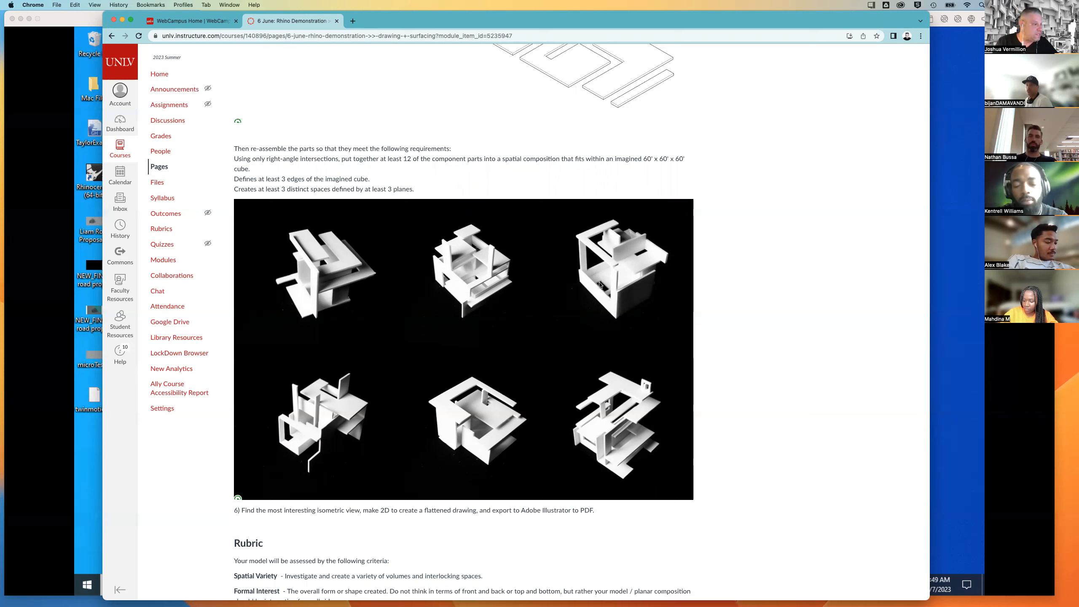
Step: Review the Project 1 page's example compositions, rubric, schedule, and the template and panel diagrams under Parameters + Workflow
scroll(550, 328, down, 5)
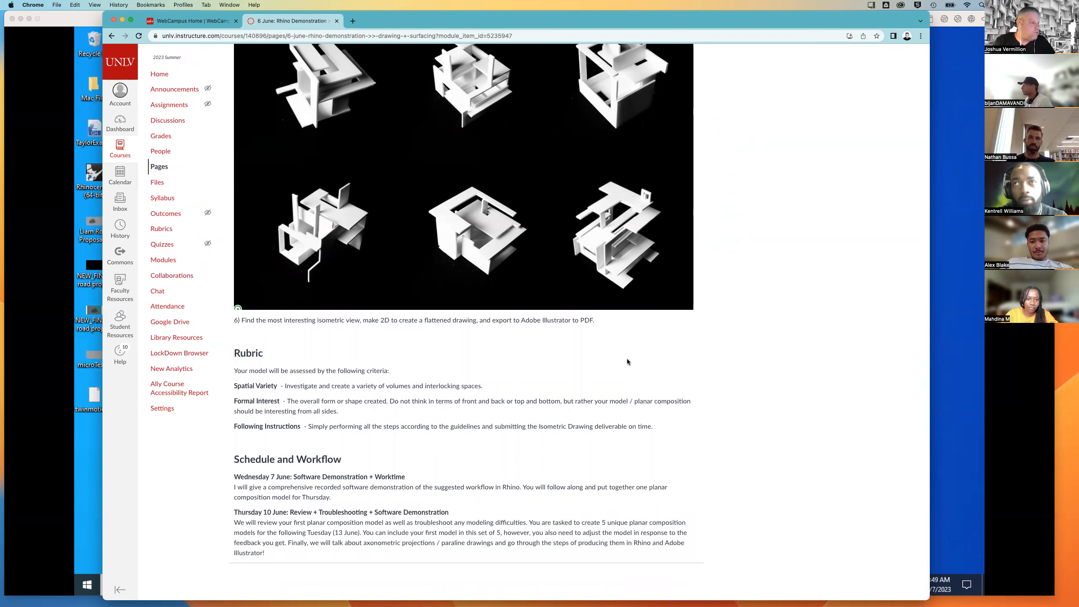
scroll(627, 359, up, 10)
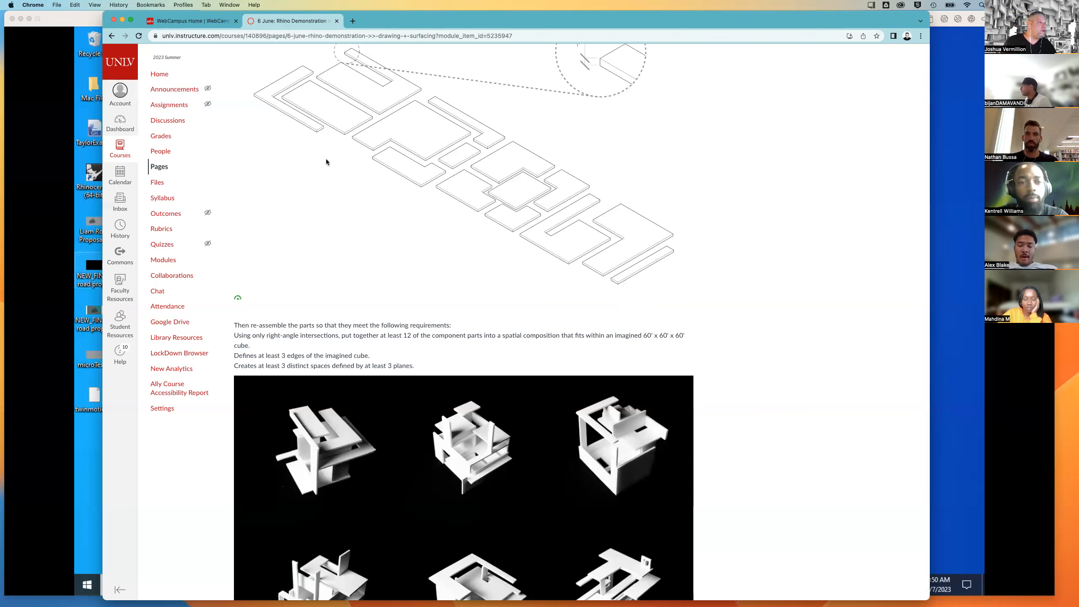
scroll(493, 245, up, 15)
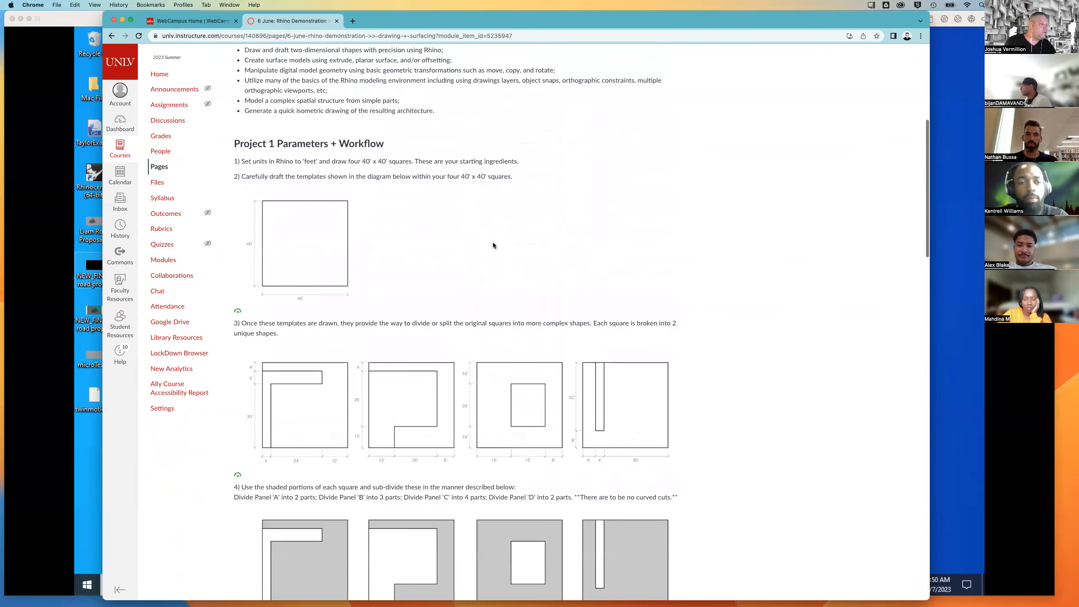
scroll(492, 245, down, 1)
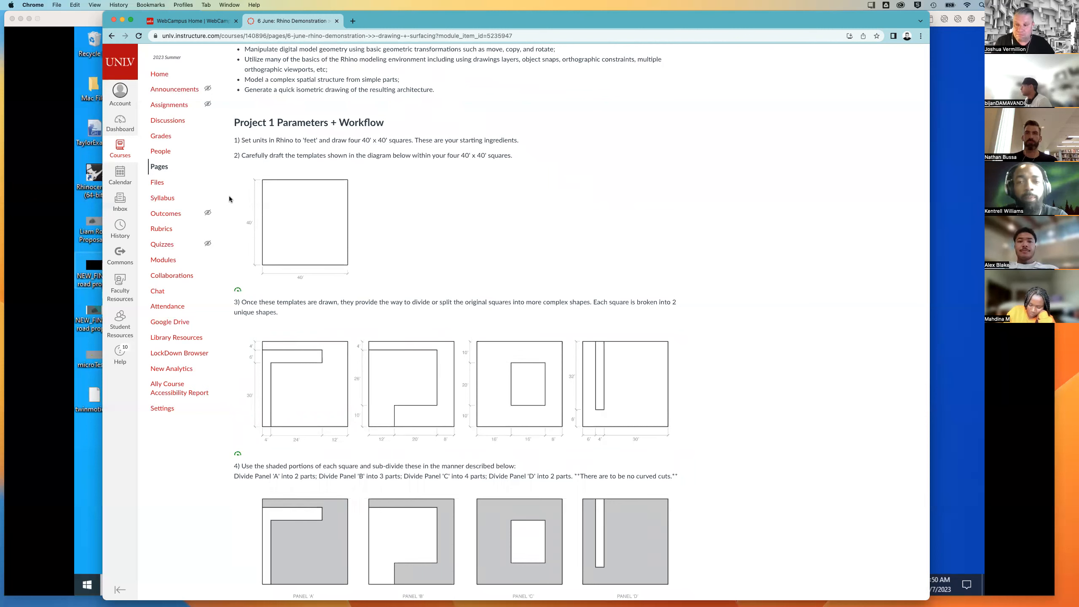
Step: Switch to Rhino in the Windows 10 window and make the Top viewport active with the origin in view
click(958, 146)
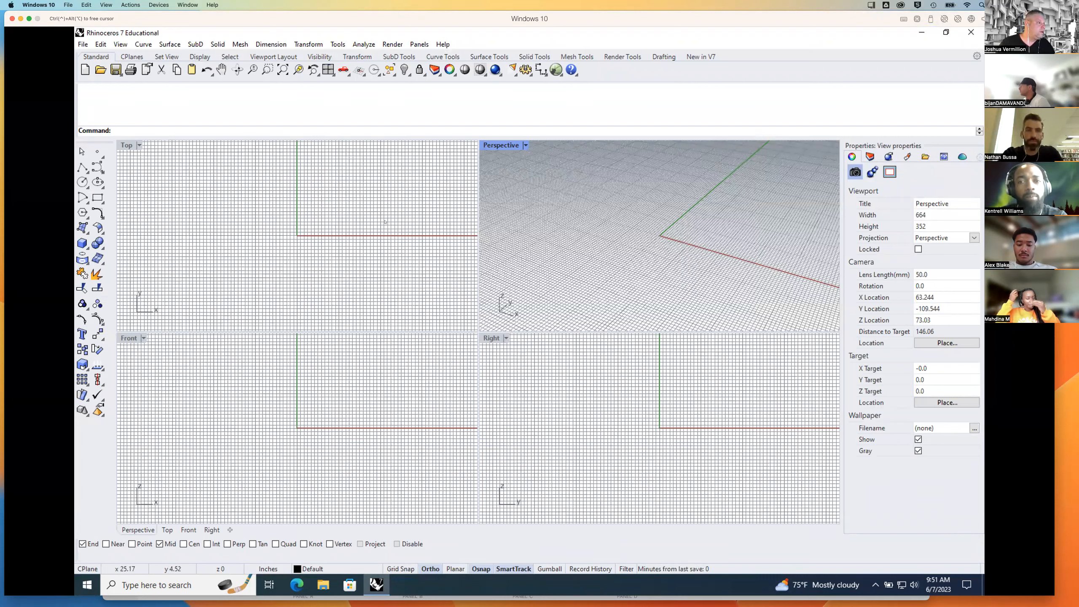
click(395, 228)
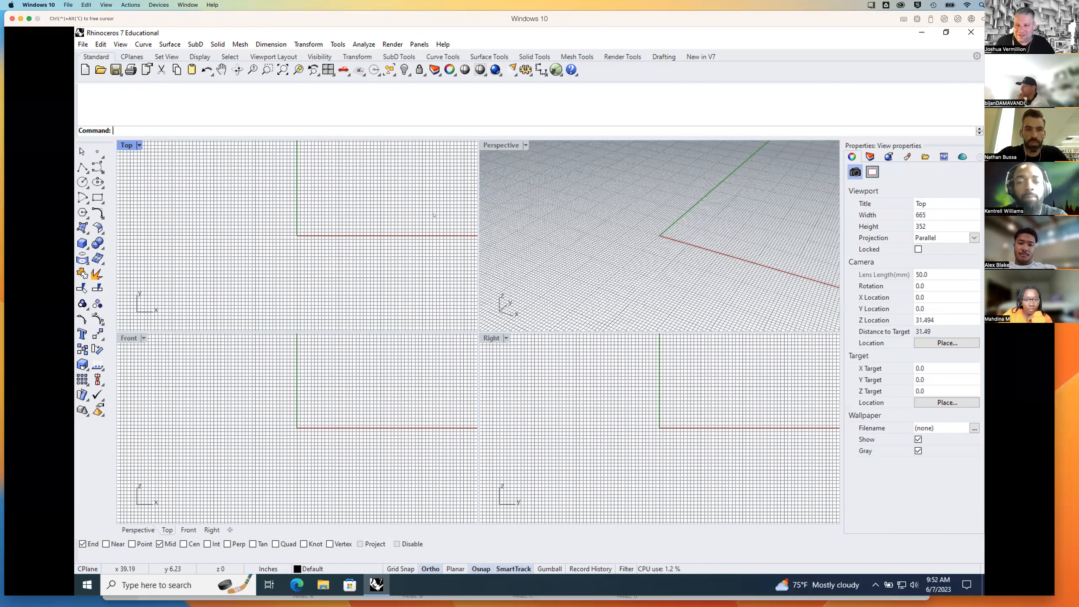
scroll(380, 219, down, 7)
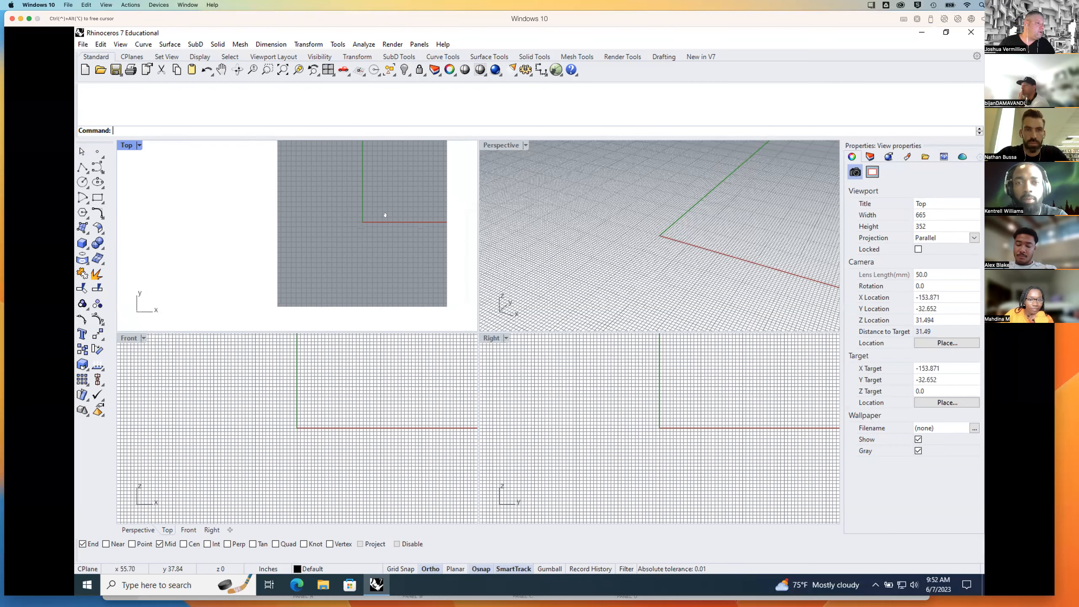
scroll(374, 221, up, 8)
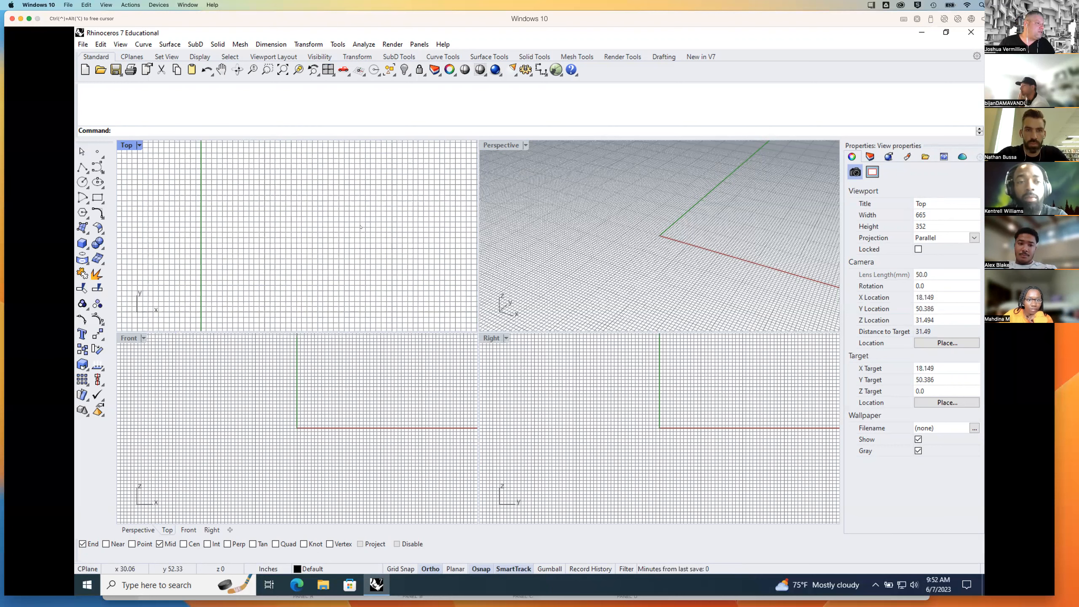
key(Left)
scroll(375, 248, down, 6)
right_drag(413, 284, 334, 225)
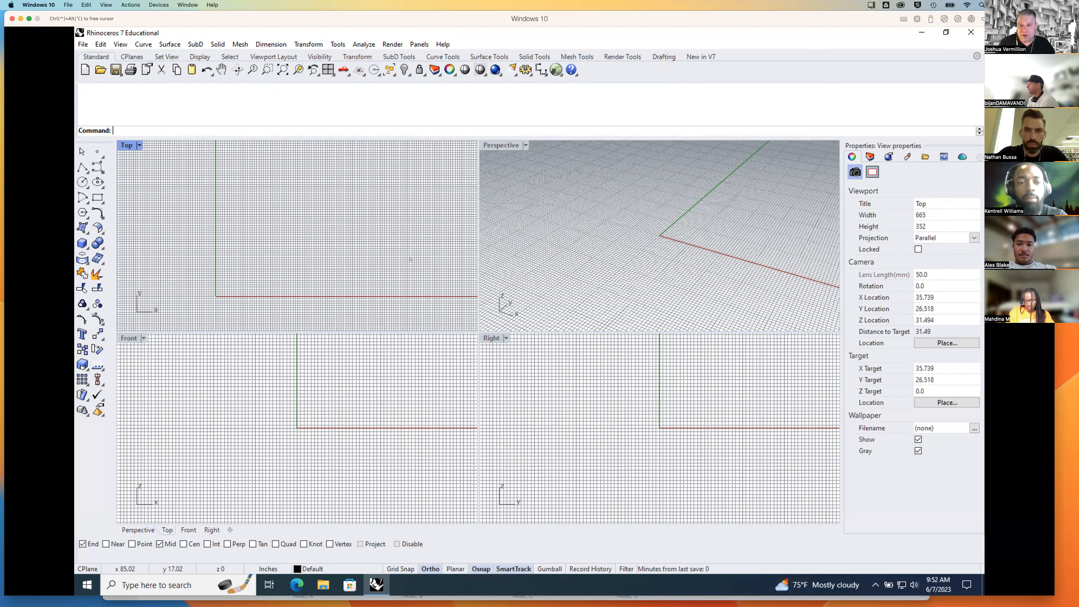
Step: Hide the grid lines in all viewports through the document's grid properties in Rhino Options
click(338, 44)
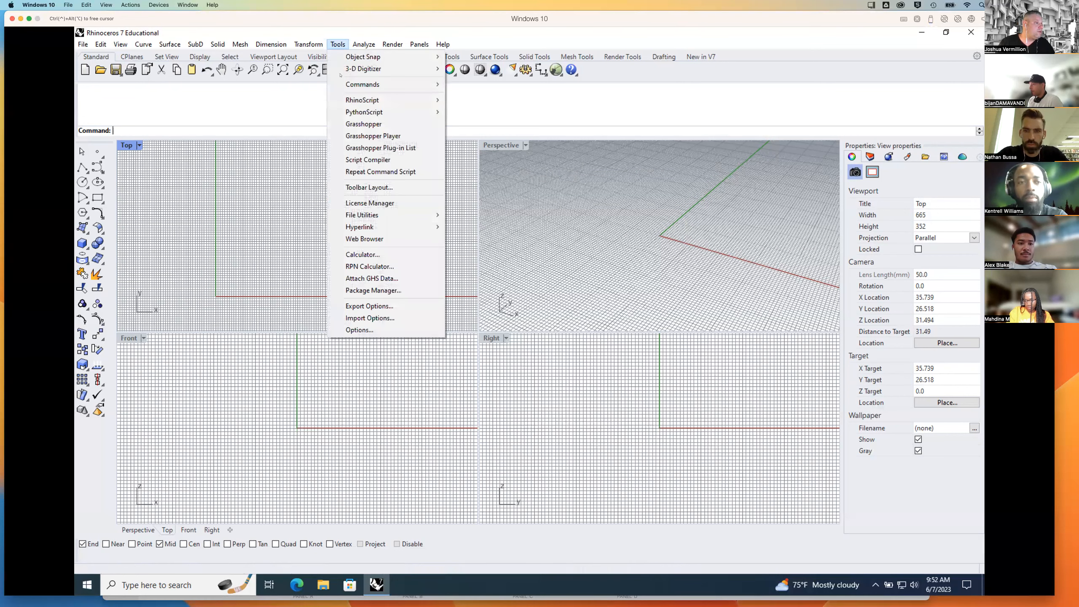
click(370, 331)
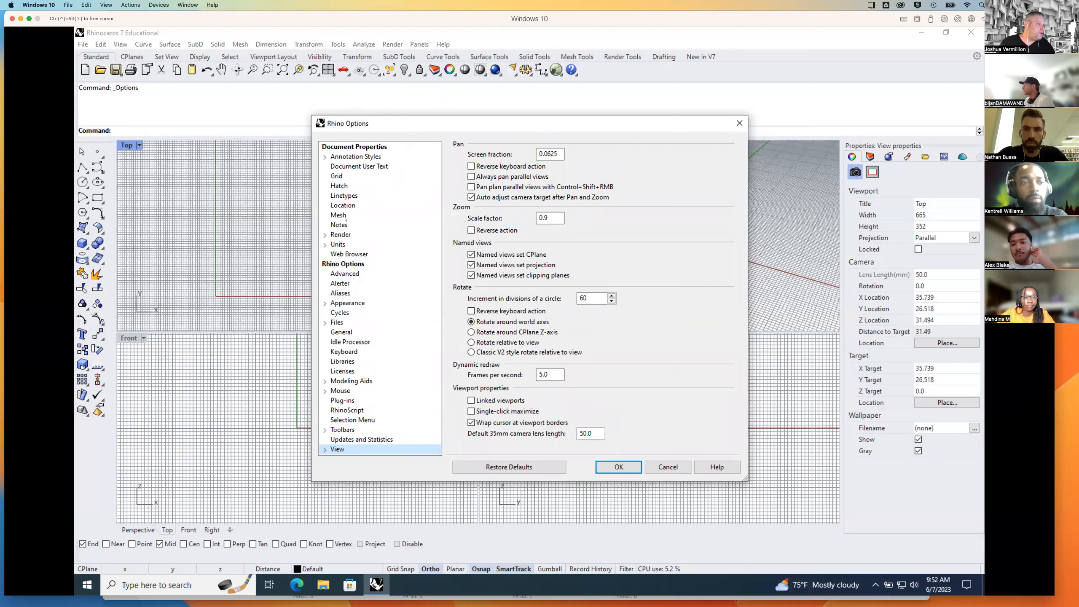
click(341, 176)
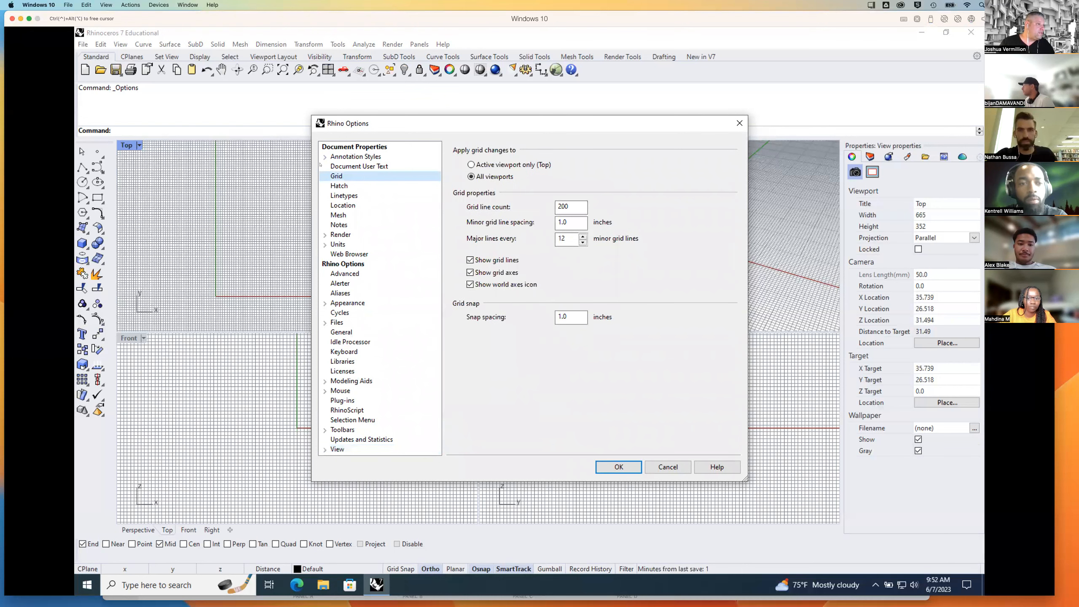
click(470, 260)
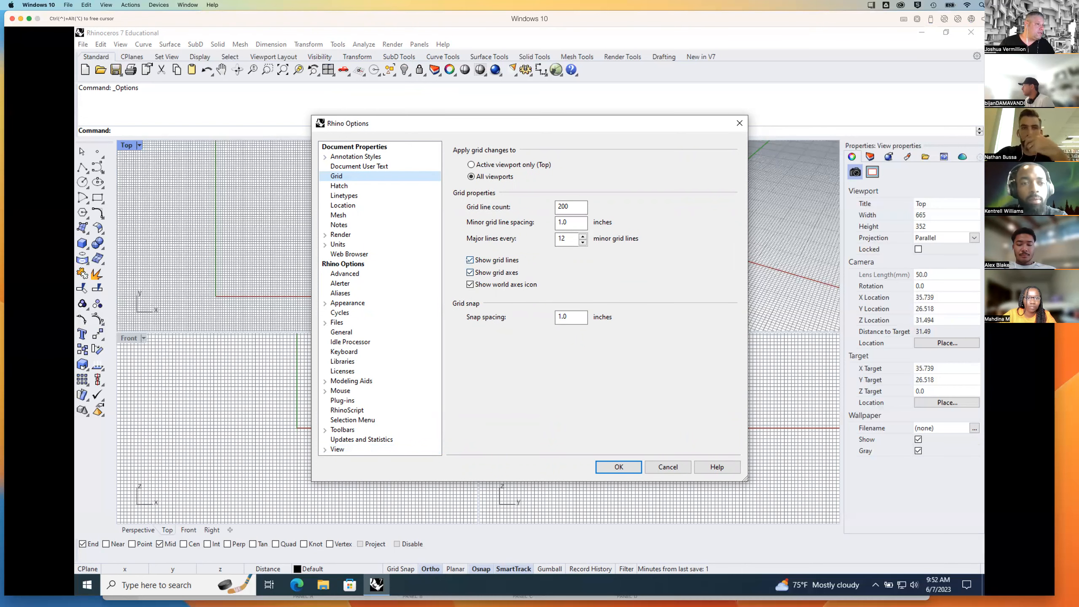
drag(494, 137, 584, 170)
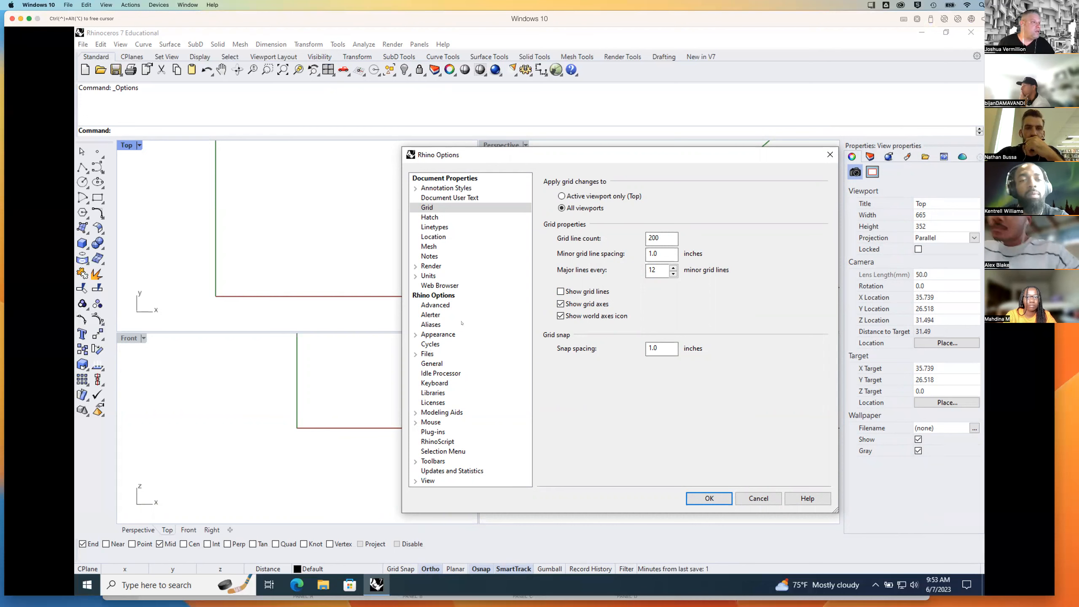
drag(467, 157, 461, 157)
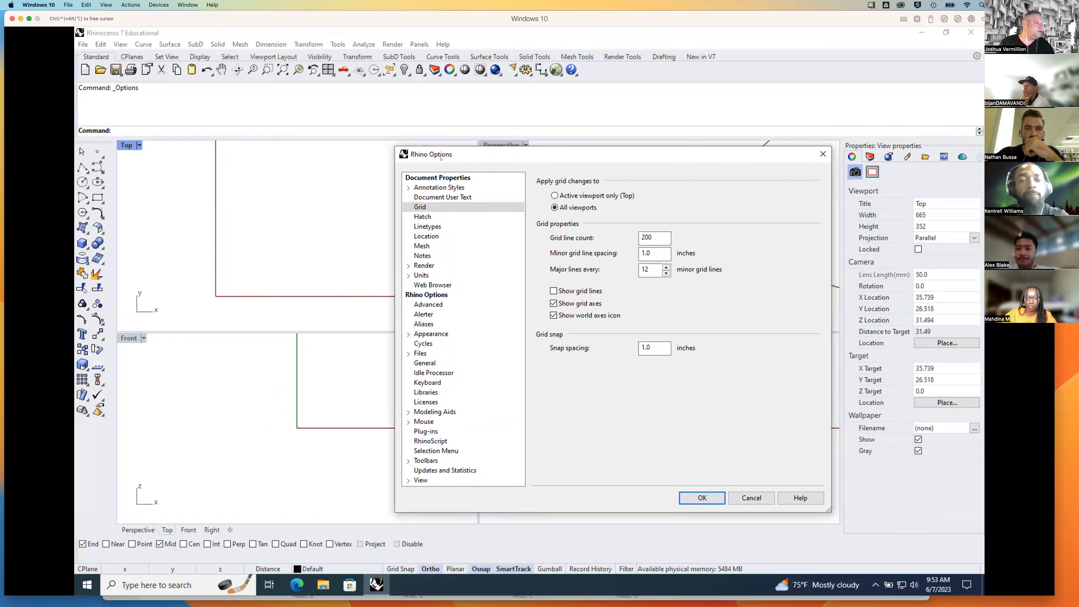
drag(440, 158, 417, 147)
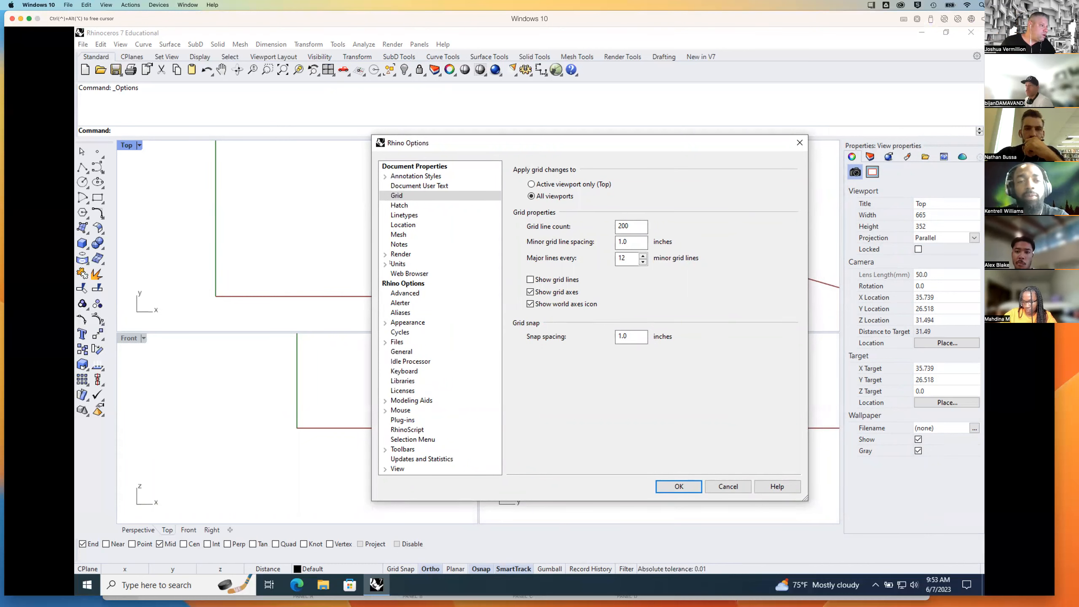
Step: Set the model units to Feet with the distance display in Feet & Inches, and apply the options
click(397, 265)
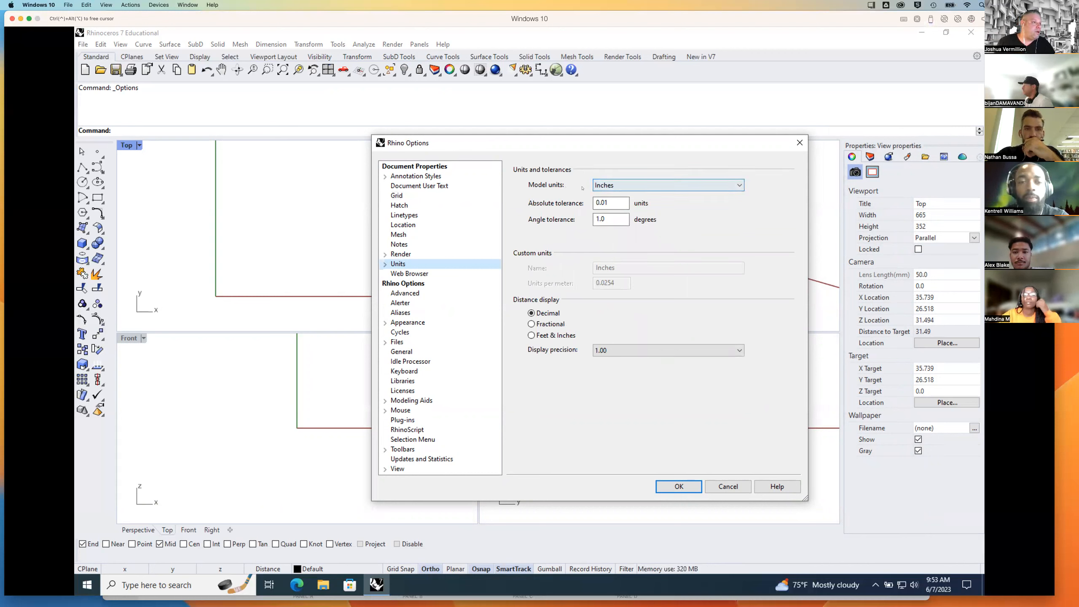
click(614, 186)
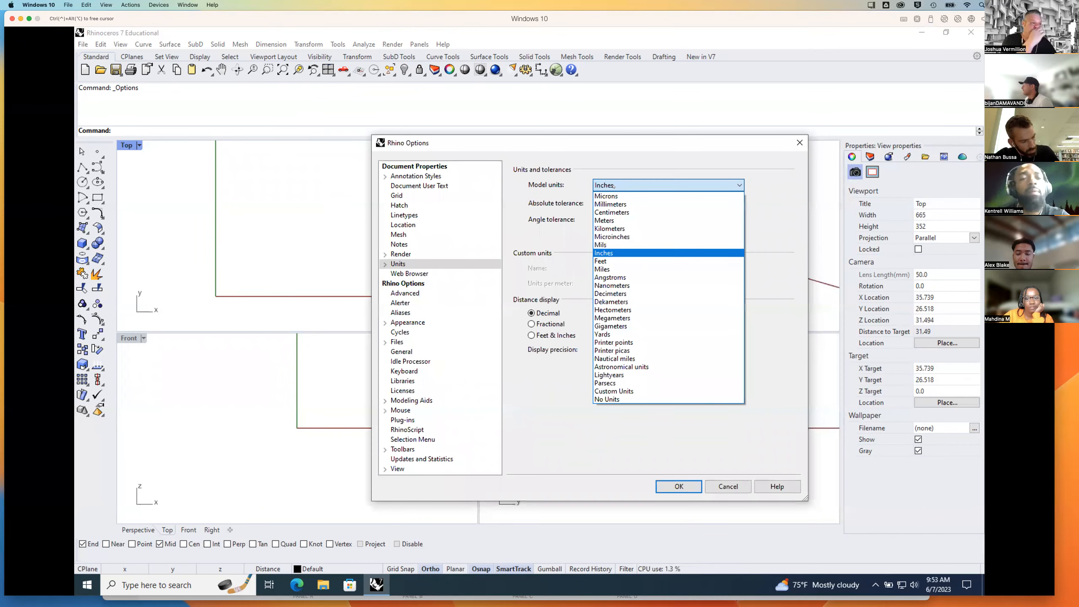
key(Down)
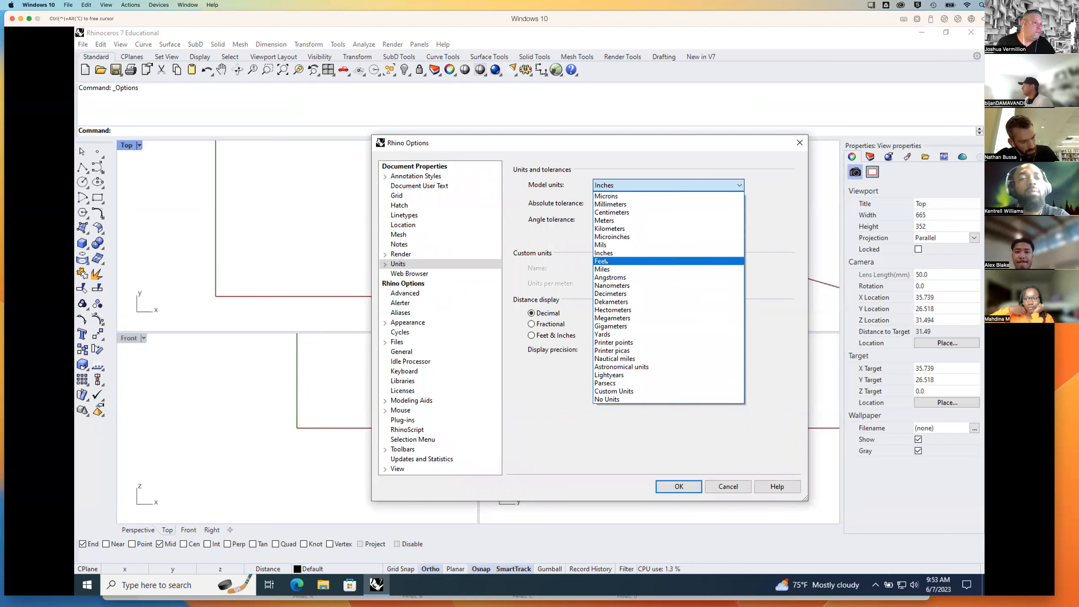
key(Return)
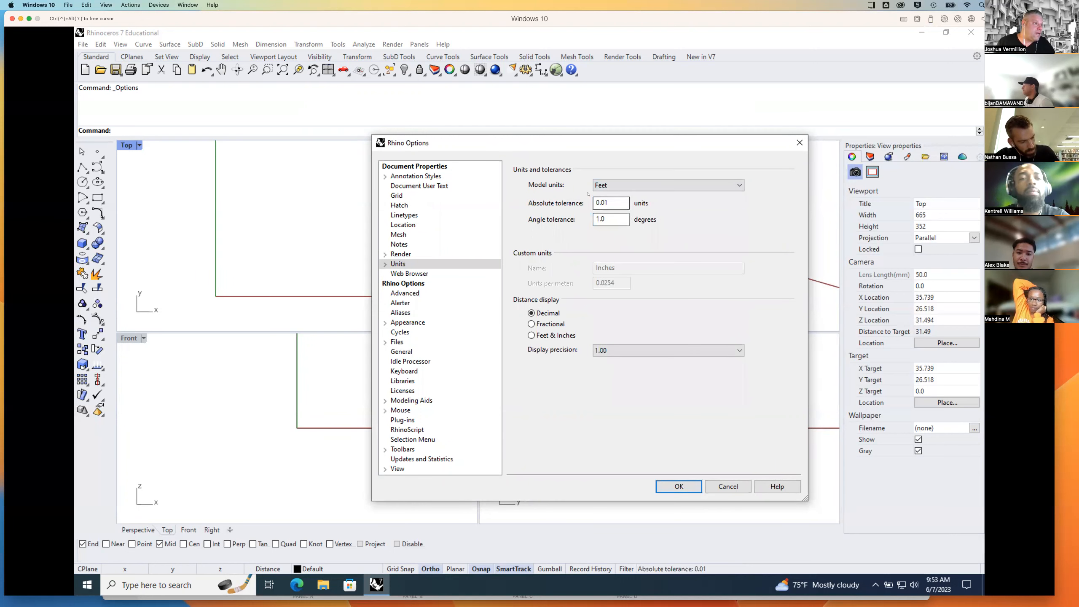
click(625, 185)
click(625, 185)
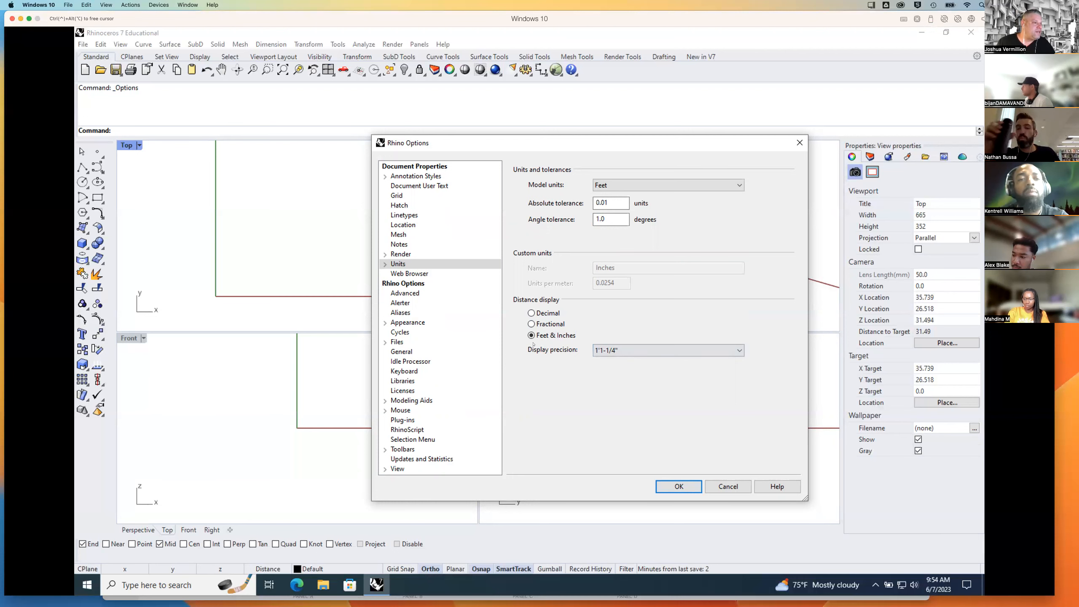
click(685, 486)
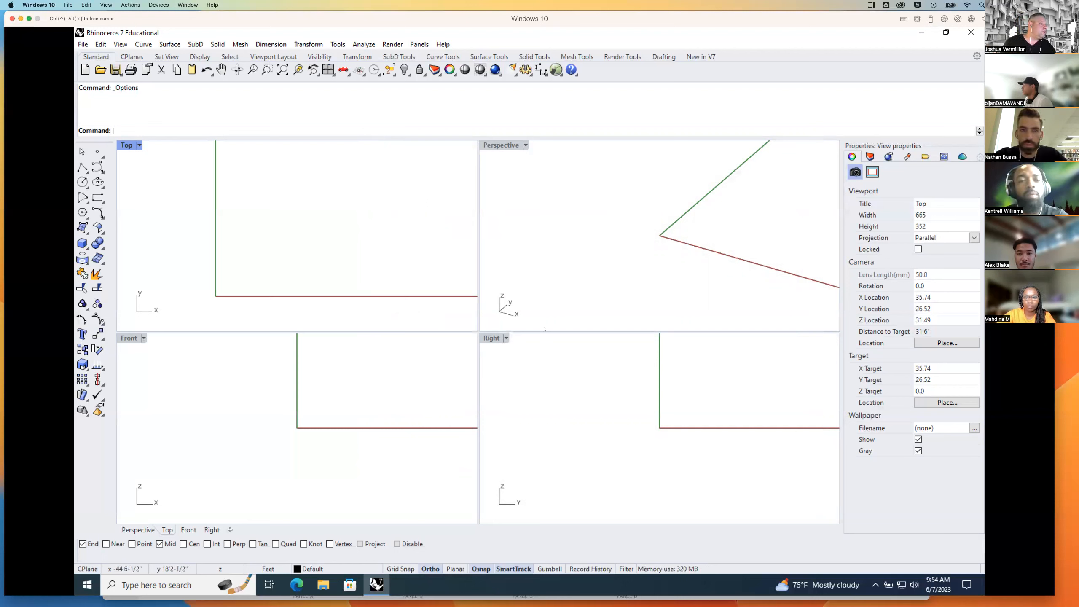
Step: Reduce the height of the command history area and display the document's layer list
drag(374, 138, 376, 108)
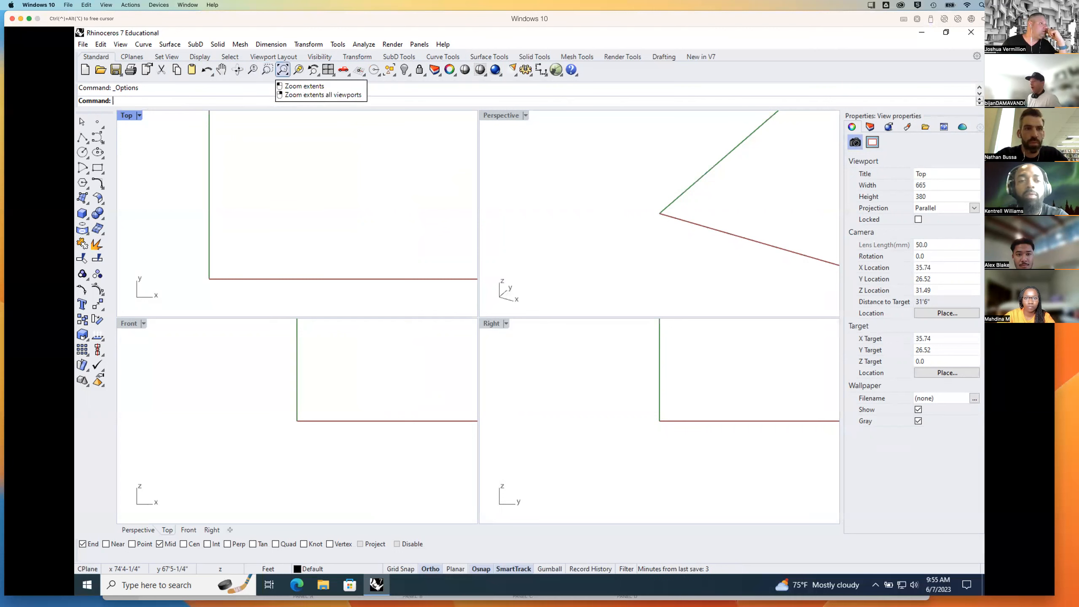
click(434, 69)
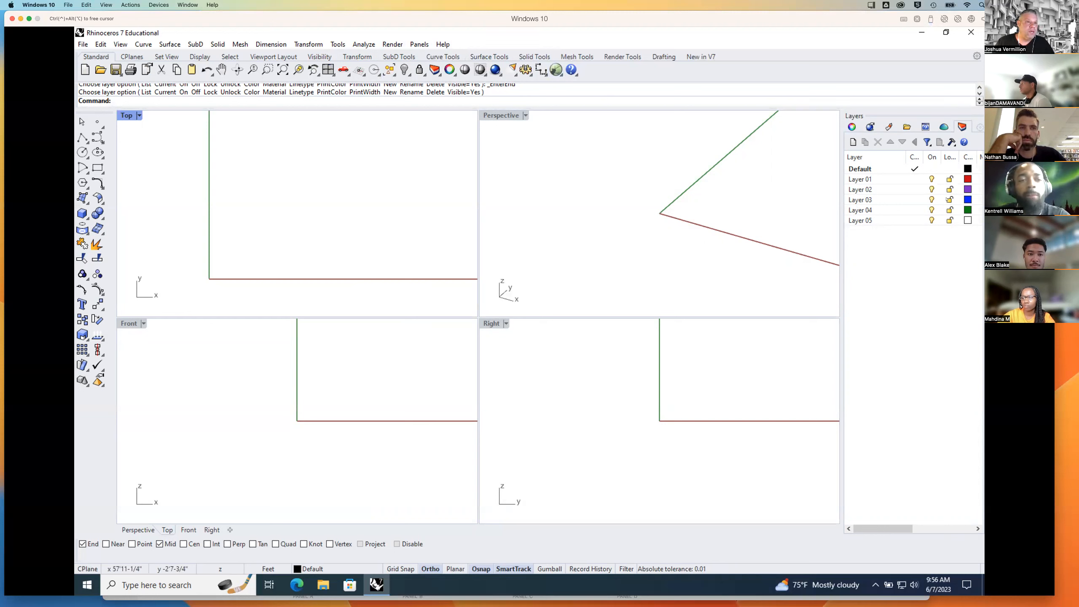
Step: Look through the Help, view properties, Rendering and Materials settings, and return to the layer list
click(926, 127)
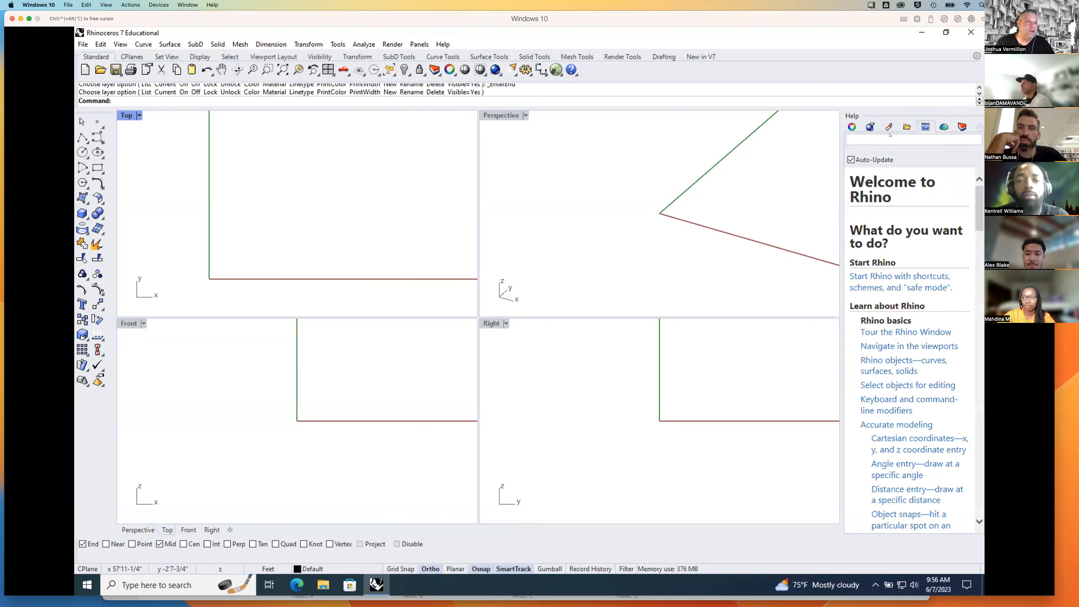
click(852, 128)
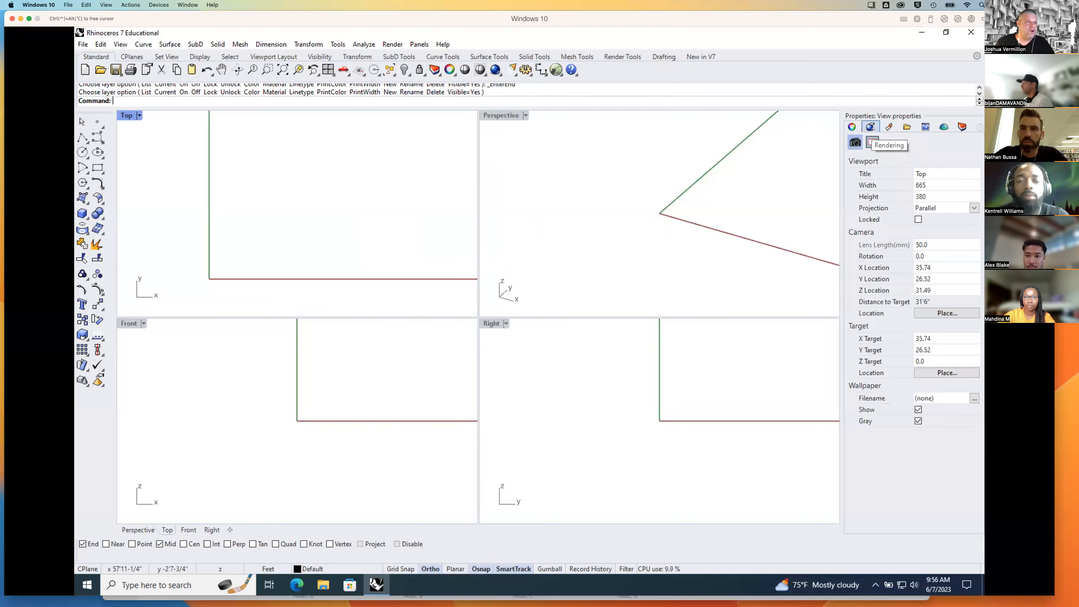
click(870, 127)
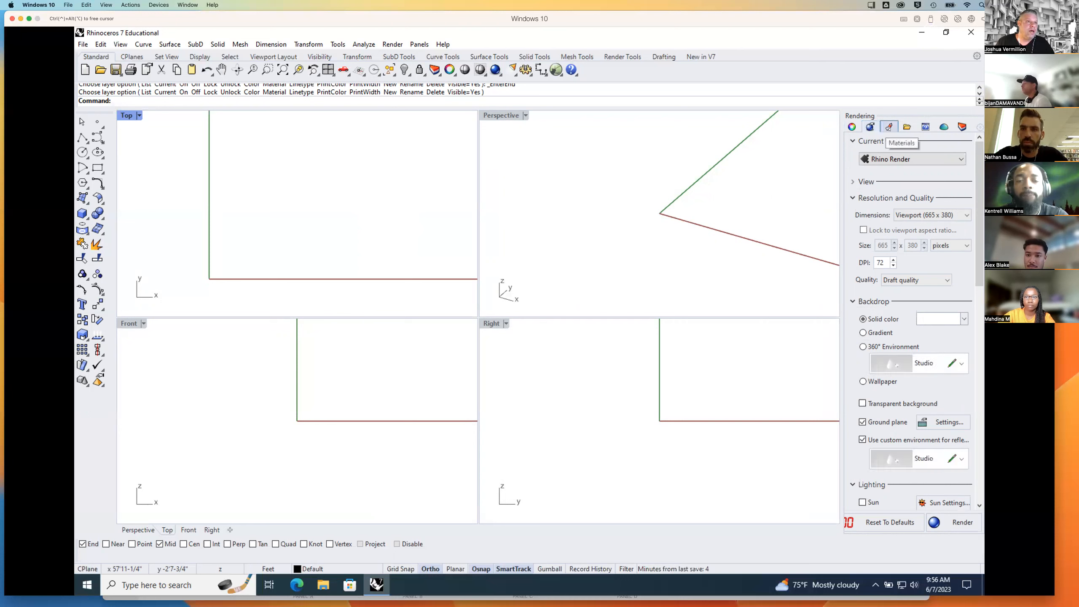
click(889, 127)
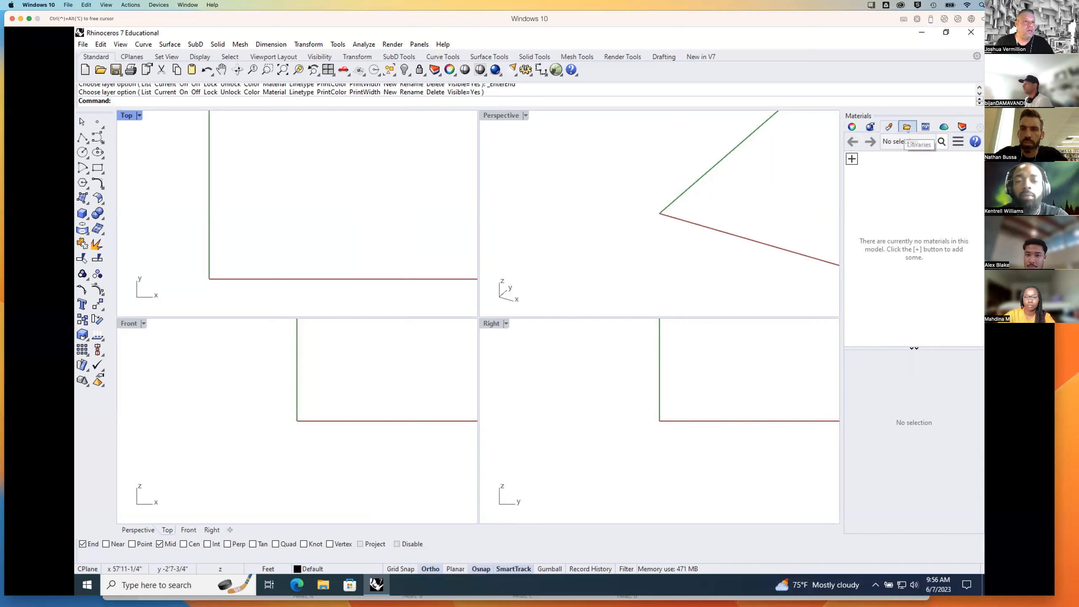
click(963, 127)
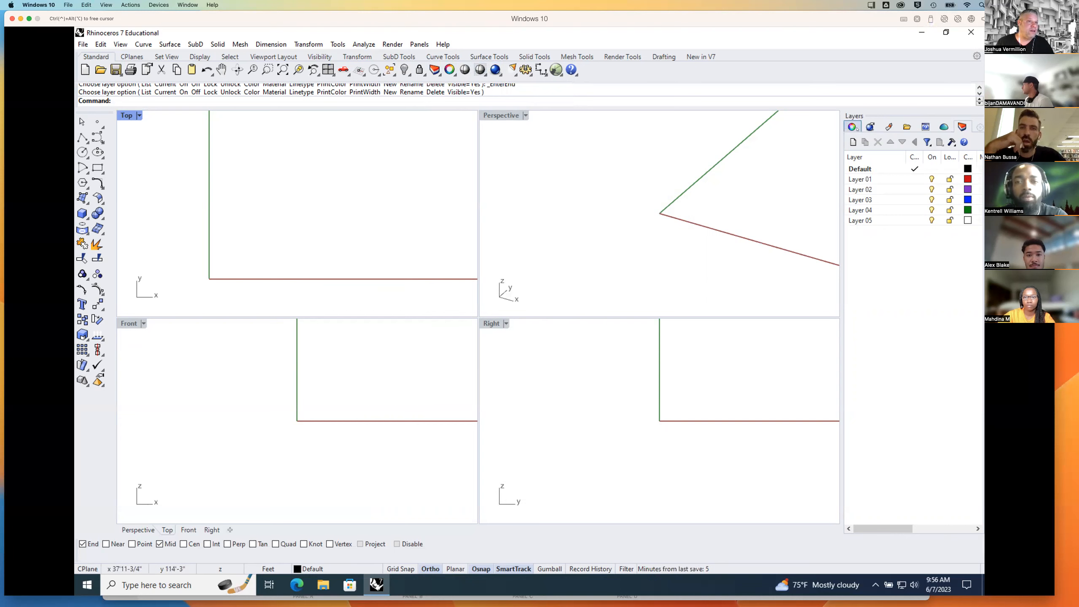
Step: Narrow the layer list area to enlarge the viewports, and restore its previous width
drag(852, 127, 982, 148)
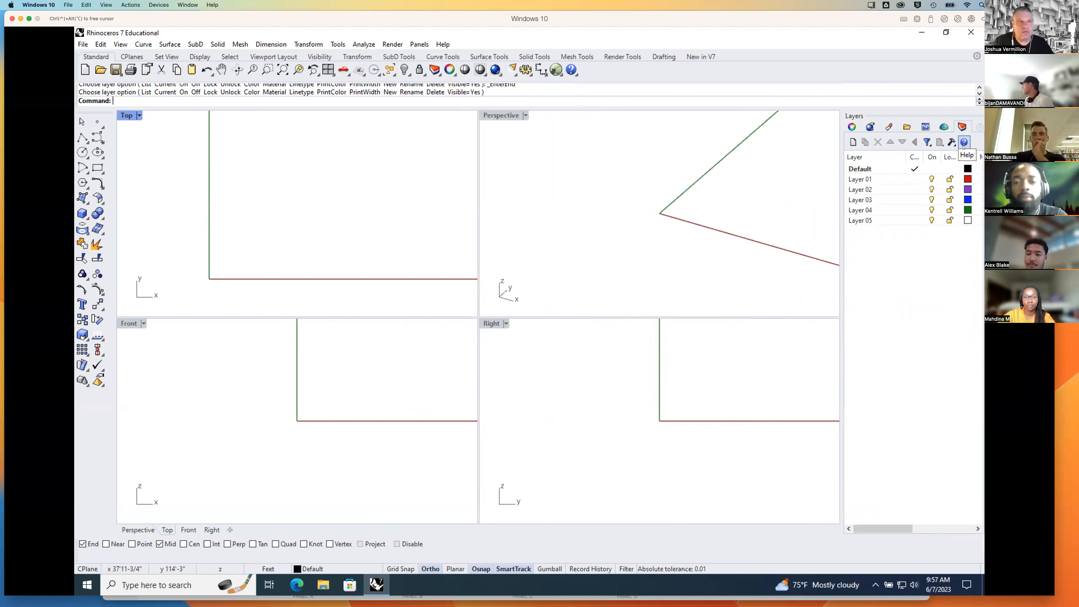
drag(840, 206, 870, 207)
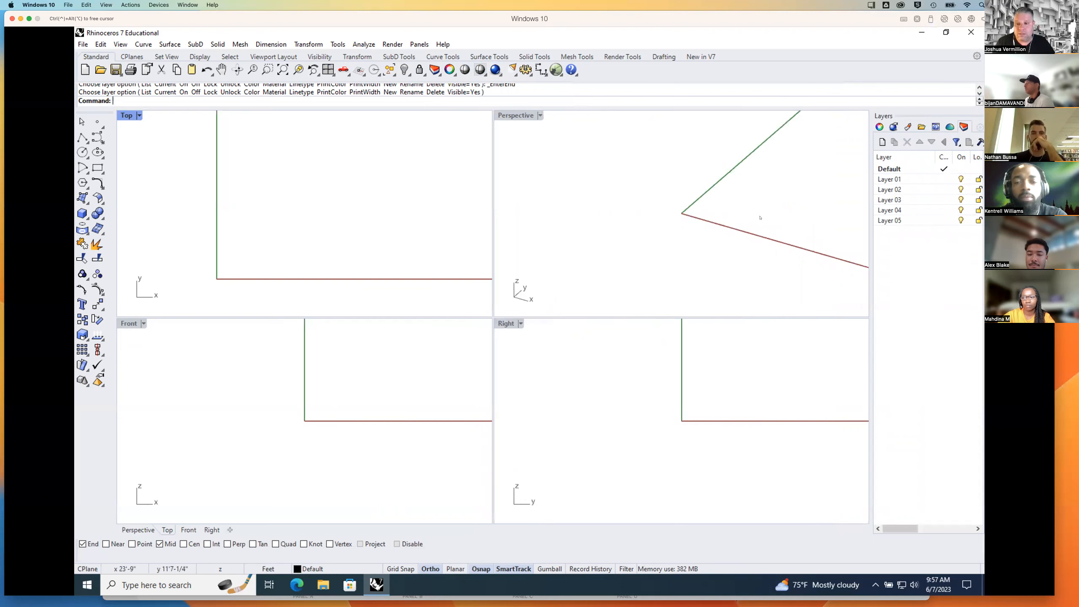
drag(872, 204, 840, 204)
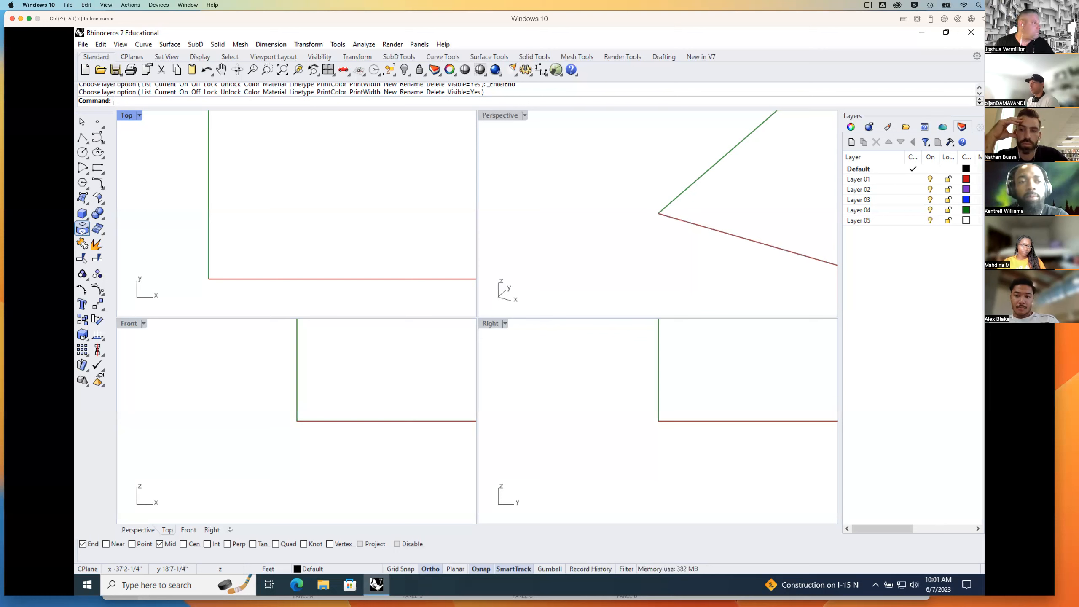
Step: Examine the Curve From Object tool set and close it
click(85, 232)
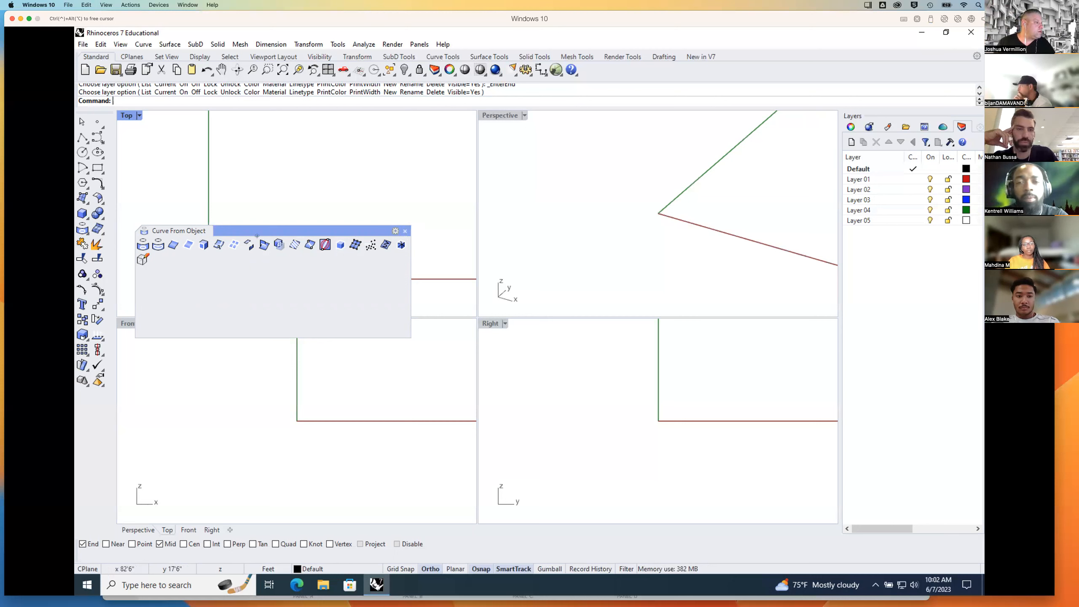
click(405, 232)
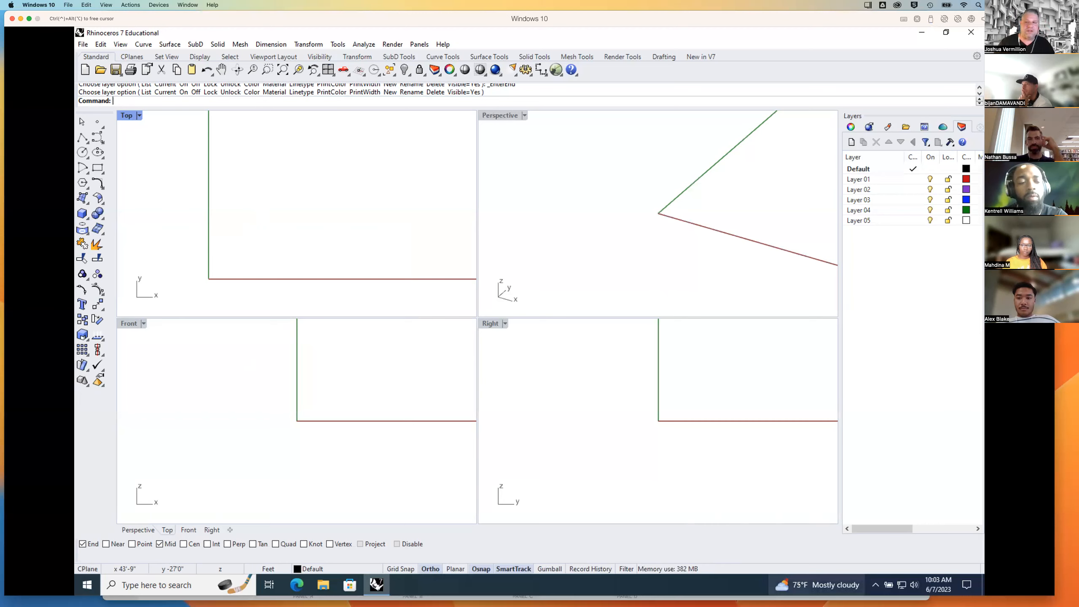
mouse_move(801, 586)
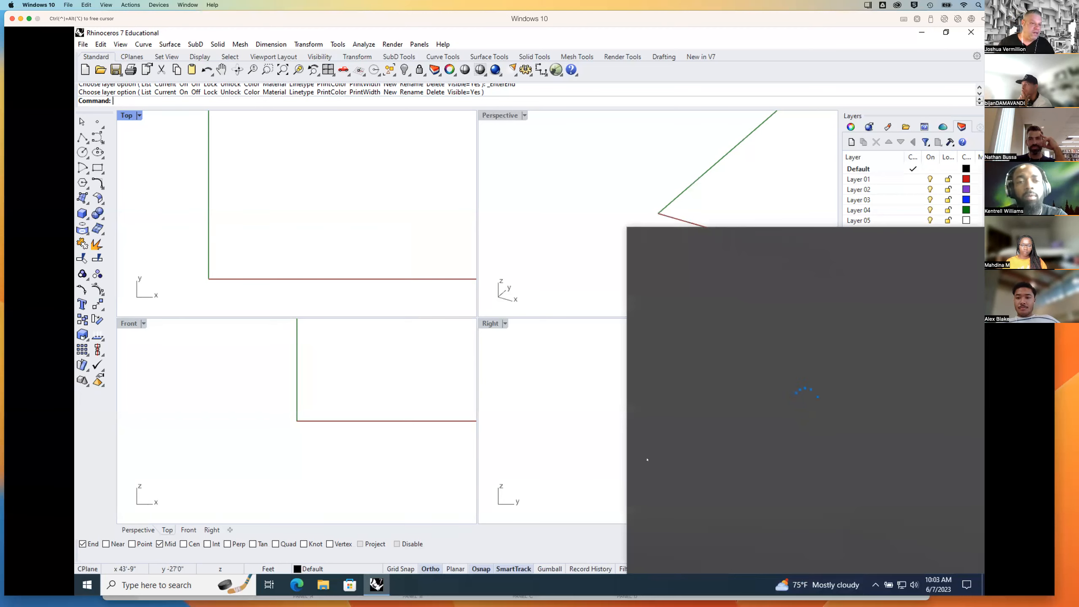
click(585, 388)
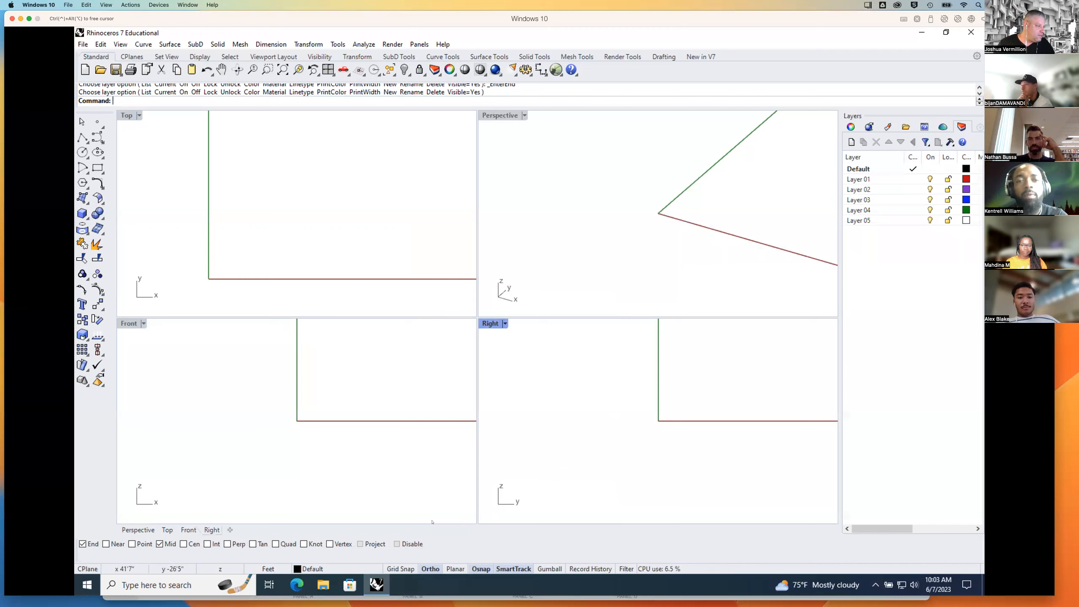
click(327, 481)
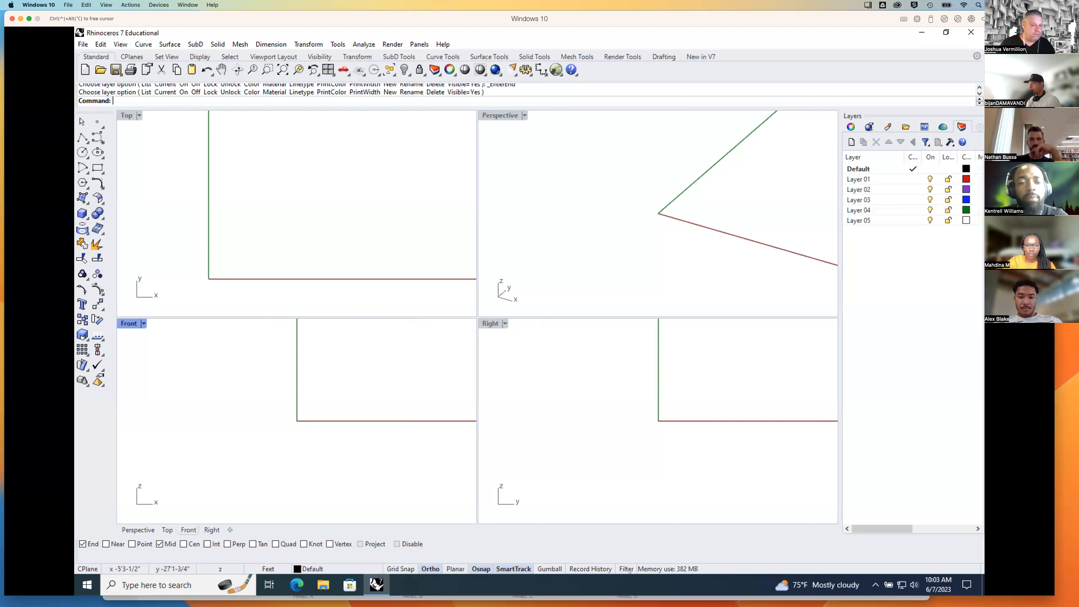
right_drag(332, 260, 302, 220)
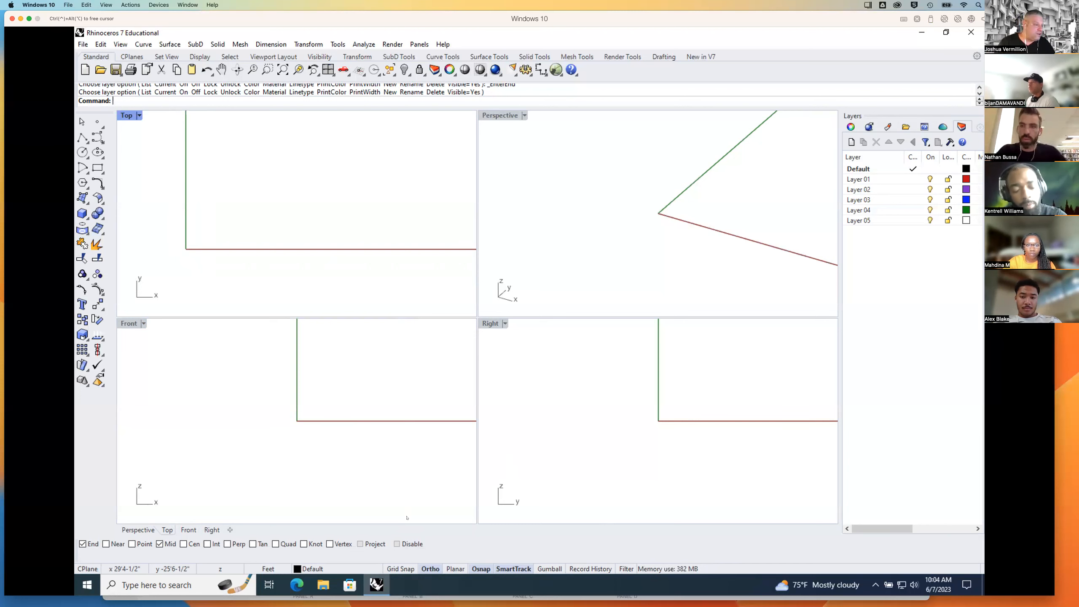
click(431, 569)
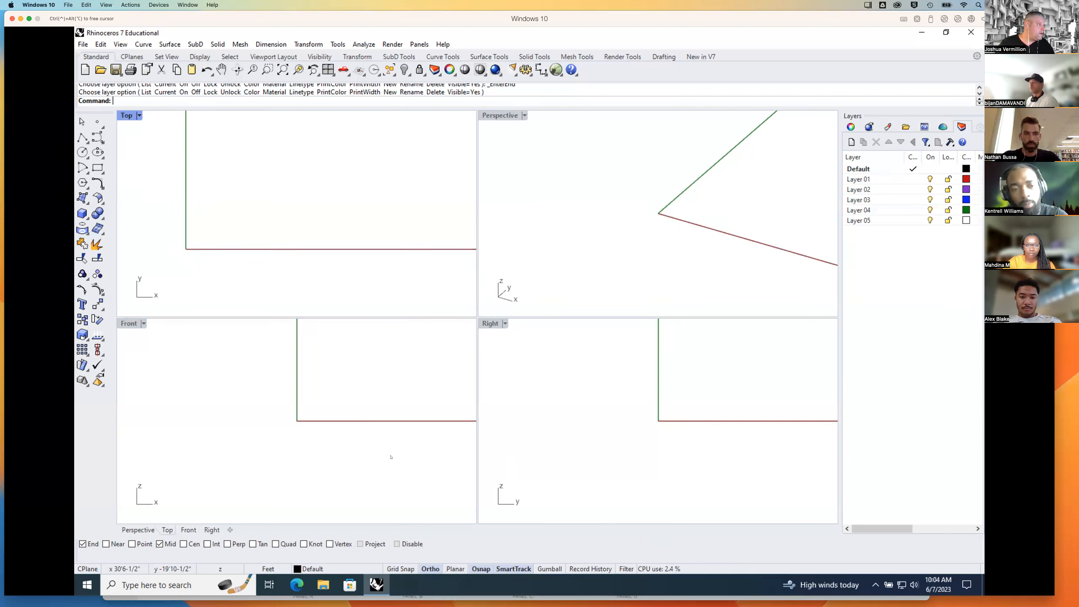
Step: Begin a polyline near the origin in the Top view, testing its first segment with Ortho off and on again
click(84, 139)
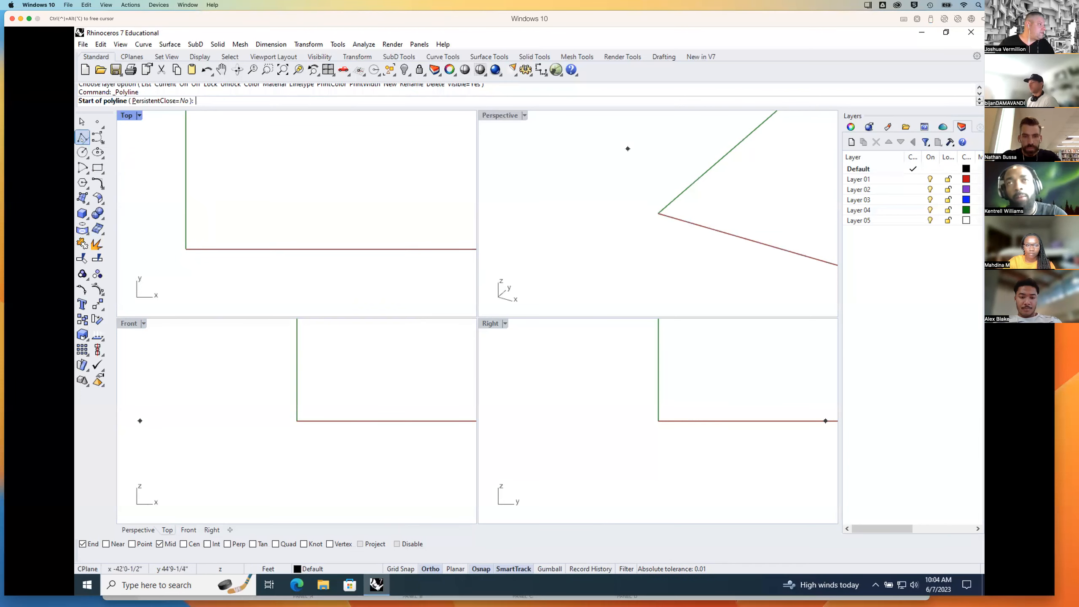
click(267, 236)
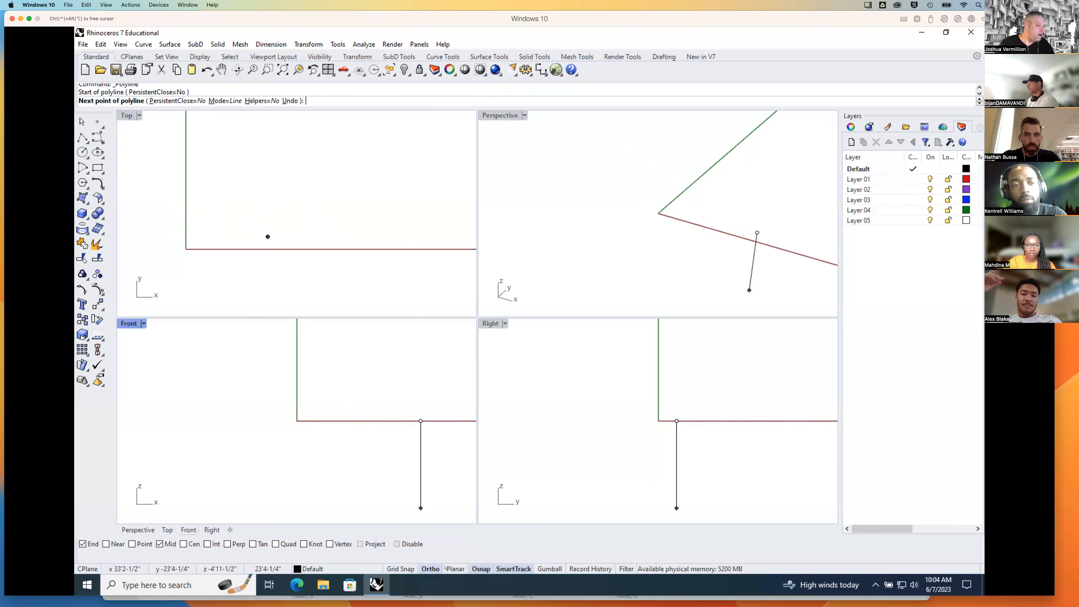
key(F8)
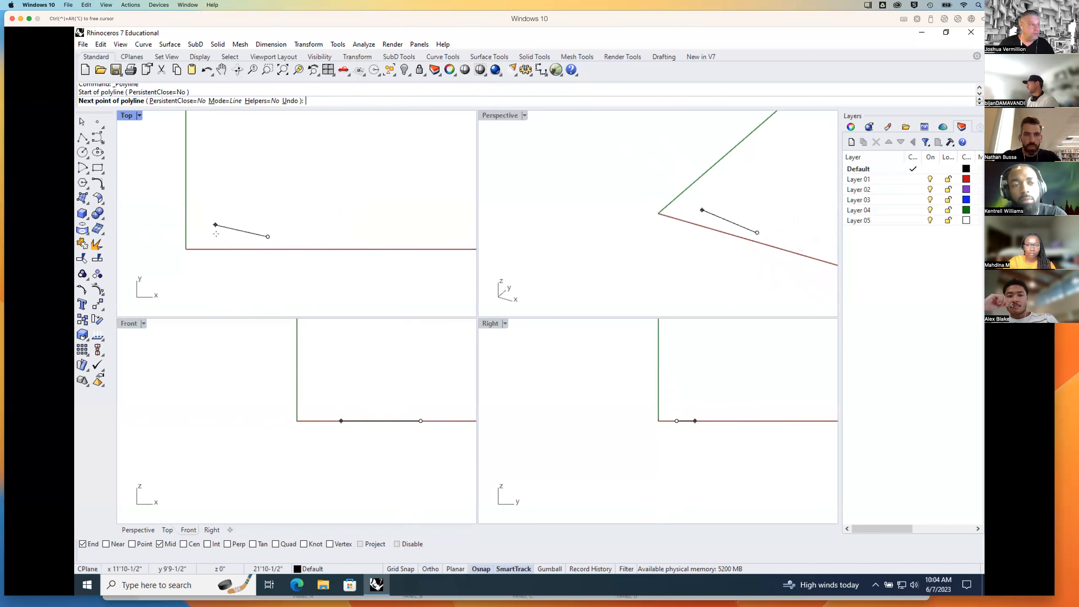
click(430, 569)
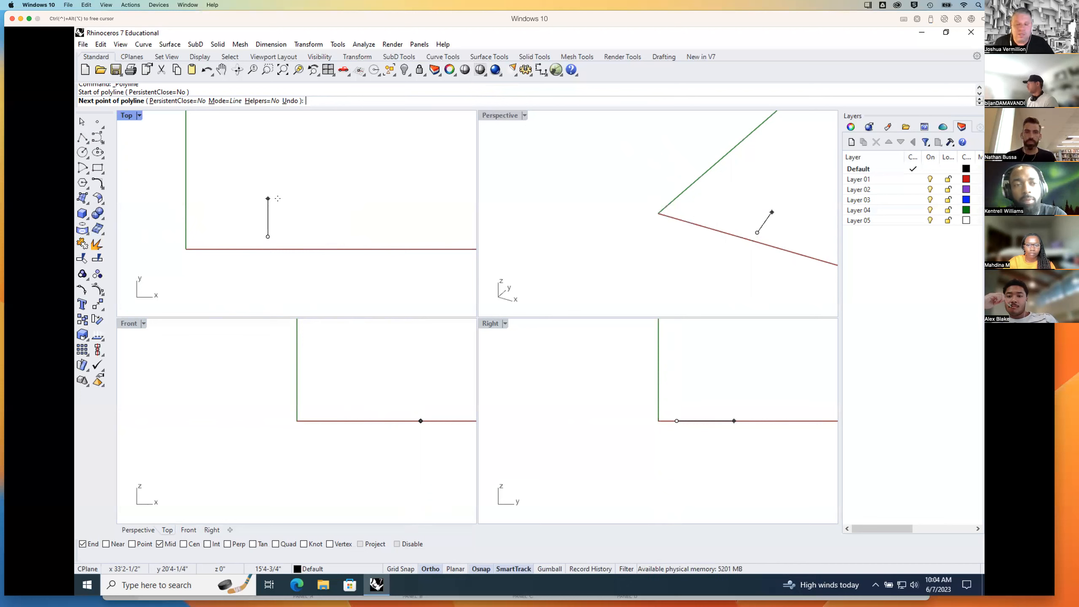
Step: Draw the polyline as an open, nearly square shape about 74' wide and 77' tall in the Top view
scroll(278, 198, down, 3)
right_drag(263, 205, 253, 221)
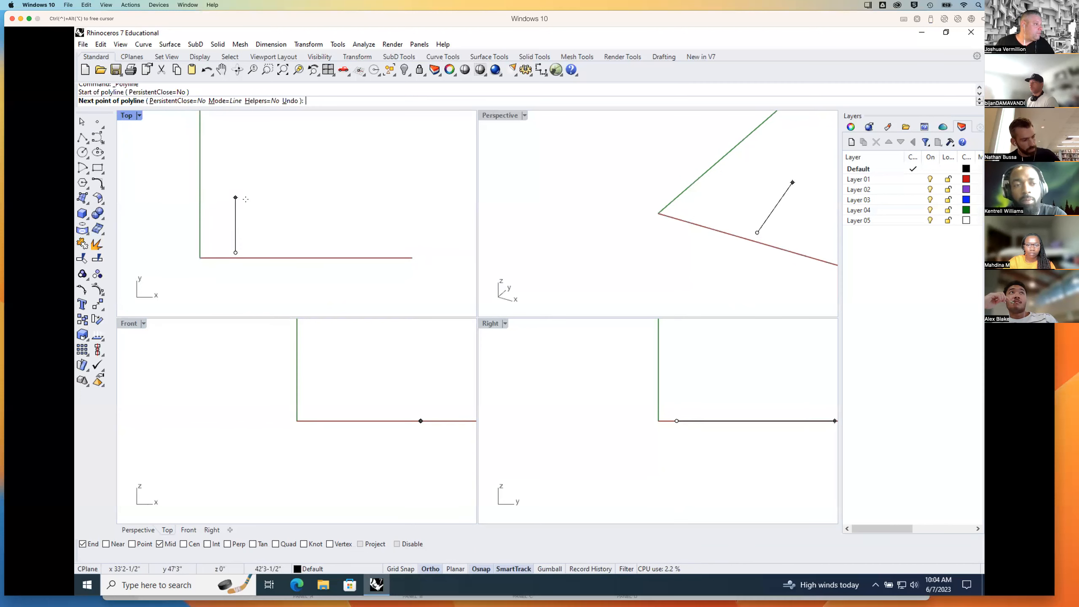
click(236, 171)
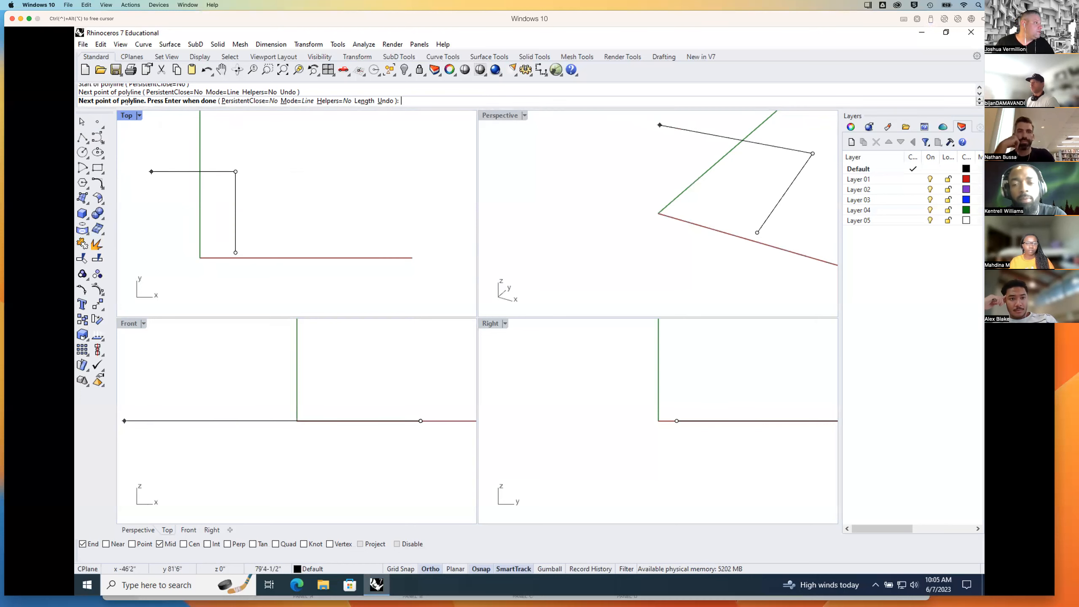
click(314, 172)
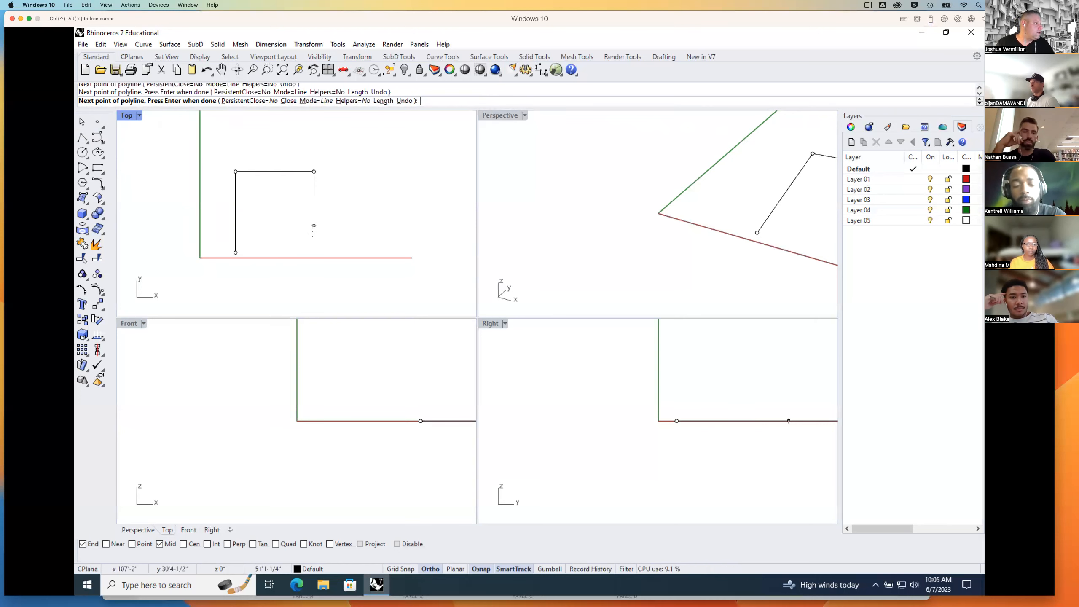
click(314, 251)
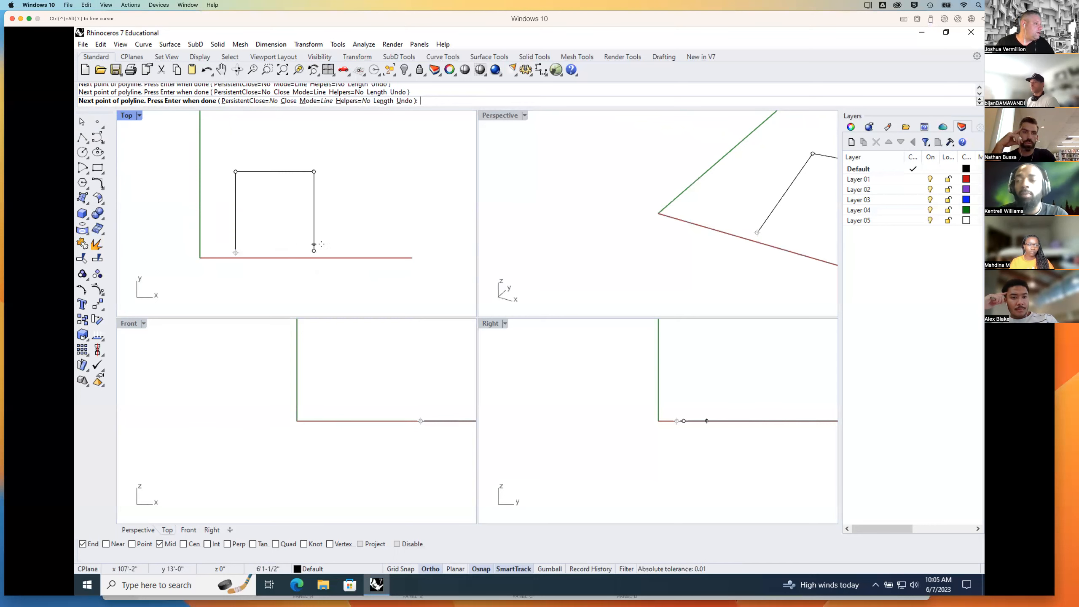
click(283, 241)
key(Return)
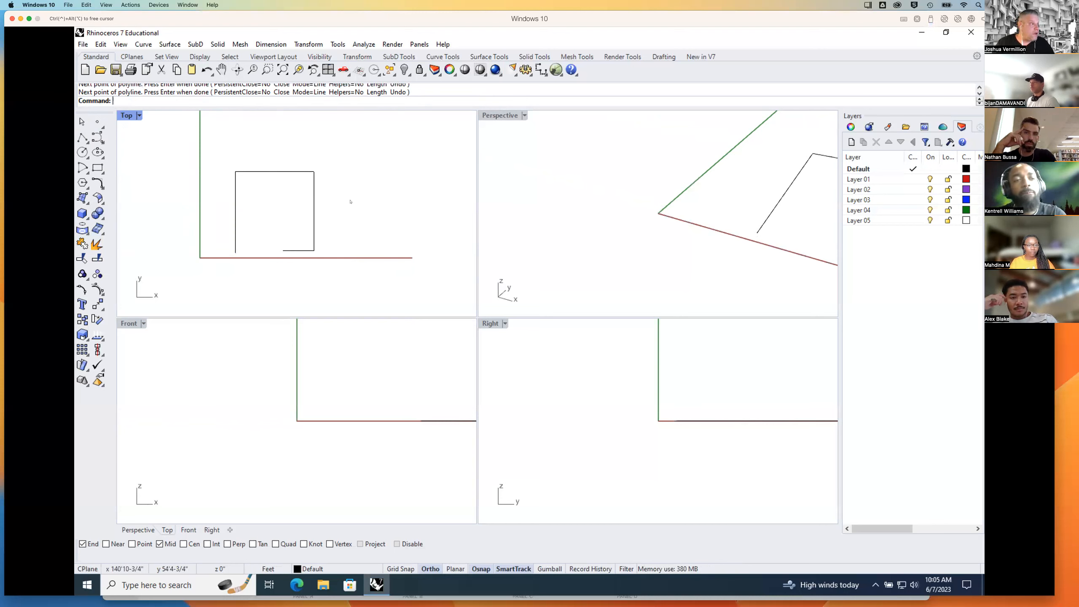
Step: Draw a winding polyline of right-angled segments beside the open square shape, and delete both polylines
key(Return)
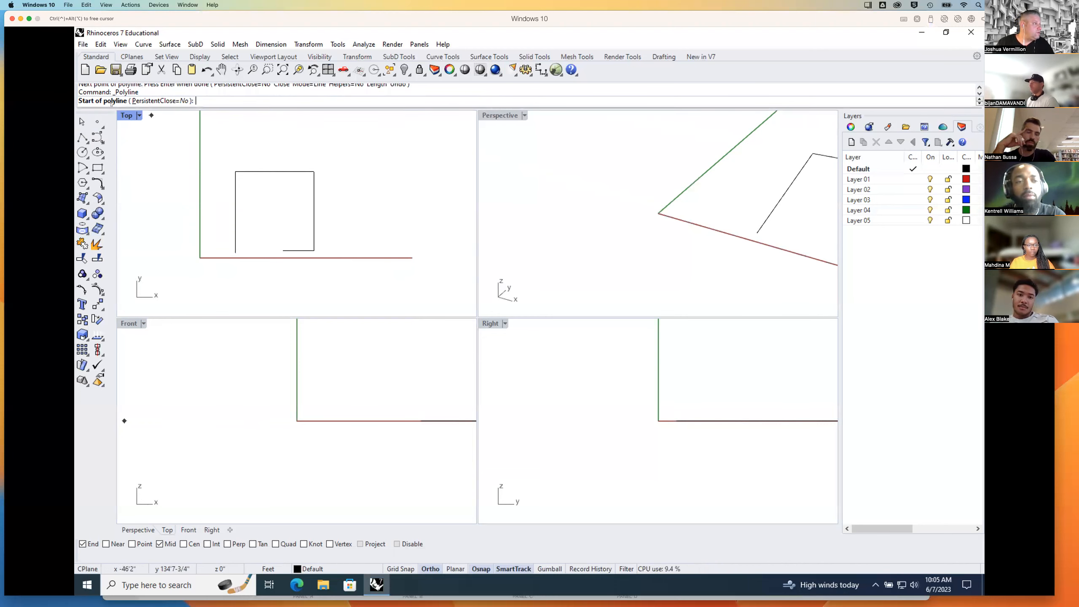
click(352, 245)
click(352, 165)
click(394, 165)
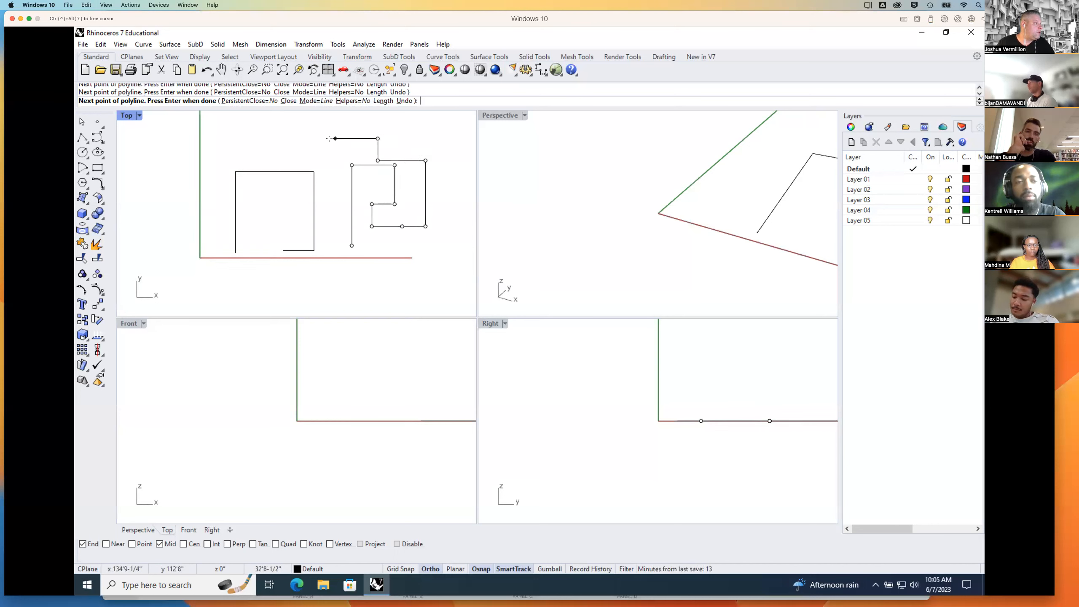
click(337, 189)
key(Return)
drag(439, 146, 292, 209)
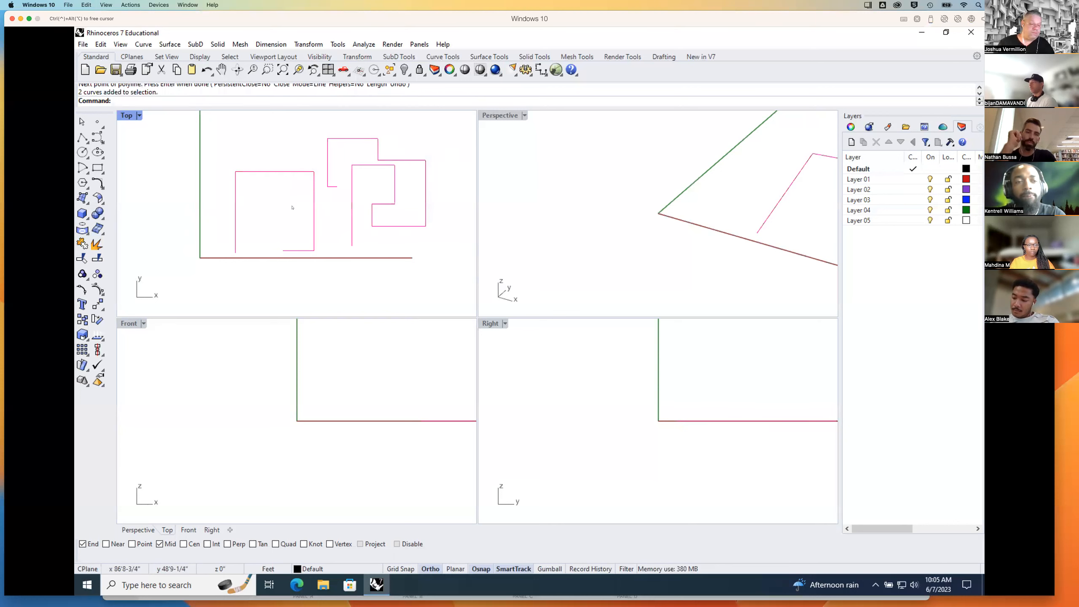
key(Delete)
Step: Start a polyline at 0,0,0 and place its first side 40' long, straight up the Y axis in the Top view
click(82, 138)
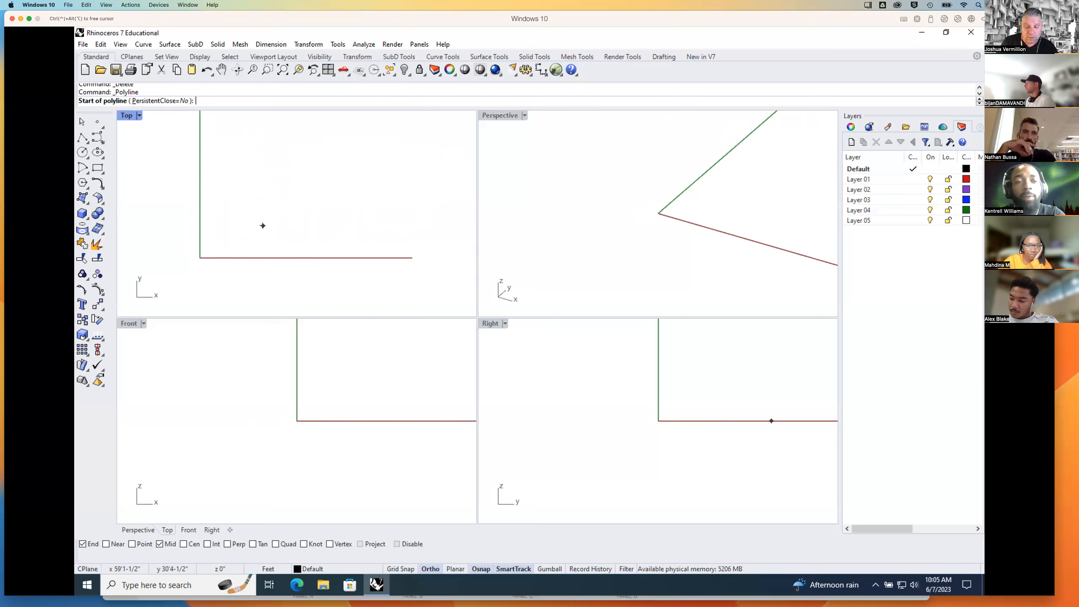
text(,0)
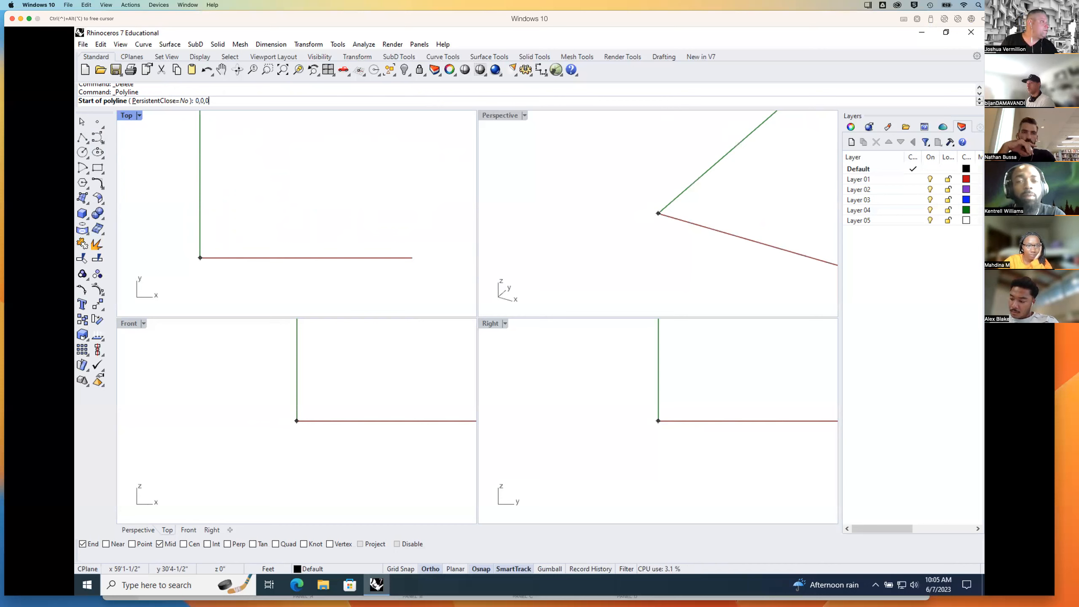
key(Return)
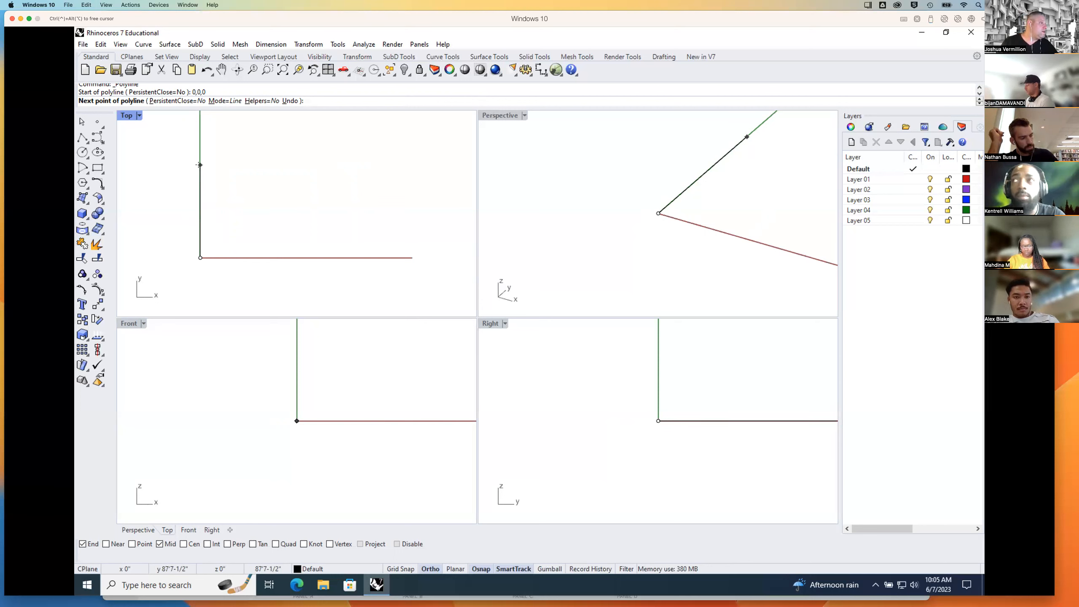
right_drag(183, 135, 184, 160)
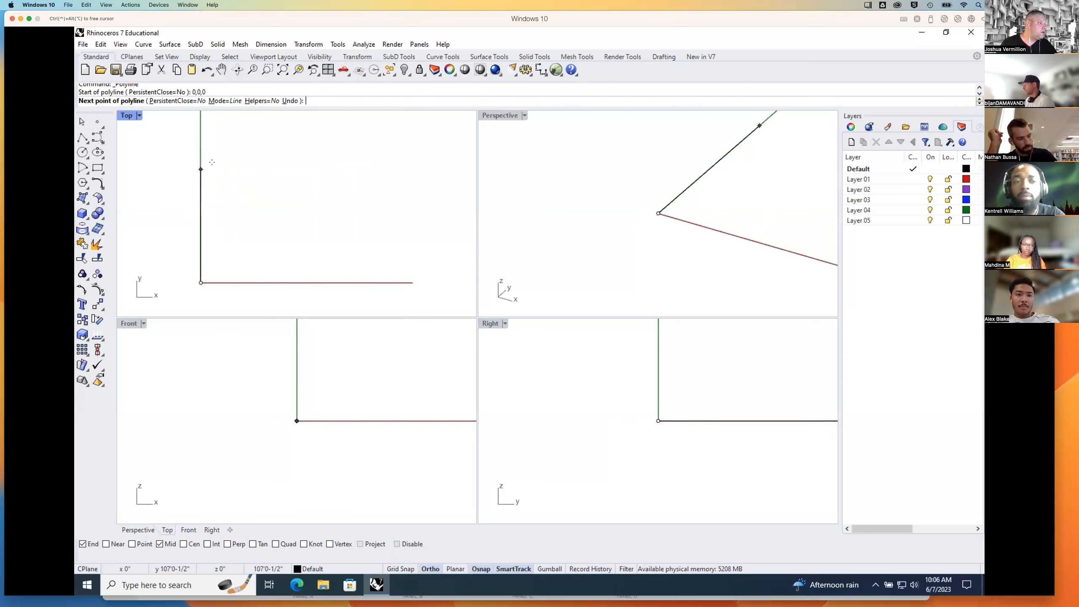
text(40')
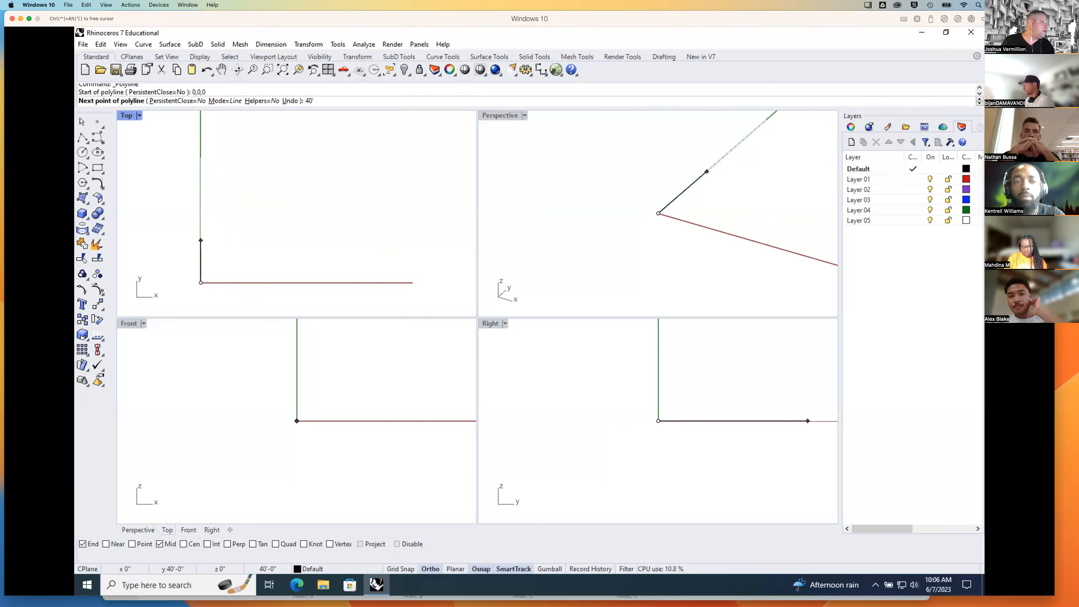
key(Return)
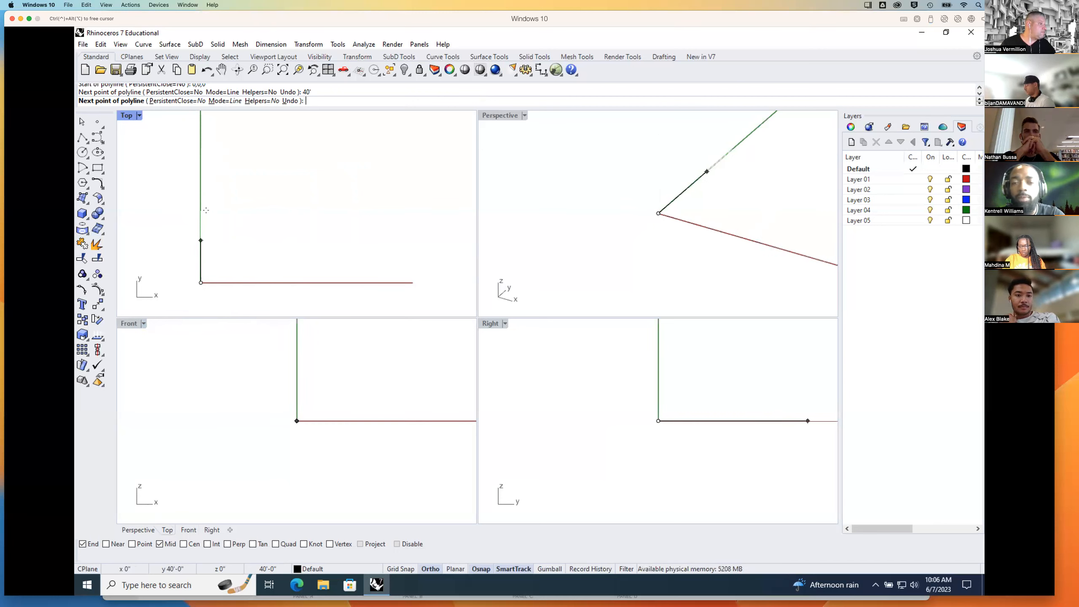
click(232, 221)
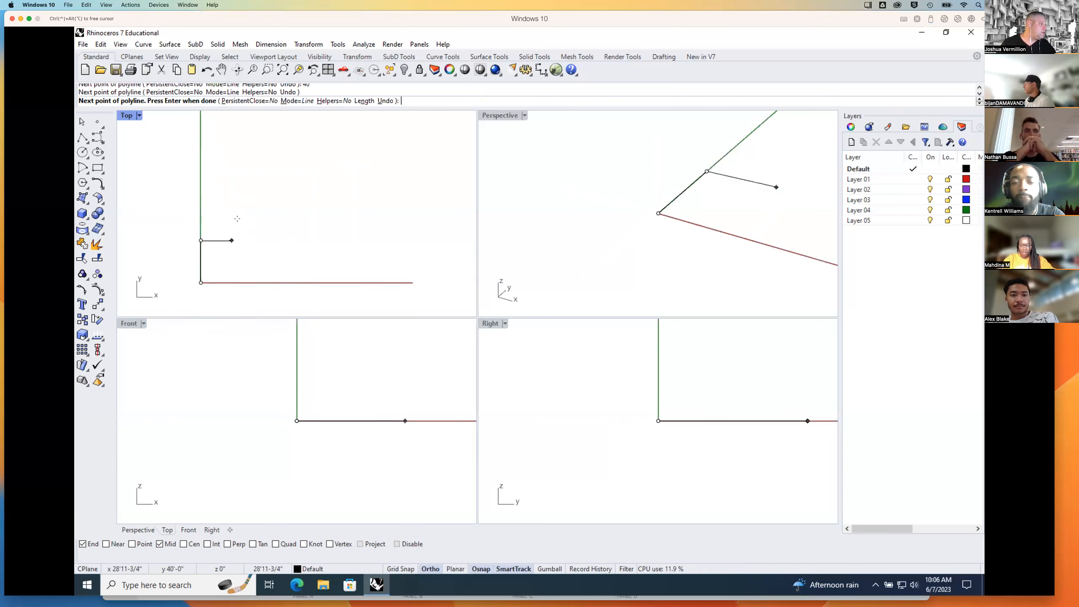
Step: Complete the polyline as a closed square with two further 40' sides and the Close option, and delete the square
text(40)
key(Return)
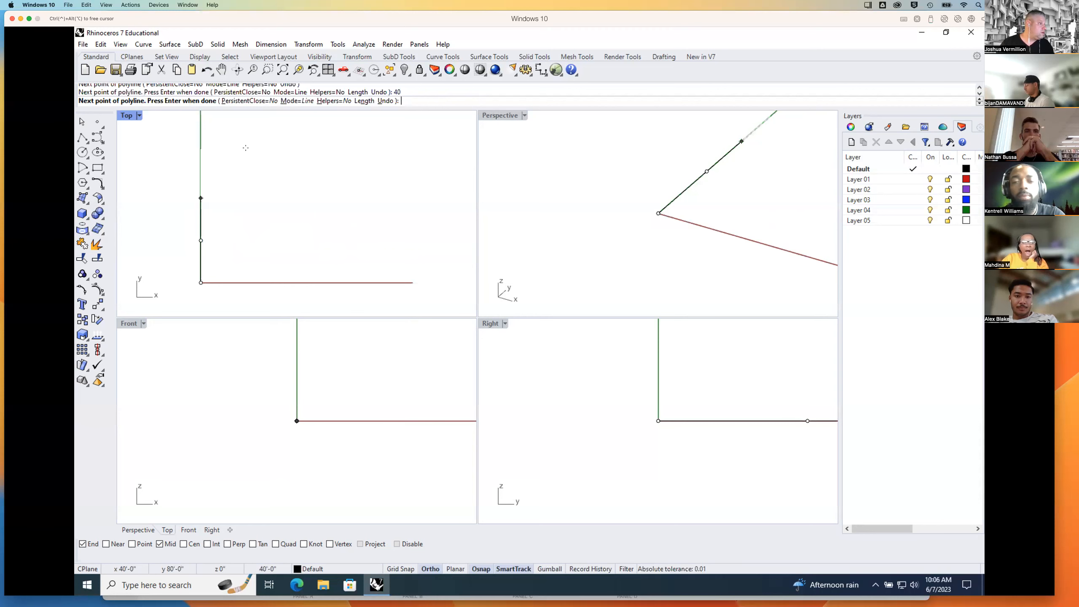
click(273, 245)
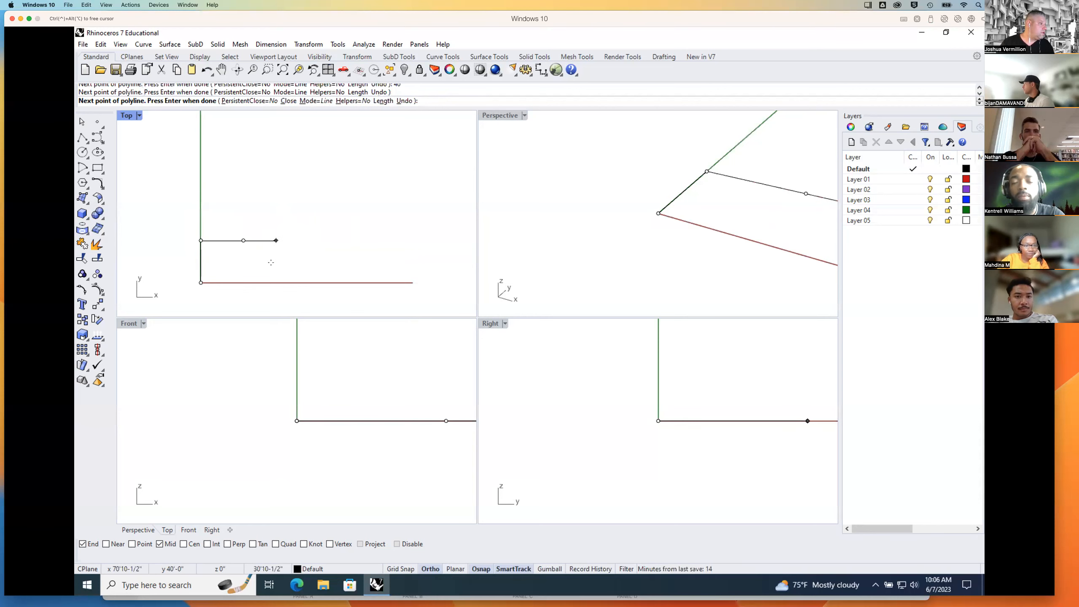
text(40)
key(Return)
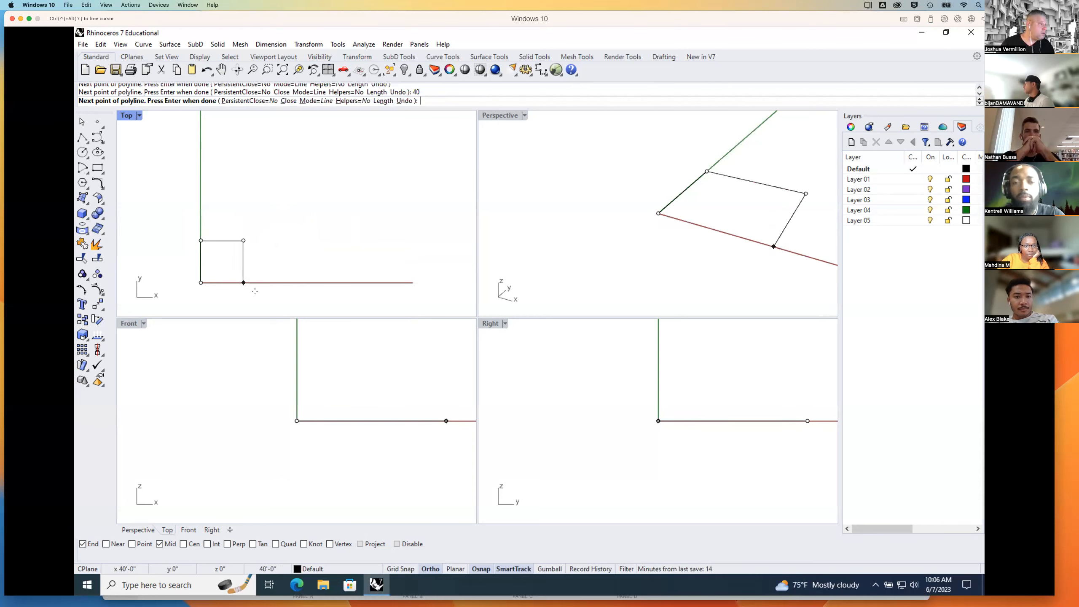
click(246, 304)
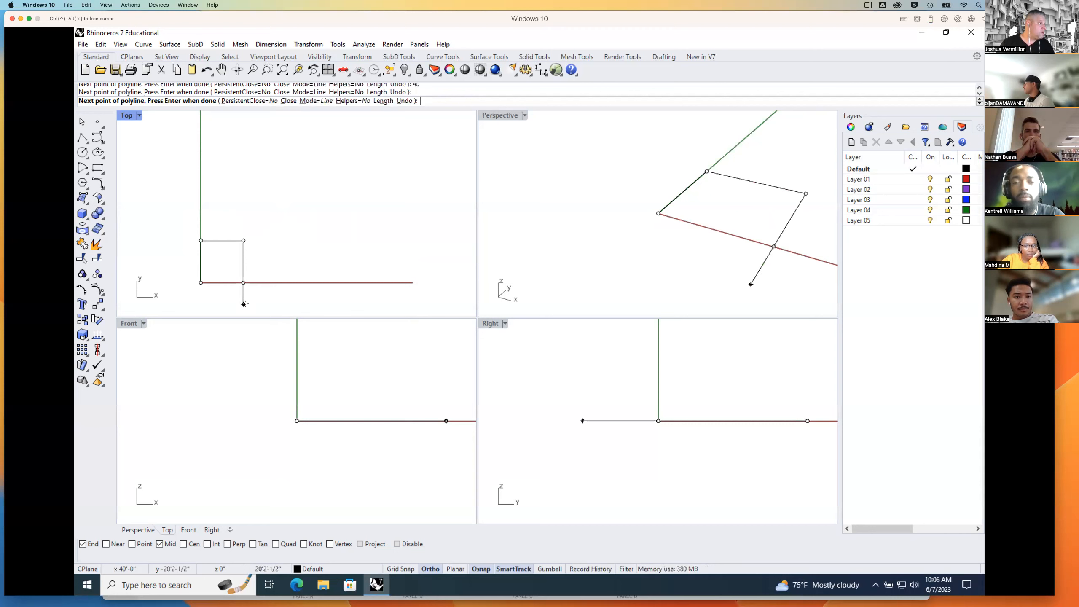
click(202, 283)
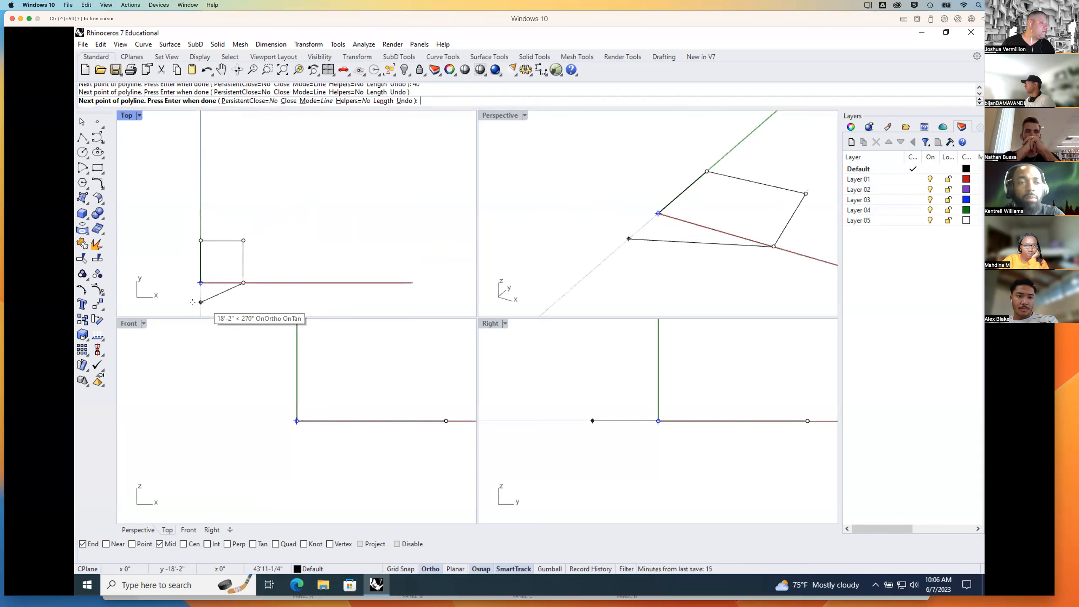
key(Return)
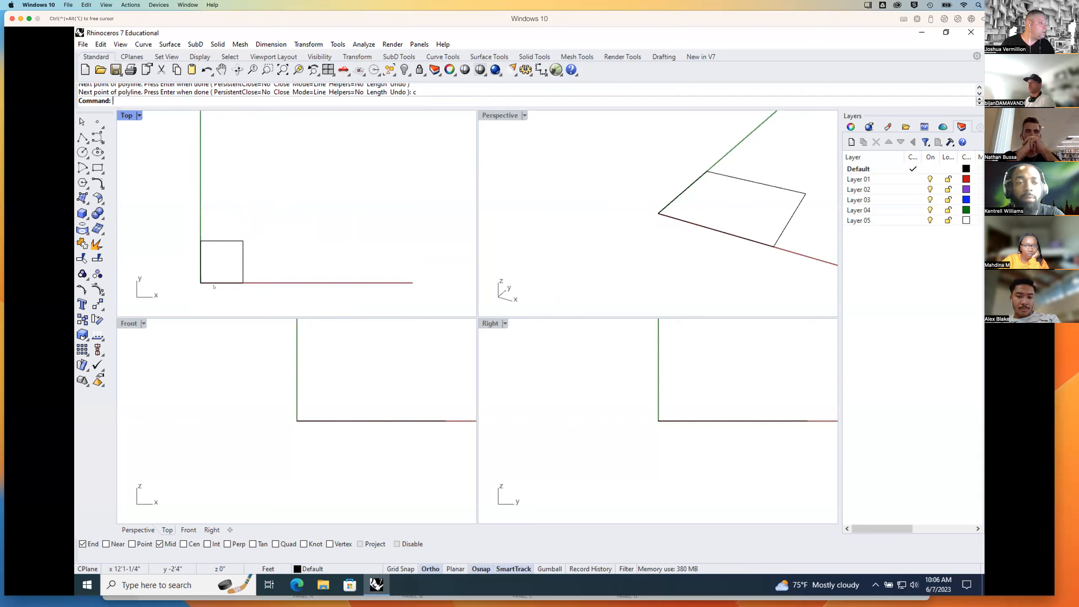
drag(240, 229, 224, 253)
key(Delete)
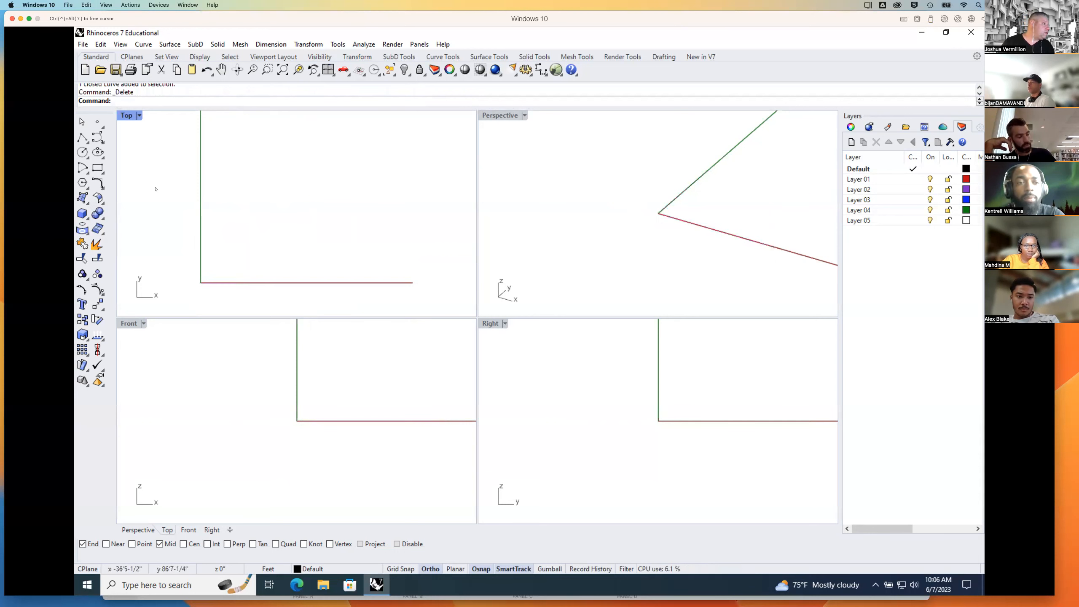
Step: Draw a new polyline from 0,0,0 in the Top view with a first side of 40' along the positive Y axis
click(83, 137)
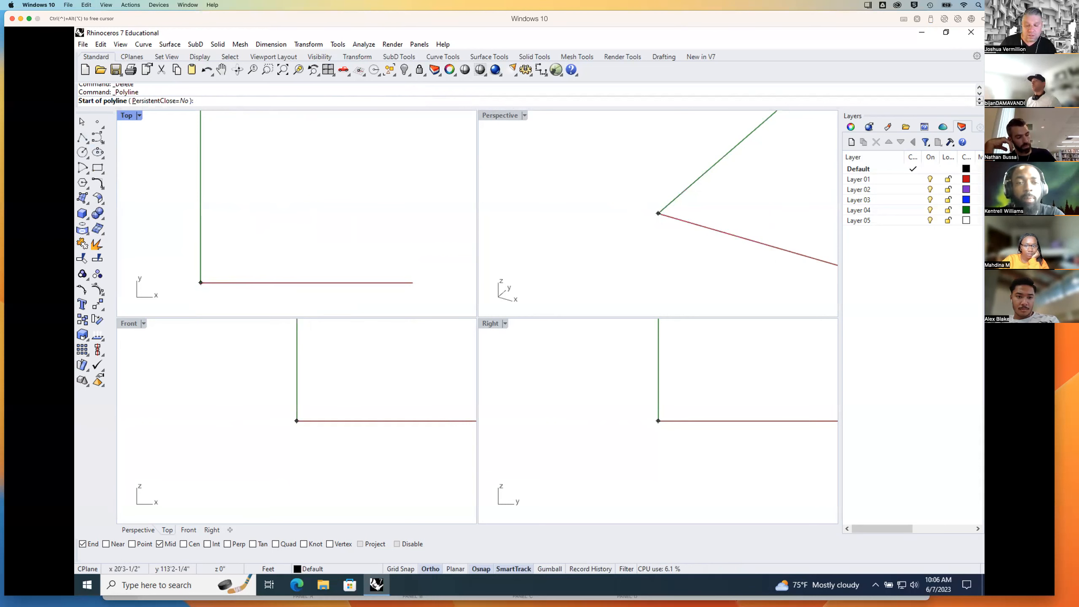
text(0,0,0)
key(Return)
text(40)
key(Return)
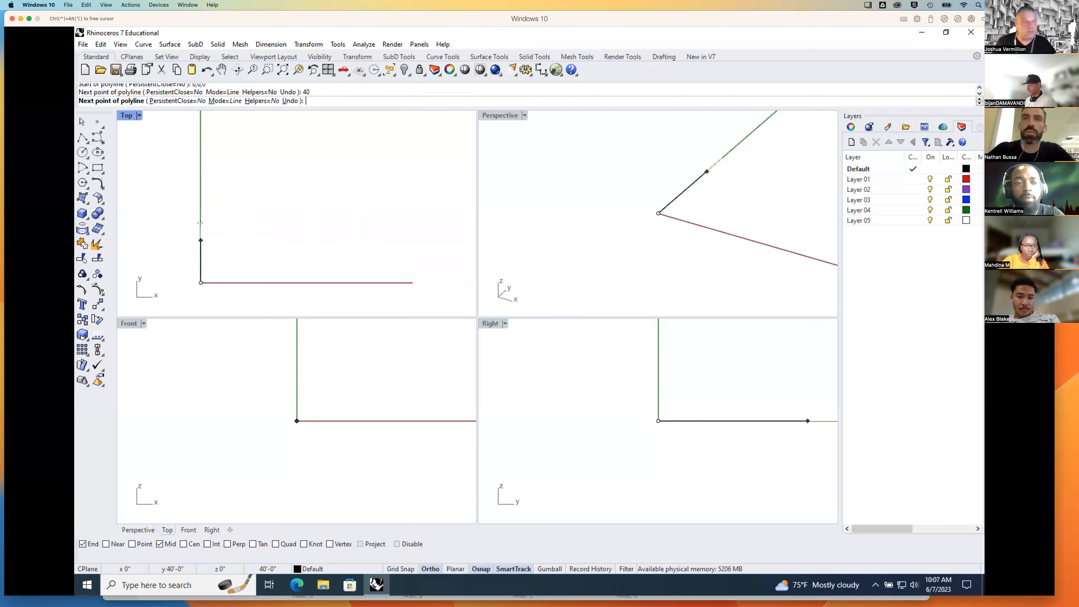
click(213, 189)
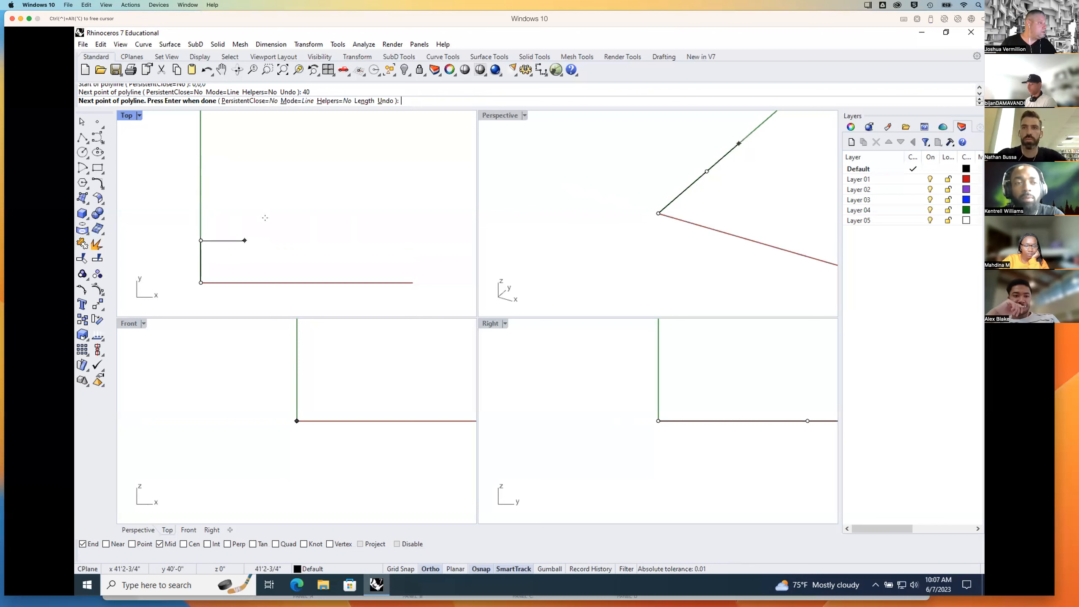
Step: Add two more 40' sides, across in X and back down to the X axis, and toggle object snapping off and on
text(40)
key(Return)
click(244, 283)
text(40)
key(Return)
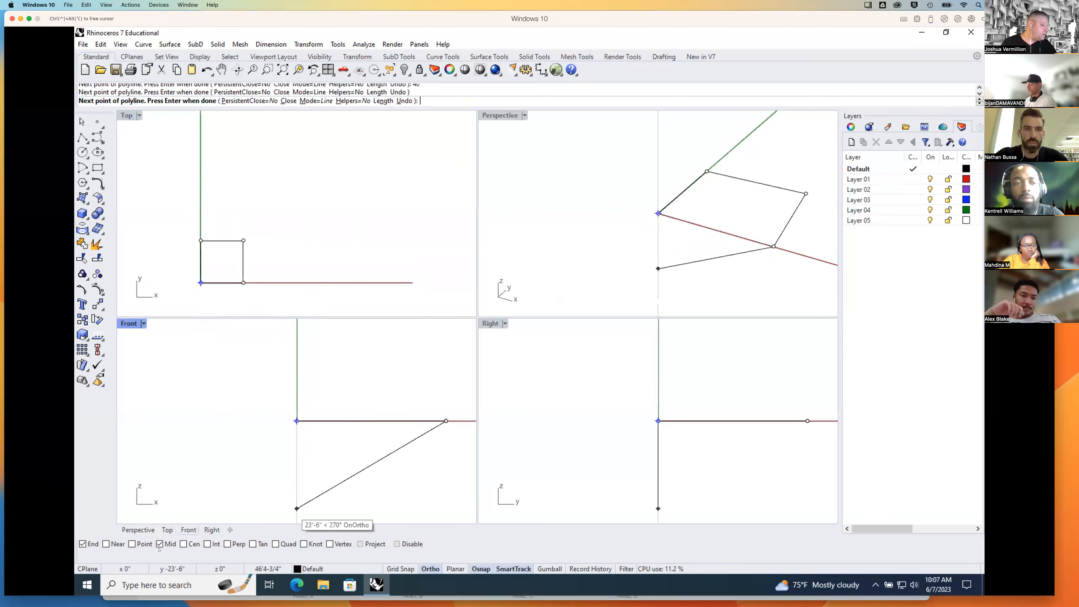
click(481, 570)
click(482, 570)
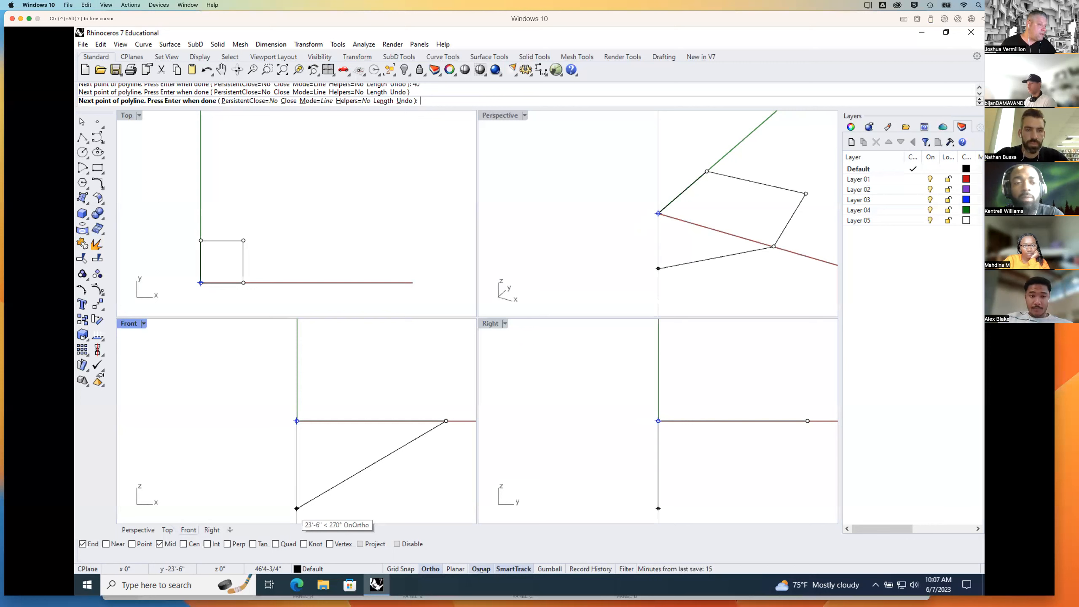
Step: Turn off the Mid object snap and close the polyline at its starting point on the origin
click(160, 544)
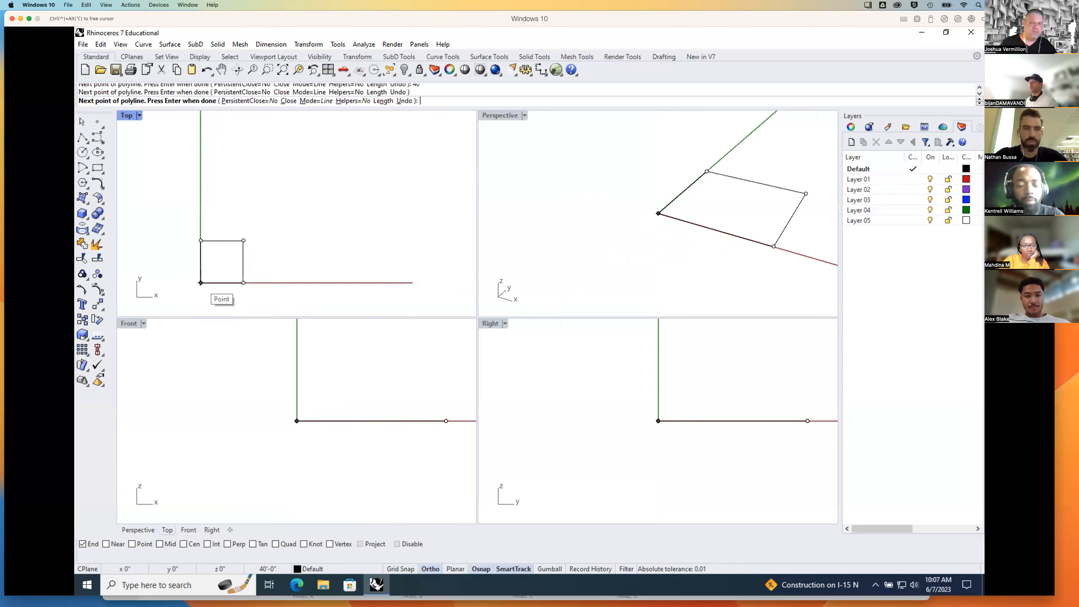
click(201, 283)
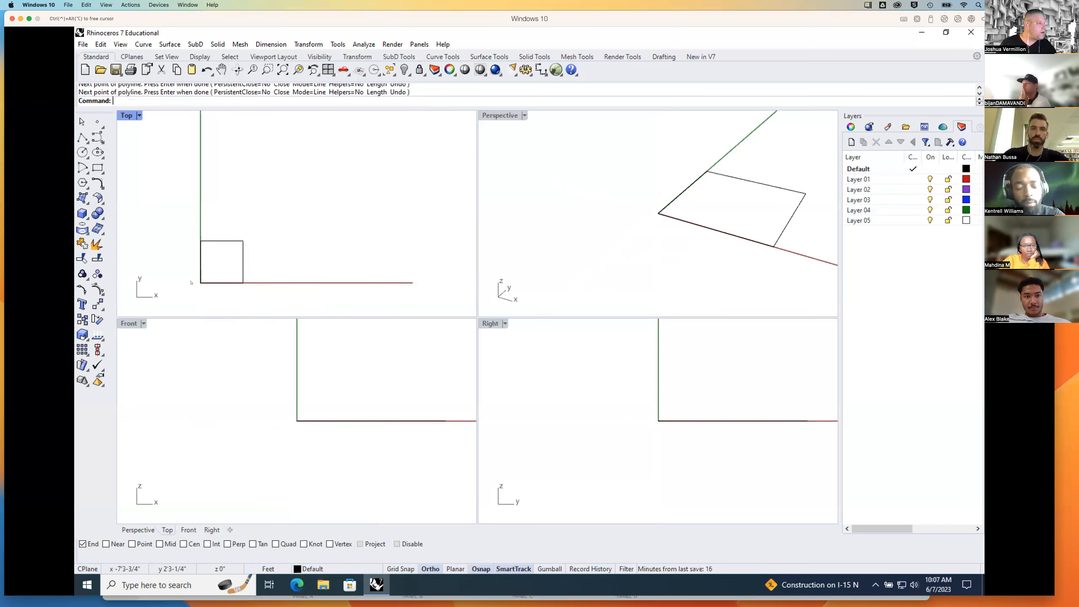
right_drag(278, 204, 285, 185)
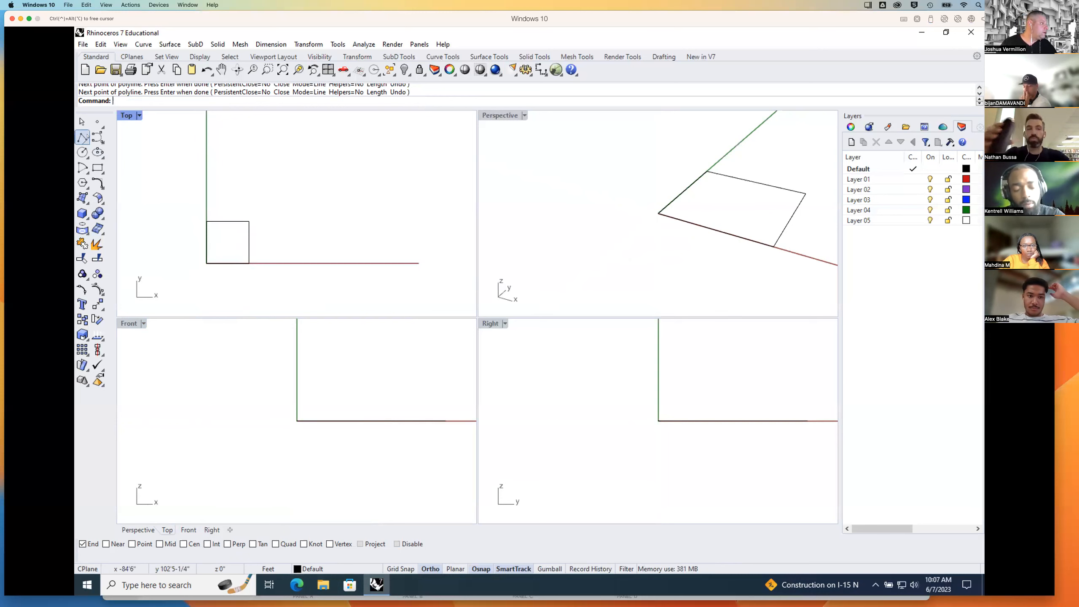
Step: Draw a new polyline beside the square in the Top view with two 40' sides, up in Y and across in X
click(84, 137)
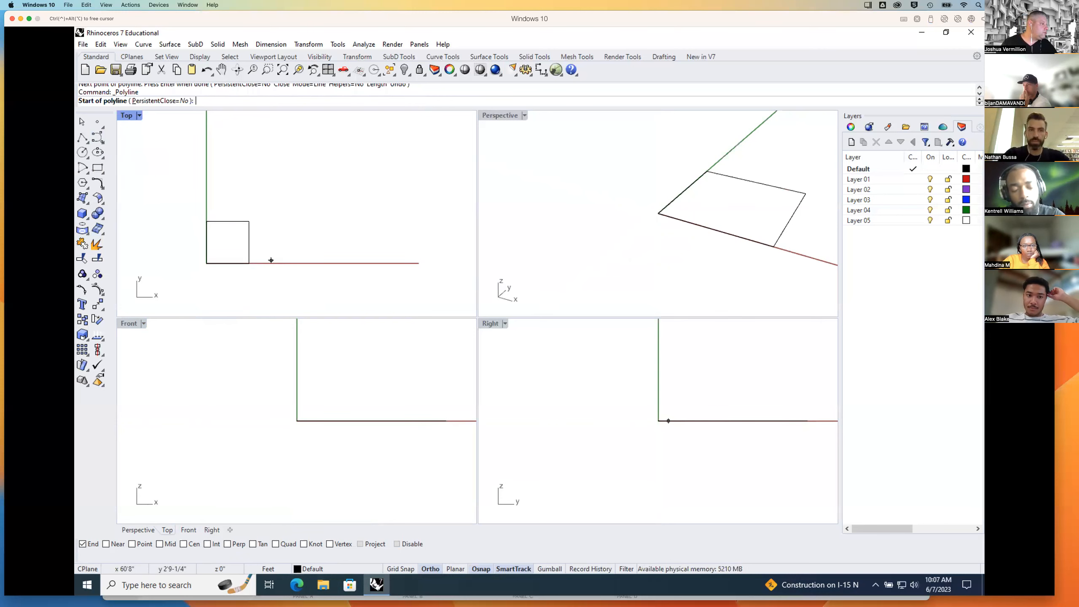
click(294, 241)
text(40)
key(Return)
click(301, 183)
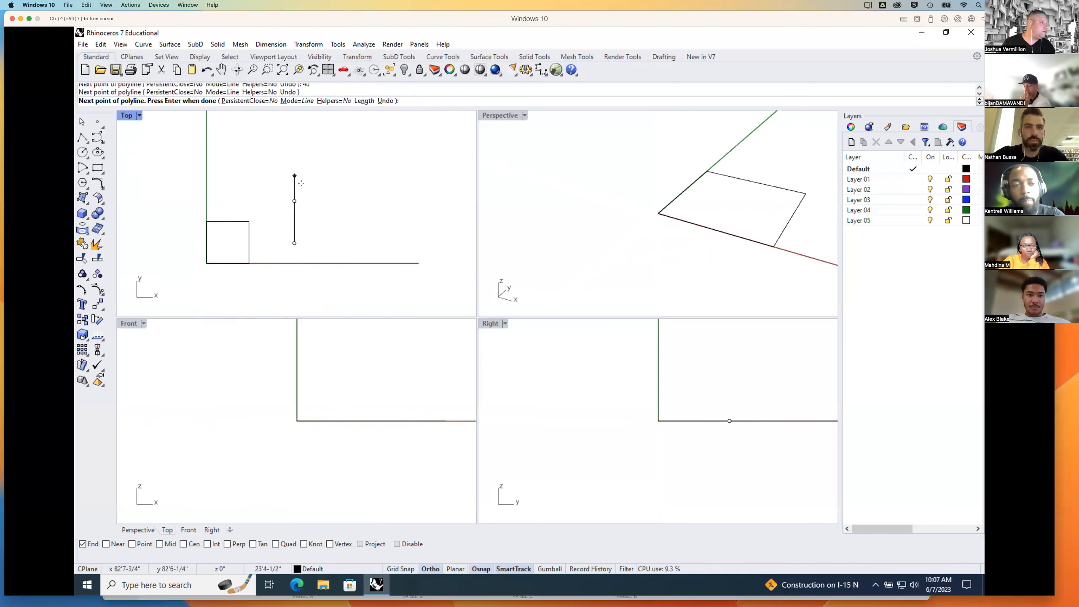
text(40)
key(Return)
click(355, 196)
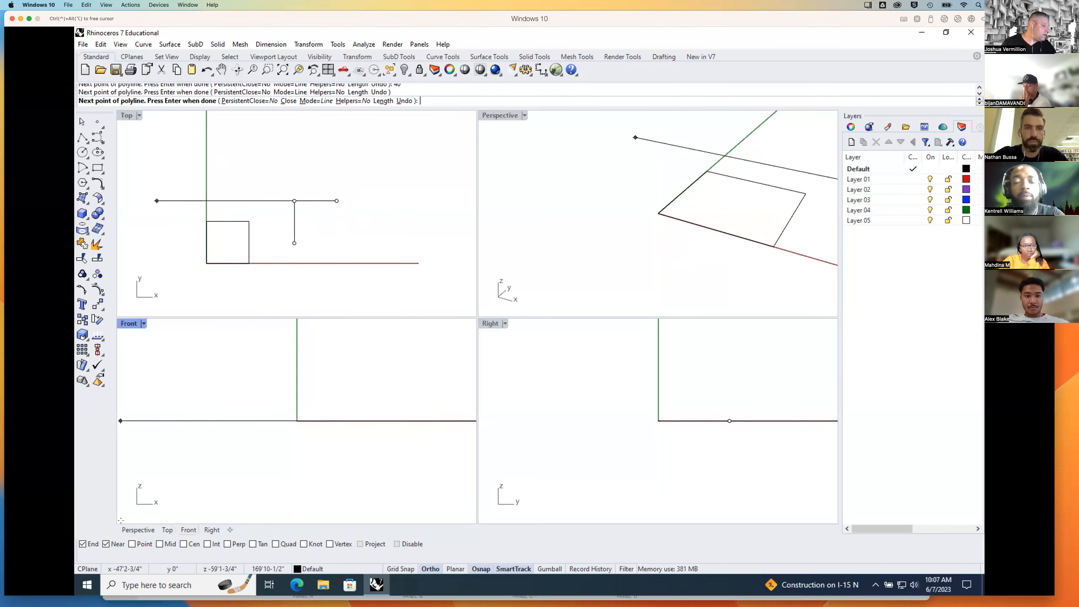
Step: Turn off Ortho and replace the End and Near object snaps with Mid while the polyline is active
click(437, 569)
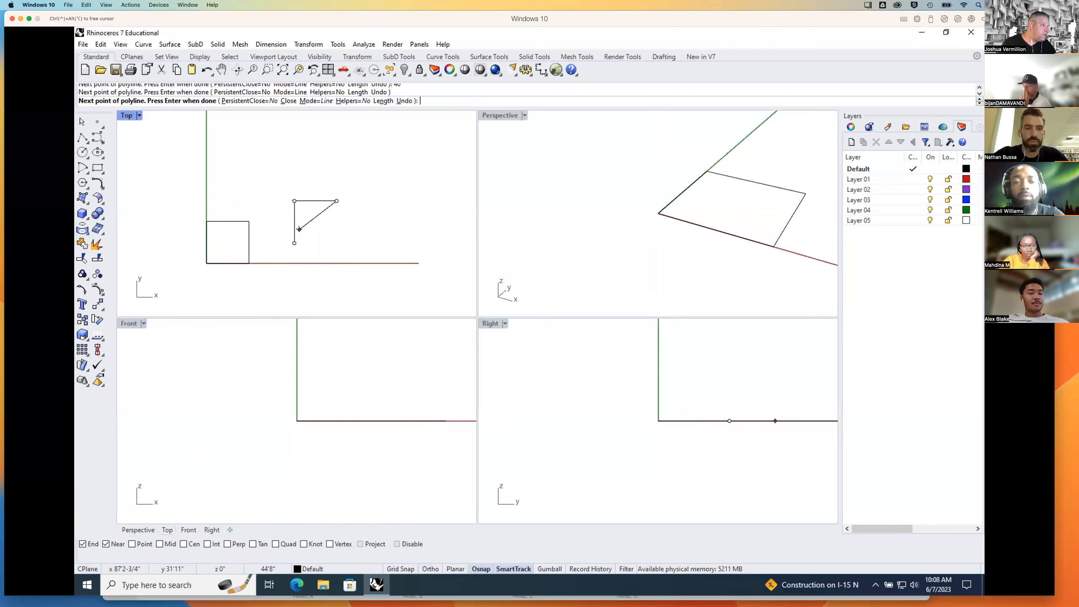
click(83, 544)
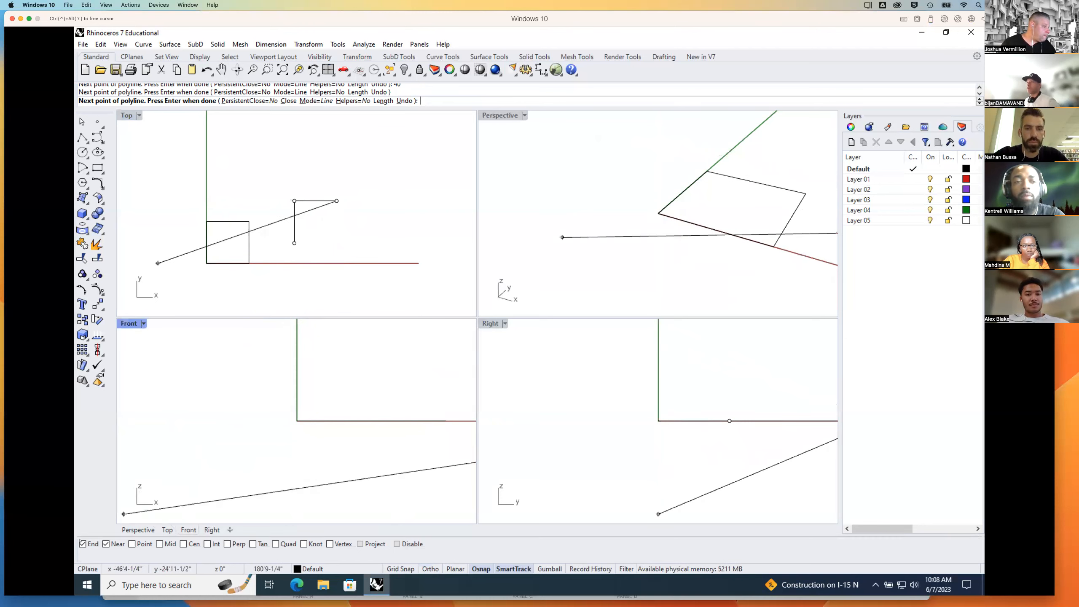
scroll(295, 233, down, 3)
scroll(294, 240, up, 4)
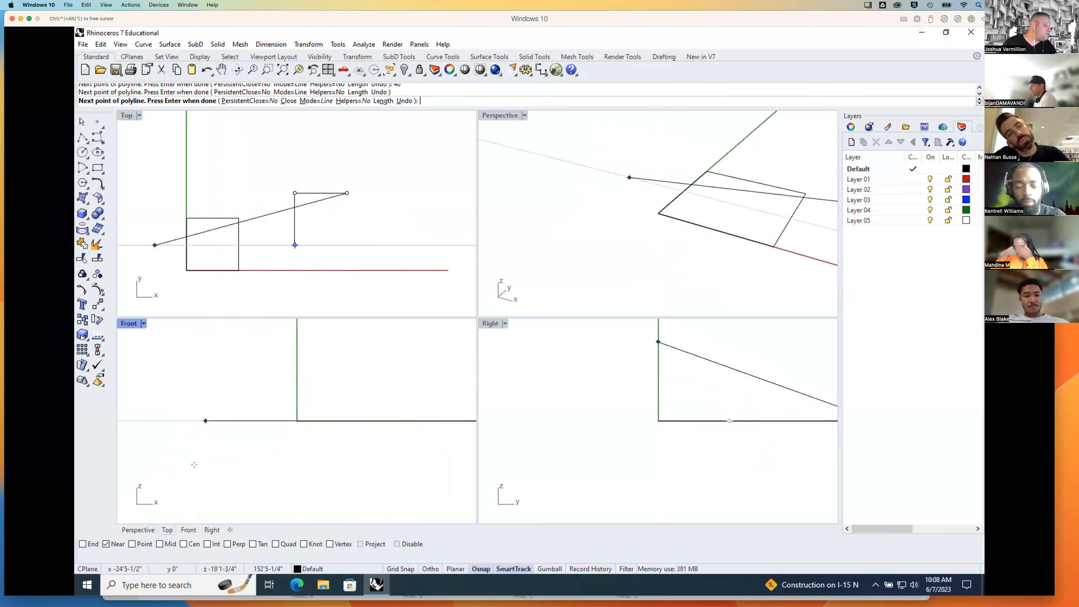
click(106, 543)
click(170, 544)
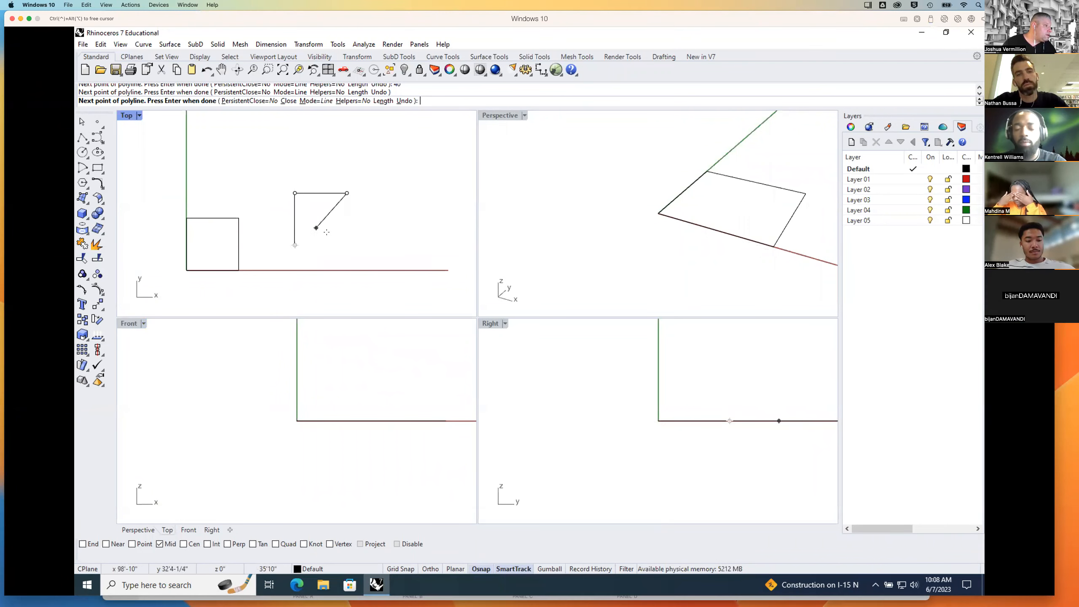
Step: Try the Mid snap on the polyline's first side, and undo the stray point placed in the Front view
scroll(327, 234, up, 4)
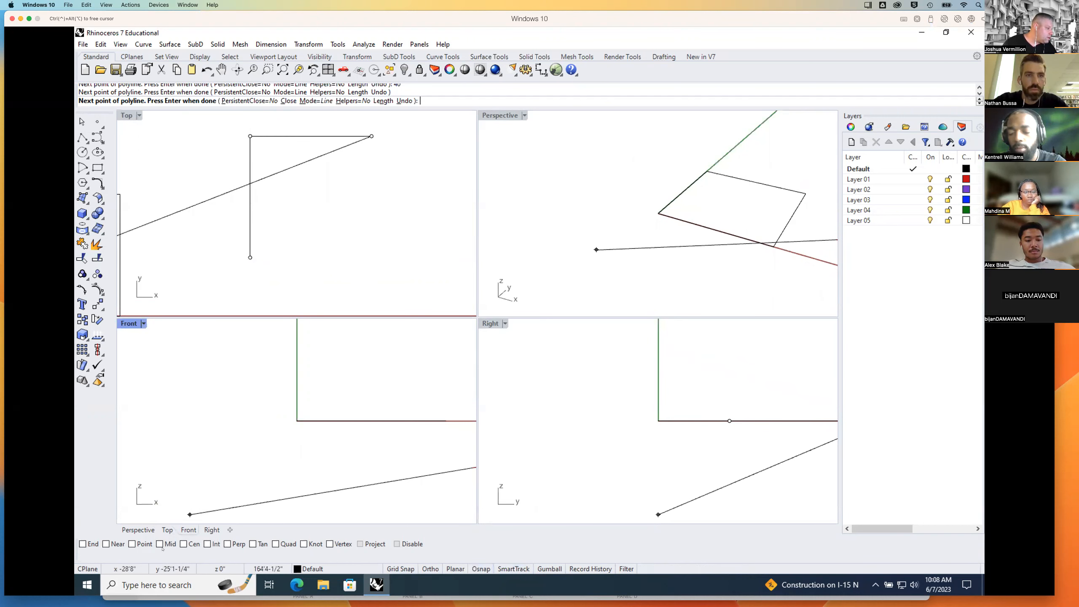
scroll(289, 246, down, 8)
scroll(289, 244, up, 8)
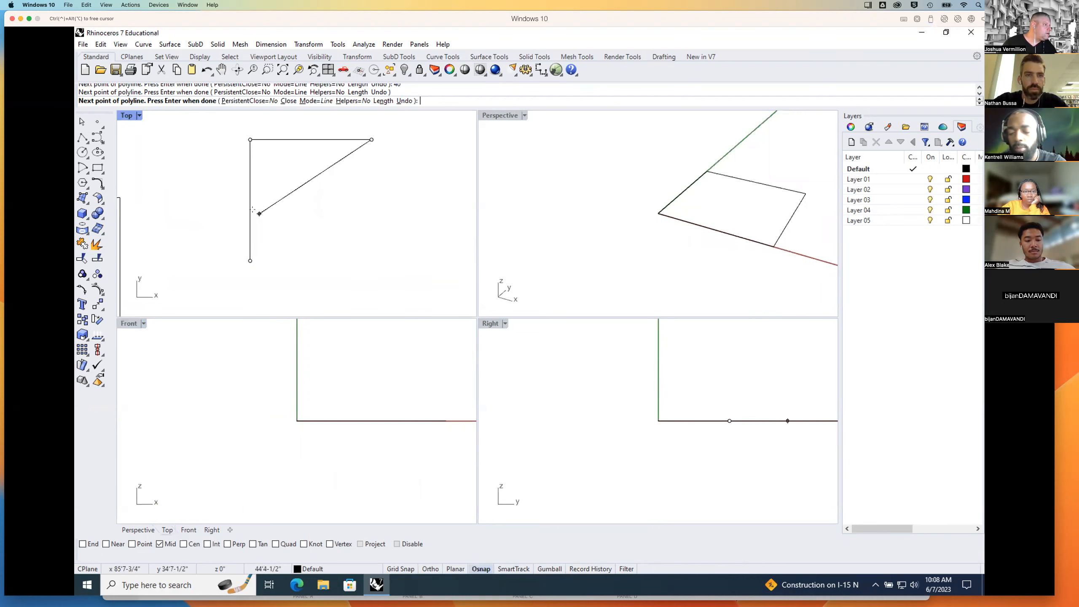
scroll(255, 215, down, 3)
click(278, 375)
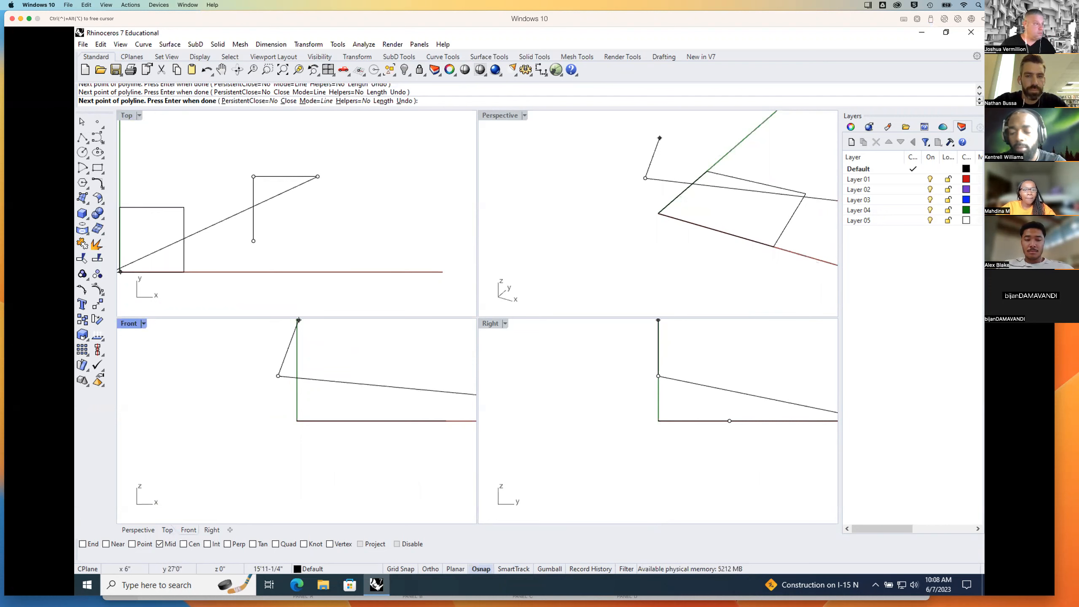
key(ctrl+z)
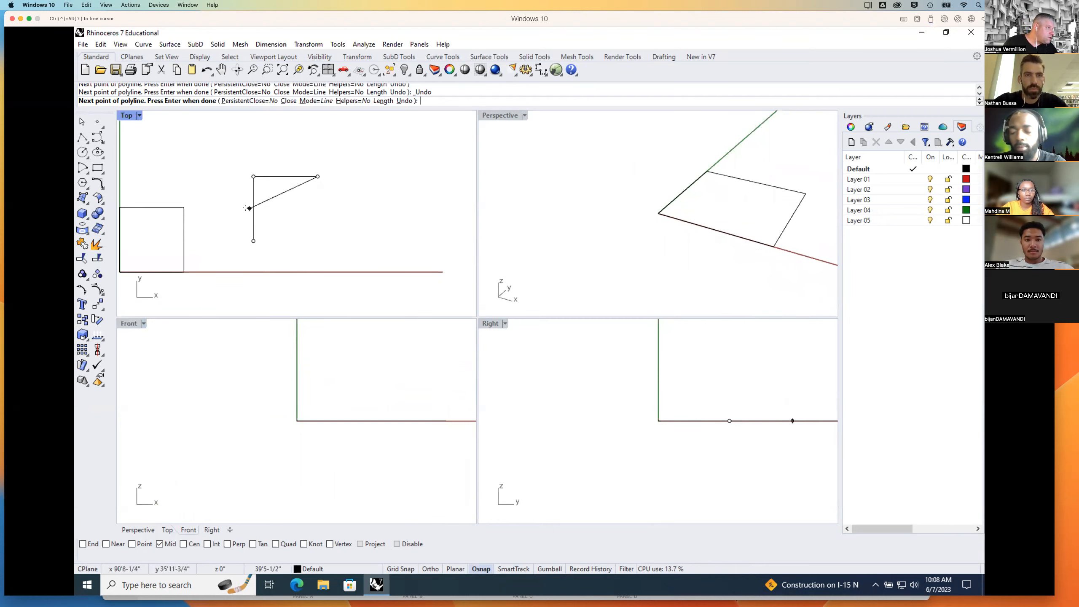
Step: Turn SmartTrack back on and try the Perp and Int object snaps, switching each one off again
click(513, 568)
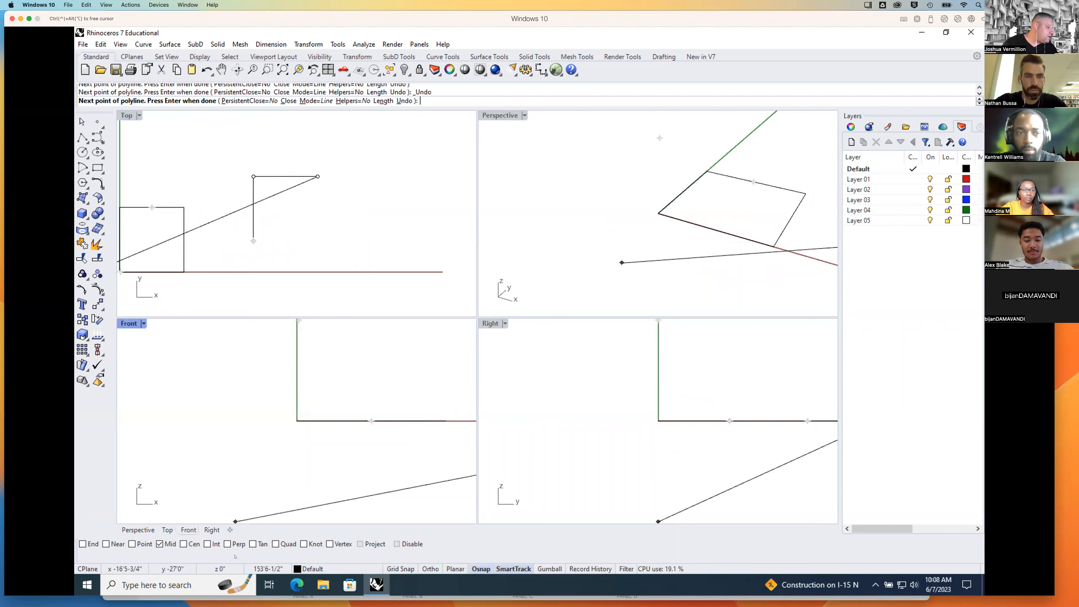
click(227, 543)
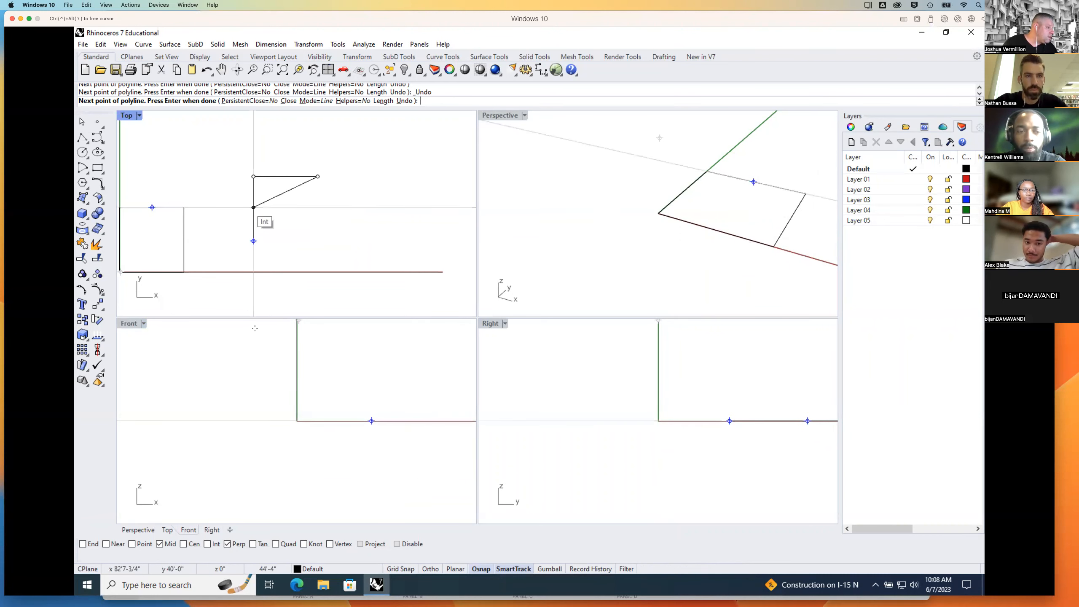
click(227, 544)
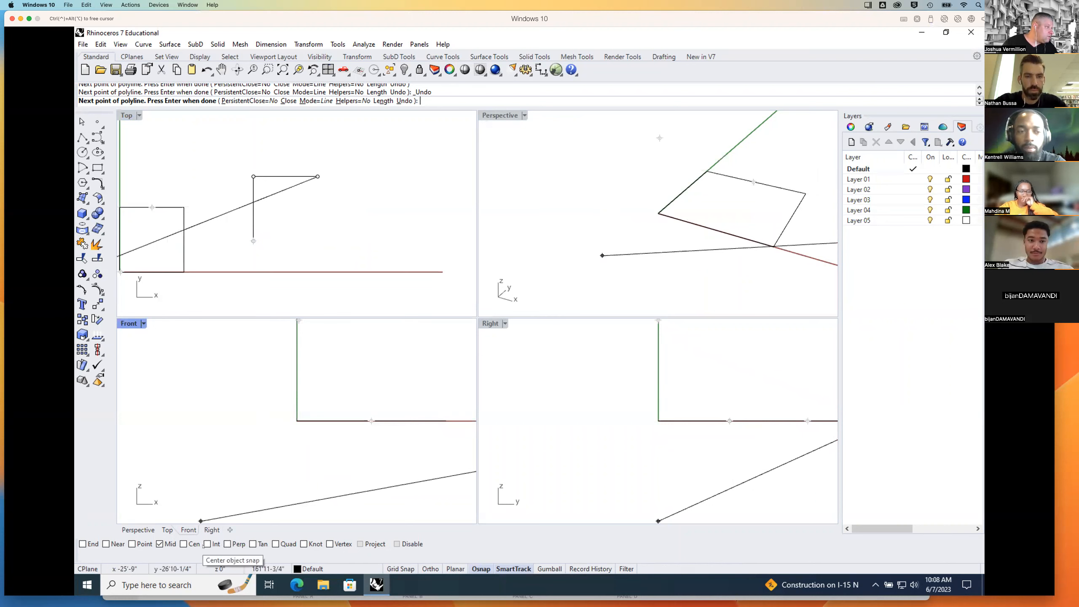
click(207, 544)
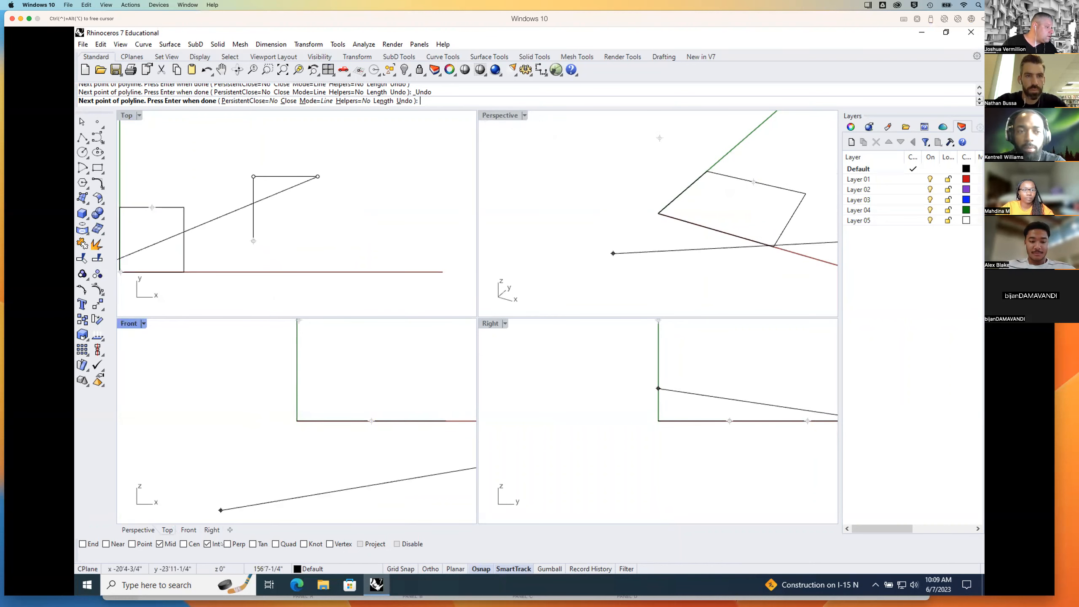
click(207, 544)
Step: Return to Ortho with only the End snap, add a third 40' side, and close the polyline at its starting corner
click(160, 544)
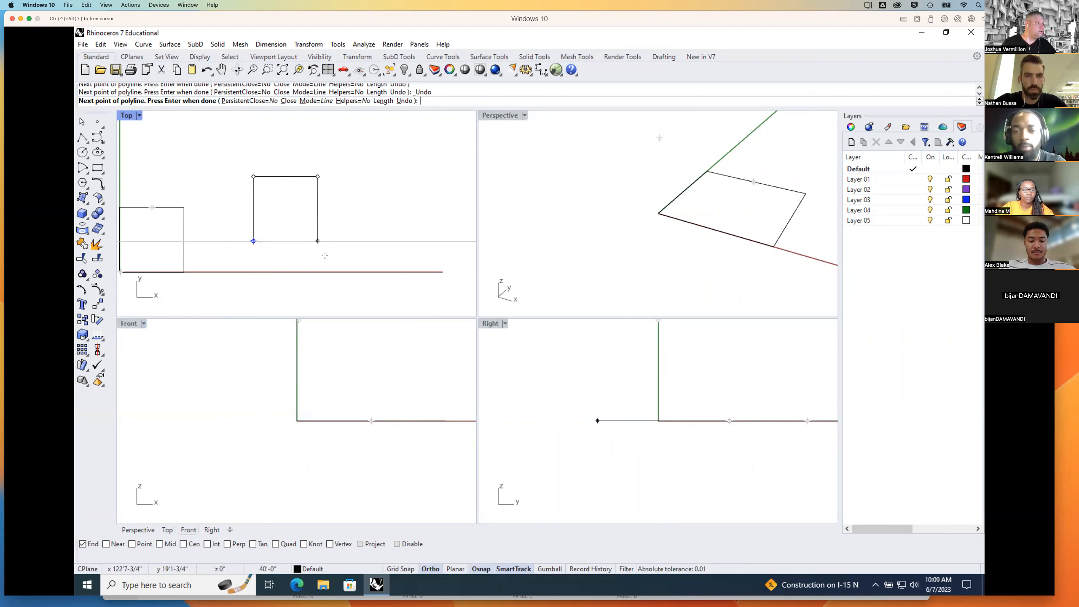
text(40)
key(Return)
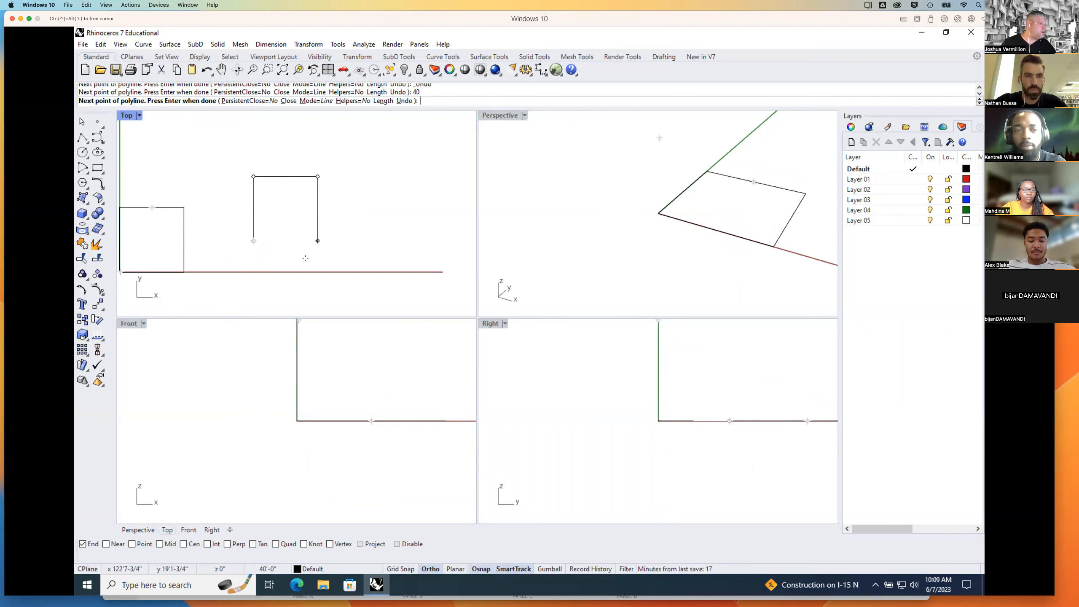
click(252, 241)
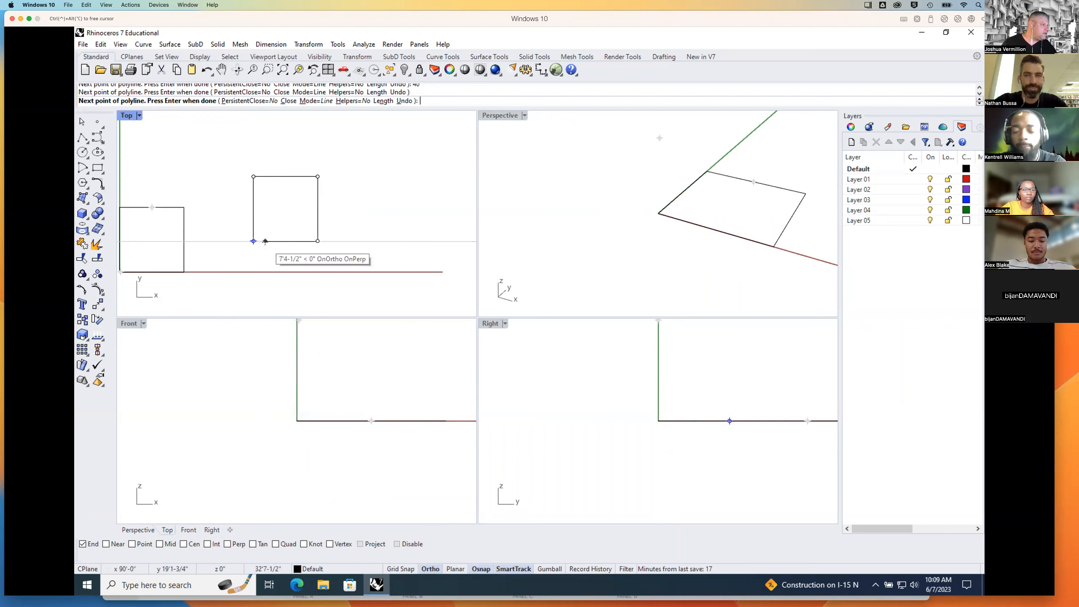
click(253, 241)
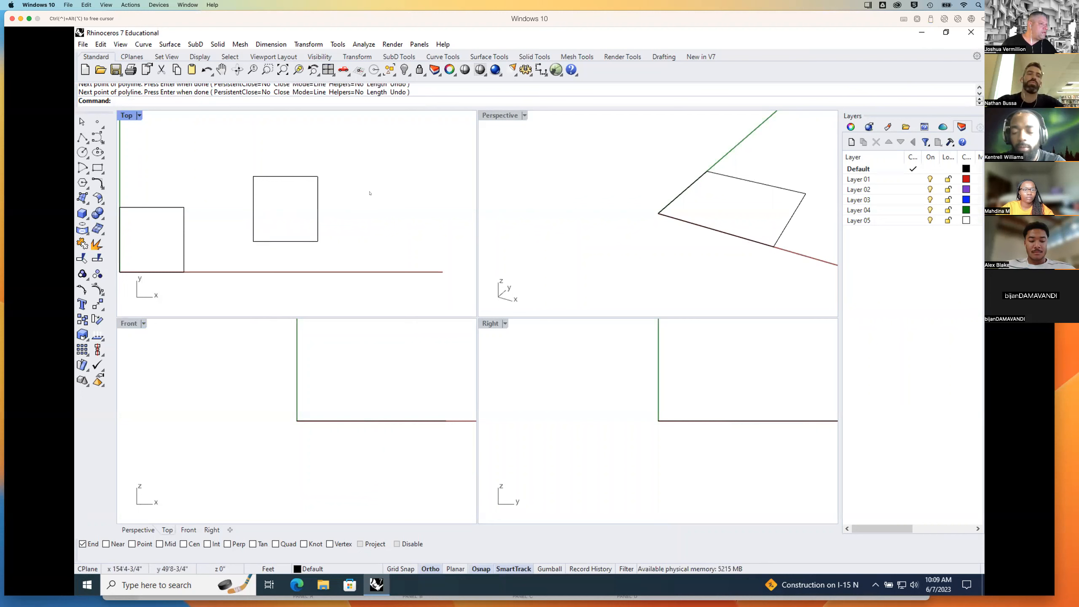
Step: Delete the second square, keeping the one at the origin
scroll(372, 192, down, 3)
drag(373, 161, 318, 225)
key(Delete)
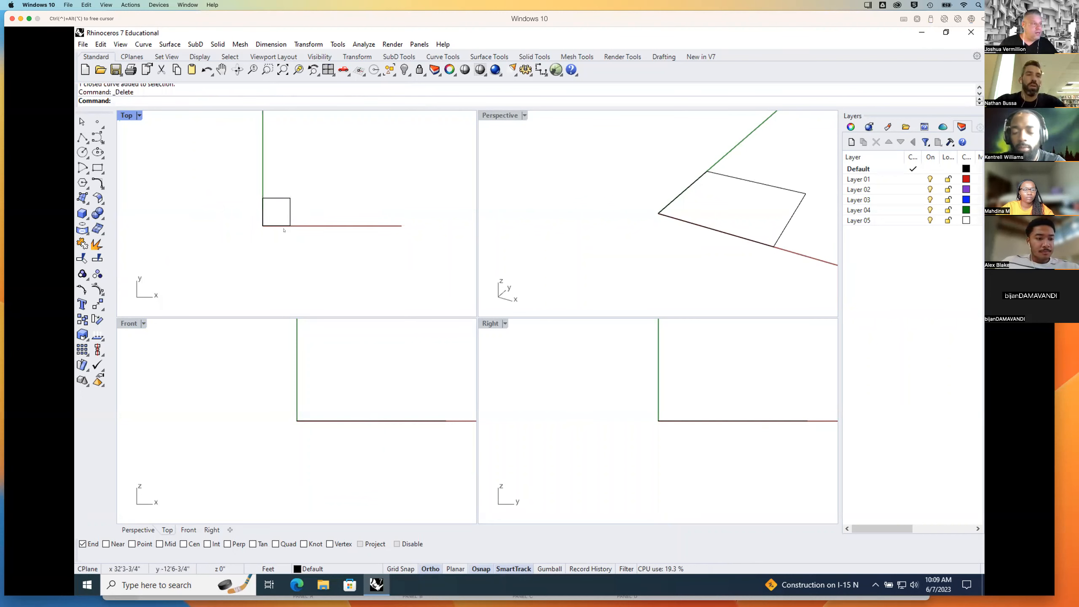
Step: Copy the origin square by its upper-left corner to three spaced positions along X, the second copy about 115'-9" away
scroll(291, 209, up, 5)
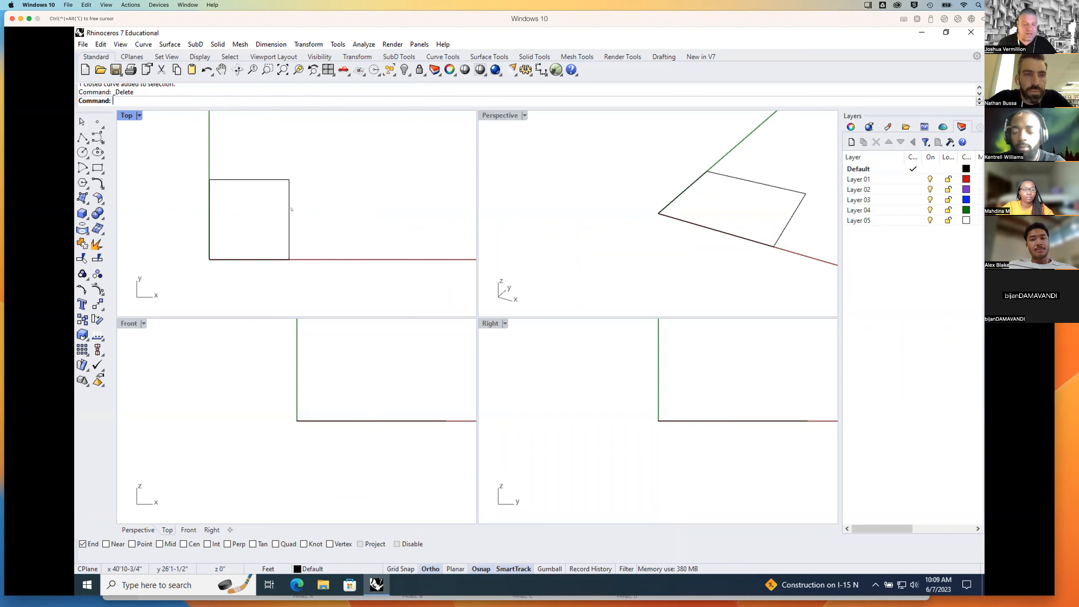
scroll(282, 217, down, 3)
right_drag(332, 218, 305, 218)
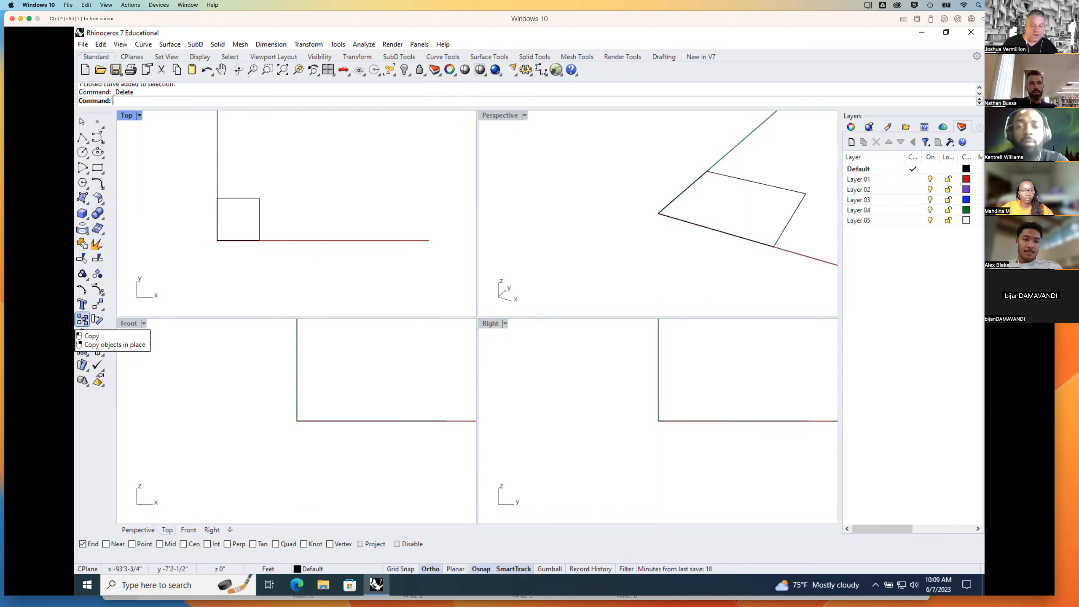
text(Copy)
key(Return)
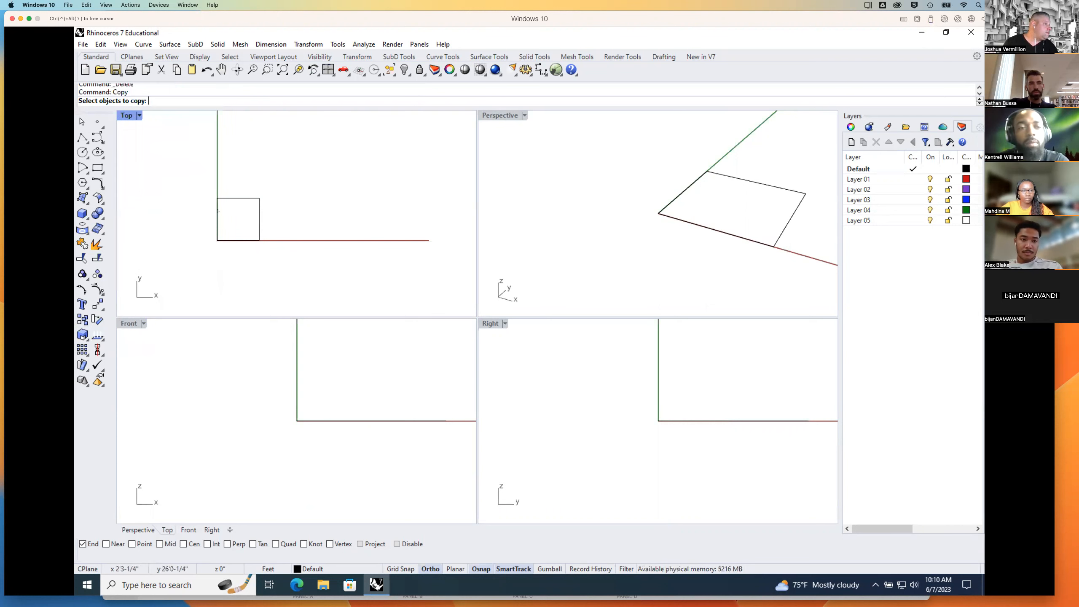
click(260, 216)
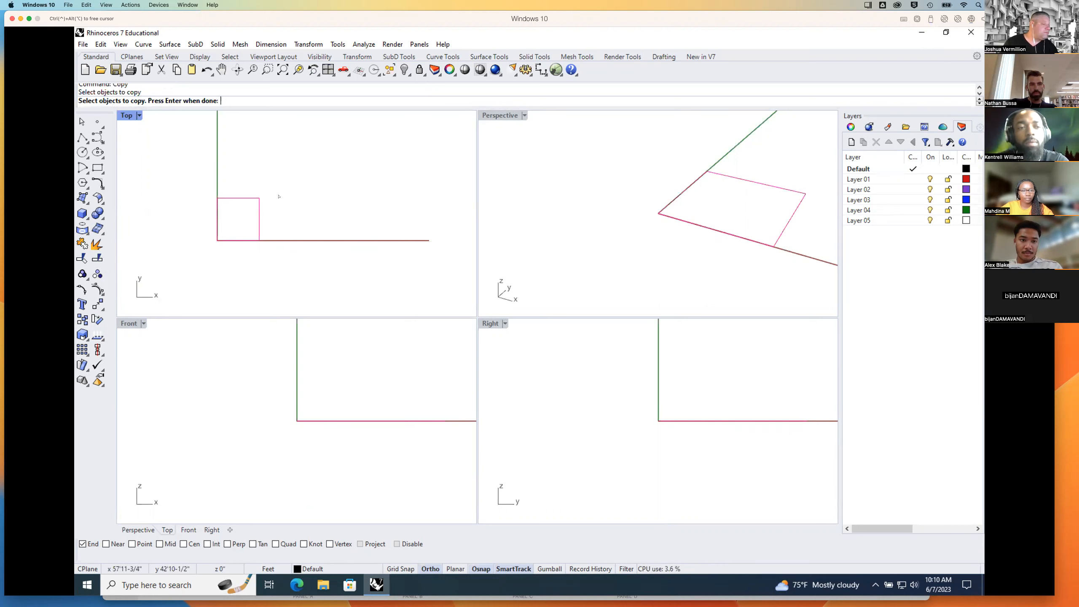
key(Return)
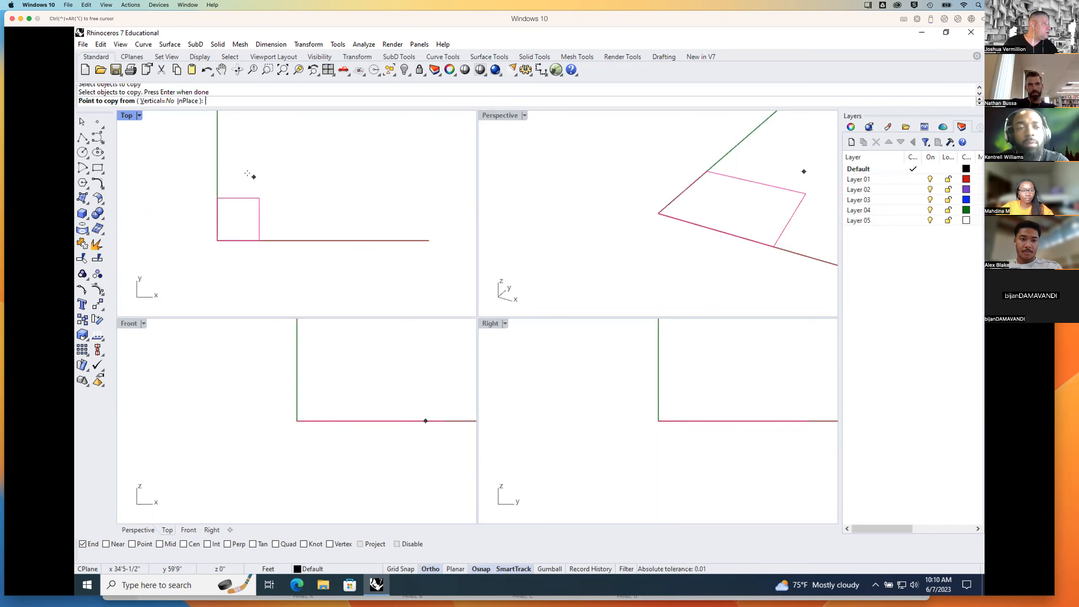
click(217, 198)
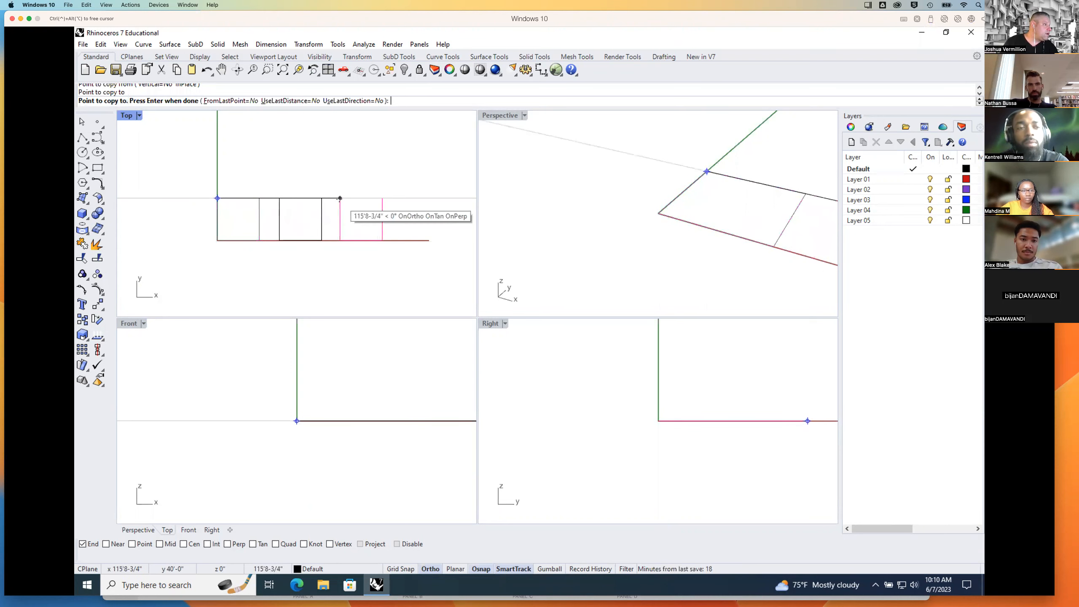
click(340, 198)
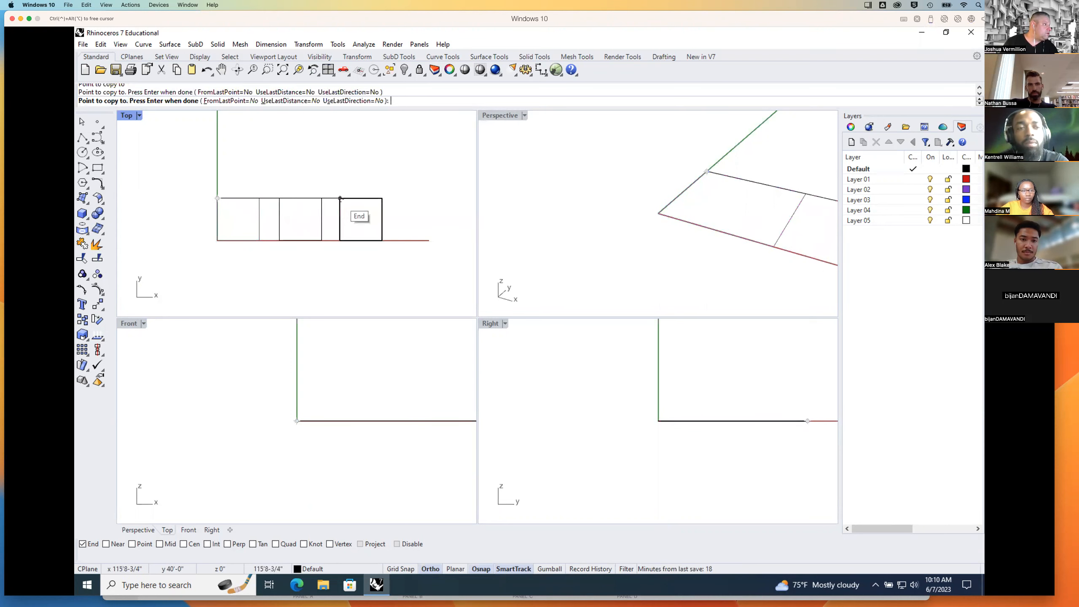
click(400, 198)
key(Return)
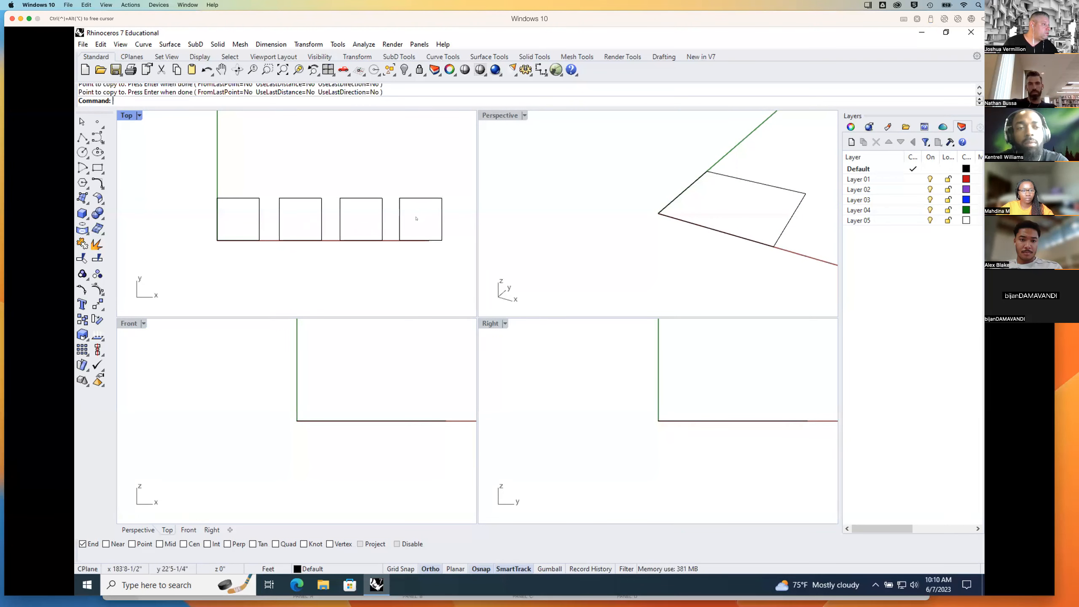
scroll(391, 195, down, 3)
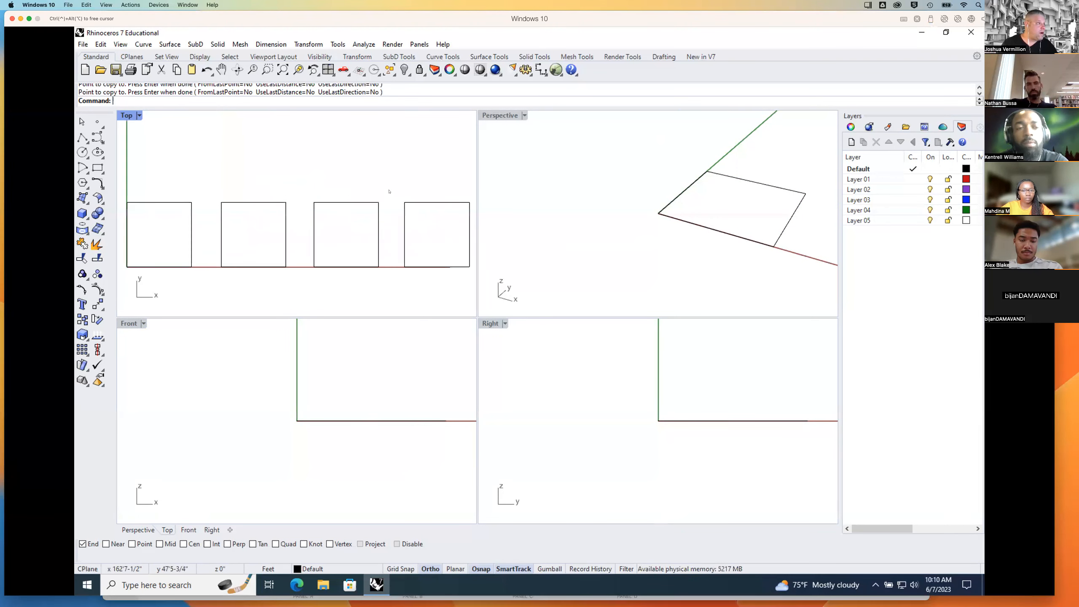
right_drag(409, 209, 394, 216)
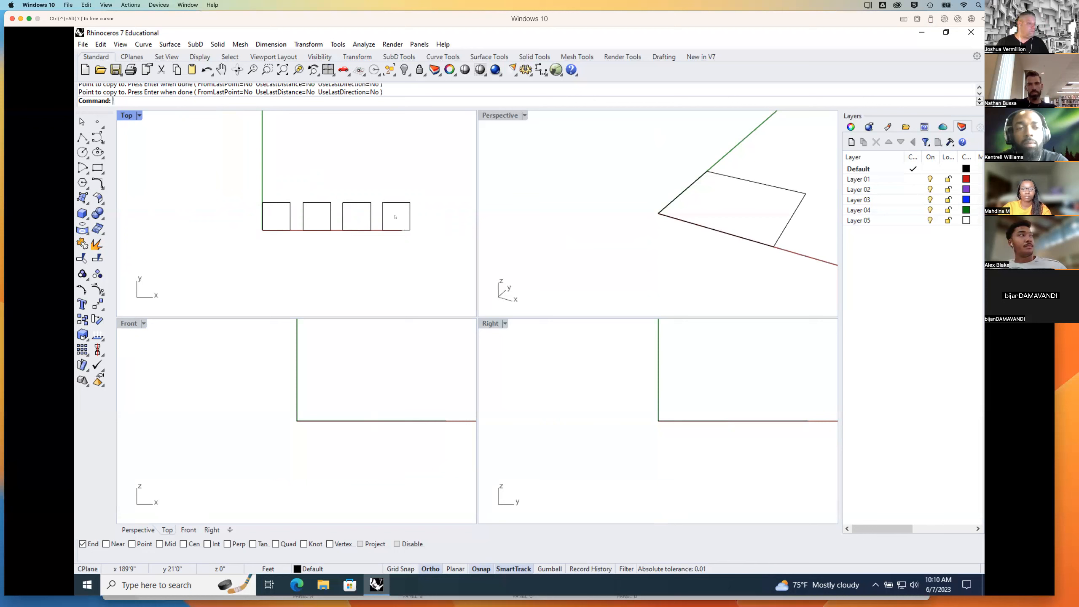
scroll(323, 225, up, 3)
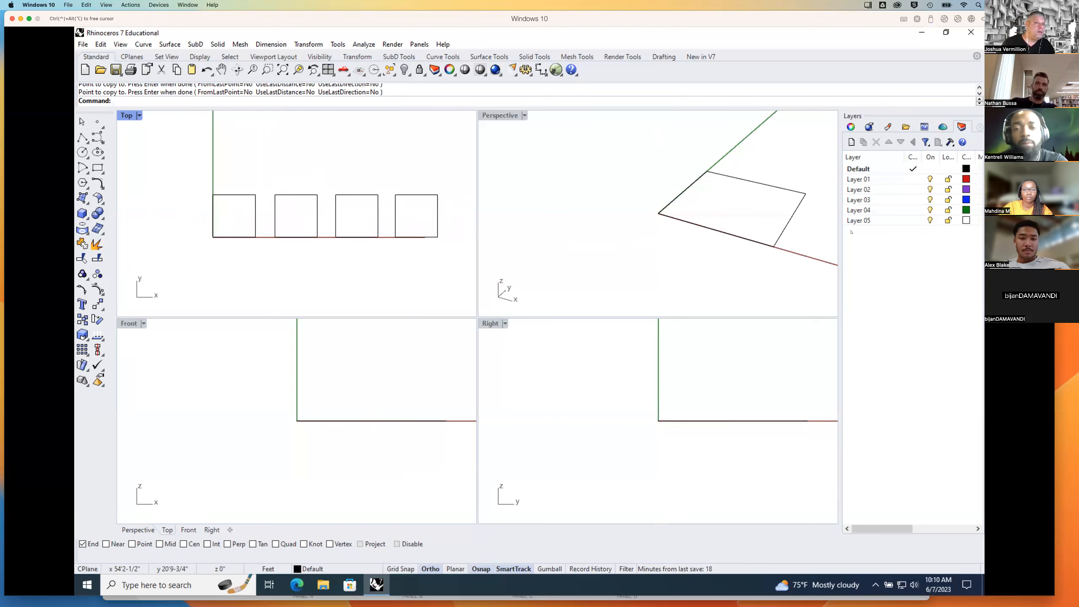
scroll(981, 199, right, 2)
scroll(977, 183, right, 1)
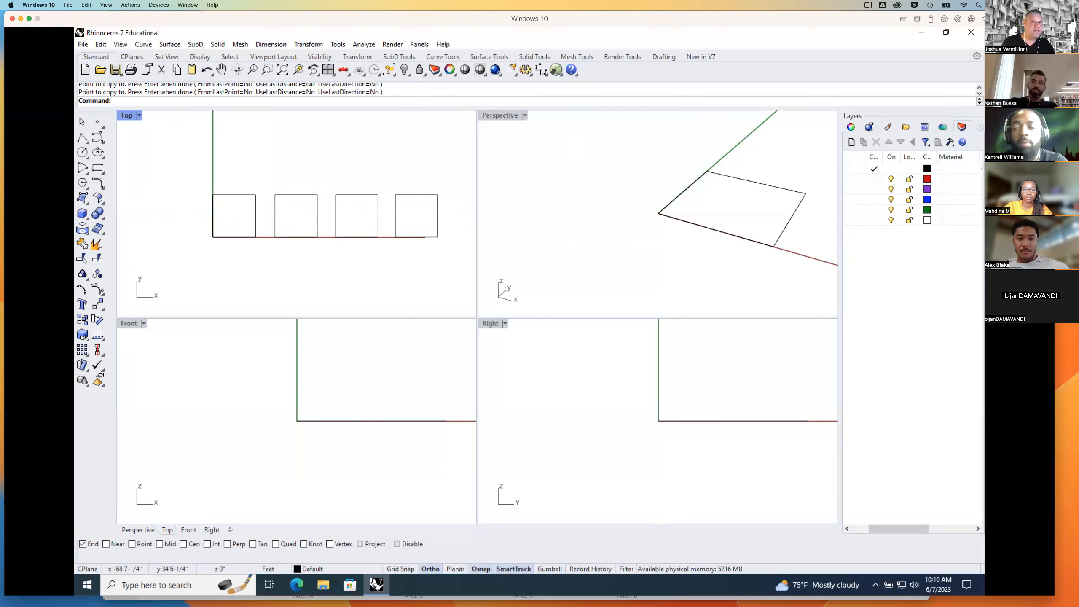
Step: Switch to the Chrome page with the Project 1 template dimensions, narrow its window and move it aside, and return to Rhino
key(ctrl+Up)
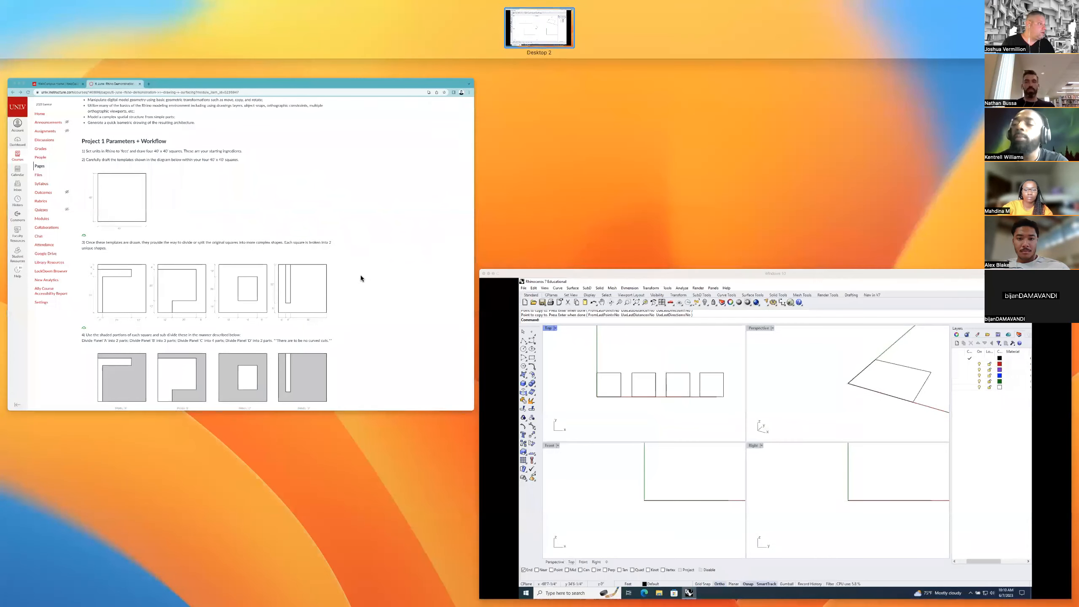
click(360, 275)
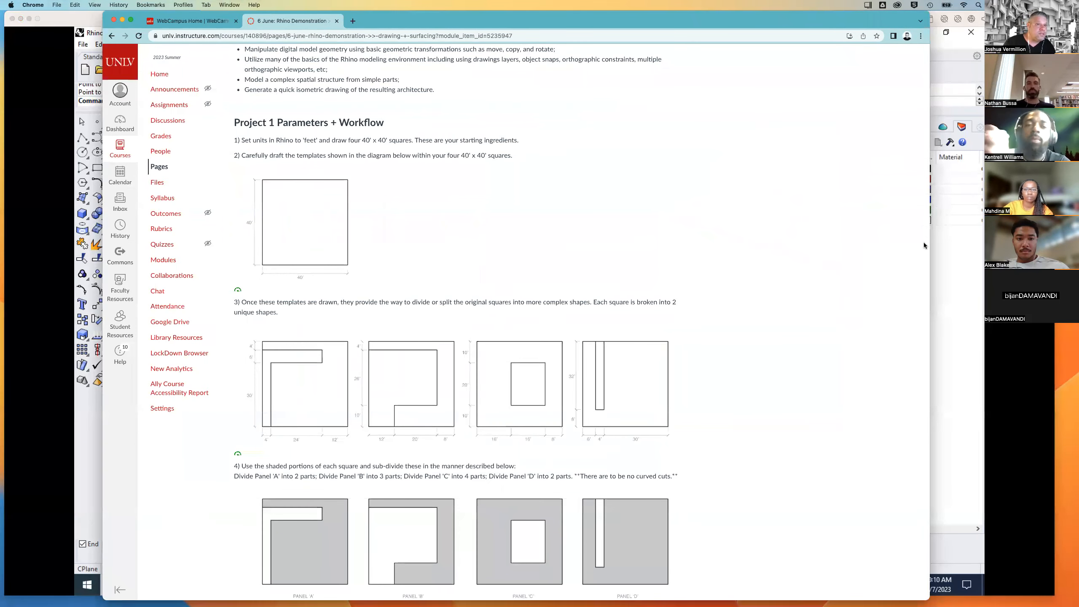
drag(929, 245, 710, 261)
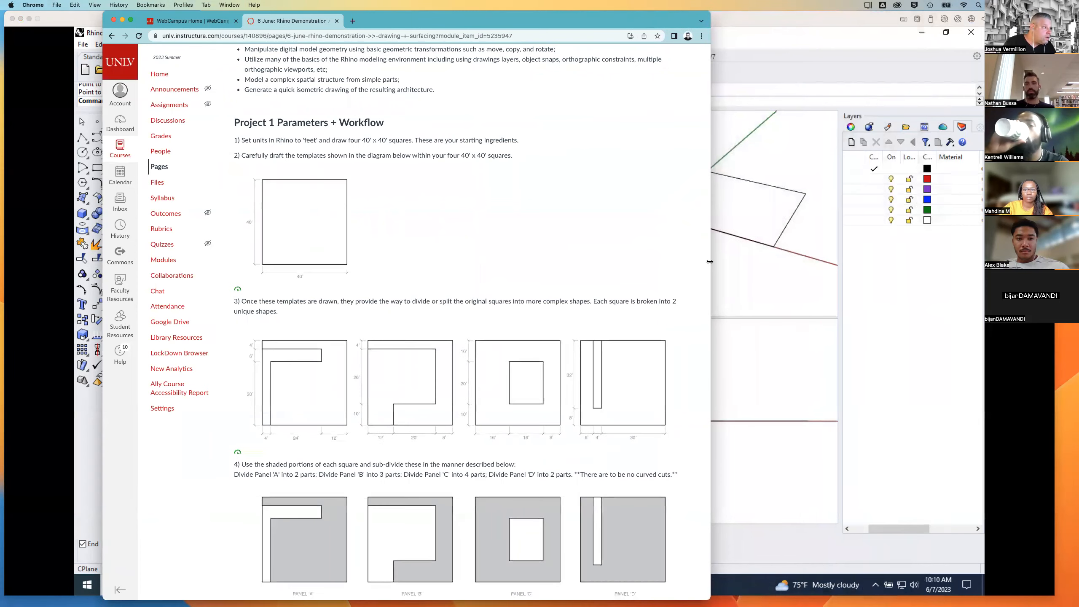
drag(469, 18, 850, 21)
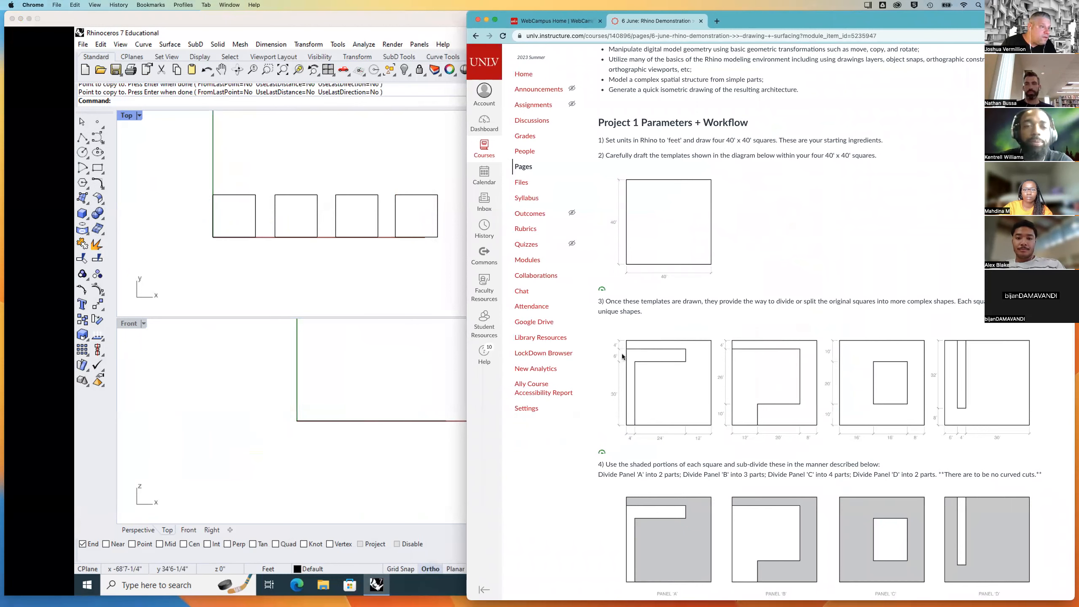
click(309, 273)
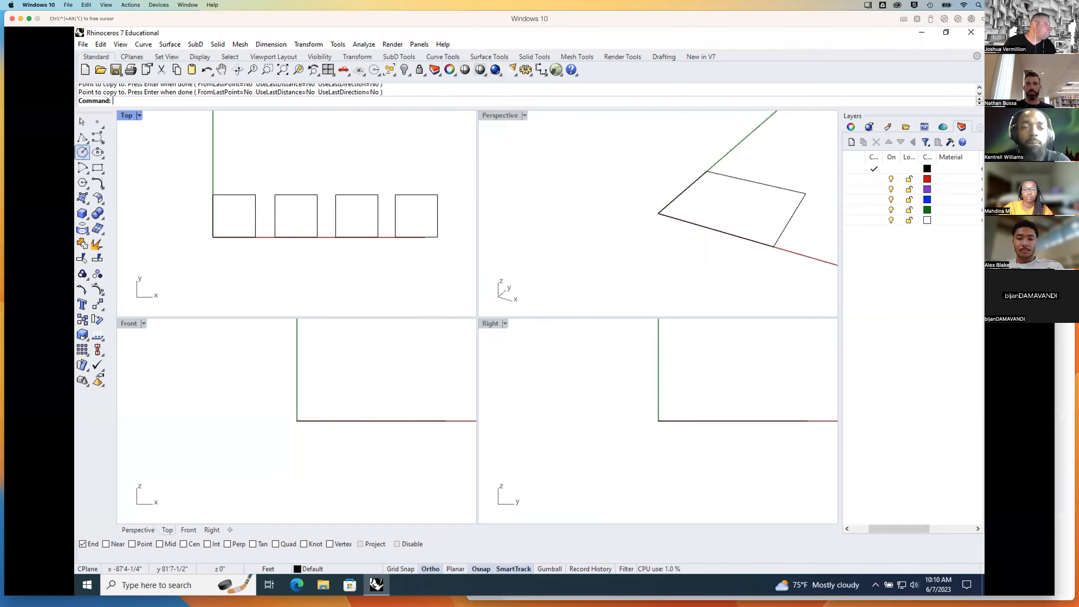
Step: Maximize the Top viewport, zoomed in on the origin square and its neighbours
scroll(219, 196, down, 6)
scroll(219, 197, up, 12)
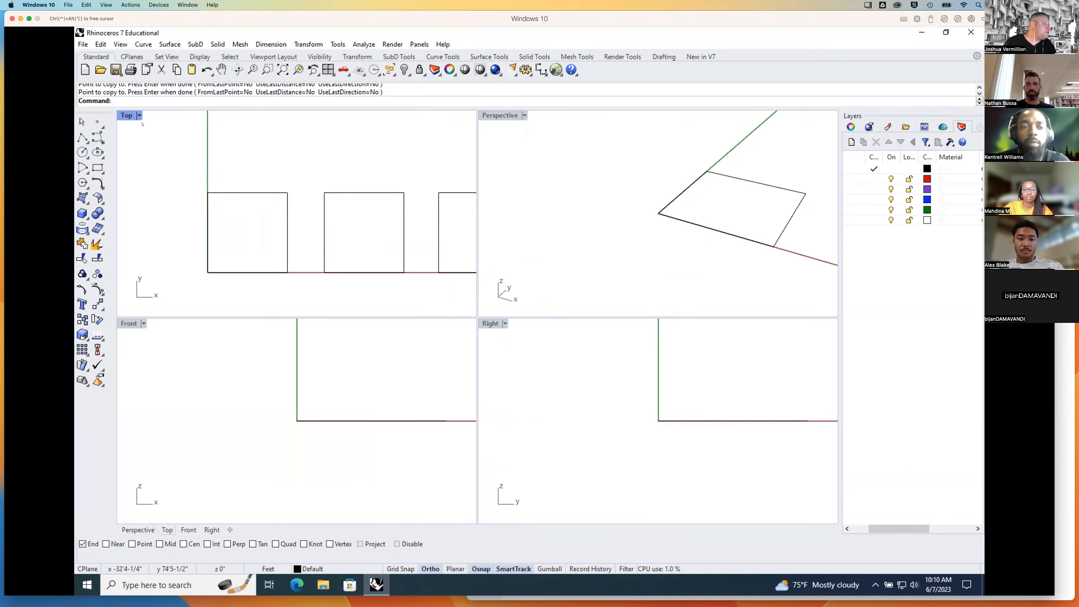
double_click(127, 116)
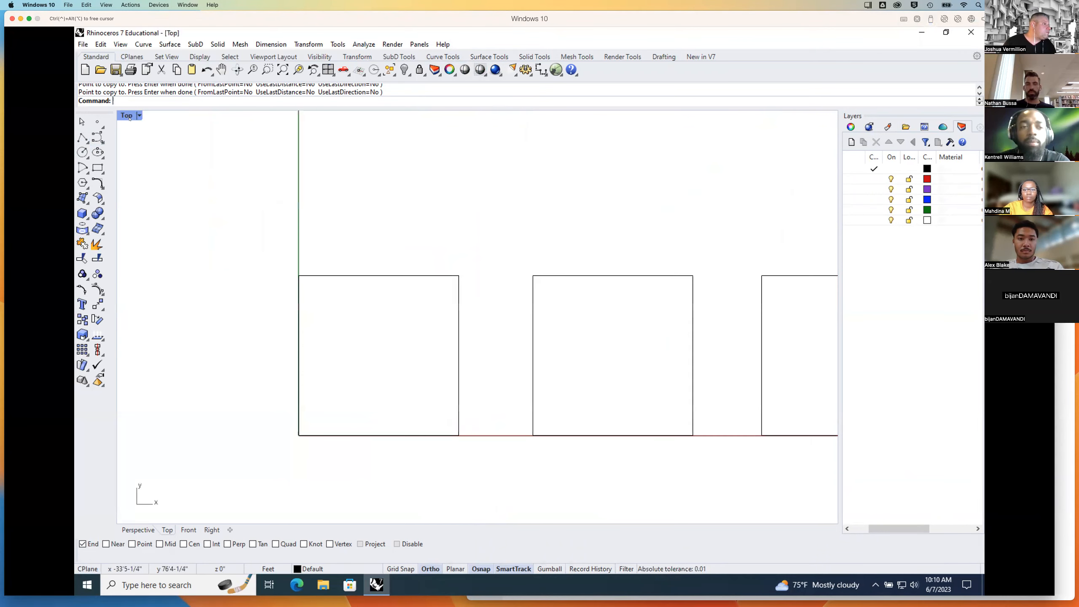
Step: Explode the origin square into separate edges and select each side individually to check them
click(359, 275)
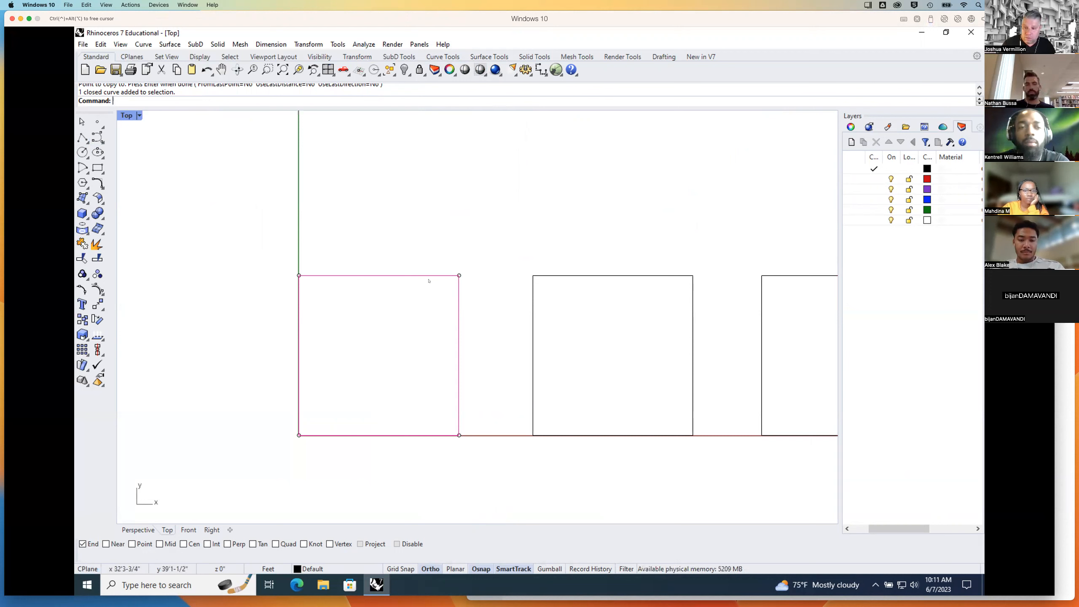
key(Escape)
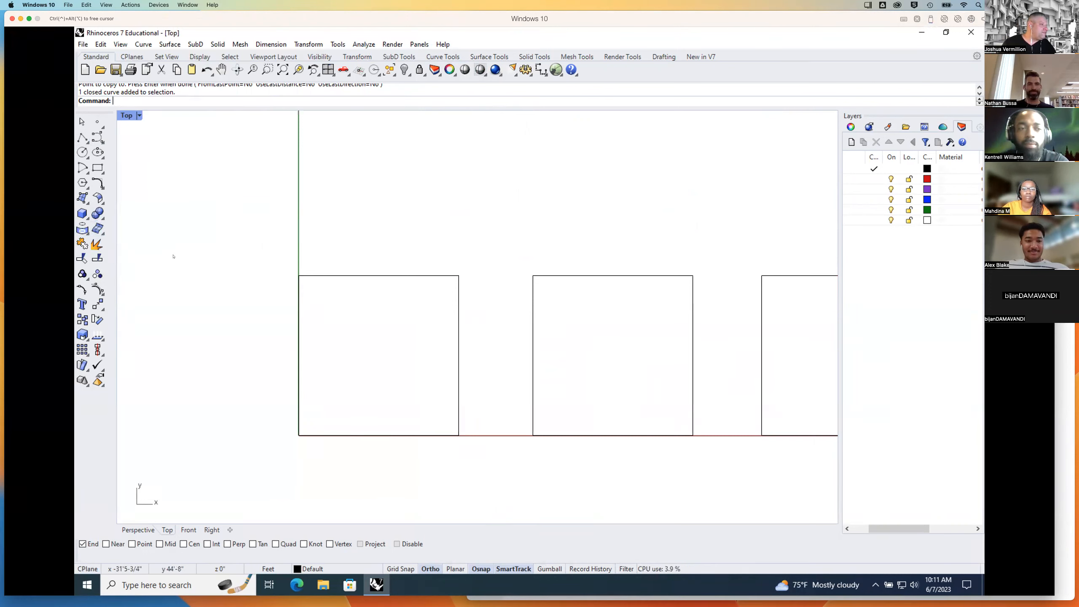
click(330, 276)
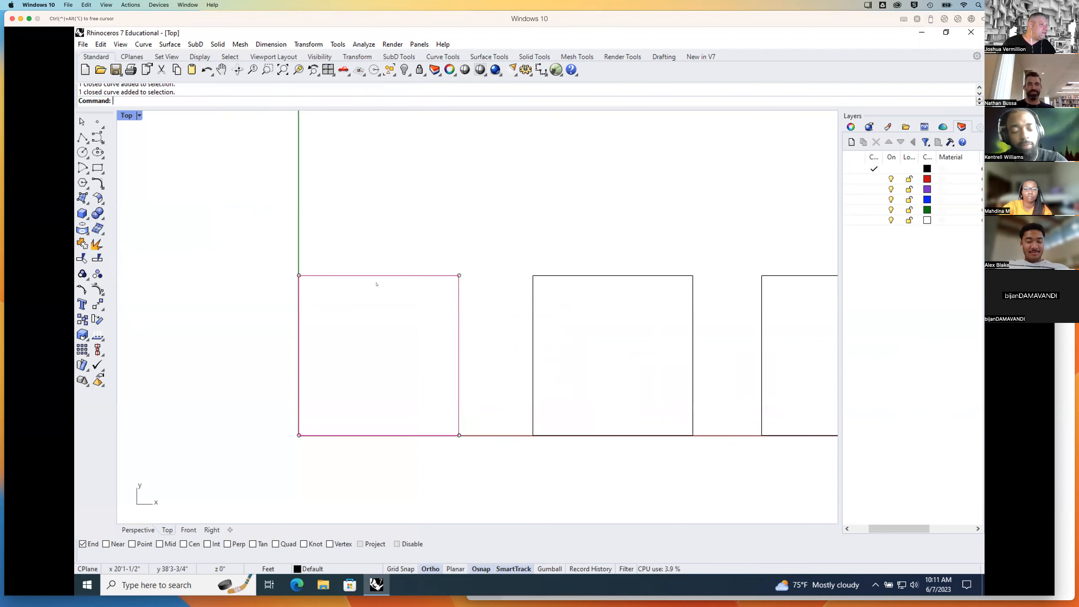
click(98, 244)
click(308, 265)
click(340, 275)
click(458, 316)
click(415, 436)
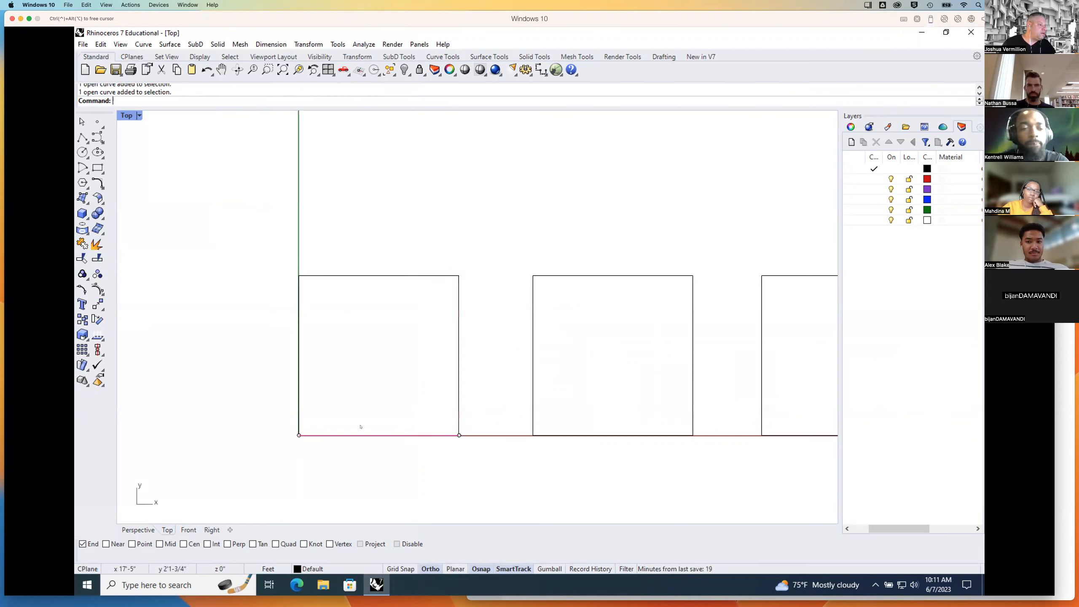
click(300, 365)
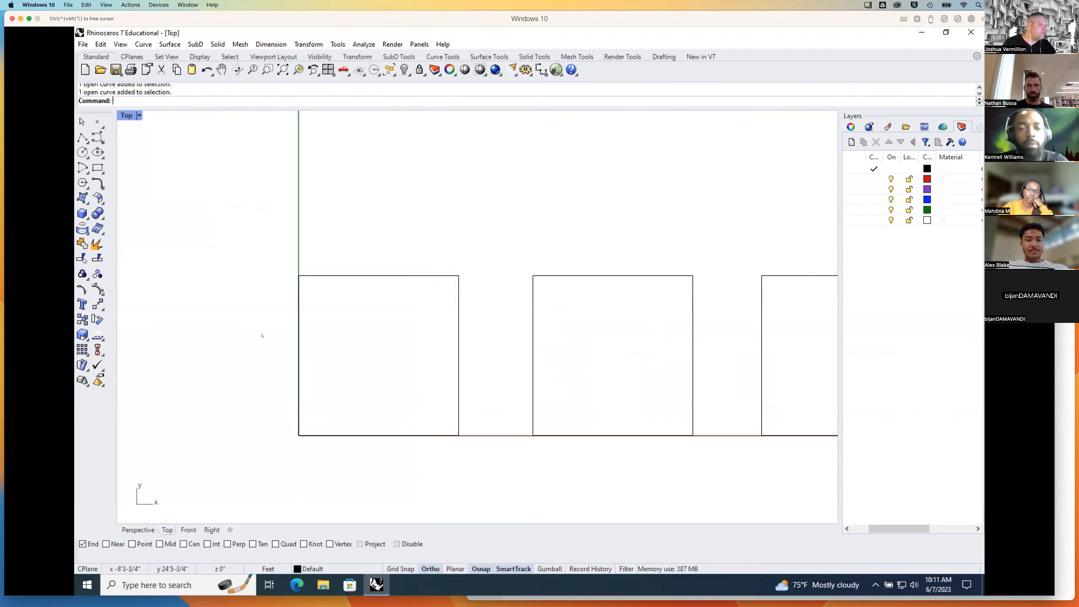
Step: Join the origin square's four edges into one closed curve, explode it again, and check that its upper edge selects separately
drag(270, 246, 484, 471)
click(83, 243)
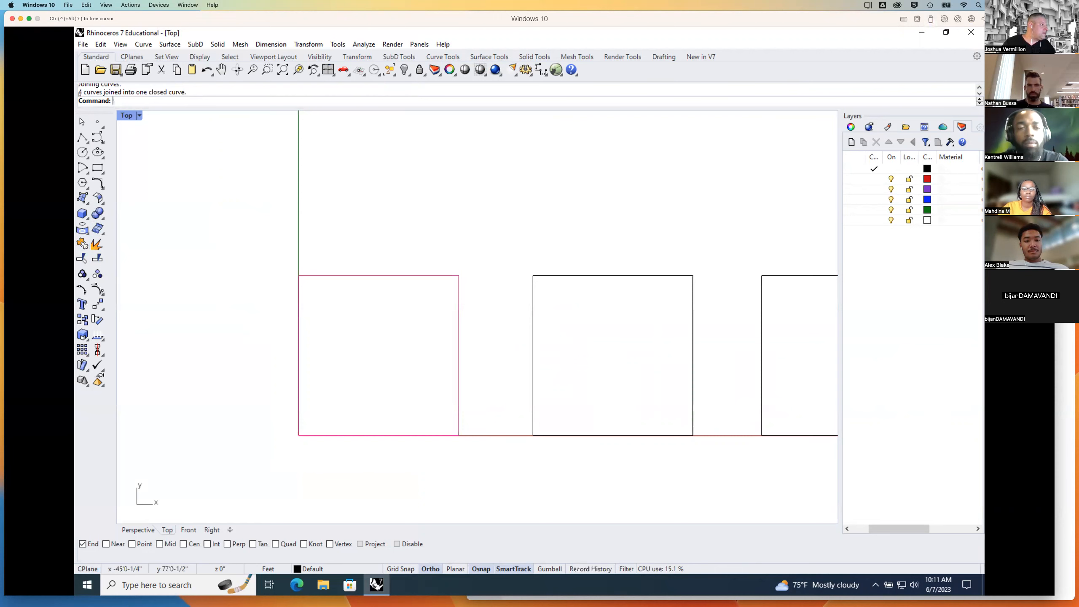
click(97, 244)
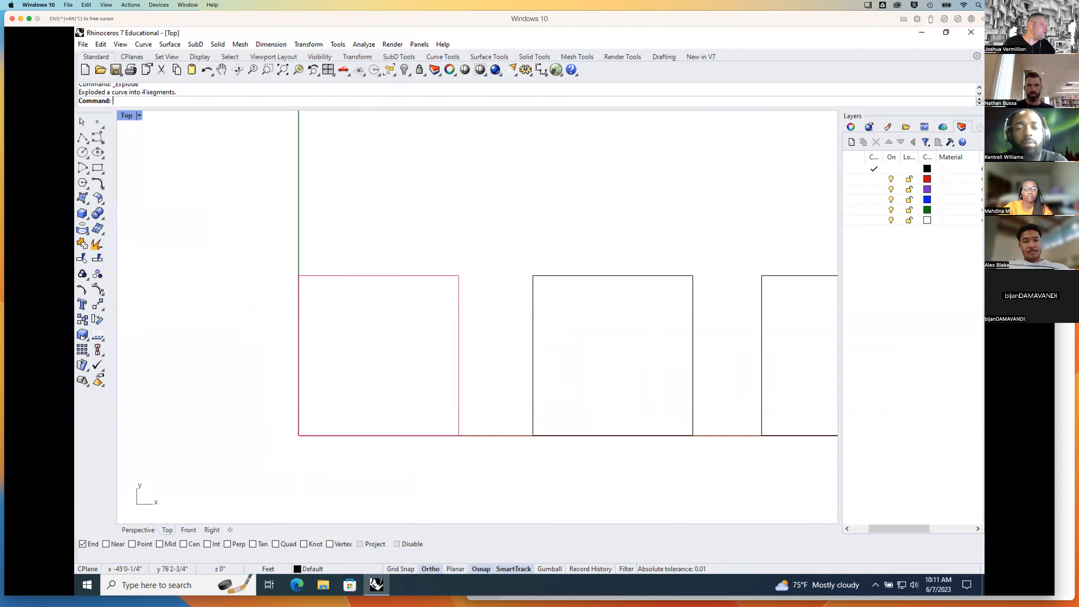
click(233, 225)
click(312, 279)
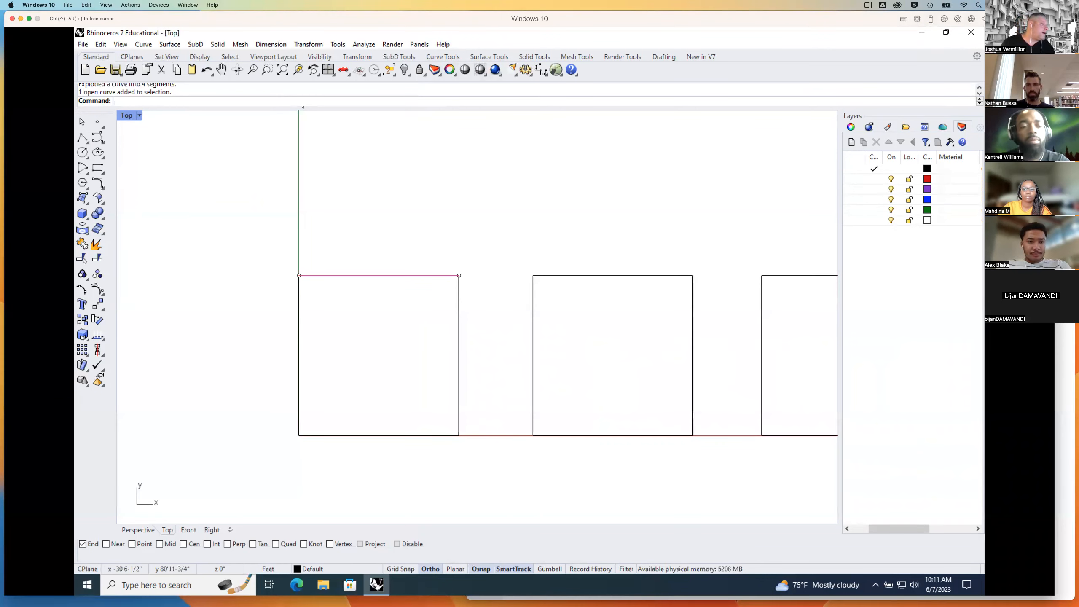
click(378, 172)
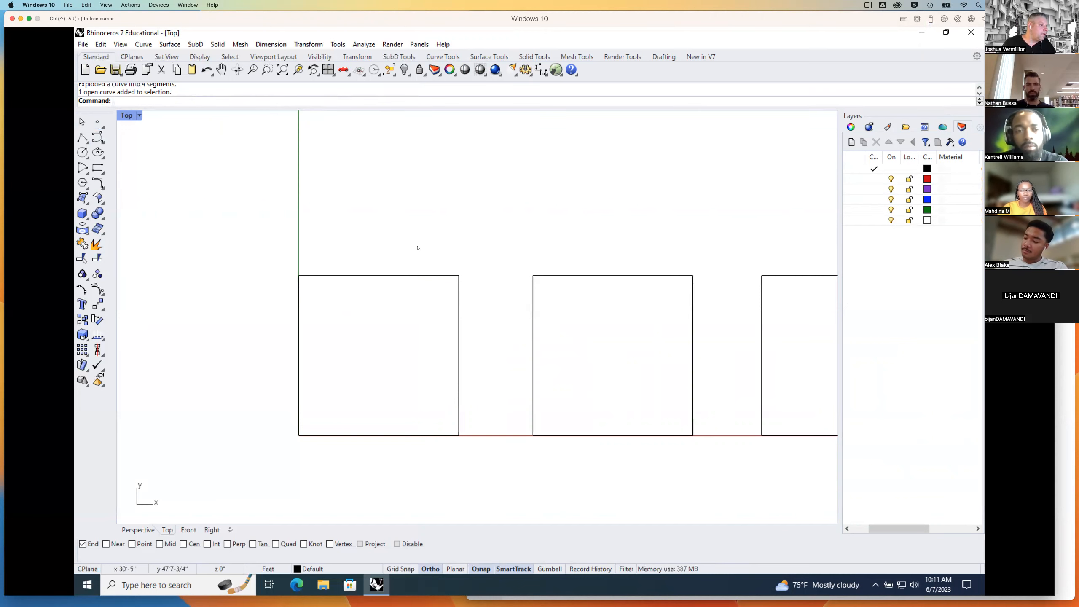
click(364, 277)
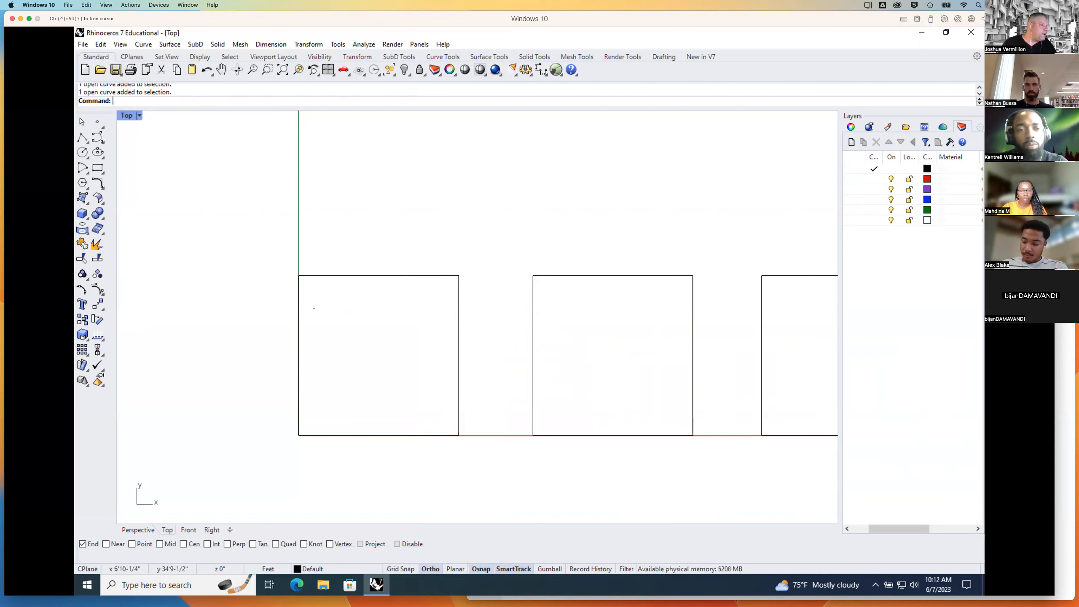
key(Escape)
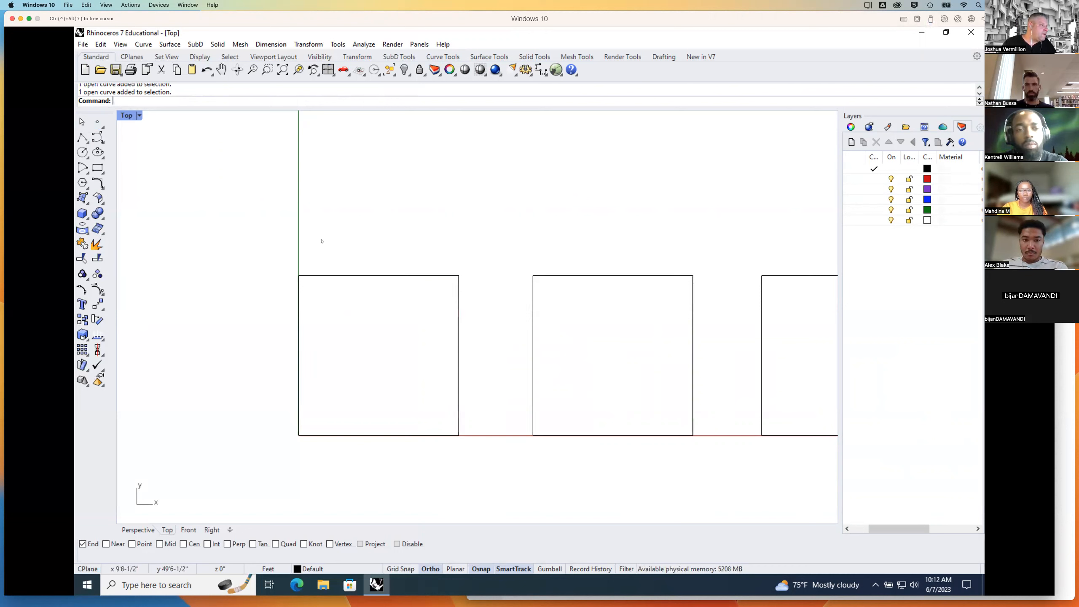
click(320, 276)
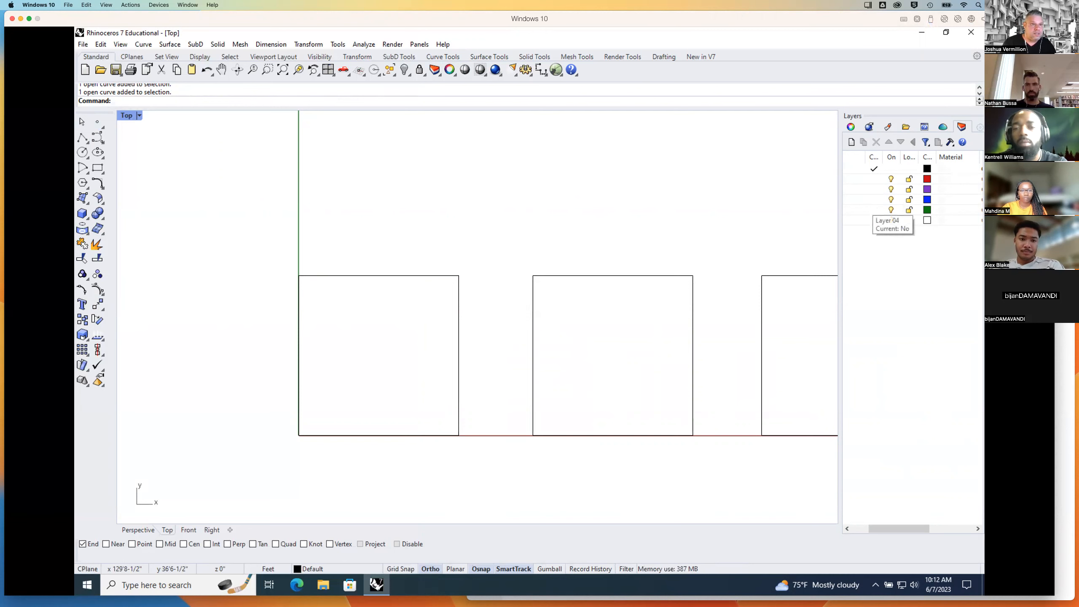
Step: Consult the Panel A template dimensions and copy the origin square's upper edge 4' downward
key(super+Tab)
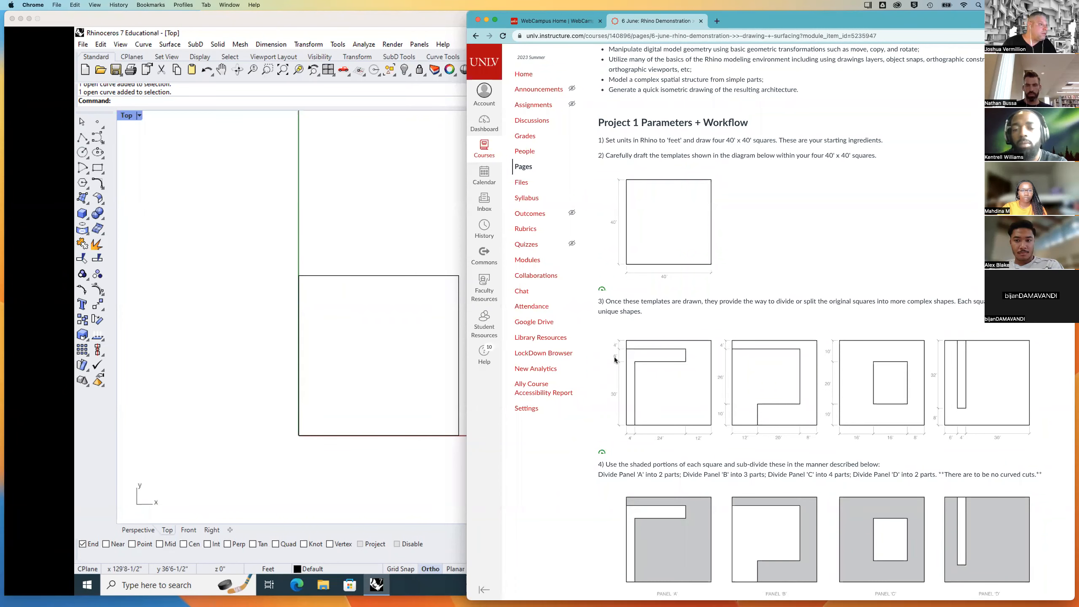
click(427, 255)
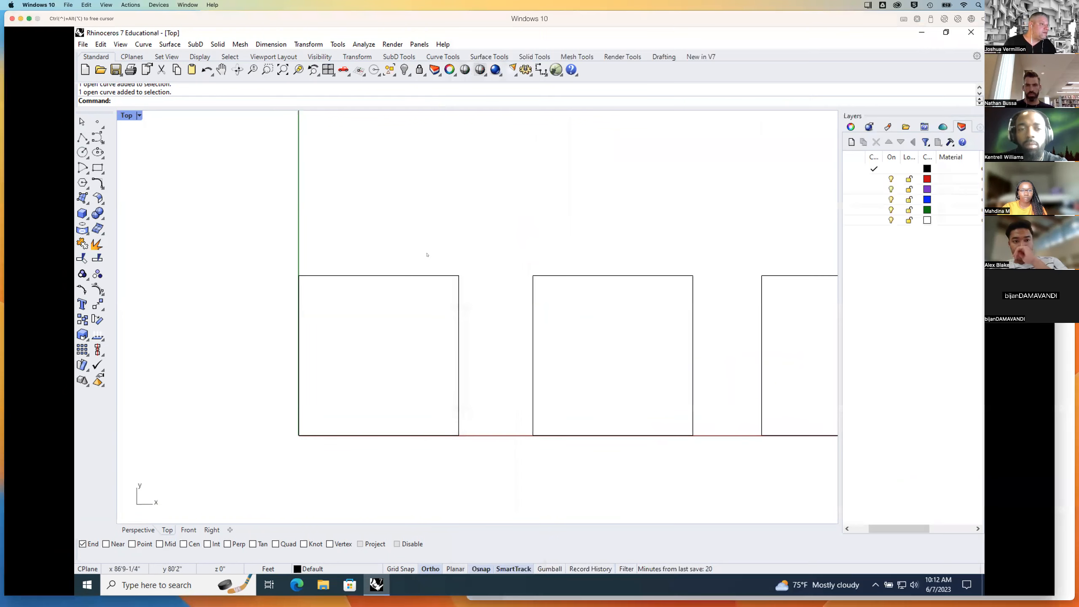
text(Copu)
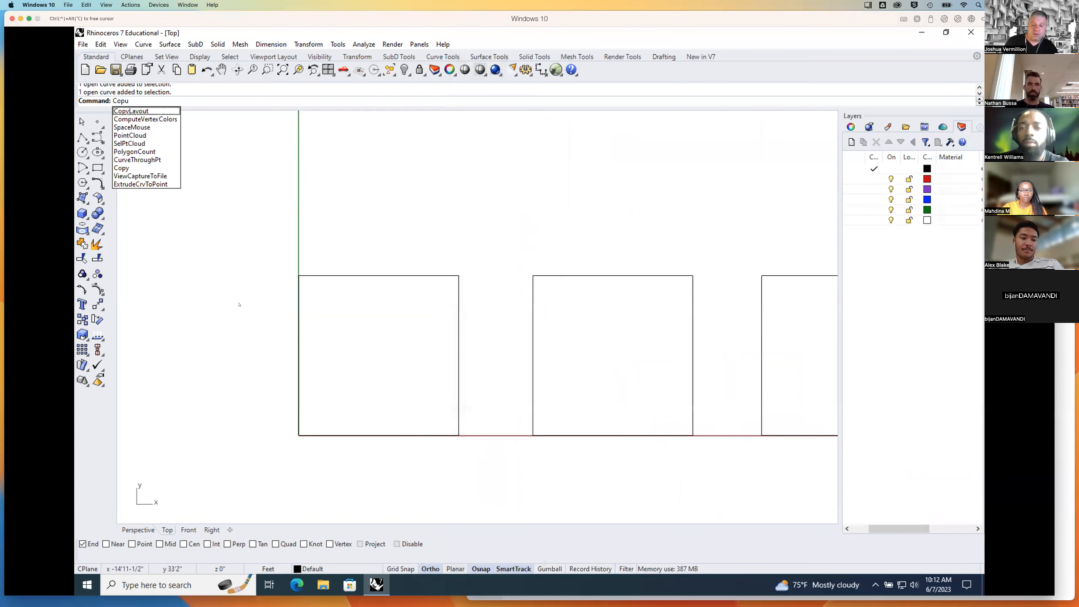
key(BackSpace)
text(y)
key(Return)
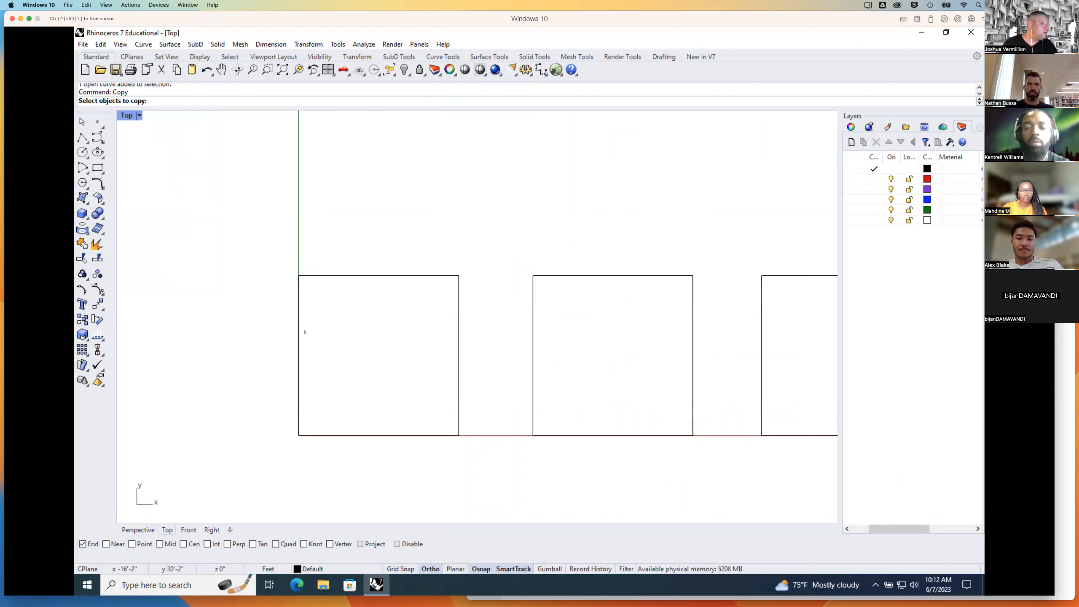
click(384, 276)
key(Return)
click(271, 249)
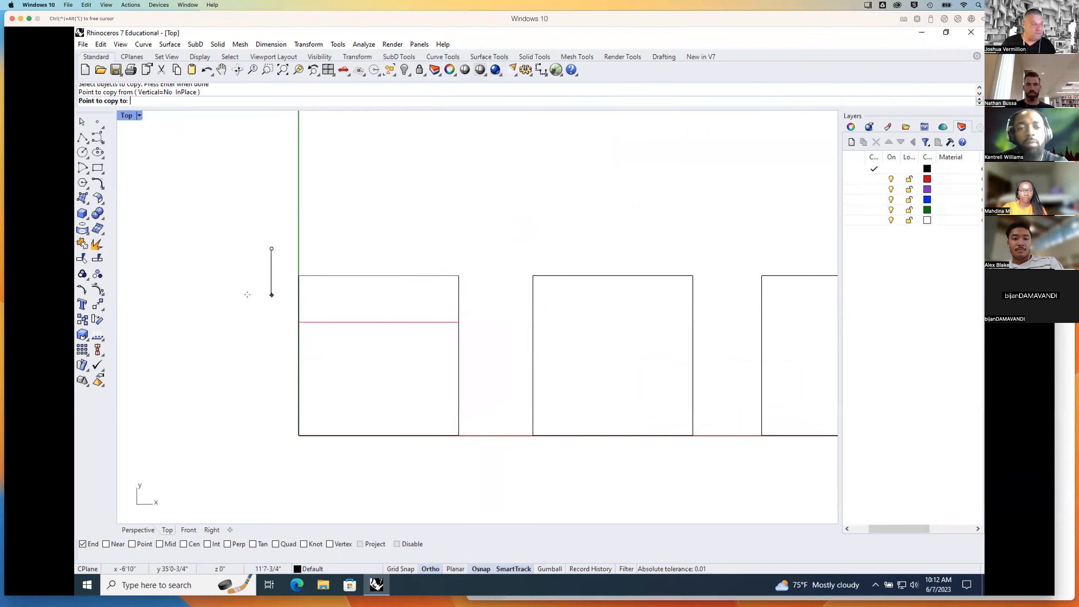
text(4)
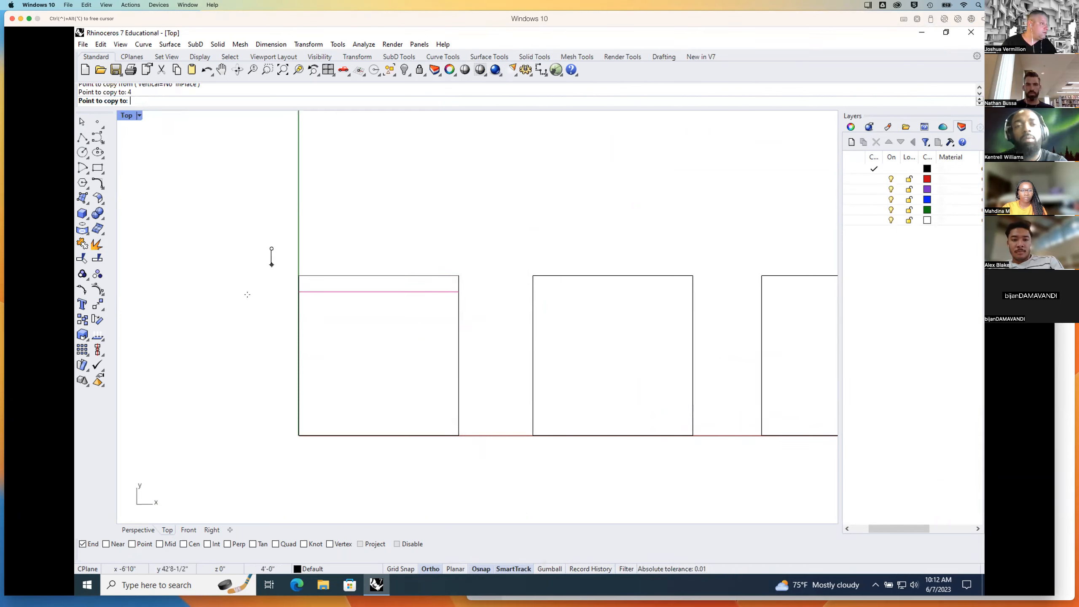
key(Return)
key(Return)
Step: Copy the new horizontal line inside the origin square another 6' downward
key(Return)
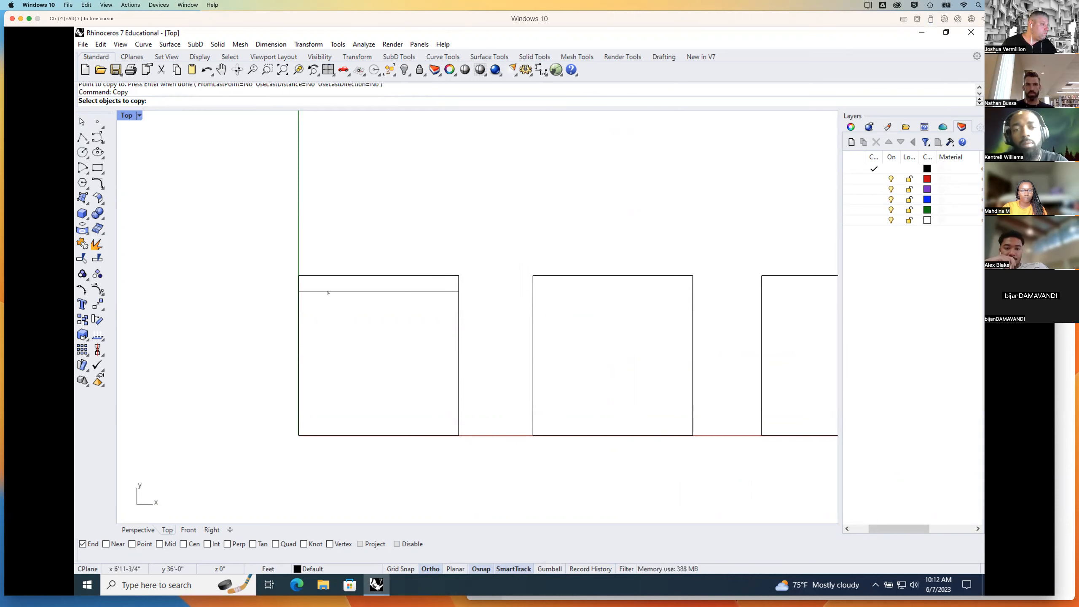
click(315, 293)
key(Return)
click(261, 290)
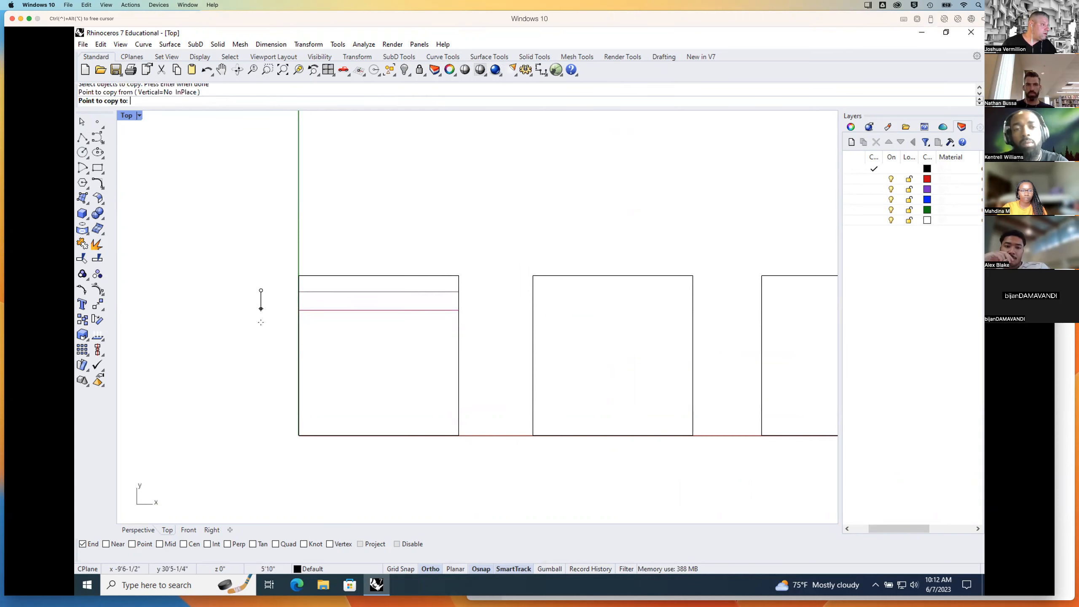
text(6)
key(Return)
click(254, 356)
key(Return)
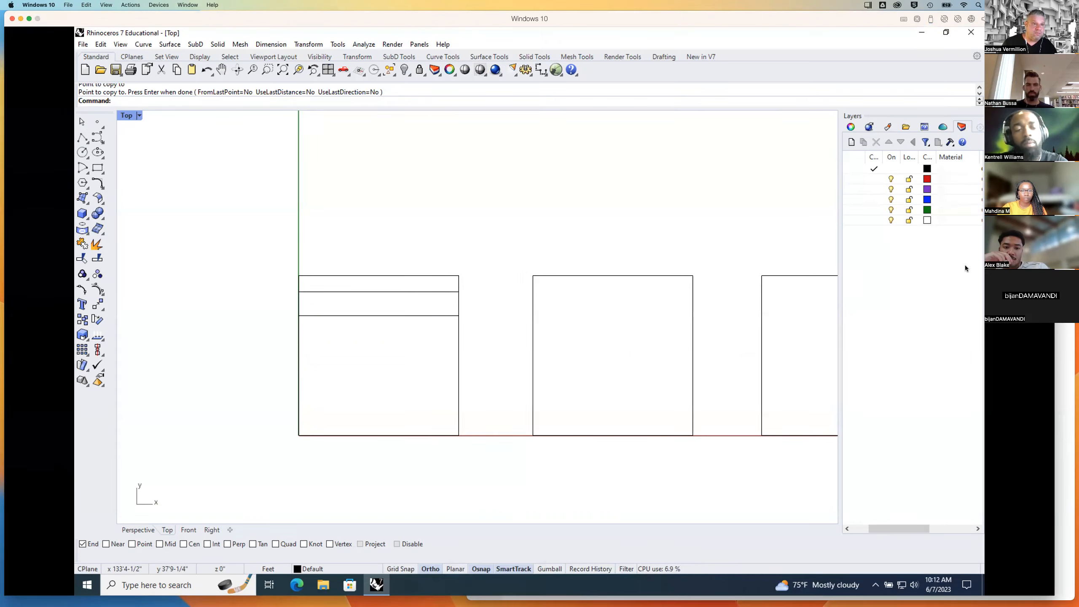
Step: Check Panel A's horizontal dimensions in the browser and copy the origin square's left edge 4' to the right
scroll(965, 264, right, 1)
click(1065, 271)
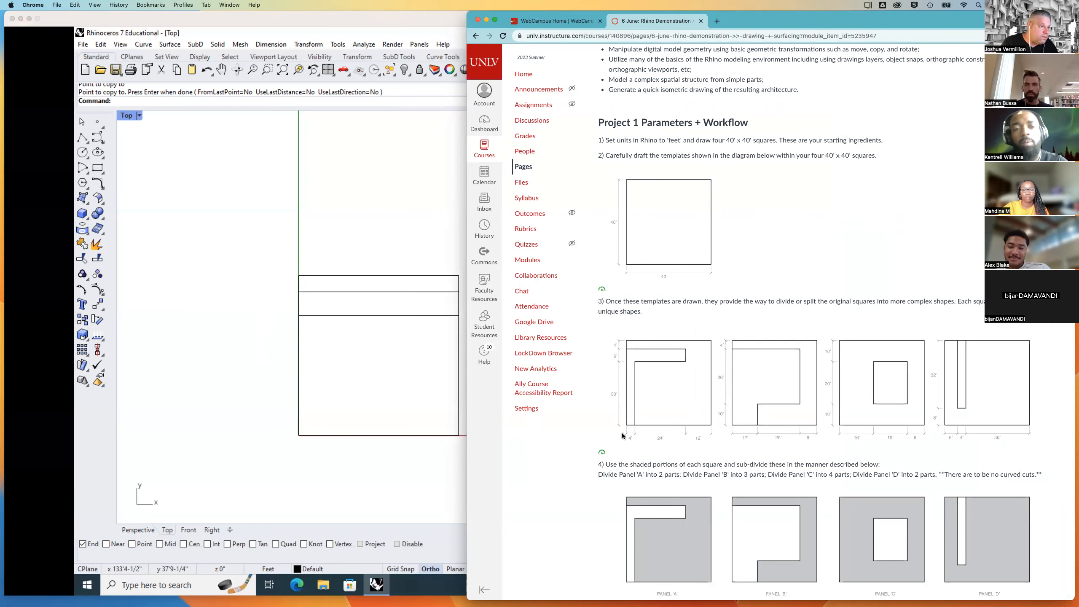
click(321, 384)
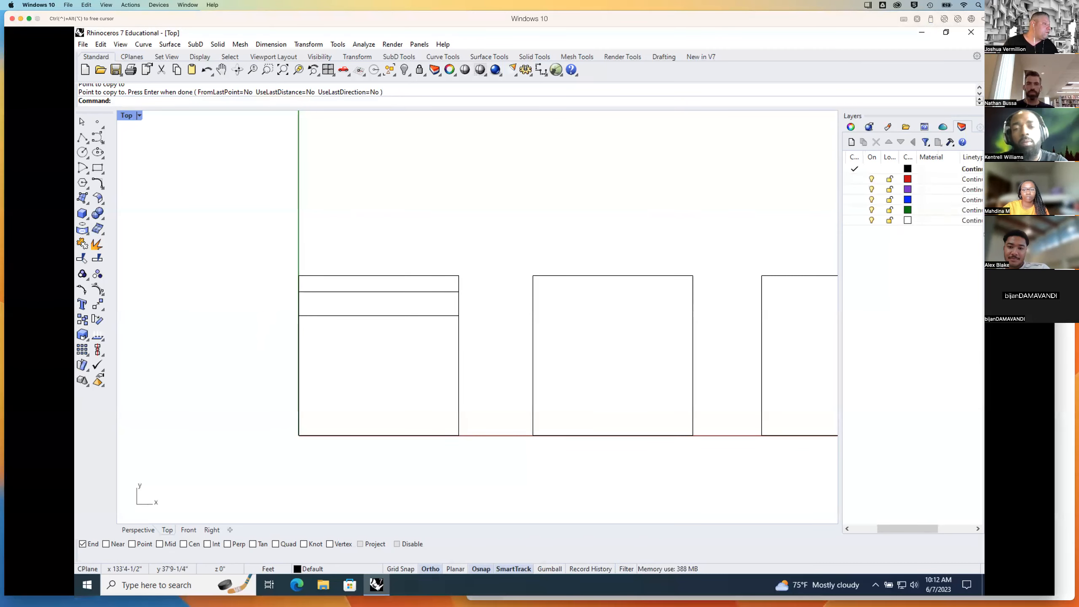
text(Copy)
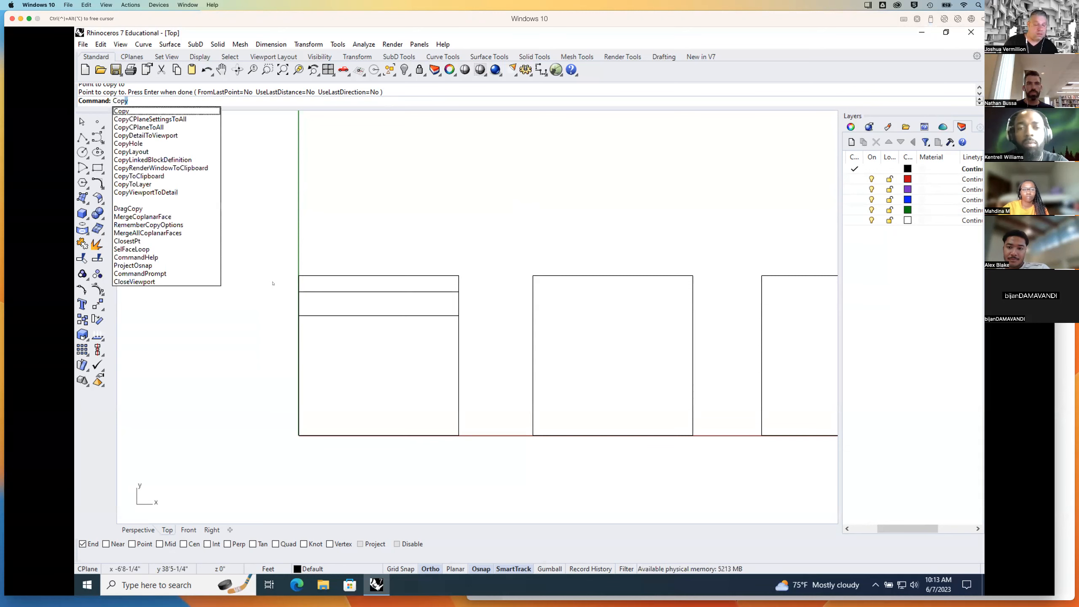
key(Return)
click(299, 361)
key(Return)
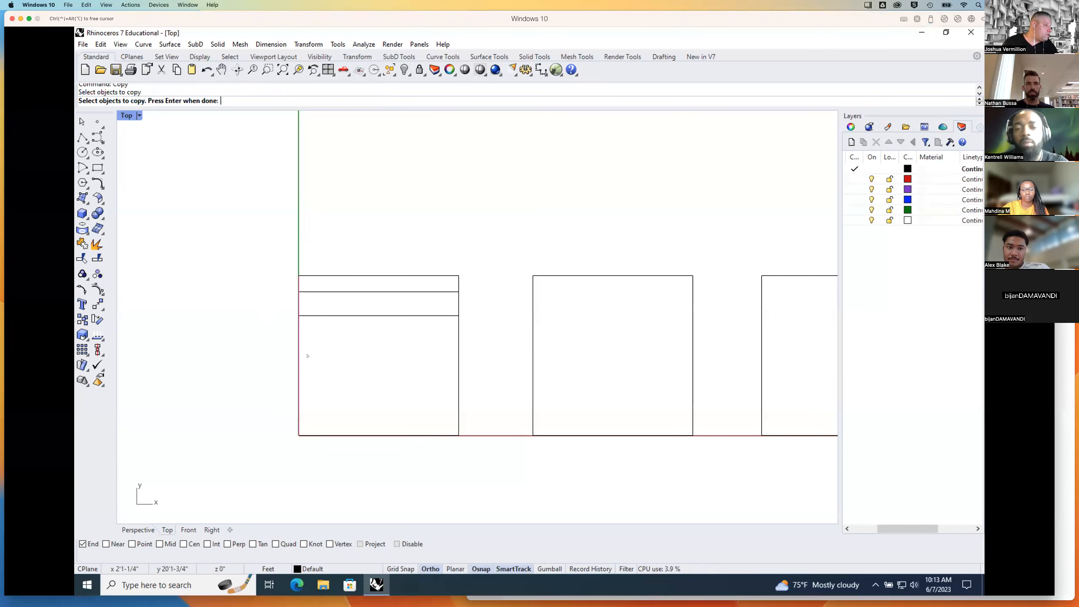
click(305, 361)
text(4)
key(Return)
key(Return)
Step: Copy the new vertical line inside the origin square another 24' to the right
key(Return)
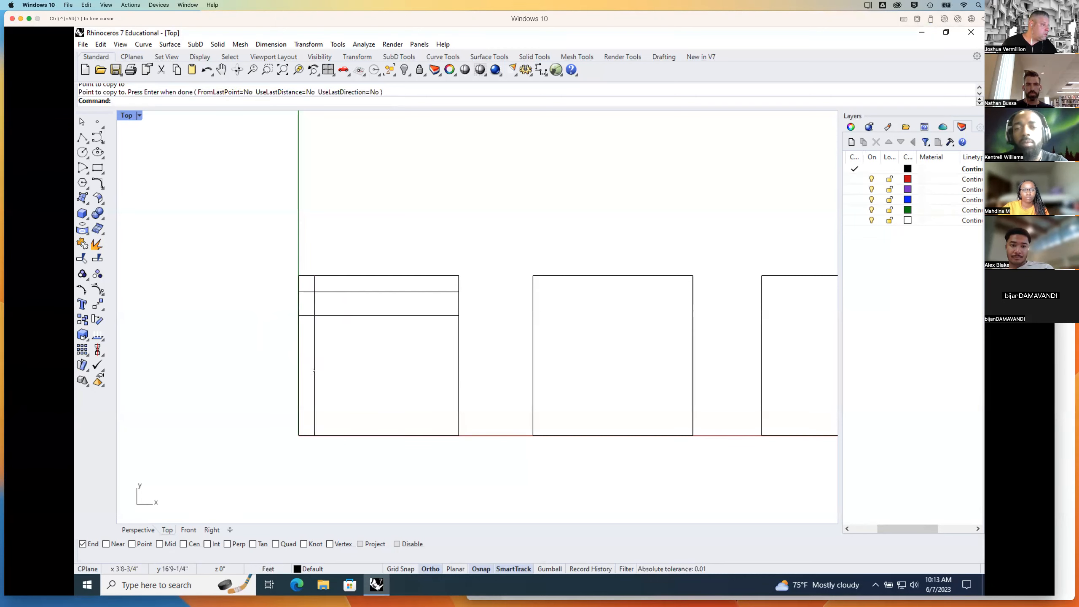
click(314, 368)
key(Return)
click(324, 369)
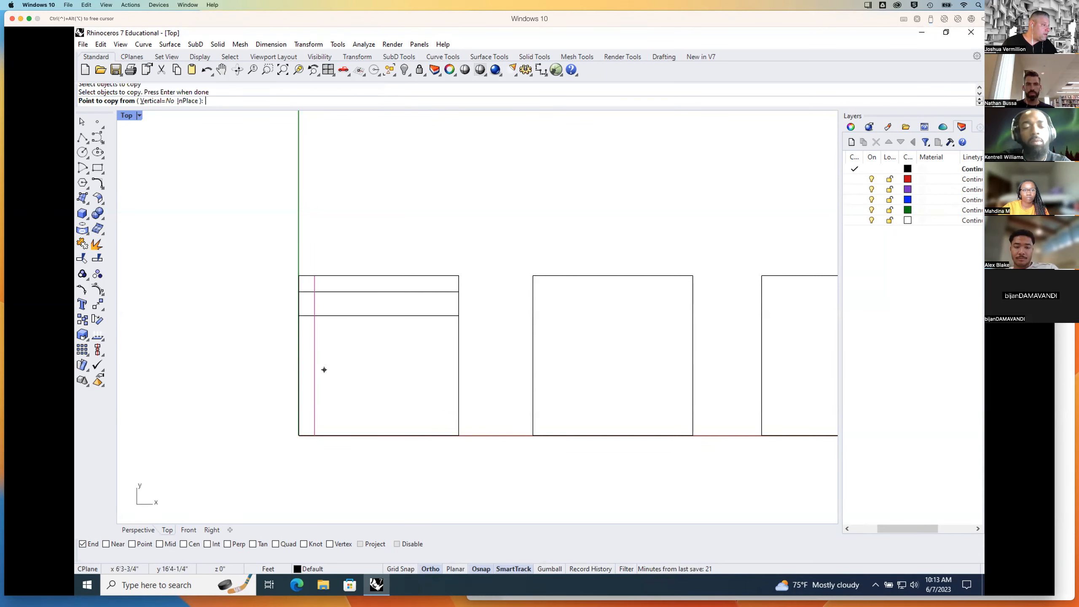
text(24)
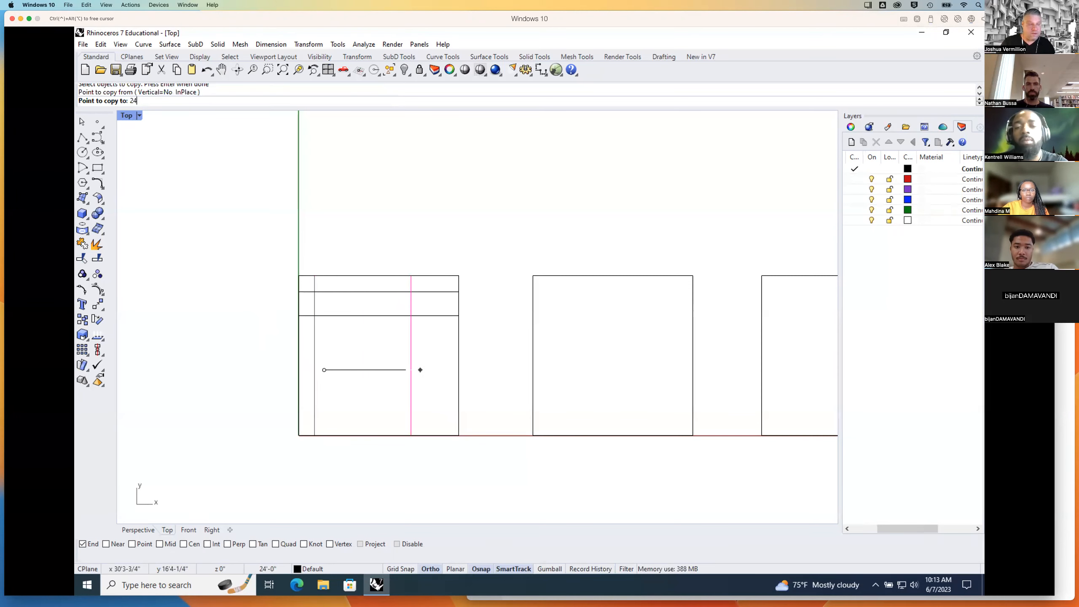
key(Return)
key(Return)
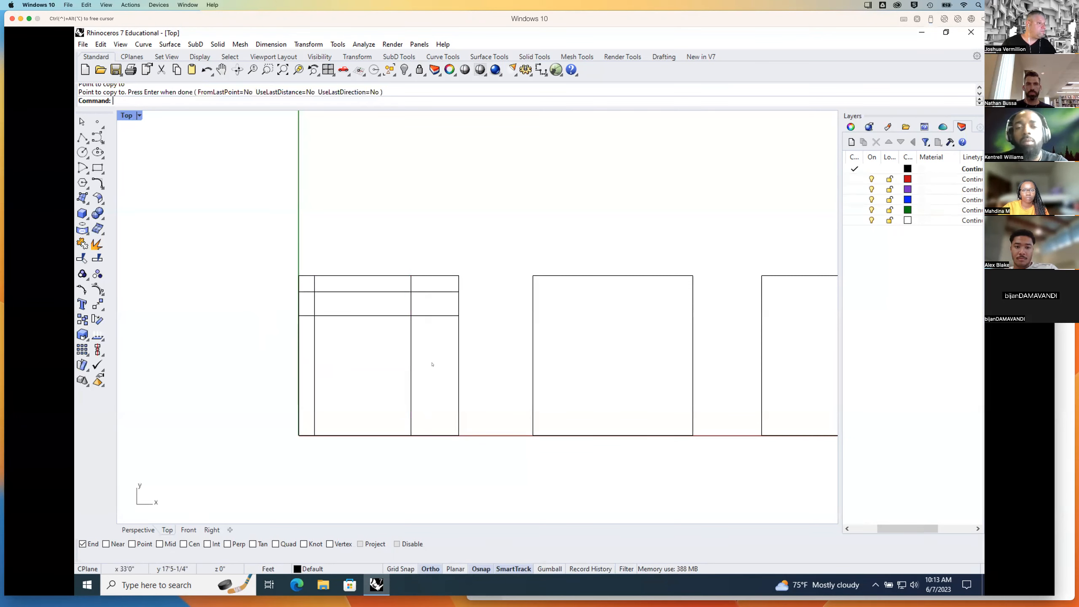
Step: Trim the overhanging ends where the second vertical line meets the two horizontal lines, leaving a closed right end on Panel A's horizontal strip
scroll(444, 339, down, 2)
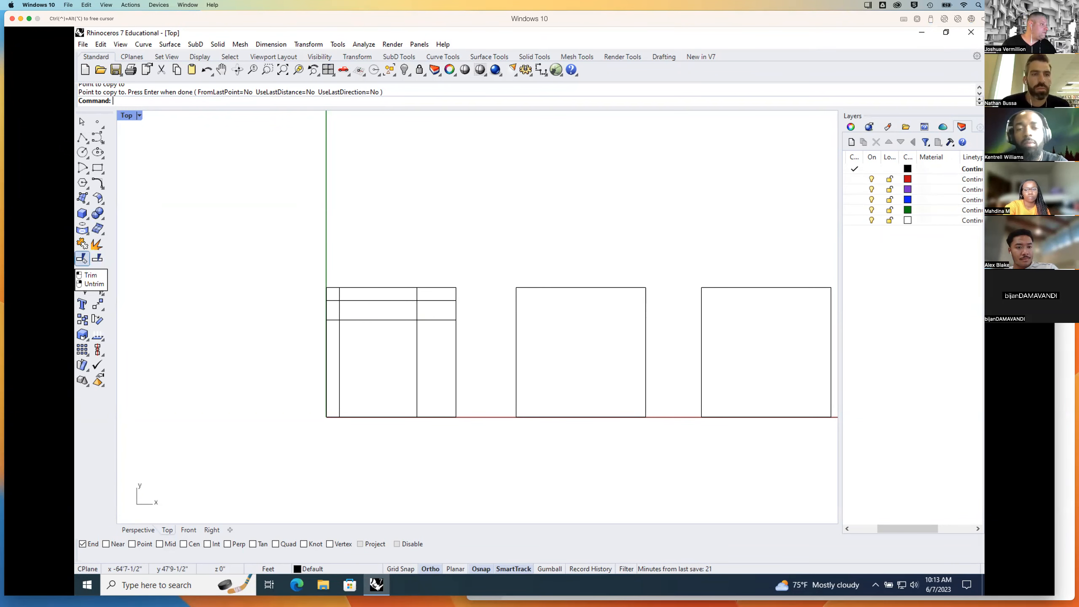
click(83, 258)
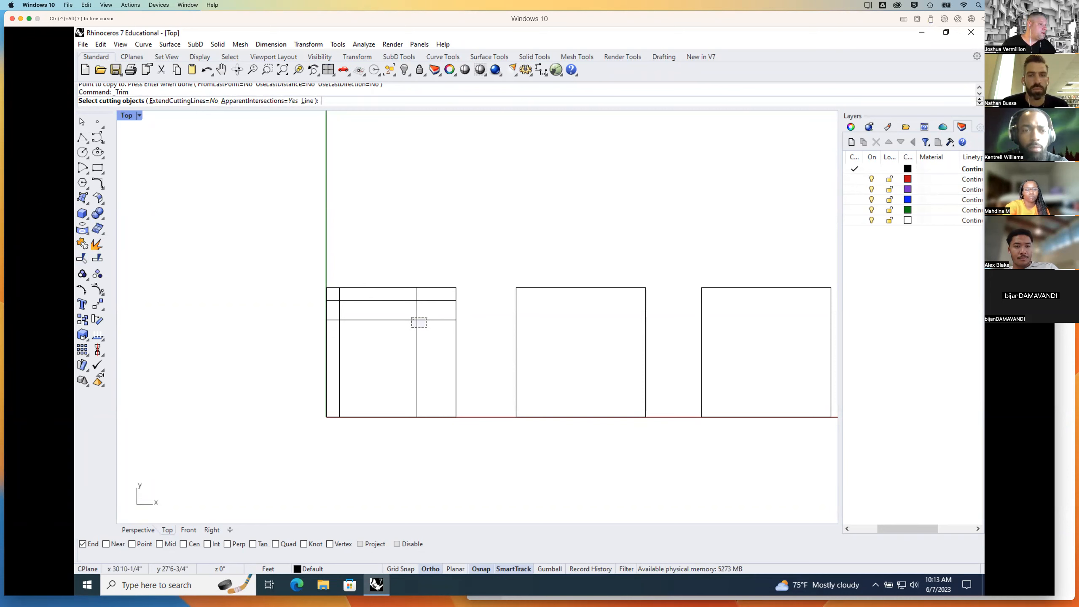
drag(427, 328, 399, 297)
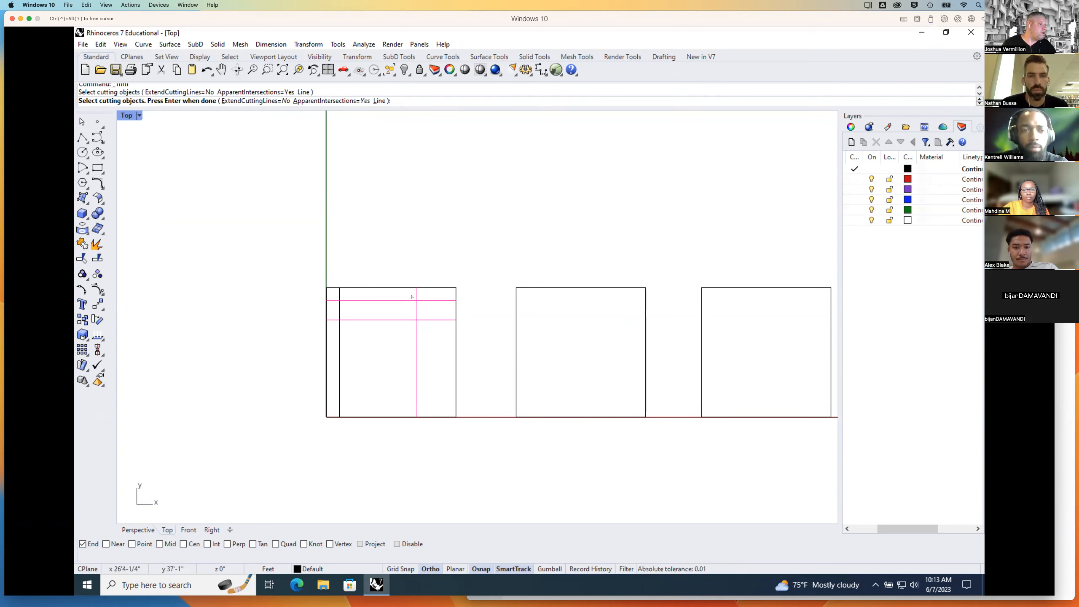
key(Return)
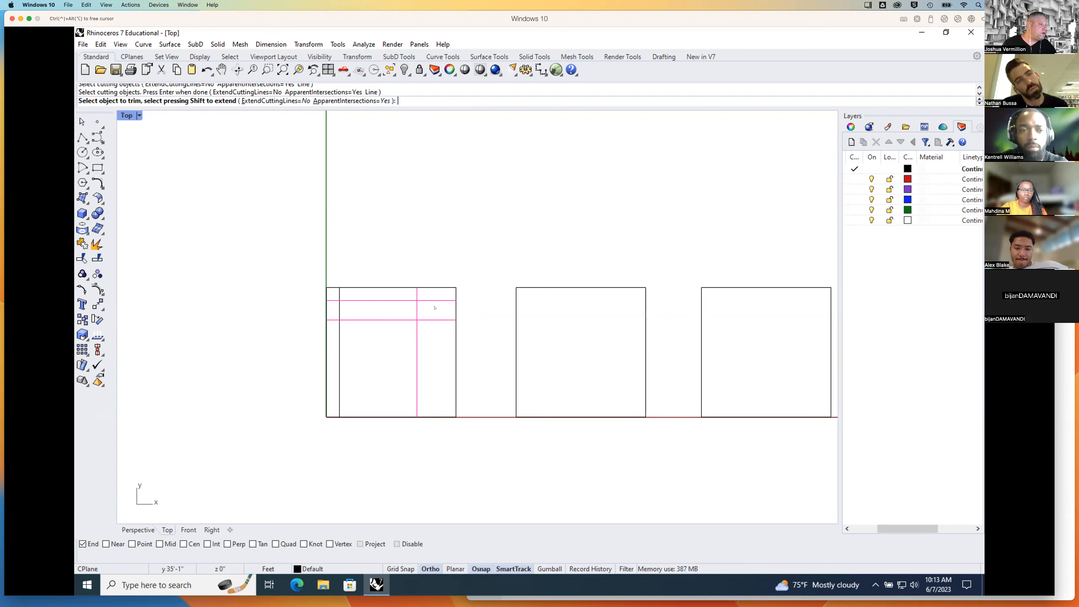
click(424, 297)
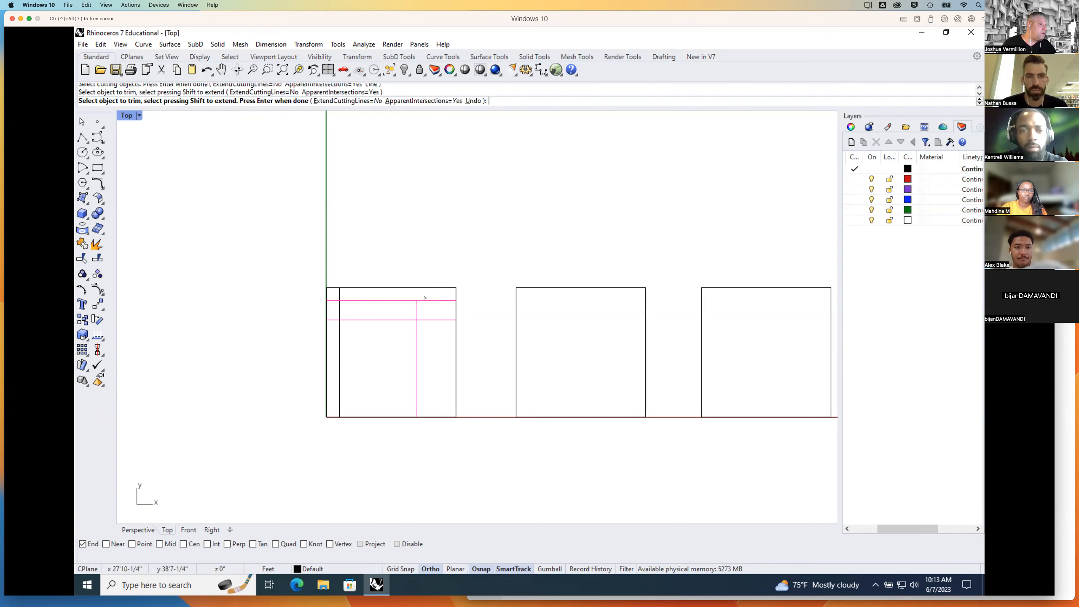
click(435, 302)
click(432, 320)
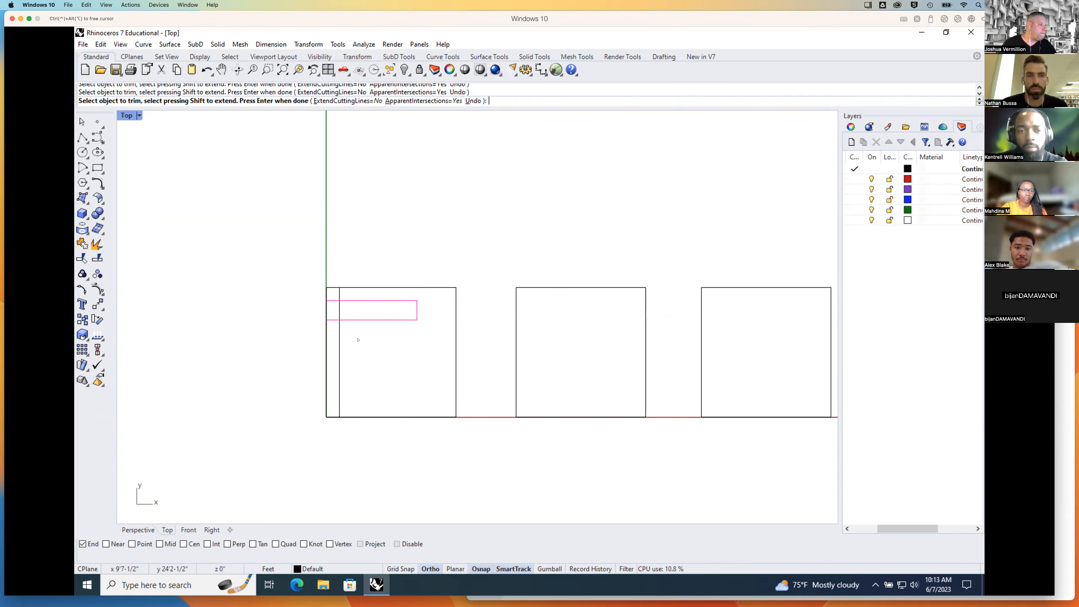
key(Return)
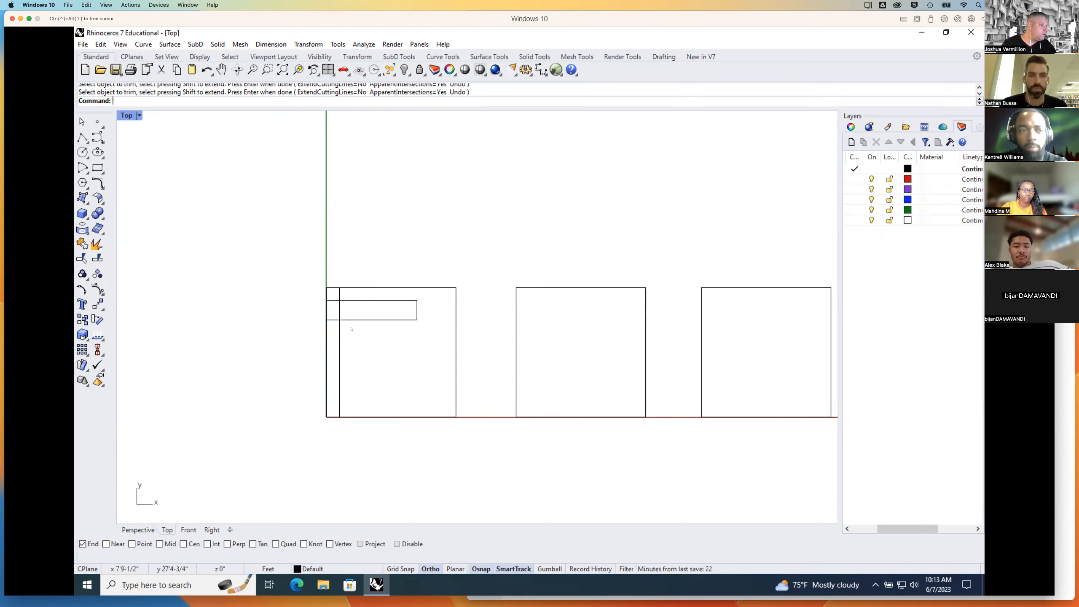
Step: Check Panel A's shape in the browser and trim the first vertical line above the lower horizontal and that horizontal's left stub
key(Return)
drag(361, 334, 336, 297)
key(Return)
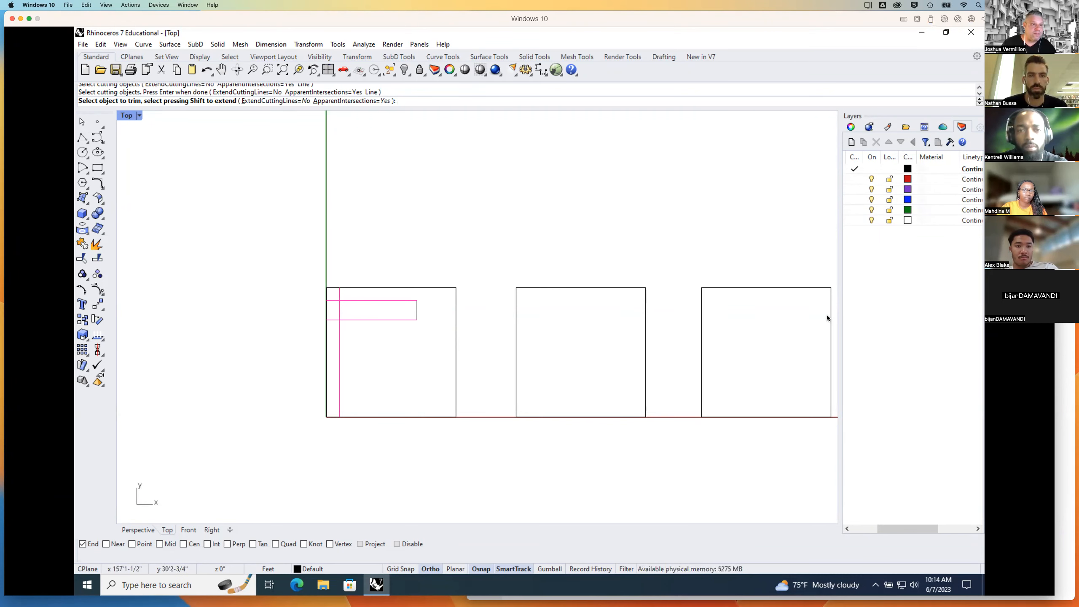
key(super+Tab)
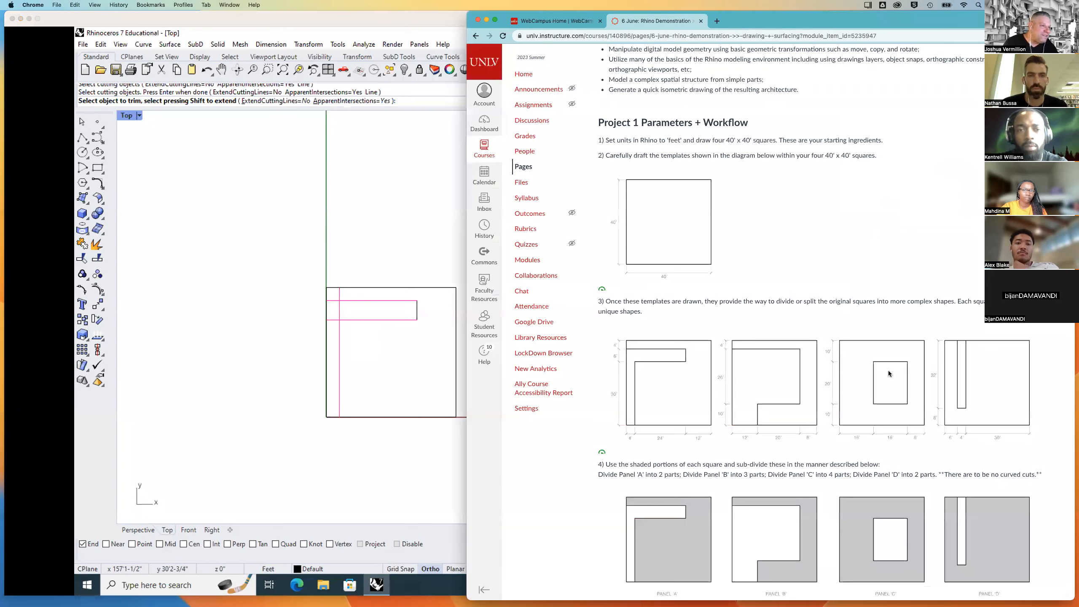
click(265, 336)
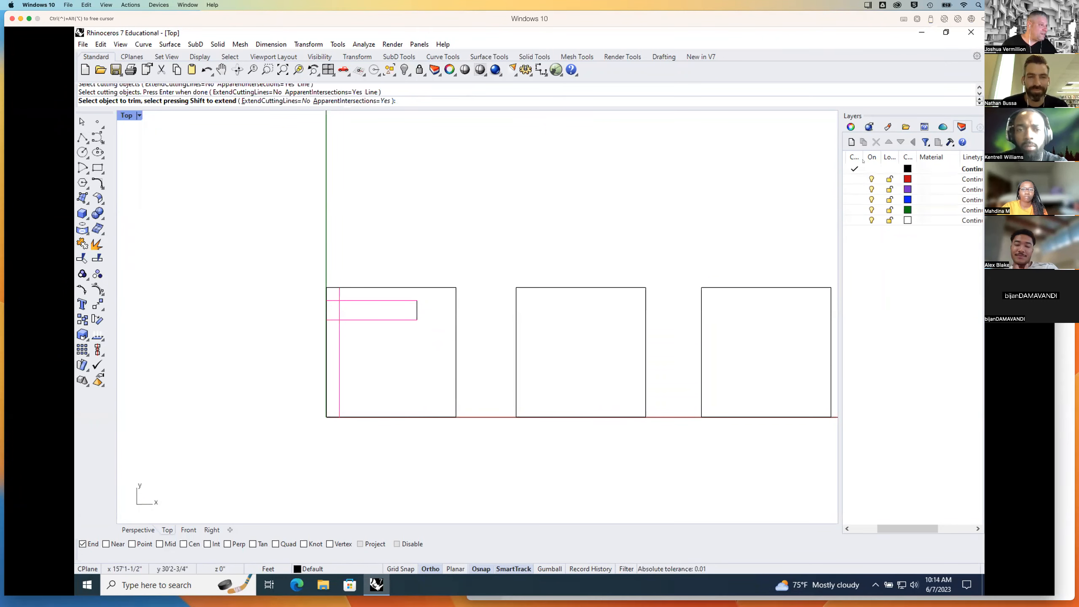
click(341, 294)
click(333, 320)
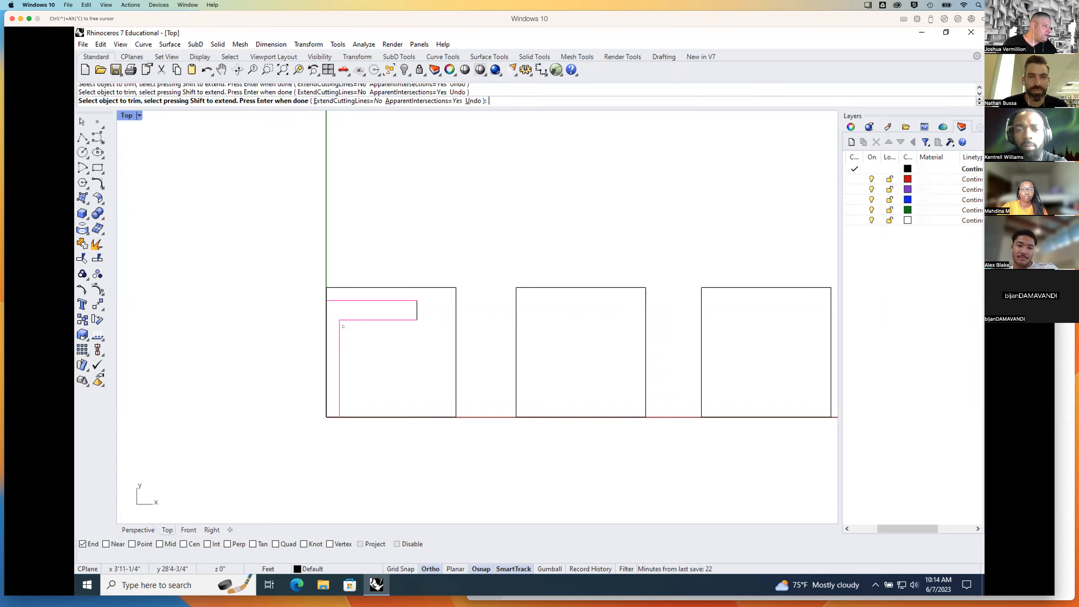
key(Return)
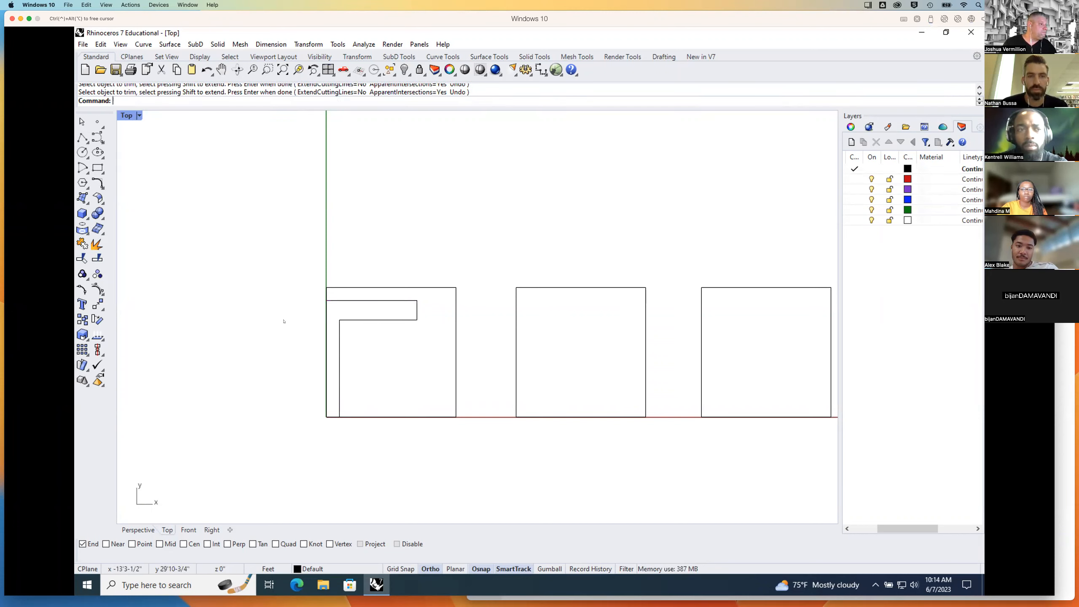
Step: Select Panel A's trimmed template lines and the origin square's left edge to check their extents
drag(431, 297, 384, 338)
click(340, 346)
click(326, 322)
click(298, 324)
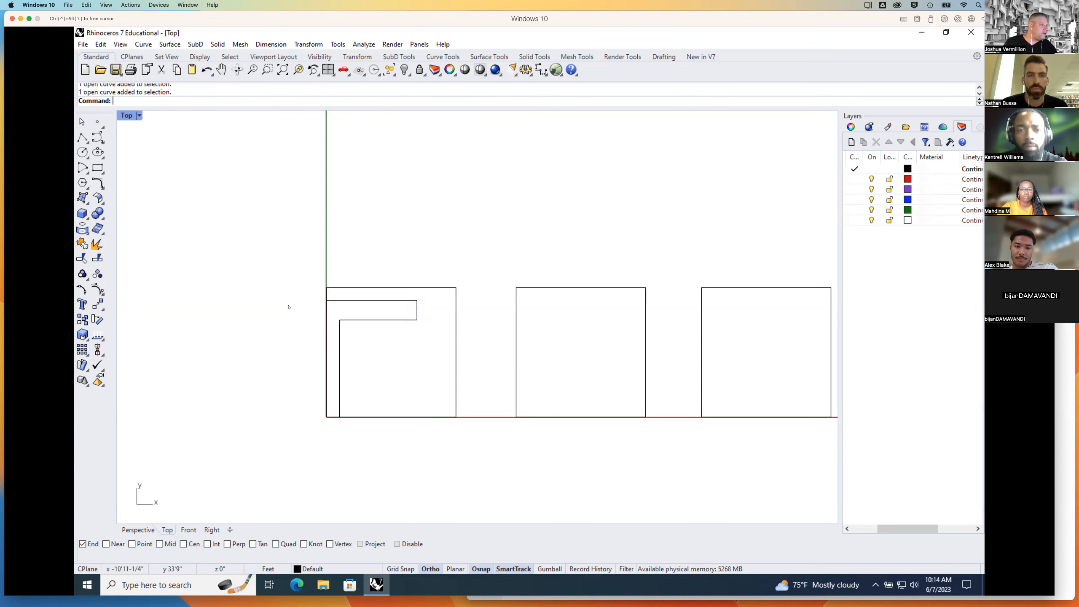
Step: Split the origin square's left edge using Panel A's upper horizontal line as the cutting object
scroll(306, 312, up, 2)
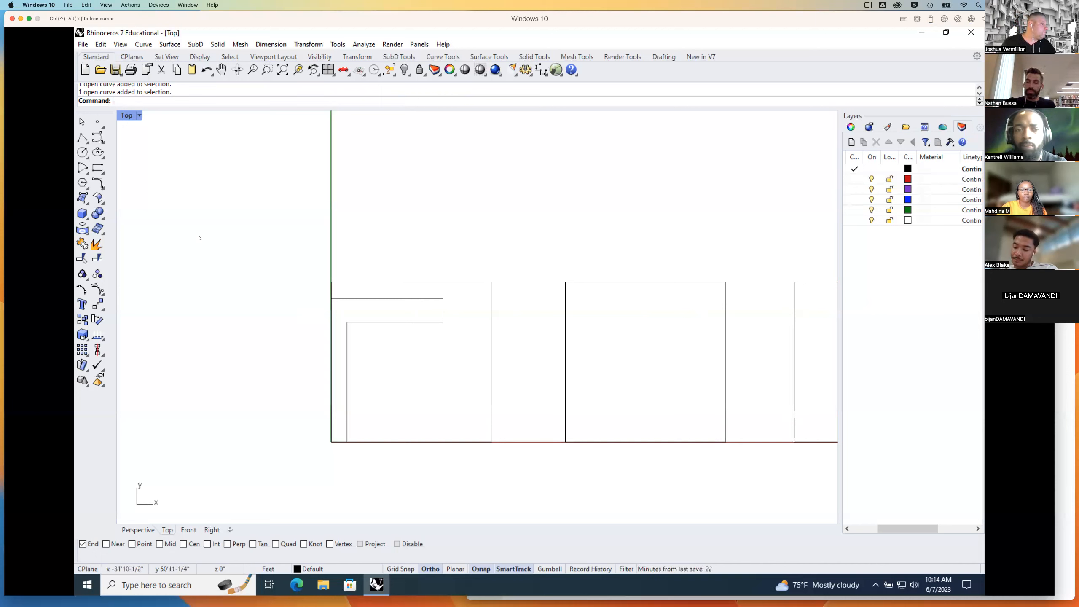
click(98, 257)
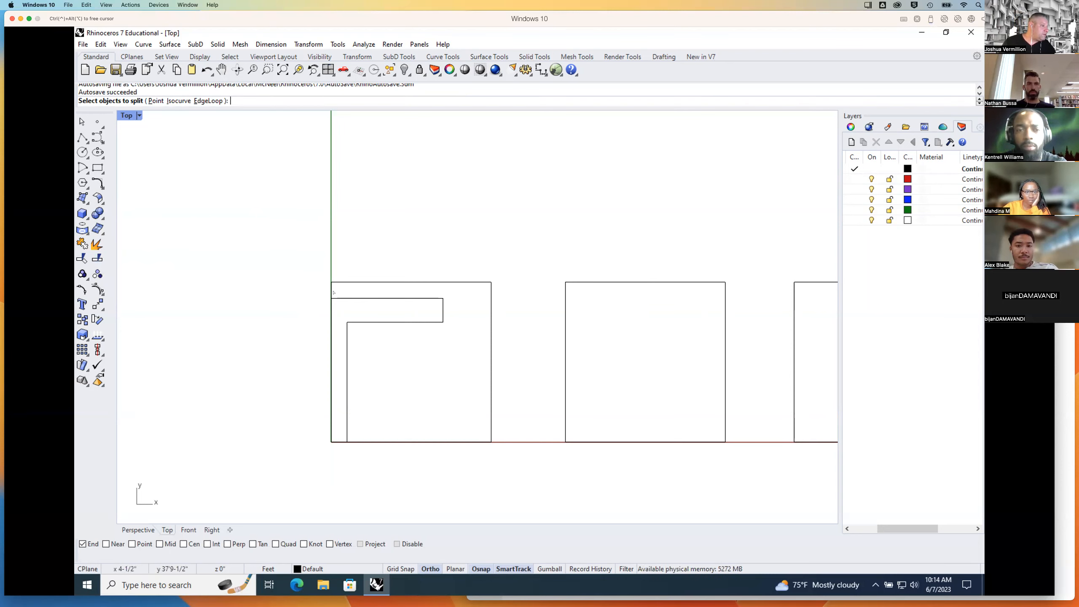
click(331, 306)
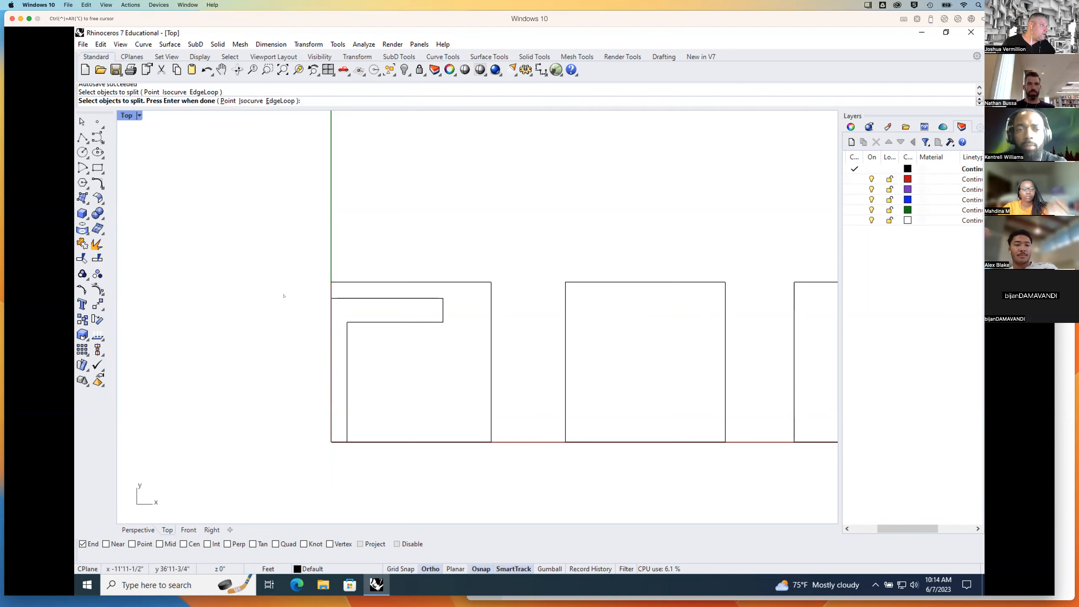
key(Return)
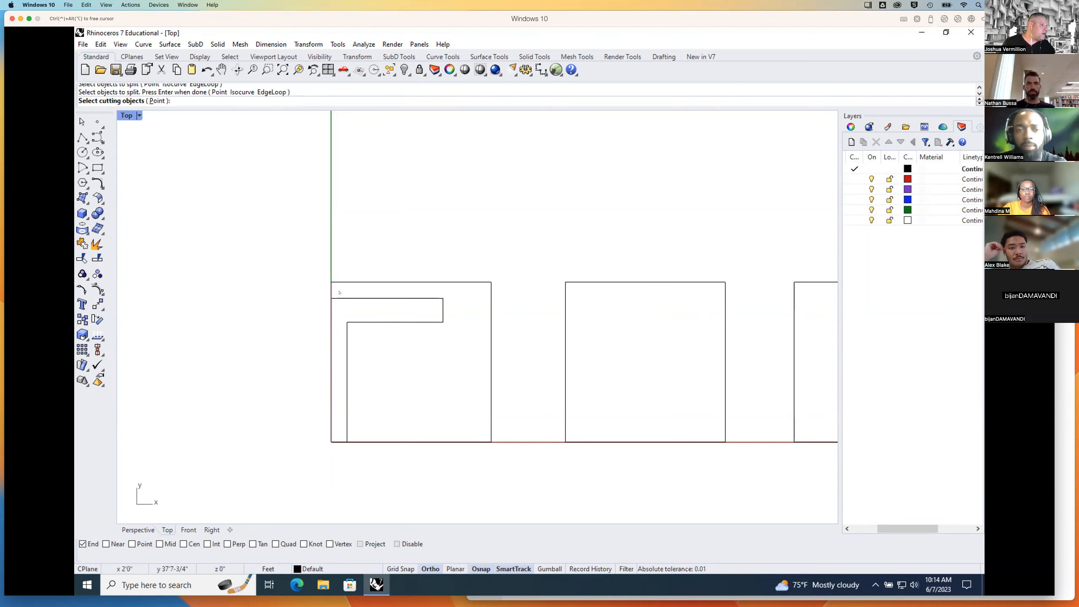
click(344, 300)
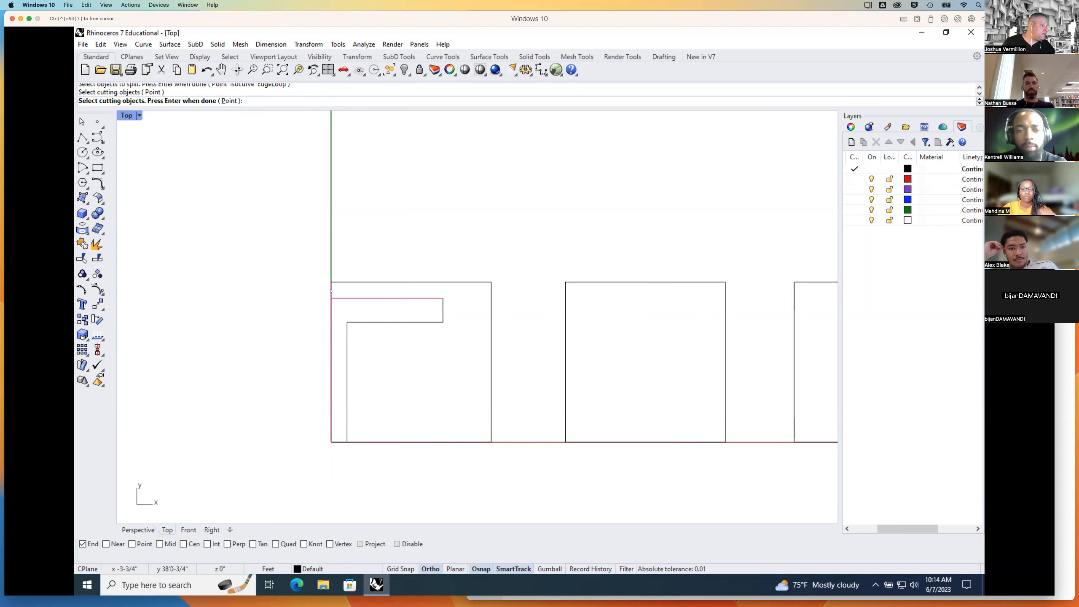
key(Return)
Step: Select the left edge's two pieces and the adjoining Panel A template lines one by one to check that they are separate
click(331, 293)
click(331, 306)
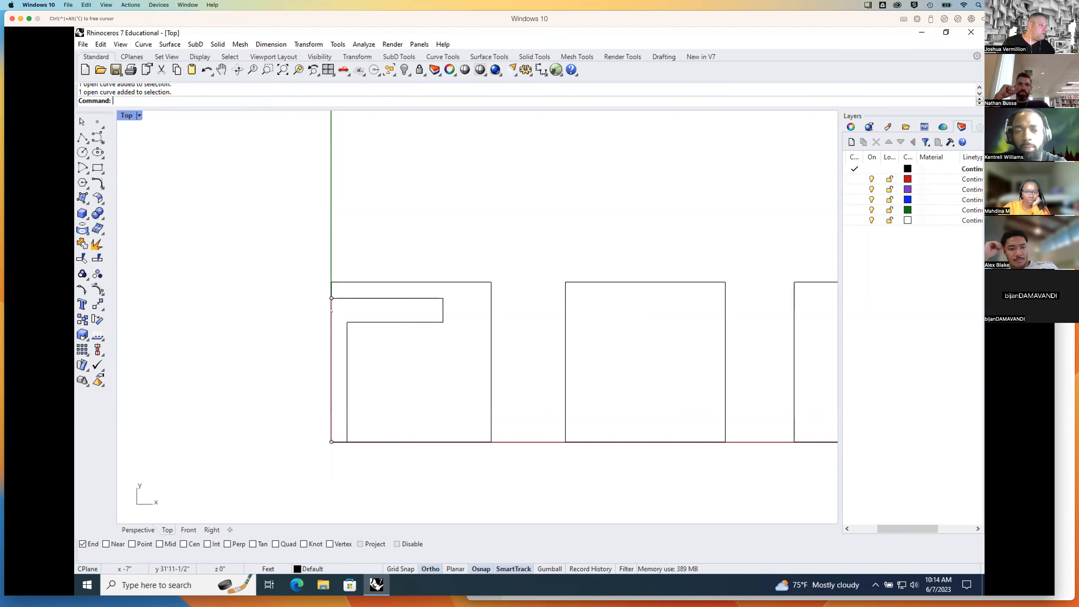
click(332, 312)
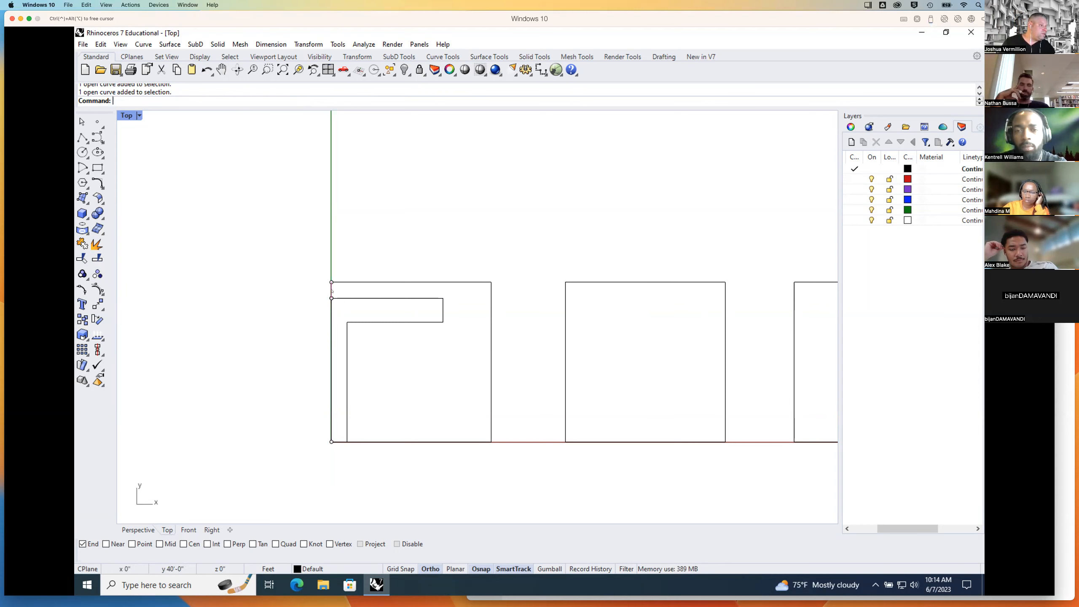
click(304, 298)
click(345, 299)
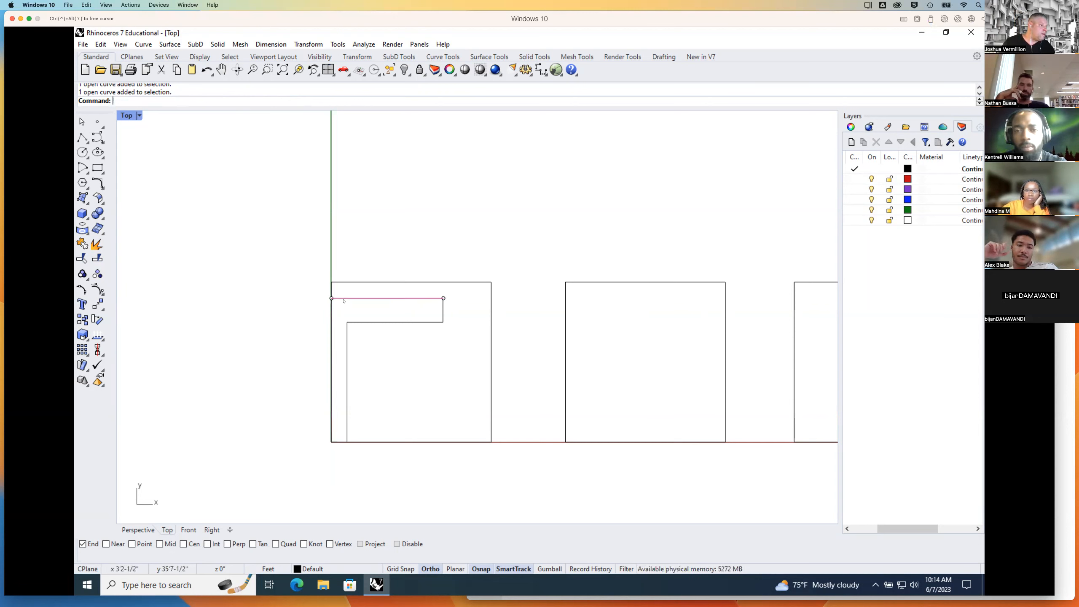
click(332, 316)
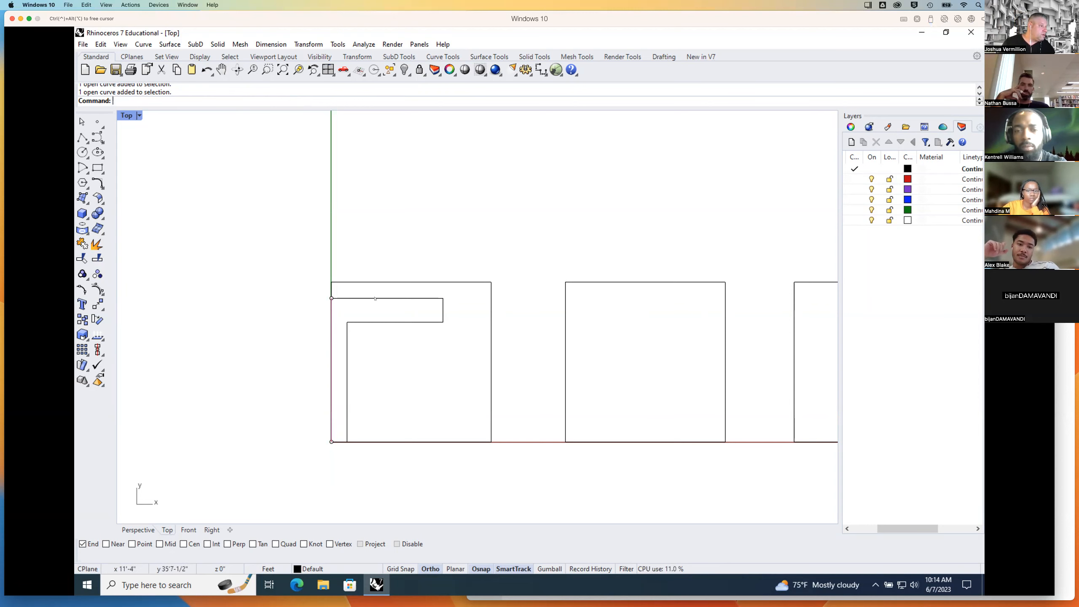
click(425, 299)
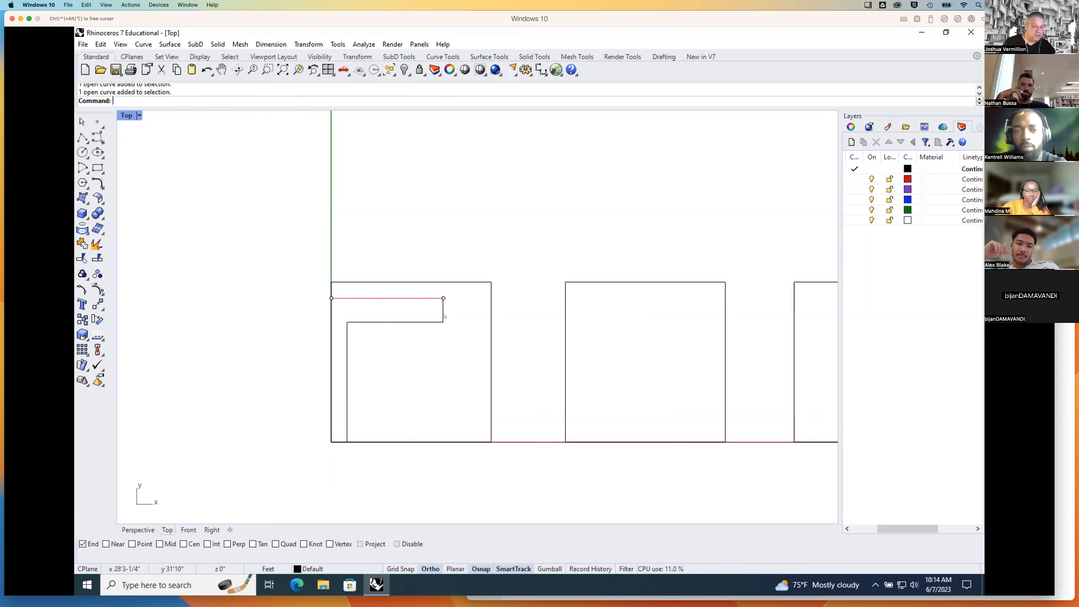
click(444, 317)
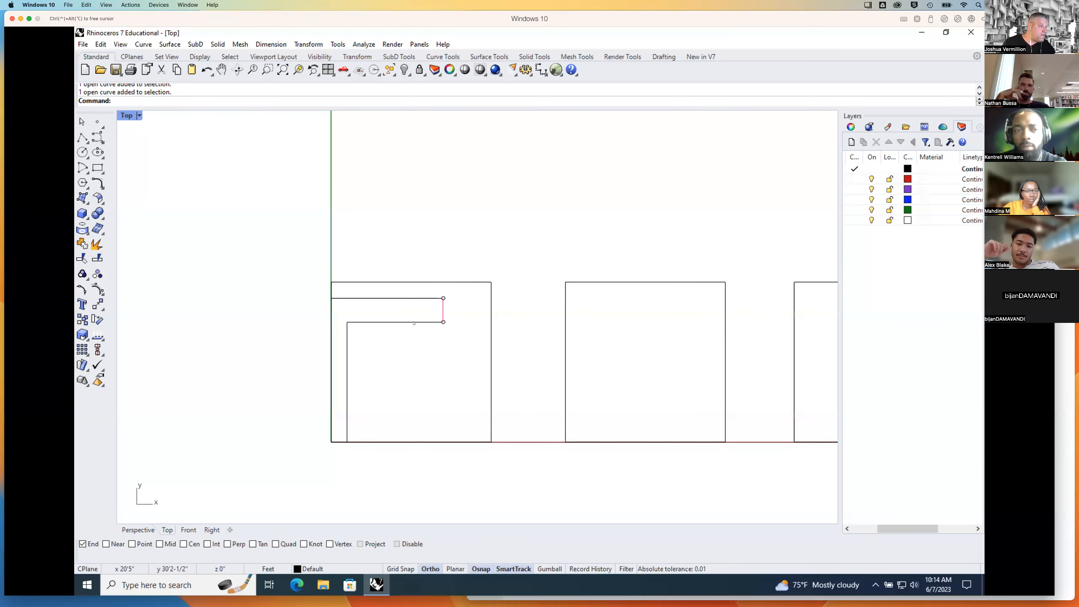
key(Escape)
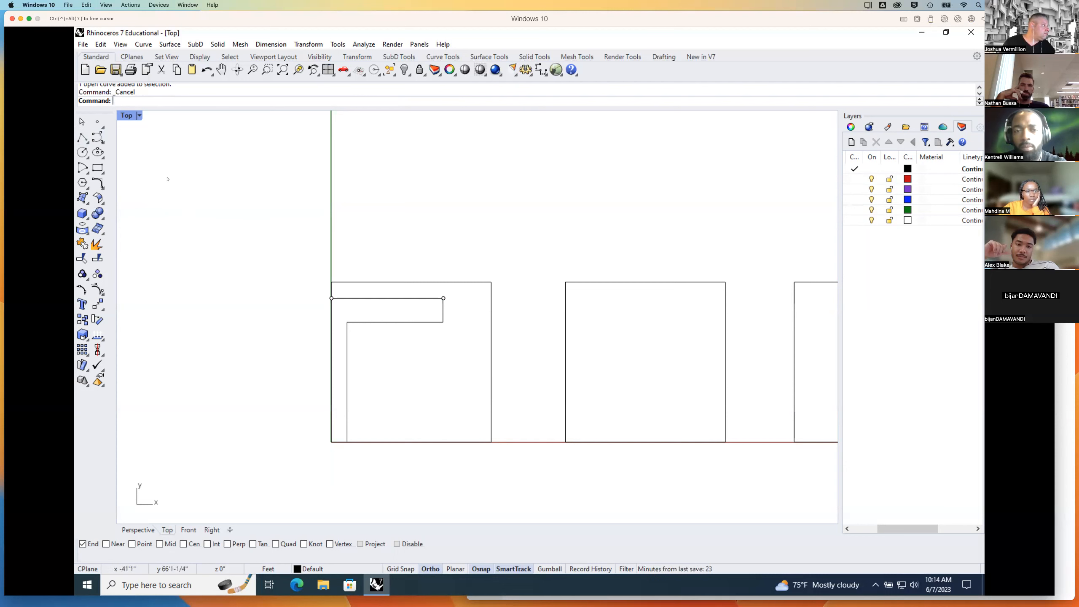
Step: Trace Panel A's inner outline by selecting its upper line, short right end, lower line and inner vertical in turn
click(381, 299)
click(441, 315)
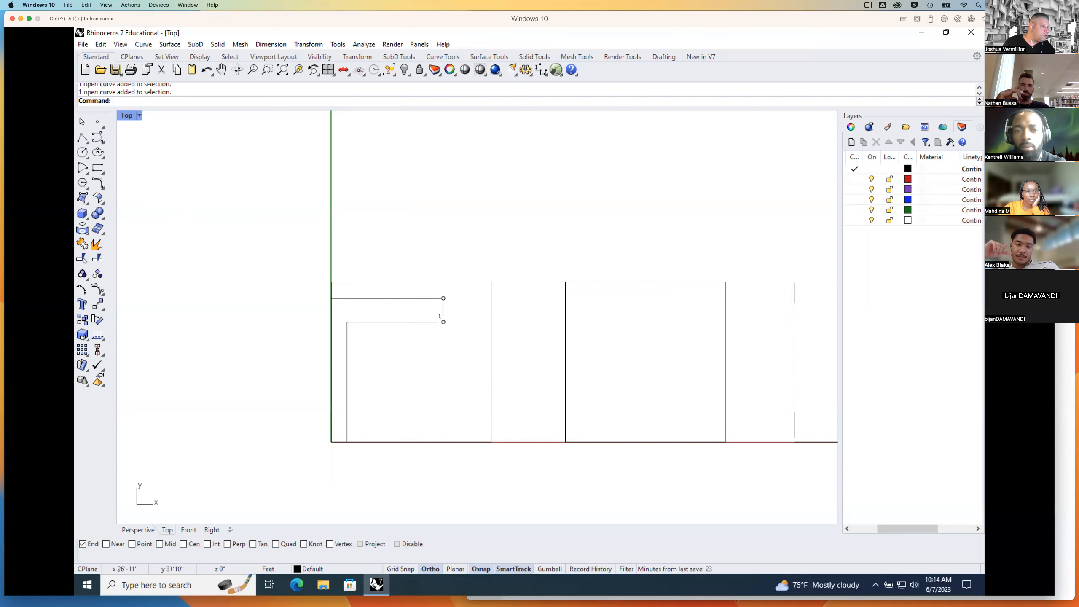
click(421, 324)
click(348, 349)
click(374, 322)
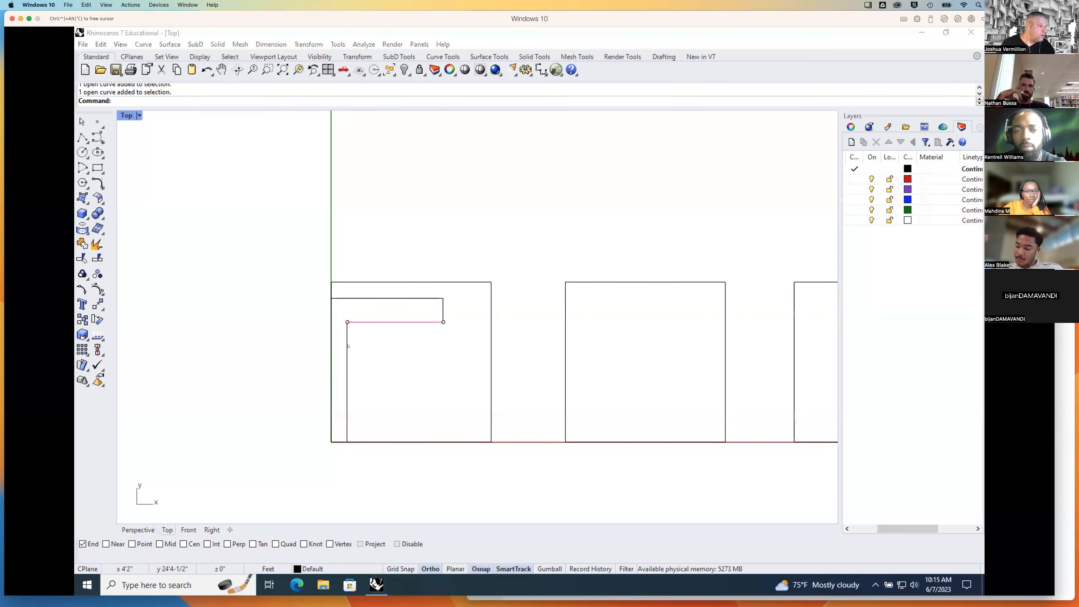
key(super)
click(386, 203)
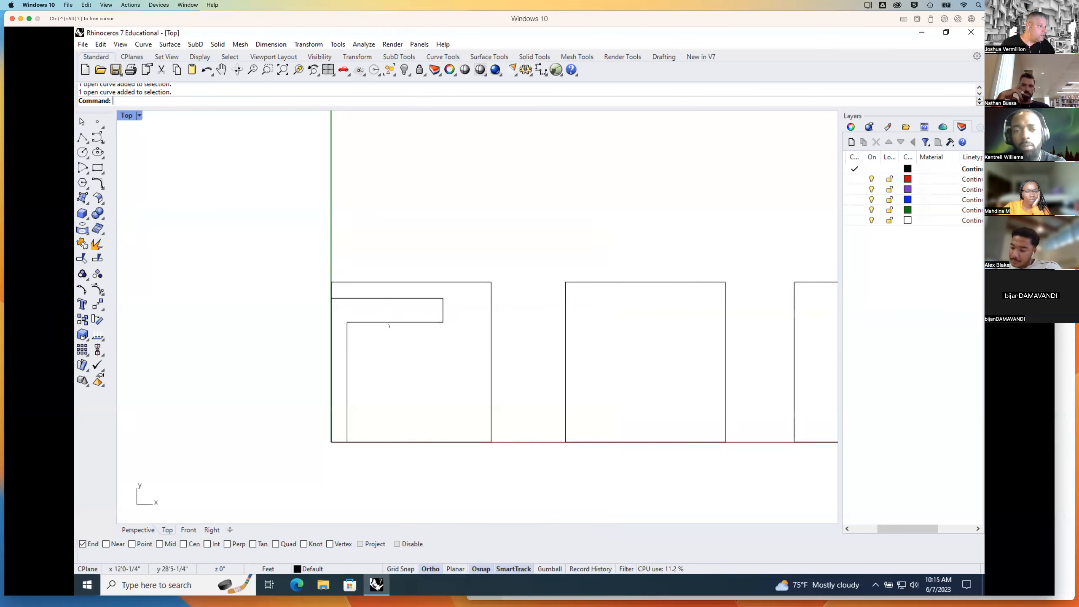
click(347, 339)
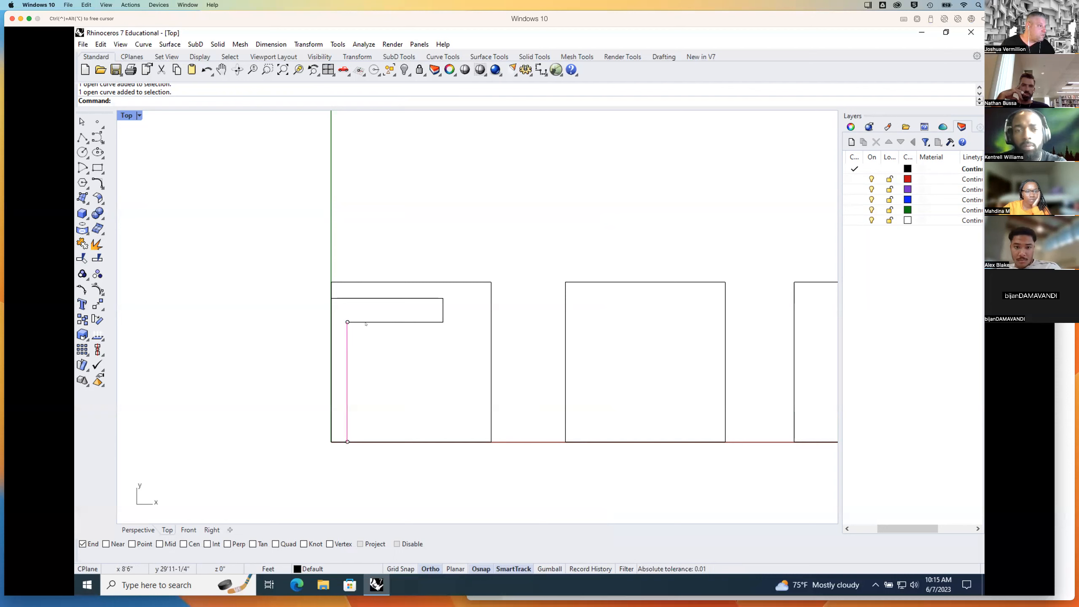
click(426, 303)
click(456, 306)
Step: Select Panel A's template lines together with the lower left-edge piece, and undo the accidental drag
drag(455, 296, 347, 345)
click(332, 333)
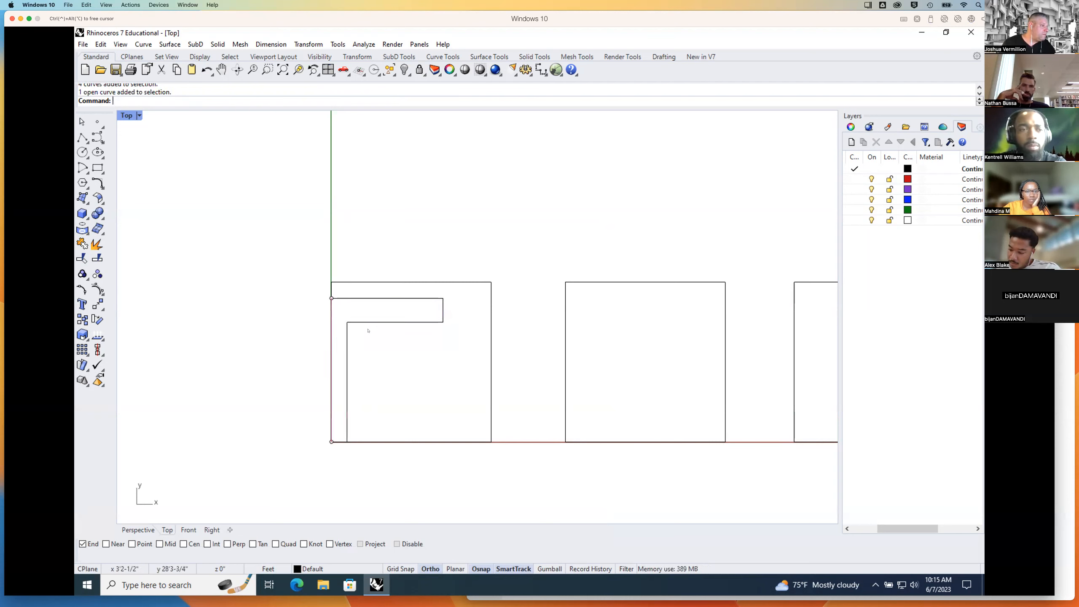
drag(455, 298, 332, 354)
key(ctrl+z)
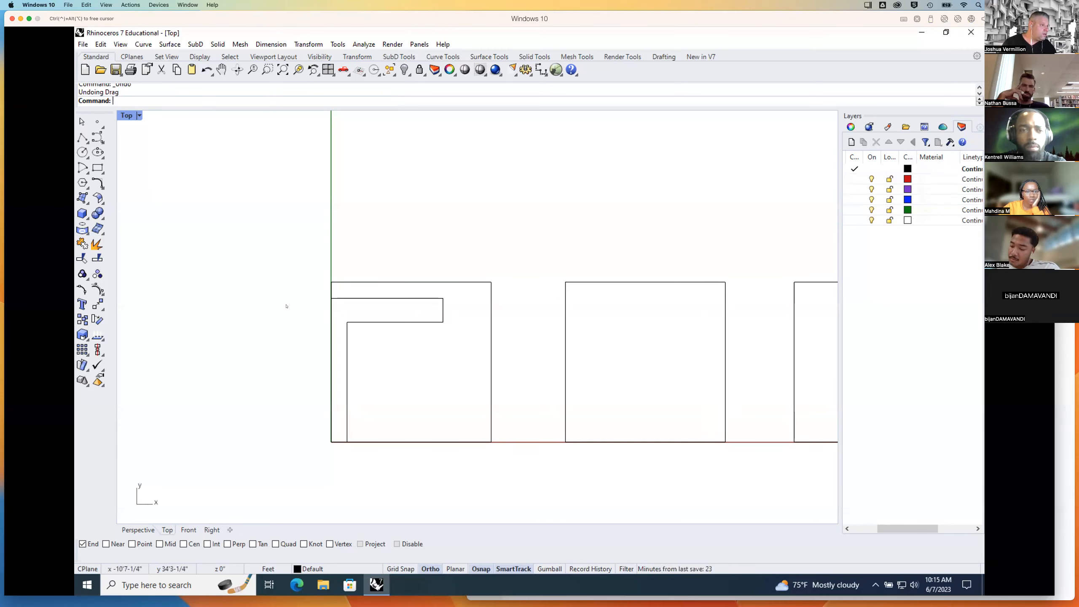
Step: Select Panel A's template lines individually and as a group, and the lower left-edge piece, to check which segments are separate
click(352, 362)
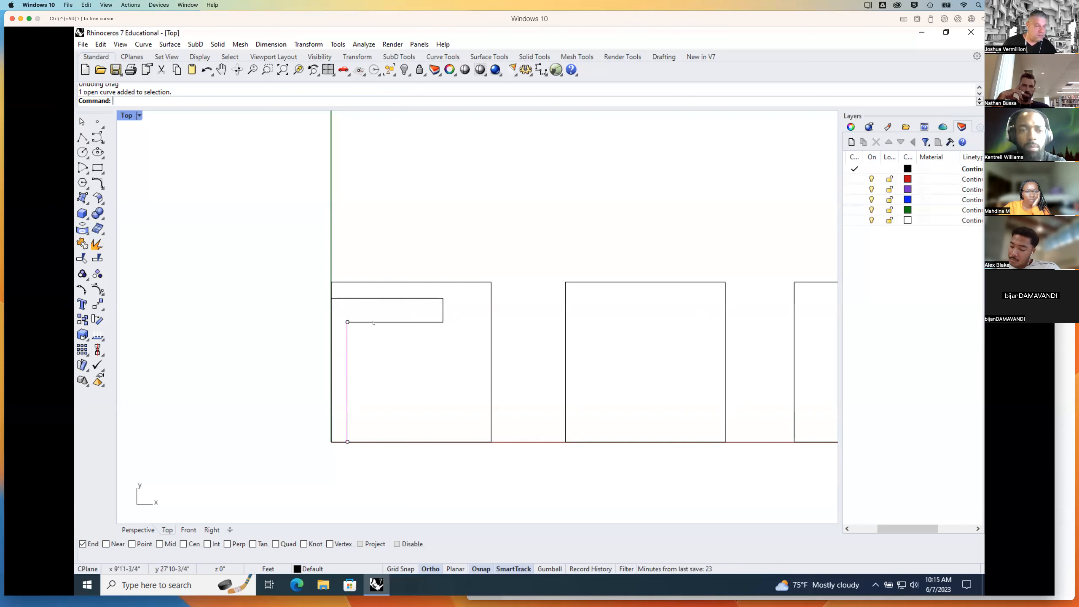
click(382, 322)
click(346, 353)
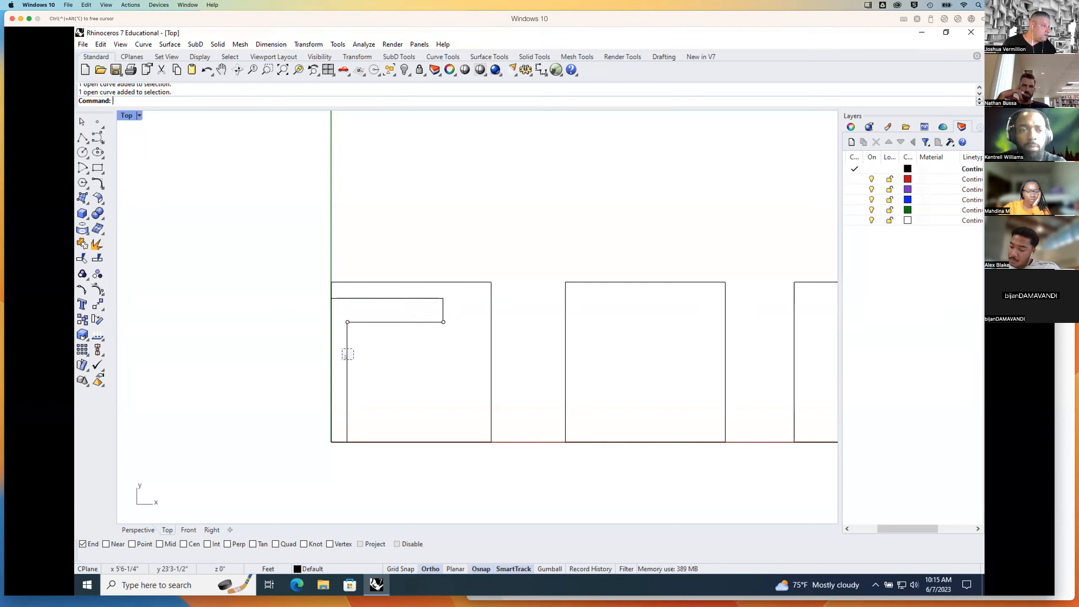
drag(452, 330, 348, 352)
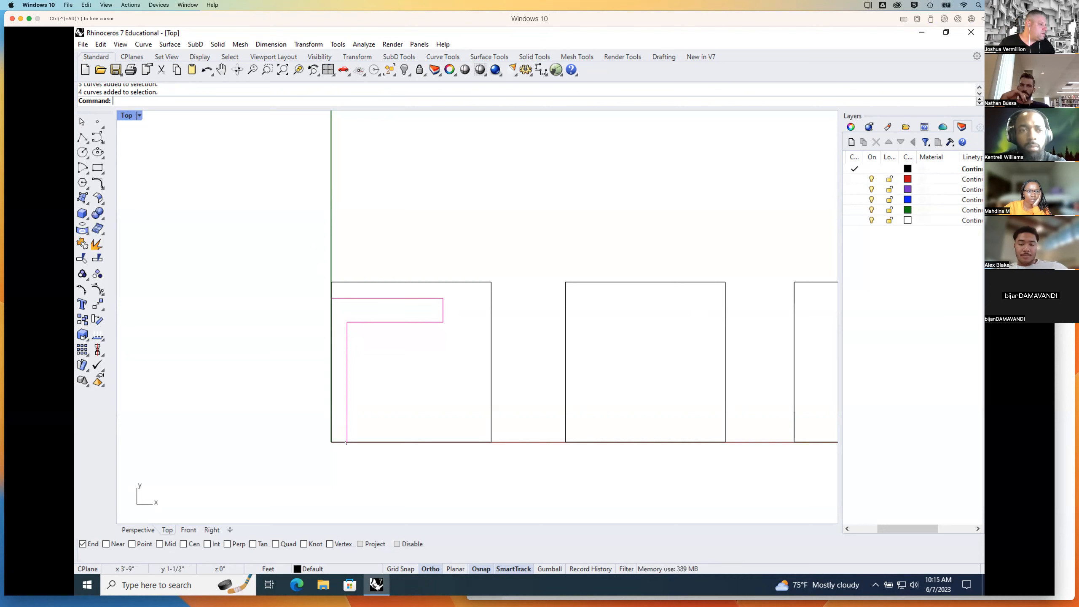
click(331, 340)
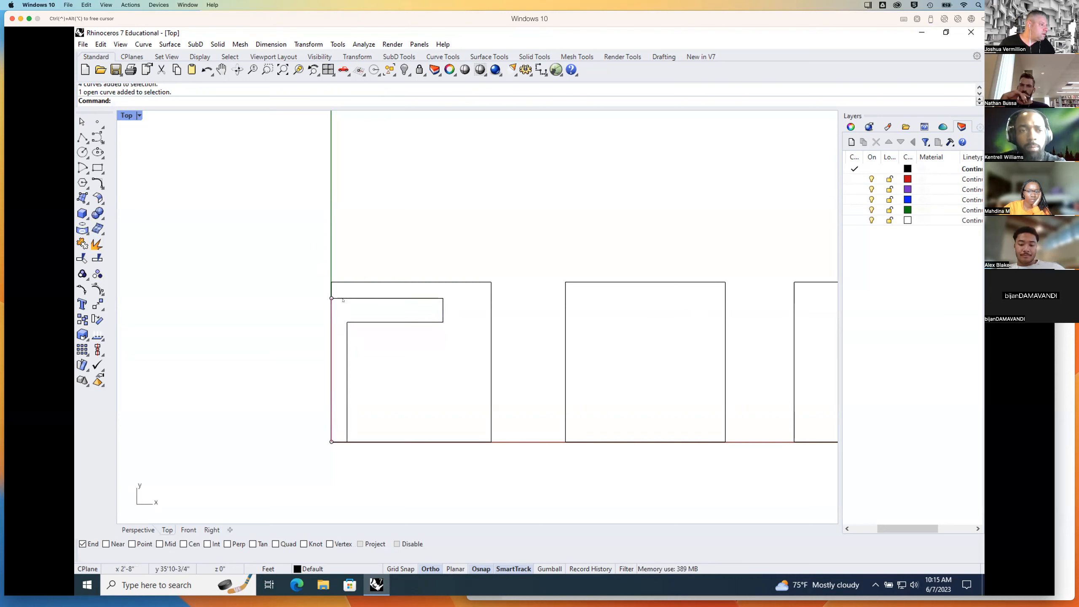
Step: Join Panel A's four template lines, and join the resulting curve with the lower piece of the origin square's left edge
click(444, 312)
drag(452, 296, 339, 352)
click(82, 244)
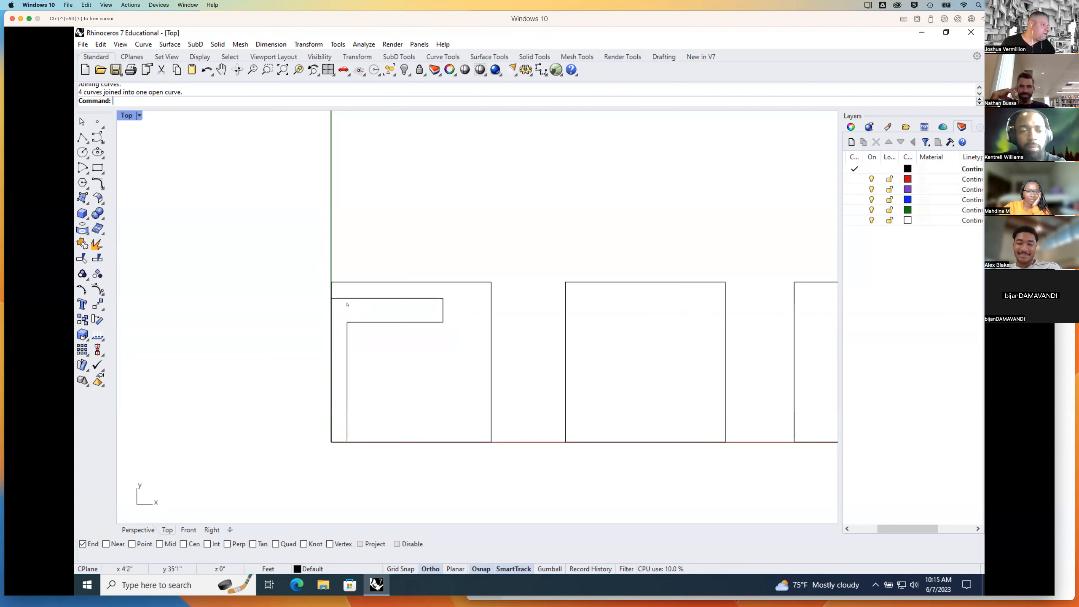
drag(359, 340, 315, 351)
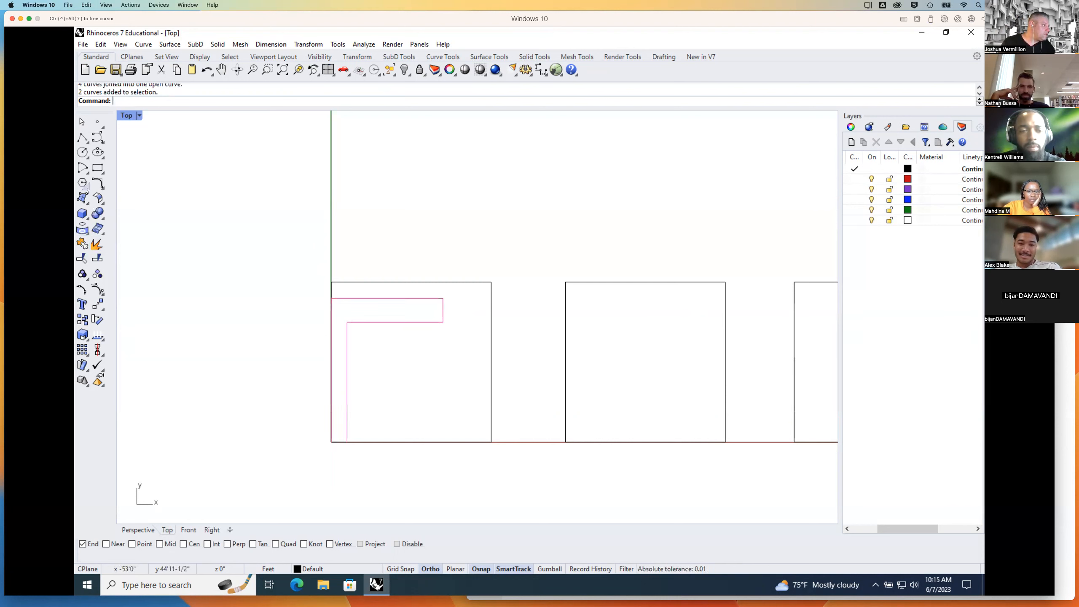
click(82, 243)
Step: Split the origin square's bottom edge using Panel A's joined outline as the cutting object
click(349, 366)
click(404, 362)
click(363, 442)
key(Escape)
click(97, 258)
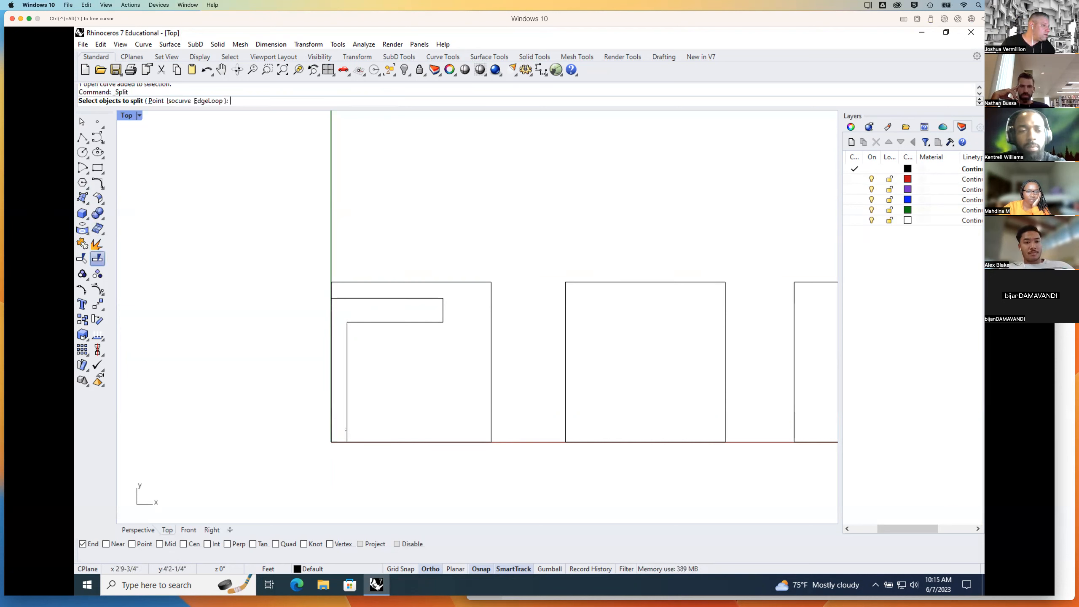
click(364, 442)
key(Return)
click(347, 425)
key(Return)
Step: Join the short bottom-edge piece under Panel A's vertical leg with Panel A's outline to close it
click(339, 442)
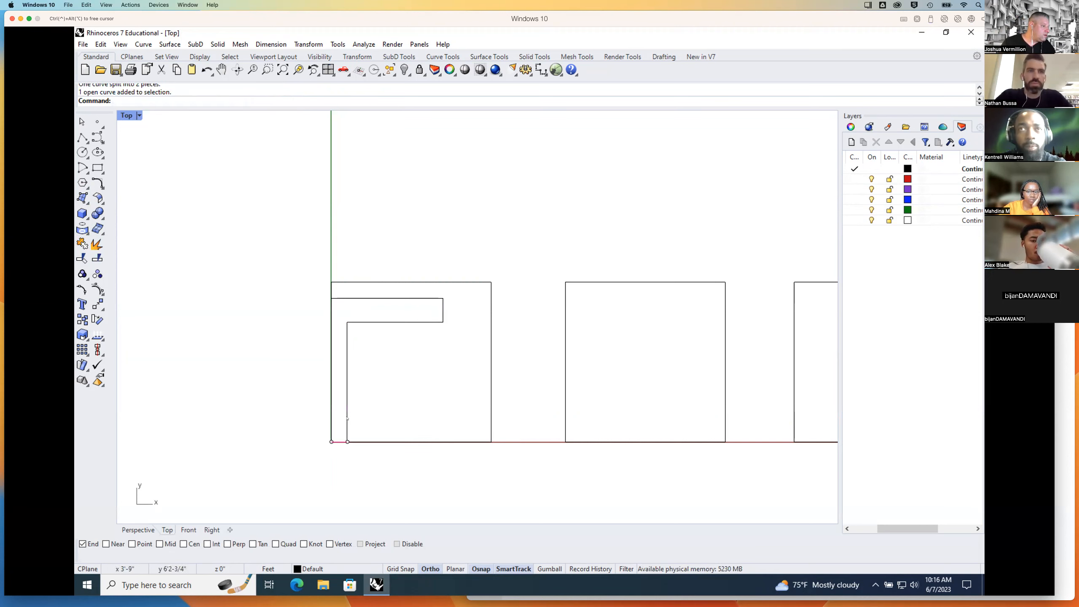
drag(340, 424, 330, 451)
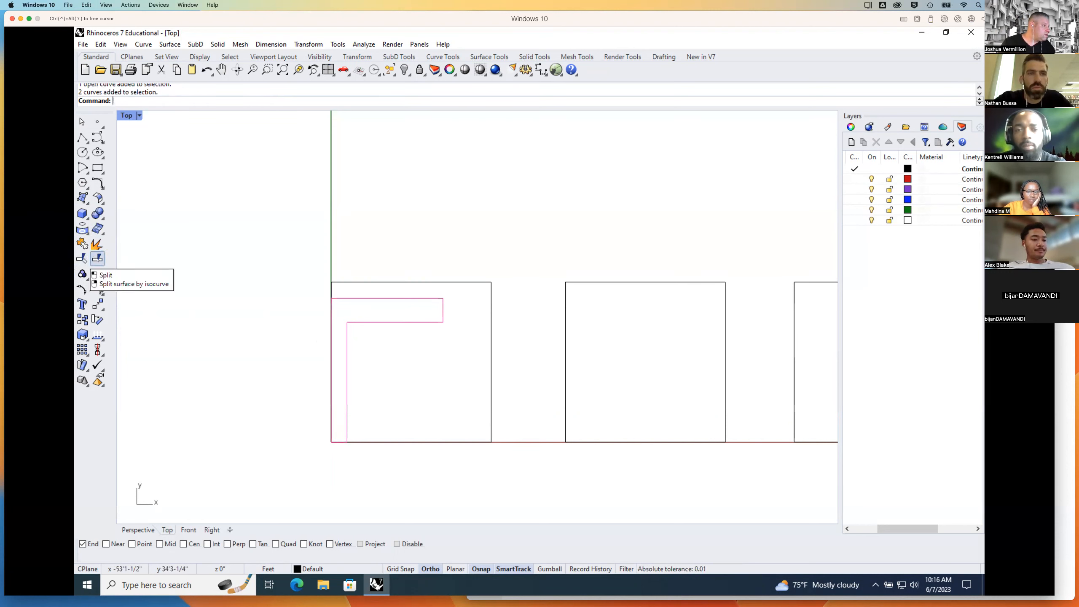
click(82, 244)
Step: Move the closed Panel A outline out of the origin square, and undo the move
drag(330, 333, 190, 332)
click(267, 264)
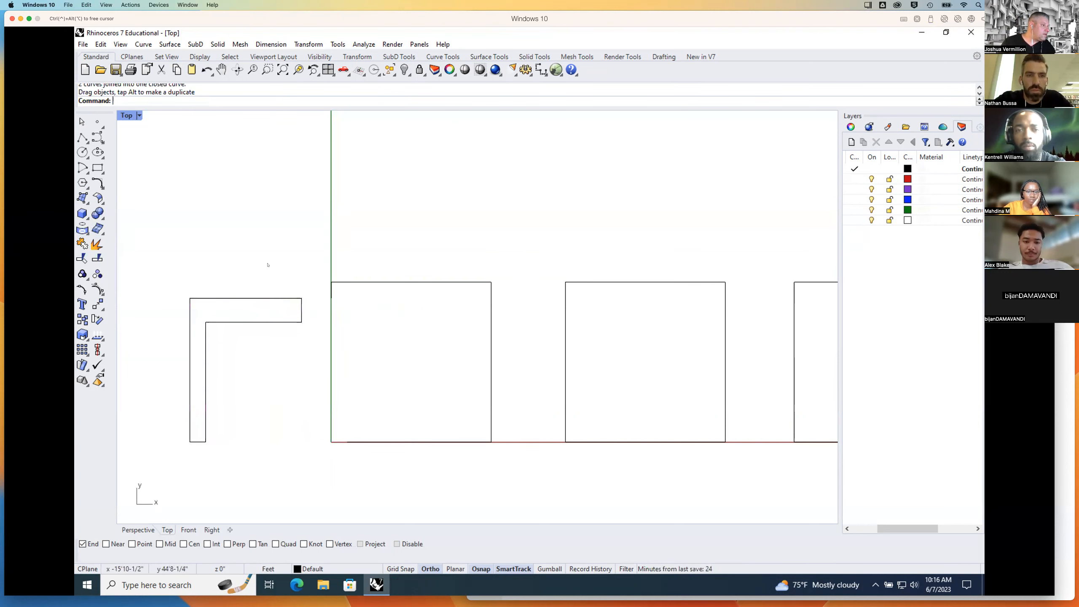
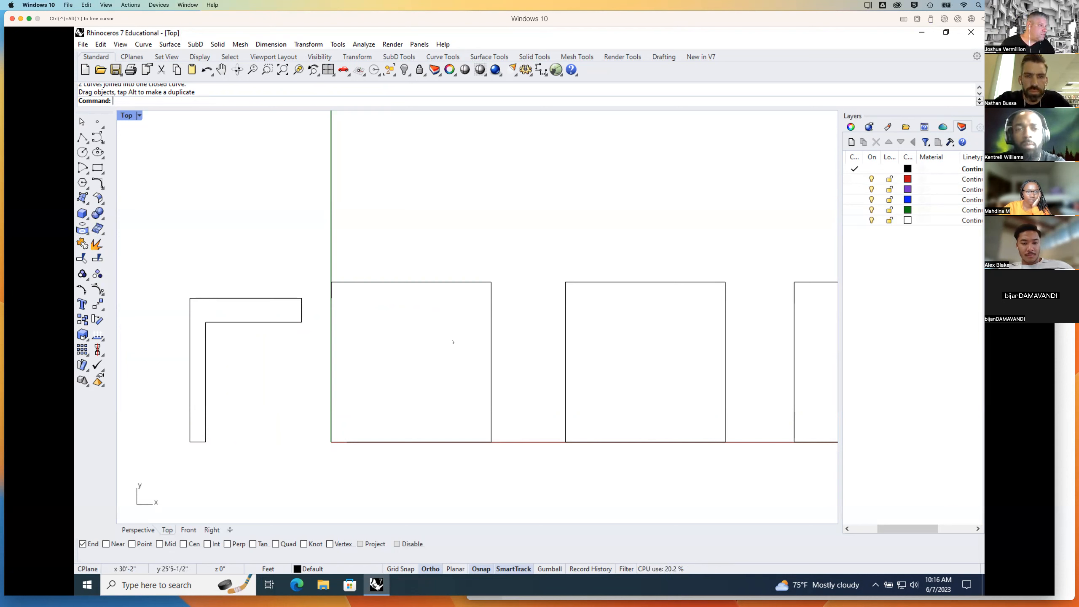
key(ctrl+z)
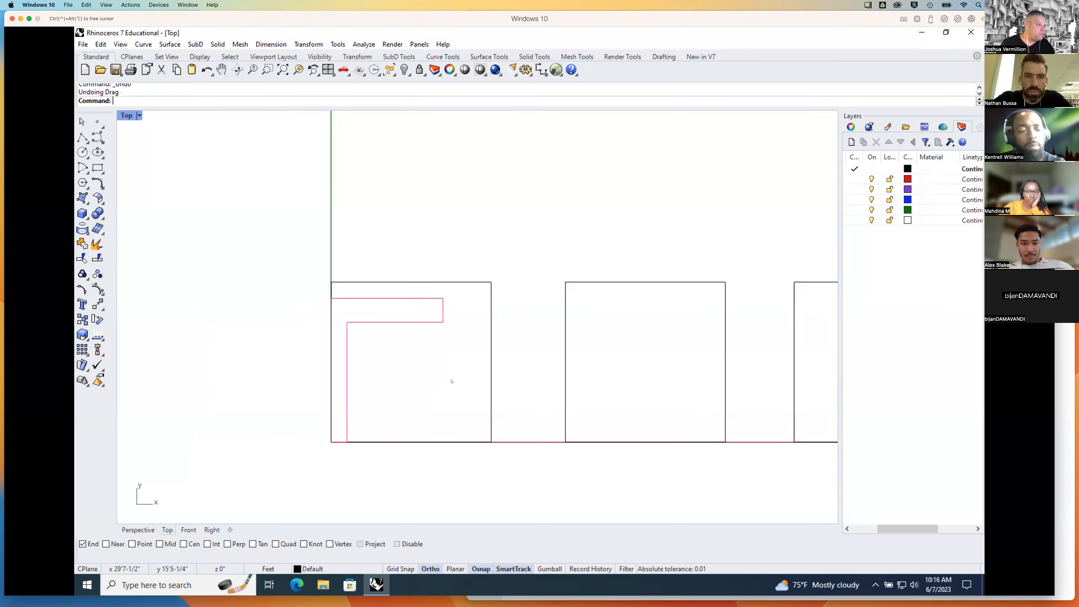
key(Escape)
Step: Trace Panel A's inner boundary with a polyline from the left-edge endpoint around its upper arm to the bottom edge
click(82, 137)
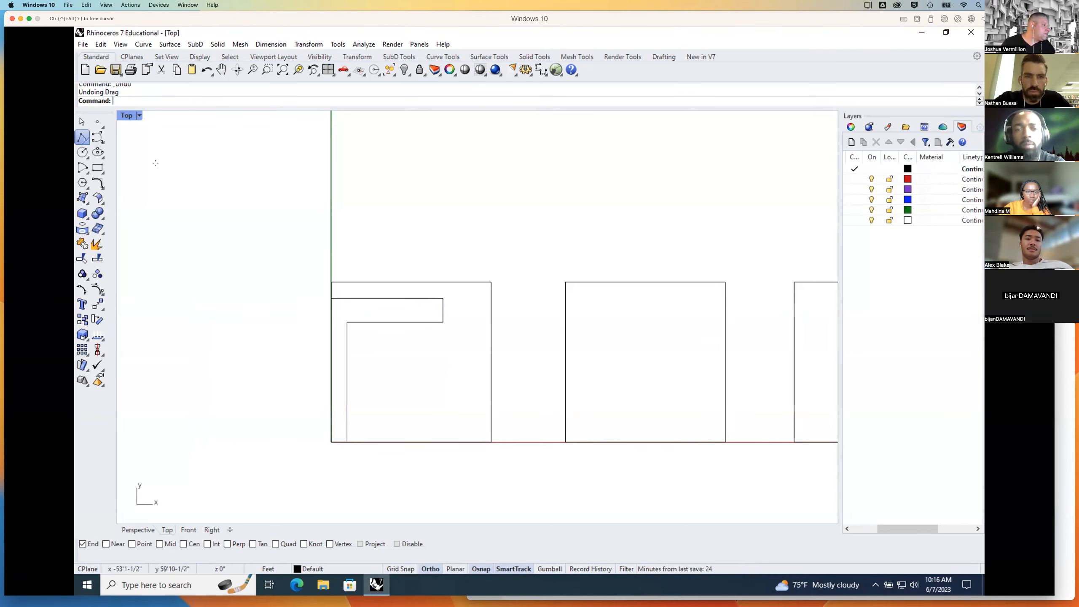
click(332, 299)
click(443, 299)
click(443, 321)
click(347, 322)
click(347, 441)
key(Return)
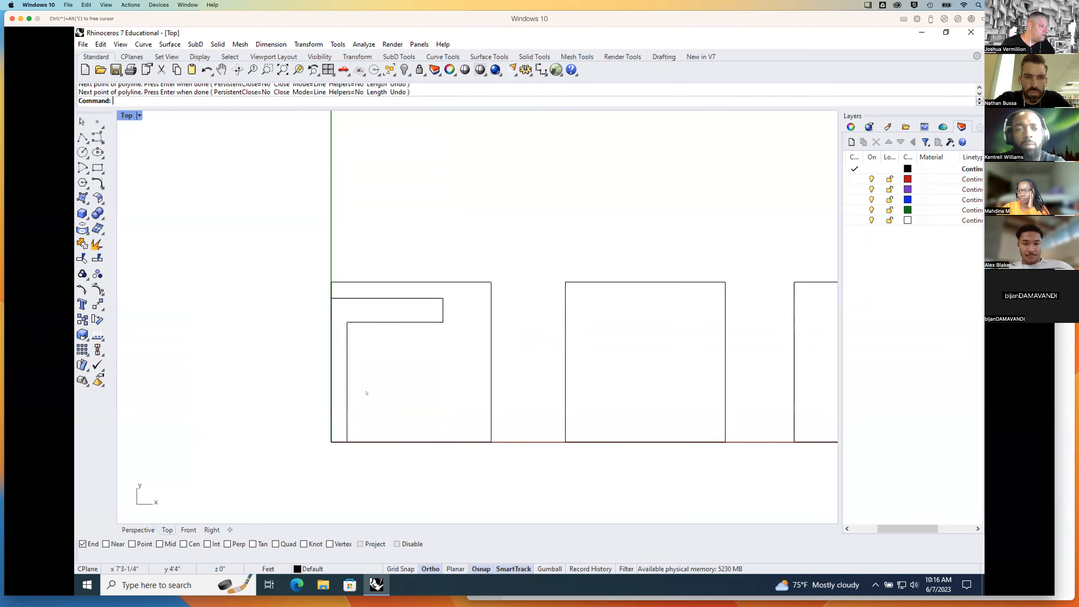
Step: Move the closed Panel A outline horizontally into the empty area left of the origin square, and check the traced polyline left behind
drag(330, 373, 183, 373)
click(343, 301)
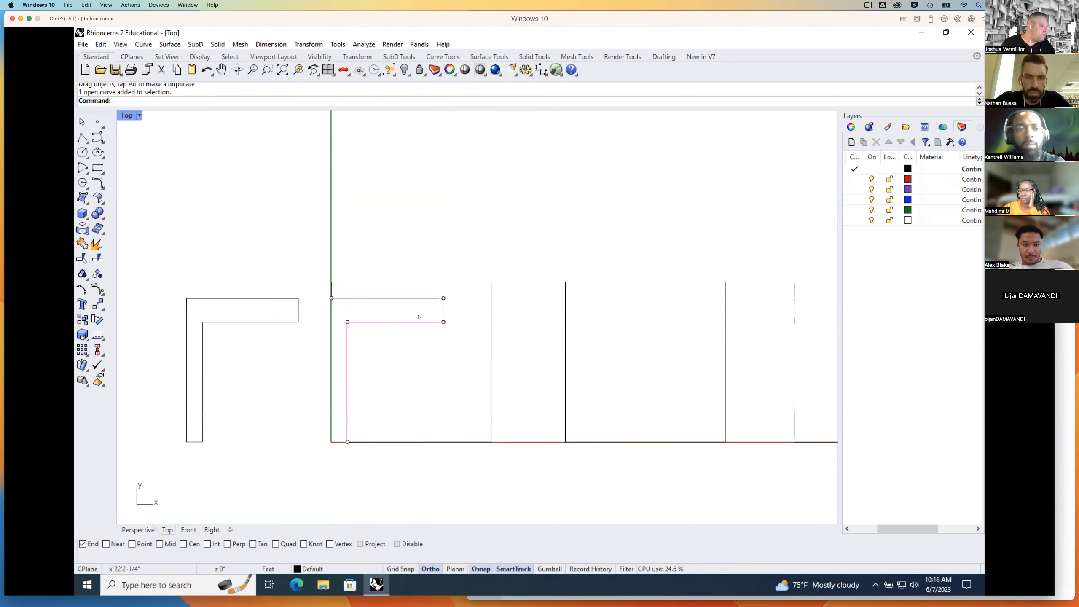
click(396, 424)
Step: Join the traced polyline with the remainder of the origin square to form a closed outline
drag(396, 427, 341, 456)
click(361, 423)
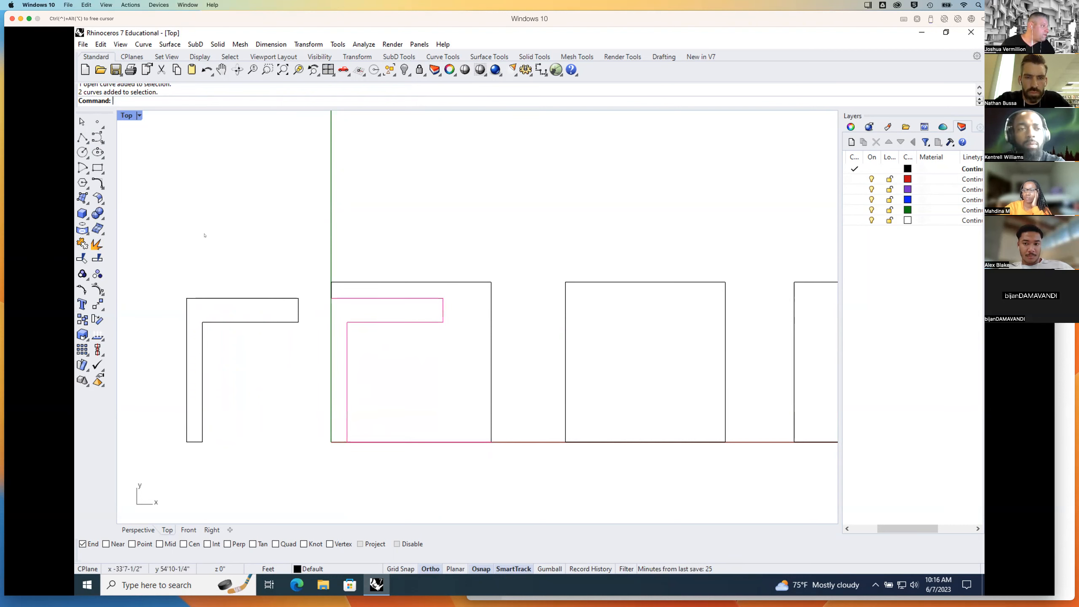
click(82, 244)
click(449, 257)
drag(393, 257, 318, 322)
click(98, 258)
drag(504, 276, 456, 300)
key(Return)
Step: Select the remaining shape in the origin square and the moved Panel A outline in turn to check their curve type
scroll(504, 338, up, 2)
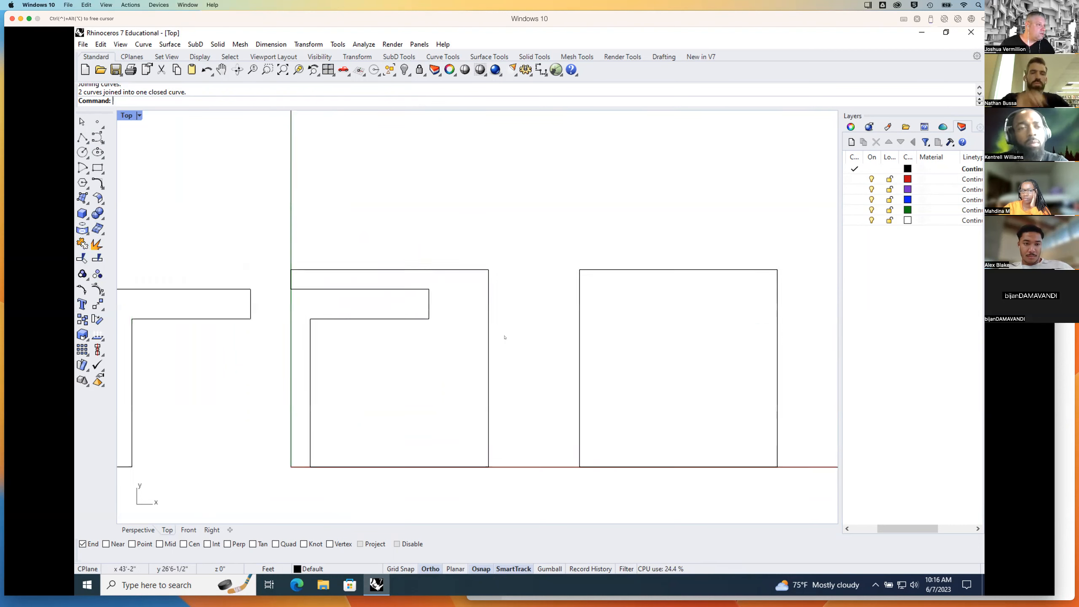
scroll(504, 337, down, 3)
right_drag(505, 358, 490, 351)
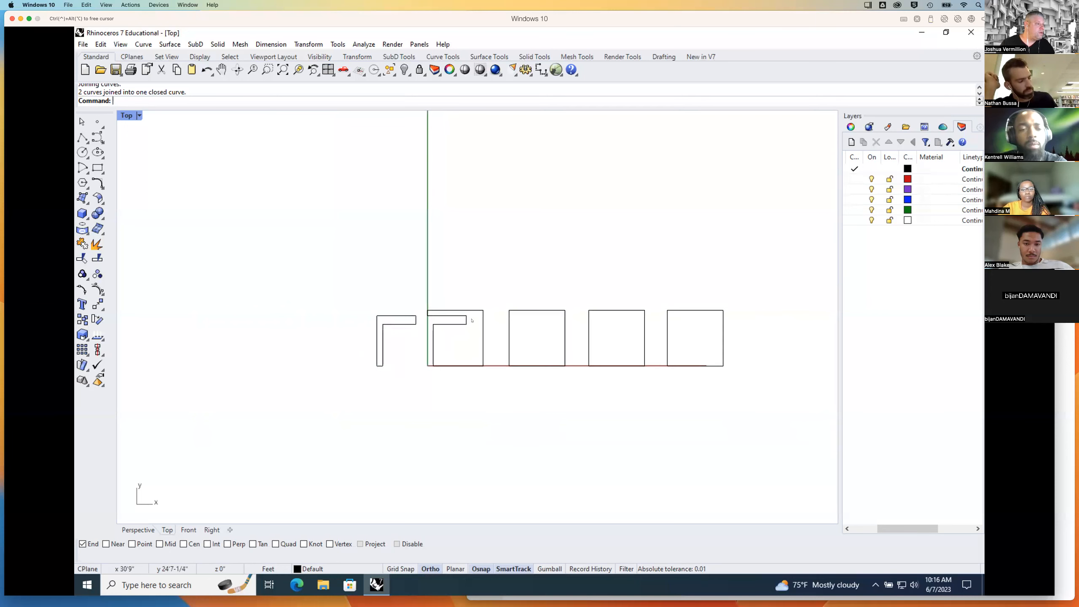
click(468, 316)
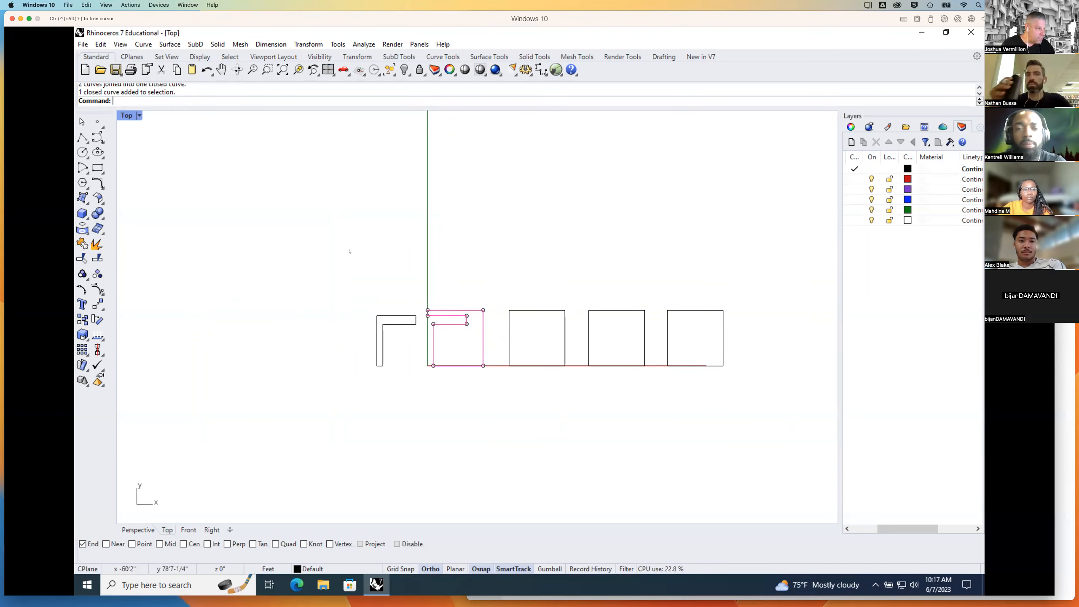
click(402, 317)
click(395, 300)
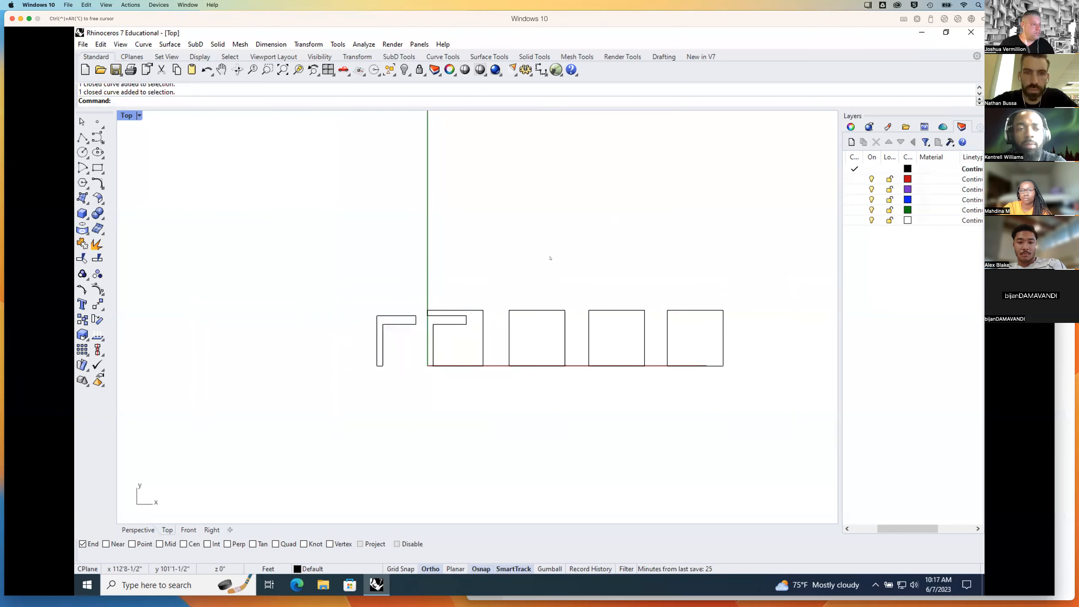
click(396, 316)
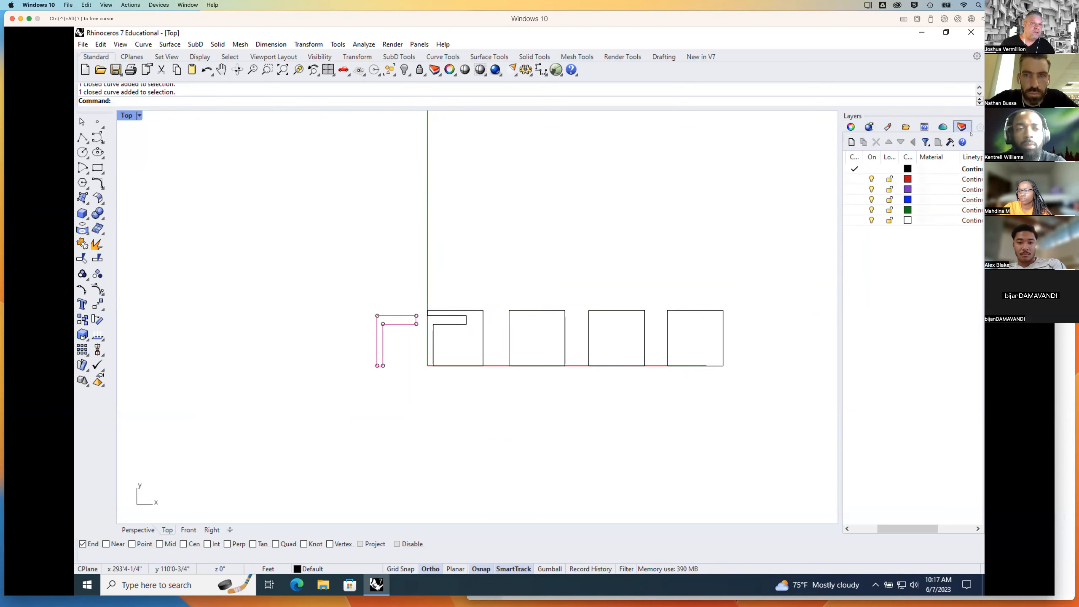
Step: Open the object properties, widen their panel, and check the object type of the Panel A outline
click(851, 127)
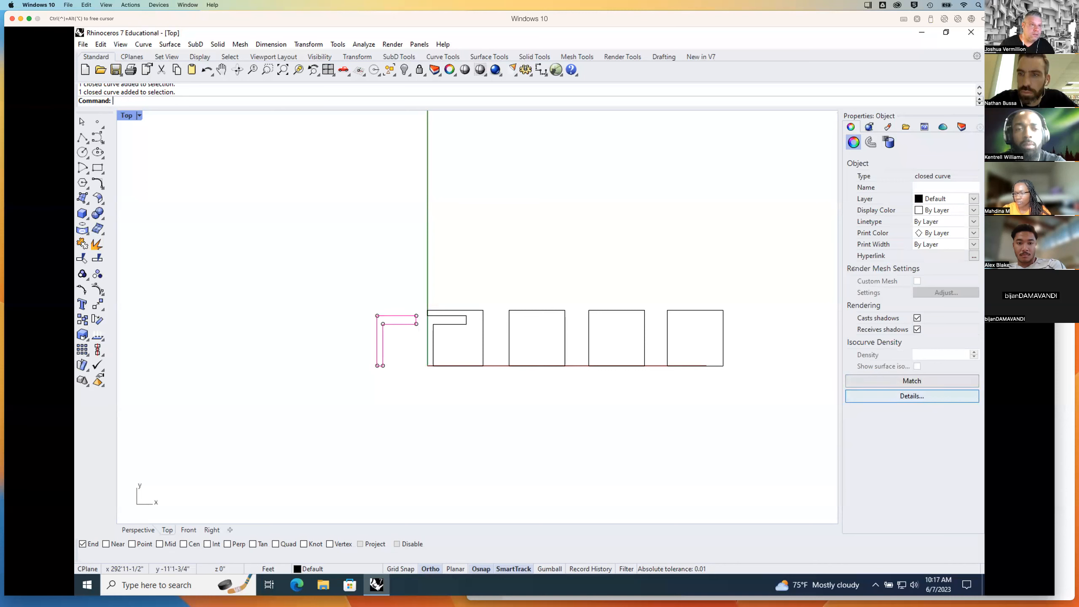
drag(842, 244, 819, 243)
click(776, 234)
click(396, 324)
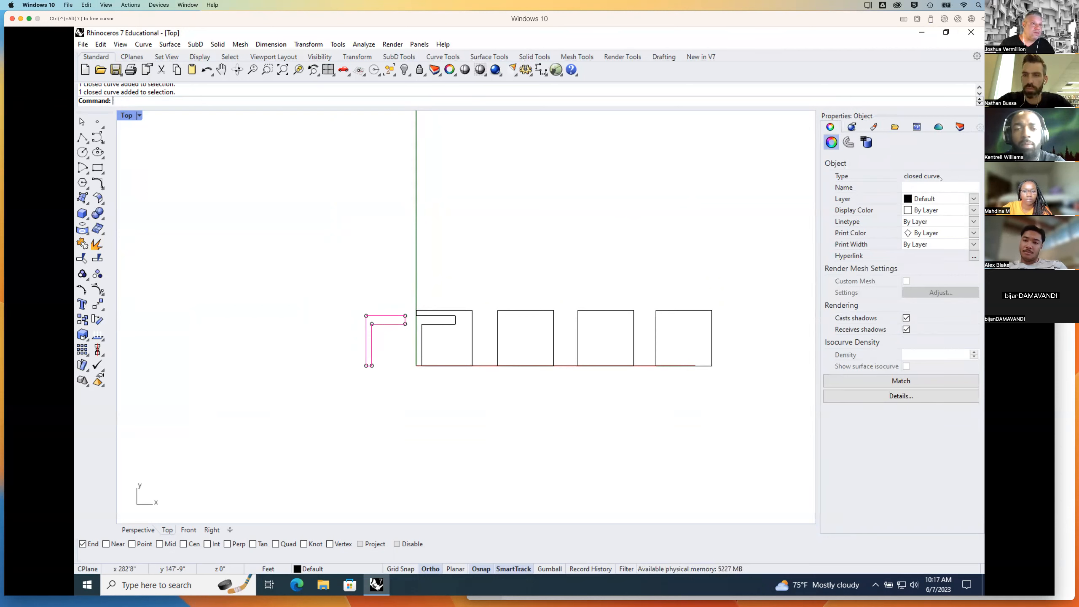
click(648, 232)
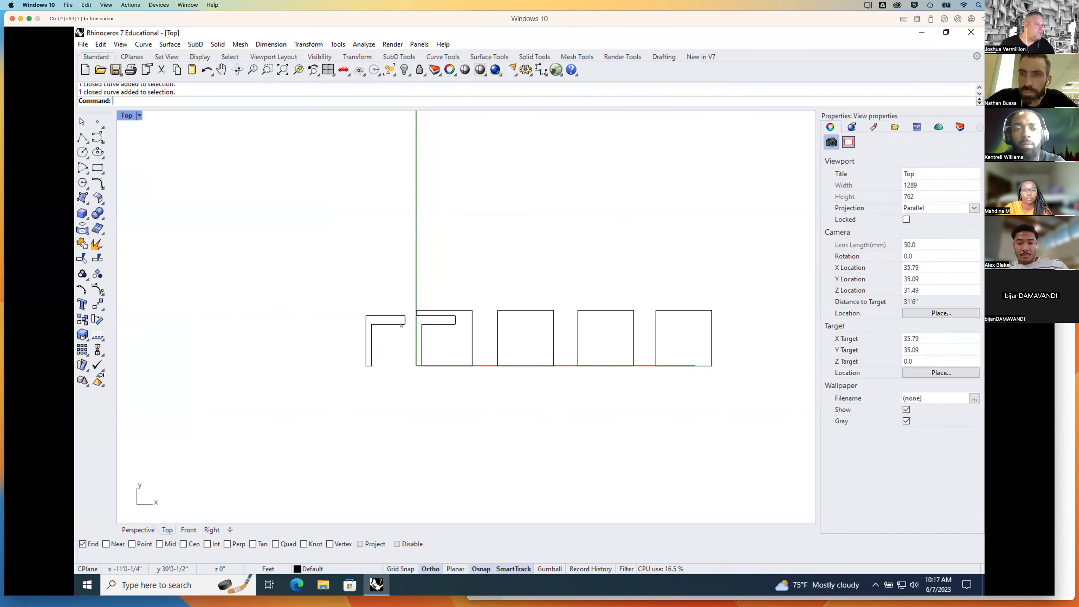
Step: Explode the moved Panel A outline into separate segments, and select its upper line to check the object type
click(366, 340)
click(97, 243)
click(200, 261)
click(389, 316)
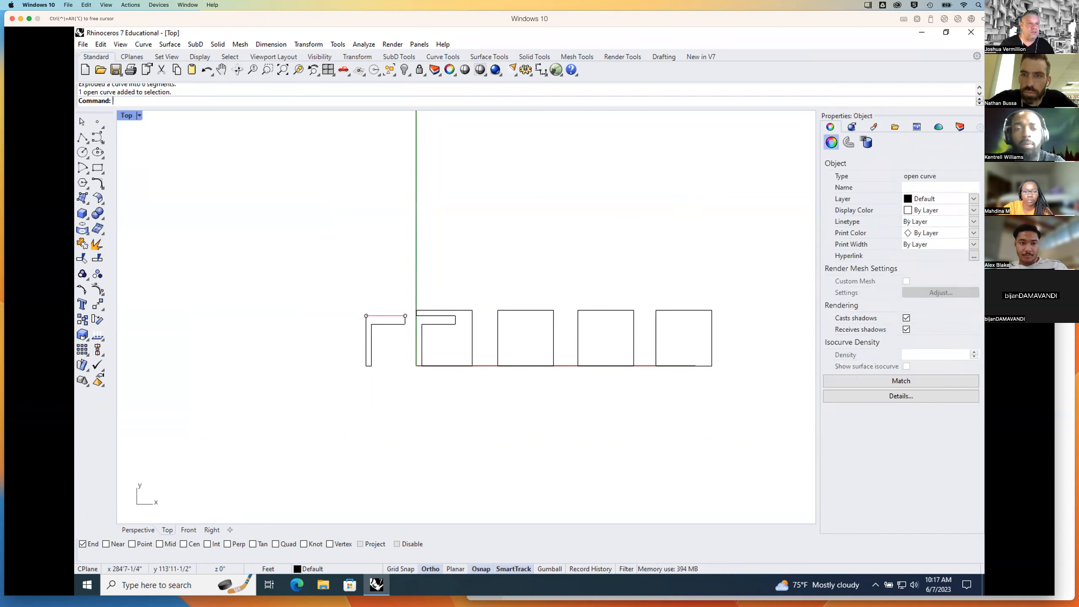
click(520, 234)
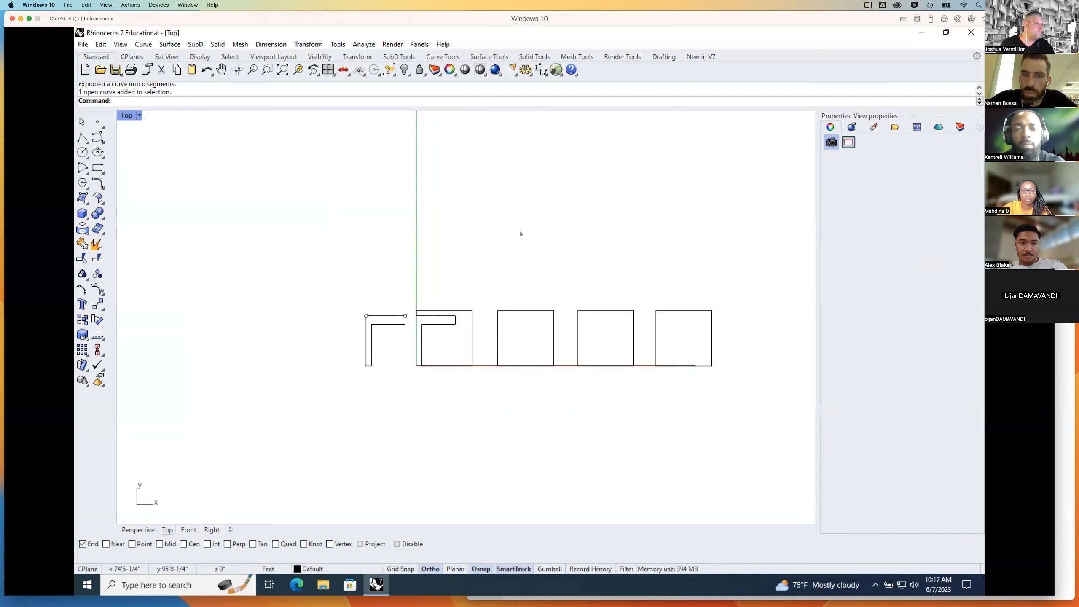
Step: Join Panel A's six segments back into one outline, and select it to check the object type
drag(409, 303, 359, 373)
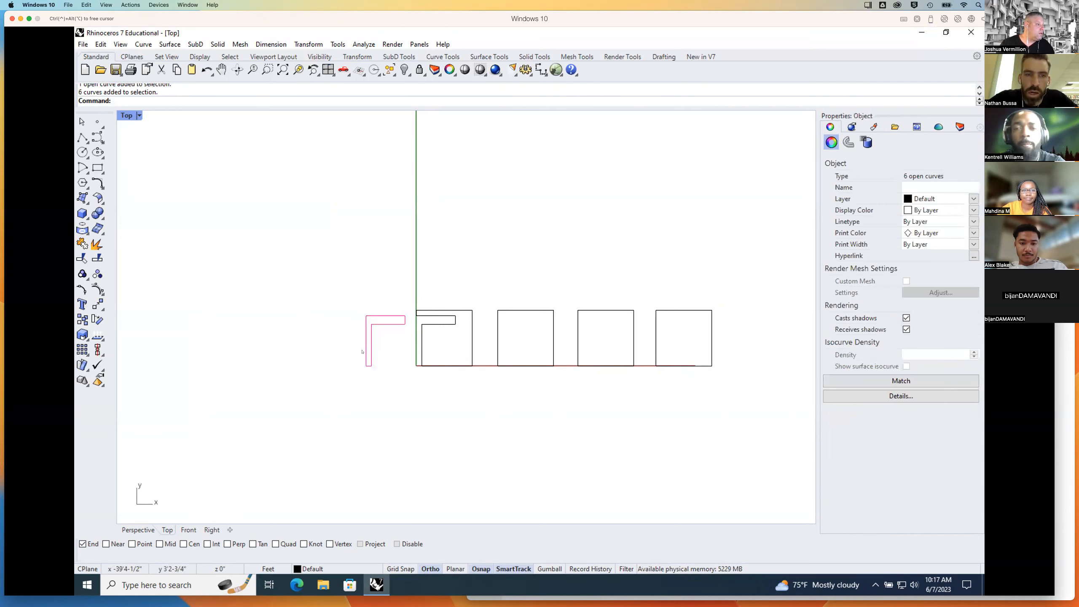
click(82, 243)
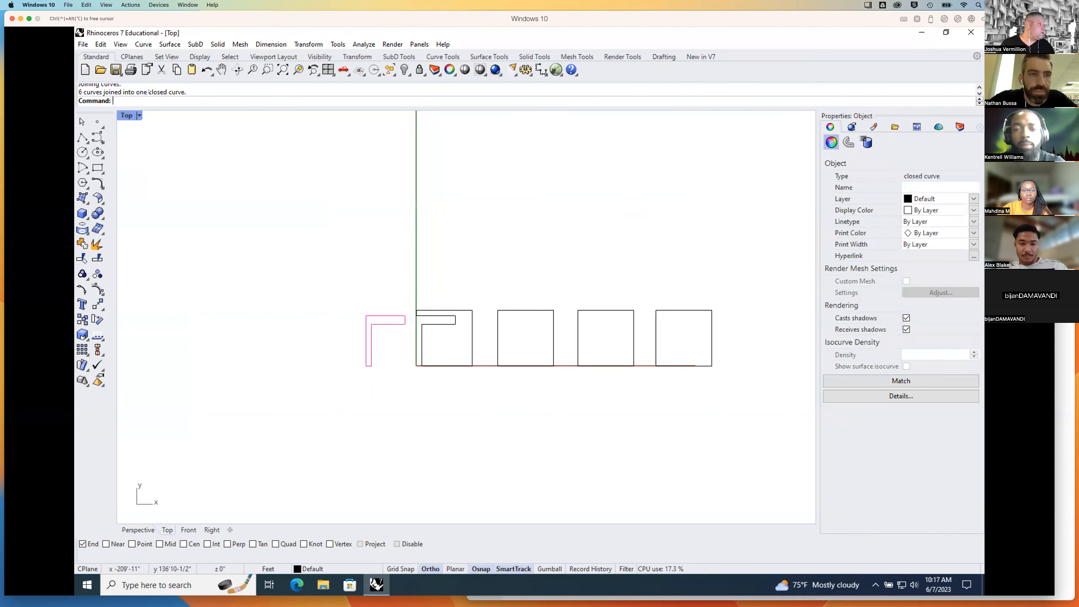
click(367, 252)
click(390, 316)
key(Escape)
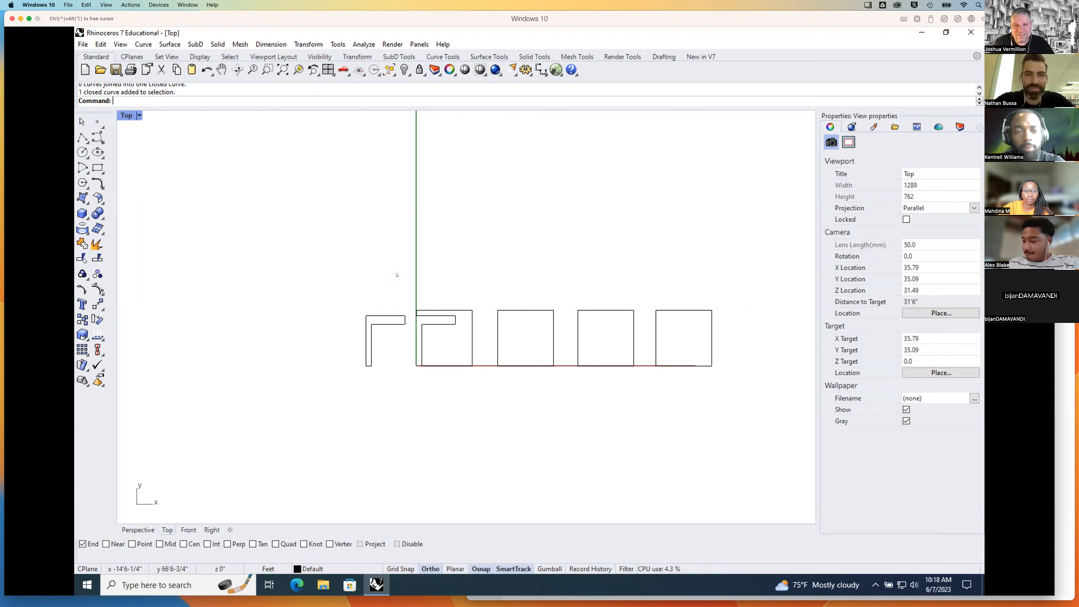
Step: Delete both outlines and all the remaining template squares from the Top view
drag(329, 283, 743, 410)
key(Delete)
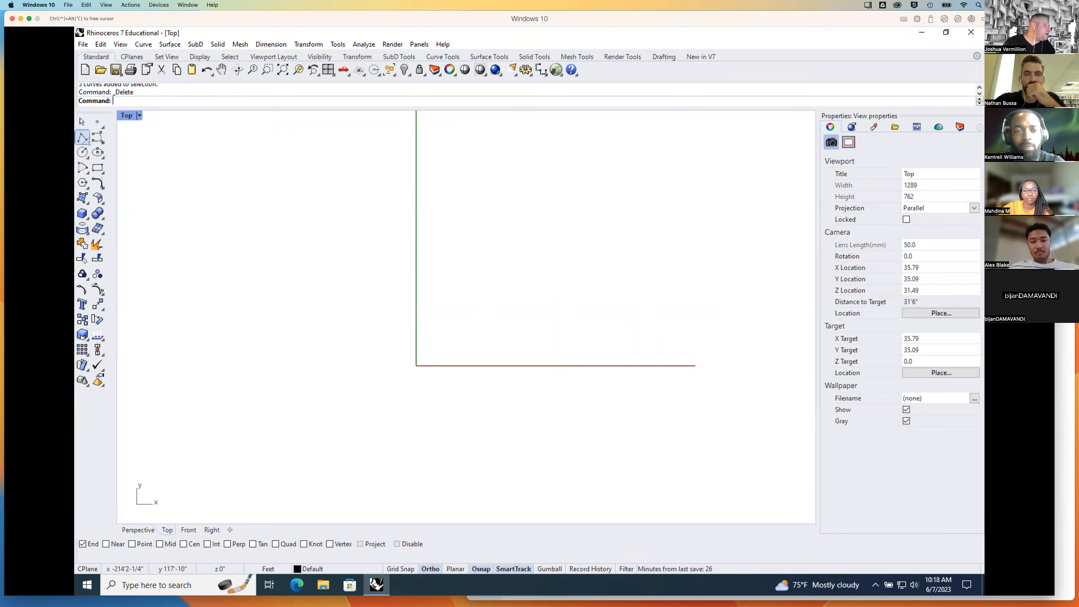
Step: Draw a 40' x 40' rectangle from corner 0,0,0 to corner 40,40,0
click(96, 169)
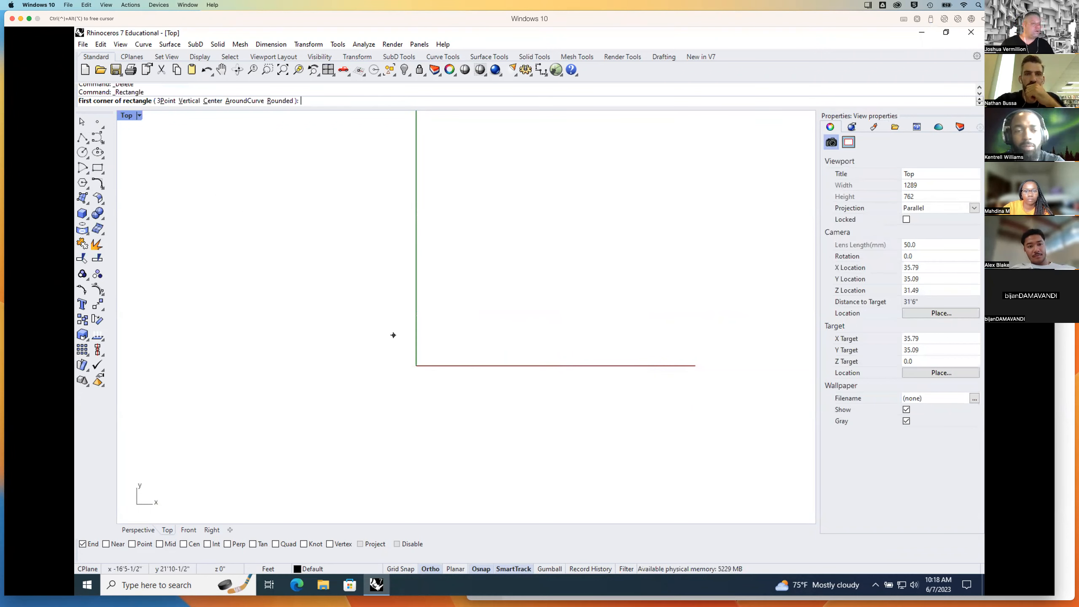
text(0,0)
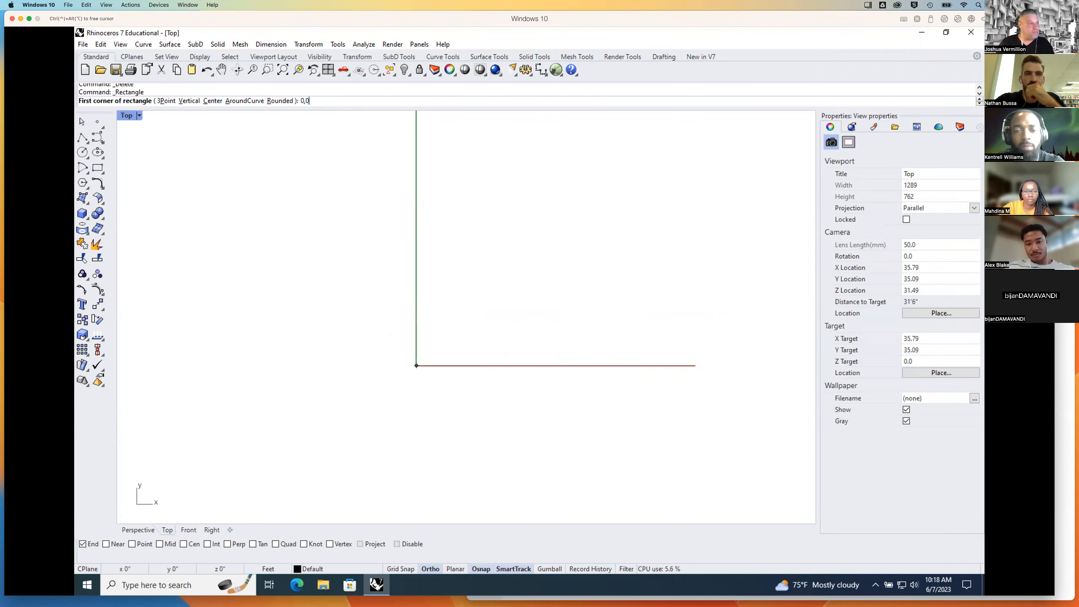
key(Return)
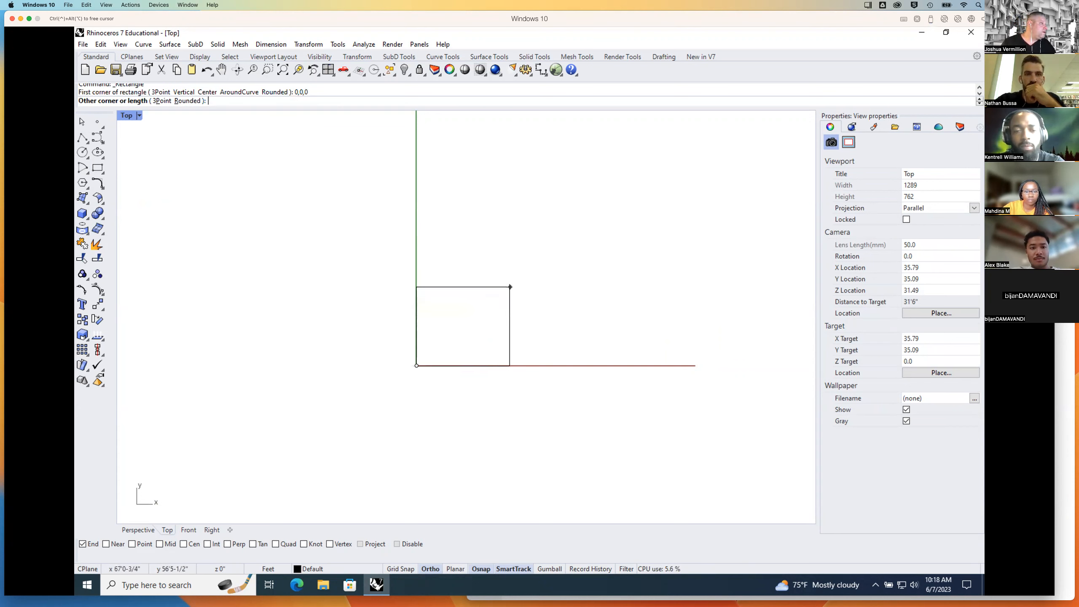
text(40,40,0)
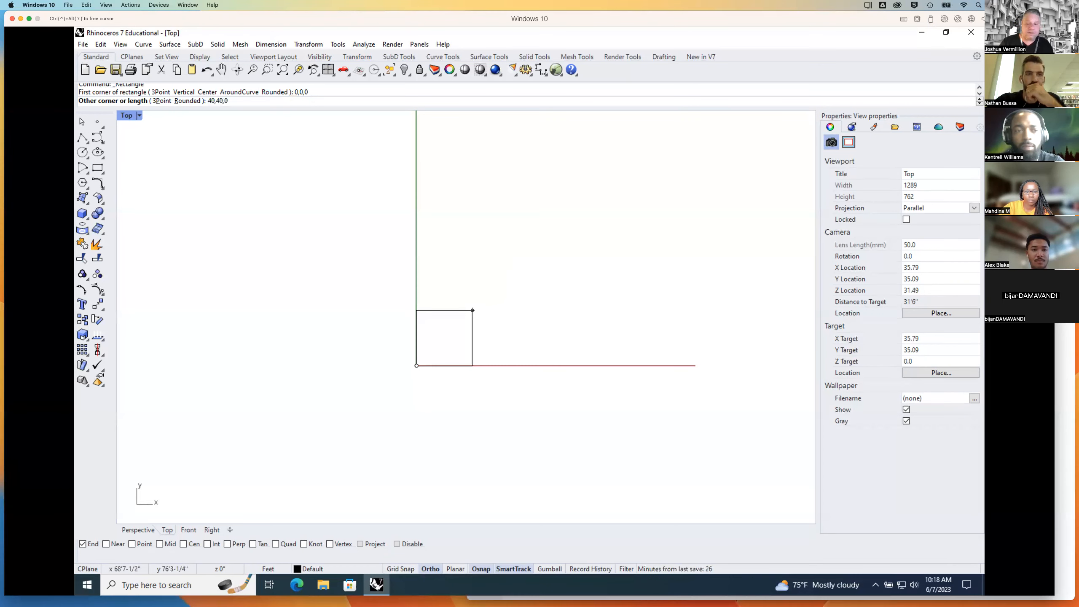
key(Return)
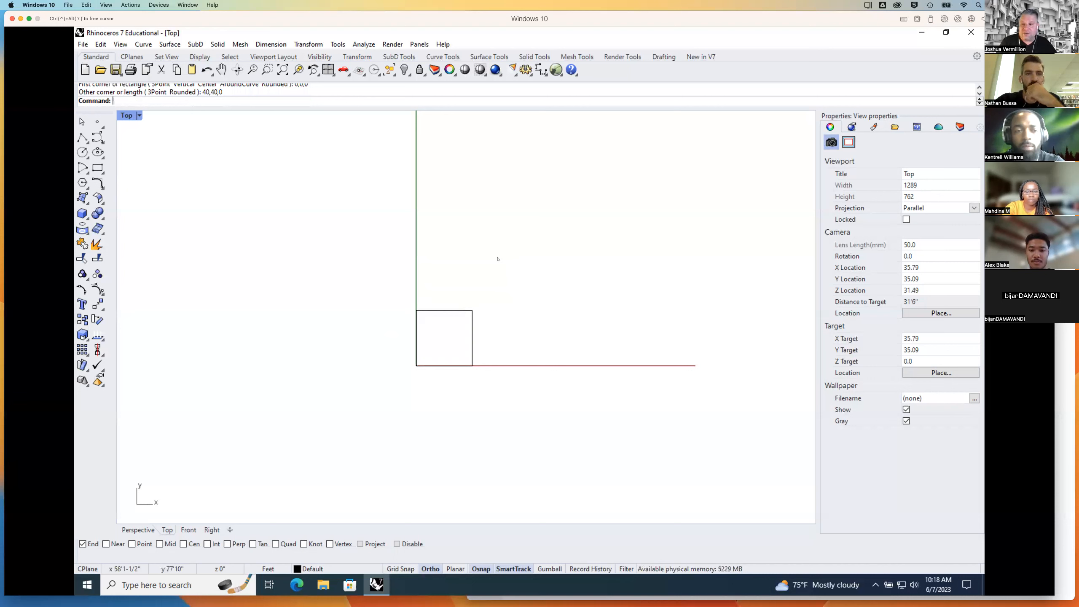
Step: Delete the 40' square and redraw it as a closed polyline with 40' sides, starting at 0,0,0
drag(482, 268, 448, 360)
key(Delete)
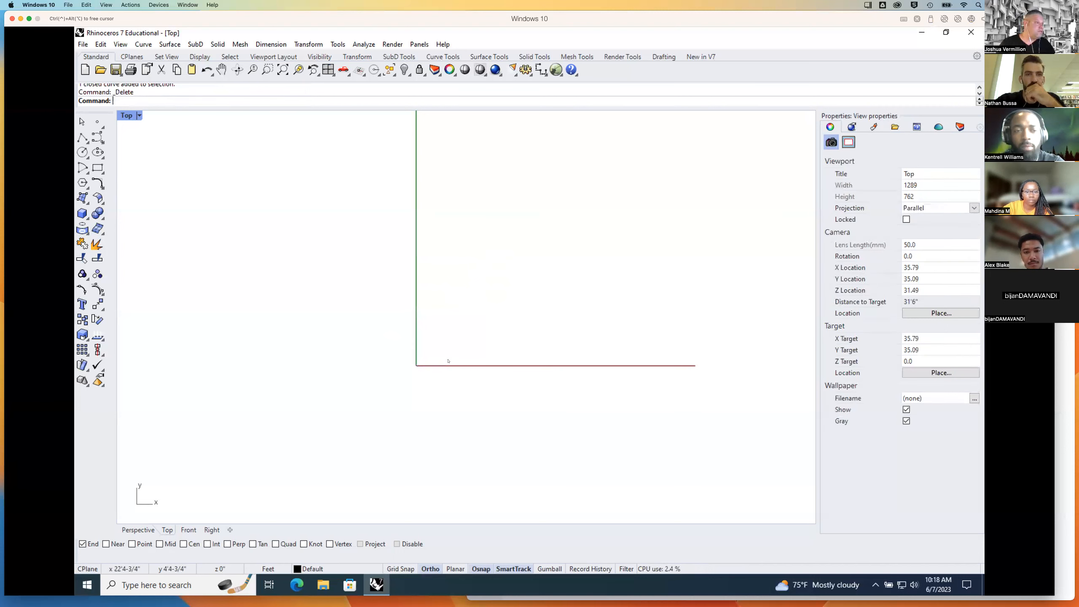
click(82, 137)
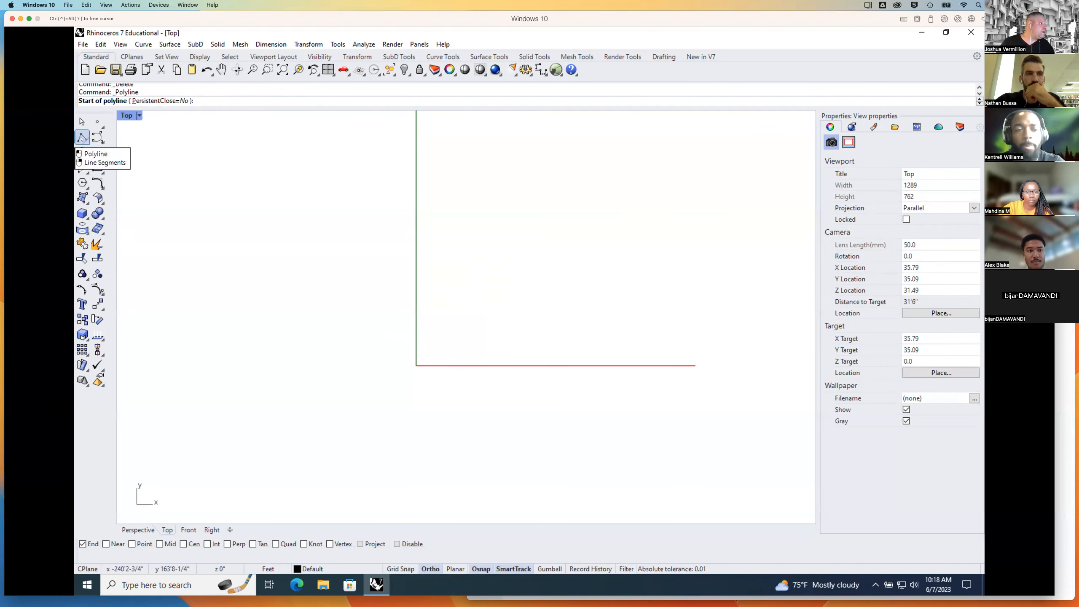
text(0,0,0)
key(Return)
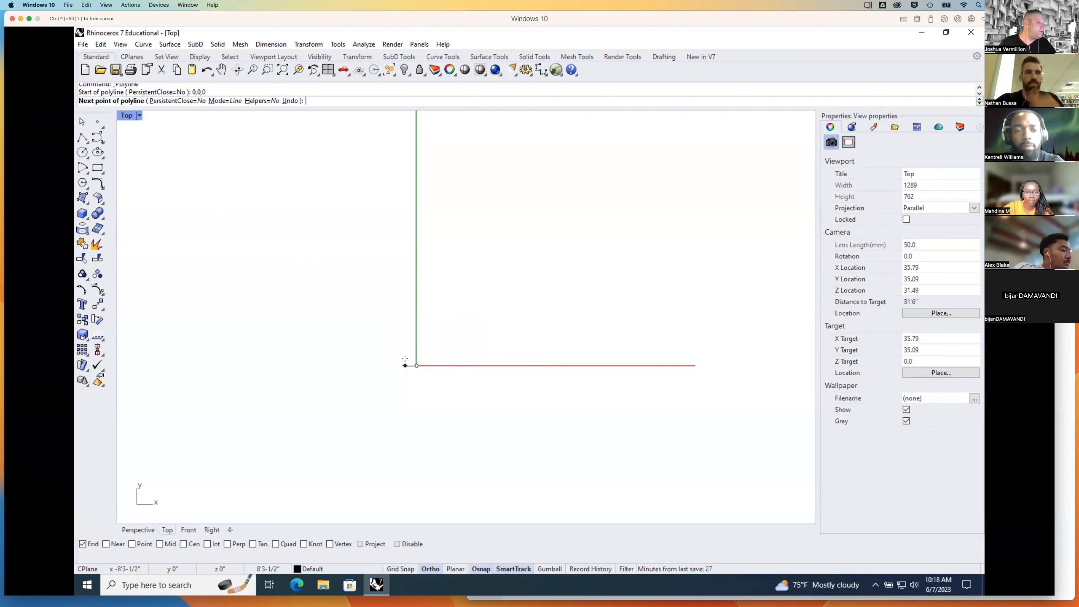
key(Return)
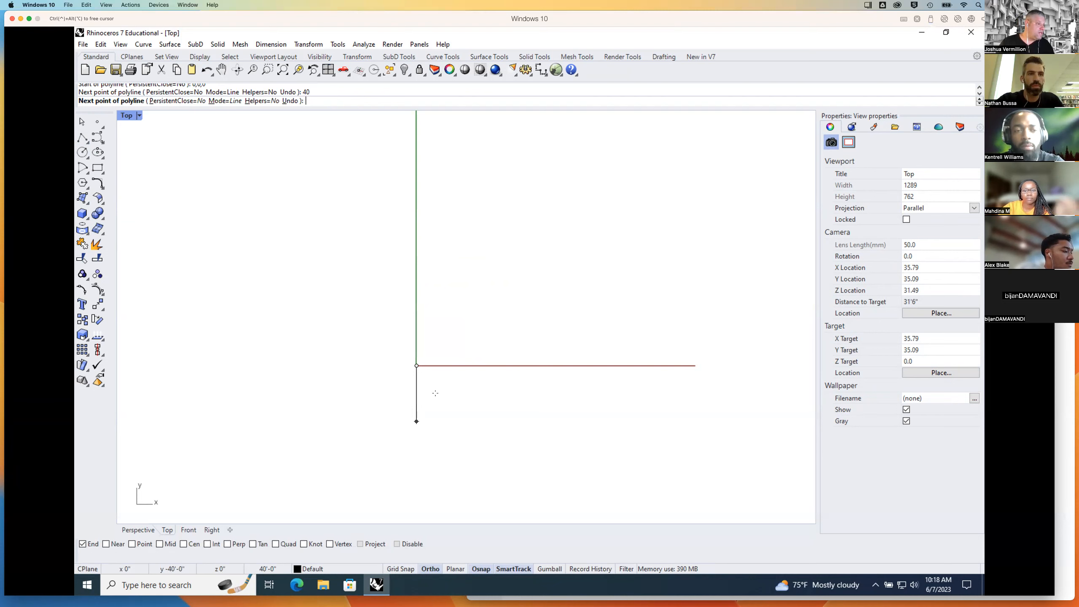
click(416, 310)
text(40)
key(Return)
click(488, 297)
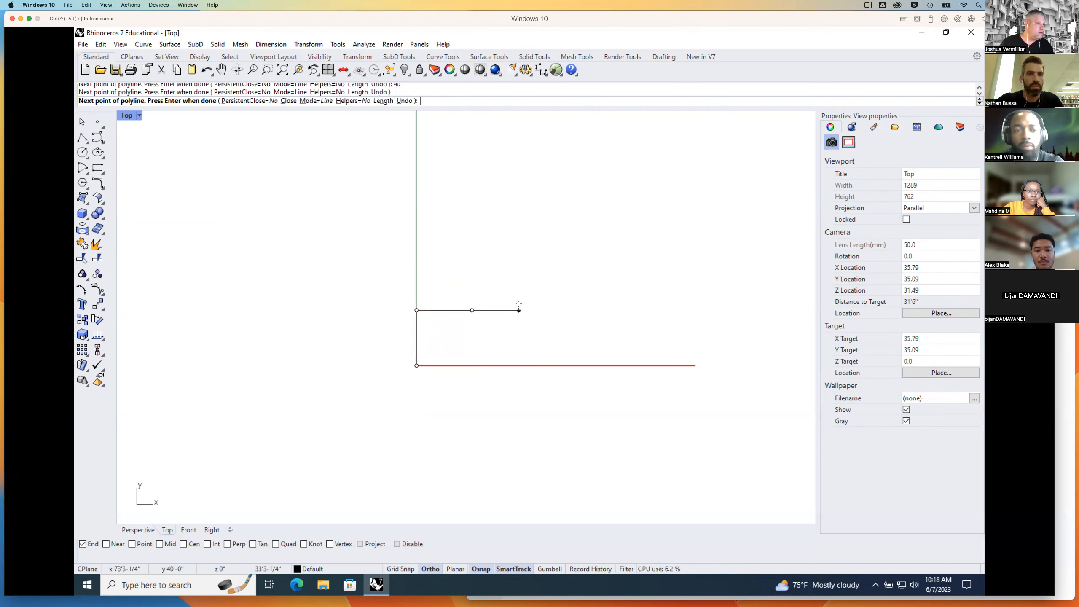
text(40)
key(Return)
click(484, 384)
text(c)
key(Return)
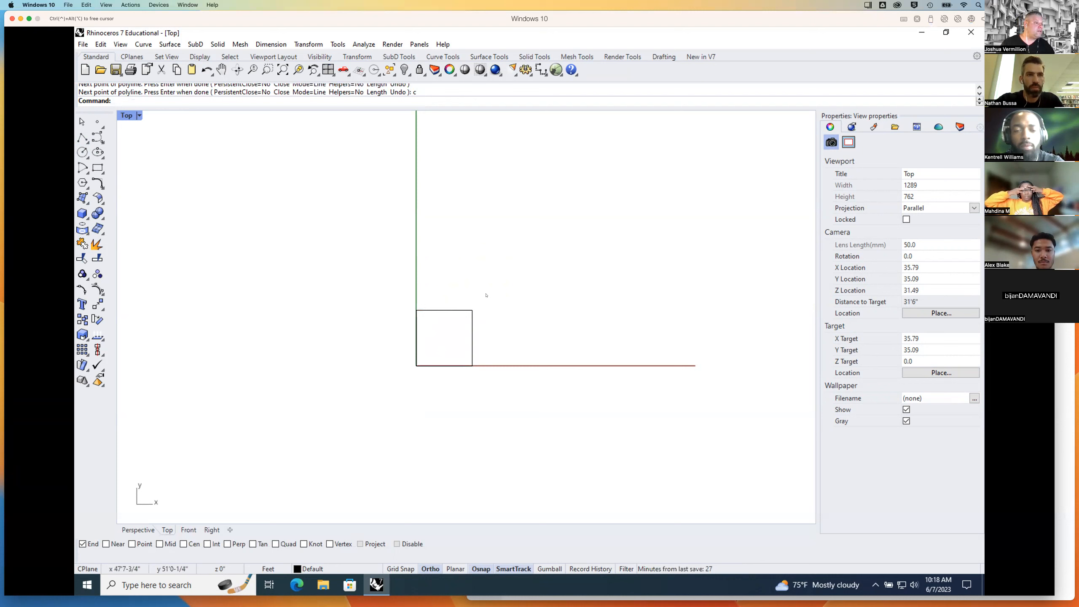
Step: Copy the square three times along the x axis, the first about 50' away, to form a row of four separate squares
text(copy)
key(Return)
click(473, 334)
key(Return)
click(474, 291)
click(543, 291)
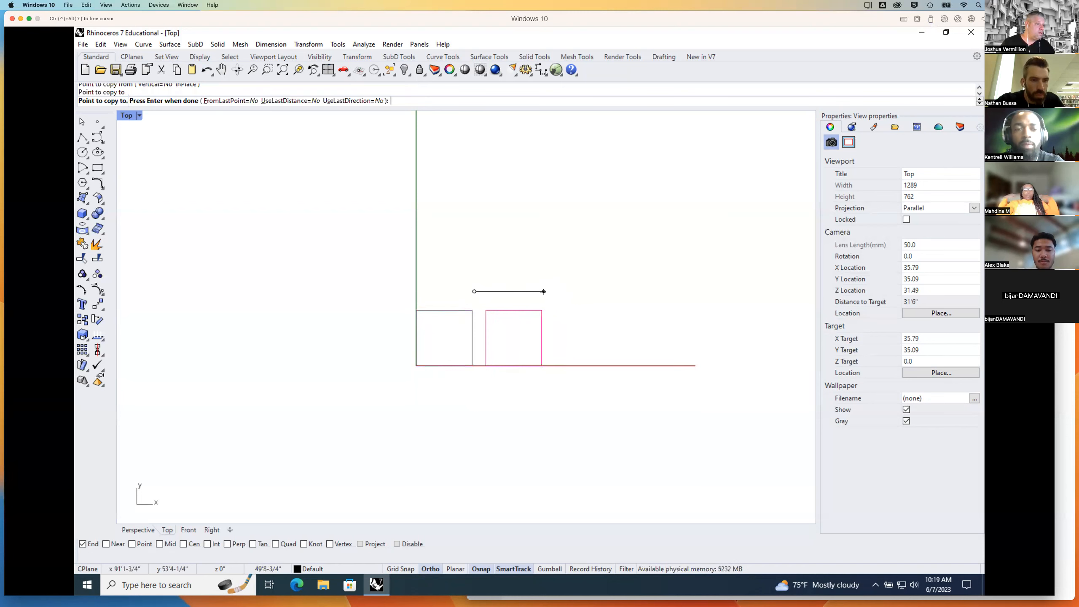
click(615, 291)
click(691, 291)
key(Return)
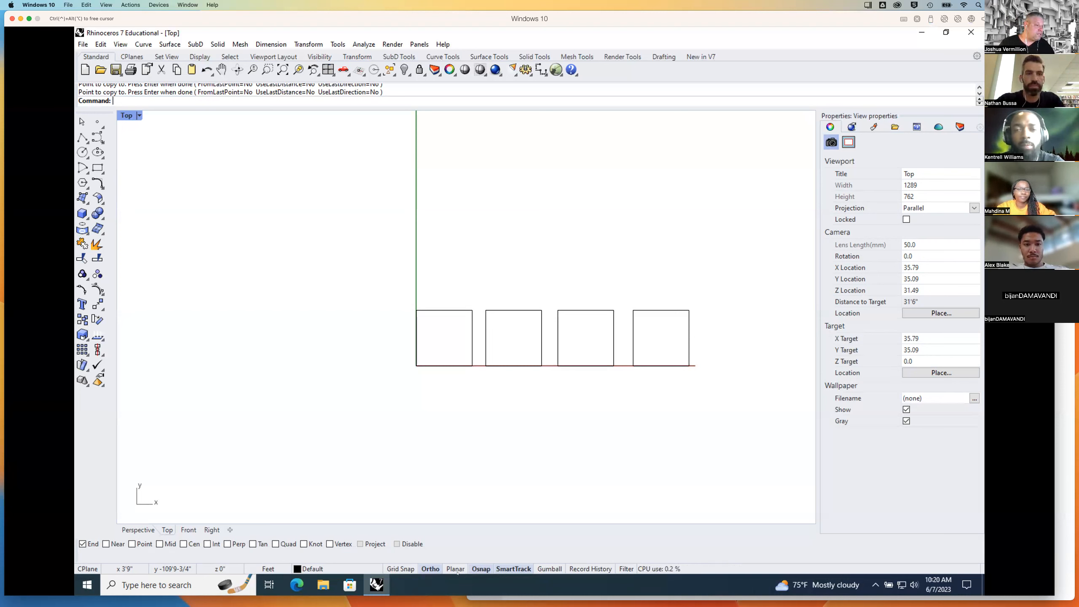
Step: Turn on Planar mode and explode all four squares into separate line segments
click(455, 569)
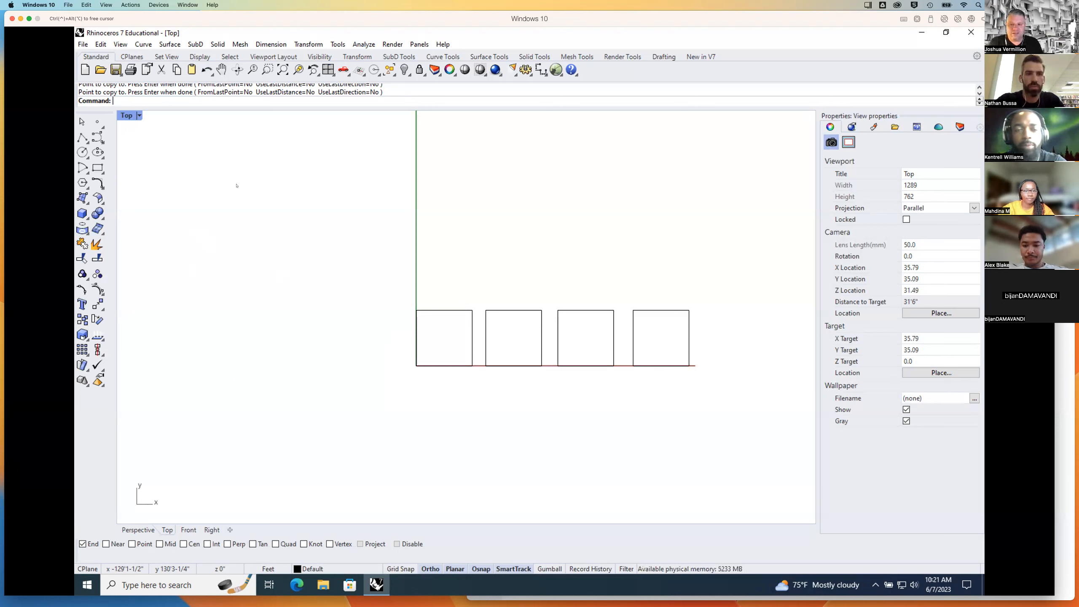
scroll(444, 336, down, 5)
scroll(444, 336, up, 5)
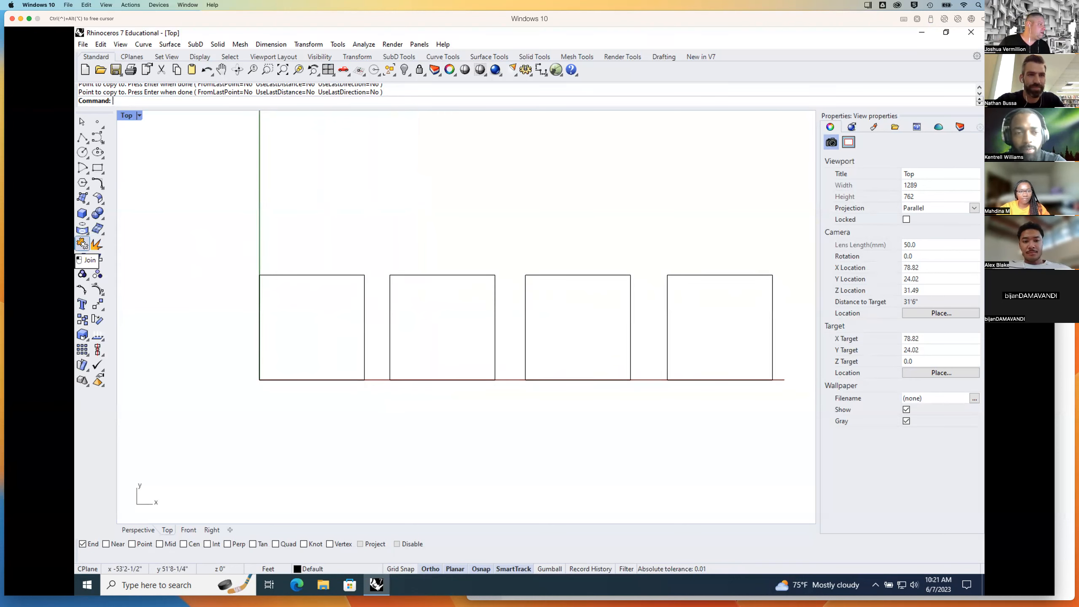
click(98, 244)
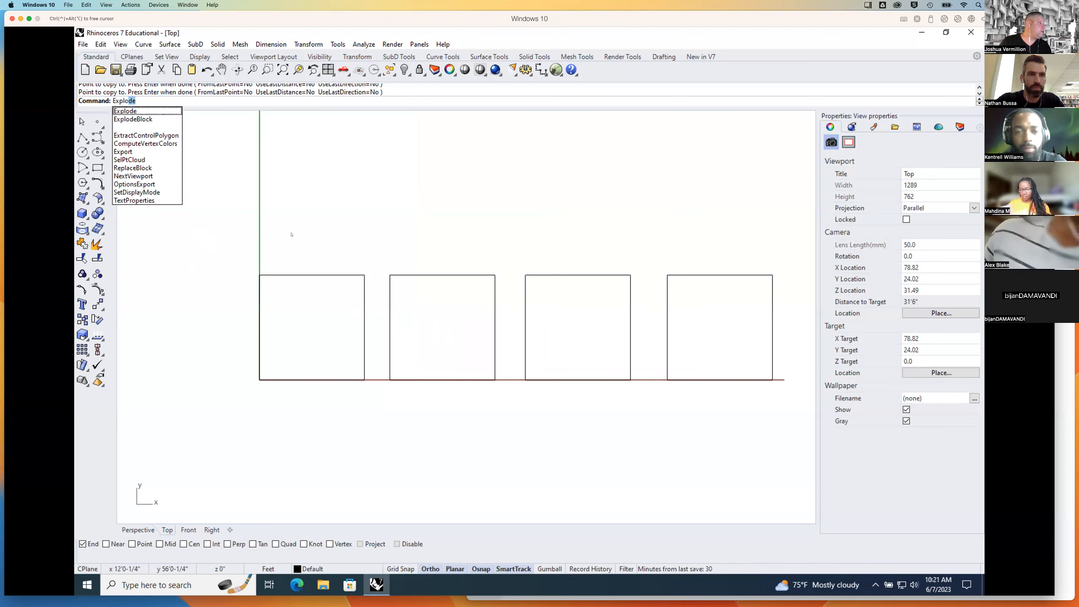
key(Return)
drag(311, 267, 295, 292)
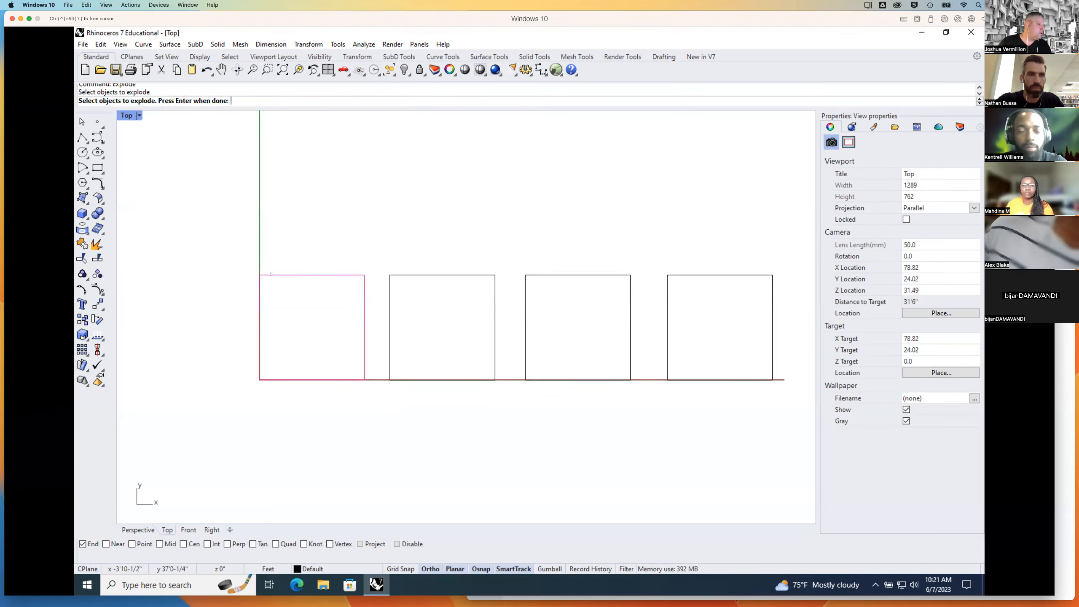
drag(470, 264, 446, 288)
drag(581, 264, 554, 281)
drag(722, 264, 698, 287)
key(Return)
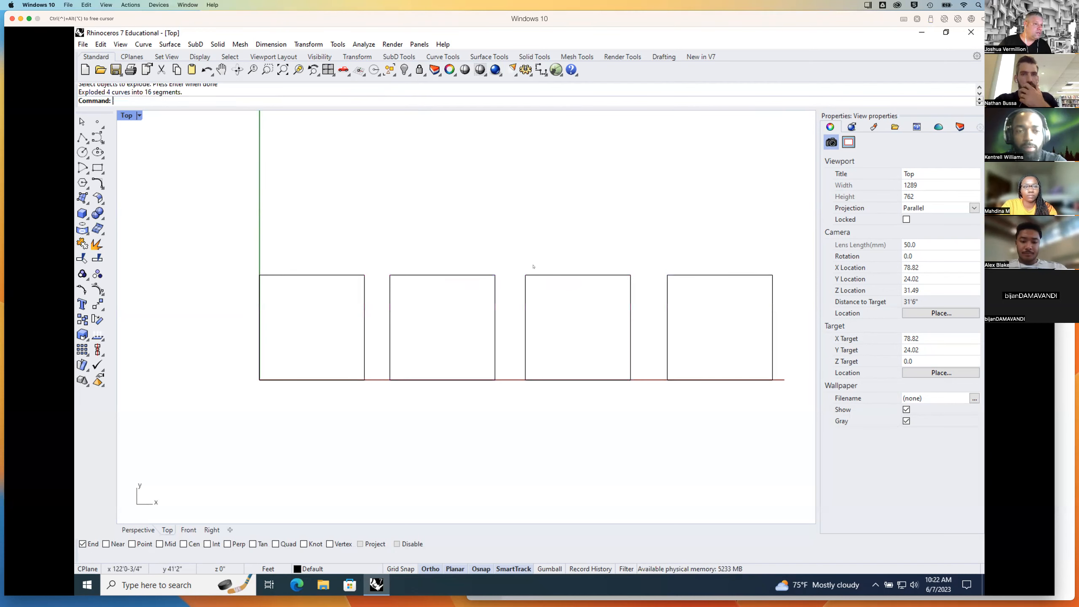
Step: Select individual edges of the first and second squares to check that they are separate curves
click(337, 276)
click(261, 333)
click(314, 381)
click(365, 354)
click(391, 313)
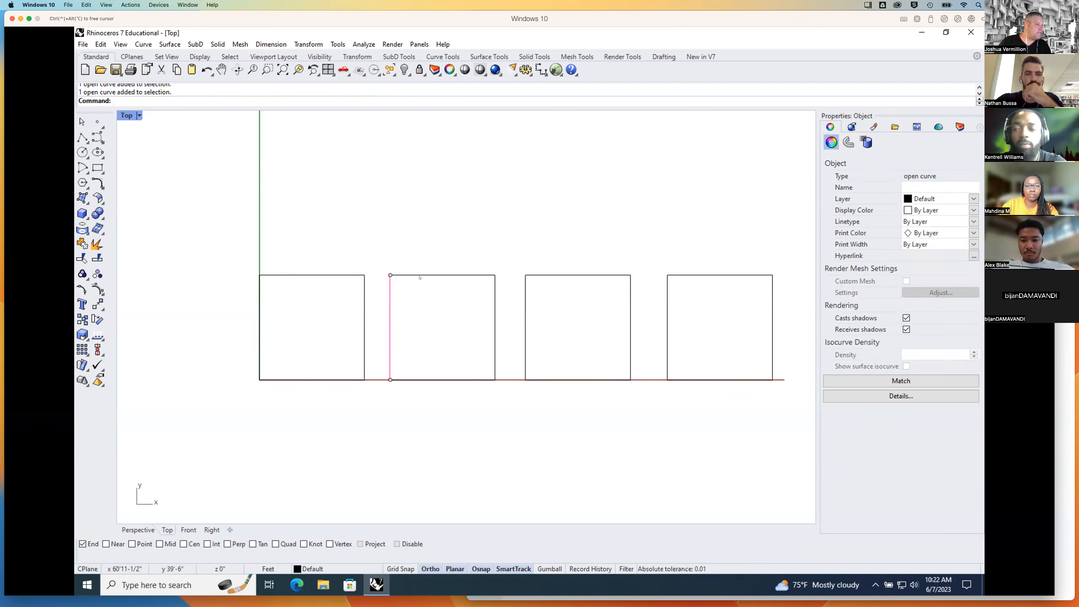
click(457, 260)
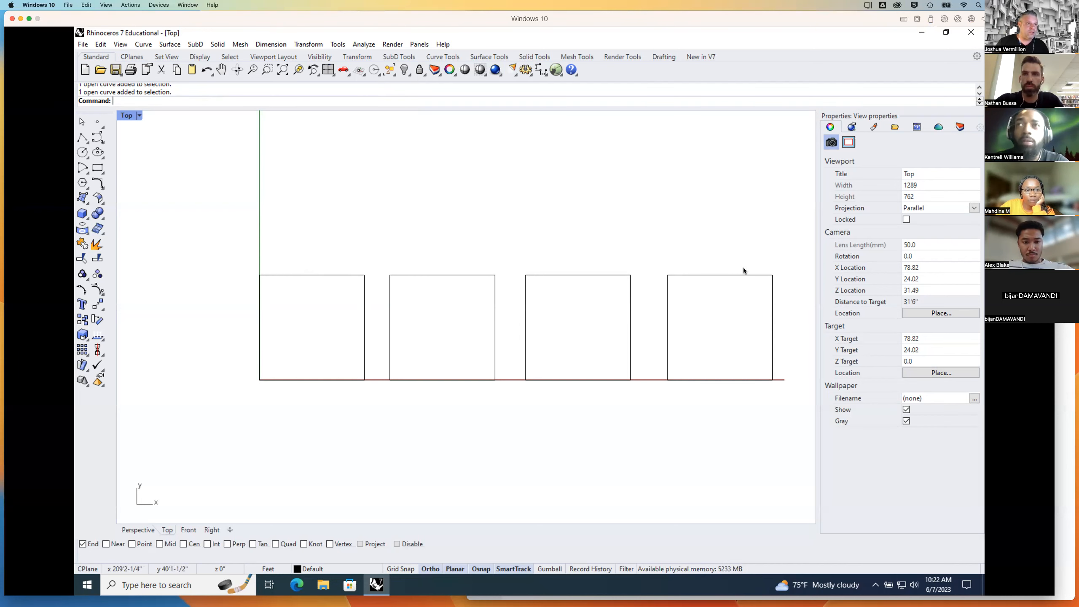
Step: Check the Project 1 template diagram in Chrome, and in Rhino copy the first square's upper edge 4' downward
key(super+Tab)
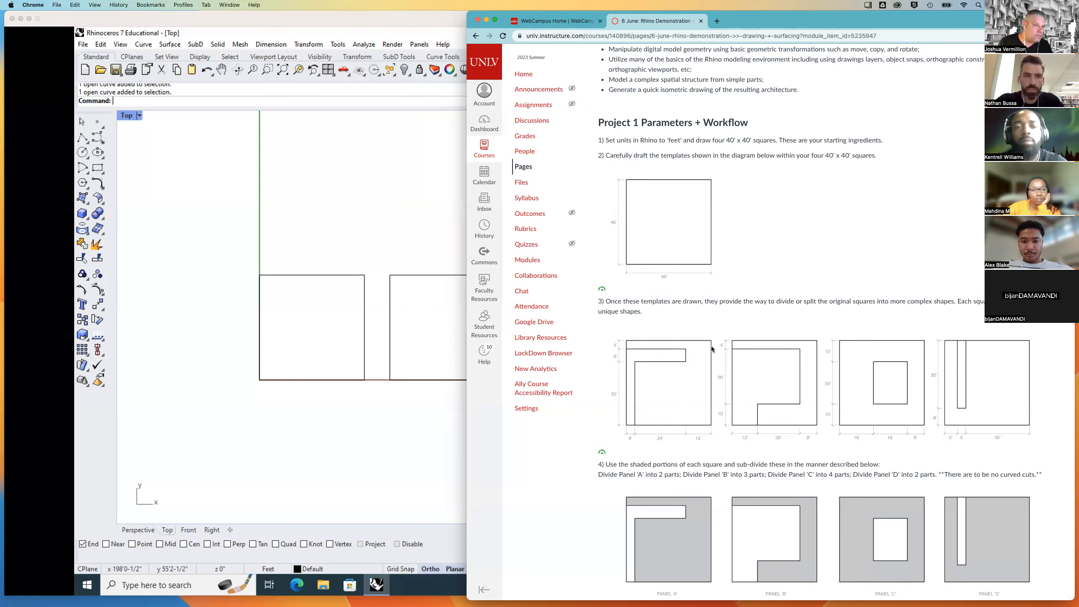
click(375, 221)
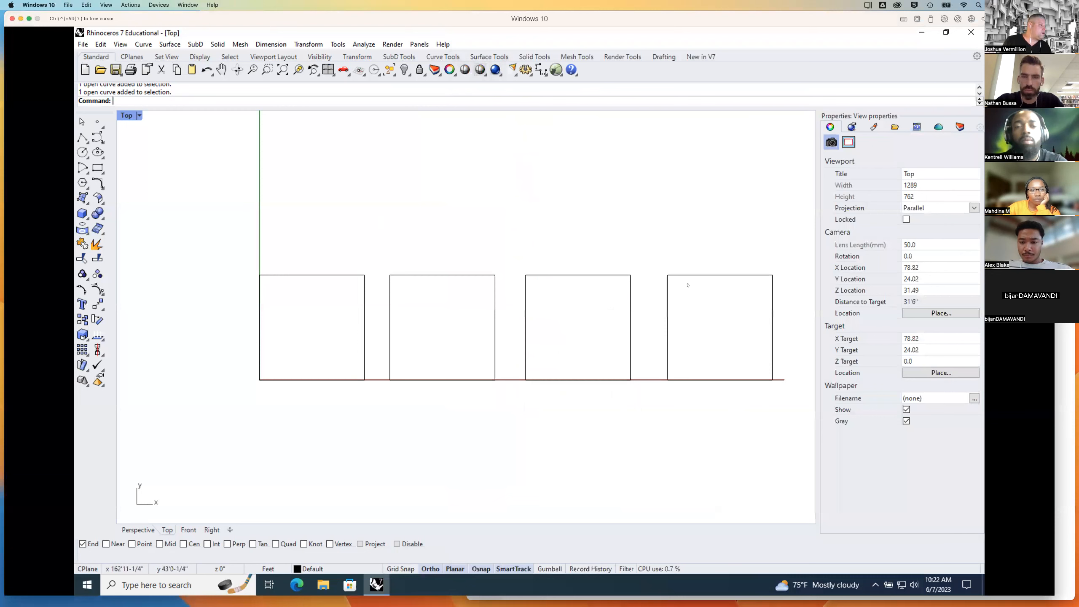
text(Copy)
key(Return)
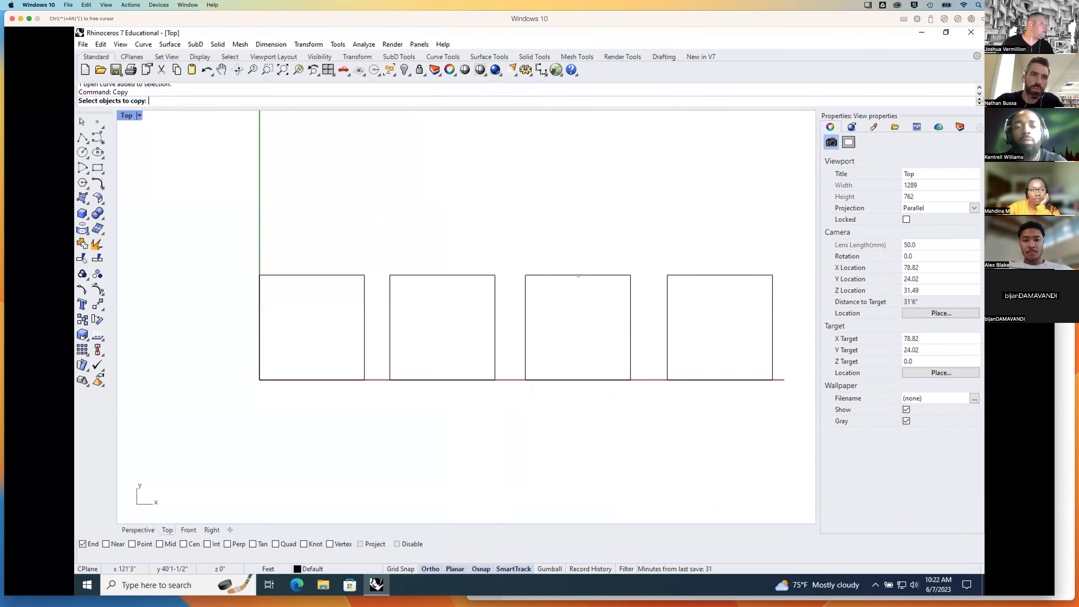
key(Return)
click(344, 277)
key(Return)
click(242, 276)
text(4)
key(Return)
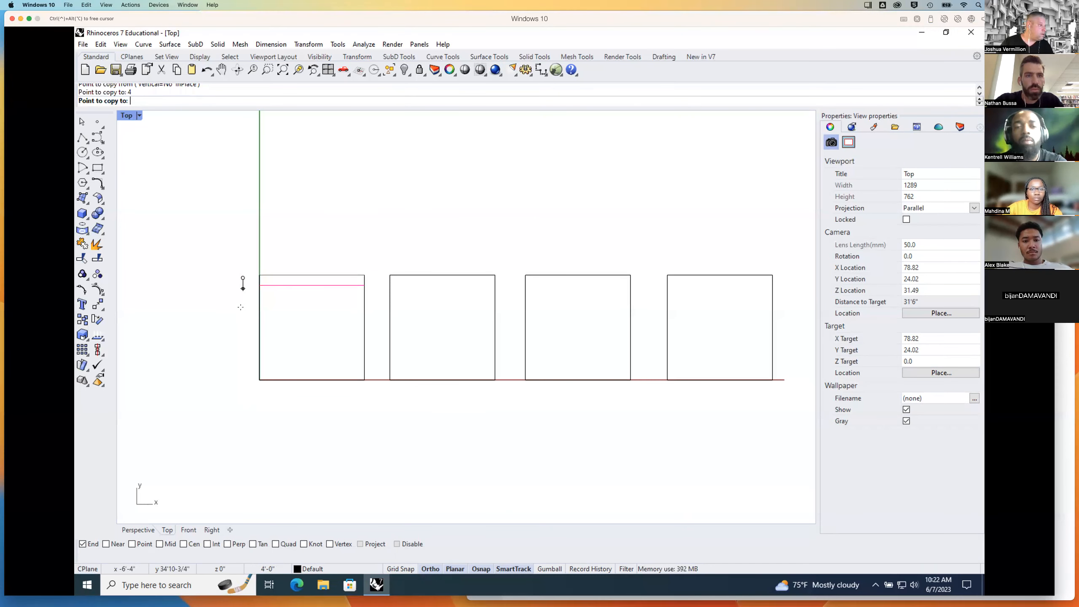
key(Return)
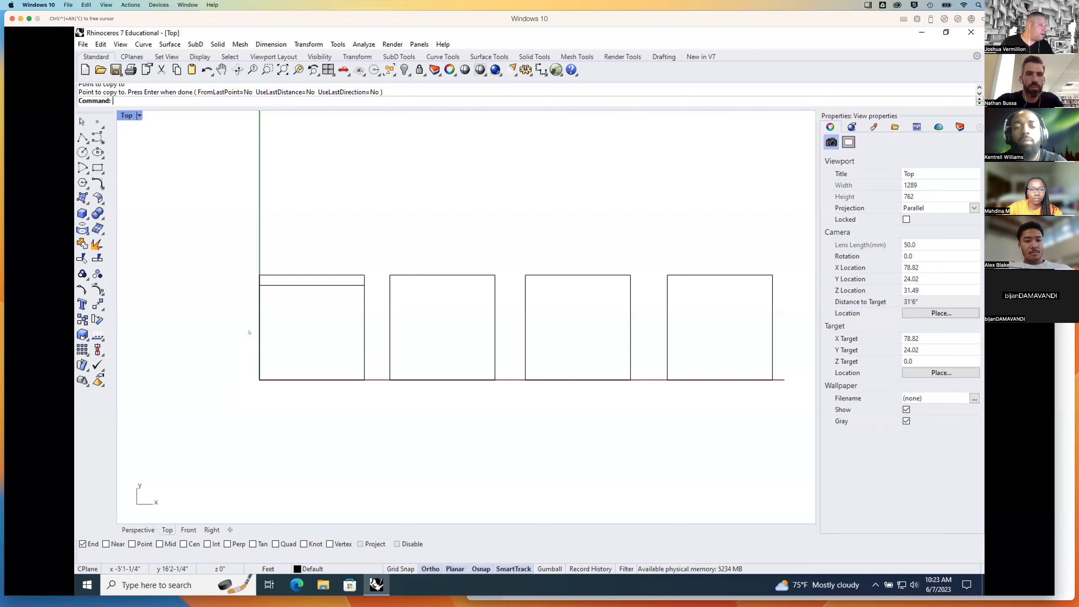
Step: Copy the first square's new inner horizontal line 6' downward
key(Return)
click(286, 285)
key(Return)
click(224, 285)
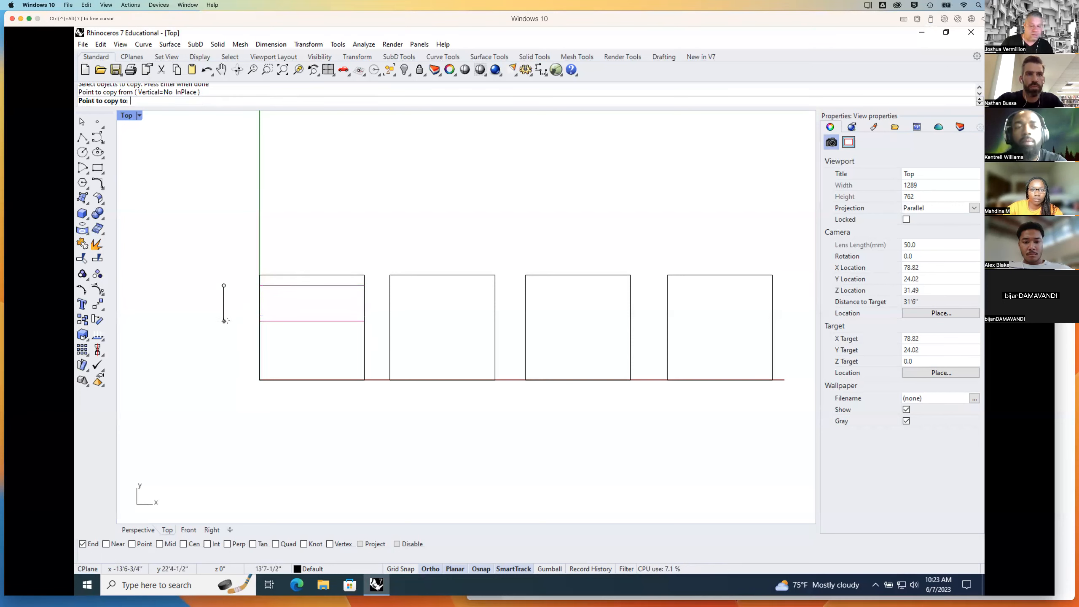
text(6)
key(Return)
key(Return)
Step: Copy the second square's upper edge 4' downward
key(Return)
click(413, 275)
key(Return)
click(404, 284)
text(4')
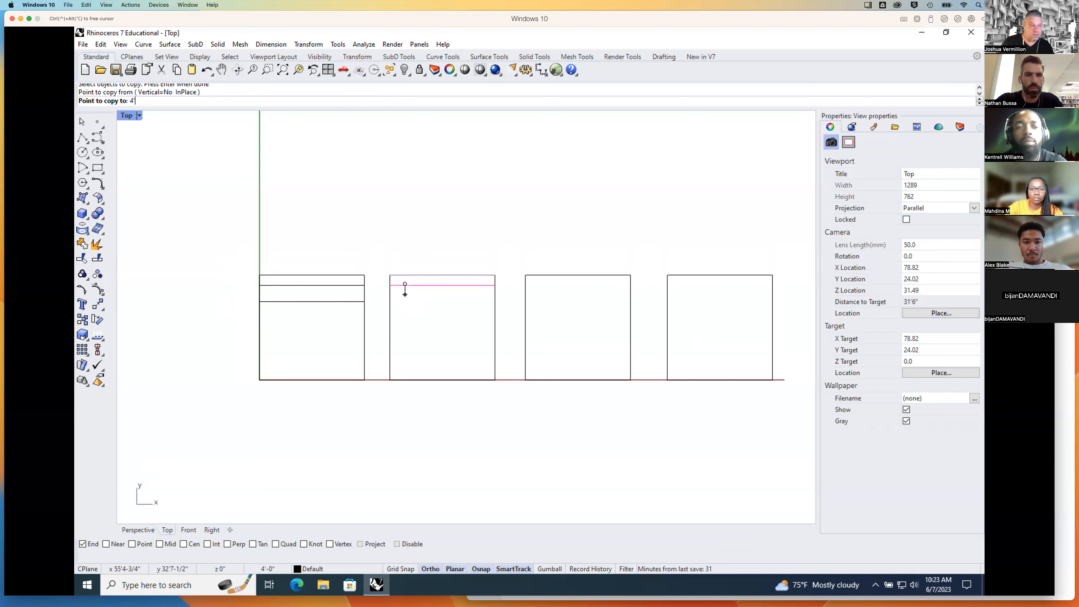
key(Return)
key(Return)
Step: Copy the second square's inner horizontal line 26' downward
key(Return)
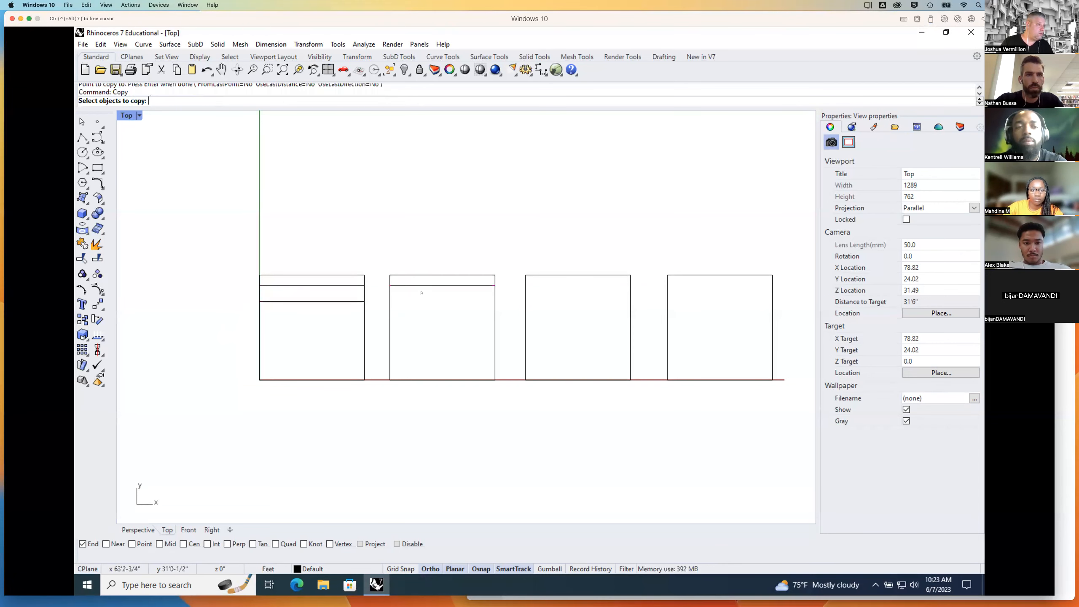
click(418, 285)
key(Return)
click(419, 307)
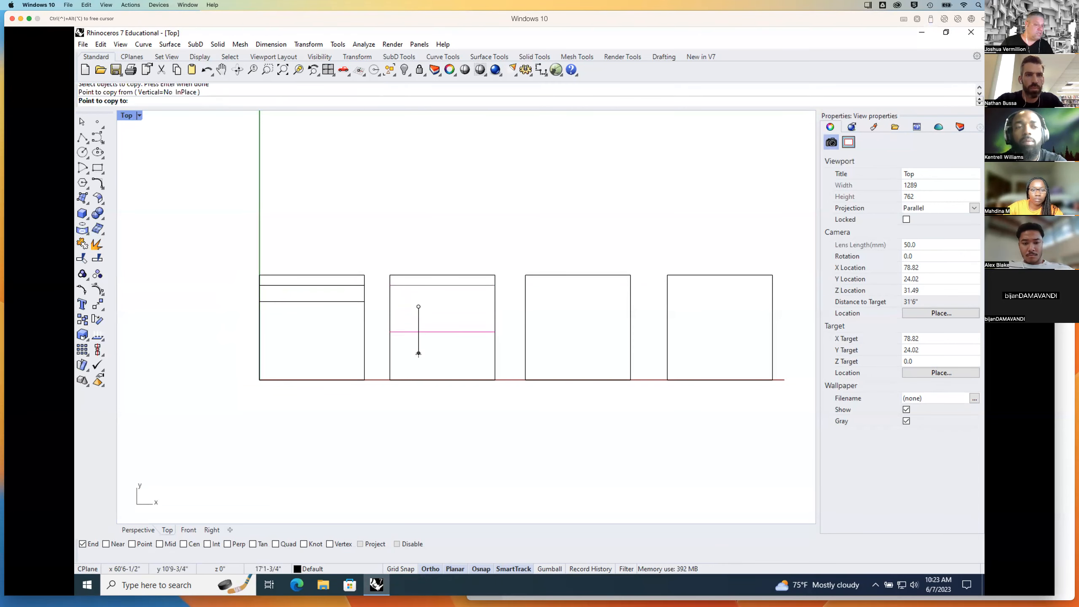
text(26)
key(Return)
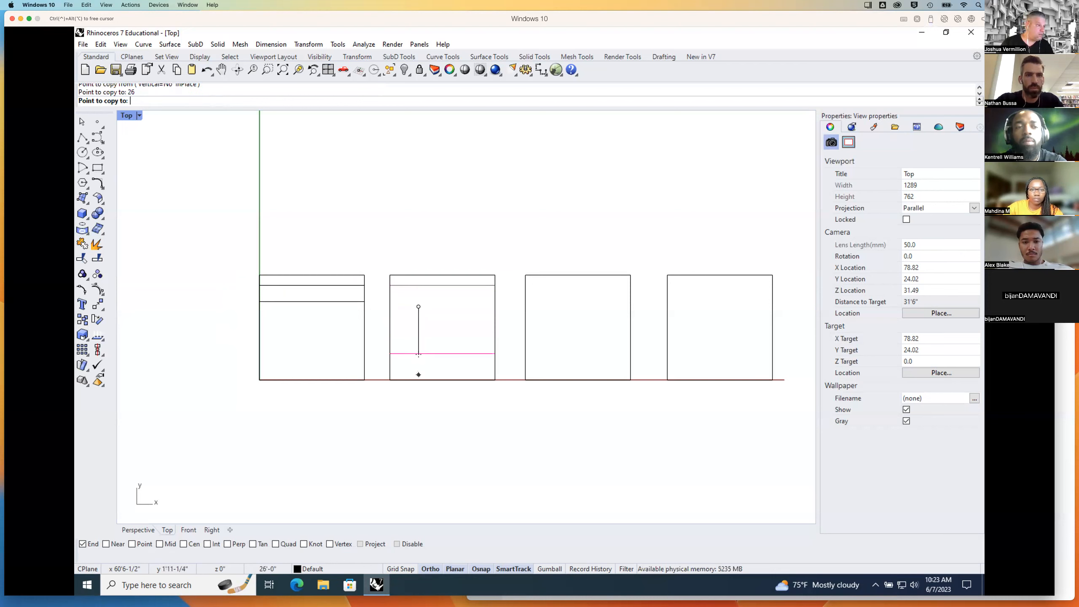
click(414, 402)
key(Return)
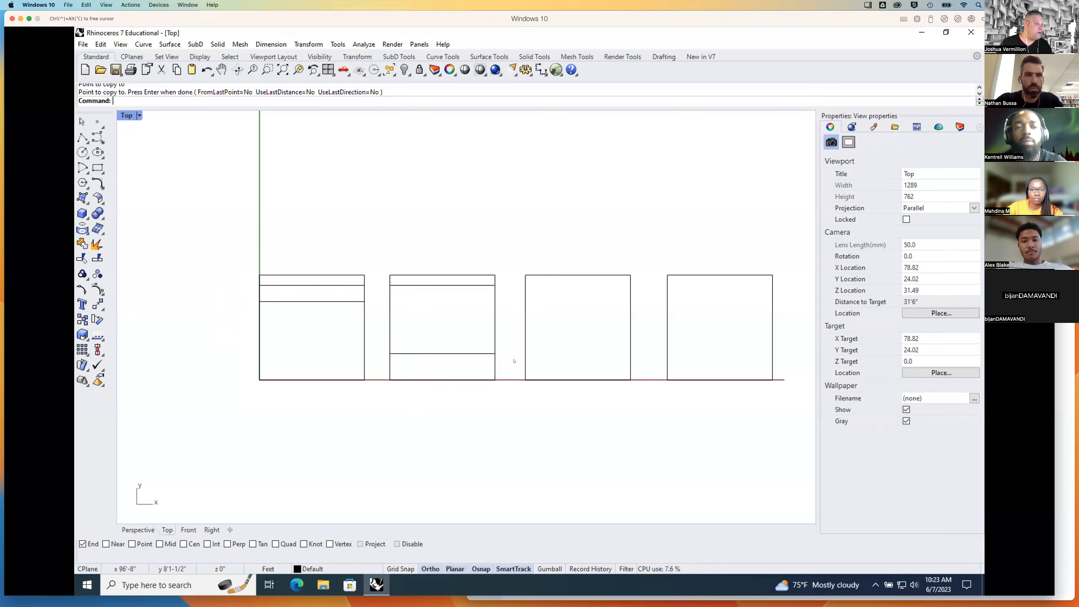
Step: Copy the third square's upper edge 10' downward
key(Return)
click(588, 275)
key(Return)
click(586, 305)
text(10)
key(Return)
key(Return)
Step: Copy the third square's lower edge 10' upward
click(585, 378)
key(Return)
click(586, 366)
text(1)
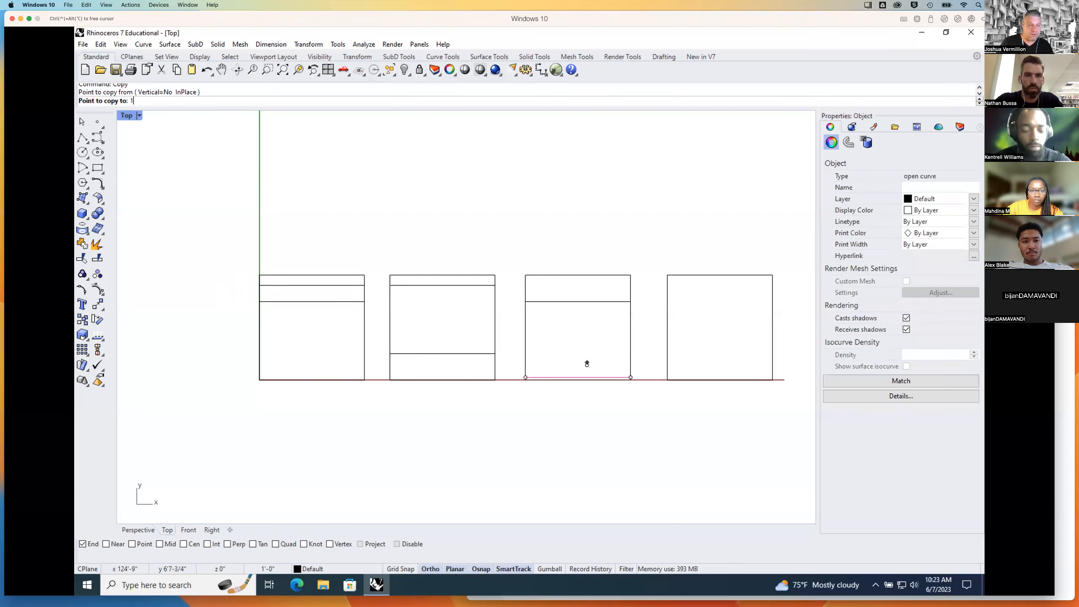
text(0)
key(Return)
key(Return)
click(648, 317)
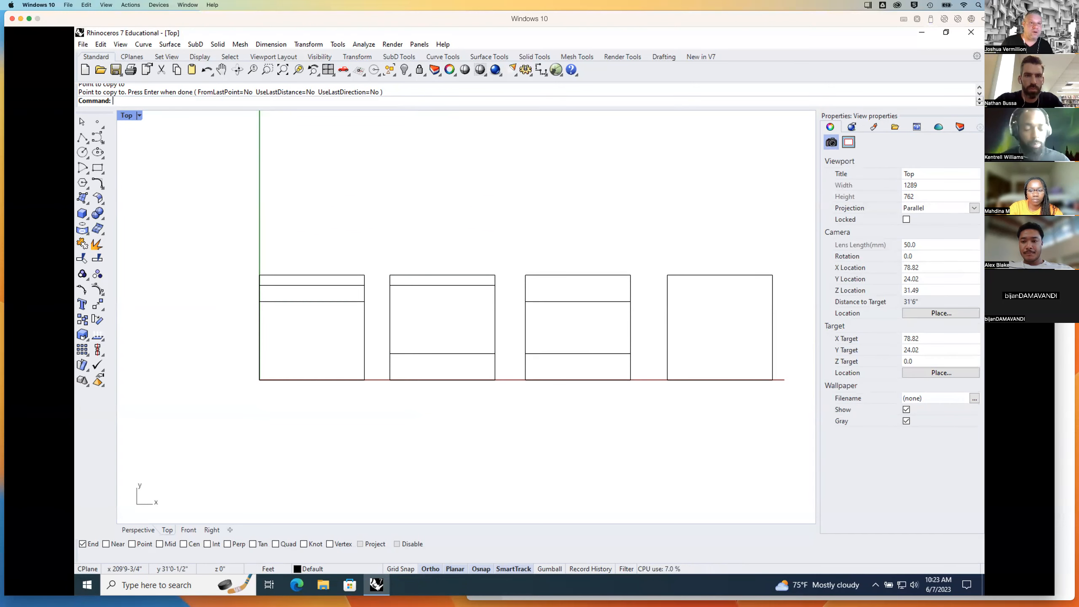
Step: Check Panel D's dimensions on the Project 1 page in Chrome, and in Rhino copy the fourth square's lower edge 8' upward
key(super+Tab)
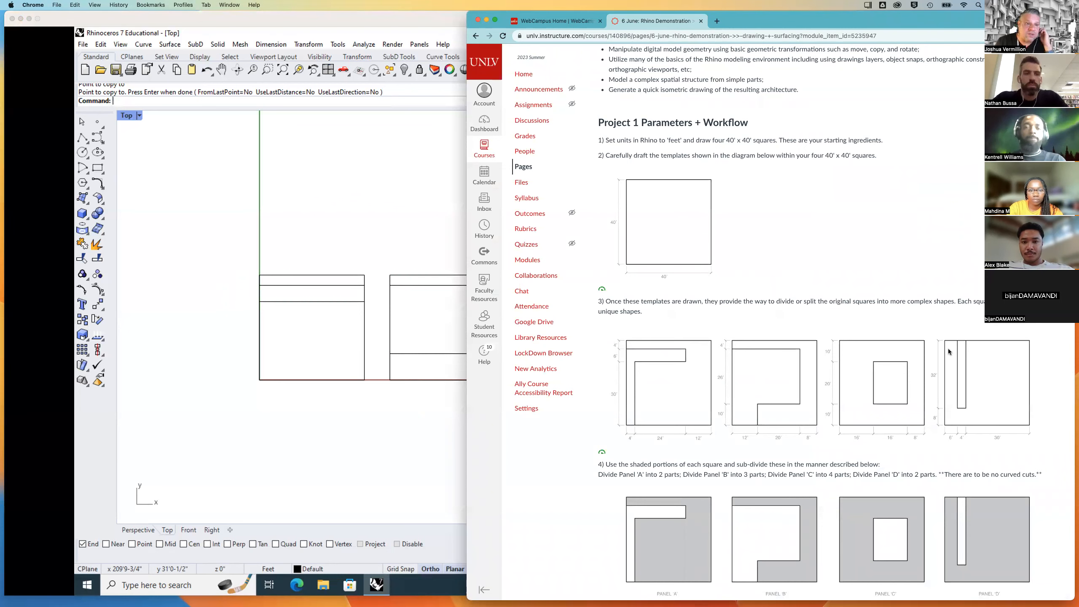
click(397, 493)
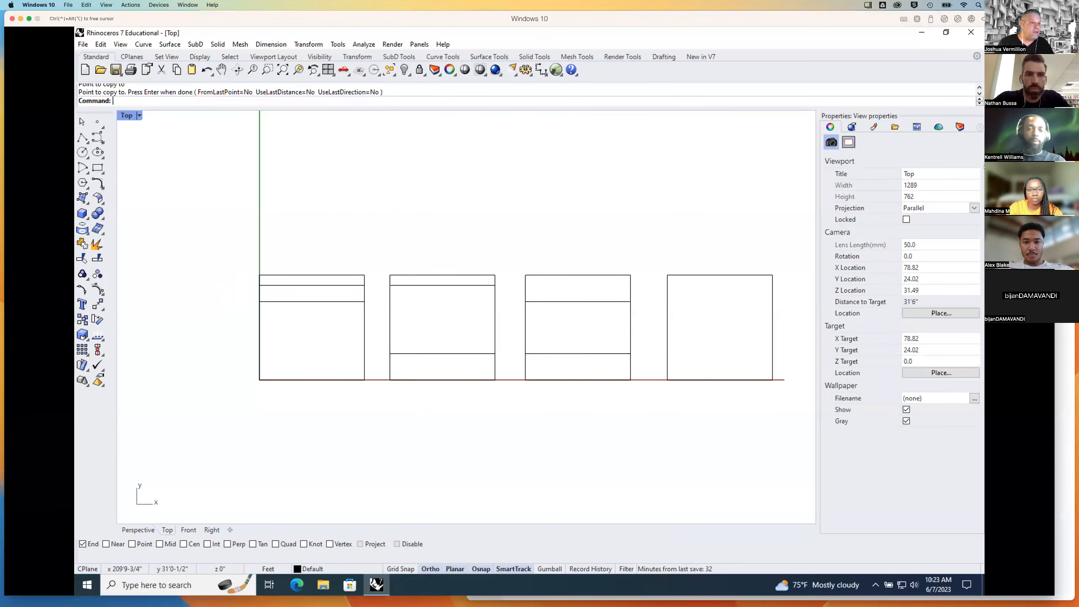
text(Cop)
key(Return)
click(708, 380)
key(Return)
click(711, 364)
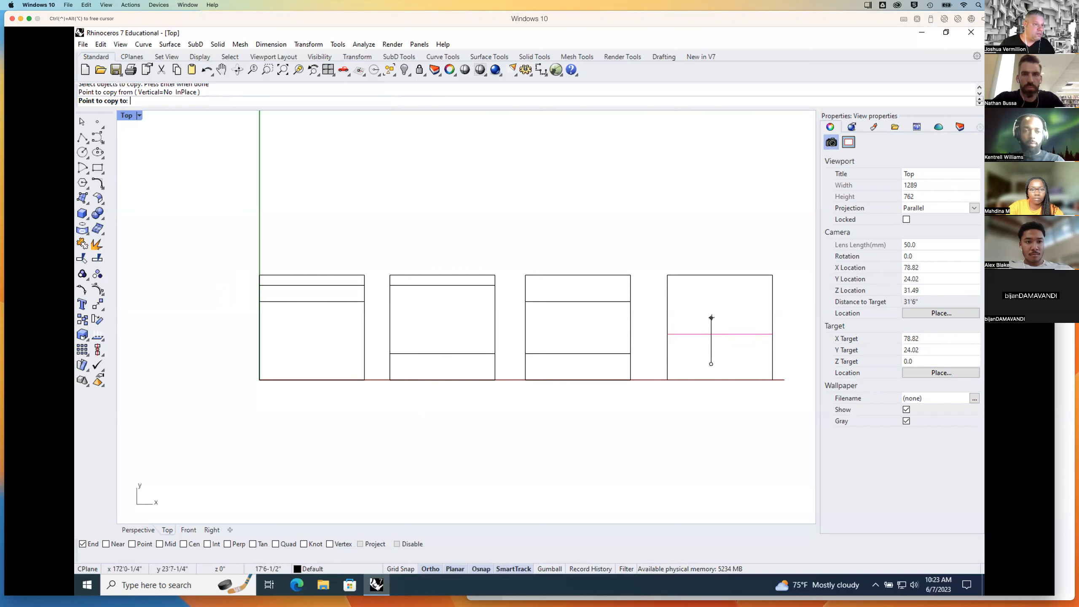
text(8)
key(Return)
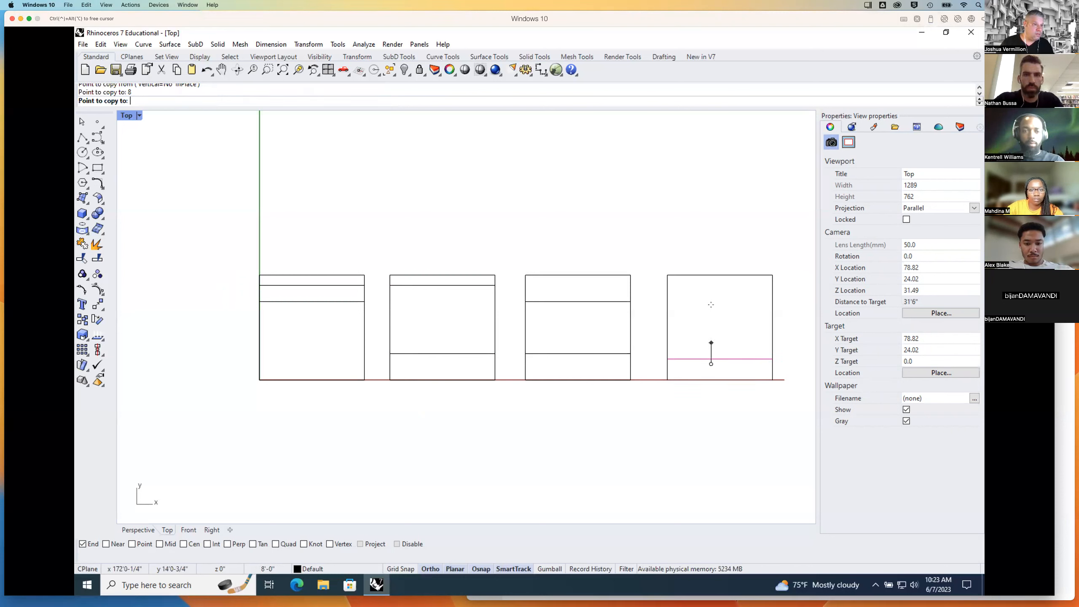
key(Return)
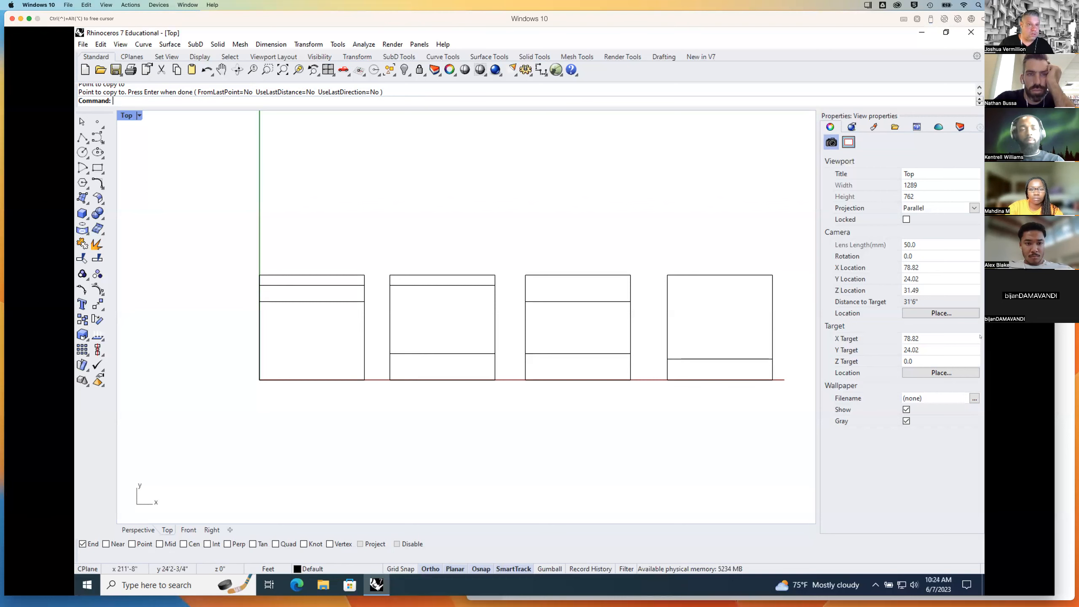
Step: Check Panel A's dimensions on the Project 1 page in Chrome, and in Rhino copy the first square's left edge 4' to the right
click(1062, 335)
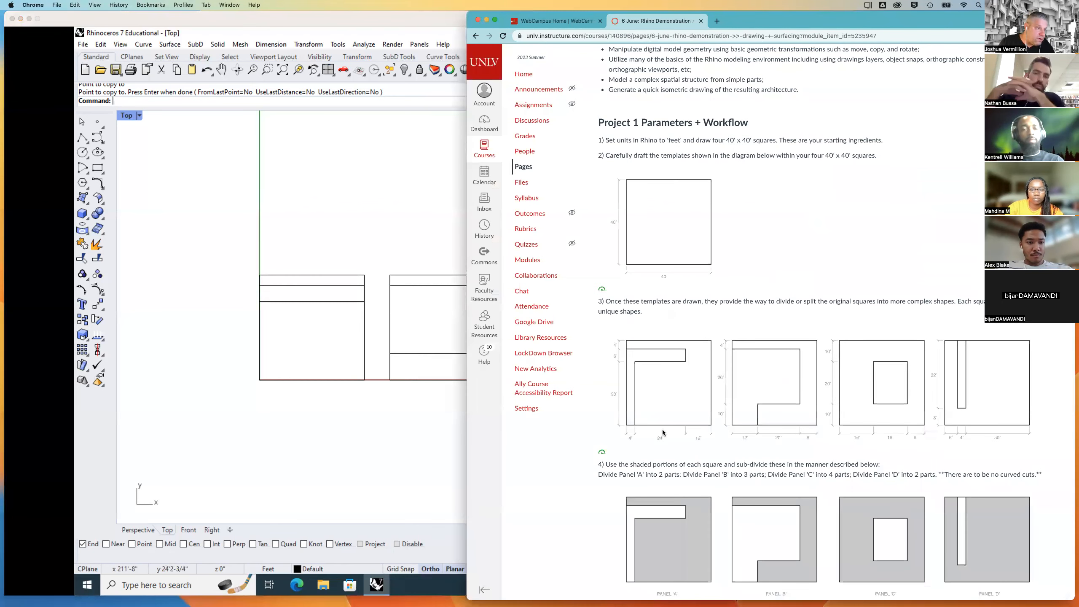
click(395, 445)
text(copy)
key(Return)
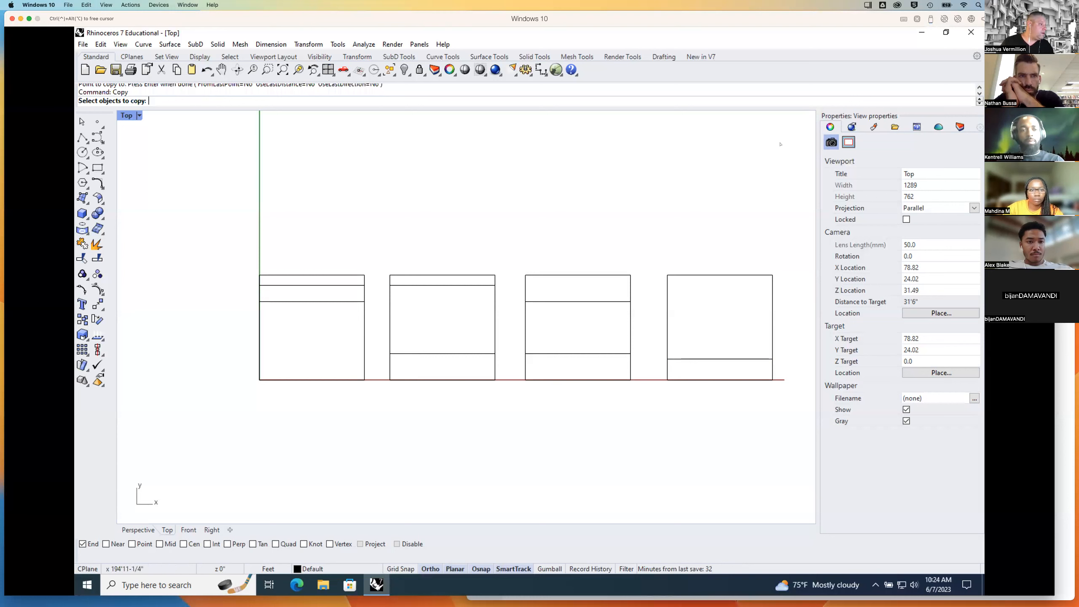
click(260, 338)
key(Return)
click(280, 342)
text(4)
key(Return)
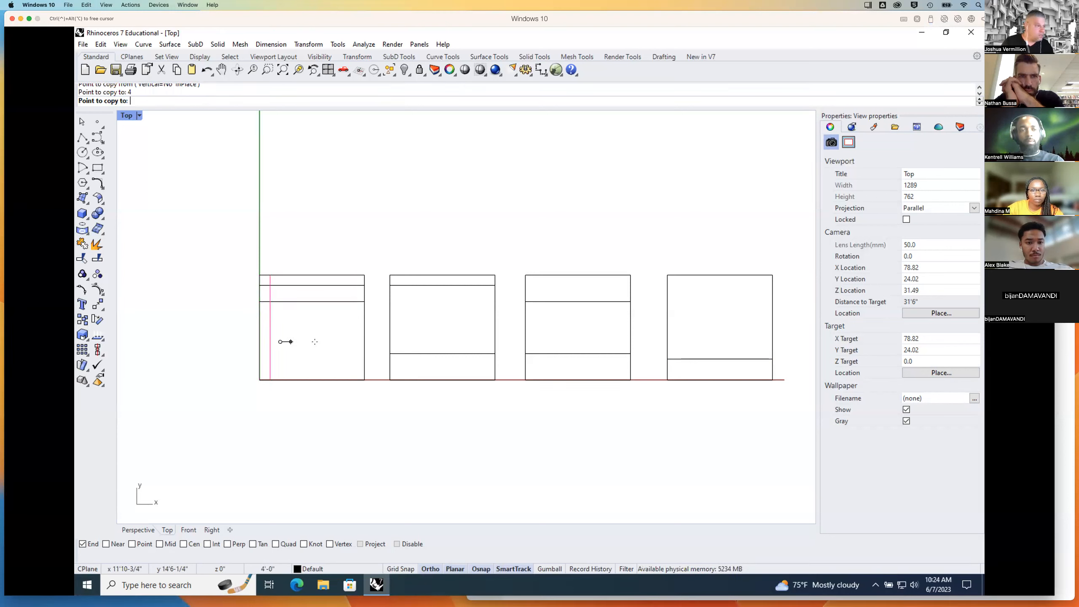
click(322, 343)
key(Return)
Step: Copy the first square's inner vertical line 24' to the right
key(Return)
click(270, 344)
key(Return)
click(284, 345)
text(24)
key(Return)
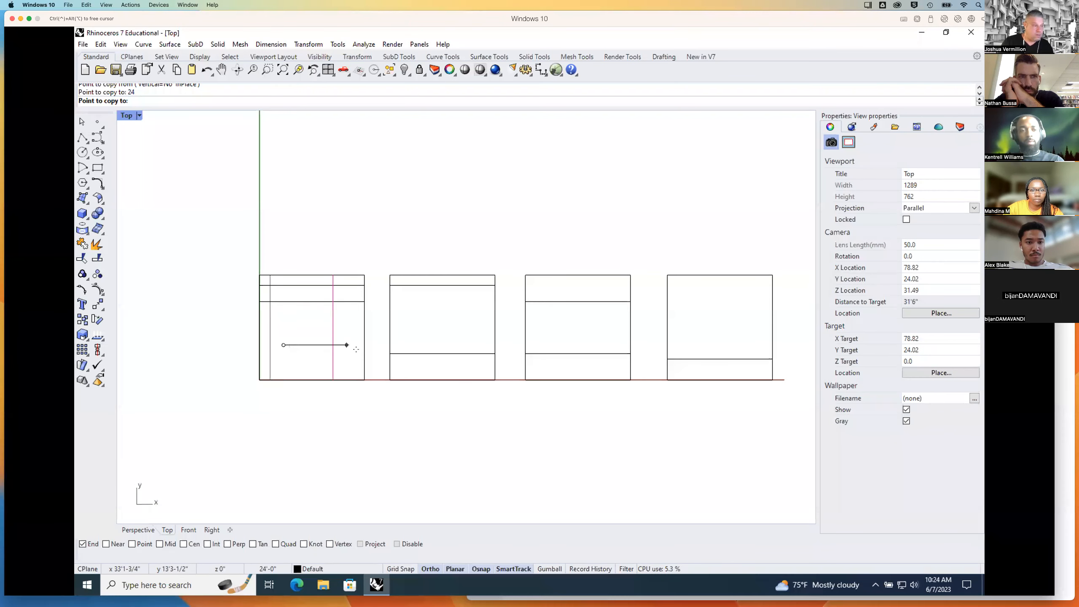
click(361, 352)
key(Return)
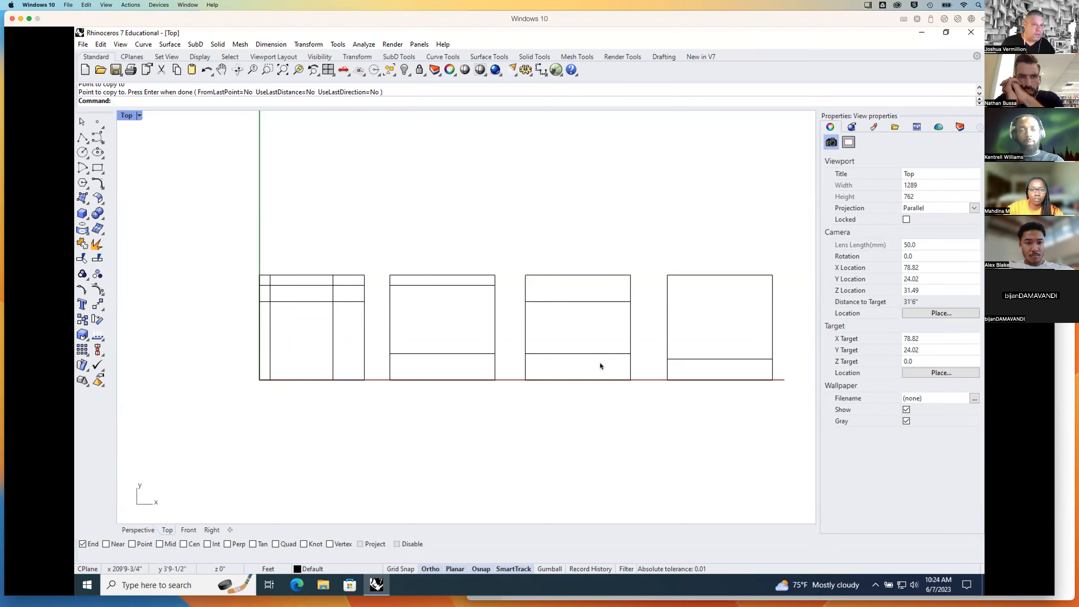
Step: Check Panel B's dimensions on the Project 1 page in Chrome, and in Rhino copy the second square's left edge 12' to the right
key(super+Tab)
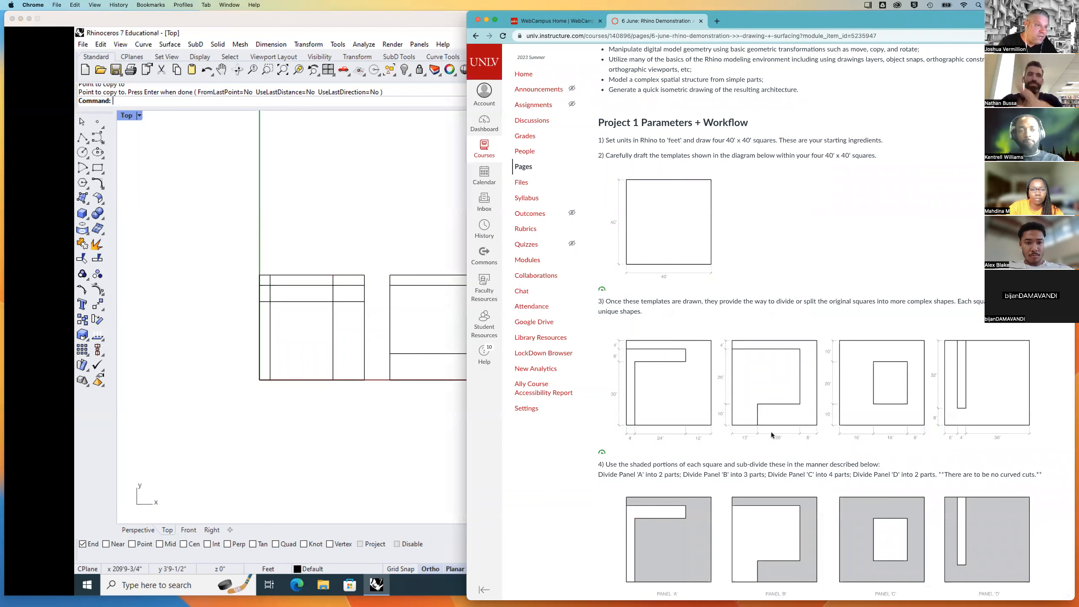
click(311, 451)
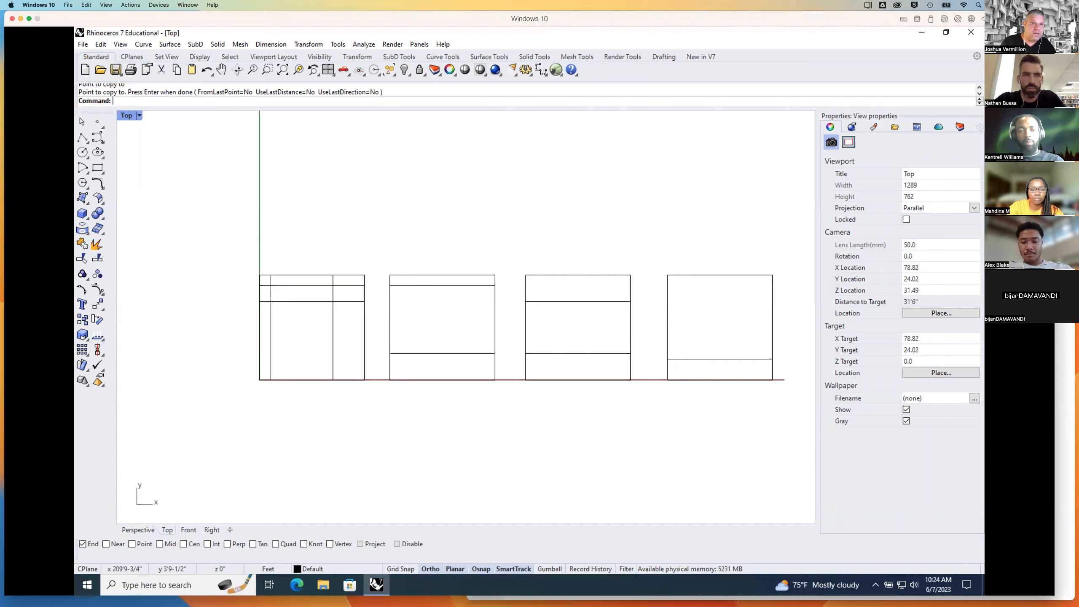
key(super+Tab)
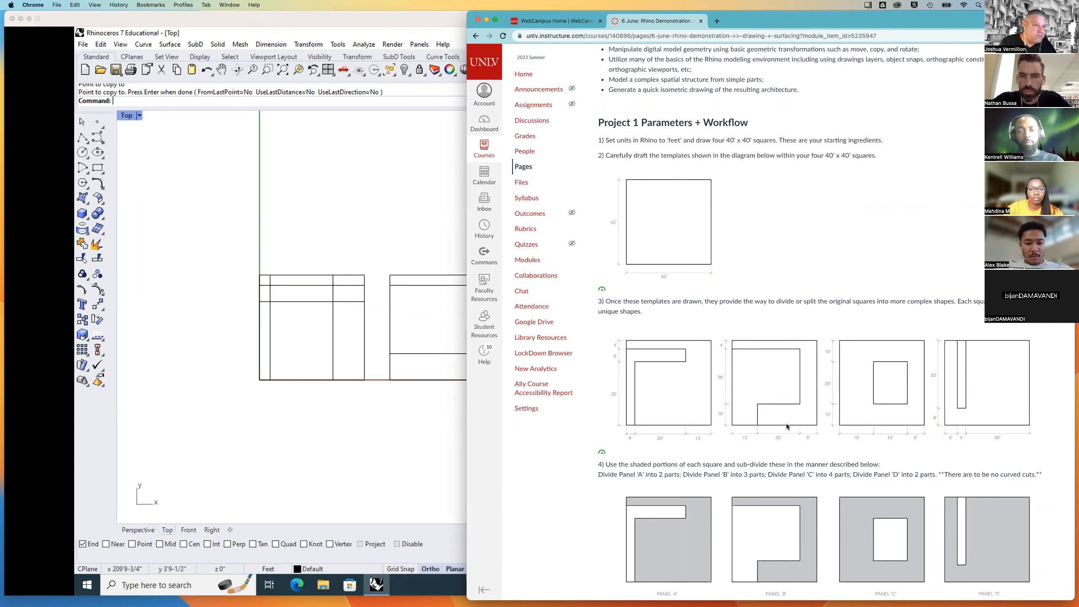
click(399, 441)
text(Cop)
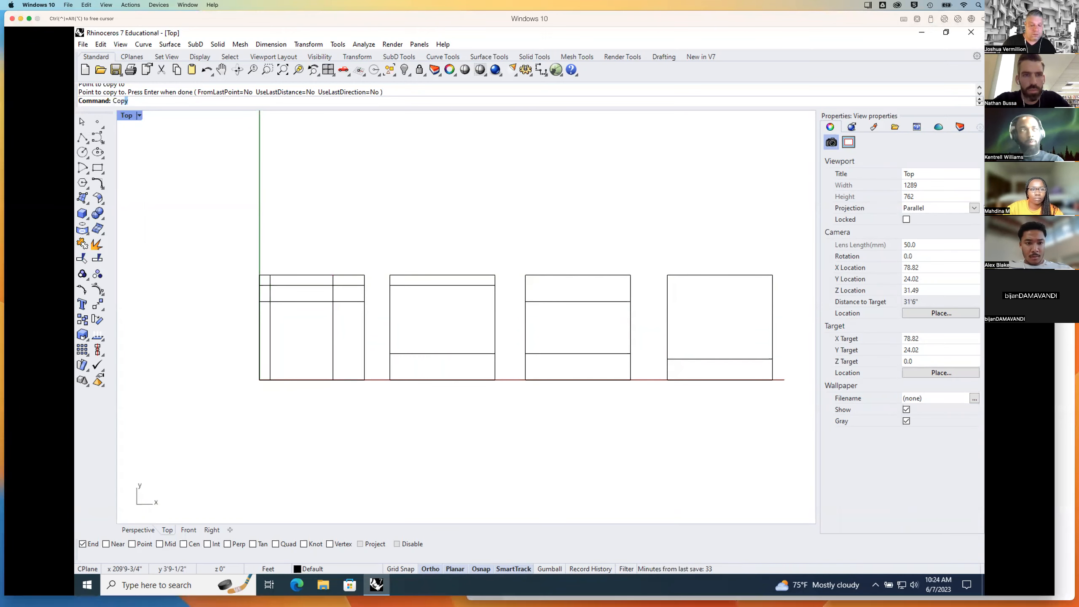
text(y)
key(Return)
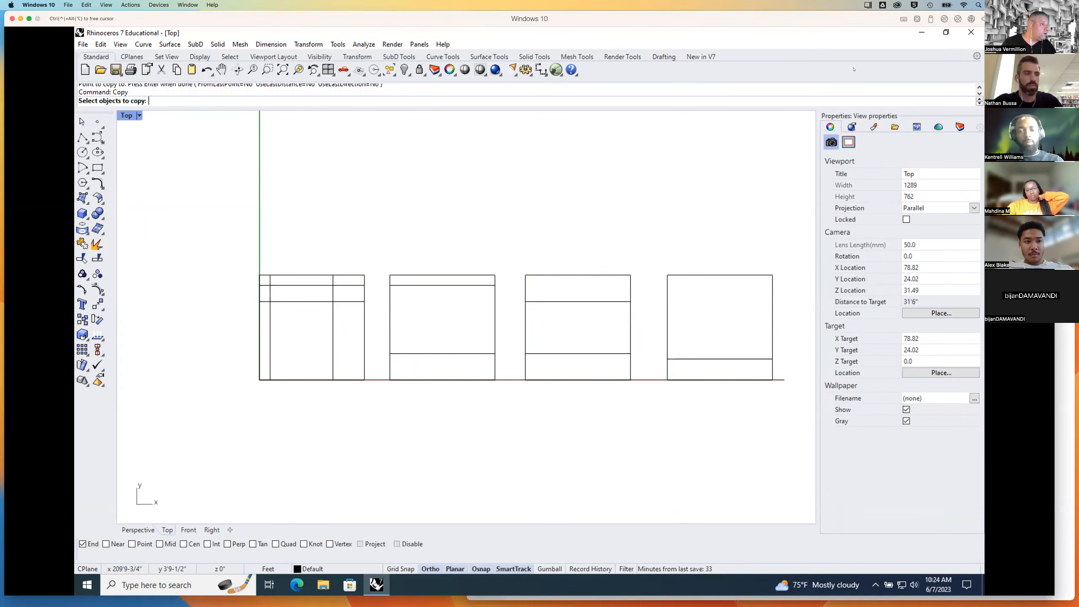
click(390, 316)
key(Return)
click(401, 317)
text(12)
key(Return)
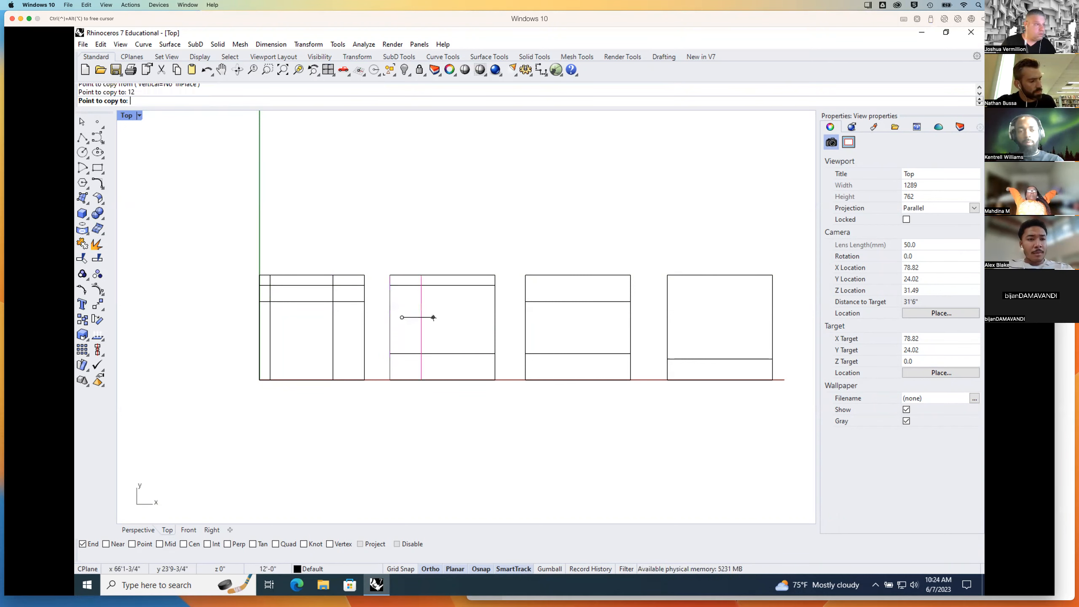
click(472, 322)
key(Return)
Step: Copy the second square's inner vertical line 20' to the right
key(Return)
click(422, 324)
key(Return)
click(441, 325)
text(20)
key(Return)
click(506, 322)
key(Return)
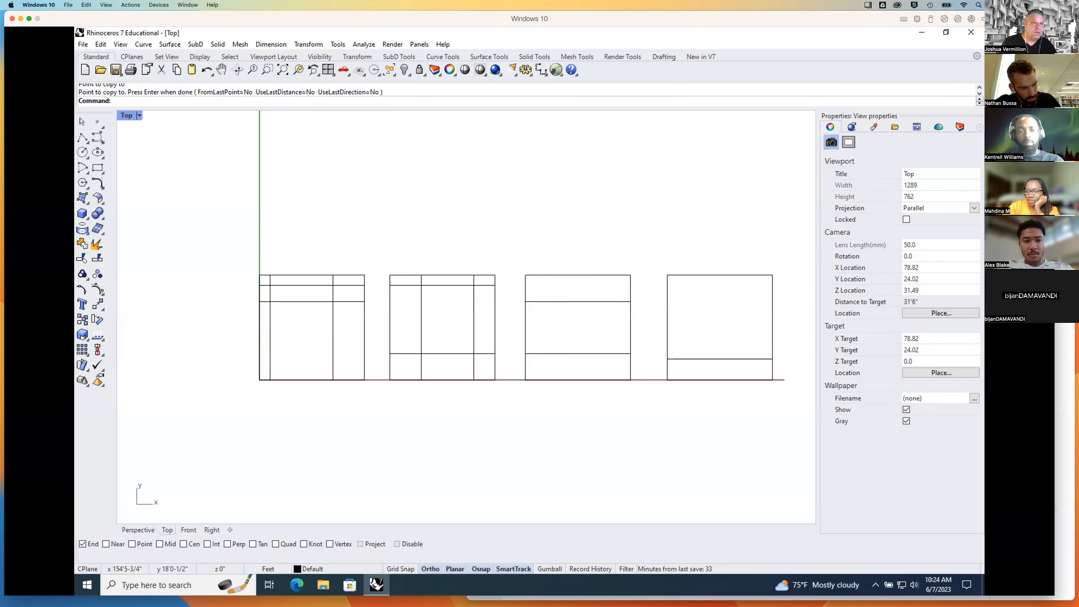
Step: Check Panel C's dimensions on the Project 1 page in Chrome, and in Rhino copy the third square's left edge 16' to the right
key(super+Tab)
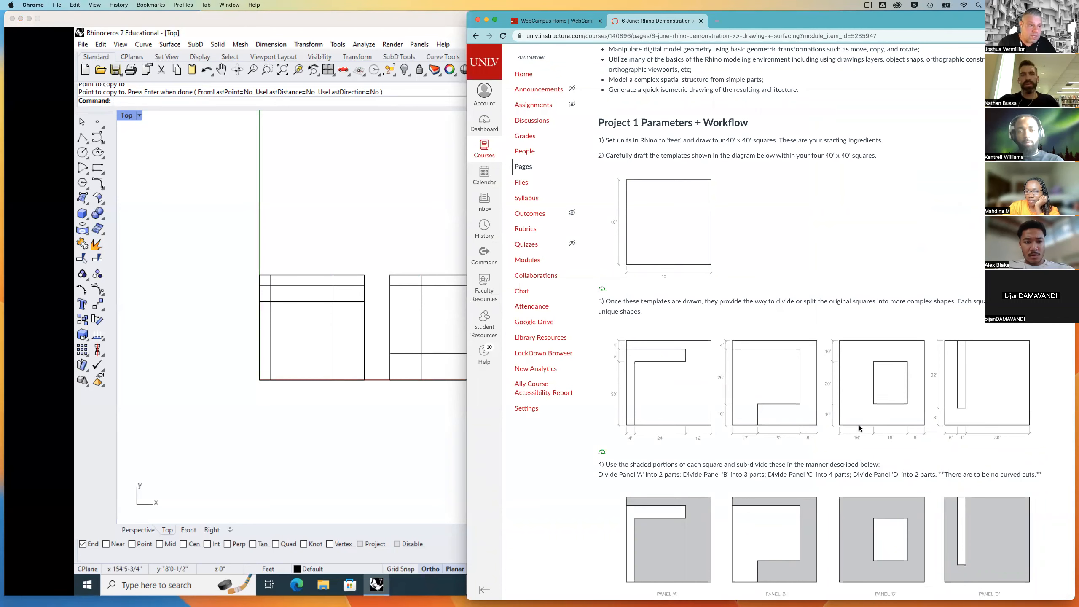
key(super+Tab)
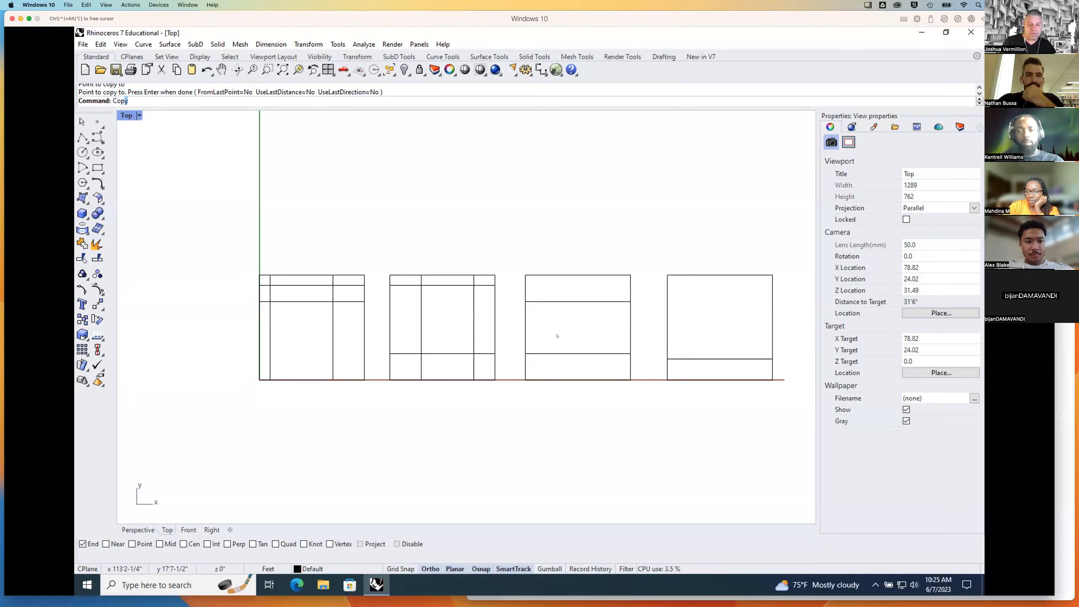
key(Return)
click(526, 331)
key(Return)
click(540, 329)
text(16)
key(Return)
click(588, 331)
key(Return)
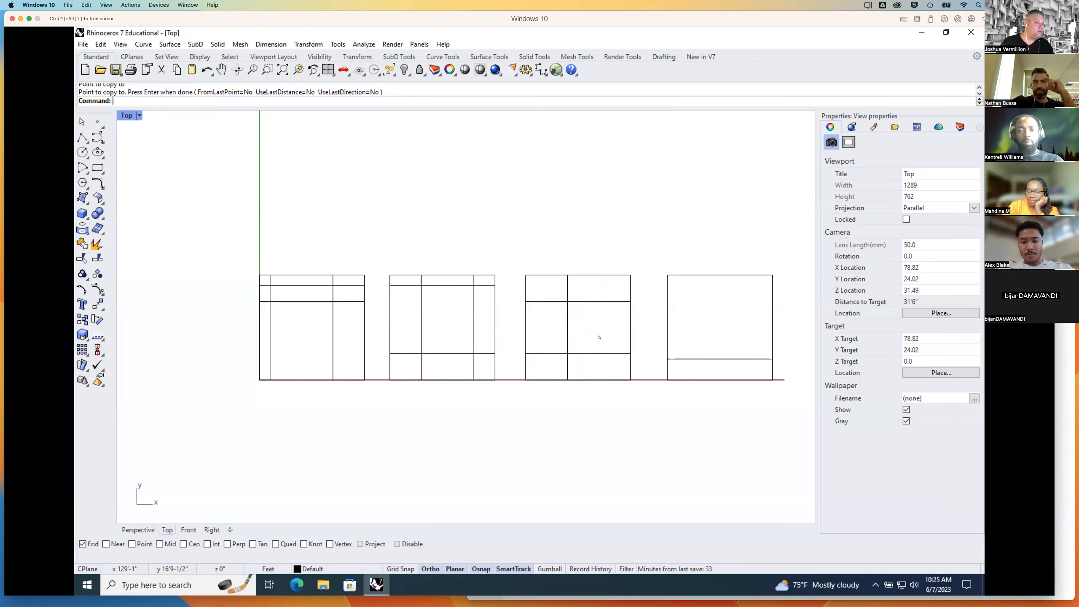
Step: Copy the third square's inner vertical line 16' to the right and clear the selection
click(568, 328)
key(Return)
click(578, 325)
click(618, 326)
key(Return)
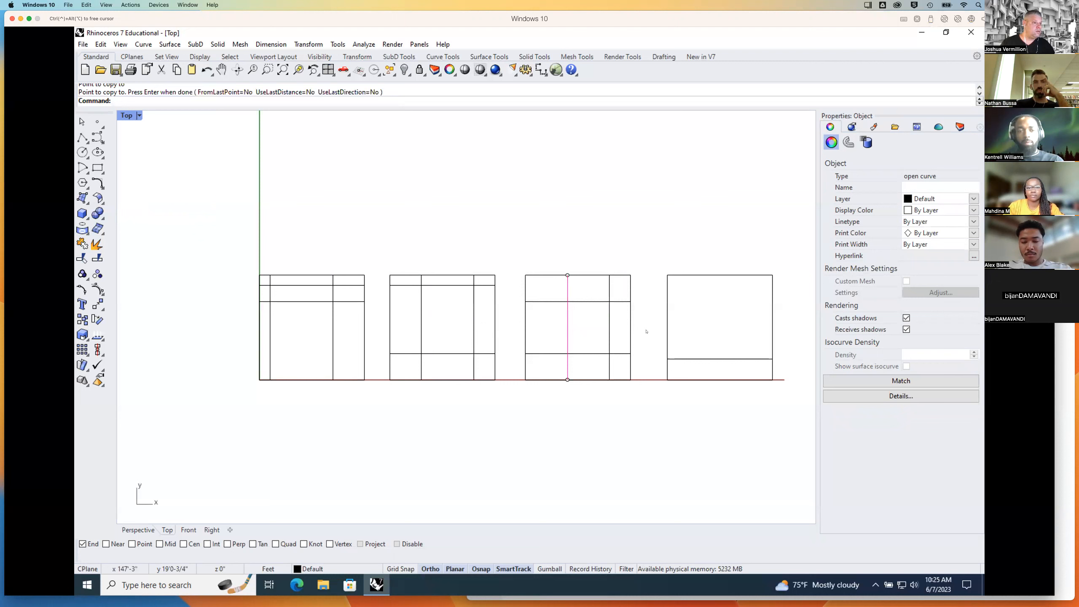
click(645, 335)
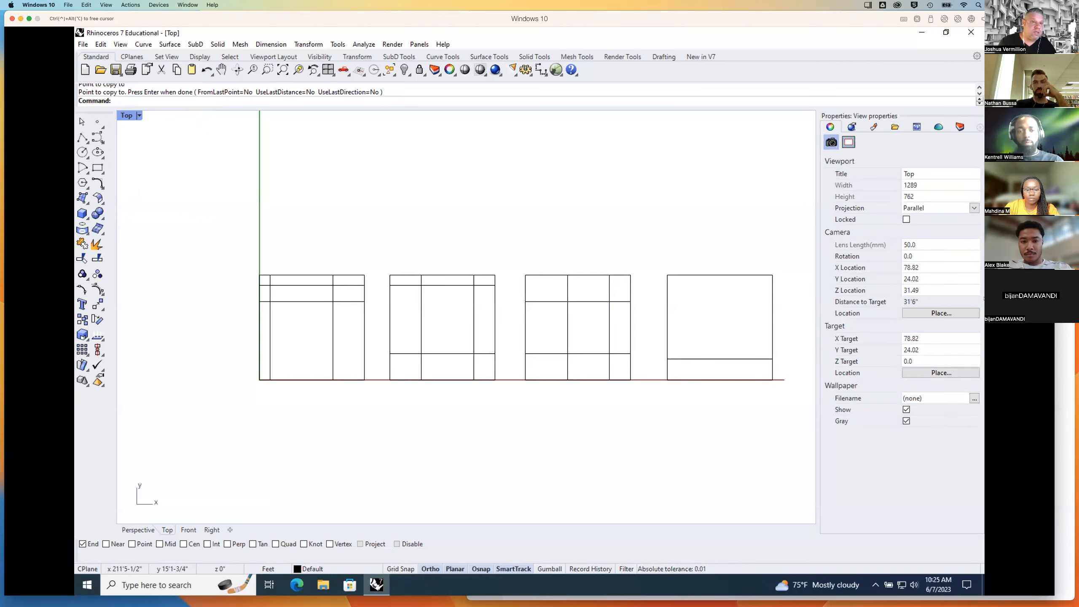
Step: Check Panel D's dimensions on the Project 1 page in Chrome, and in Rhino copy the fourth square's left edge 6' to the right
click(1065, 339)
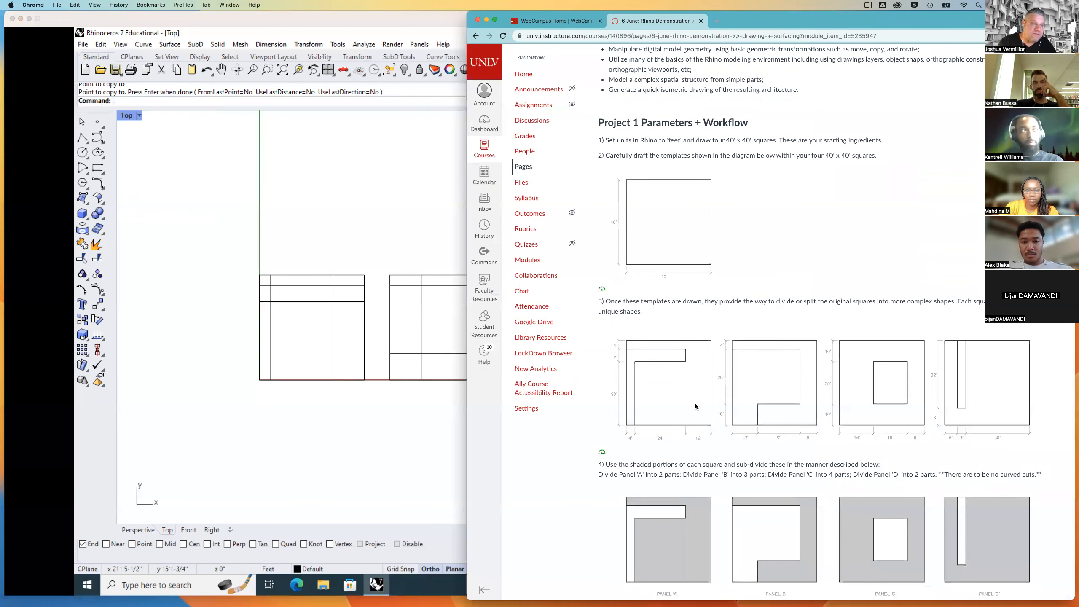
click(332, 402)
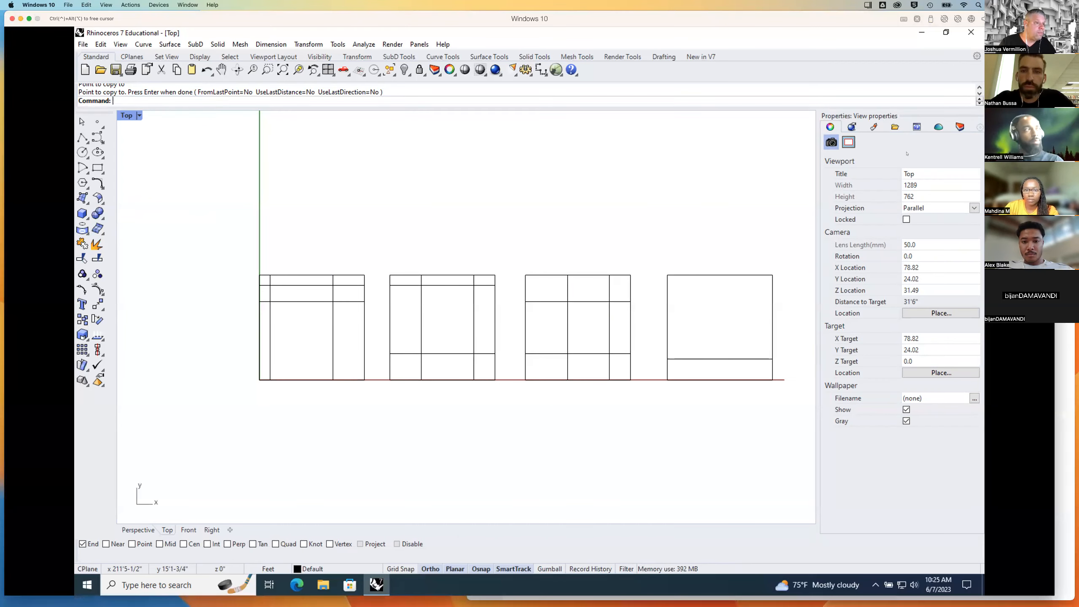
text(copy)
key(Return)
click(672, 316)
key(Return)
click(676, 317)
text(6')
key(Return)
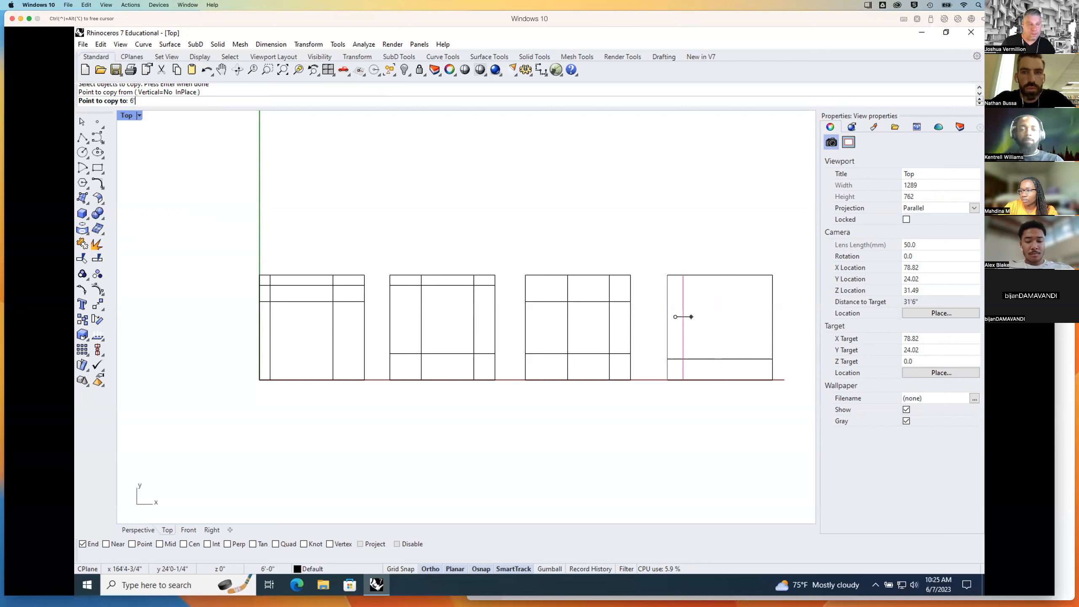
click(757, 315)
right_click(752, 316)
Step: Copy the fourth square's inner vertical line 4' to the right
right_drag(684, 323, 682, 323)
right_click(682, 323)
click(682, 323)
key(Return)
click(683, 323)
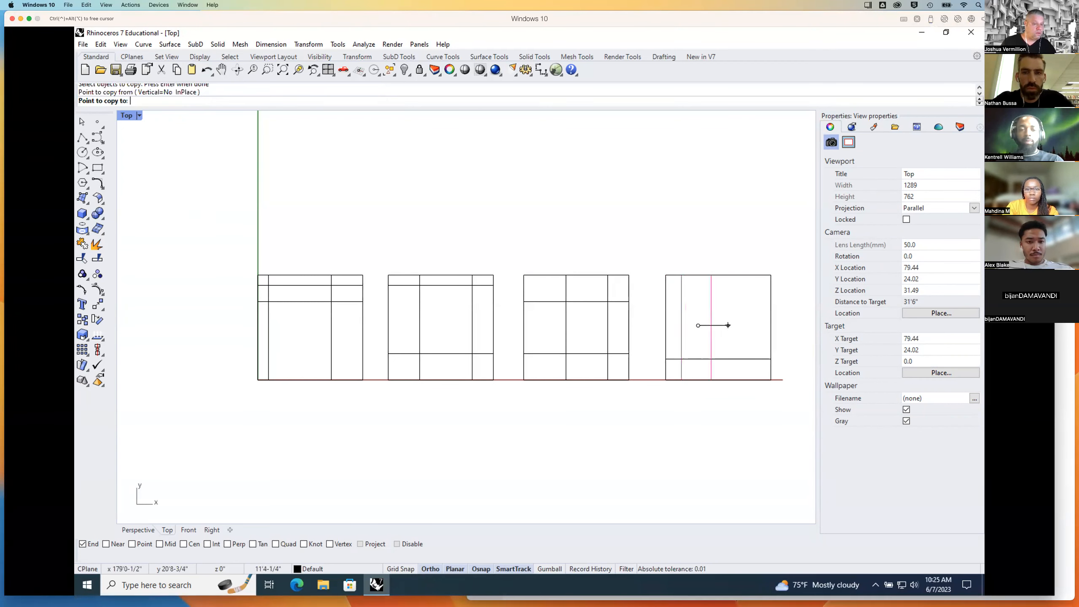
text(4)
key(Return)
click(728, 325)
right_click(733, 330)
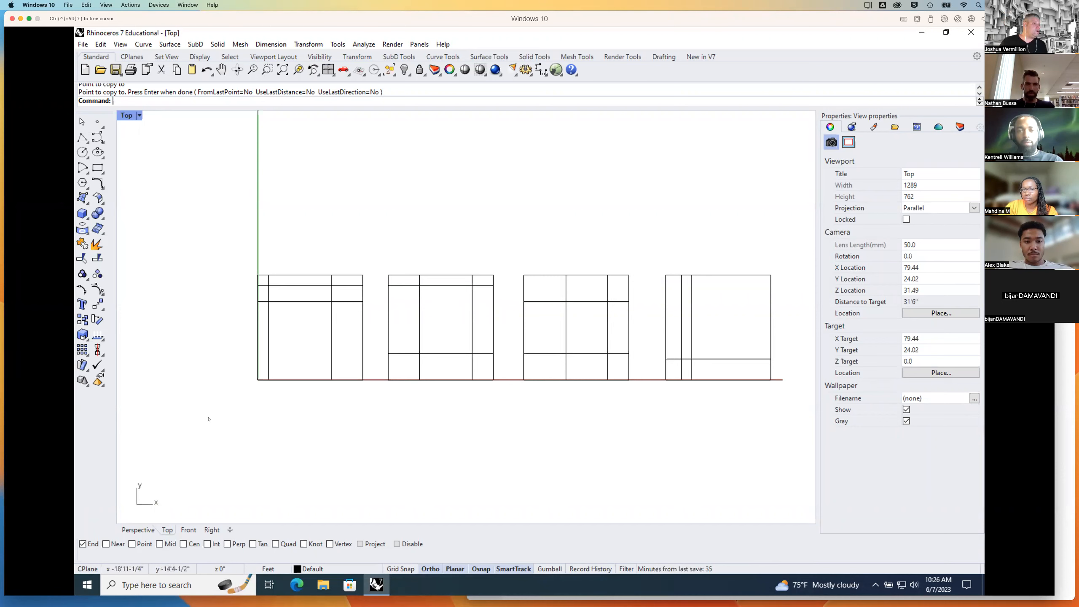
Step: Try to copy the first square's left inner vertical line 10' to the right
scroll(276, 322, down, 2)
scroll(279, 324, up, 5)
scroll(279, 324, up, 2)
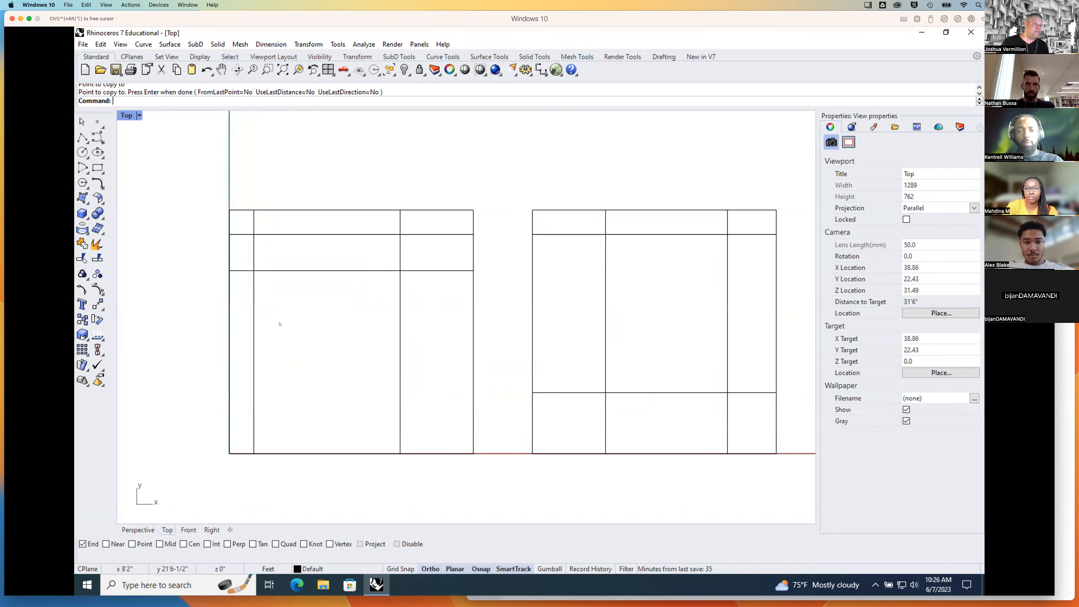
text(Copoy)
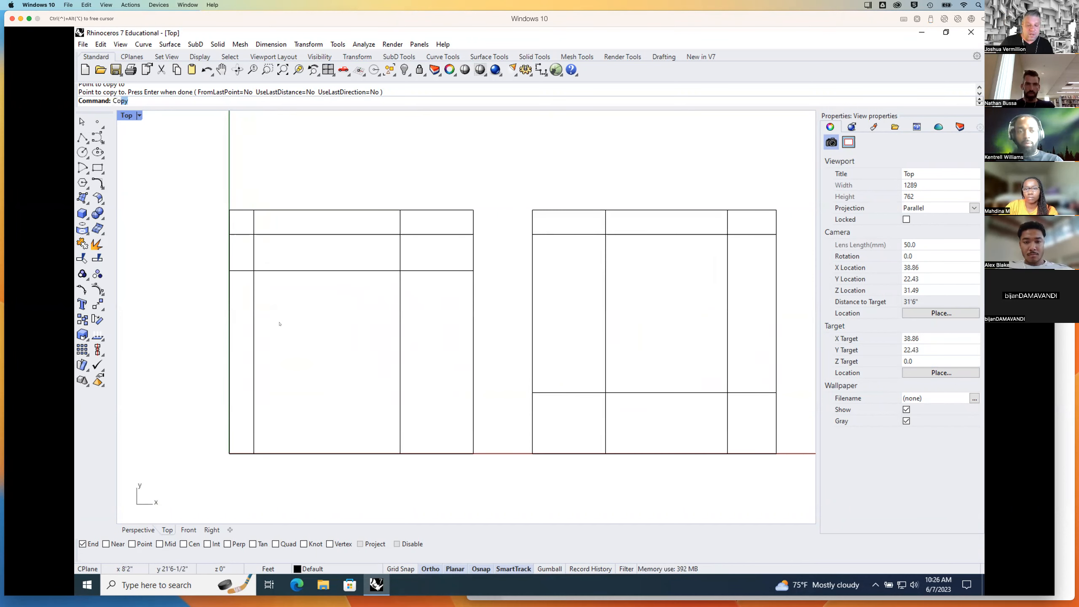
key(BackSpace)
key(BackSpace)
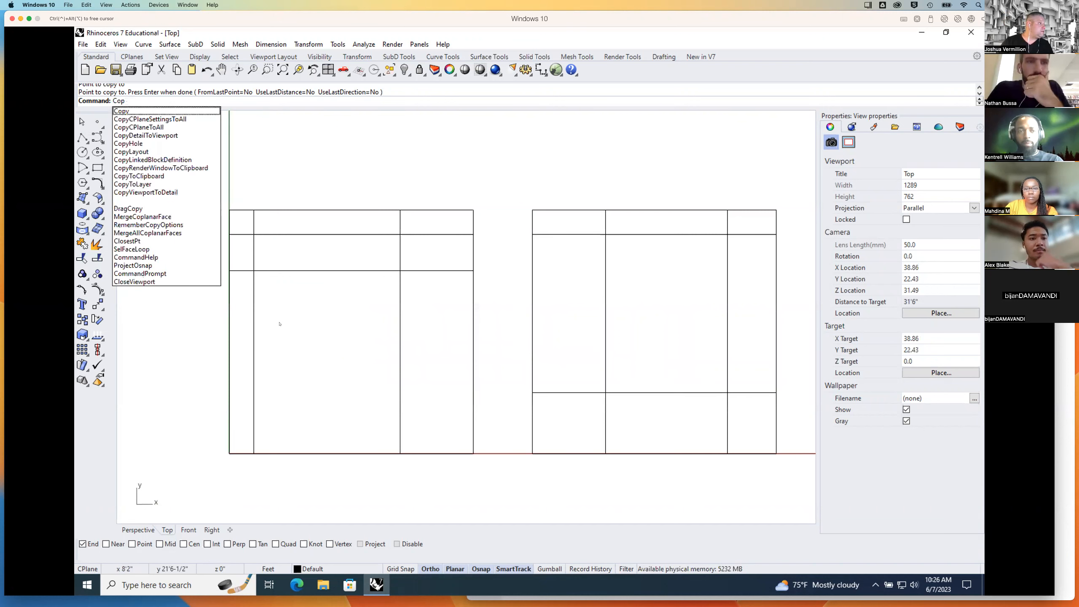
text(y)
key(Return)
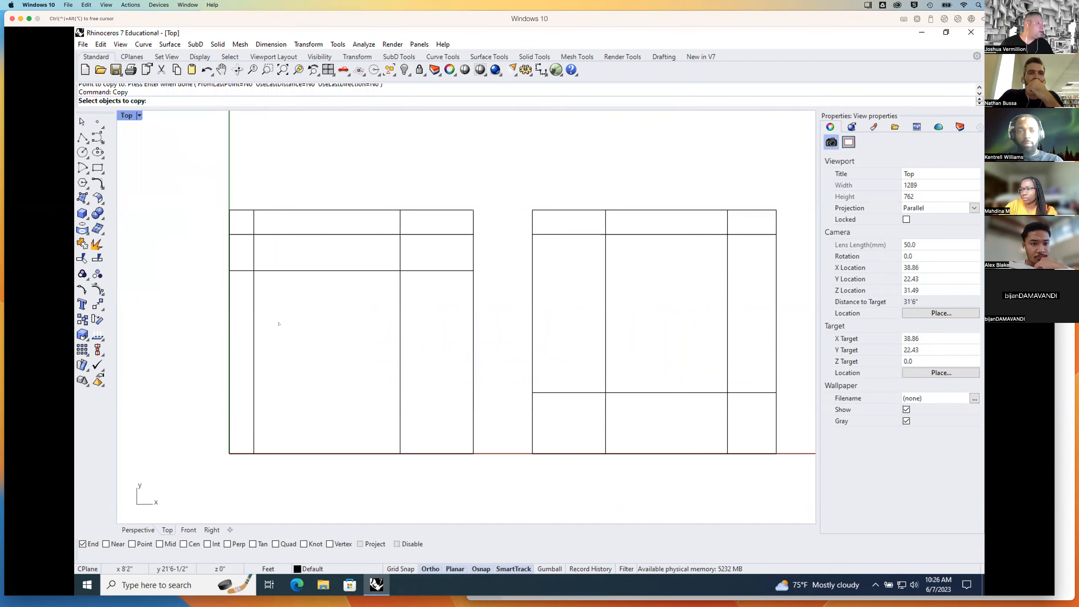
click(255, 316)
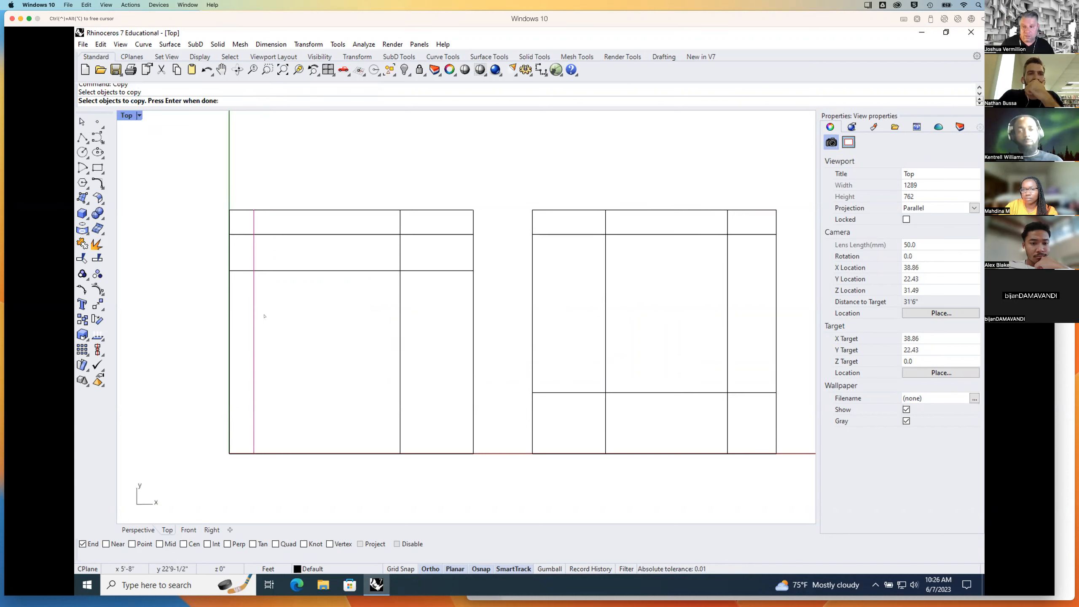
key(Return)
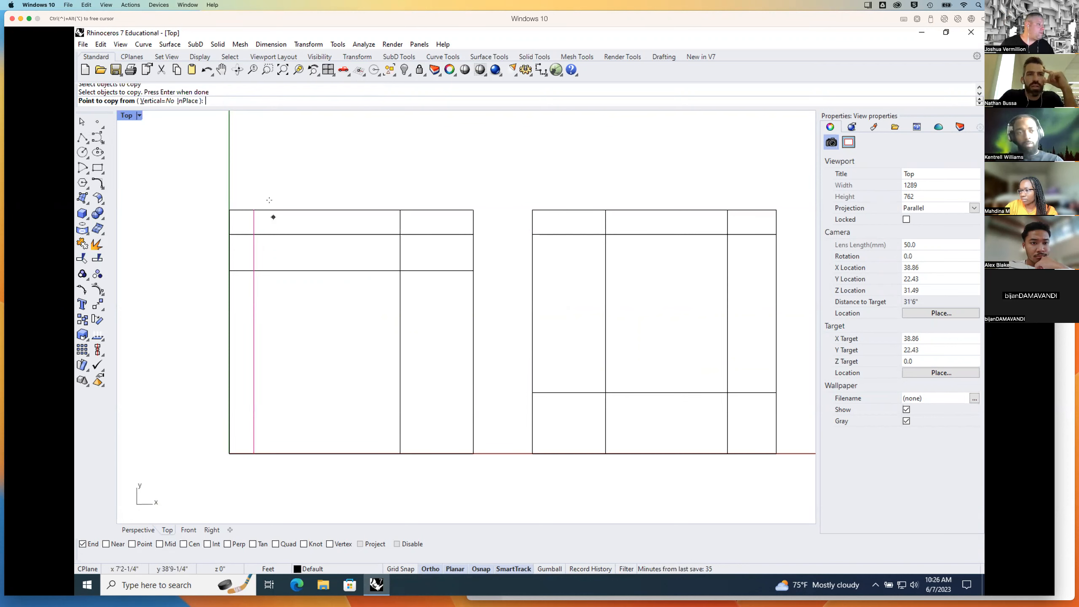
click(267, 195)
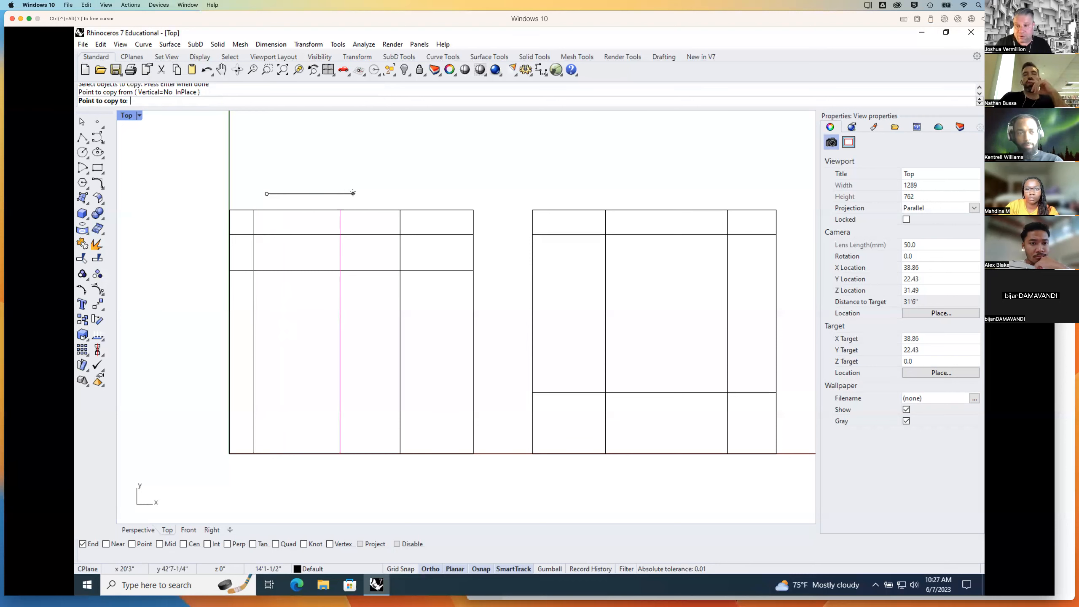
text(10)
key(Return)
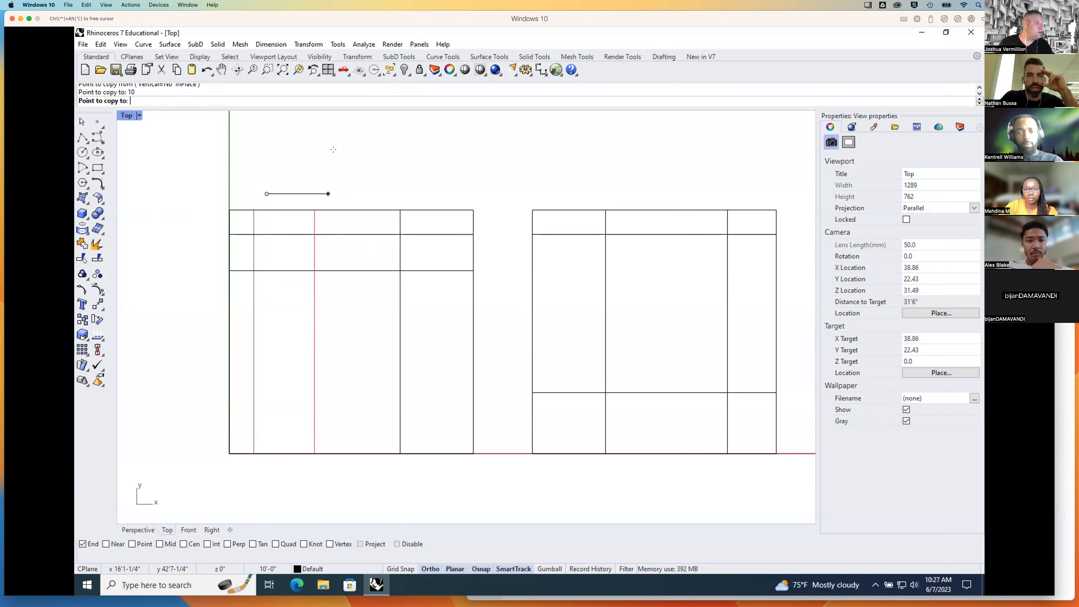
key(Escape)
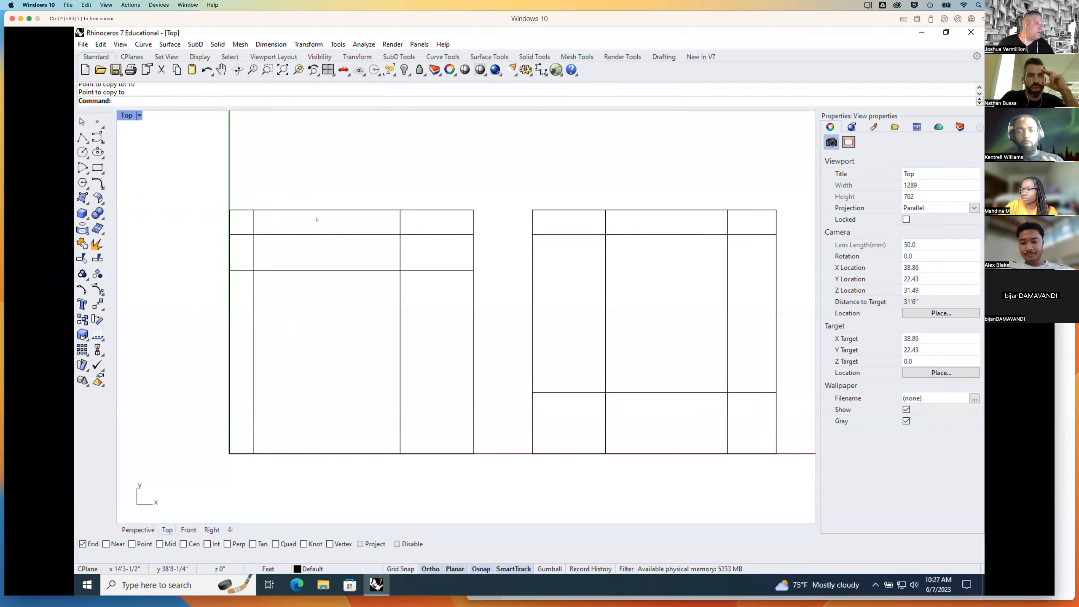
text(copy)
key(Return)
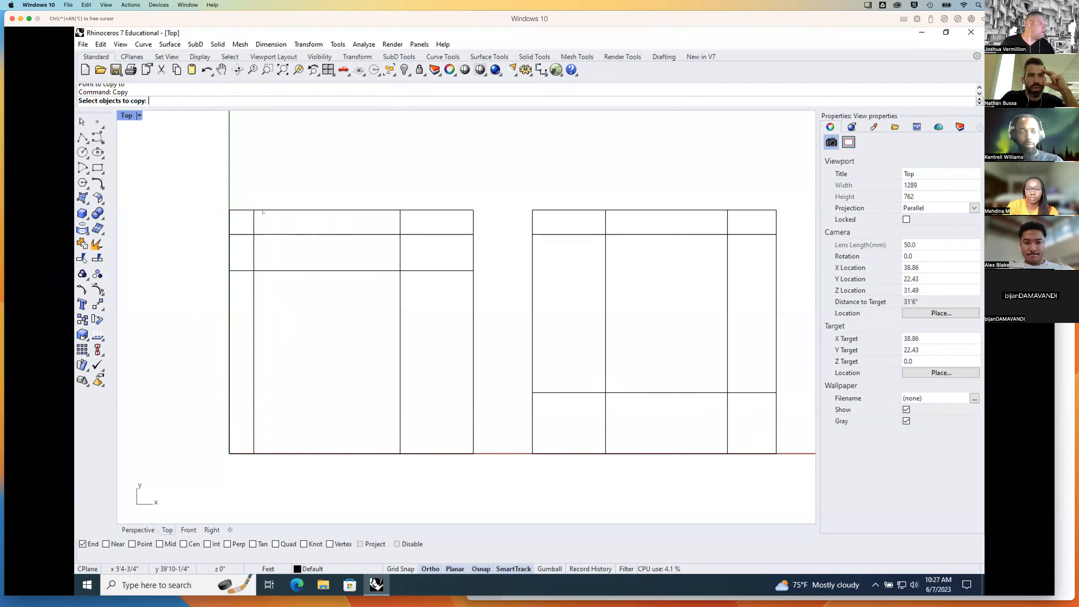
click(302, 210)
key(Return)
click(296, 188)
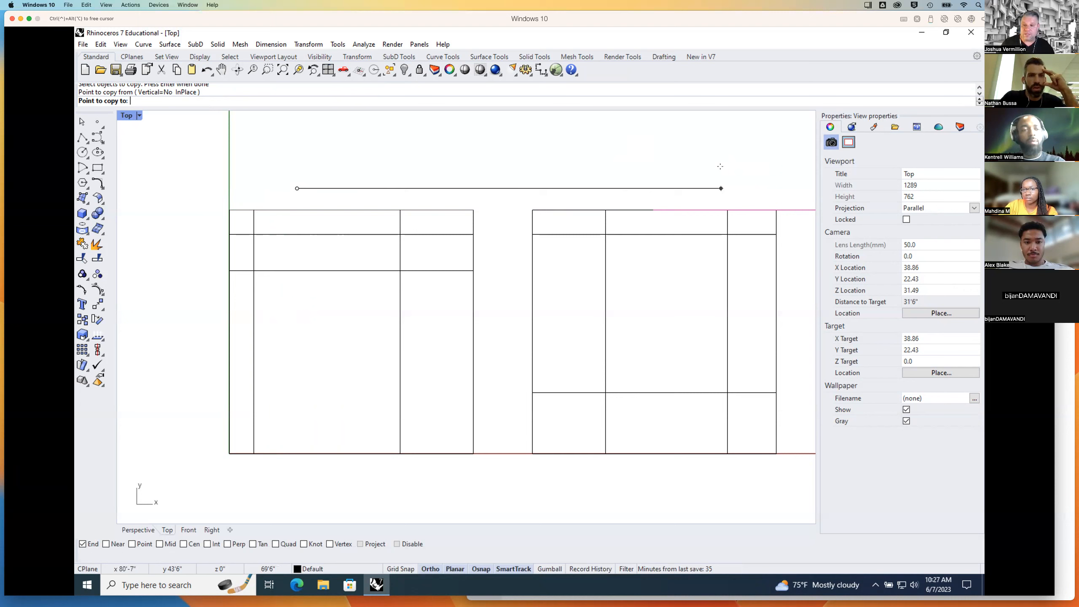
key(Escape)
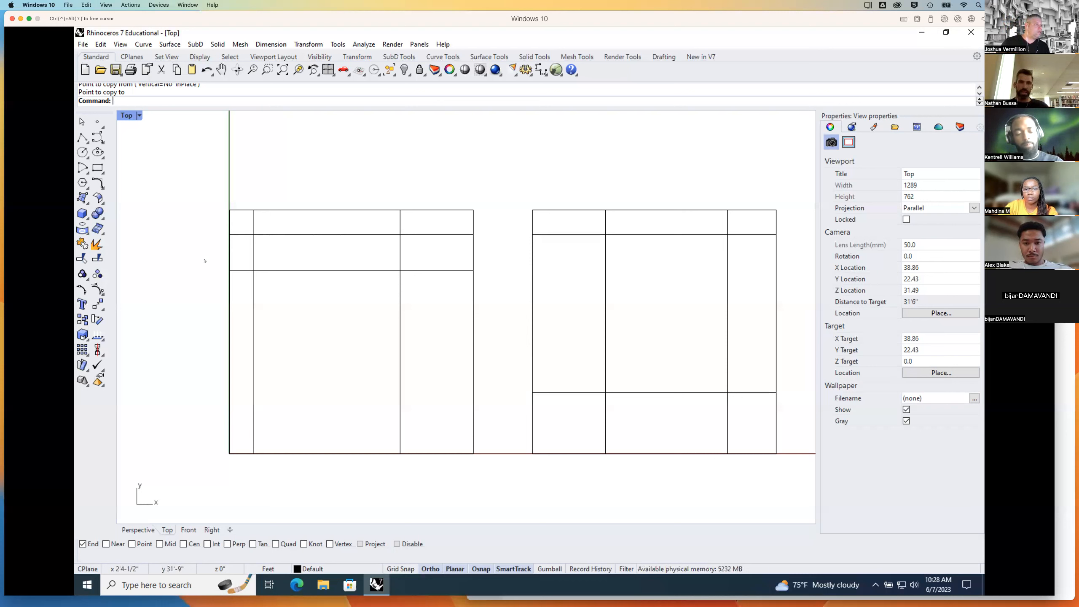
text(Coopu)
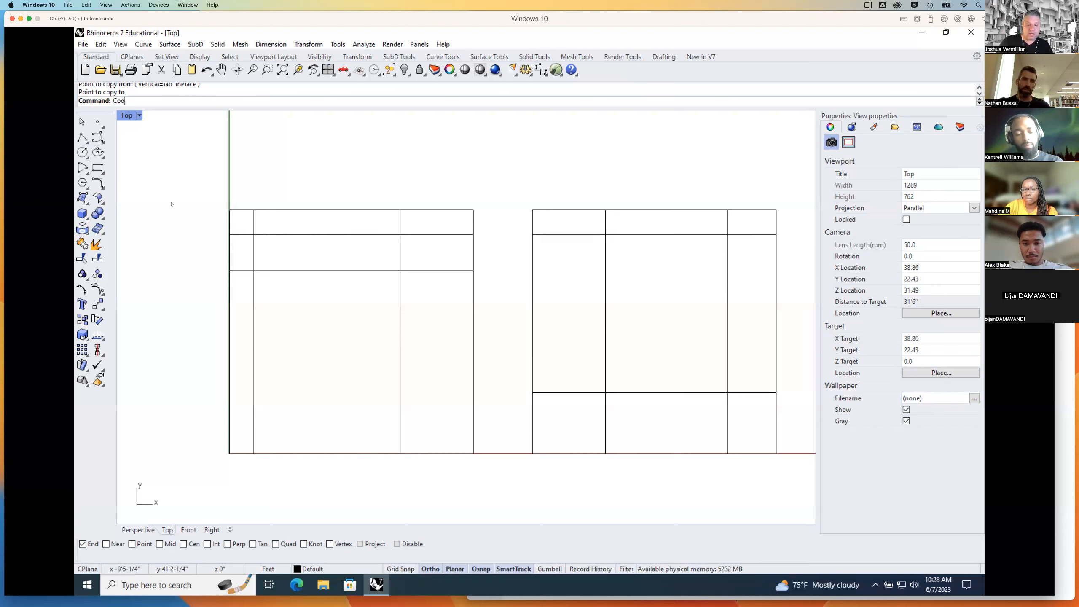
key(Return)
text(Copy)
key(Return)
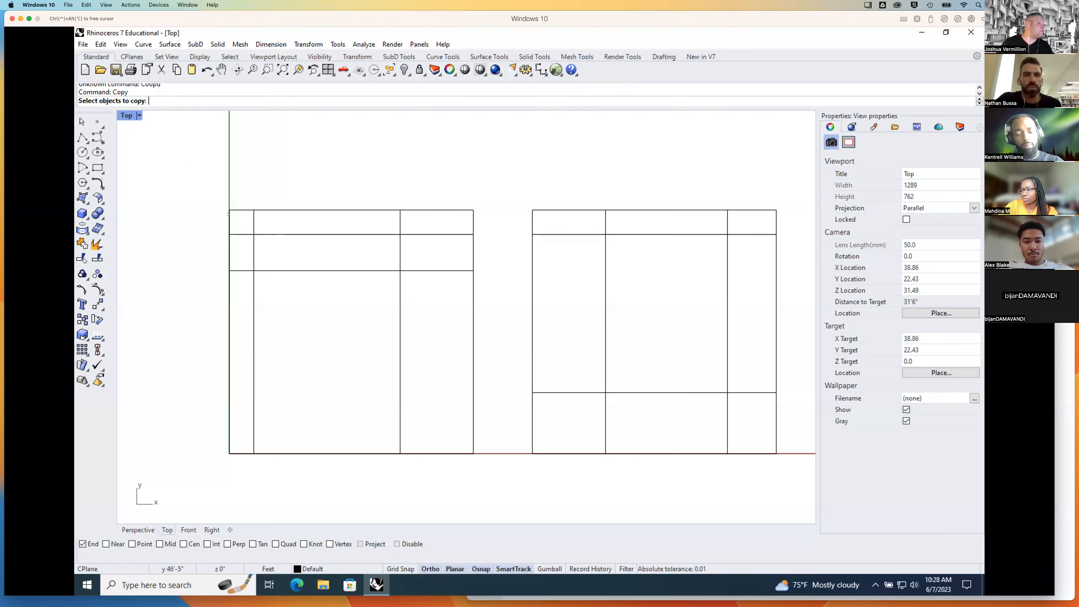
click(254, 237)
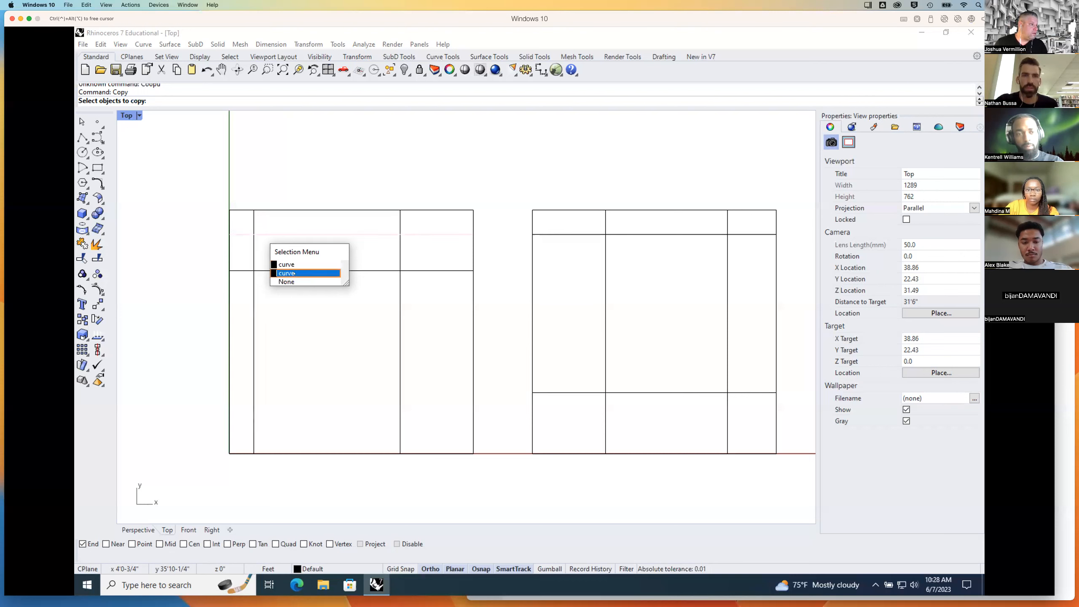
click(288, 282)
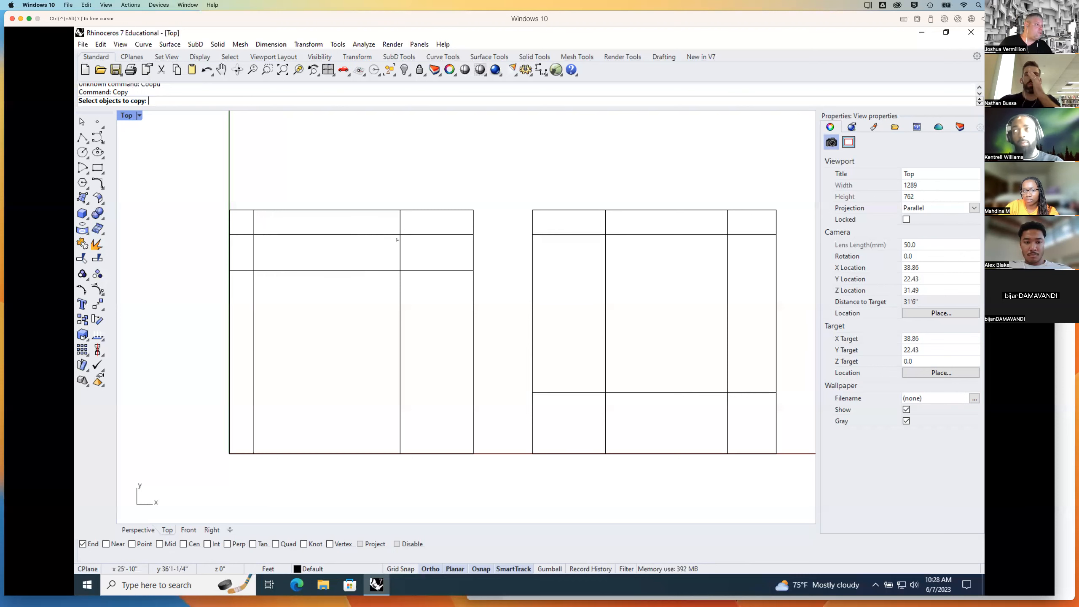
mouse_move(489, 185)
mouse_down()
mouse_move(313, 398)
mouse_move(248, 425)
mouse_move(420, 198)
mouse_up()
mouse_move(190, 180)
mouse_down()
mouse_move(272, 249)
mouse_move(482, 495)
mouse_move(504, 499)
mouse_move(495, 480)
mouse_up()
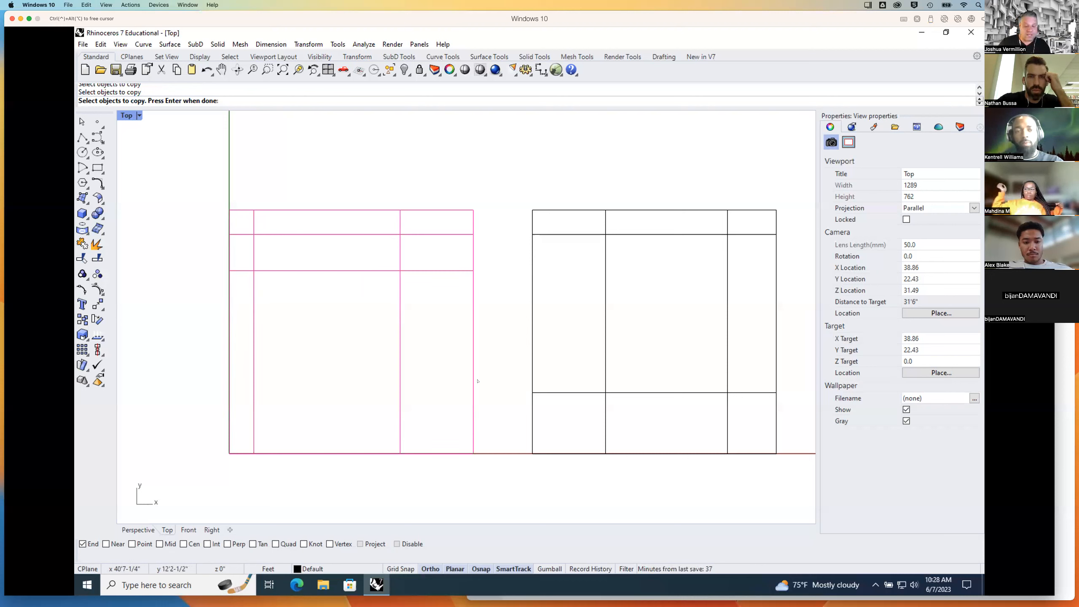
key(Return)
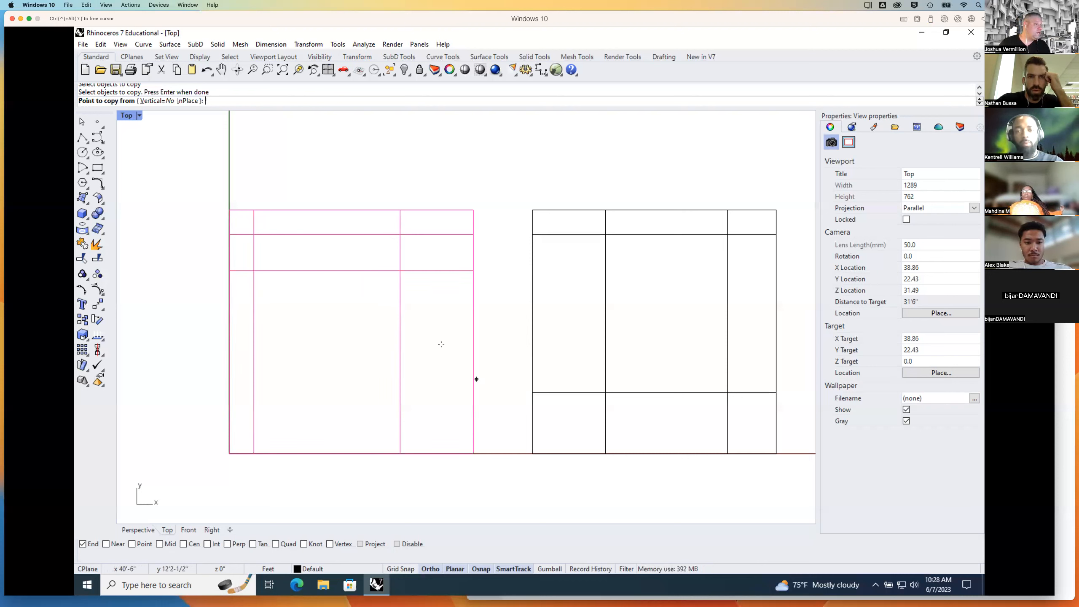
click(356, 152)
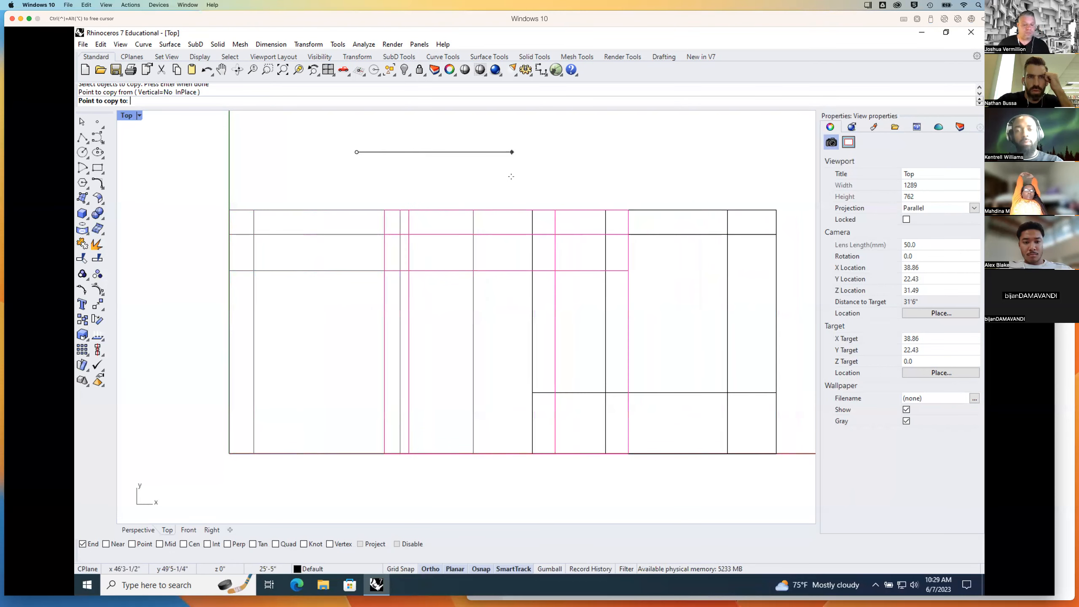
key(Escape)
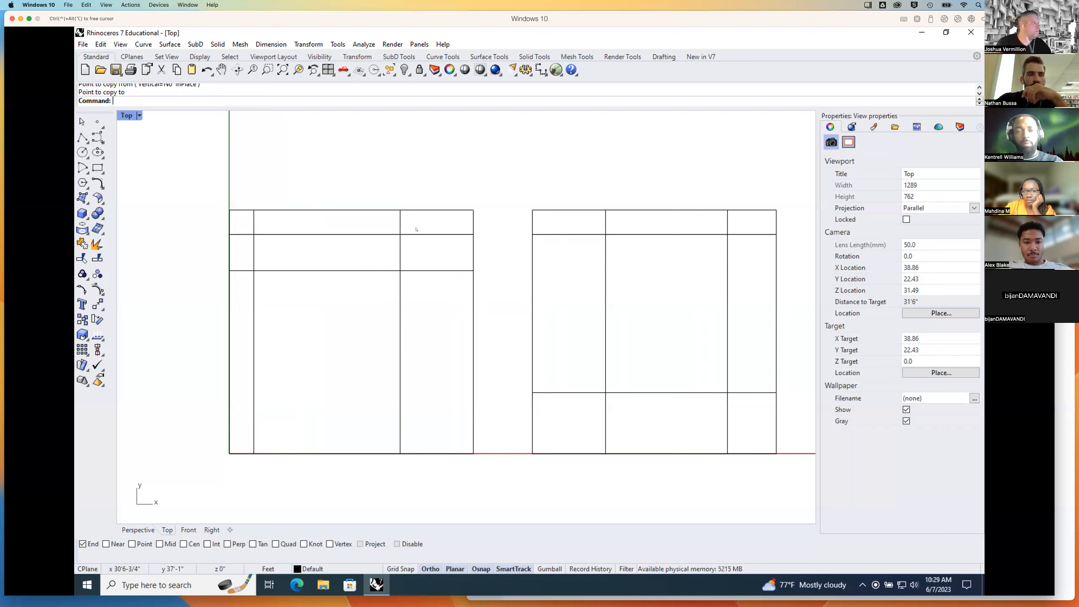
Step: Copy the entire first square with its inner lines straight down three times, stacking the copies in a column below it
key(Return)
mouse_move(203, 202)
mouse_down()
mouse_move(395, 373)
mouse_move(490, 477)
mouse_up()
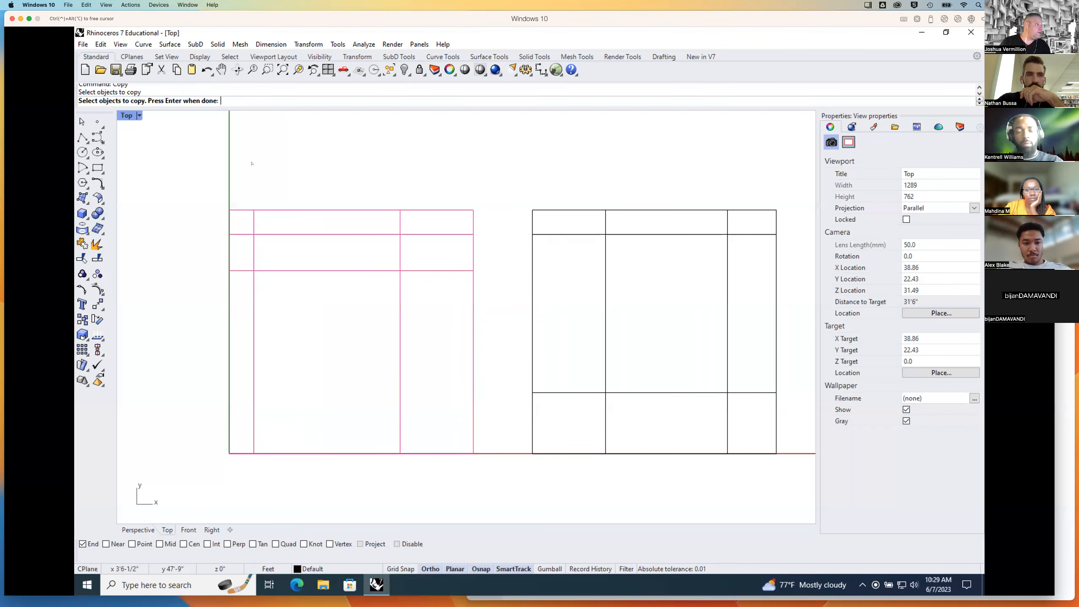
key(Return)
scroll(345, 242, down, 6)
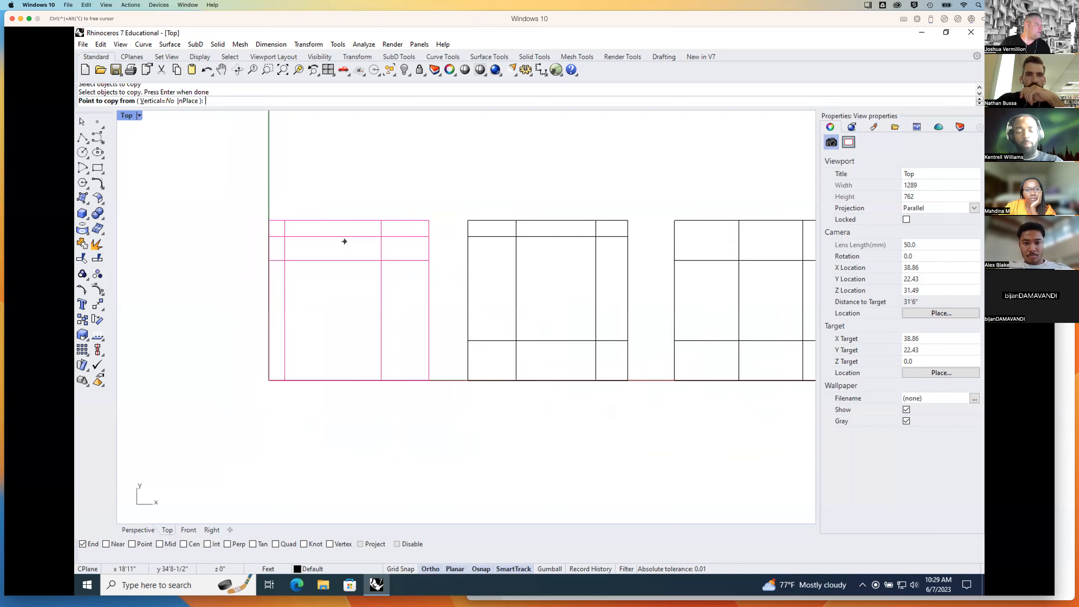
right_drag(373, 293, 335, 226)
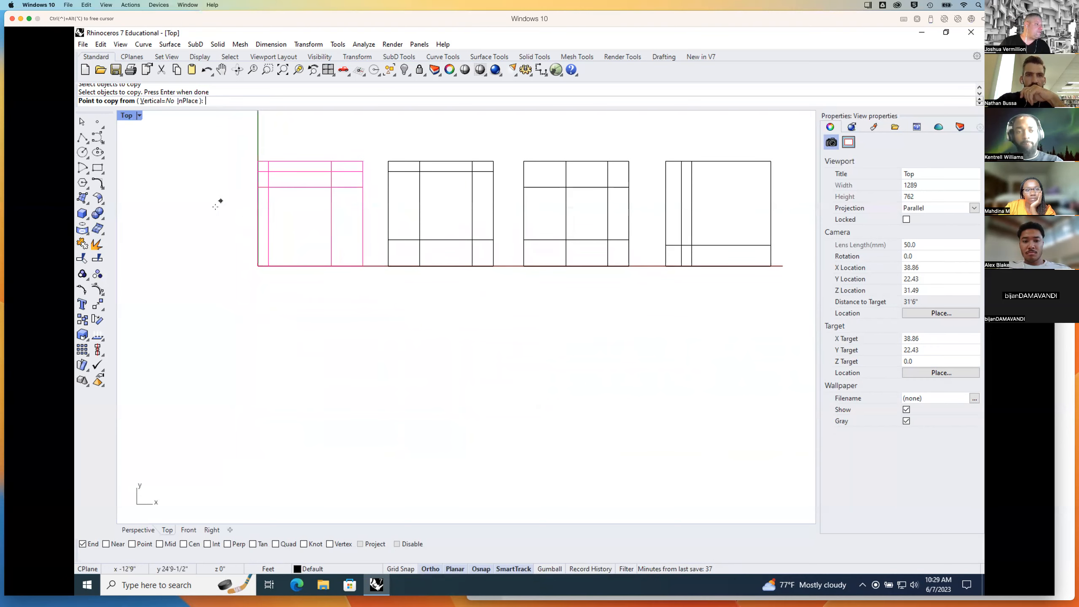
click(220, 207)
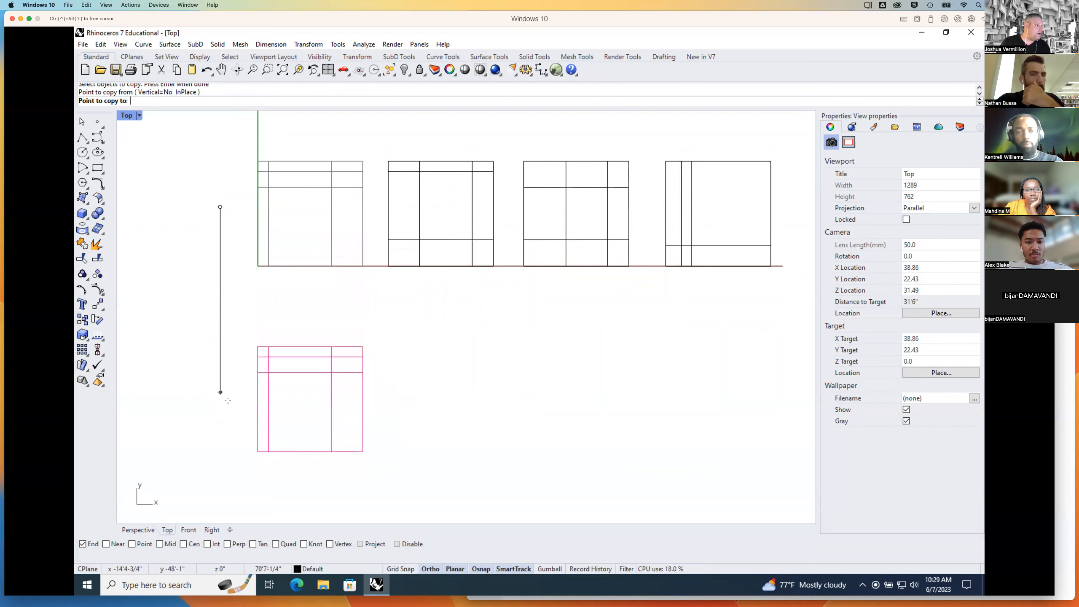
click(220, 355)
right_drag(230, 398, 244, 255)
click(245, 364)
right_drag(245, 395, 254, 260)
click(257, 368)
right_click(258, 363)
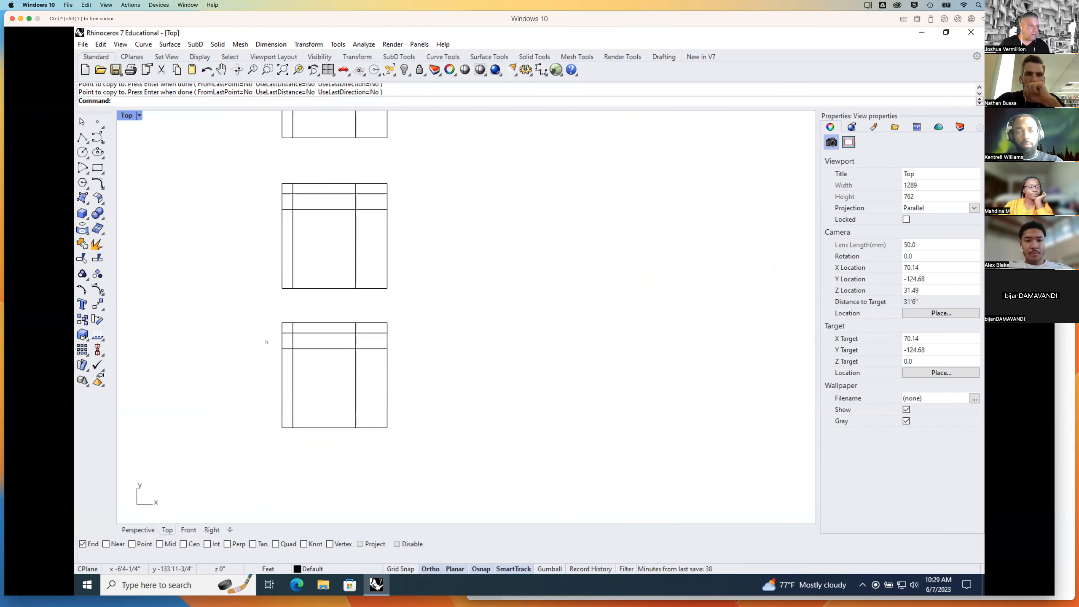
Step: Delete the three copies stacked below the first square
scroll(265, 343, down, 5)
right_drag(262, 232, 259, 265)
drag(249, 257, 347, 420)
key(Delete)
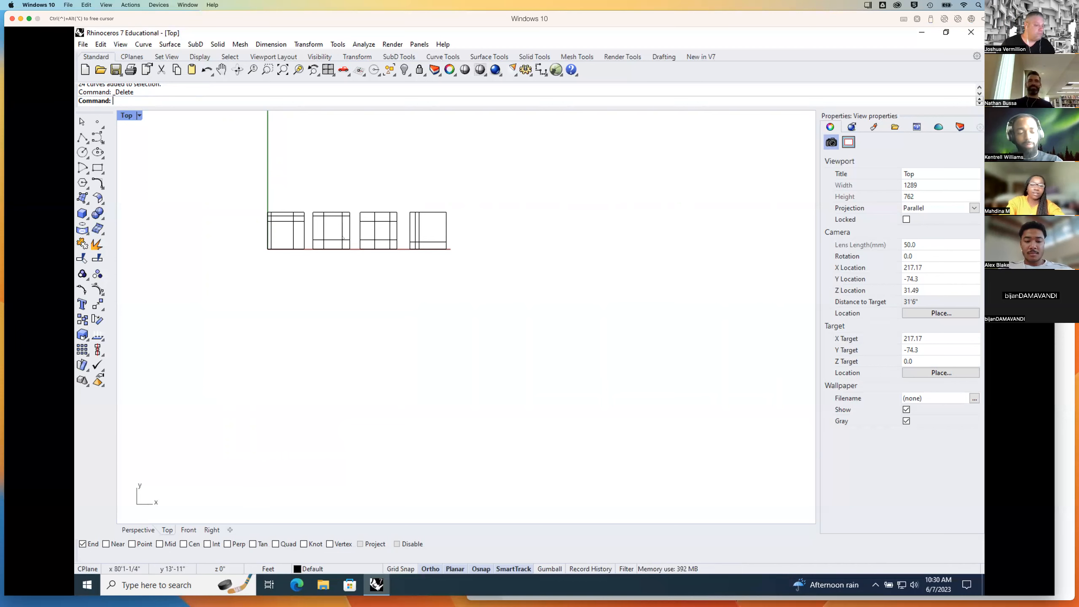
Step: Examine the line layouts of the four panel templates in the Top view
right_drag(342, 237, 462, 281)
scroll(360, 257, down, 2)
scroll(361, 257, up, 2)
scroll(361, 257, up, 12)
scroll(360, 257, down, 6)
scroll(419, 281, down, 2)
scroll(419, 280, up, 3)
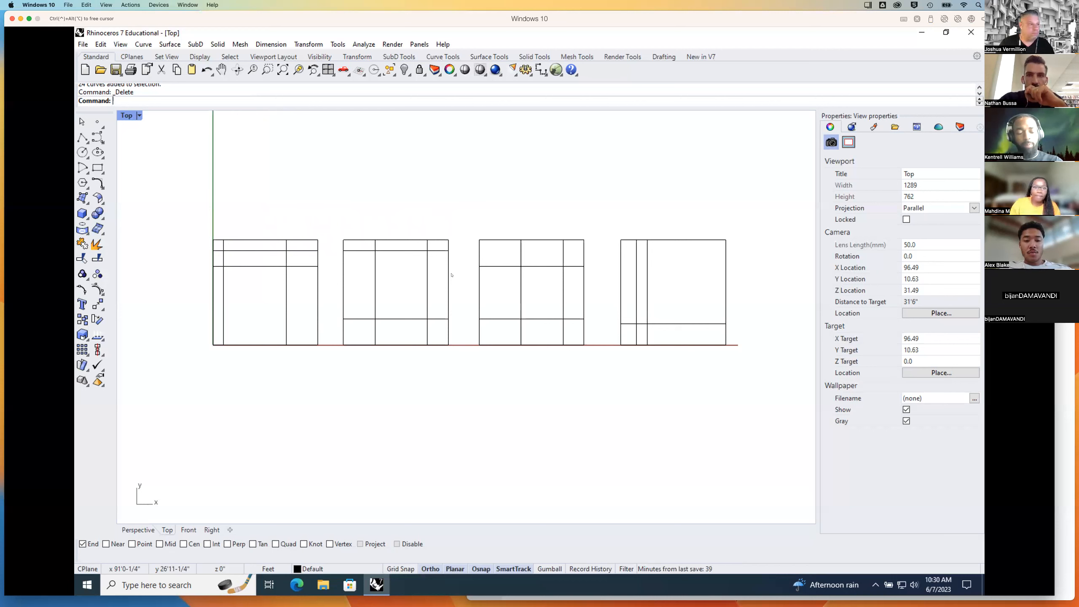
scroll(572, 294, down, 3)
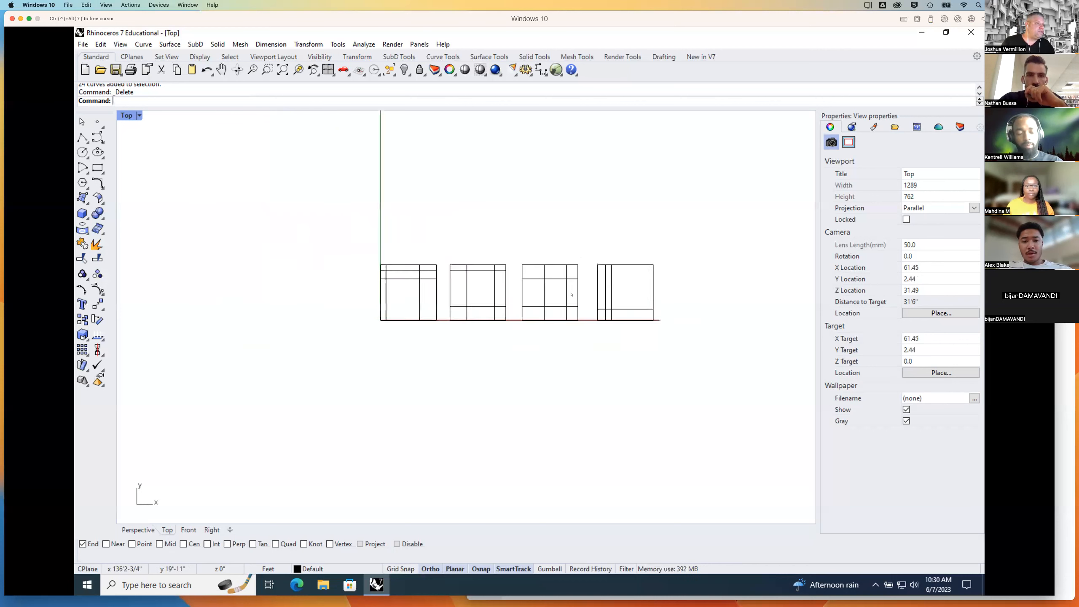
scroll(572, 295, up, 3)
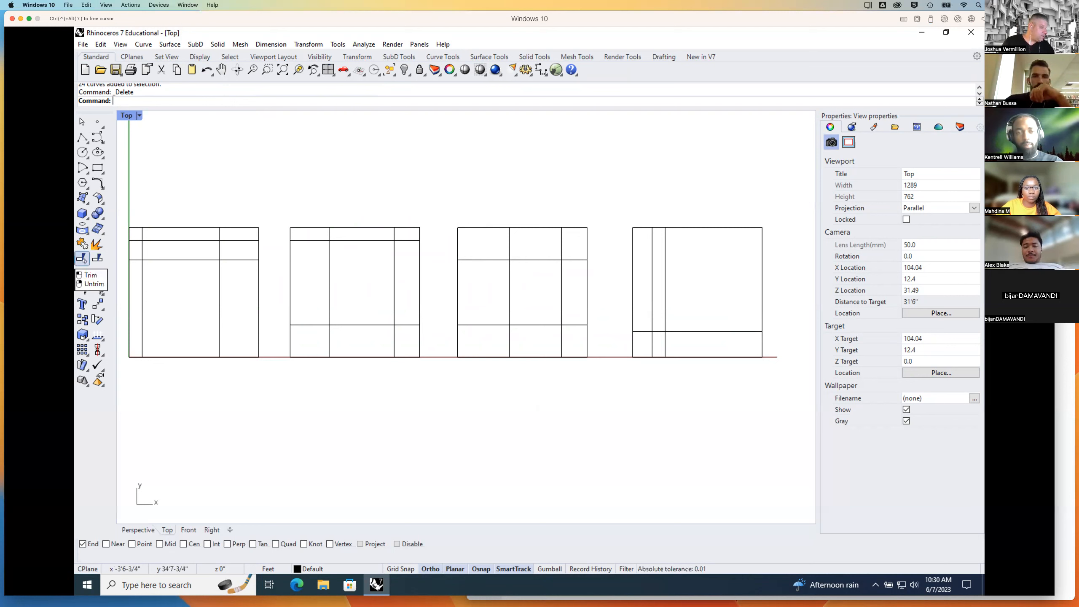
text(Trim)
key(Return)
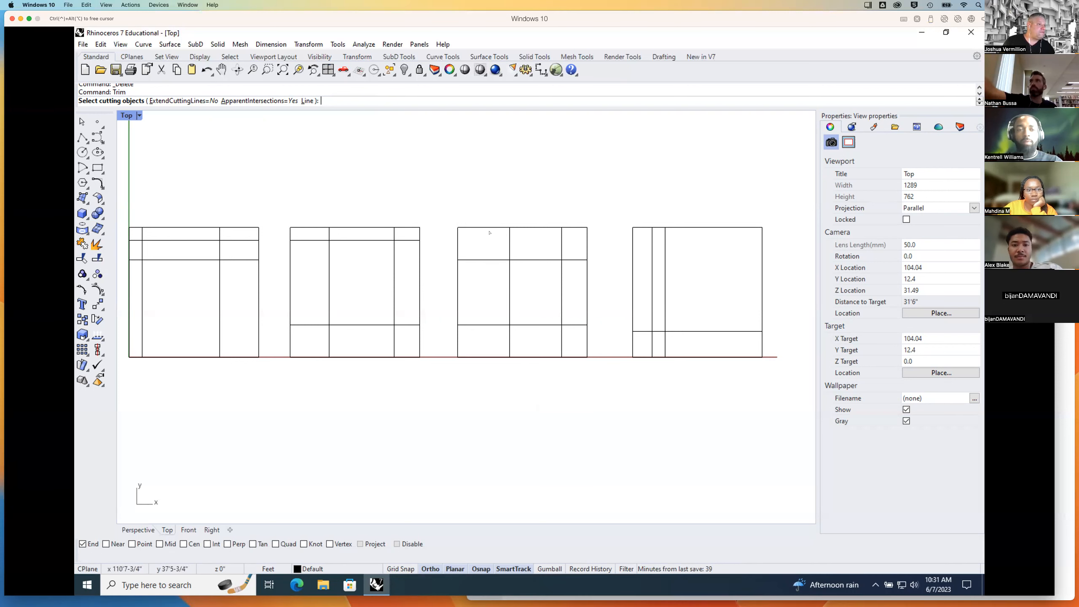
drag(486, 214, 578, 373)
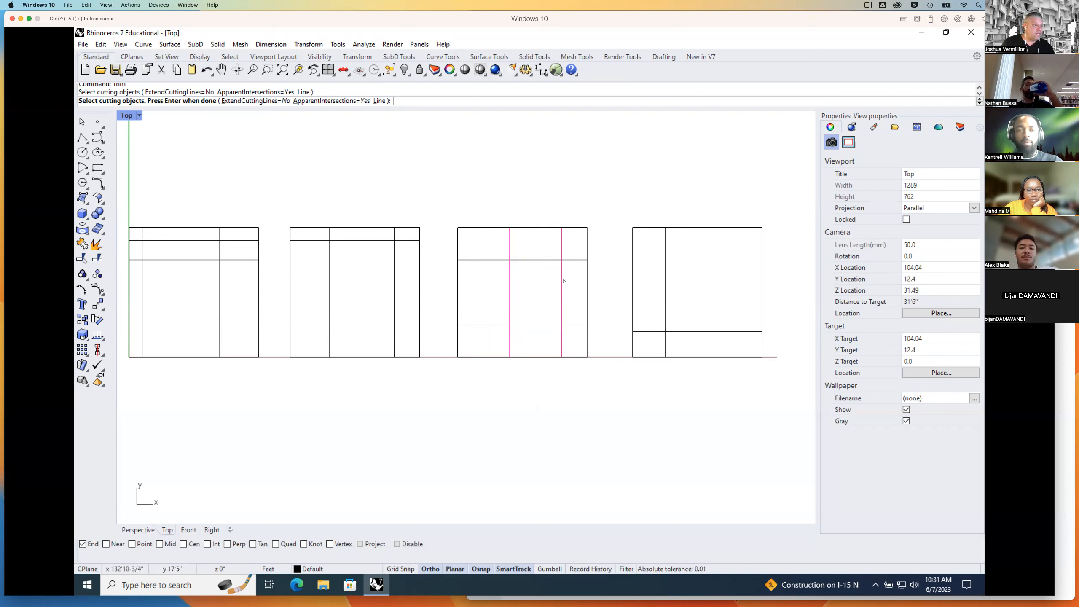
drag(487, 211, 577, 373)
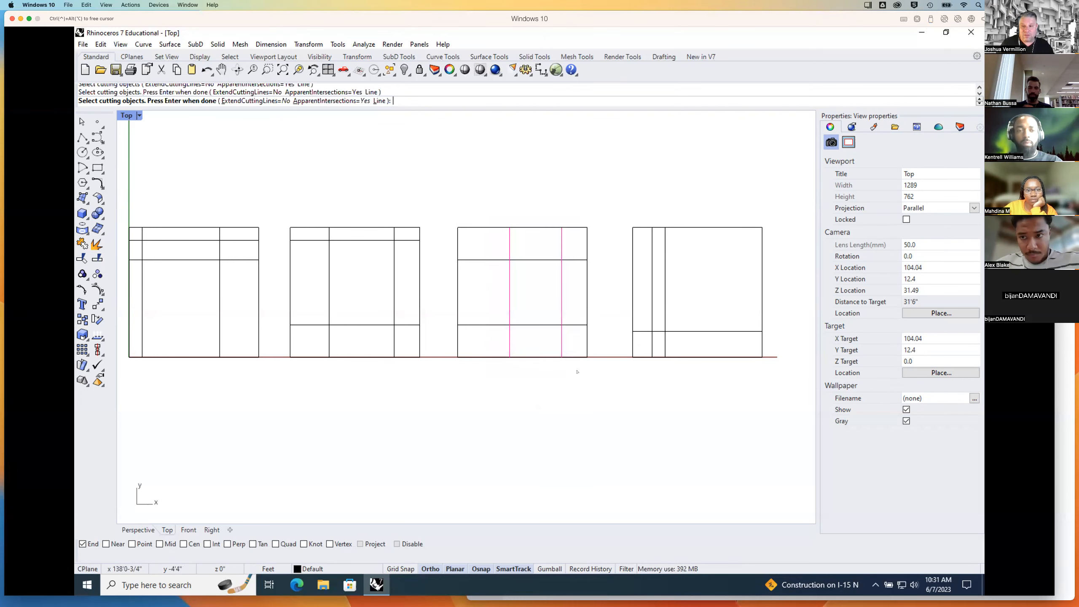
drag(577, 202, 476, 377)
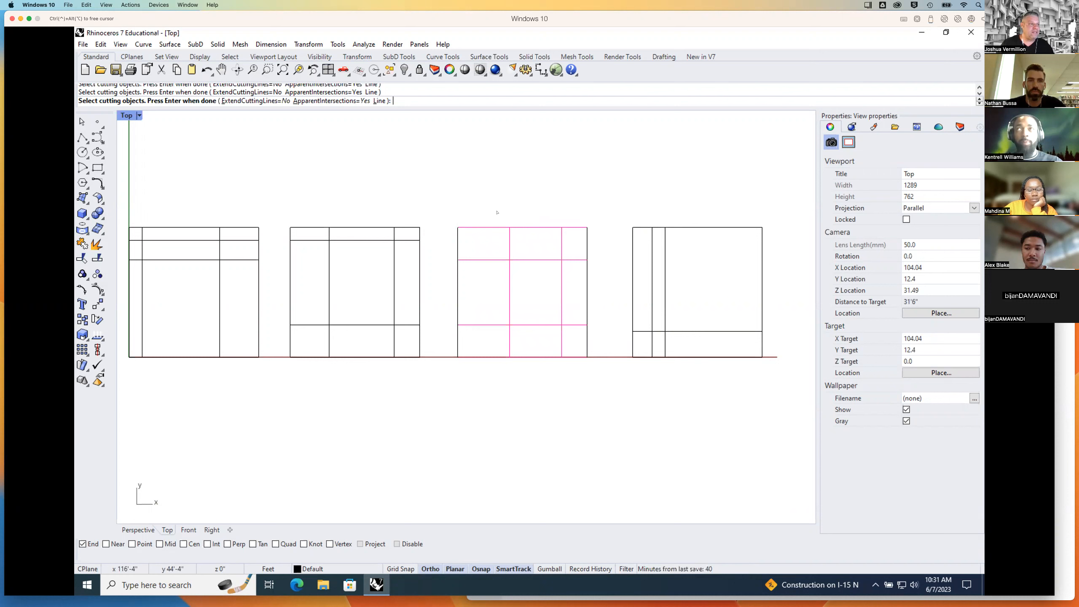
drag(477, 201, 579, 368)
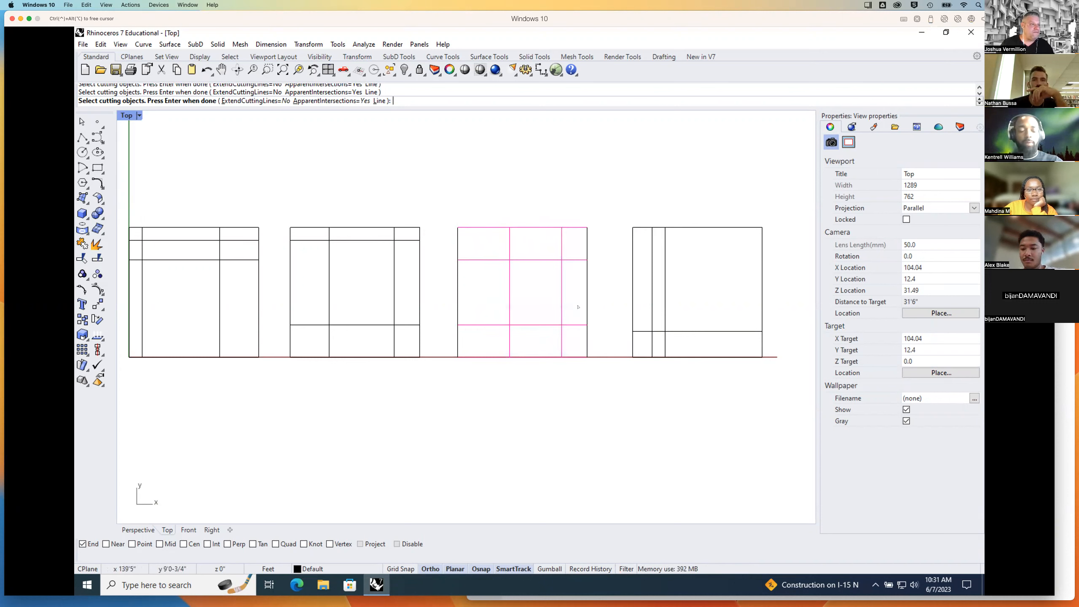
drag(574, 209, 475, 372)
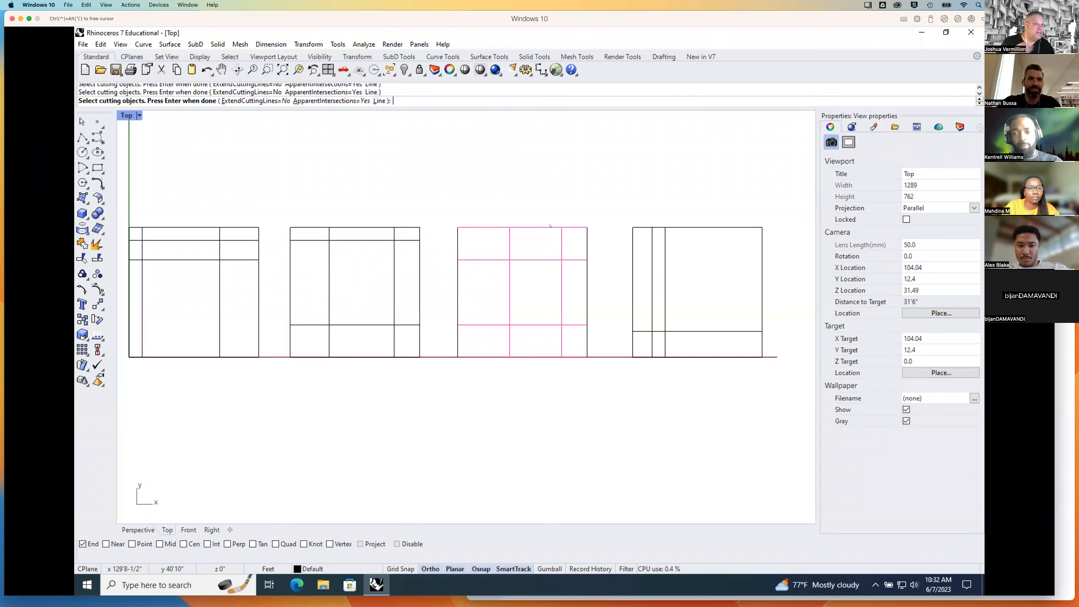
key(Escape)
Step: Trim the third square's four inner lines against one another, leaving only the rectangle they enclose
text(Trim)
key(Return)
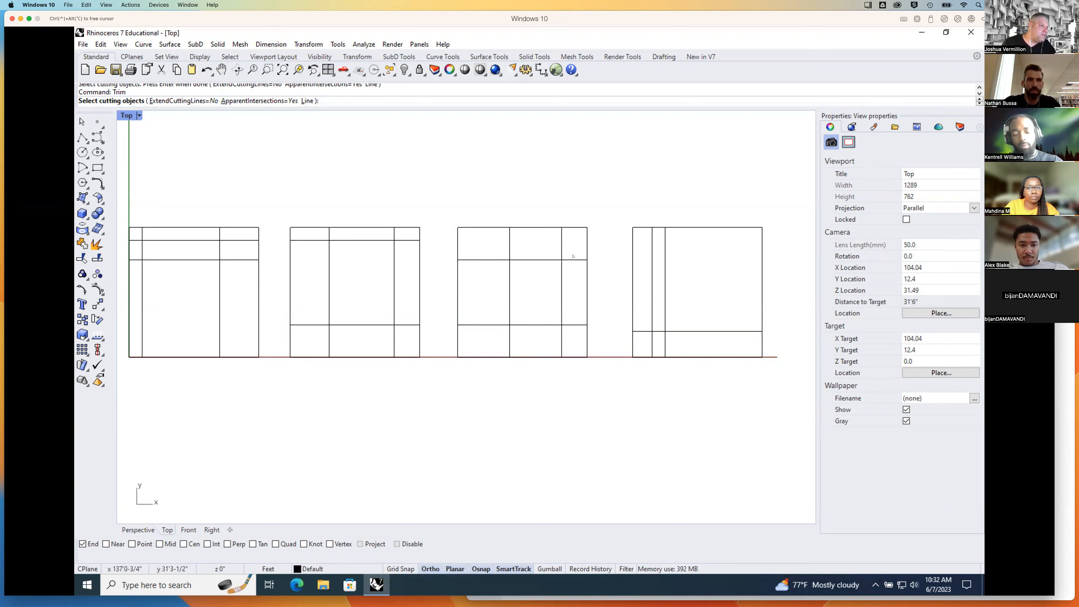
drag(572, 251, 498, 331)
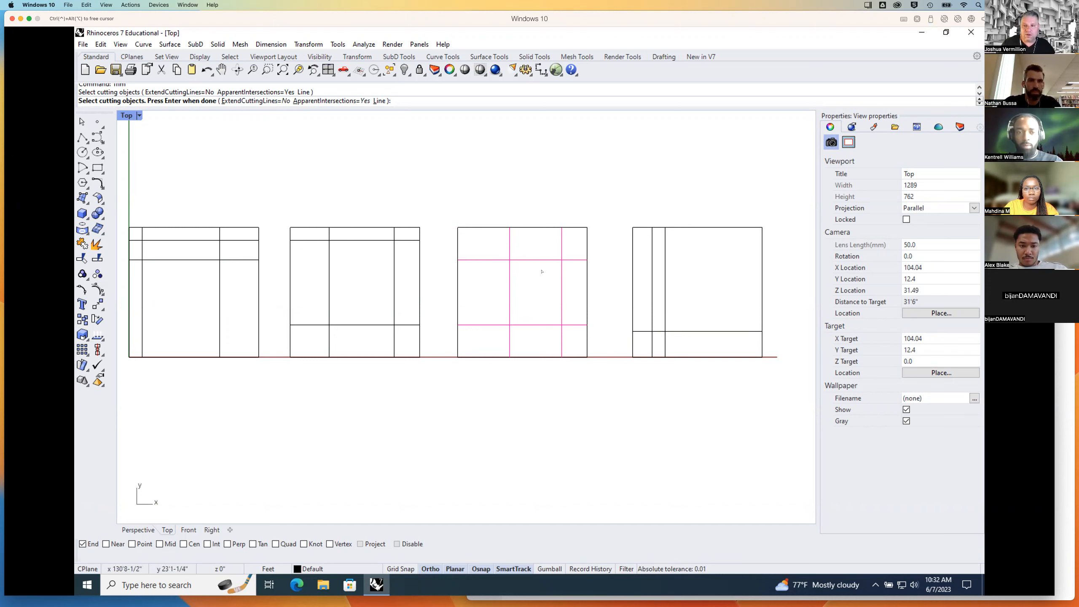
key(Return)
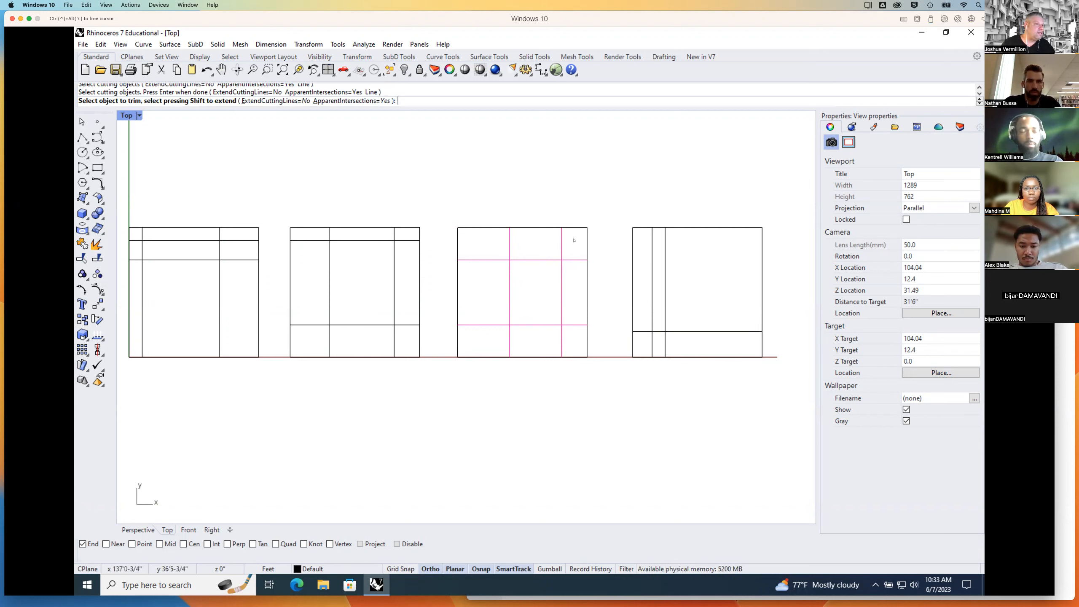
click(510, 241)
click(491, 261)
click(493, 325)
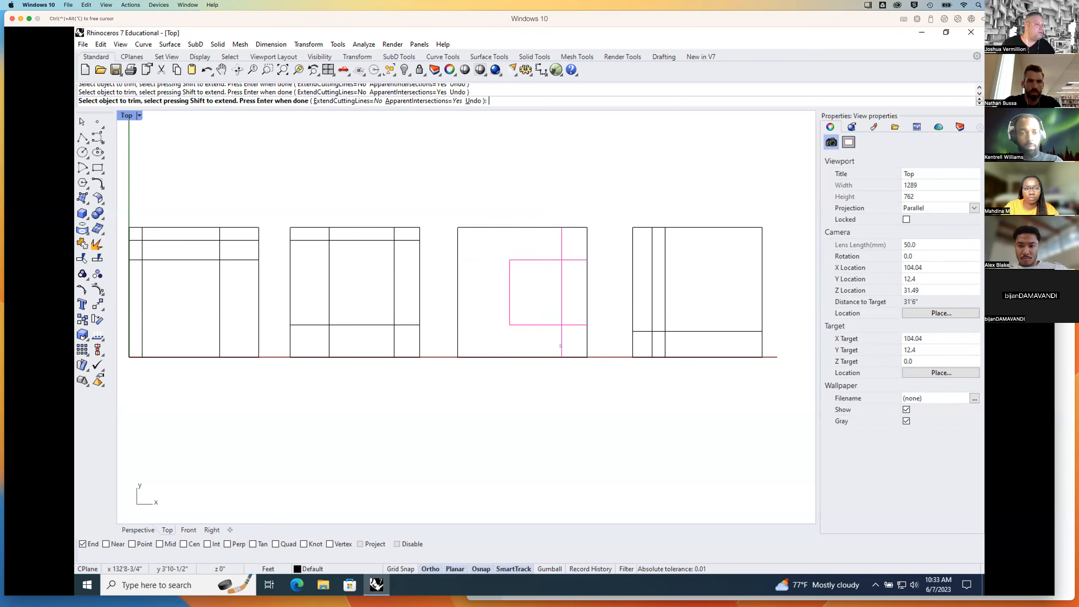
click(573, 325)
click(574, 260)
click(561, 241)
key(Return)
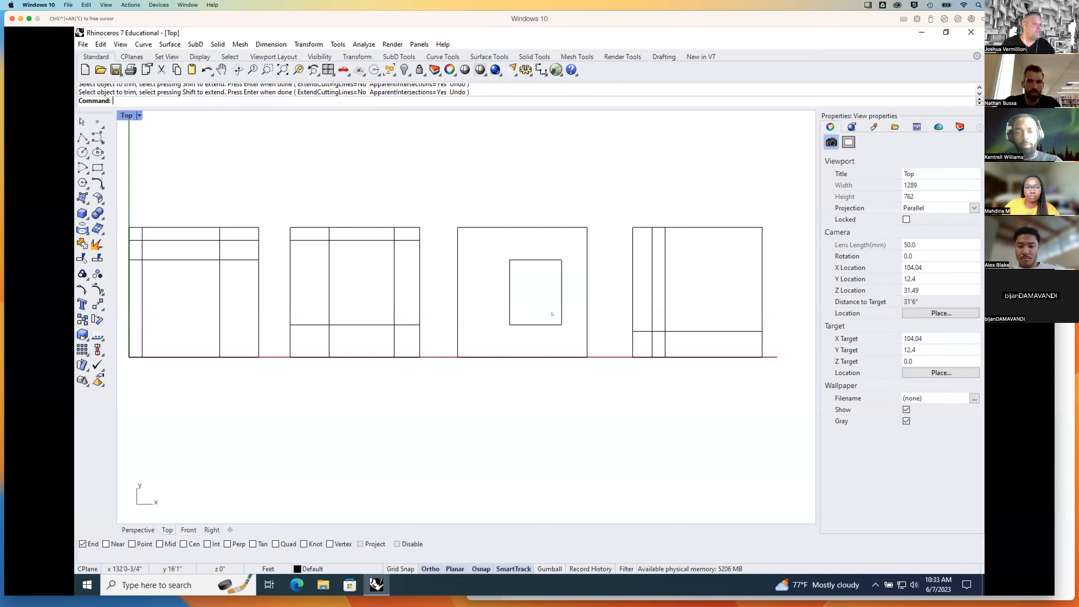
Step: Select the sides of the third panel's inner rectangle one by one to check whether they are separate curves
drag(498, 251, 523, 291)
click(510, 288)
click(537, 260)
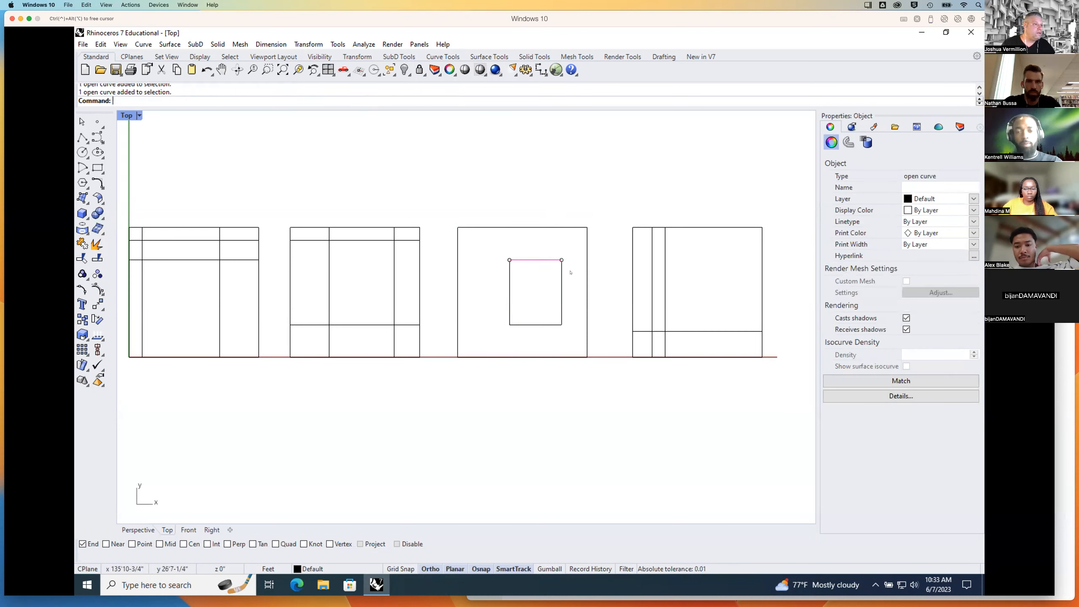
click(562, 285)
click(540, 325)
click(494, 278)
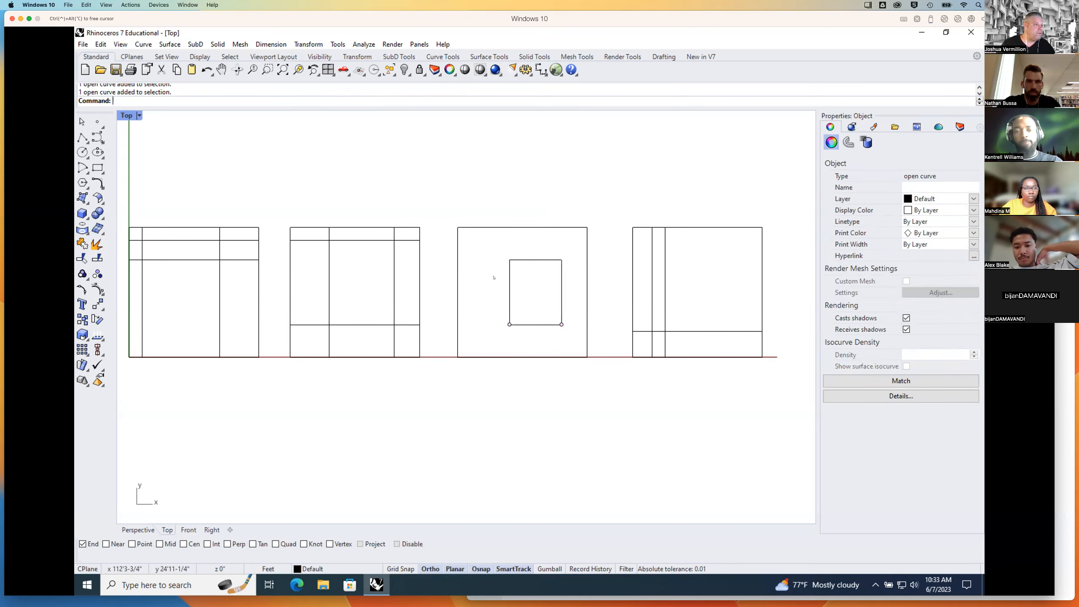
Step: Select the third panel's outer square edges individually to check whether they are separate curves, and clear the selection
click(488, 227)
click(477, 253)
click(457, 262)
click(487, 227)
click(587, 245)
click(573, 357)
click(528, 227)
click(523, 204)
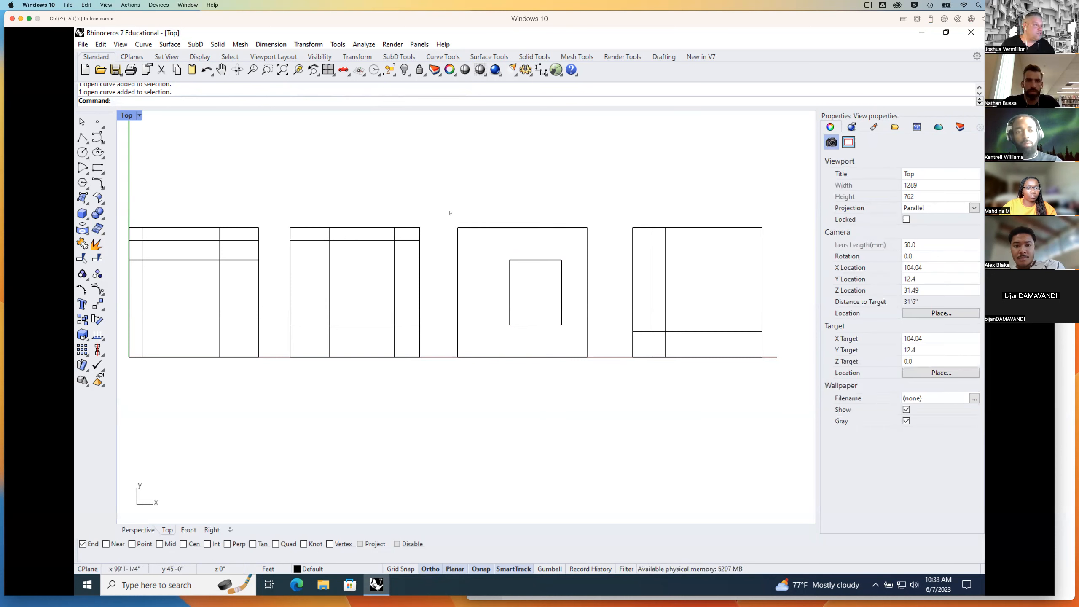
Step: Join the curves of the third panel's outer square and inner rectangle into closed curves and clear the selection
drag(438, 200, 600, 398)
text(jo)
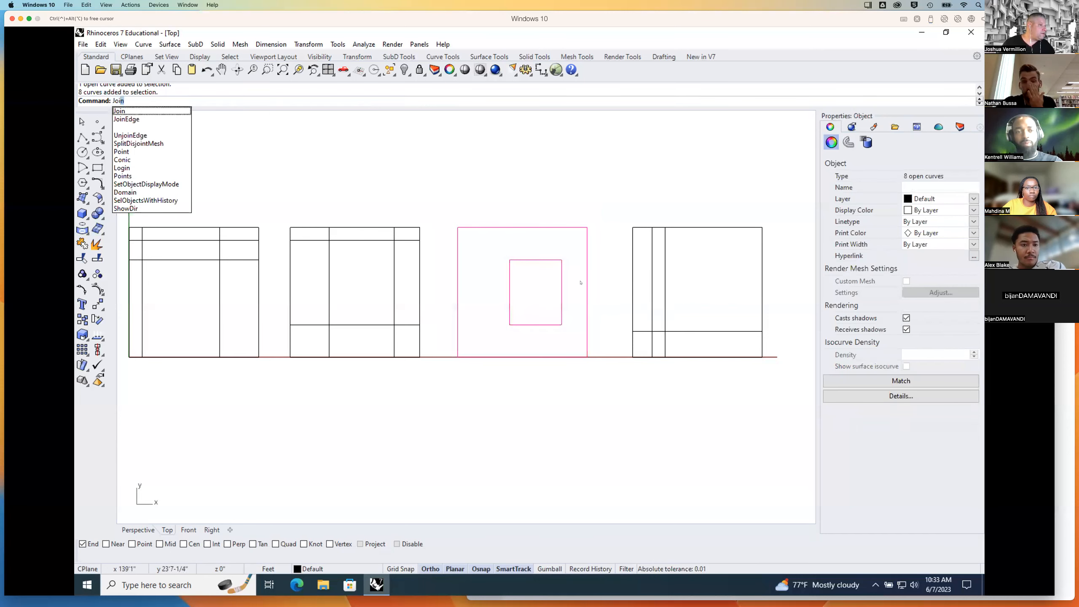
text(in)
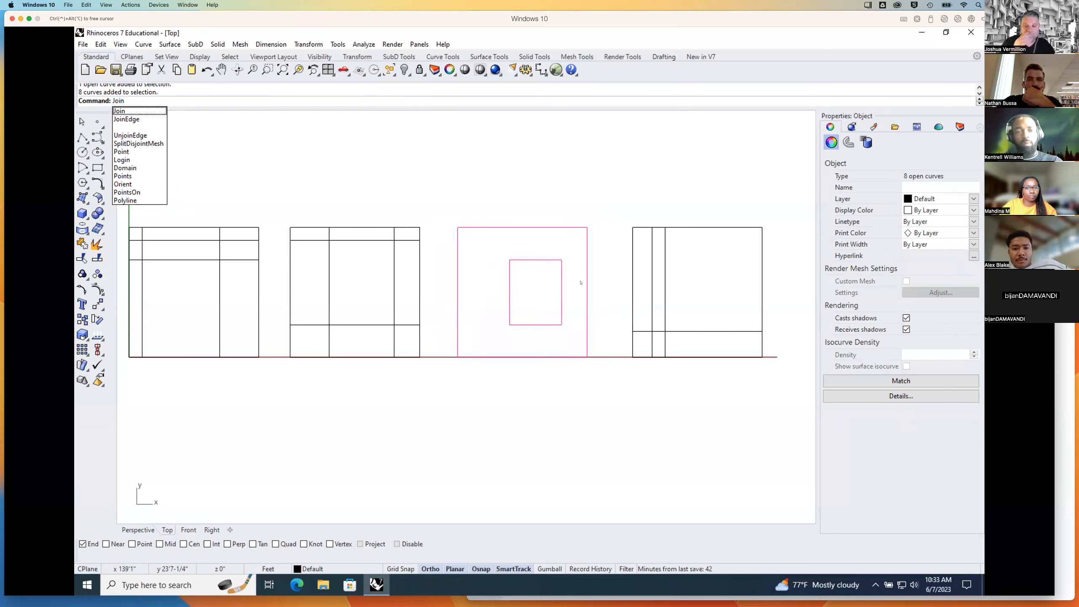
key(Return)
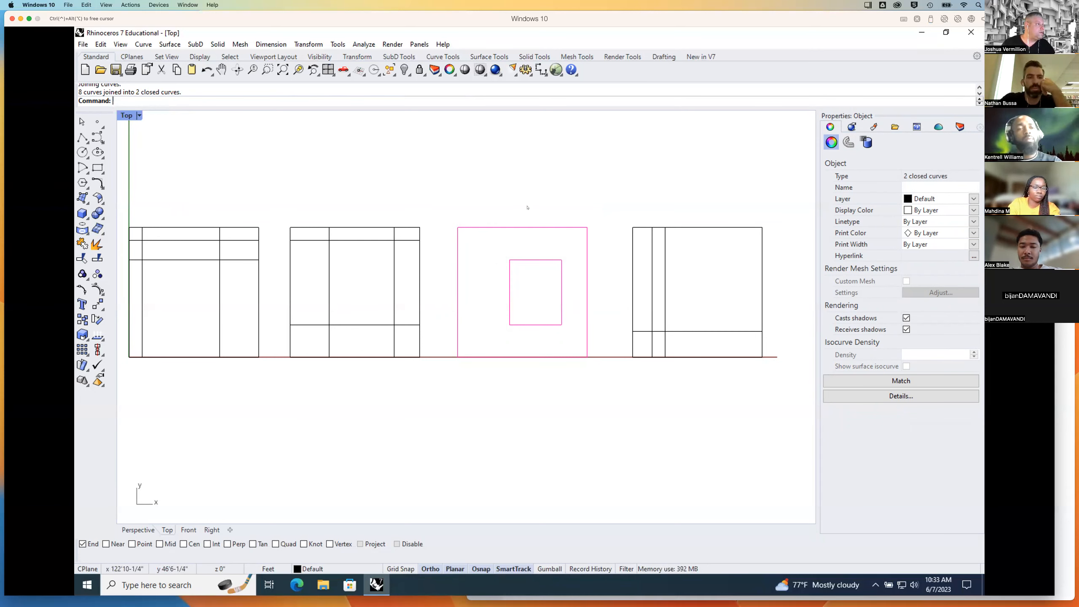
click(546, 206)
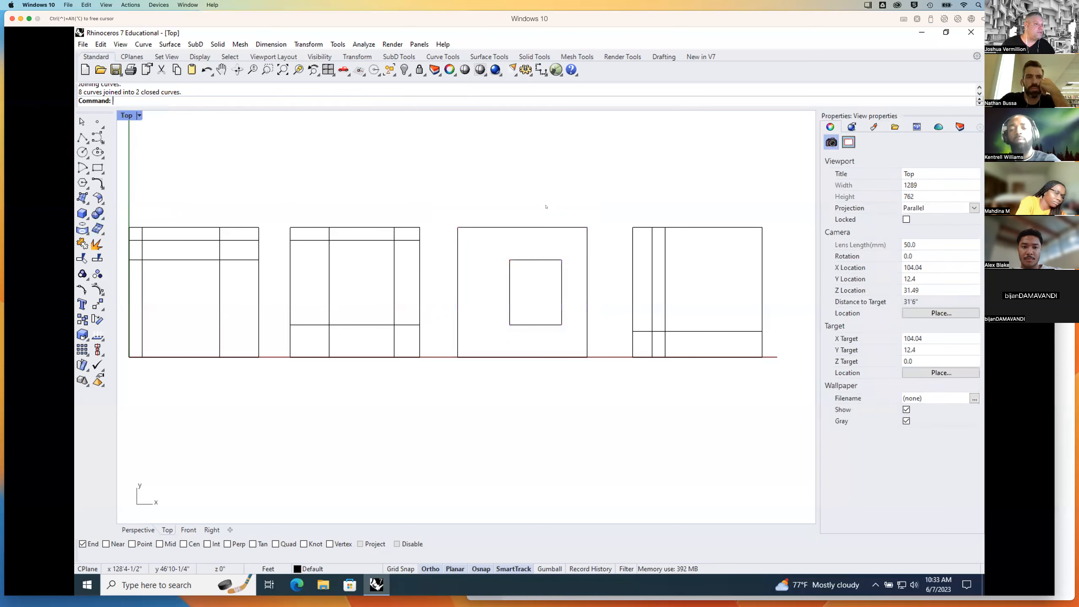
Step: Select the third panel's inner rectangle and outer square to check that each is closed, and undo their join and the trims
click(547, 260)
click(554, 227)
click(545, 173)
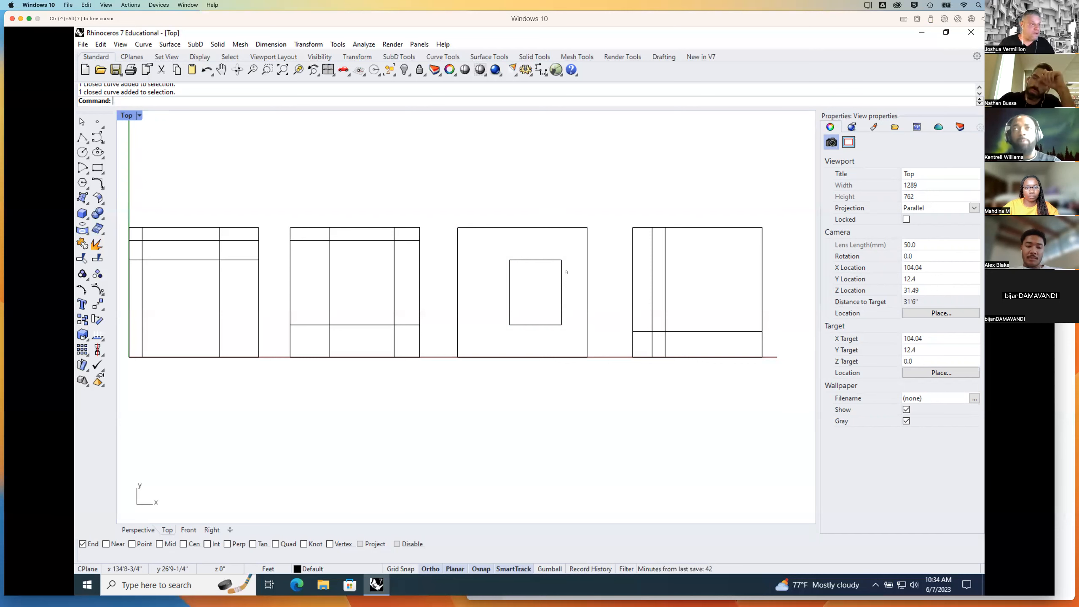
key(ctrl+z)
click(568, 205)
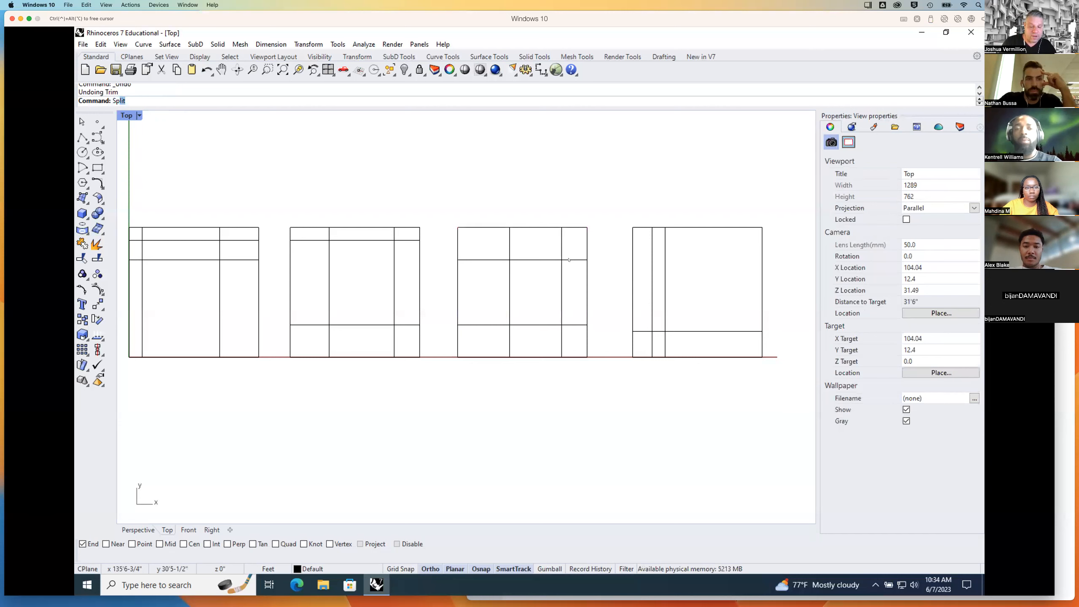
Step: Try to split the third panel's four inner lines using the same four lines as cutting objects, and check one line
key(Return)
drag(569, 249, 487, 338)
key(Return)
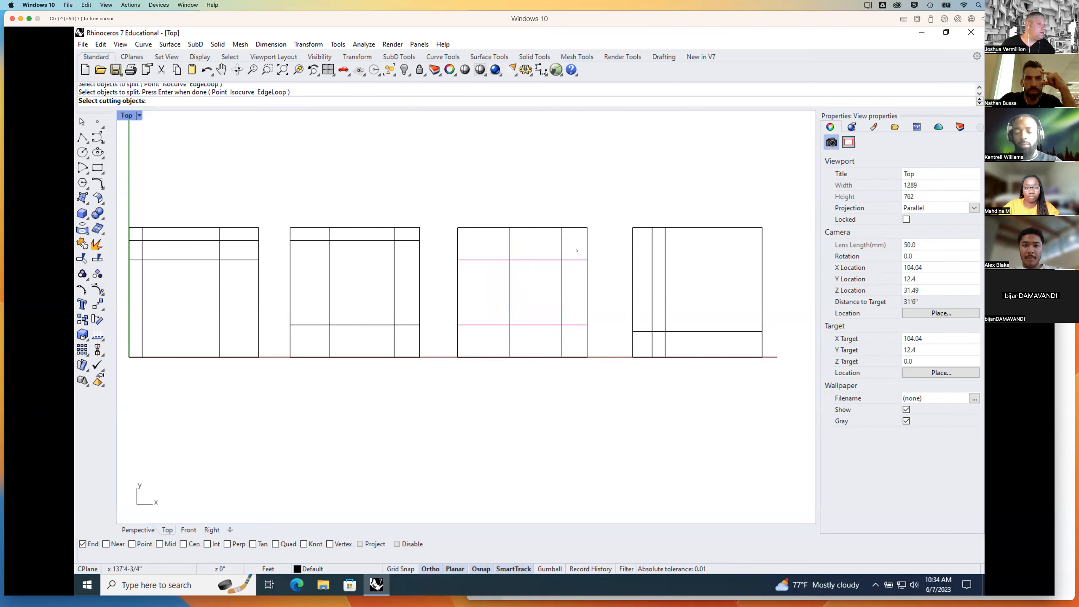
drag(577, 249, 489, 338)
key(Return)
click(515, 261)
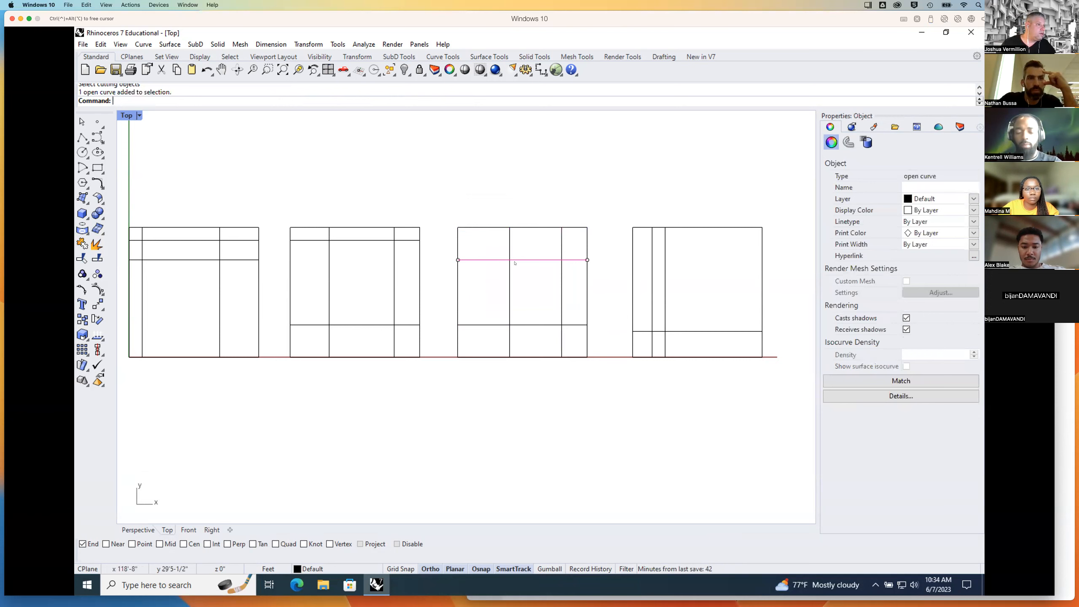
key(Escape)
Step: Split the third panel's two inner vertical lines with its two inner horizontal lines, and select a resulting piece to check it
key(Return)
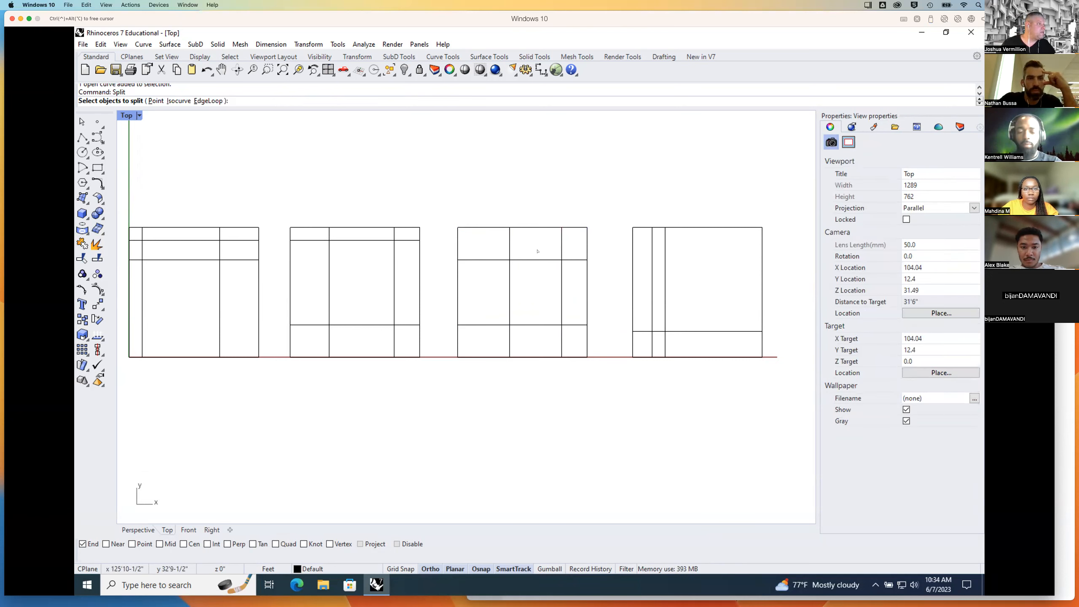
drag(570, 245, 500, 249)
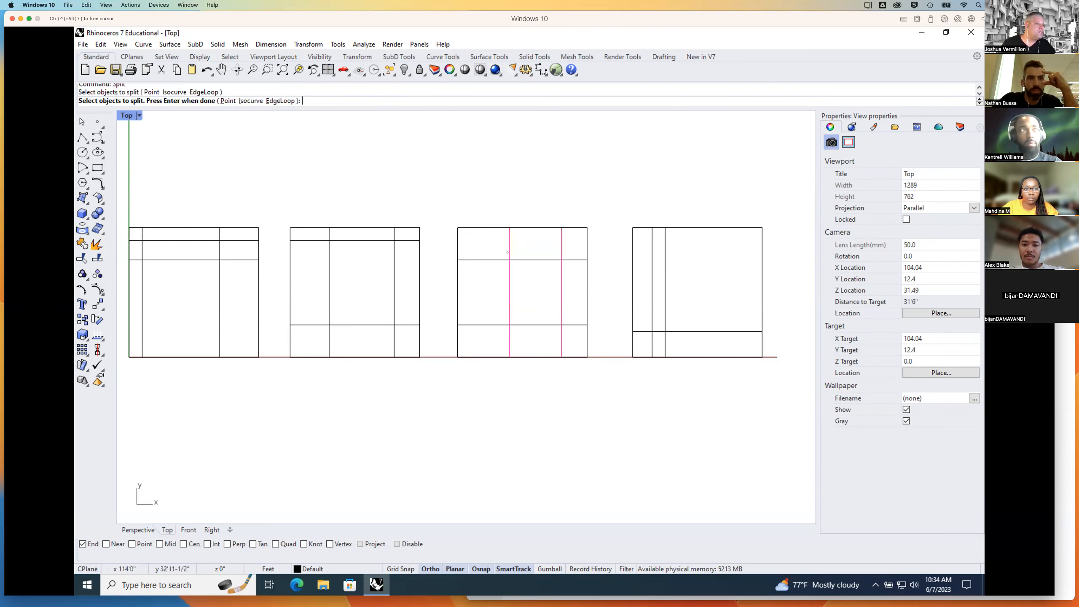
key(Return)
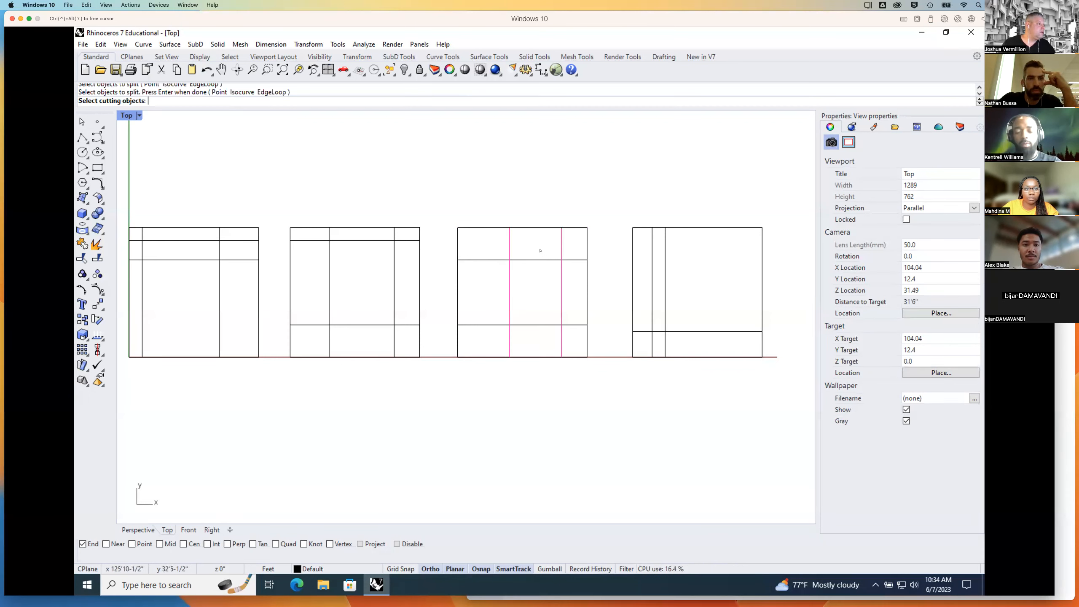
drag(547, 247, 520, 342)
key(Return)
click(510, 297)
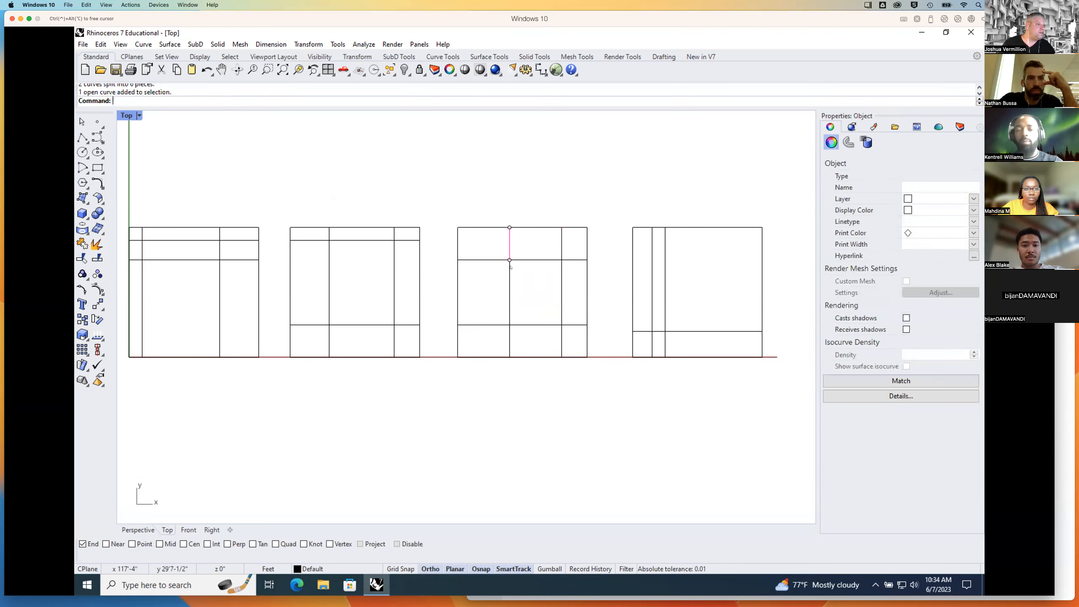
key(Escape)
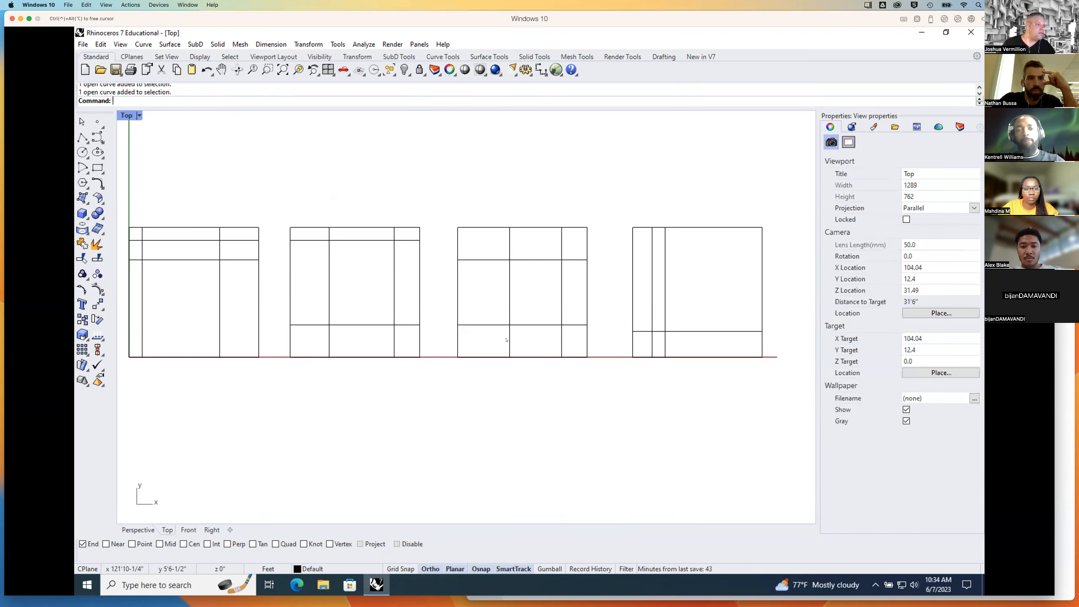
Step: Delete the lower and upper pieces of the third panel's left inner vertical line, and undo the deletions and the split
click(510, 339)
key(Delete)
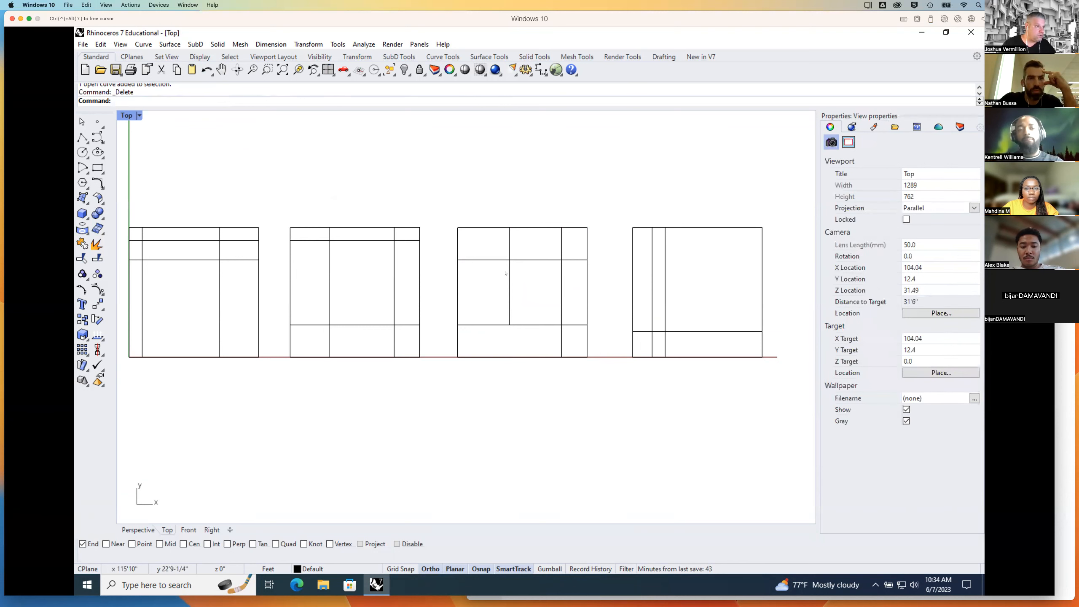
click(510, 251)
key(Delete)
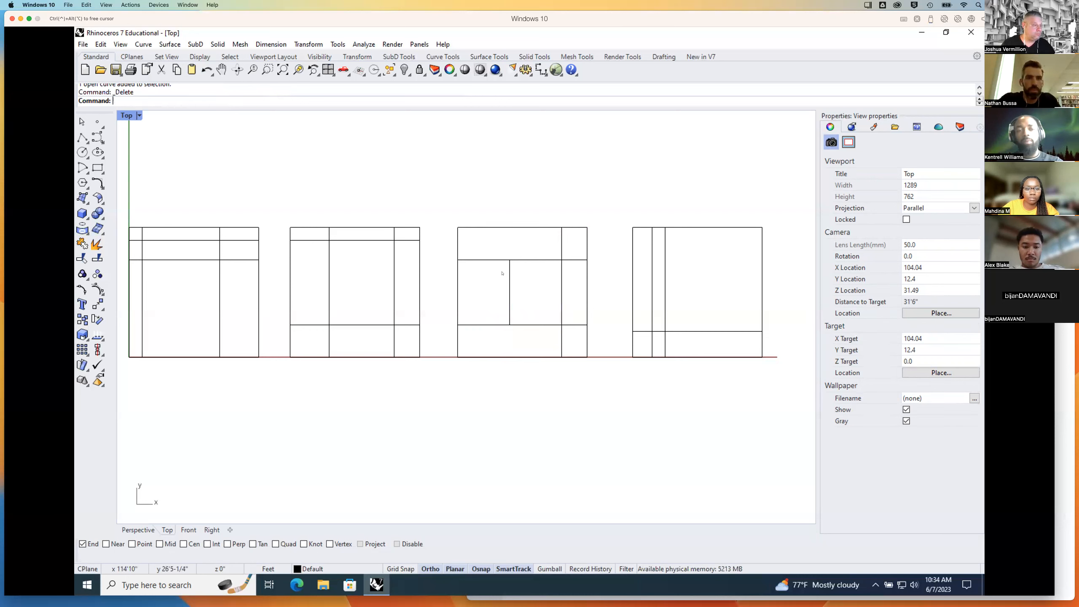
key(ctrl+z)
key(ctrl+z)
Step: Trim away the third panel's inner line portions outside the rectangle they enclose, using all four lines as cutting objects
text(t)
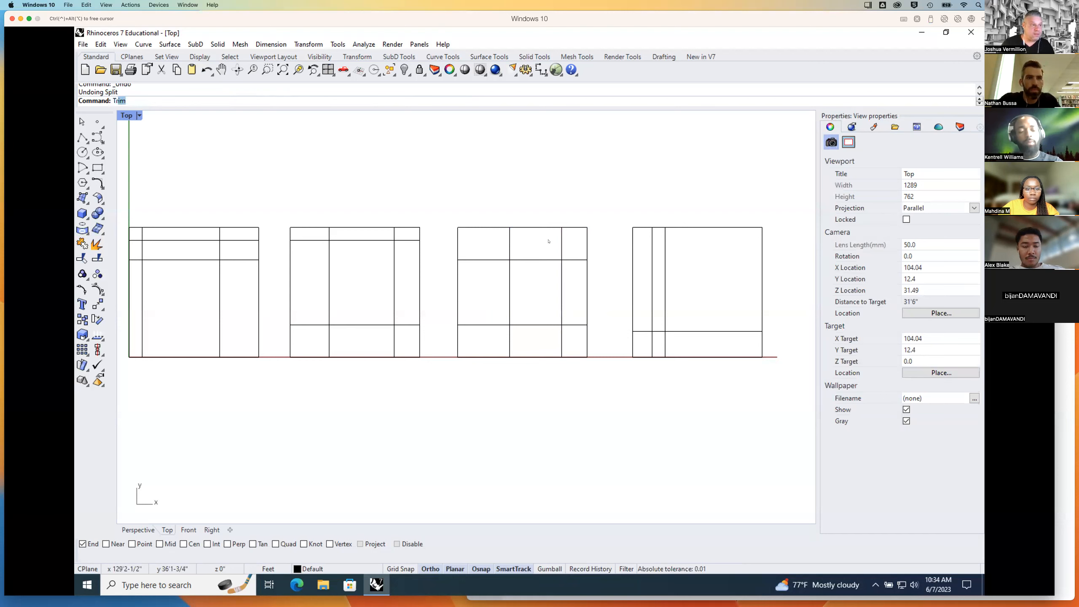
key(Return)
drag(569, 250, 506, 328)
key(Return)
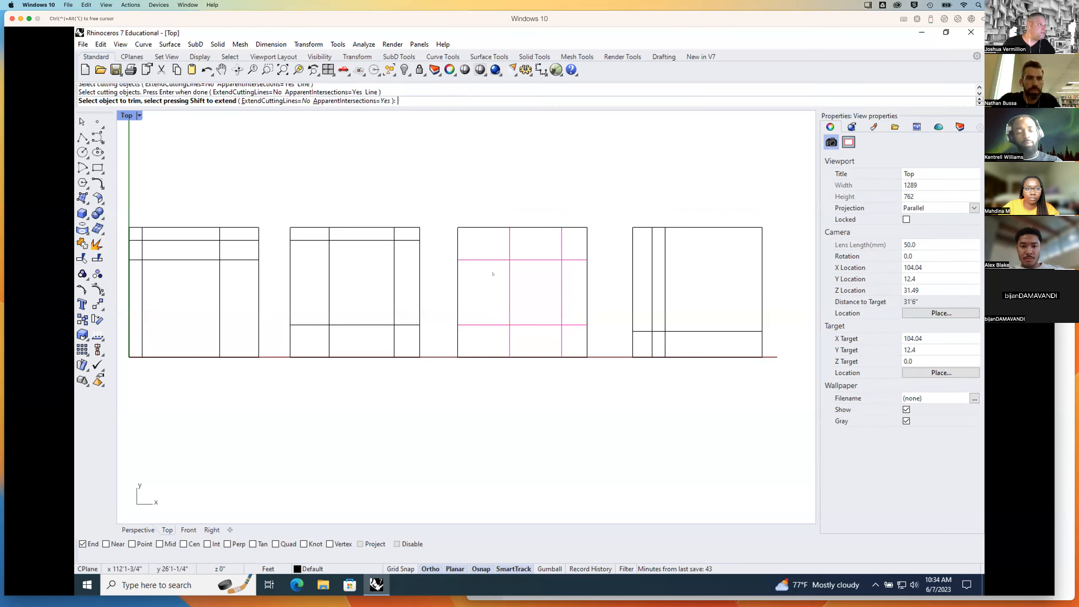
click(510, 250)
click(561, 250)
click(574, 260)
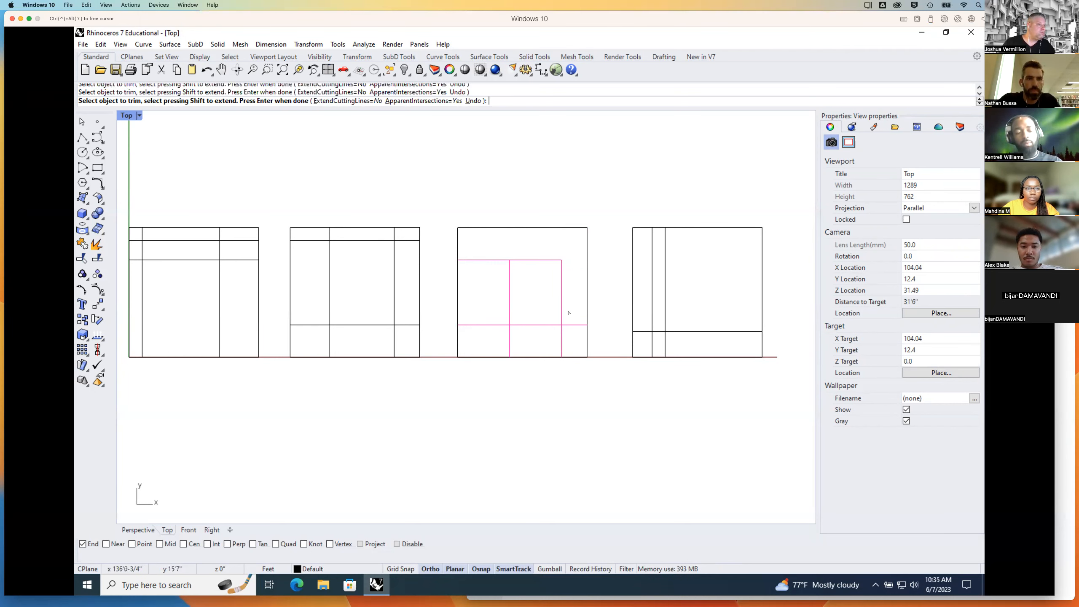
click(510, 342)
click(484, 324)
click(488, 259)
key(Return)
Step: Join the third panel's eight curves into a closed outer square and inner rectangle, and check the rectangle by selecting it
drag(437, 212, 589, 388)
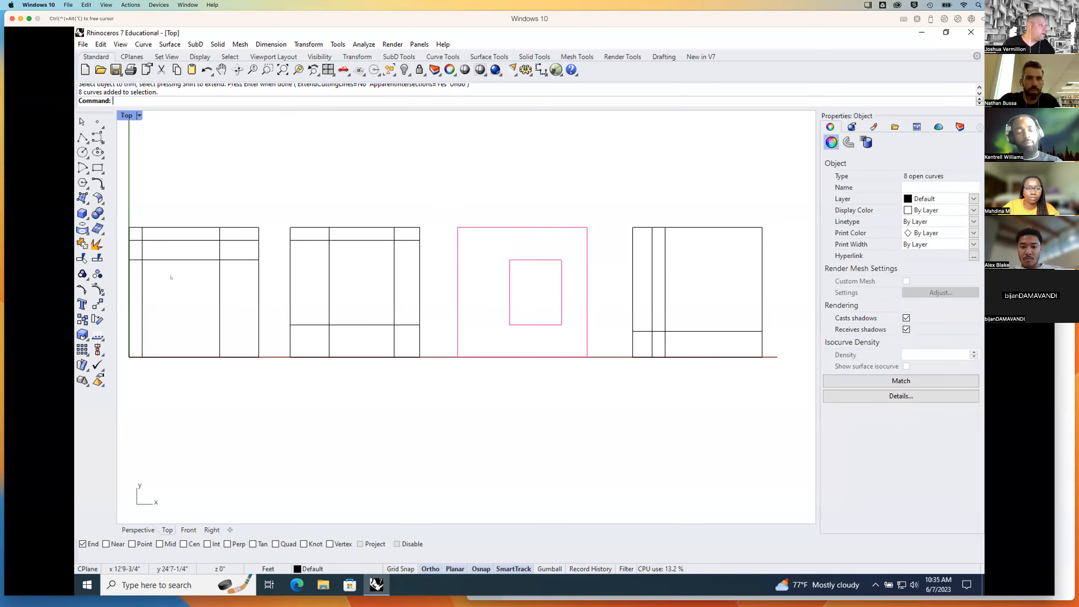
click(82, 243)
click(439, 176)
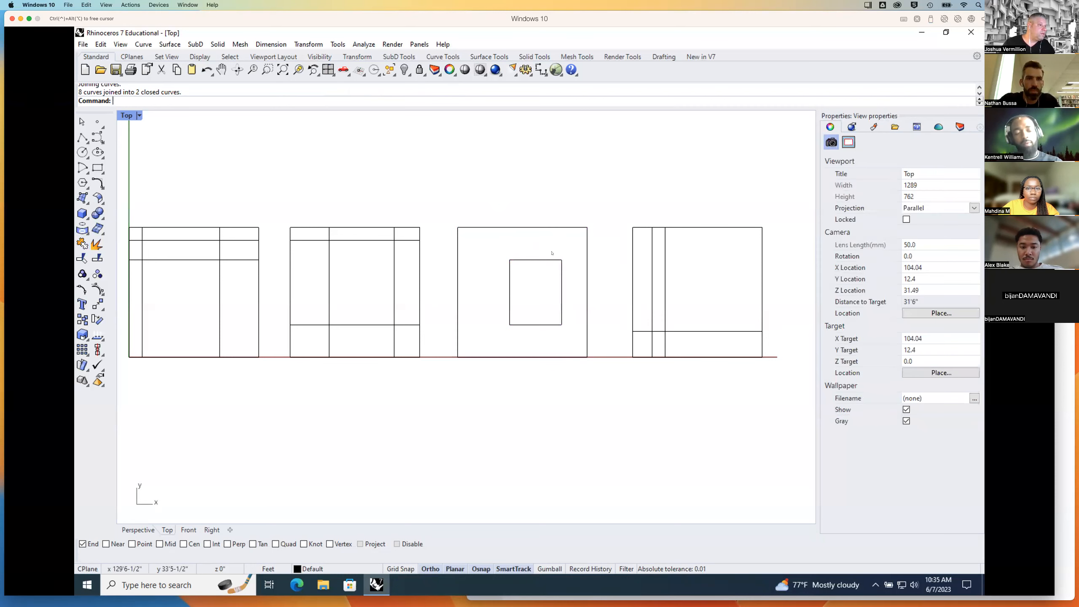
click(541, 260)
click(559, 187)
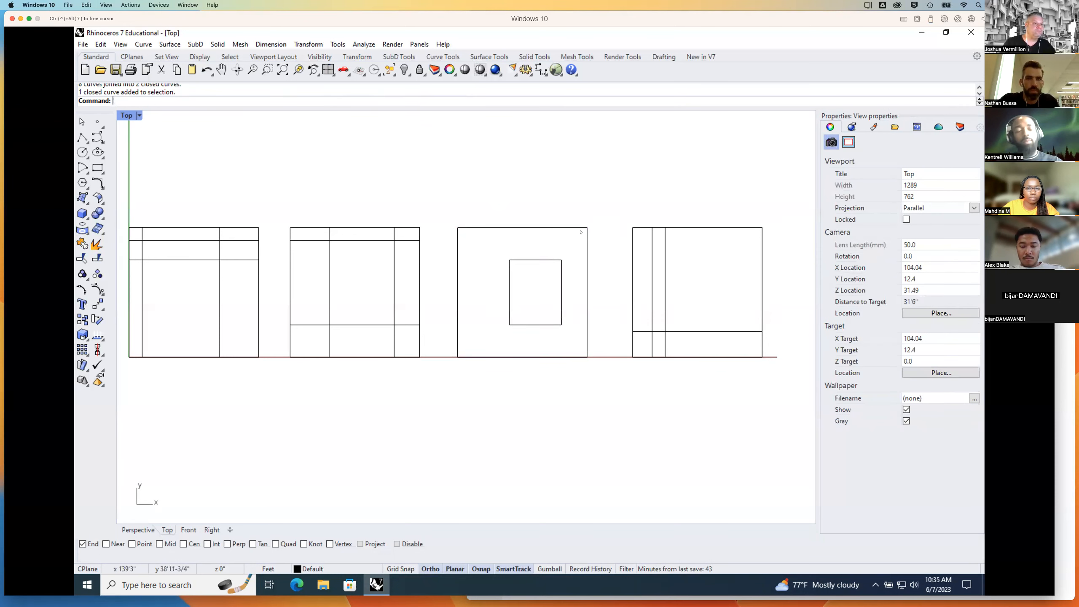
Step: Switch to the course page in Chrome to examine the dimensioned panel template diagram, and return to Rhino
scroll(619, 240, down, 2)
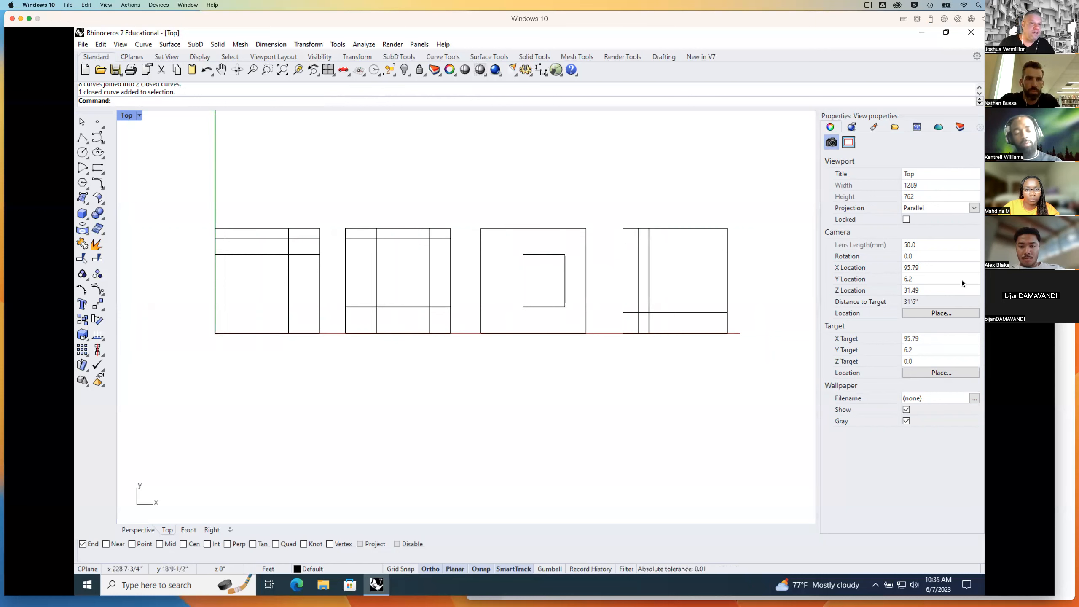
key(super+Tab)
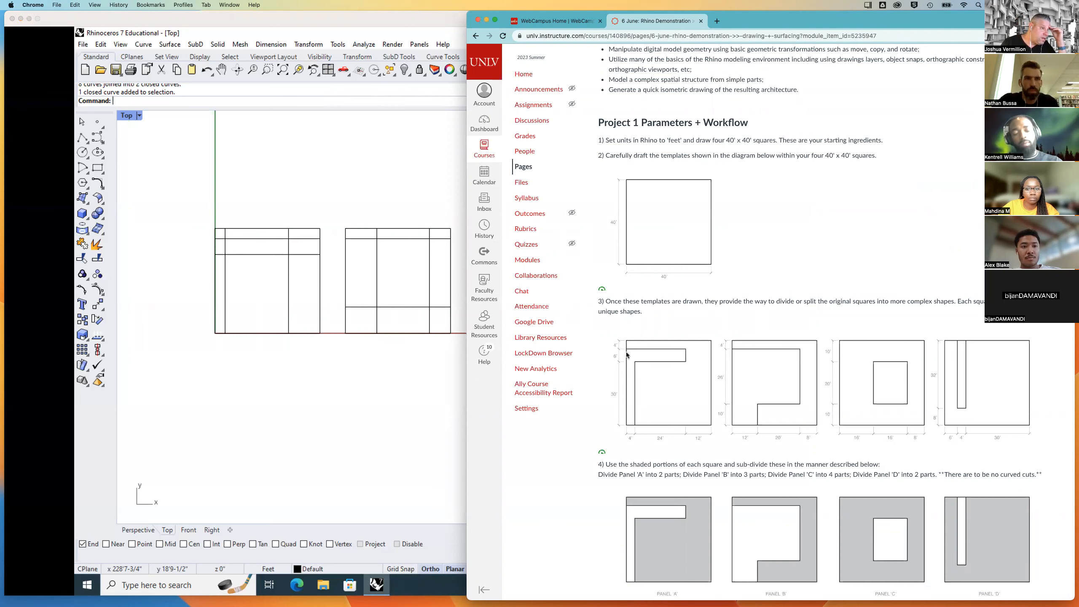
click(287, 409)
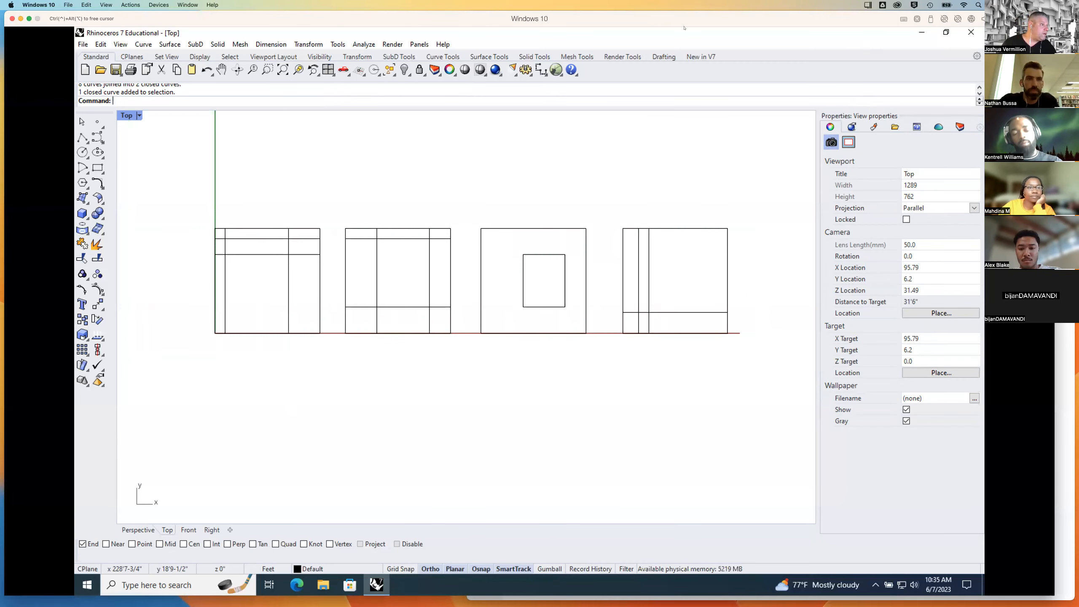
Step: Trim the first panel's two inner horizontal lines to the right of its right inner vertical line
text(Trim)
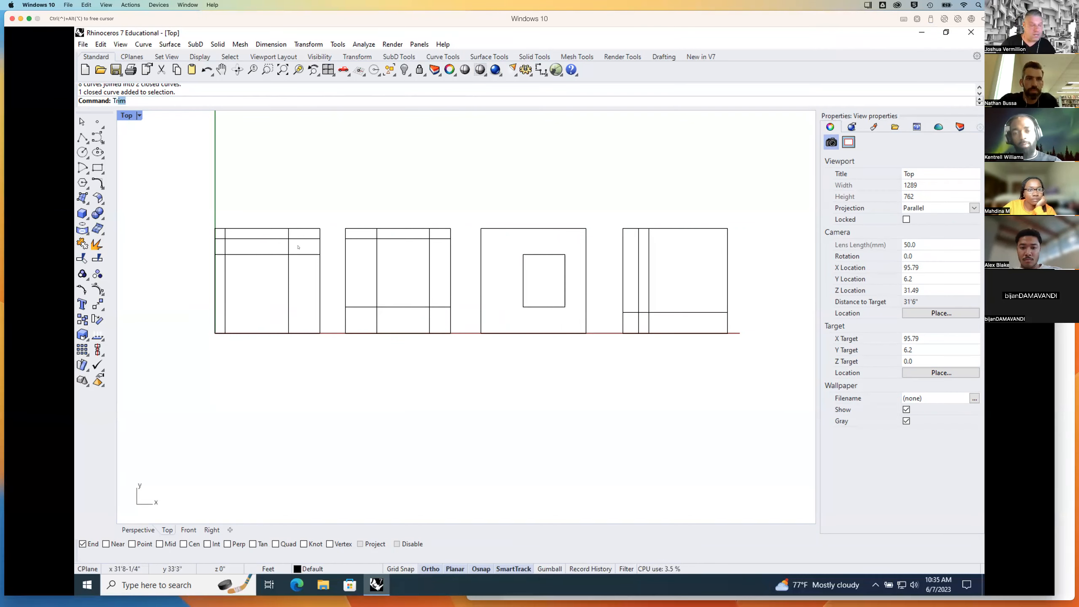
key(Return)
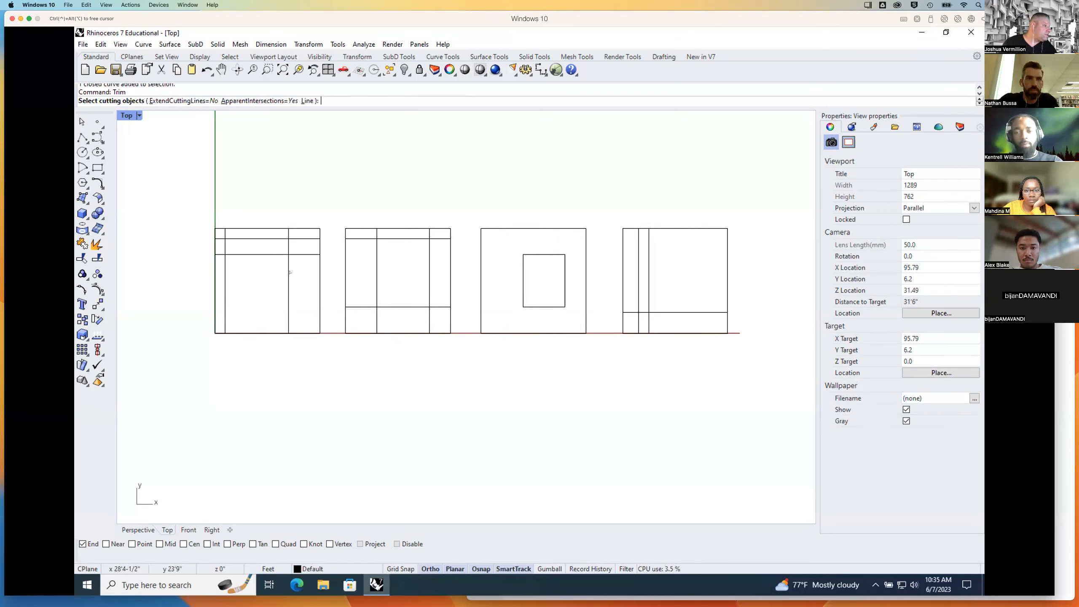
click(289, 272)
key(Return)
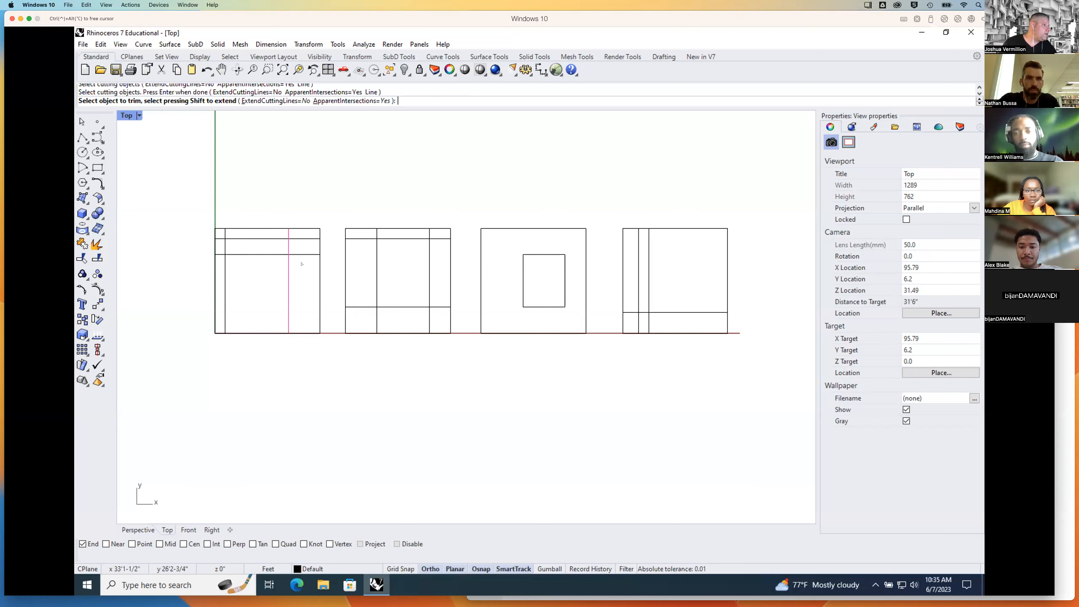
click(302, 254)
click(301, 239)
key(Return)
Step: Trim the first panel's right inner vertical line so only the portion between the two horizontal lines remains
key(Return)
click(283, 239)
click(287, 254)
key(Return)
click(289, 267)
key(Return)
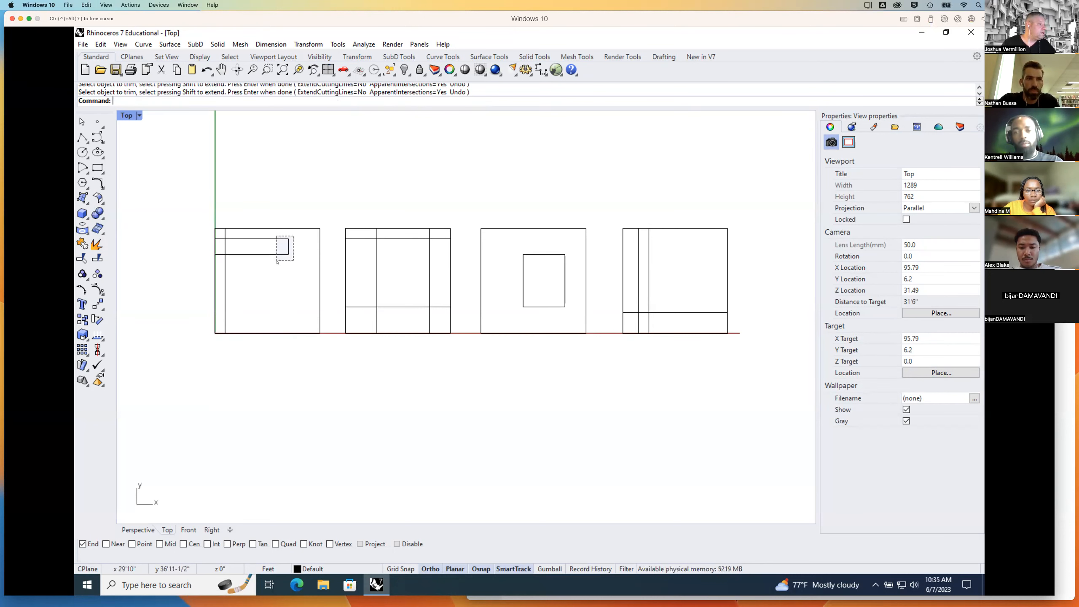
Step: Join the first panel's two horizontal lines and the short vertical segment between them into one curve, and clear the selection
drag(277, 261, 207, 258)
click(83, 258)
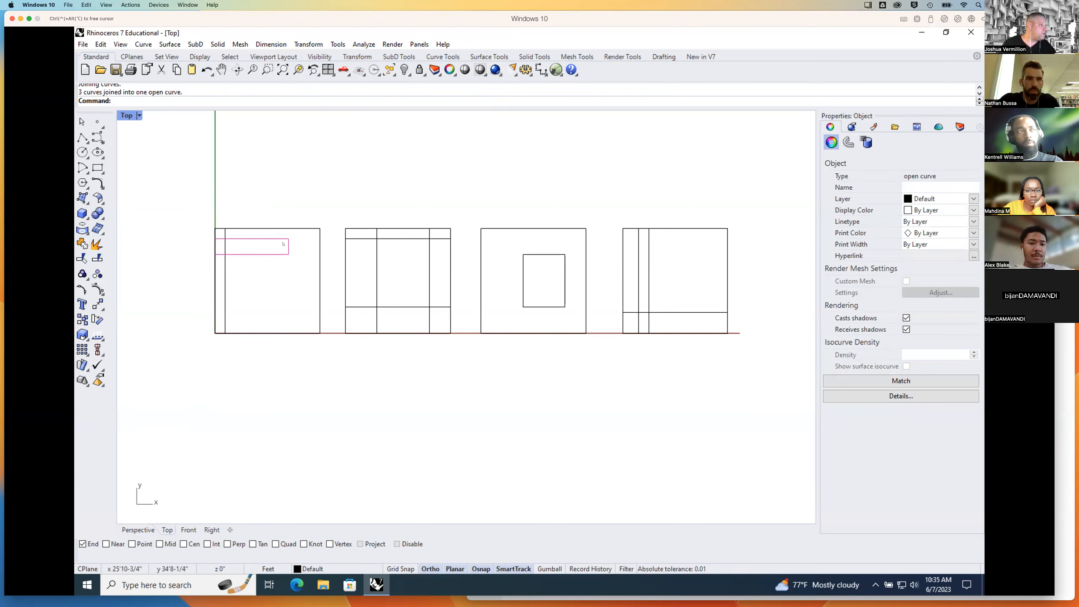
click(271, 279)
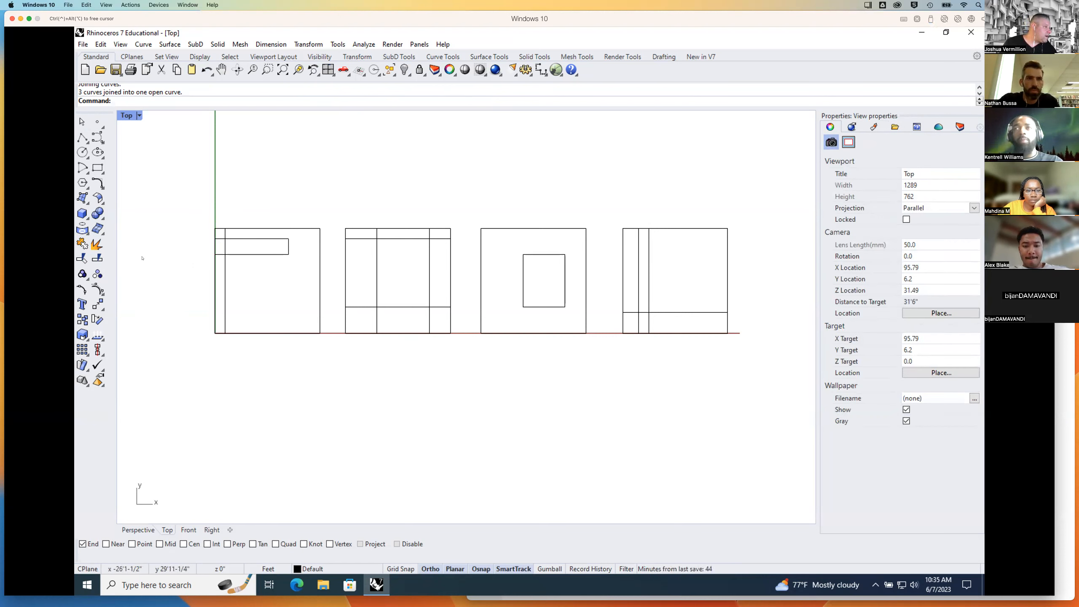
Step: Trim the first panel's left inner vertical line above and inside the joined slot outline
click(82, 257)
click(239, 240)
key(Return)
click(225, 232)
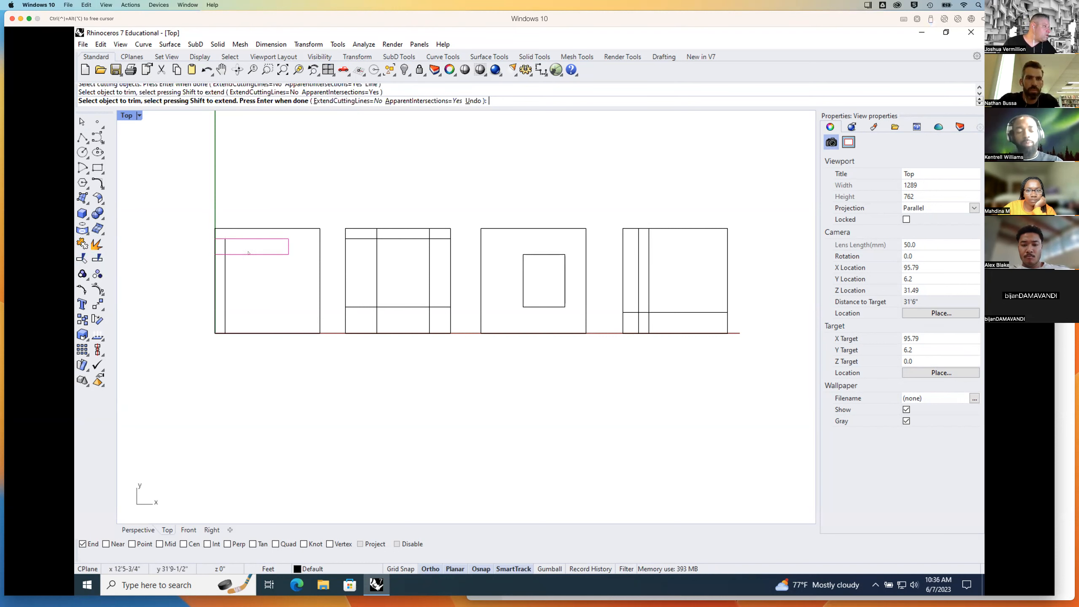
click(225, 247)
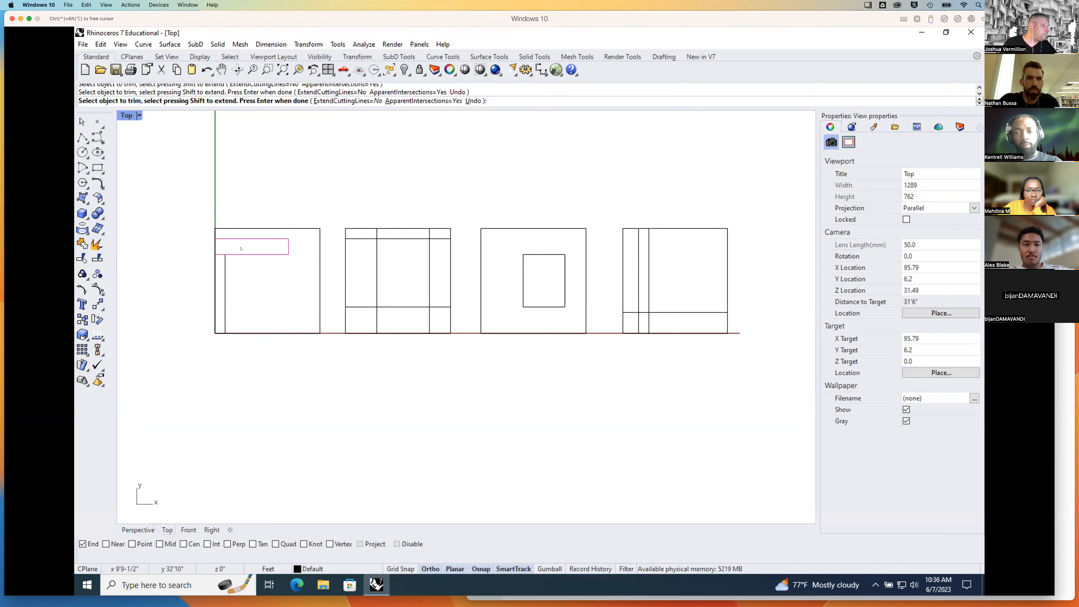
key(Return)
Step: Trim the slot outline's lower horizontal edge to the left of the first panel's inner vertical line
key(Return)
click(226, 272)
key(Return)
click(221, 255)
key(Return)
Step: Check the first panel's trimmed slot outline and left inner vertical line, and join them into one curve
click(238, 255)
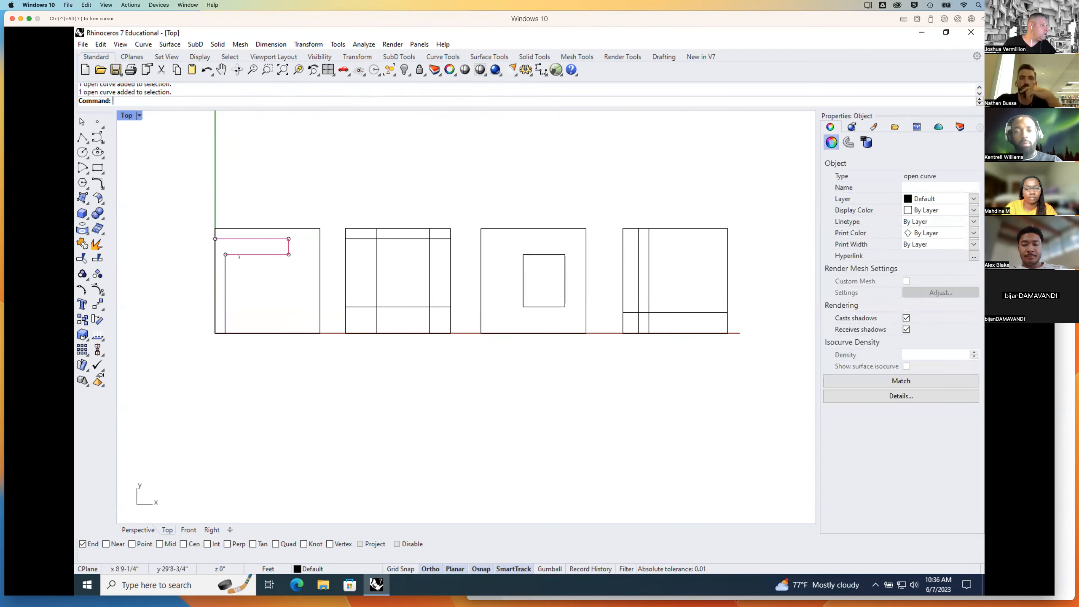
click(226, 270)
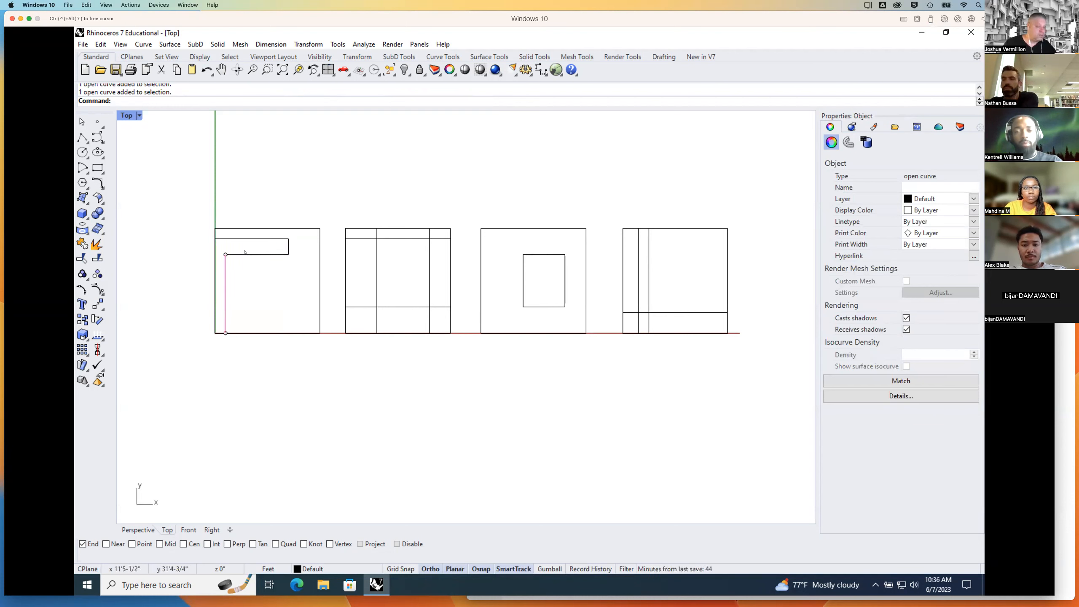
drag(256, 266, 224, 253)
click(97, 273)
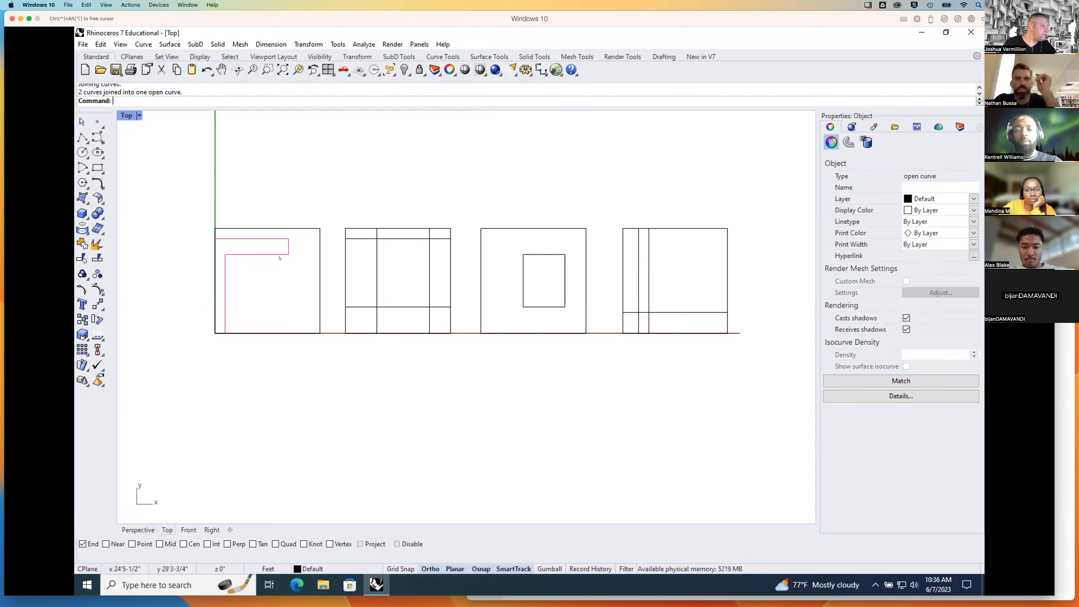
Step: Try moving the joined open L-shaped curve out of the first square, and undo the move
drag(279, 255, 166, 260)
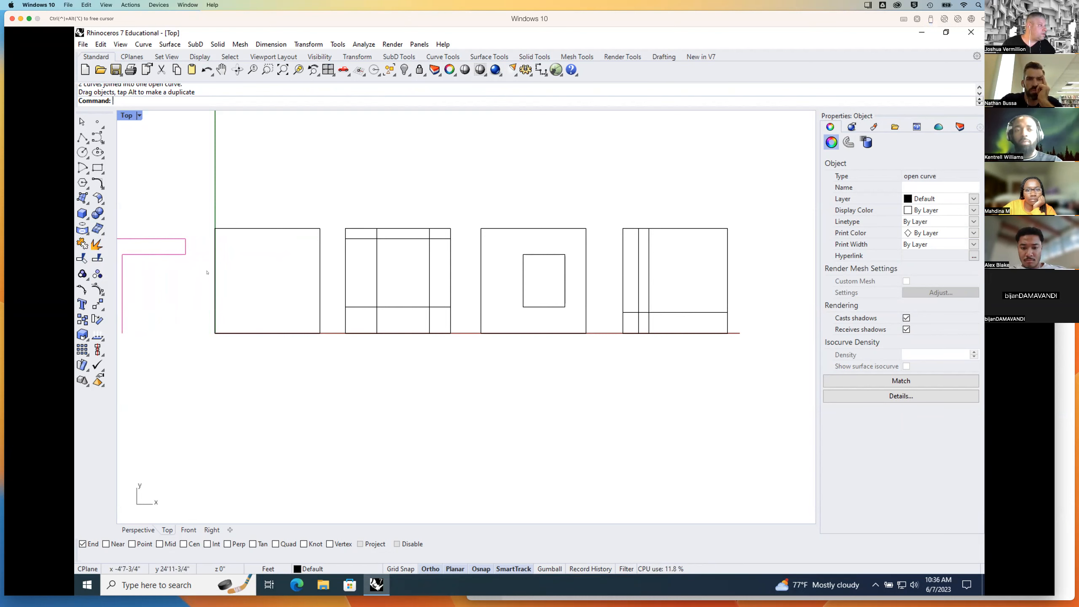
right_drag(236, 288, 315, 292)
key(ctrl+z)
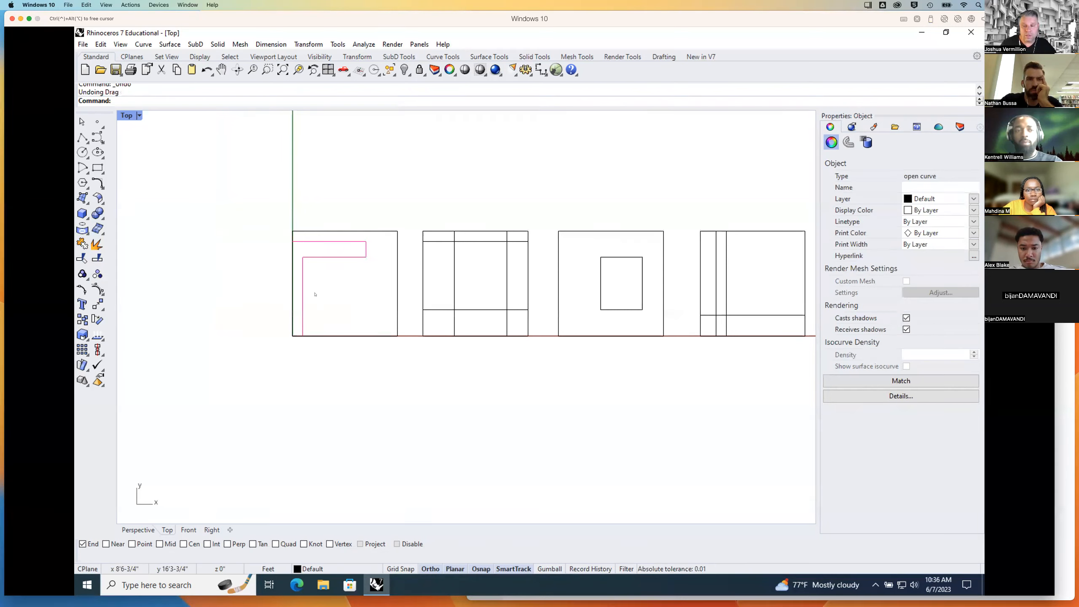
click(339, 275)
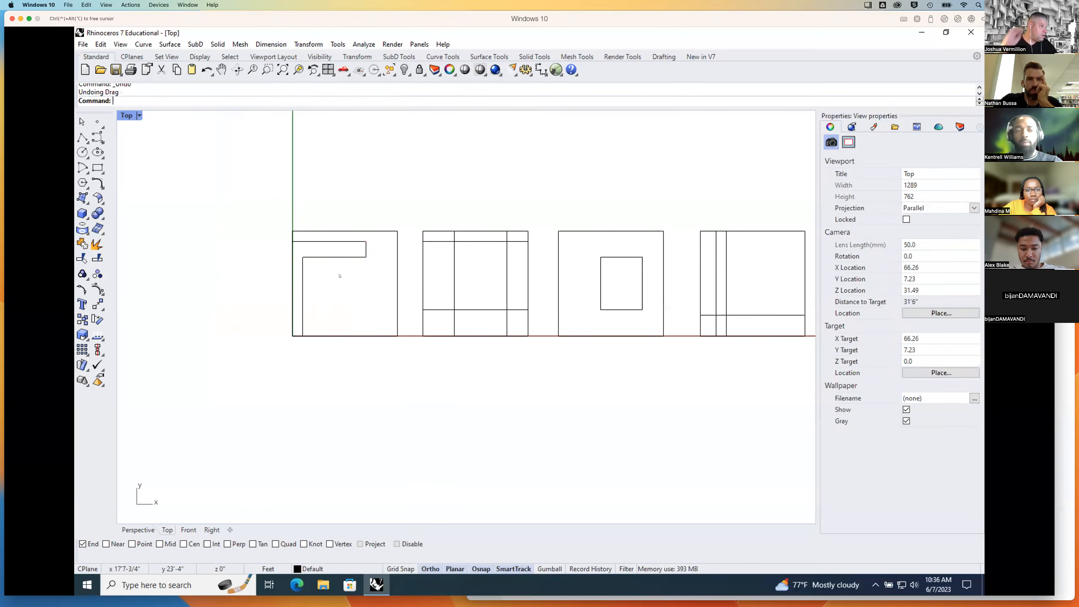
Step: Examine the open L-shaped curve inside the first square and where its ends meet the square's edges
scroll(328, 276, down, 3)
scroll(327, 283, up, 5)
scroll(326, 286, down, 2)
scroll(326, 286, up, 4)
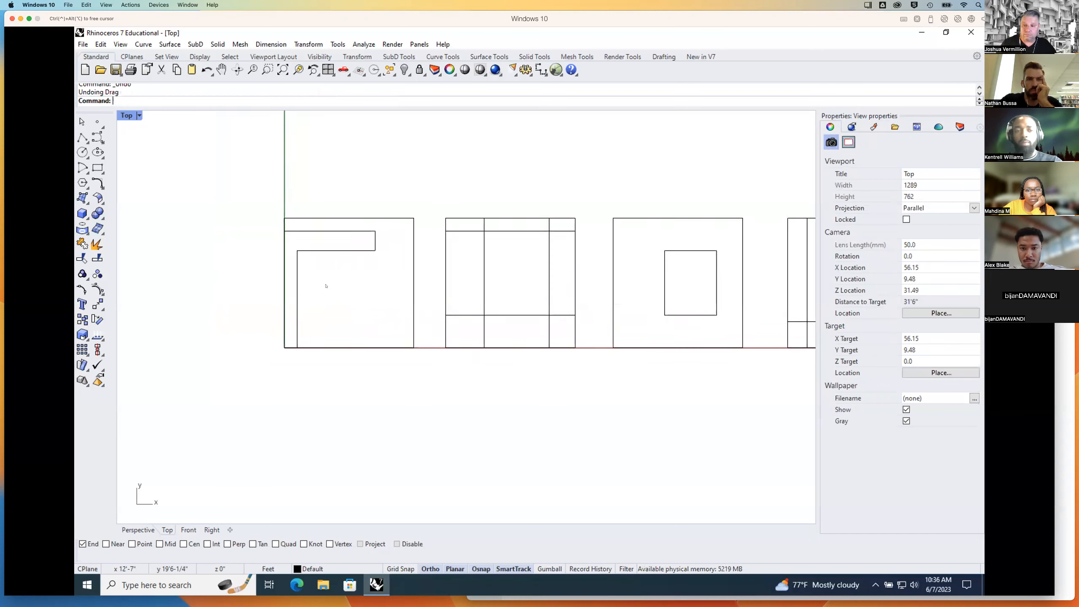
mouse_move(349, 283)
right_down()
mouse_move(283, 327)
mouse_move(337, 298)
mouse_move(284, 308)
mouse_move(325, 291)
mouse_move(346, 308)
mouse_move(320, 319)
mouse_move(339, 295)
mouse_move(306, 318)
mouse_move(410, 327)
mouse_move(323, 321)
mouse_move(354, 335)
mouse_move(337, 320)
mouse_move(455, 316)
mouse_move(366, 294)
mouse_move(381, 304)
right_up()
scroll(364, 293, down, 2)
scroll(360, 291, up, 3)
scroll(359, 291, up, 1)
click(353, 240)
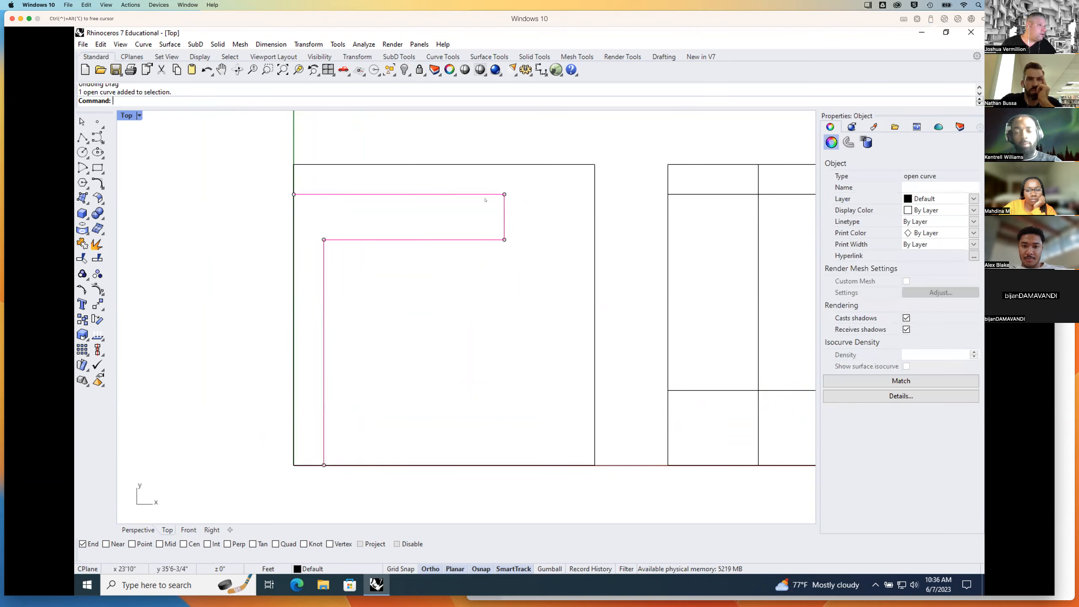
click(383, 356)
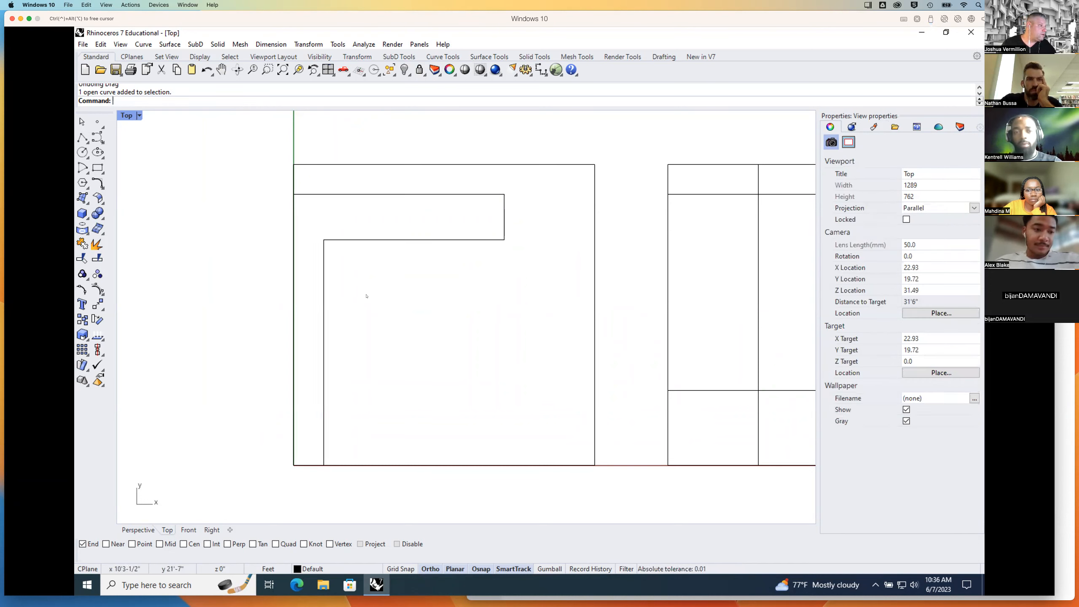
Step: Split the first square's left and bottom edges using the open L-shaped curve as the cutting object
click(98, 259)
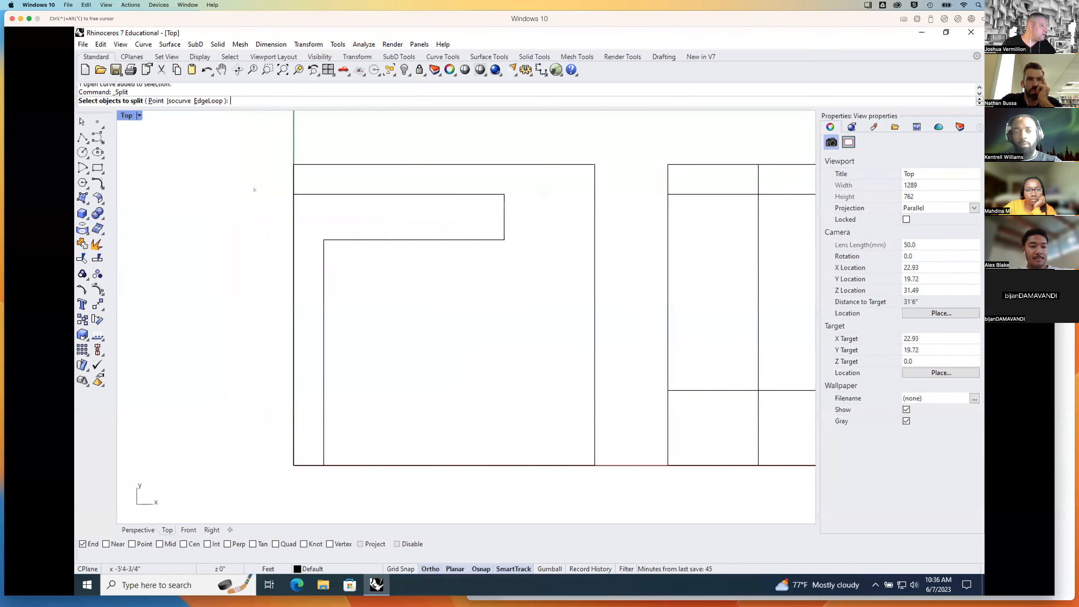
click(292, 175)
click(359, 465)
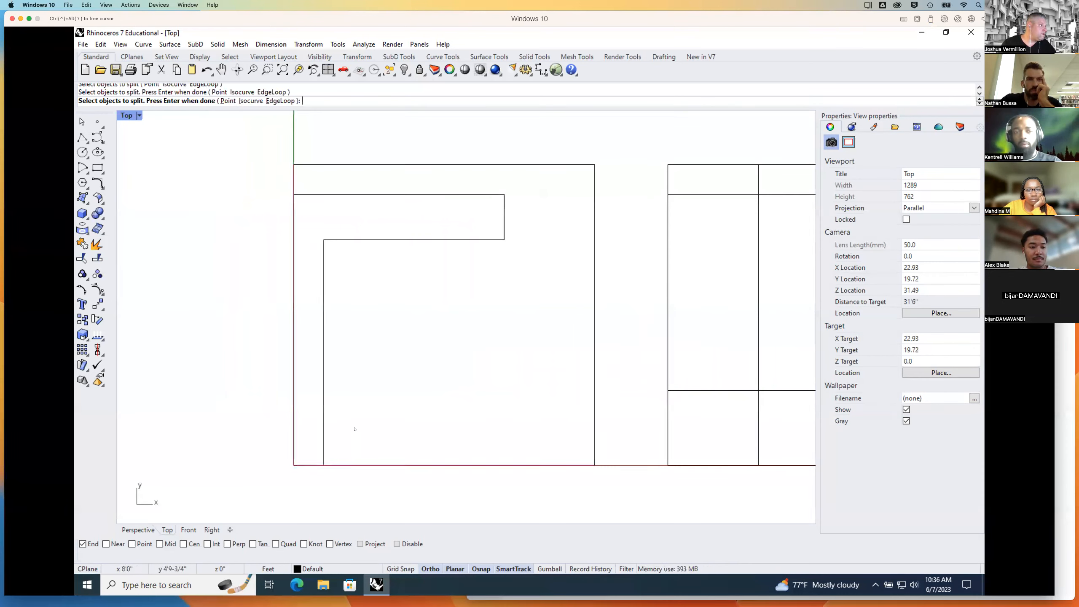
key(Return)
click(323, 345)
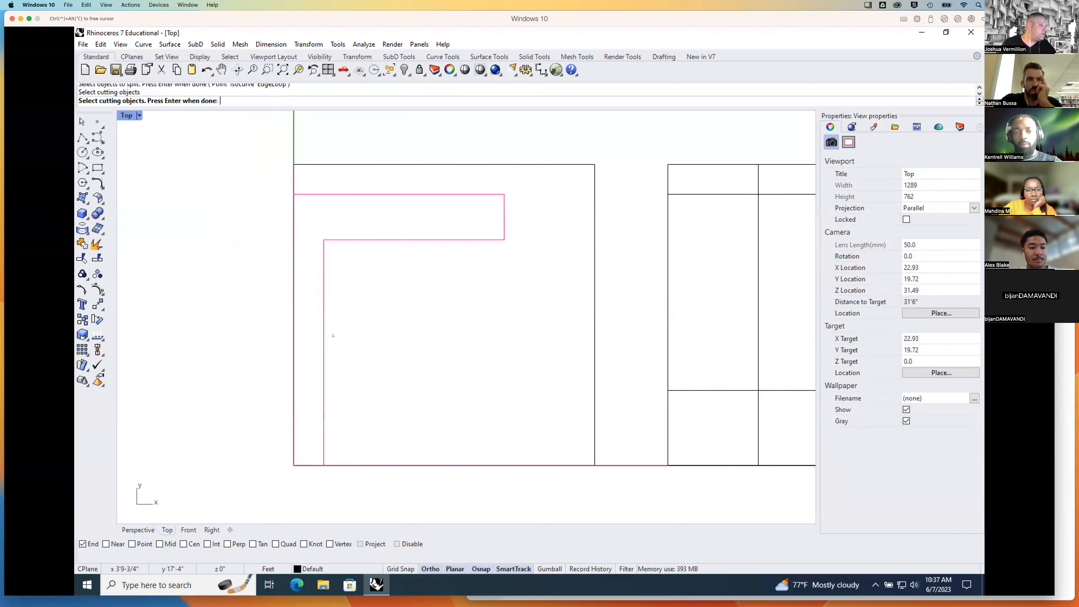
key(Return)
Step: Check the split segments of the first square's bottom and left edges by selecting them individually
click(313, 467)
click(344, 466)
click(308, 466)
click(294, 427)
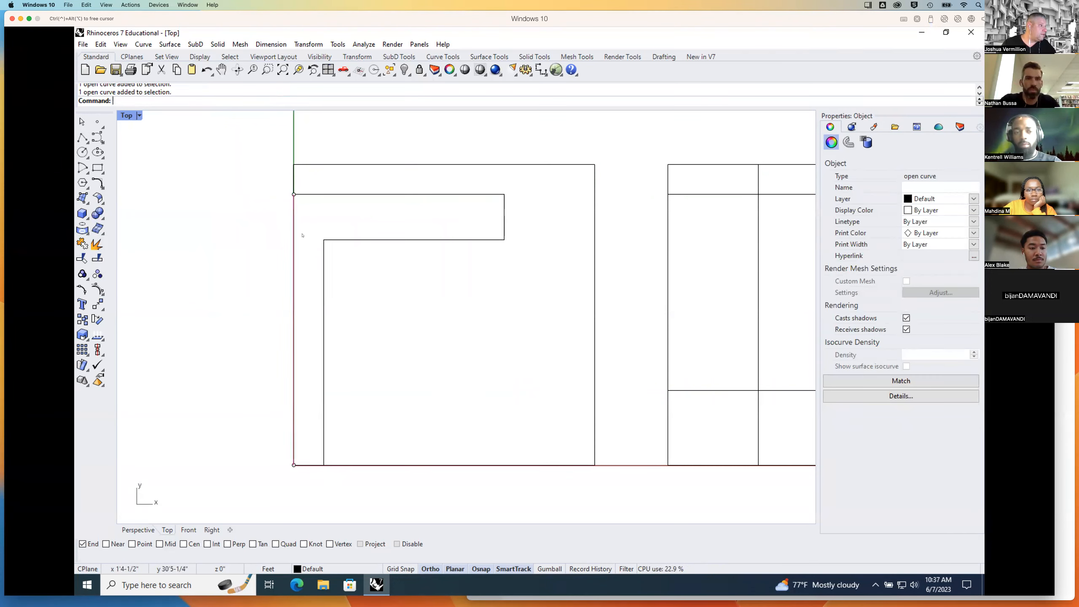
click(293, 176)
click(265, 239)
click(293, 227)
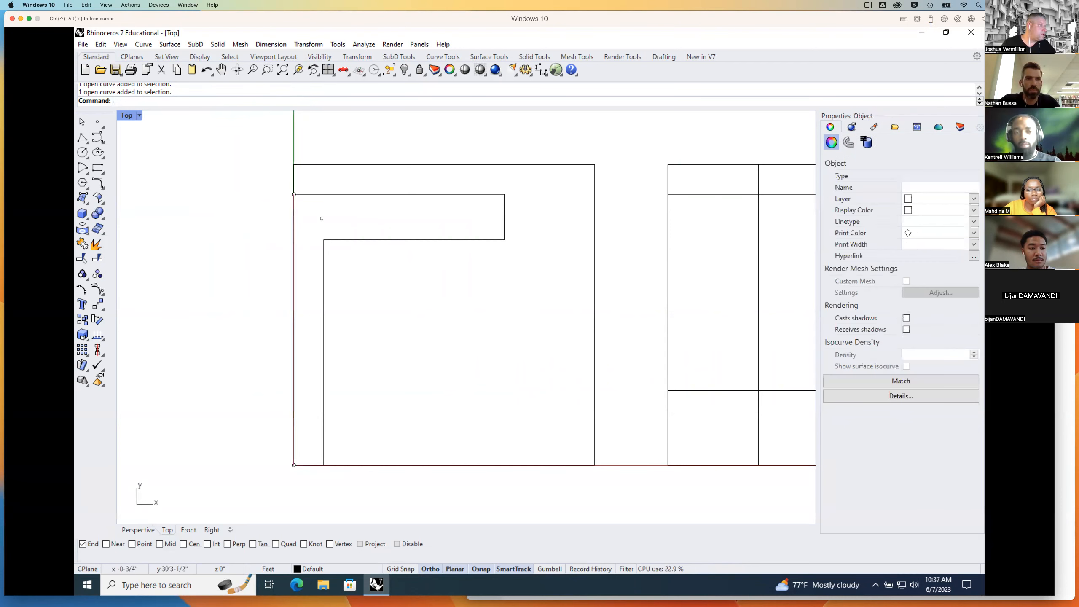
Step: Join the two split edge segments at the square's lower-left corner with the L-shaped curve into one closed curve
drag(304, 451, 287, 470)
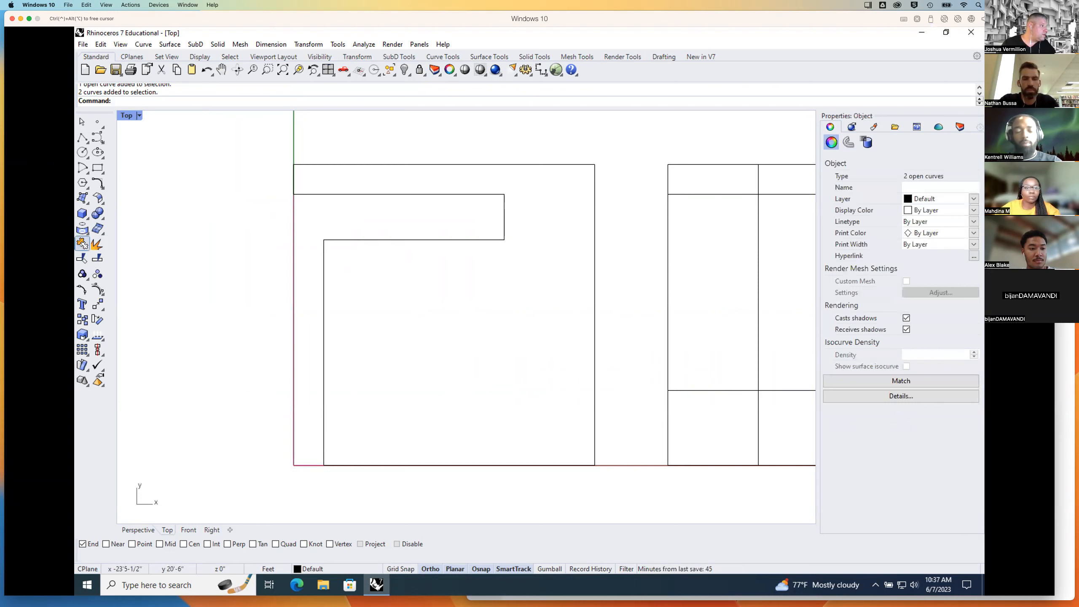
click(83, 244)
drag(344, 221, 305, 260)
click(83, 244)
Step: Move the closed L-shaped curve out to the left of the first square
drag(444, 241, 183, 241)
right_drag(240, 301, 416, 290)
click(403, 302)
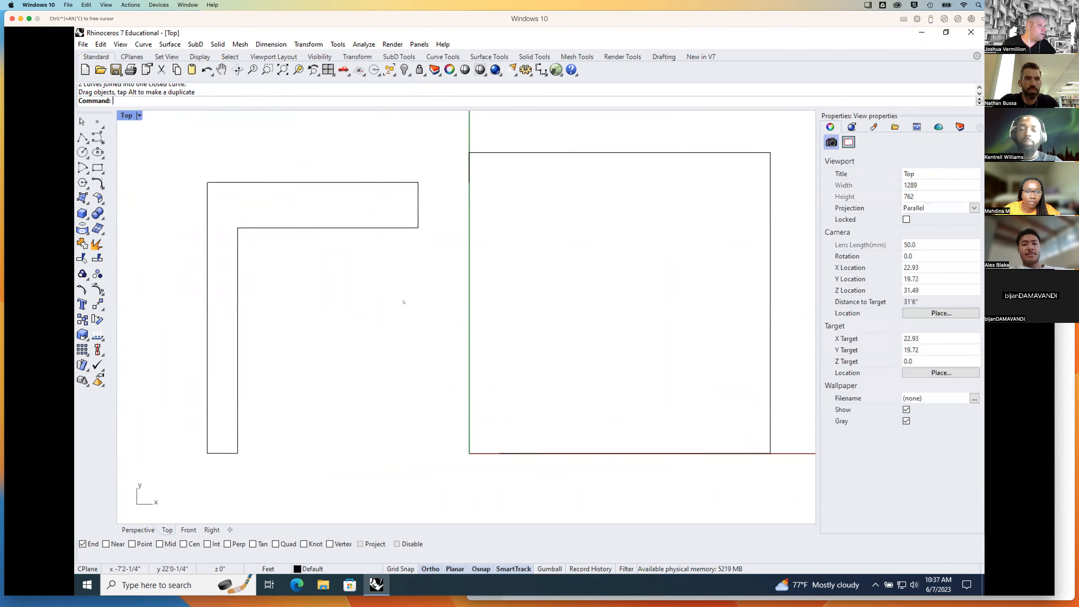
scroll(404, 302, down, 5)
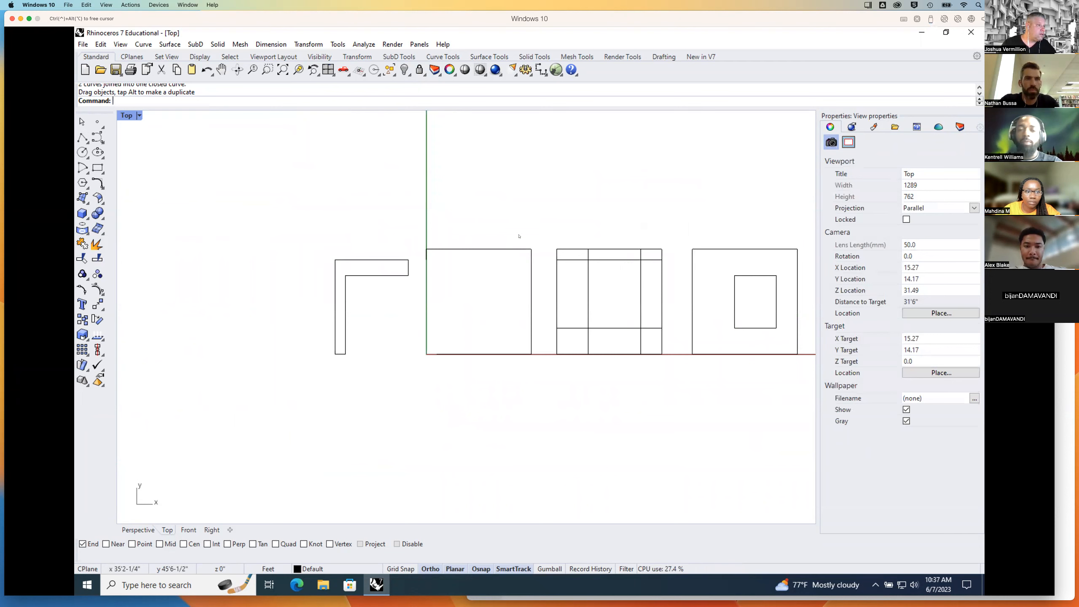
Step: Move the L-shaped curve and the square's remaining edges together further left, and undo the recent moves
drag(528, 213, 420, 219)
drag(309, 230, 541, 390)
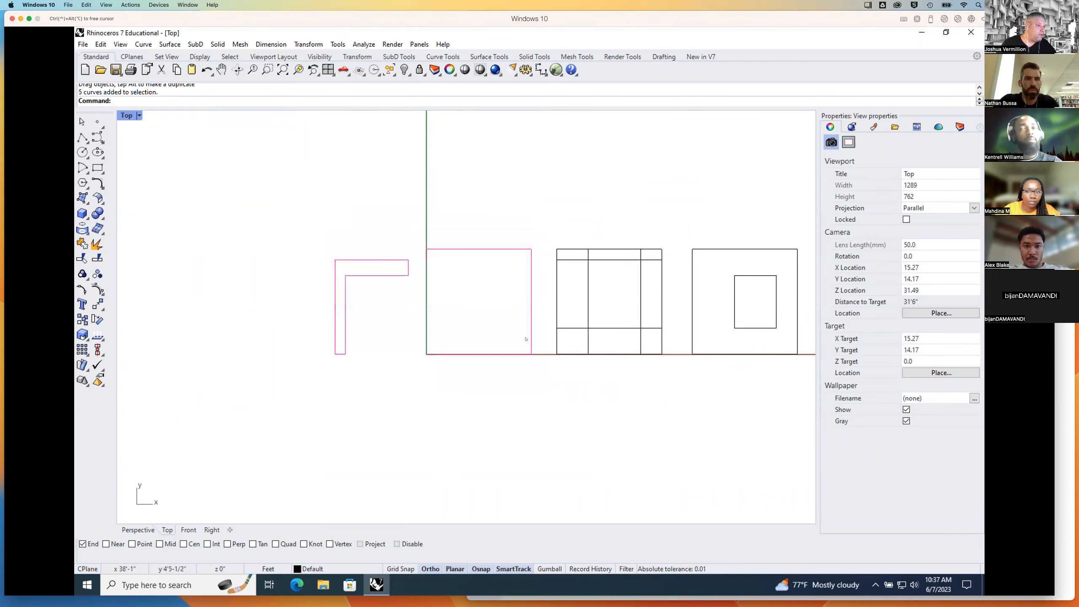
drag(531, 334, 371, 330)
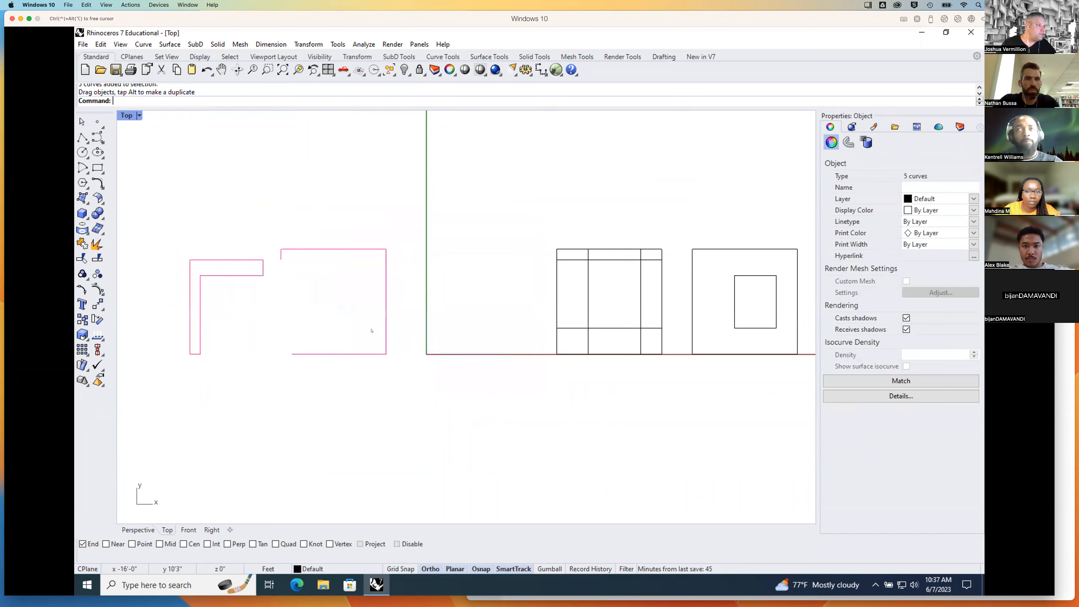
click(321, 244)
right_drag(299, 293, 350, 297)
key(ctrl+z)
key(ctrl+z)
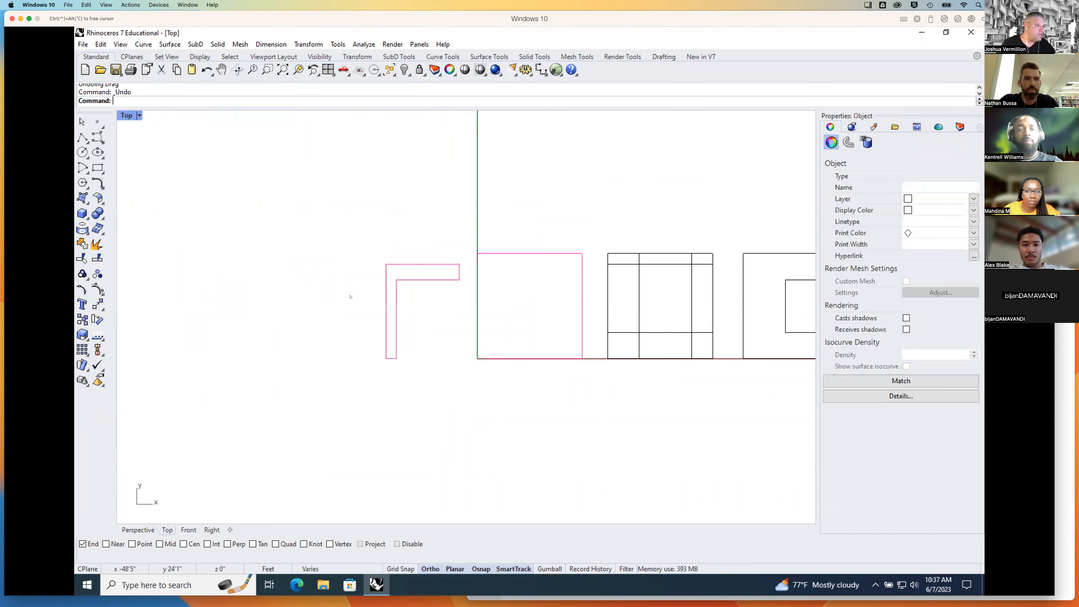
Step: Move the first square's edges and its nested L-shaped curve together to the left of the origin axis
click(510, 233)
drag(439, 227, 437, 342)
key(Escape)
scroll(386, 309, up, 5)
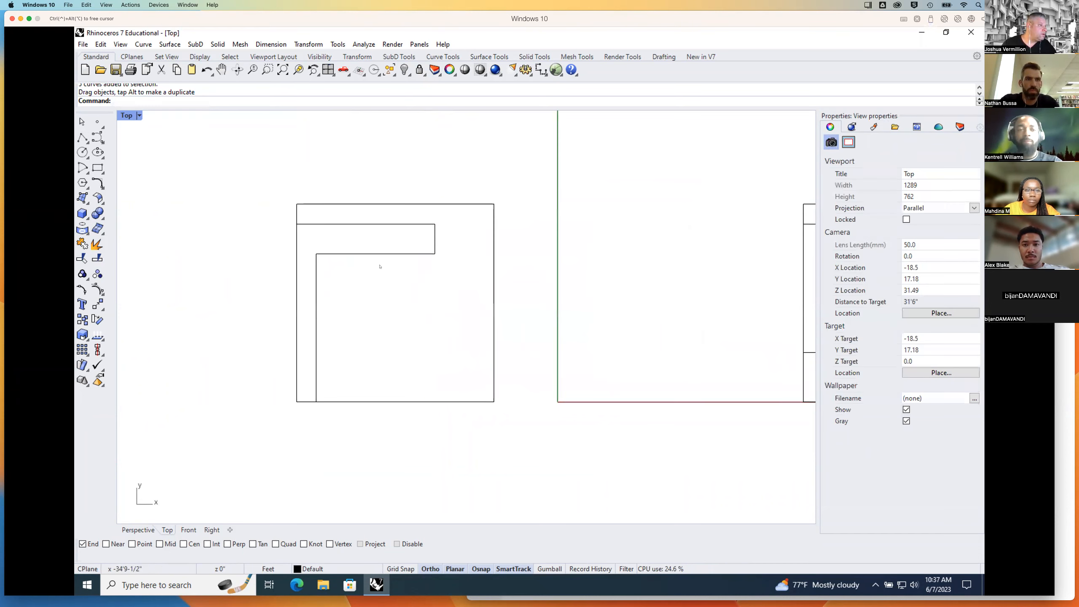
Step: Copy the closed L-shaped curve to an empty area left of its square
click(373, 253)
key(Escape)
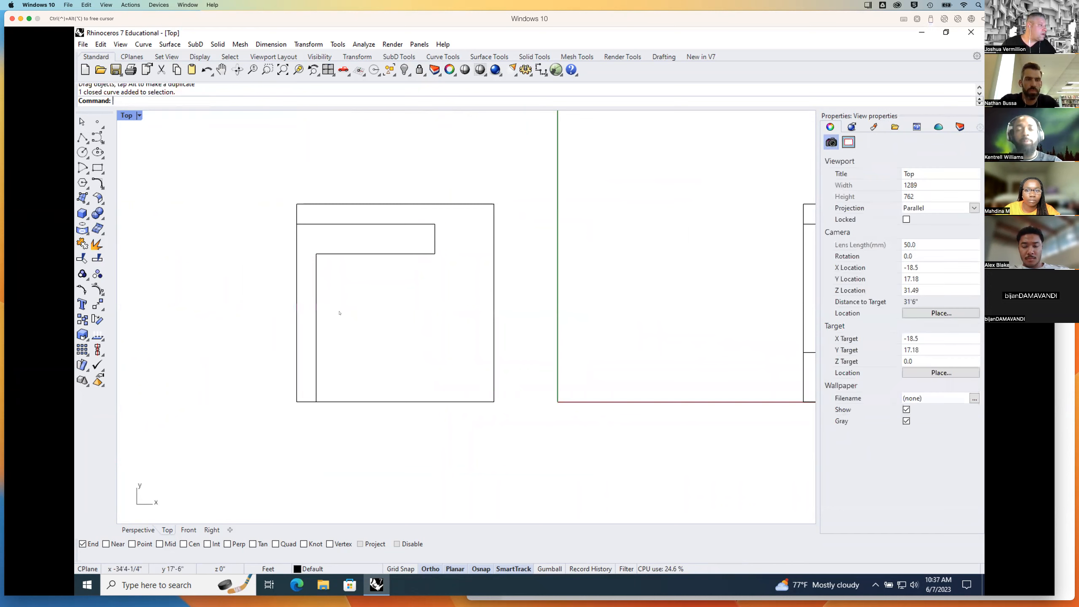
click(98, 303)
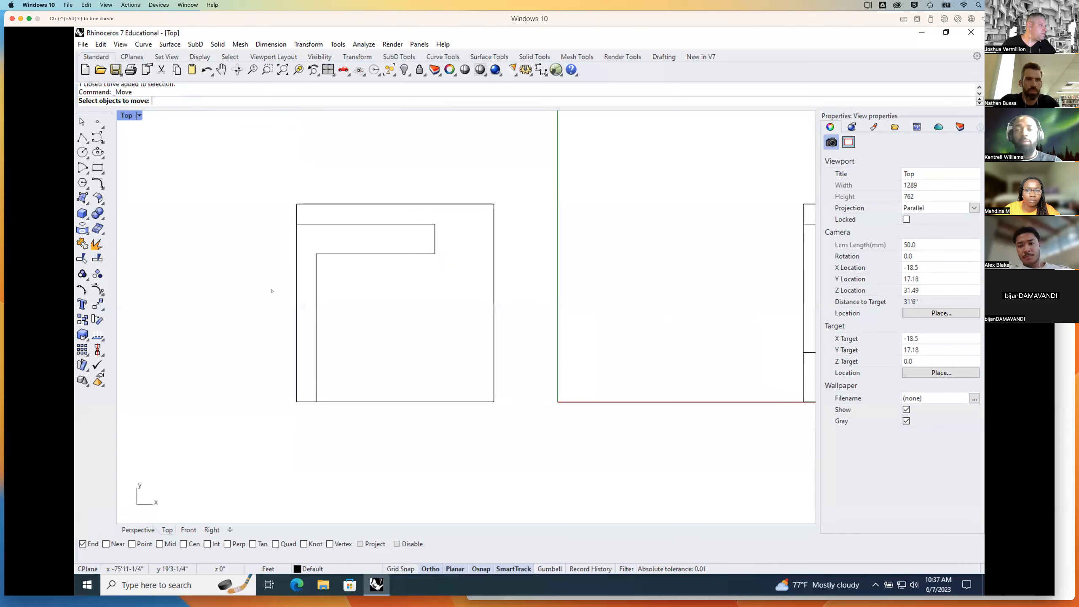
click(82, 319)
click(362, 253)
key(Return)
click(389, 284)
click(212, 293)
key(Return)
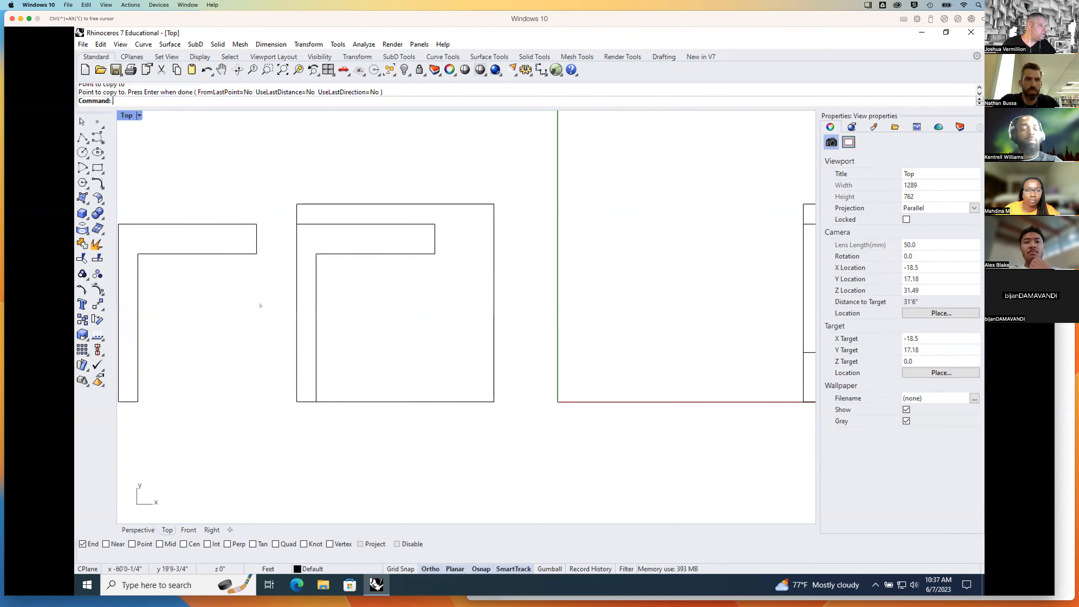
Step: Explode the original L-shaped curve inside the square into separate line segments
right_drag(357, 290, 398, 284)
click(388, 249)
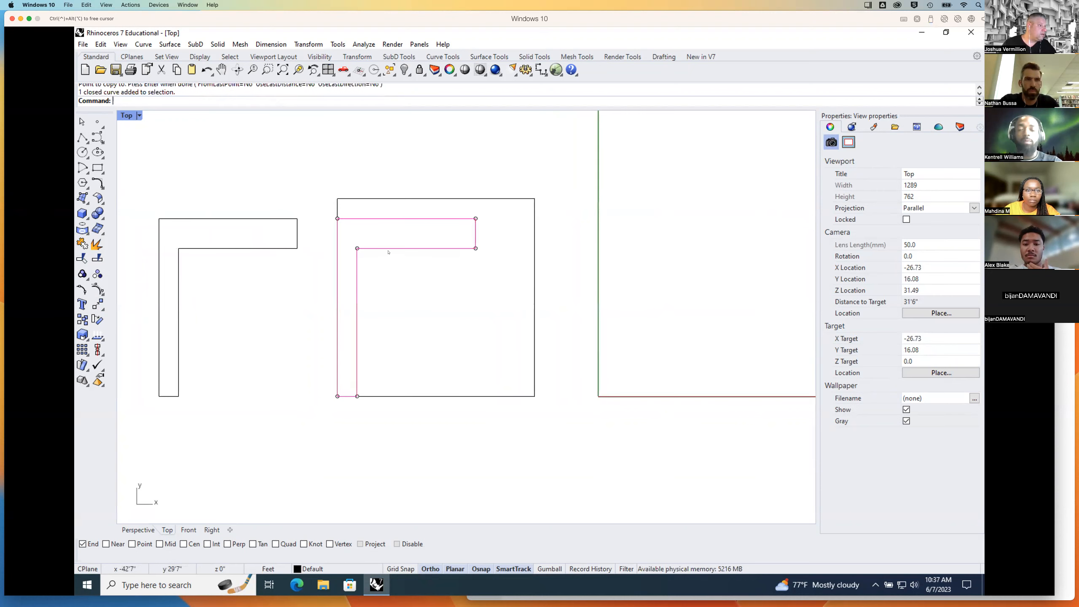
click(418, 287)
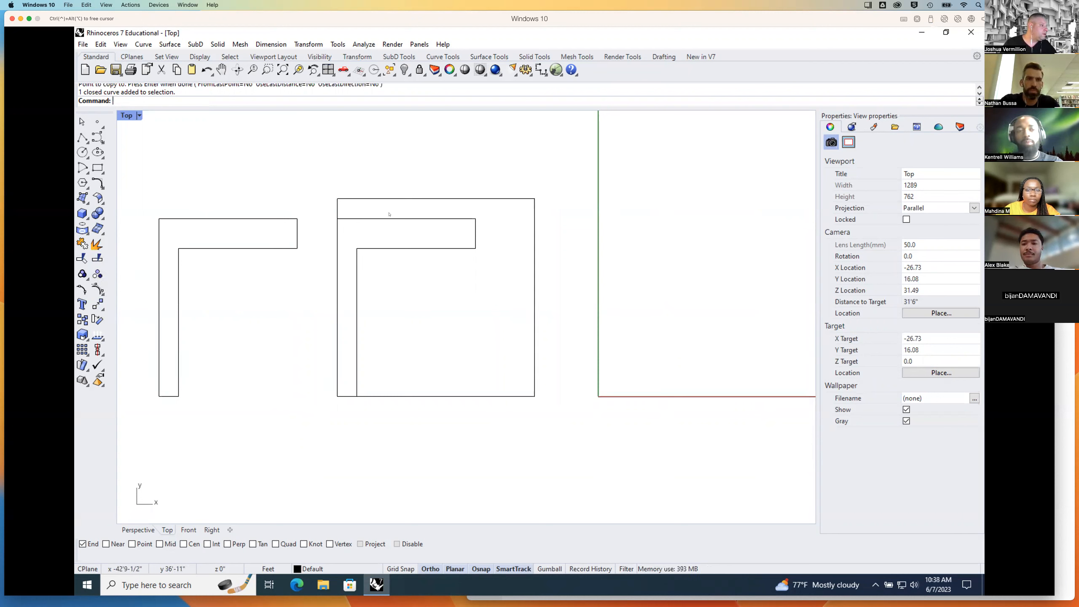
click(416, 217)
drag(493, 175, 349, 373)
click(98, 243)
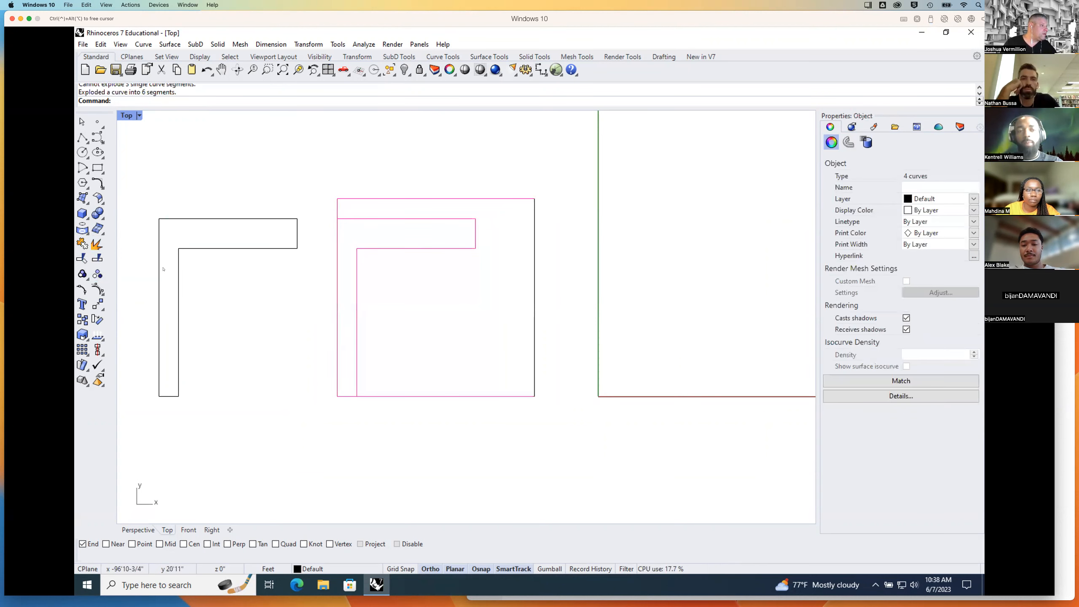
Step: Delete the long left edge segment and the short bottom segment that closed the L inside the square
click(247, 299)
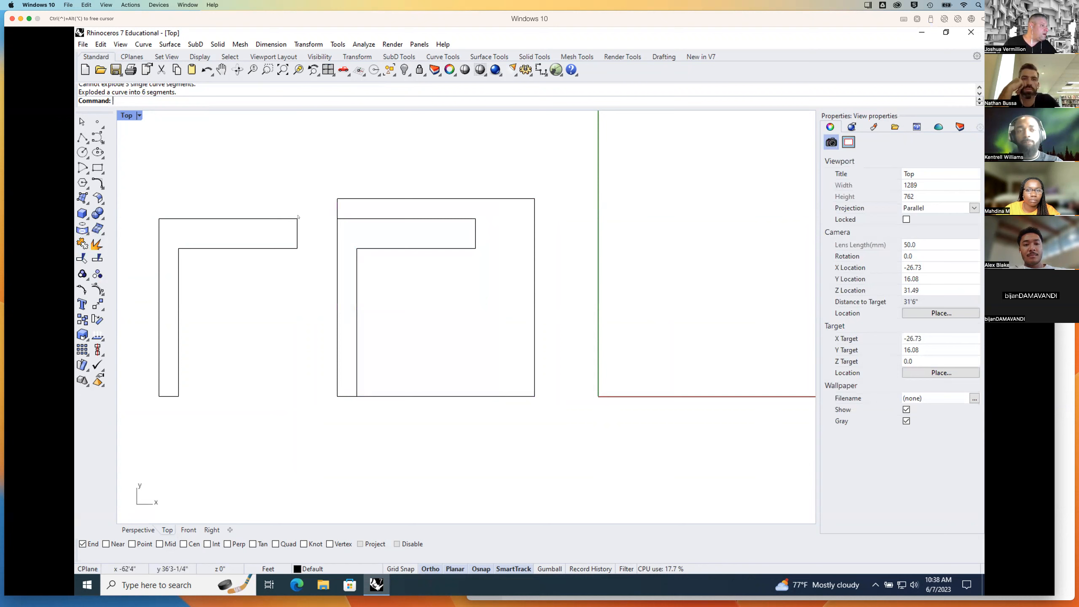
click(338, 209)
key(Escape)
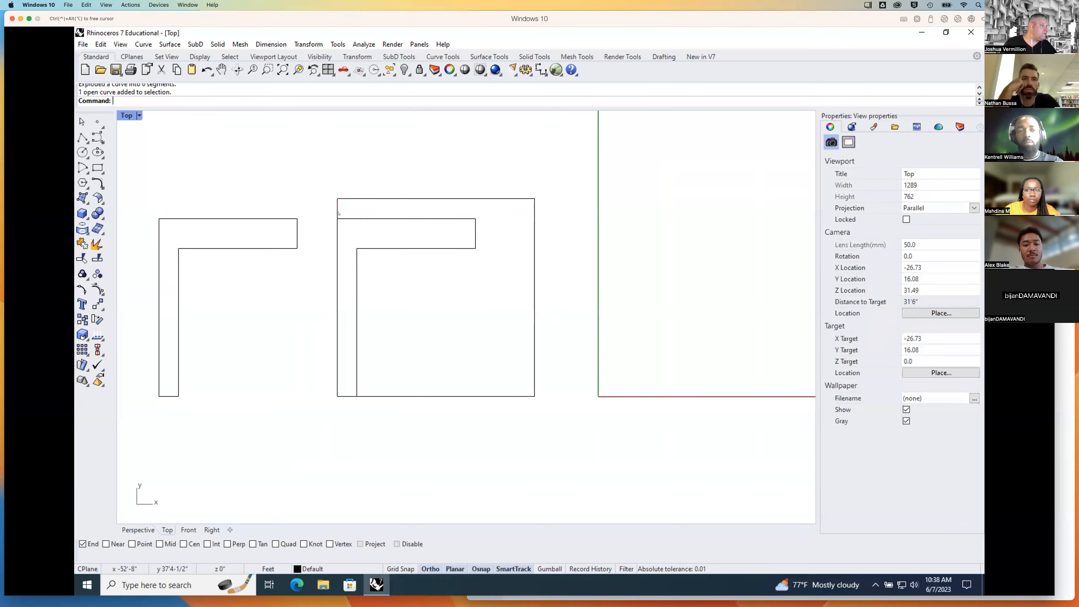
click(339, 229)
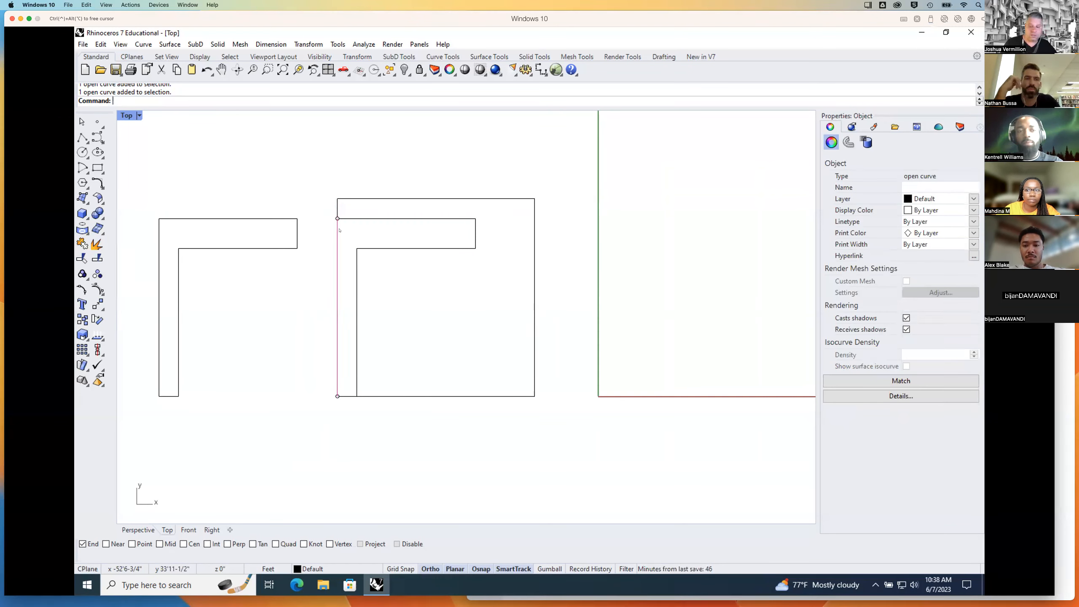
key(Delete)
click(342, 397)
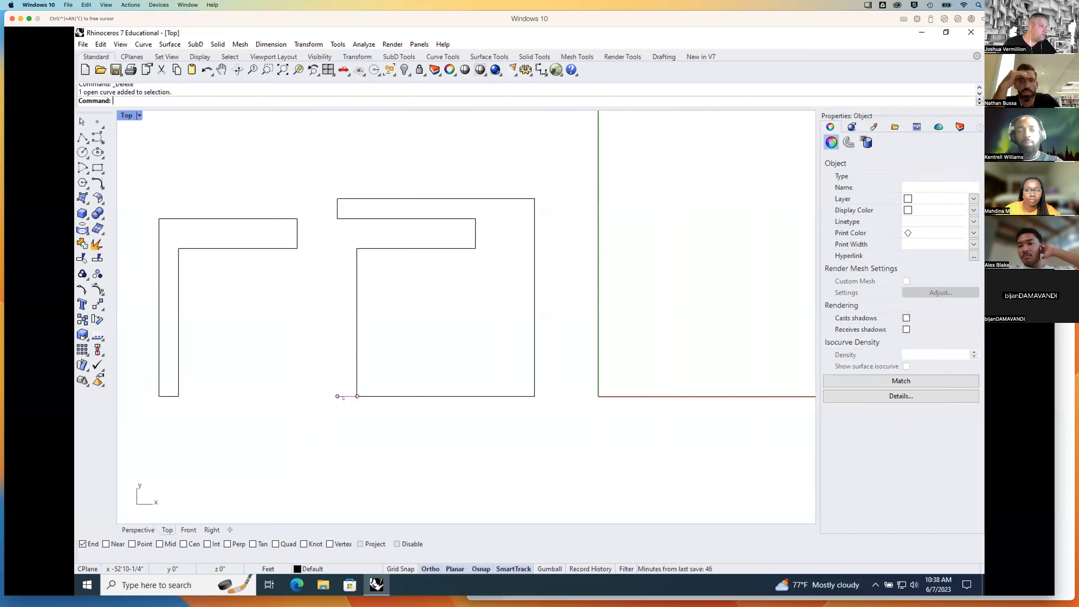
key(Delete)
Step: Join the remaining segments of the square and the L outline into one closed curve
click(374, 398)
click(352, 366)
click(358, 361)
click(399, 250)
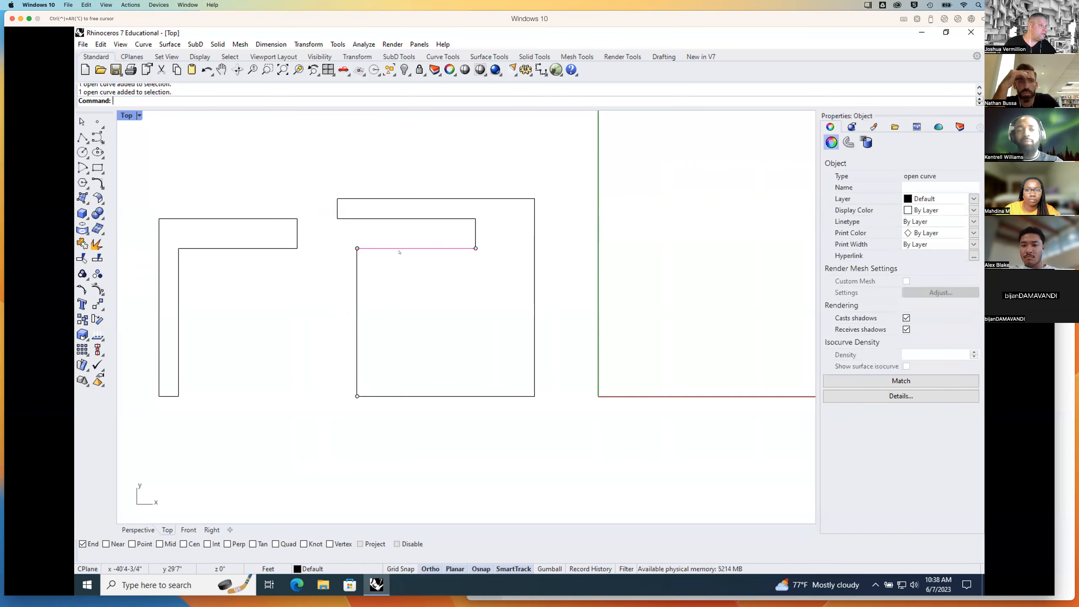
click(369, 218)
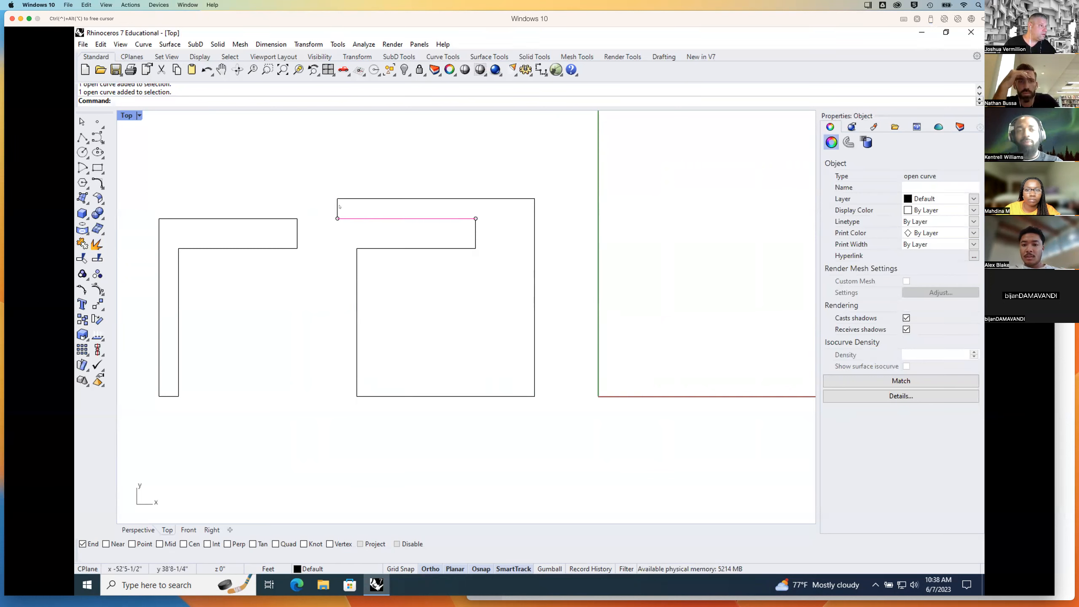
drag(330, 181, 518, 387)
click(82, 244)
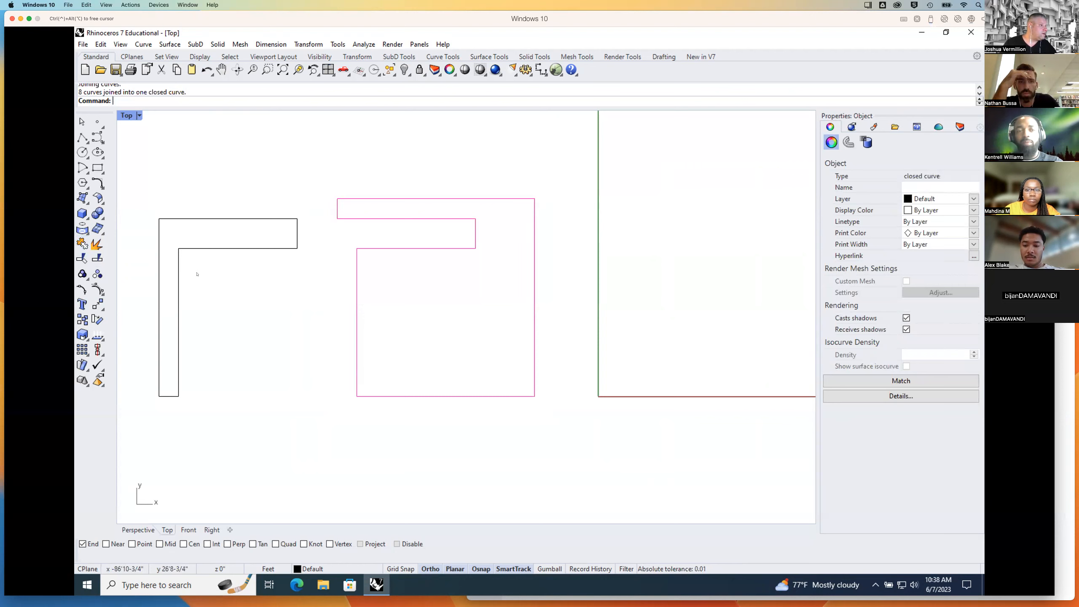
click(287, 303)
Step: Switch to Chrome to view the Project 1 template diagrams on the course page
scroll(302, 305, down, 10)
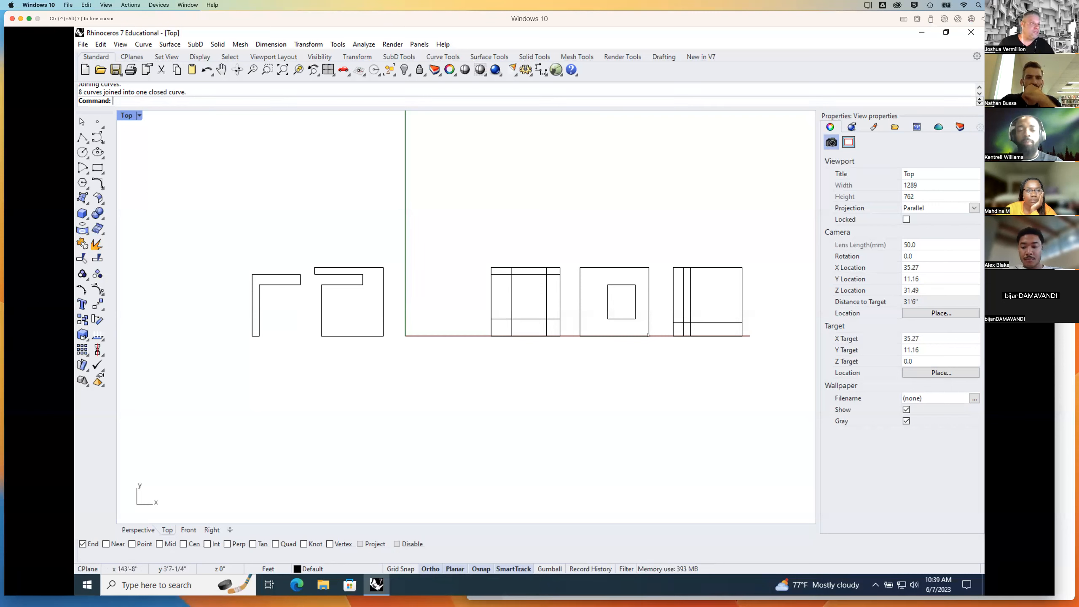
click(607, 303)
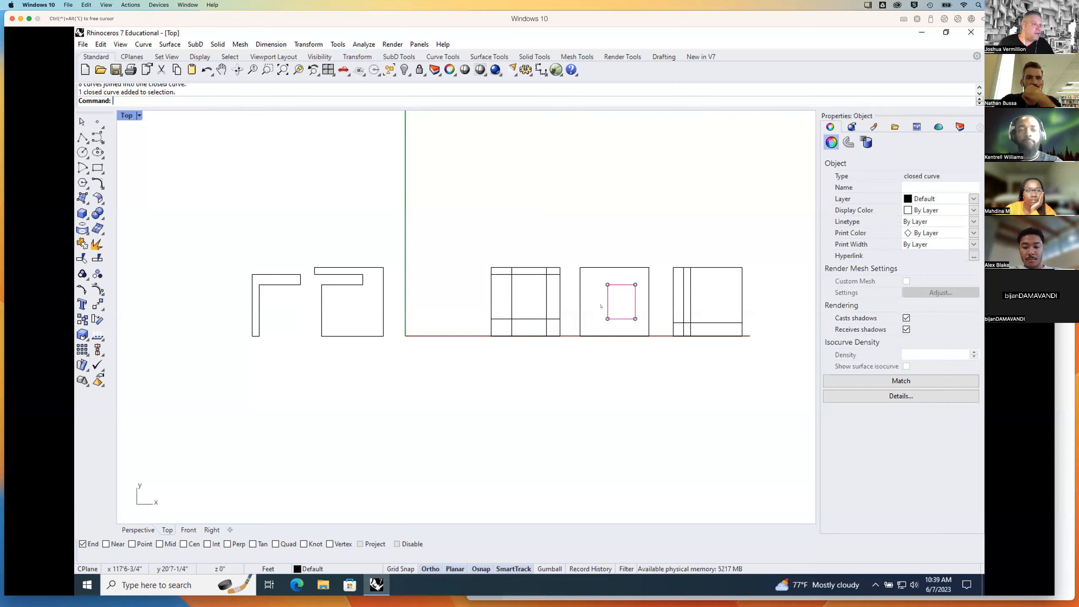
click(652, 263)
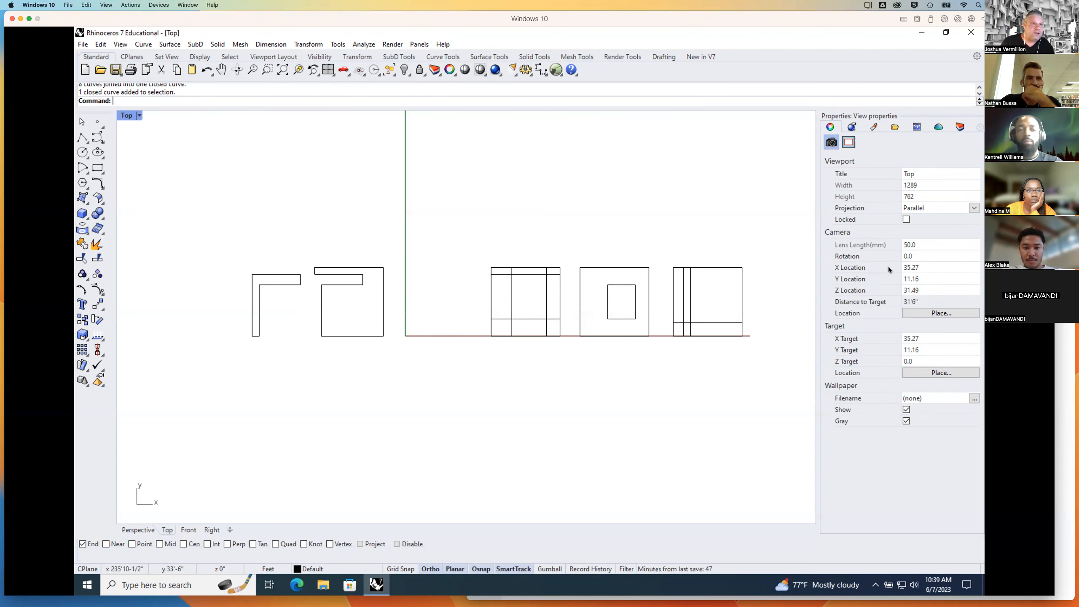
key(super+Tab)
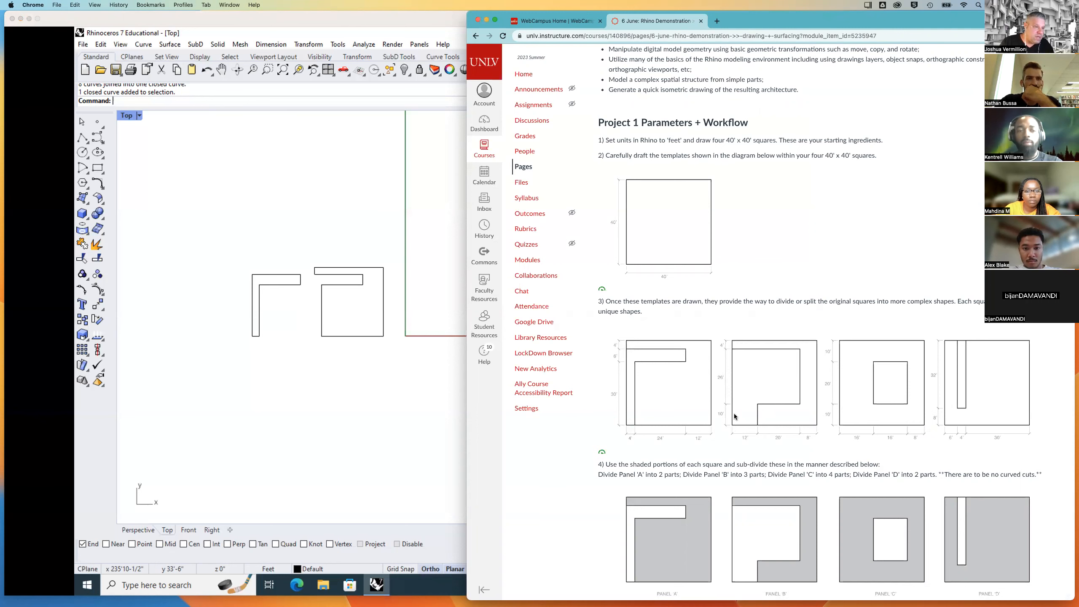
Step: Return to Rhino and trim the excess guide lines in the second square, leaving the stepped Panel B outline
click(399, 385)
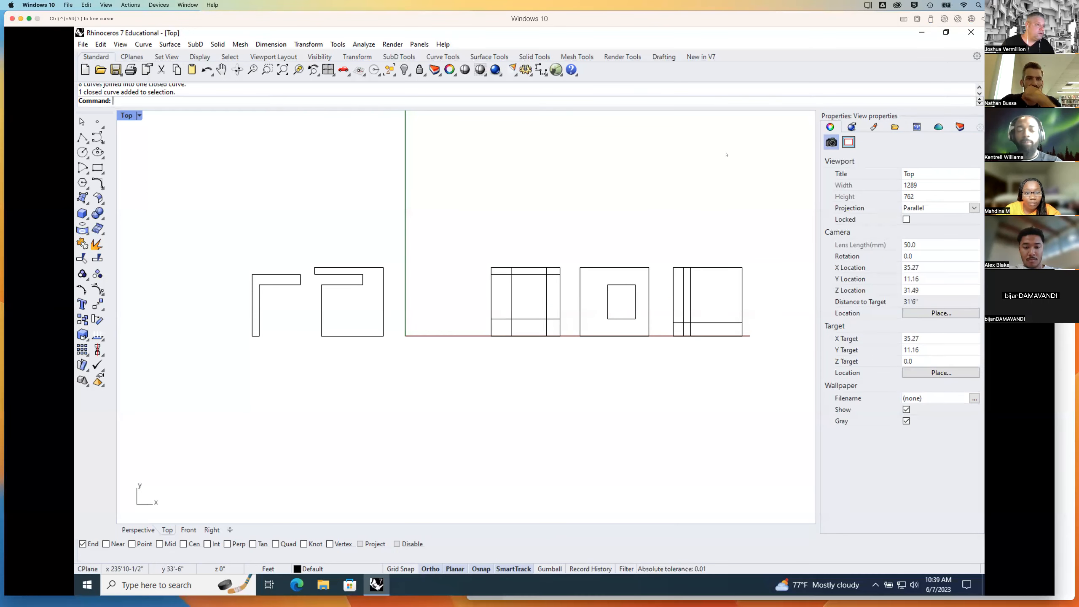
text(Trim)
key(Return)
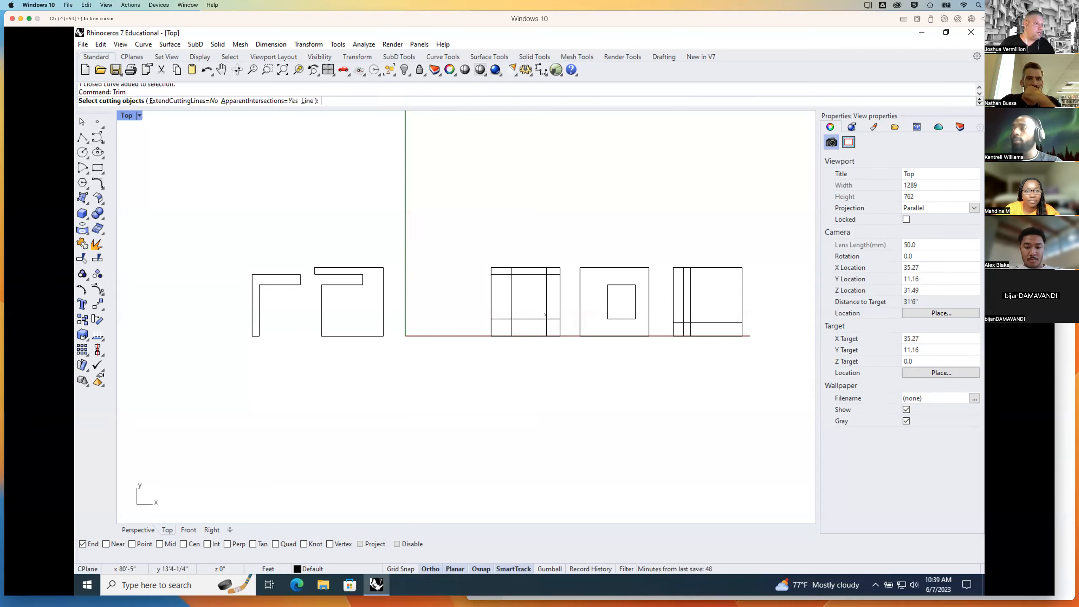
click(504, 323)
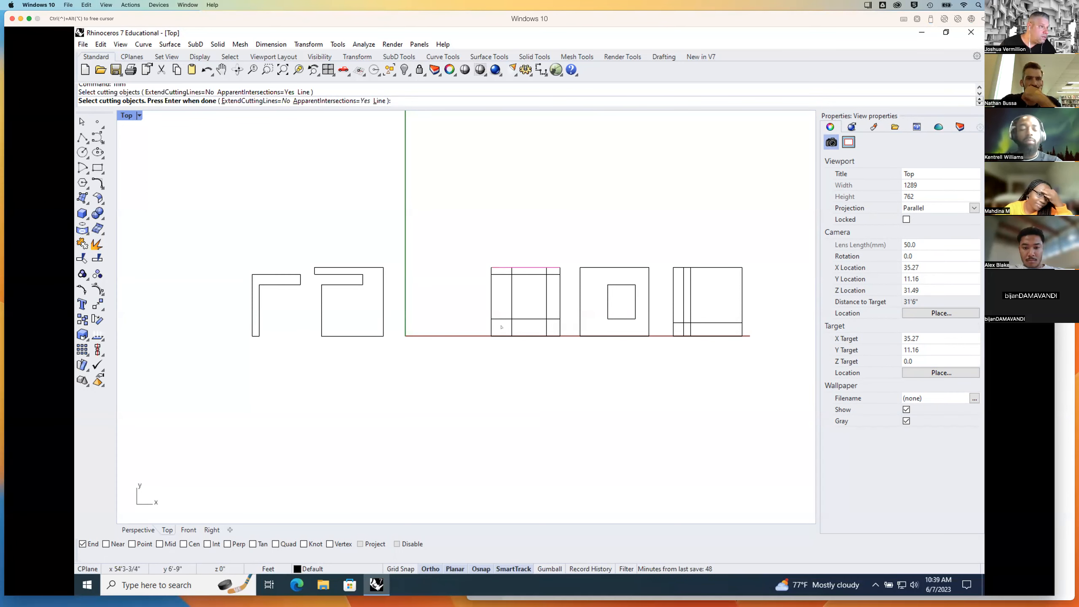
drag(567, 260, 500, 336)
key(Return)
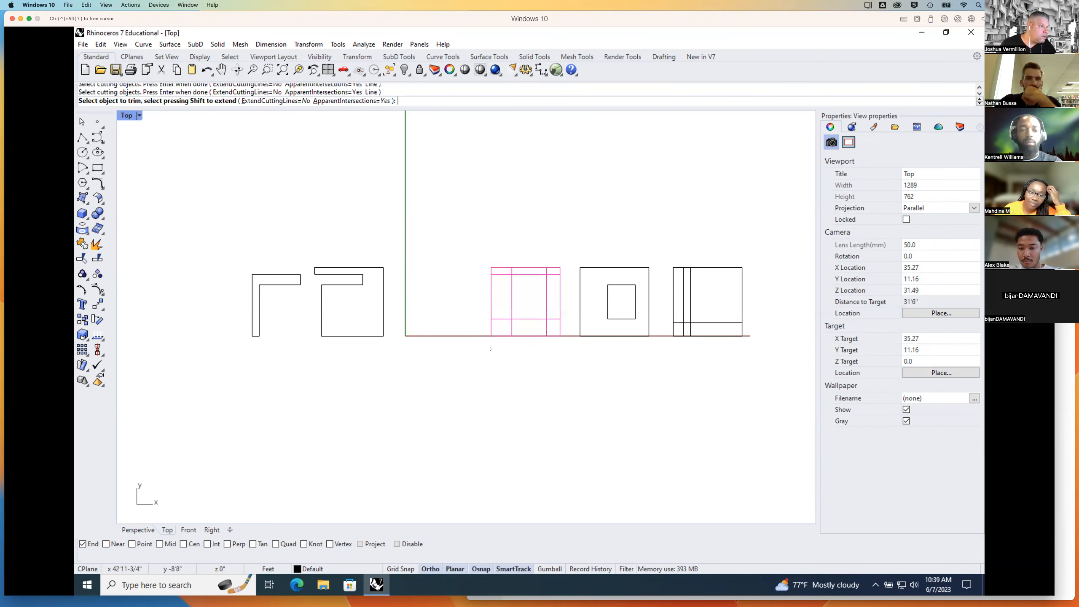
click(504, 321)
click(514, 293)
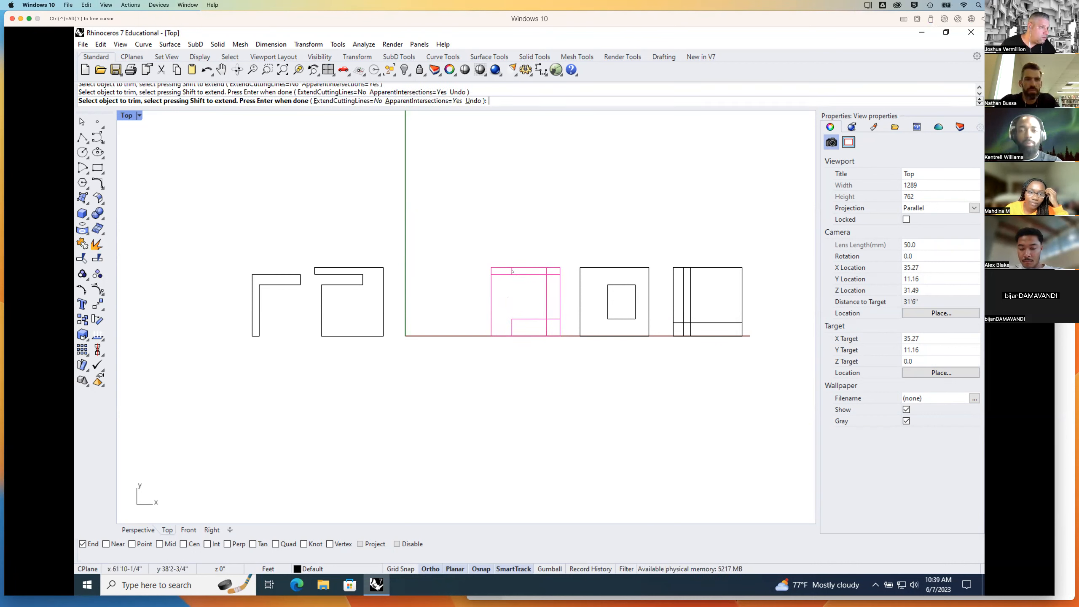
click(511, 271)
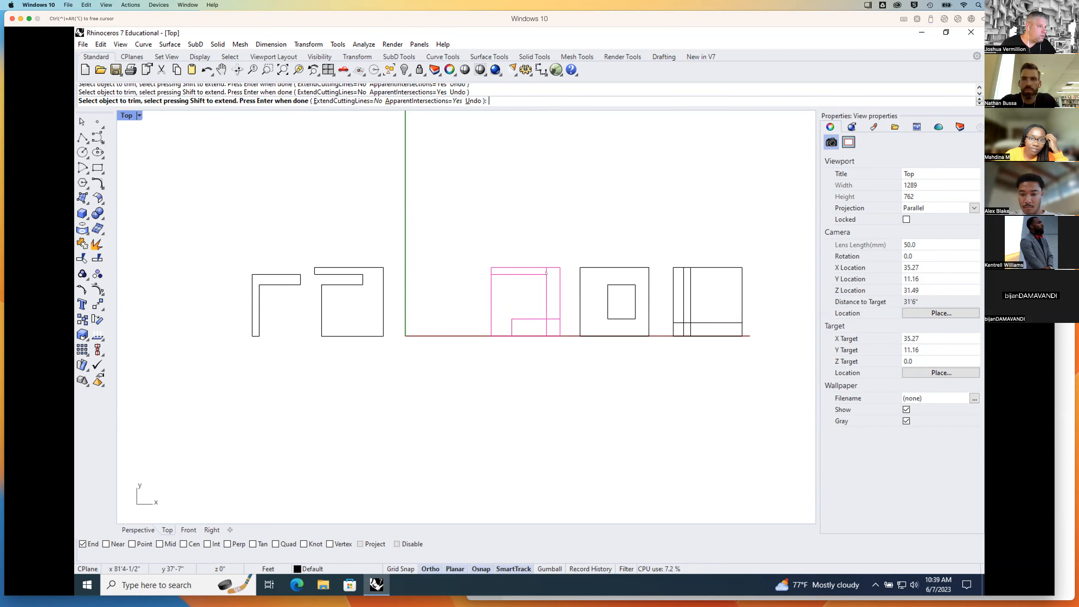
click(554, 320)
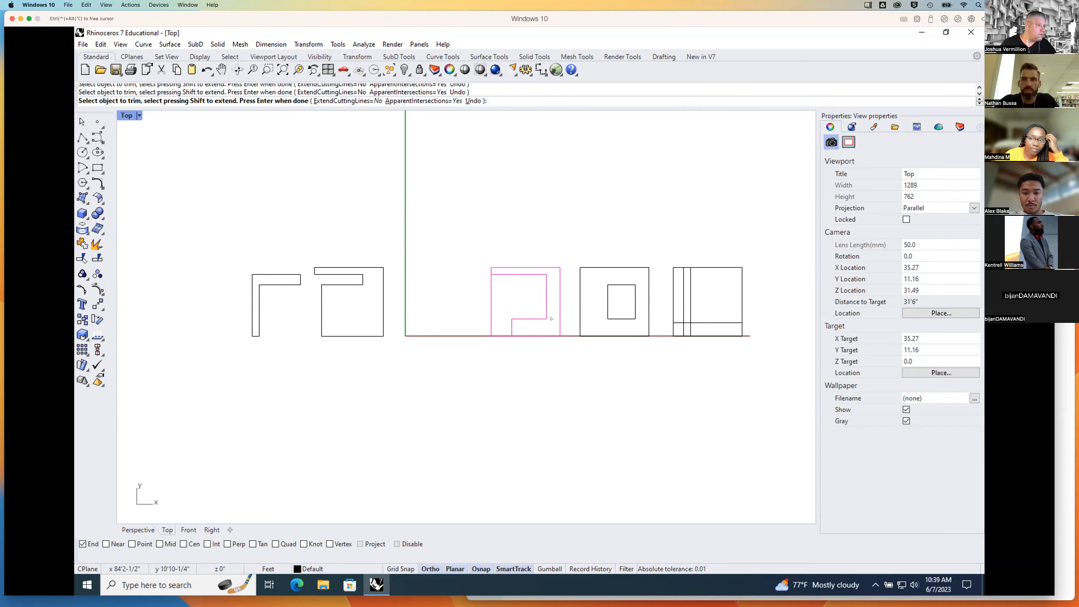
key(Return)
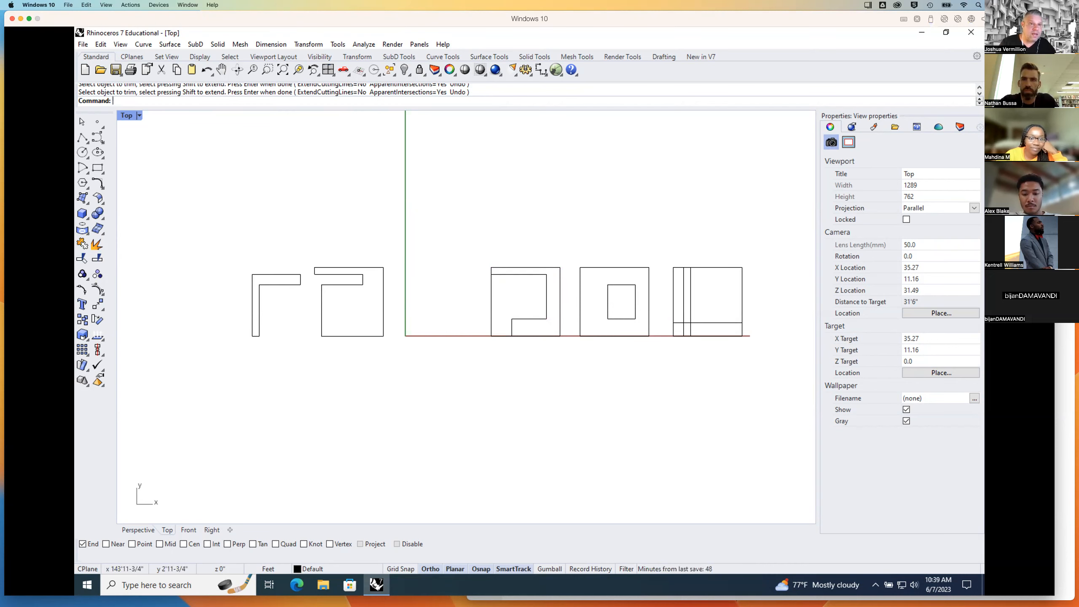
Step: Check the trimmed second square against the Panel B template diagram in Chrome and return to Rhino
key(super+Tab)
click(428, 424)
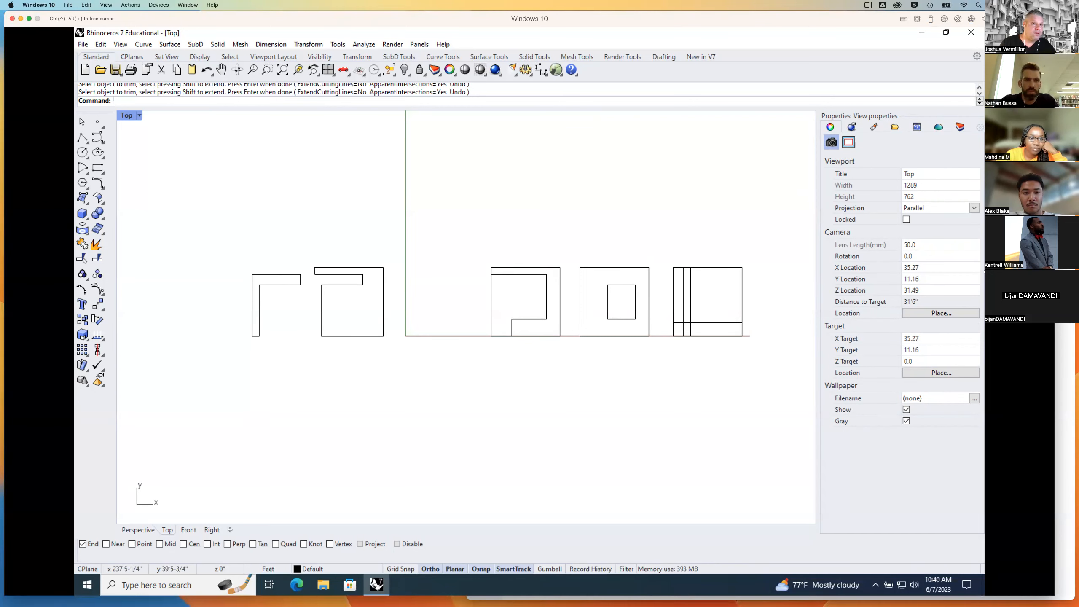
key(super+Tab)
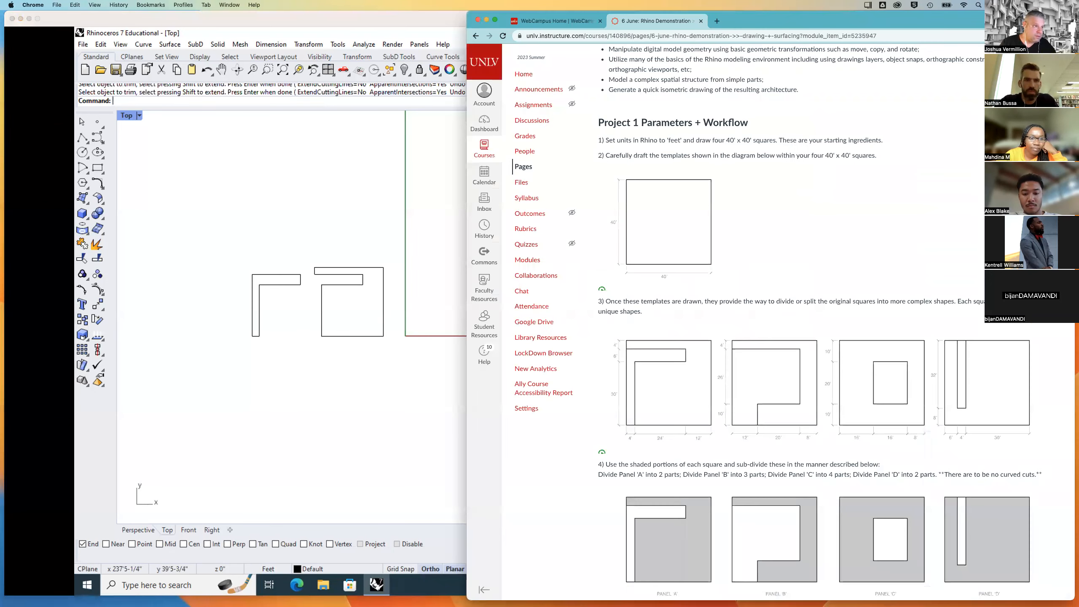
click(466, 389)
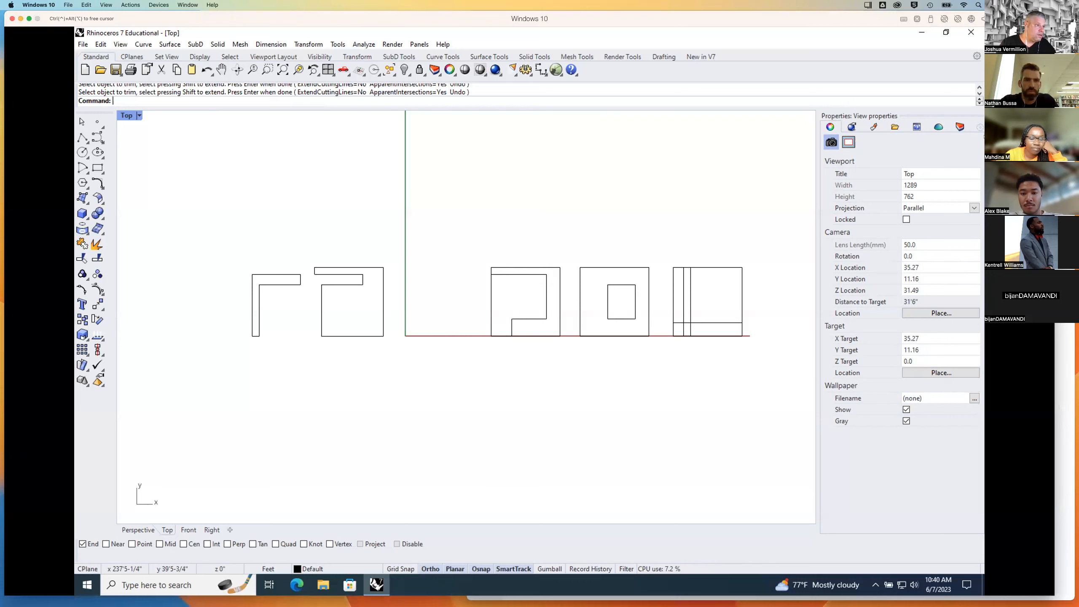
Step: Split the left and bottom edges of the Panel B square where the inner template lines meet them
scroll(540, 294, down, 3)
scroll(454, 292, up, 8)
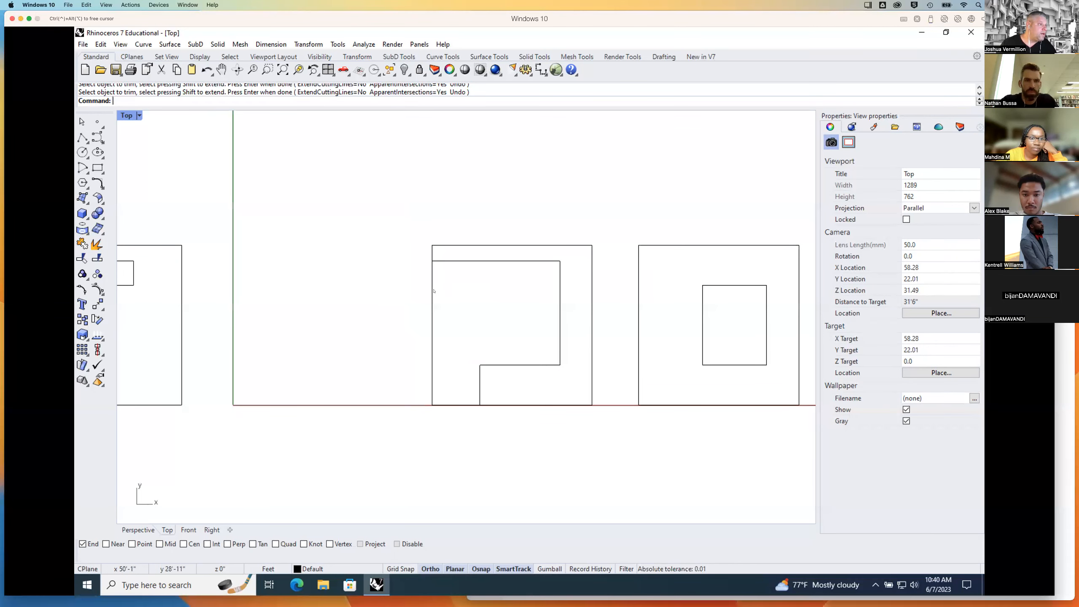
click(432, 292)
click(461, 405)
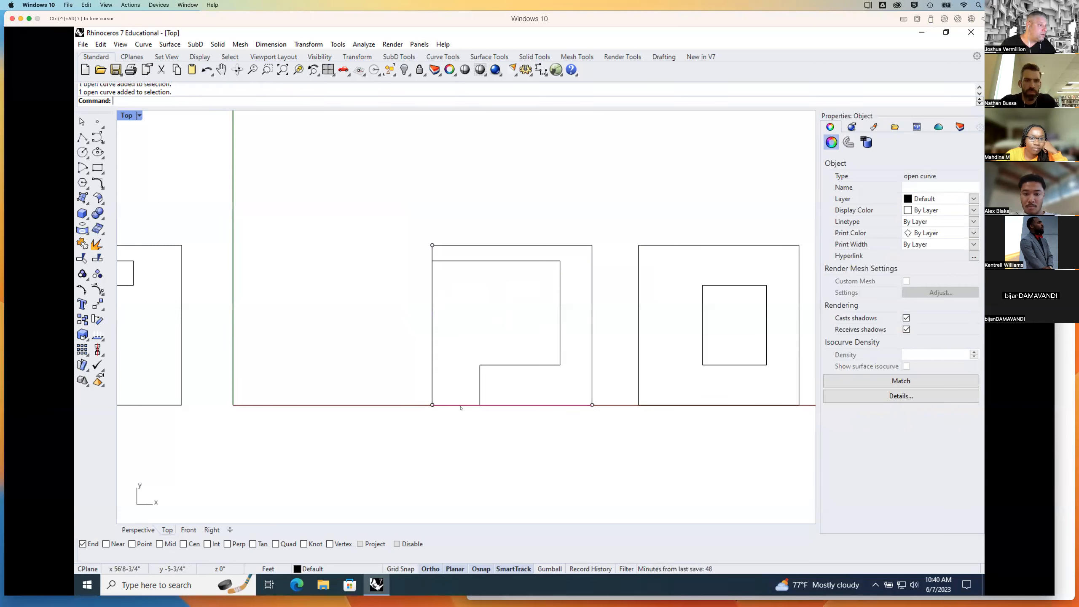
drag(452, 383, 415, 416)
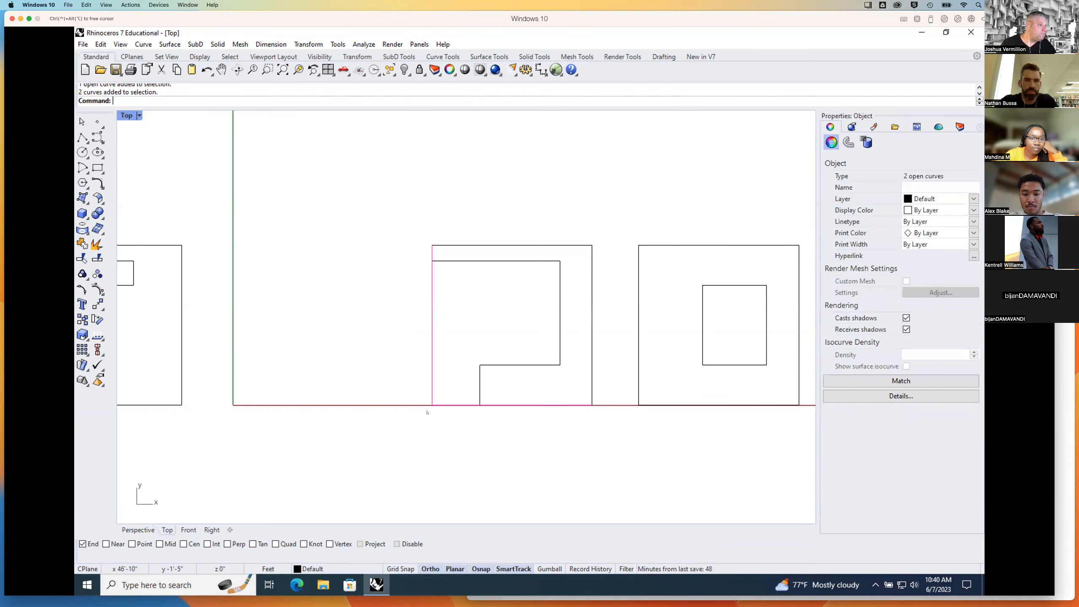
click(96, 273)
click(478, 379)
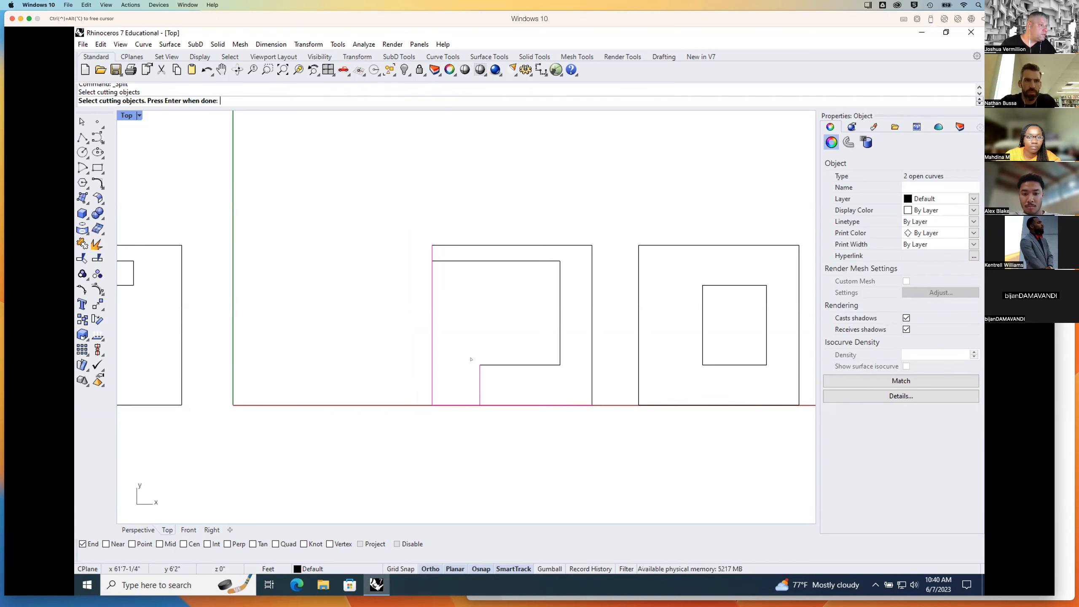
key(Return)
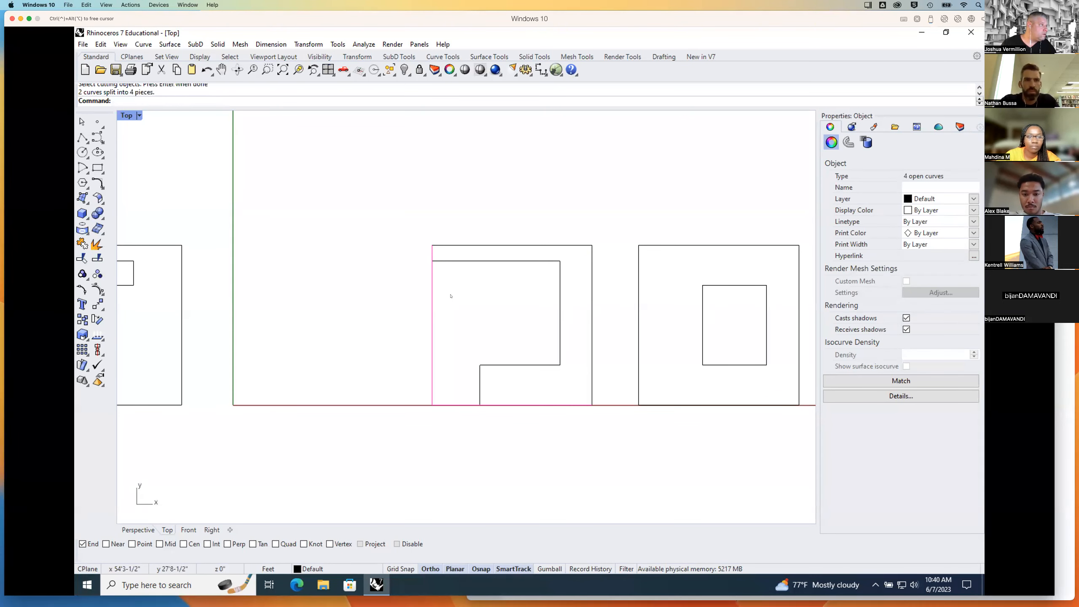
Step: Join the four inner template lines of the Panel B square into one open curve
click(429, 305)
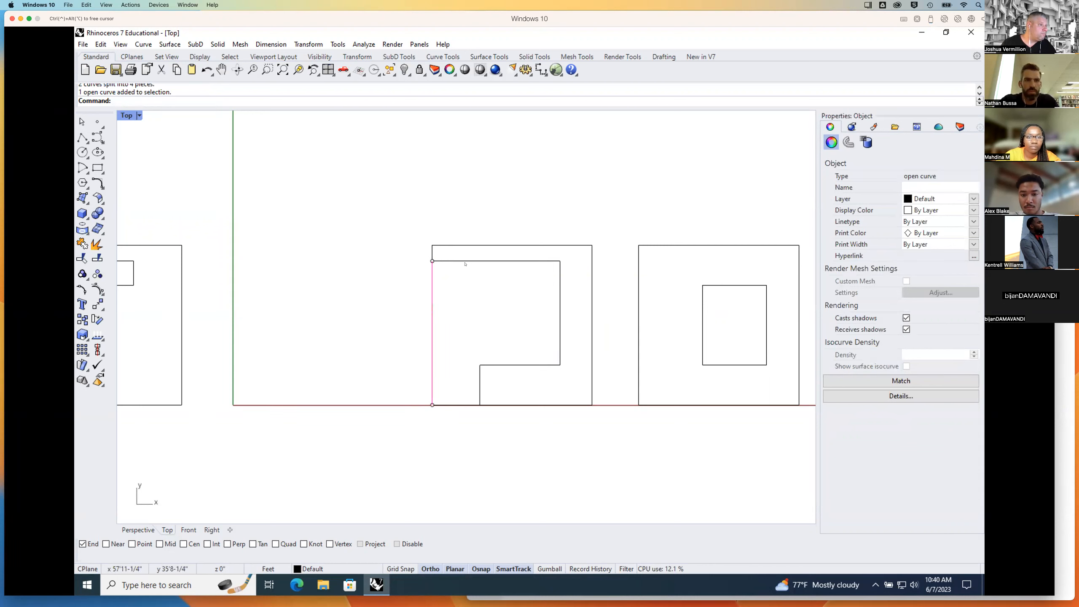
key(Escape)
click(560, 304)
click(535, 365)
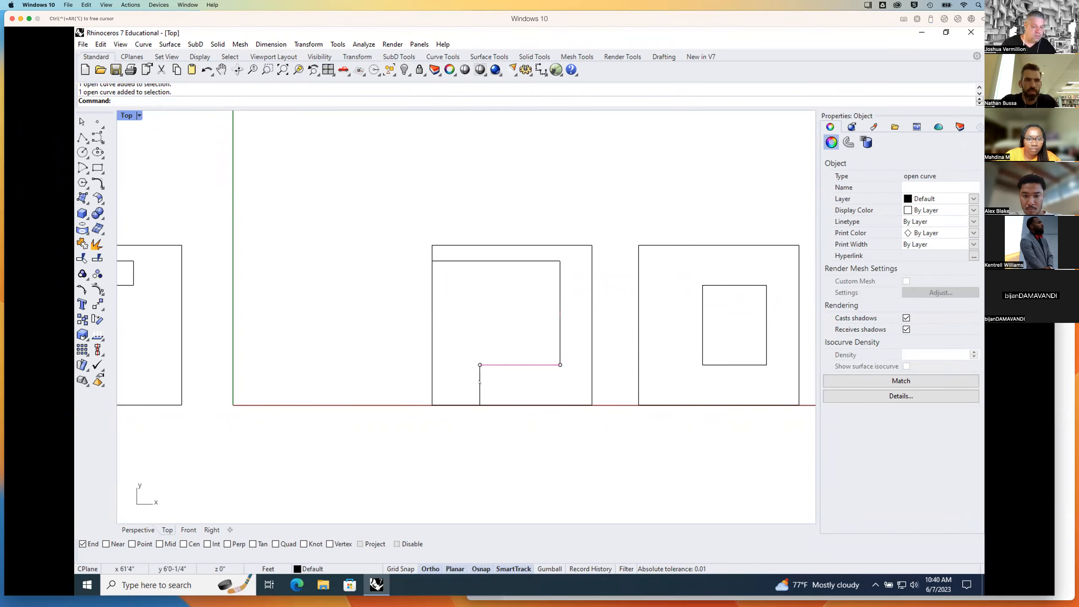
key(Escape)
drag(570, 258, 463, 383)
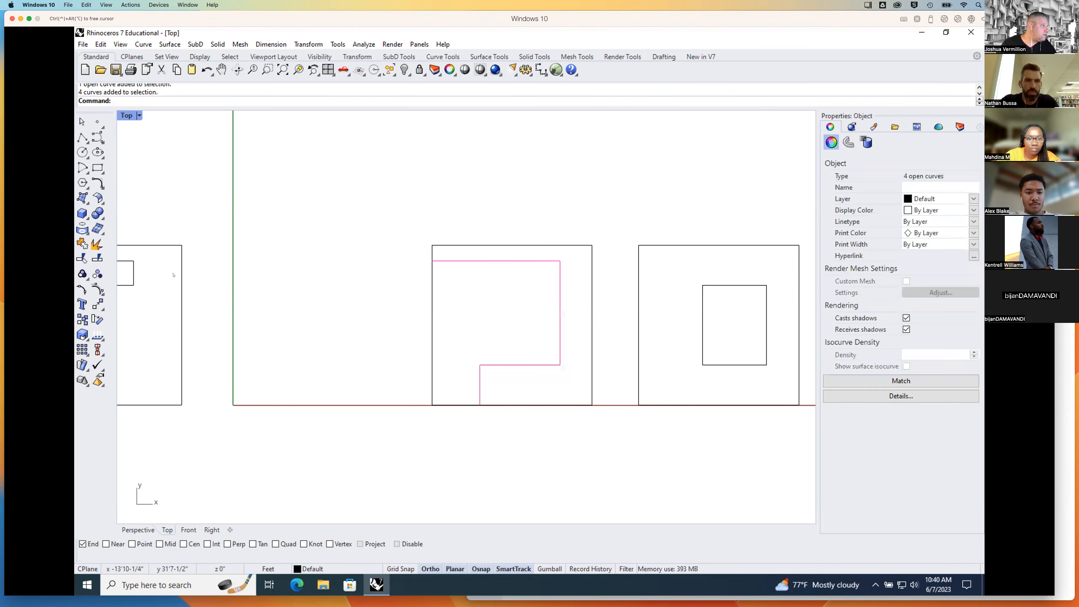
click(97, 244)
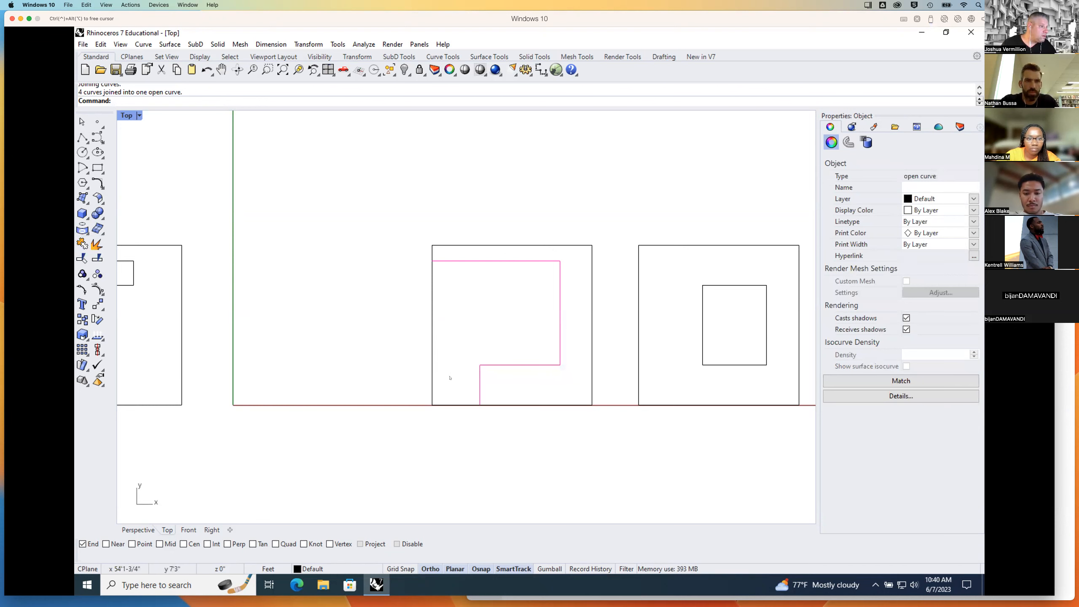
Step: Join the inner stepped curve with the adjoining left and bottom edge segments into one closed curve
key(Escape)
drag(489, 374, 430, 414)
click(82, 244)
click(82, 244)
click(438, 328)
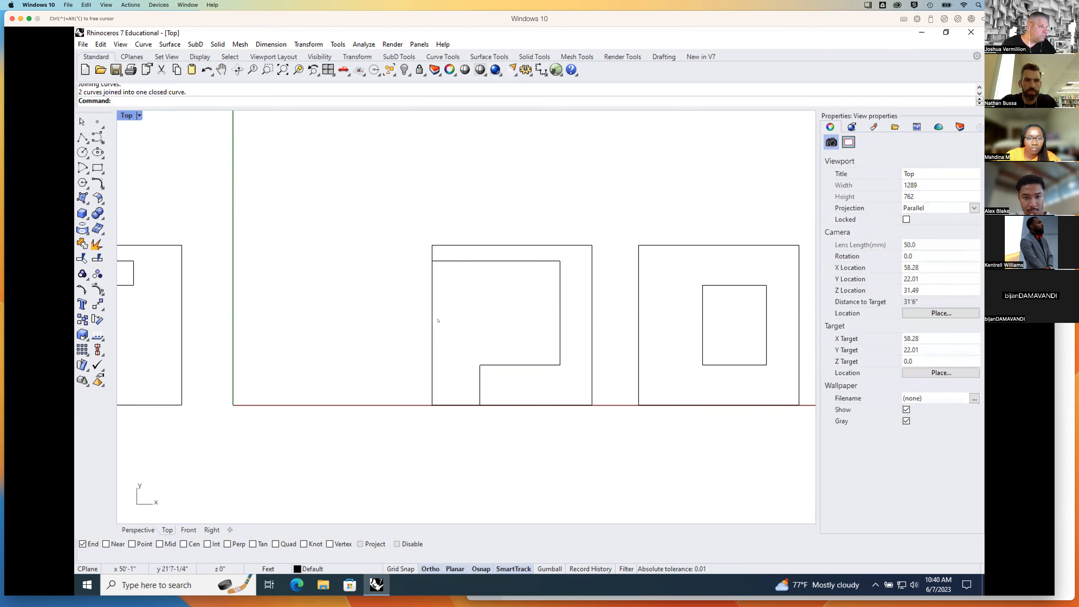
Step: Copy the closed stepped shape horizontally into the empty space to the left of the Panel B square
text(Copt)
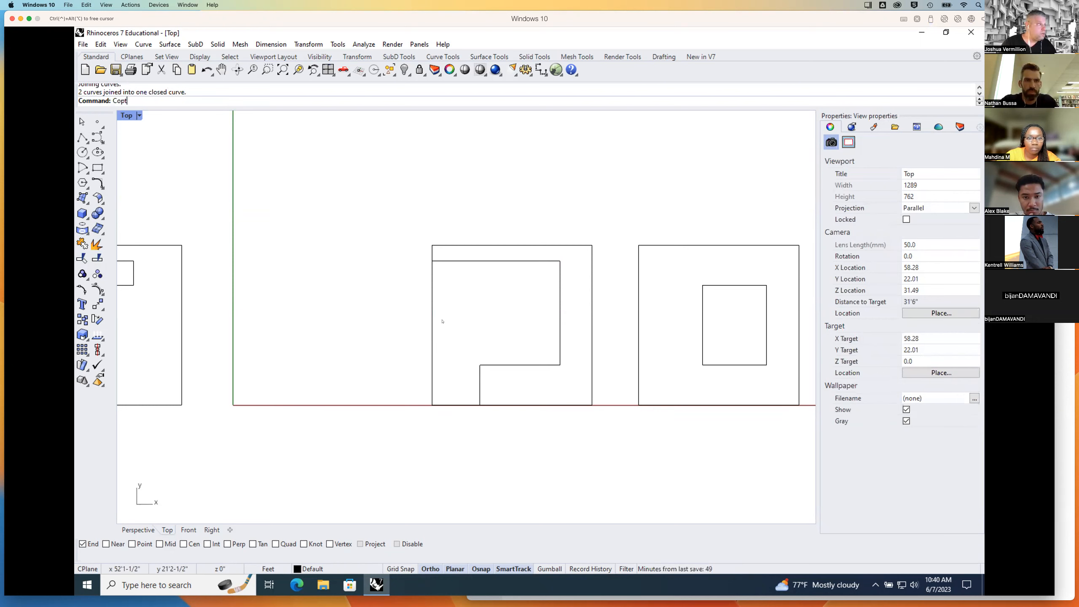
key(BackSpace)
key(Return)
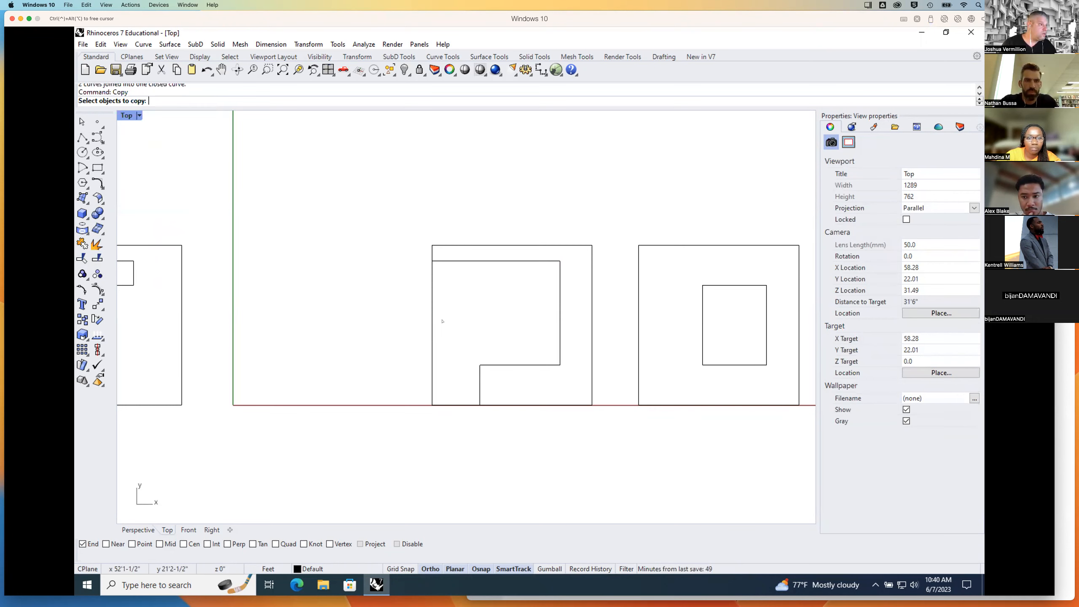
click(432, 323)
key(Return)
click(476, 313)
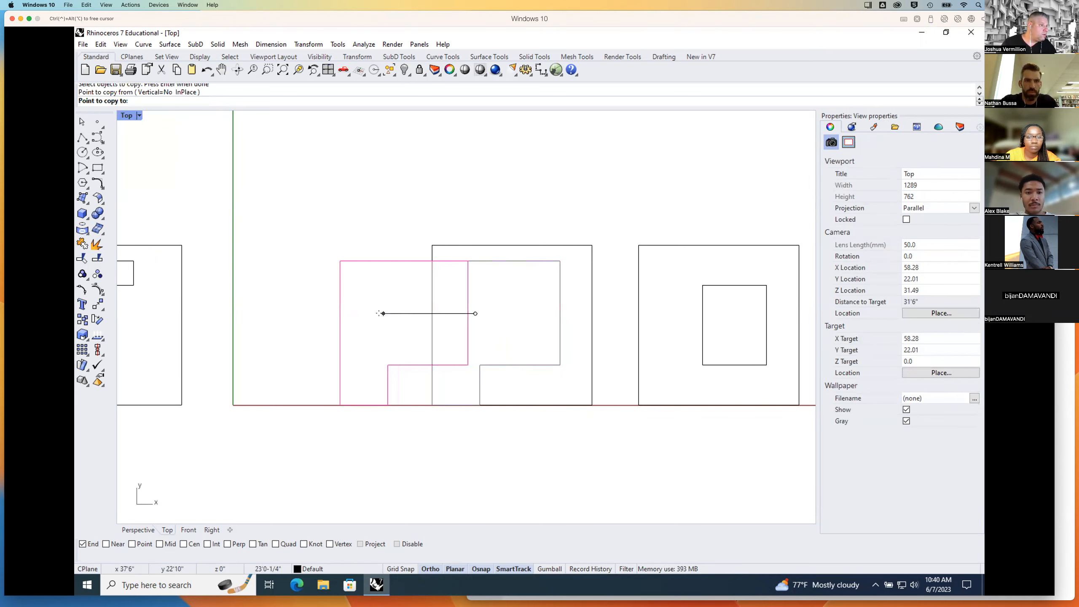
click(318, 314)
key(Return)
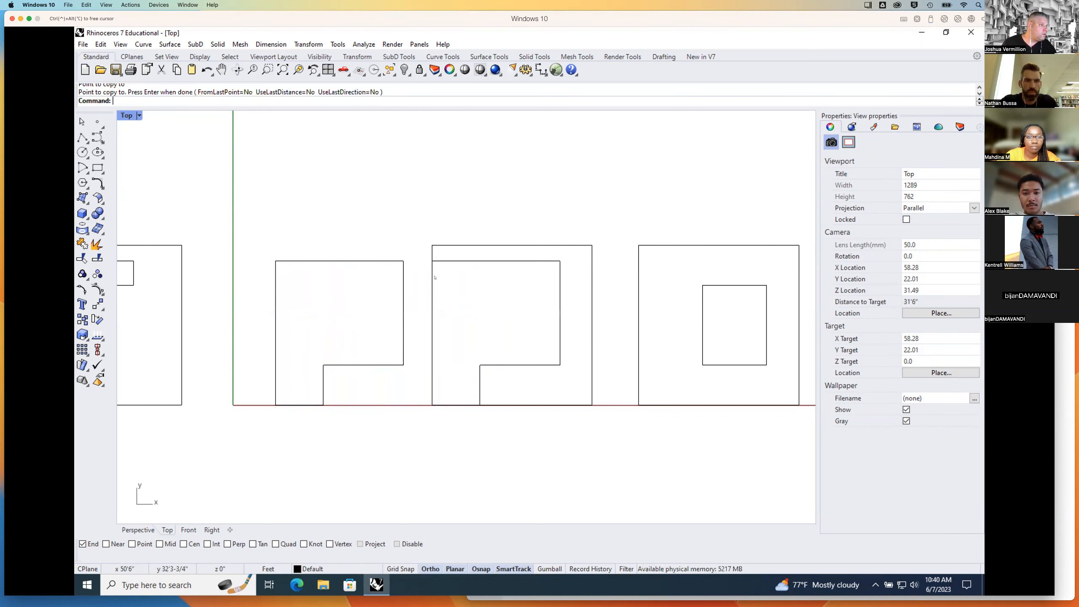
Step: Explode the original stepped shape inside the Panel B square and delete its long left and short bottom-left segments
click(82, 258)
click(433, 306)
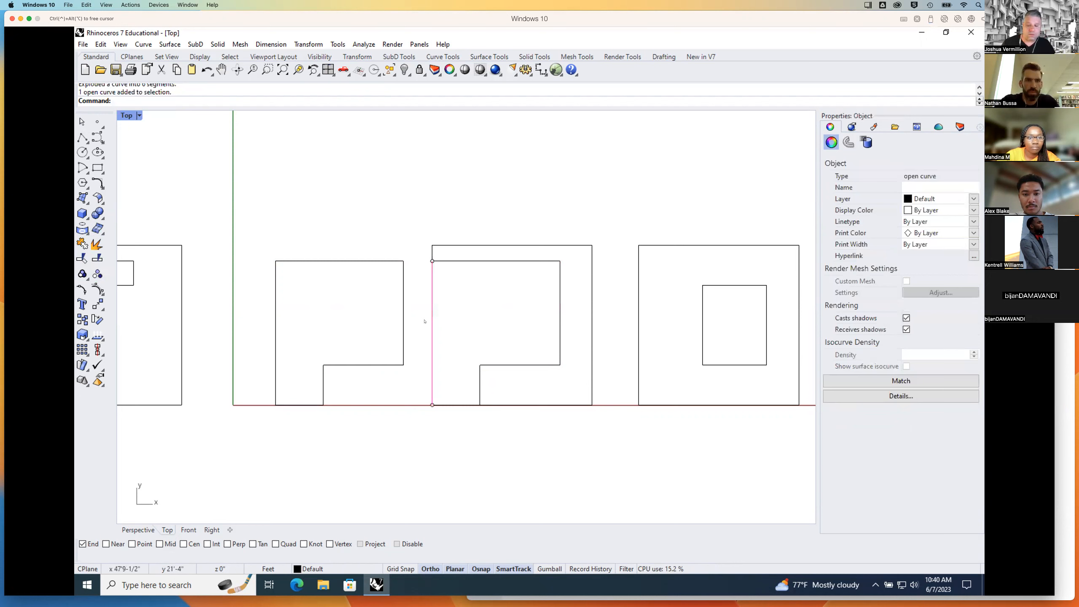
key(Delete)
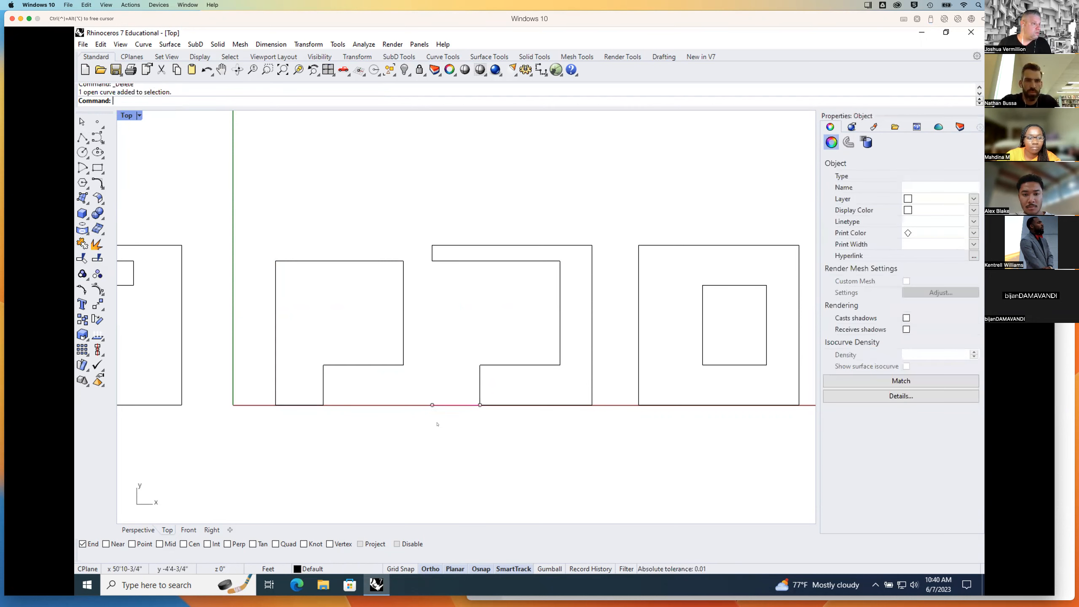
Step: Join the remaining segments of the Panel B square and its inner outline into one closed curve
click(443, 260)
click(451, 246)
click(457, 234)
drag(417, 230, 606, 434)
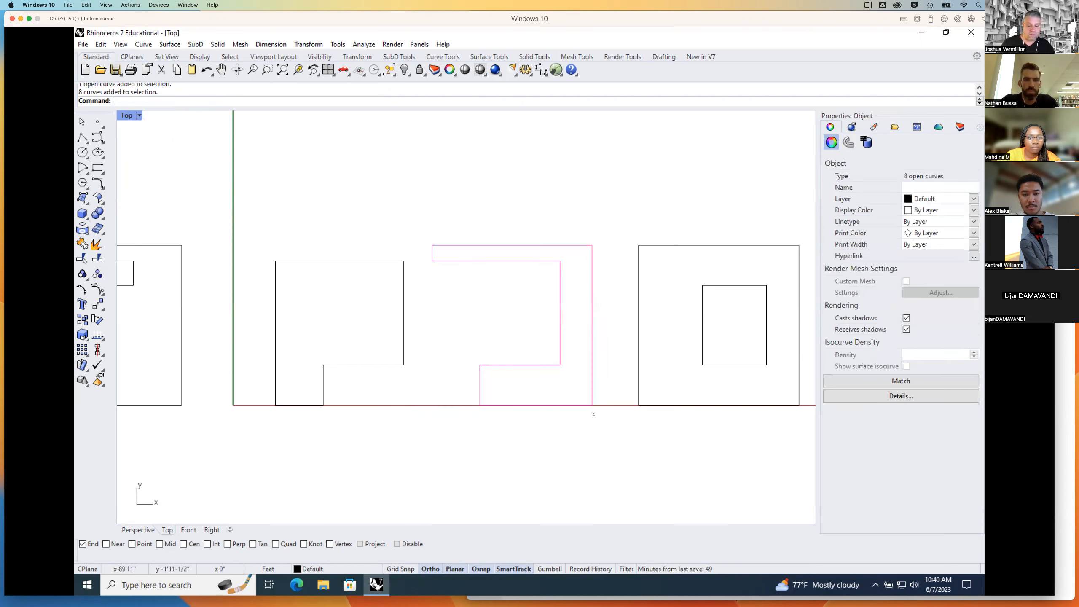
key(Return)
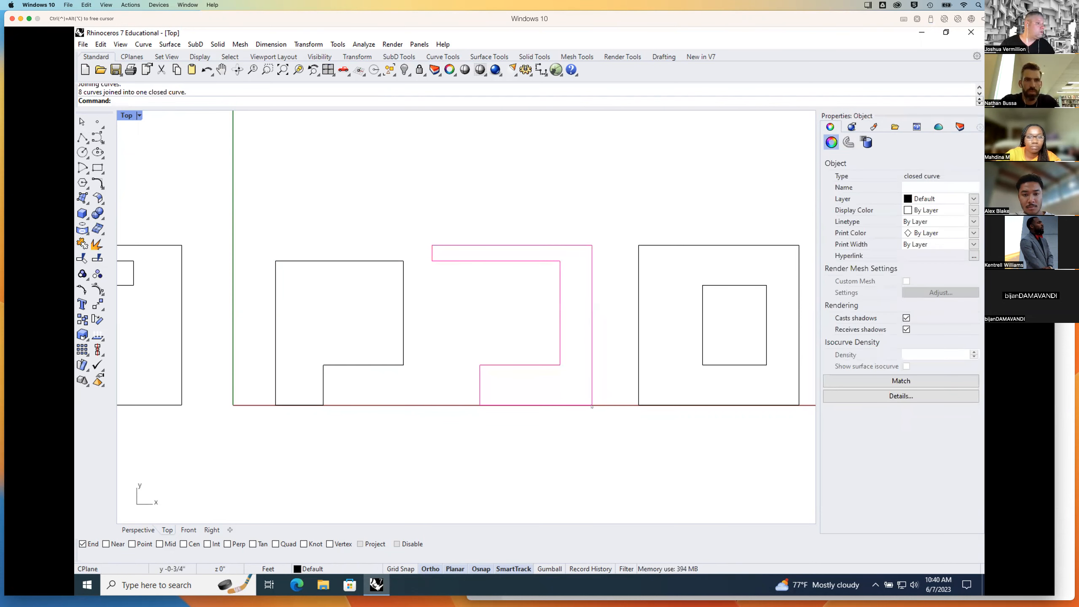
Step: Shift the two Panel B shapes left and move the two remaining squares right to make room between them
scroll(471, 250, down, 3)
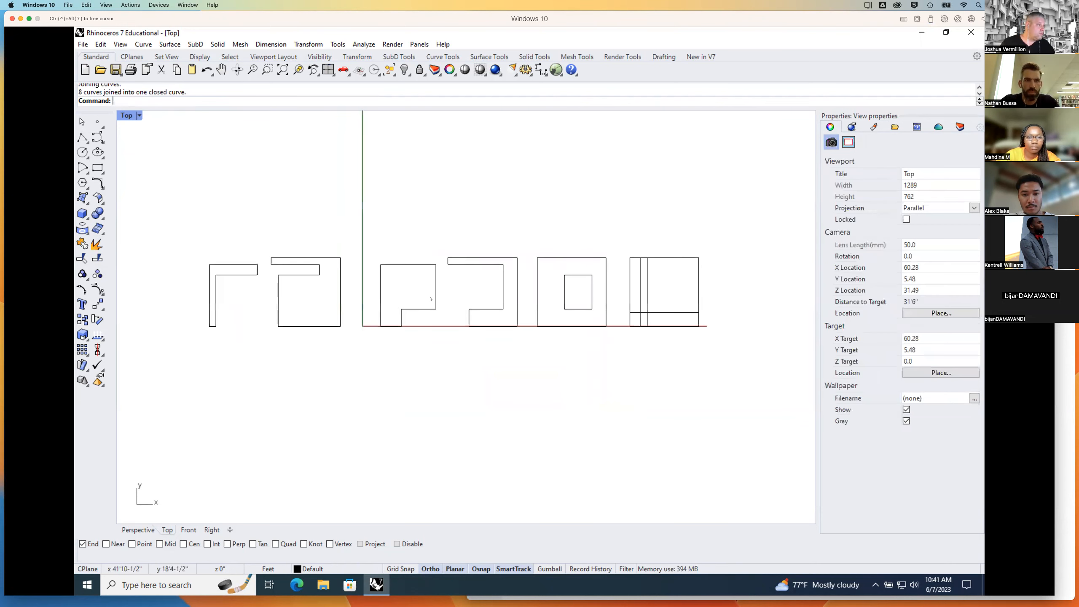
drag(435, 297, 420, 295)
drag(503, 292, 487, 293)
click(526, 221)
drag(527, 242, 773, 316)
click(604, 237)
Step: Copy the inner rectangle of the Panel C square horizontally into the empty space to its left
text(copy)
key(Return)
click(657, 275)
key(Return)
click(664, 291)
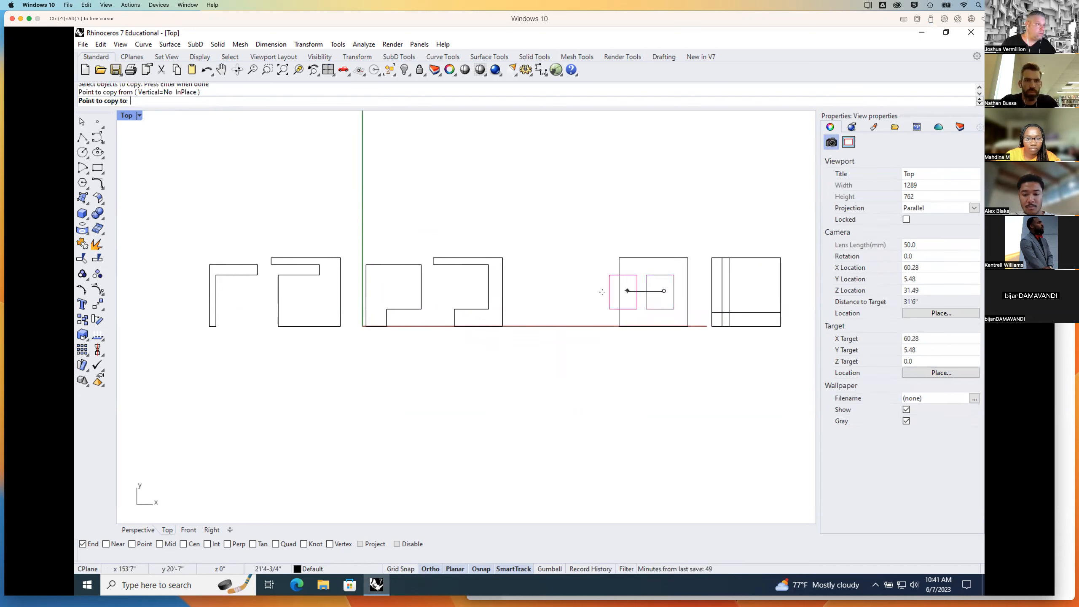
click(584, 290)
key(Return)
drag(543, 241, 695, 352)
key(Return)
click(681, 341)
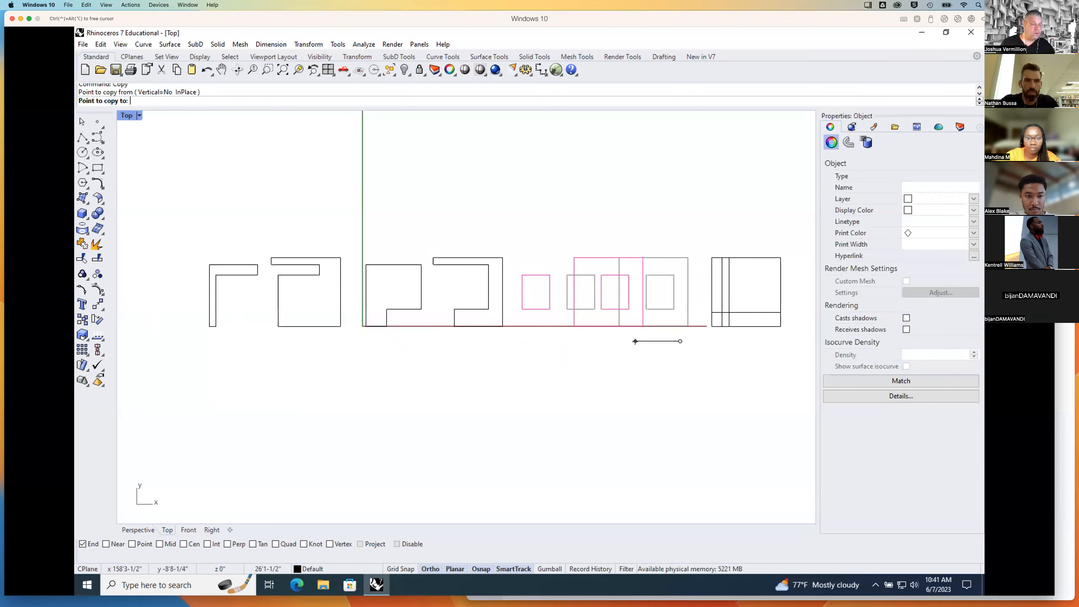
key(Escape)
key(Escape)
Step: Move the copied rectangle and the Panel C square together to the left, closer to the Panel B shapes
text(m)
key(Return)
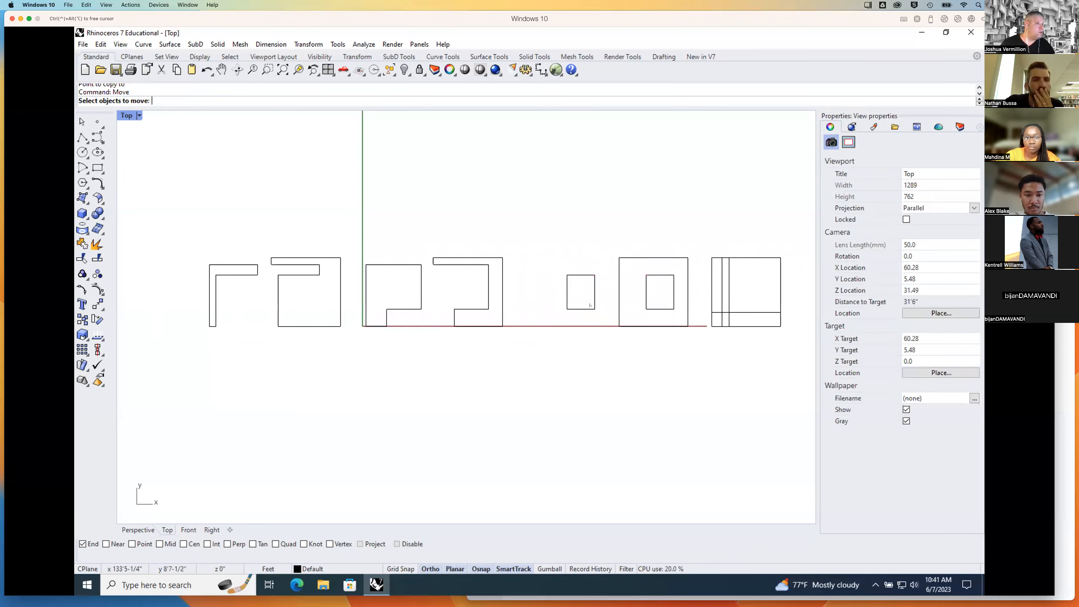
drag(544, 224, 695, 364)
key(Return)
click(674, 346)
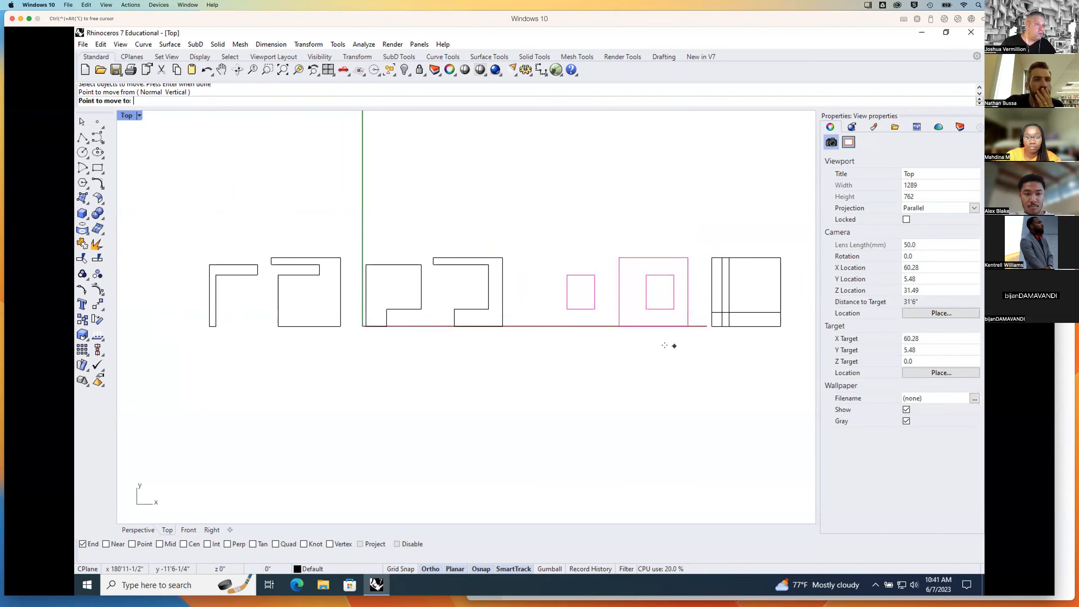
click(629, 346)
scroll(678, 292, down, 4)
right_drag(678, 292, 596, 293)
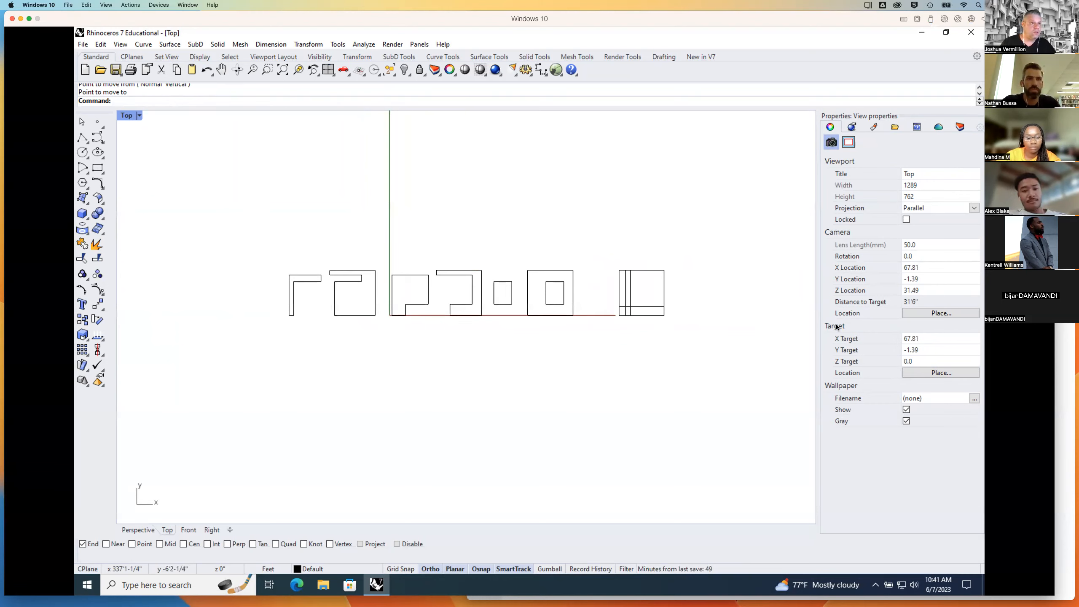
Step: Trim the crossing lines inside the Panel D square so only the narrow vertical slot along its upper edge remains
key(super+Tab)
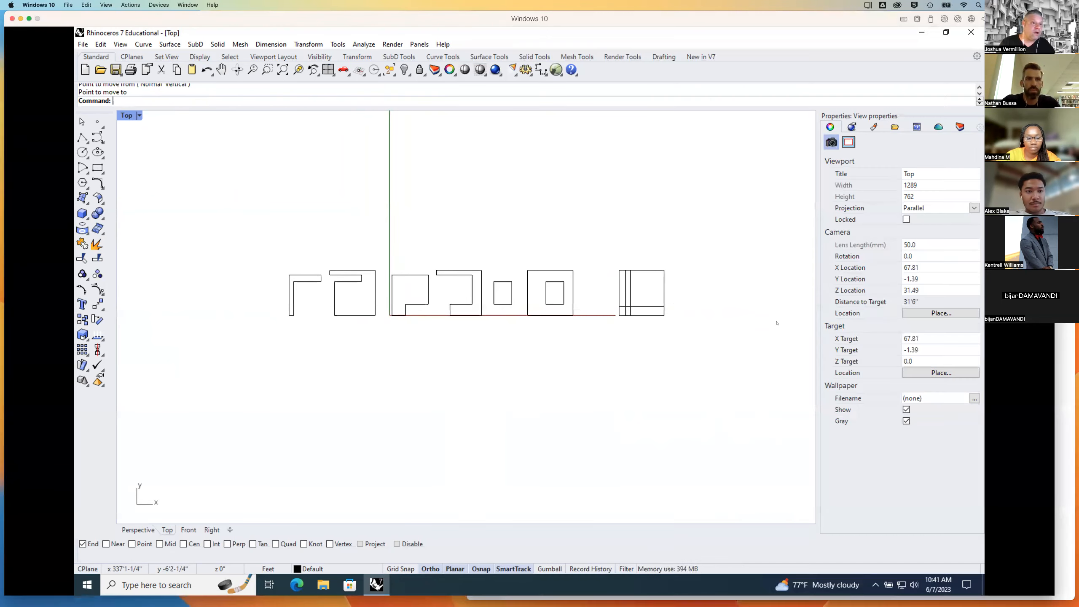
click(302, 400)
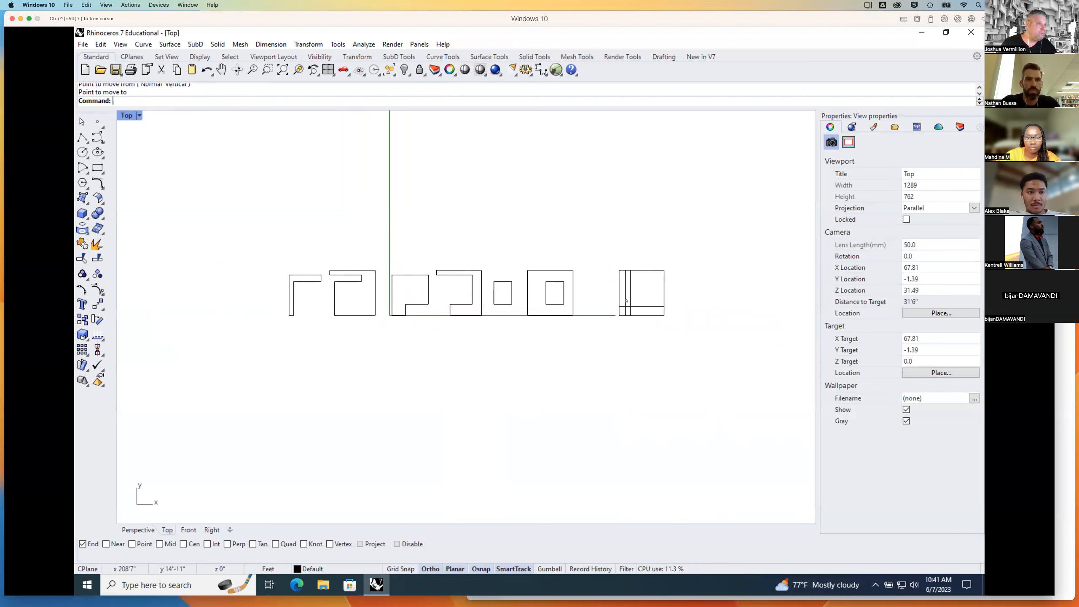
scroll(626, 300, up, 6)
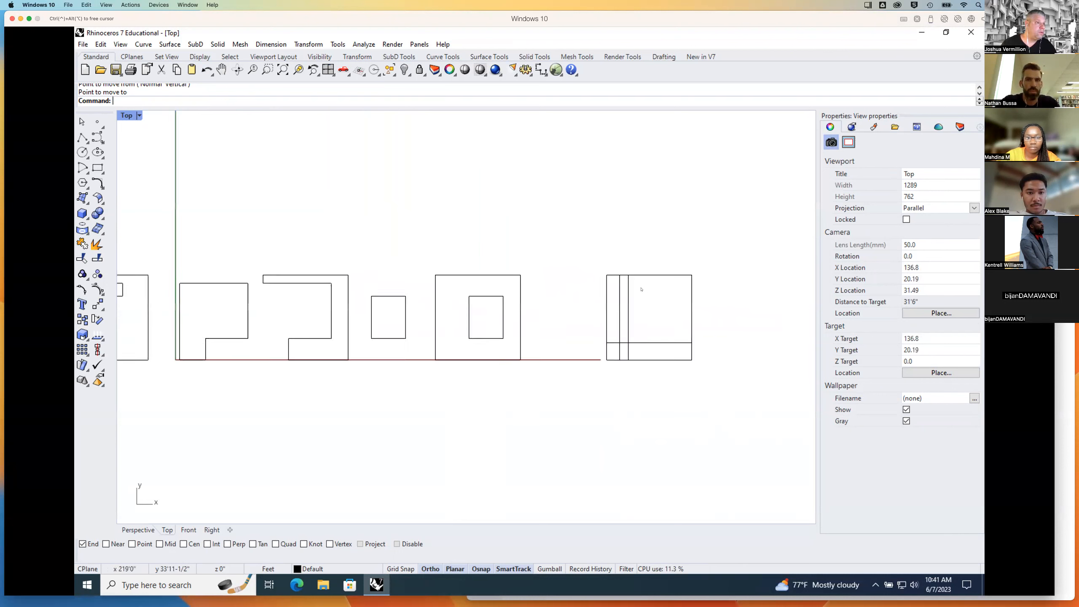
text(trim)
key(Return)
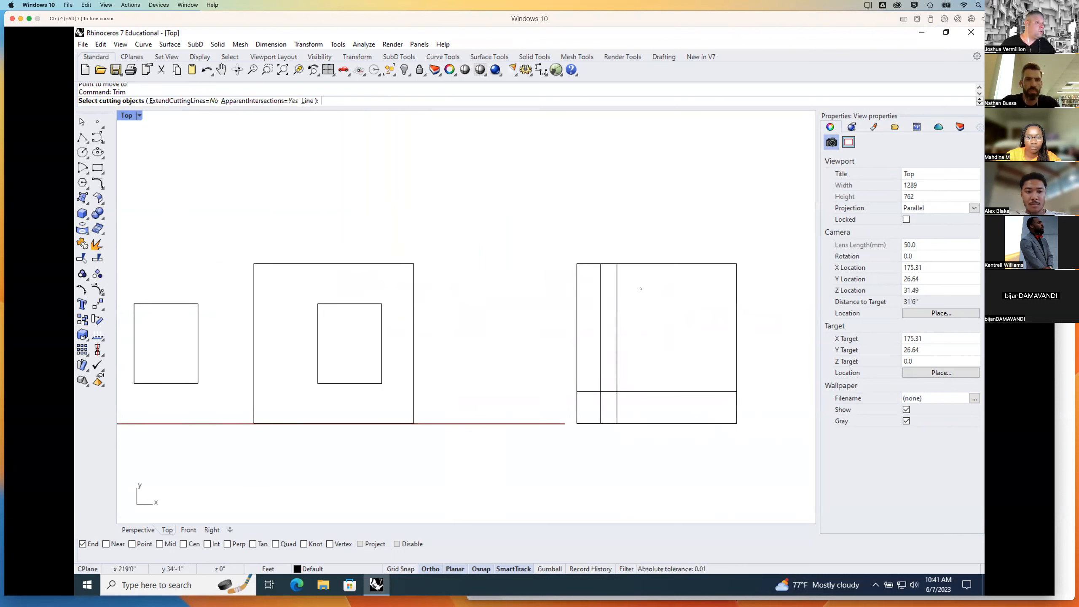
drag(552, 246, 757, 459)
key(Return)
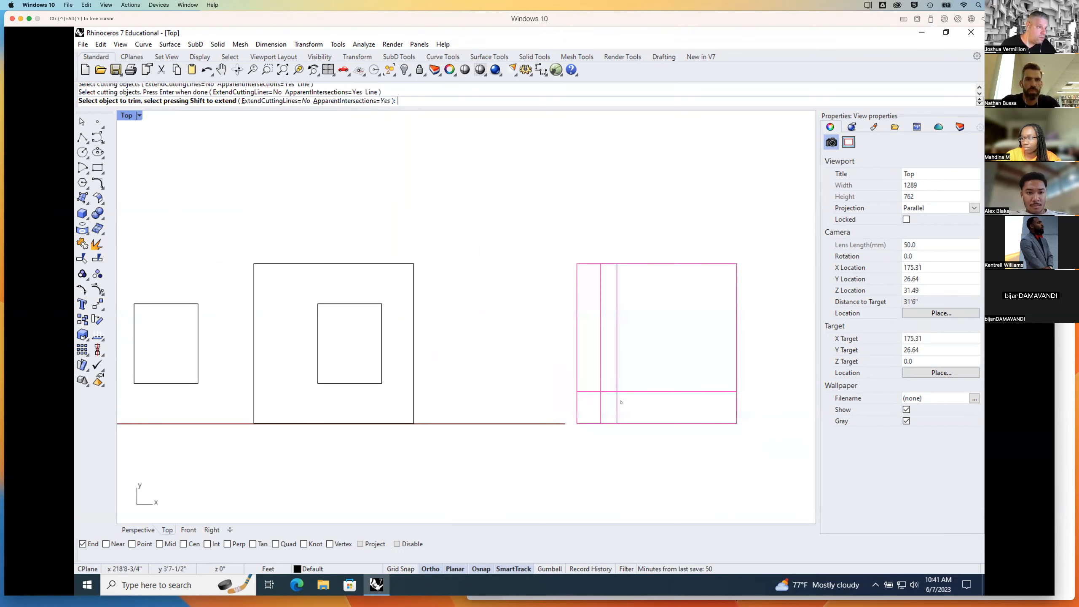
click(590, 392)
click(601, 404)
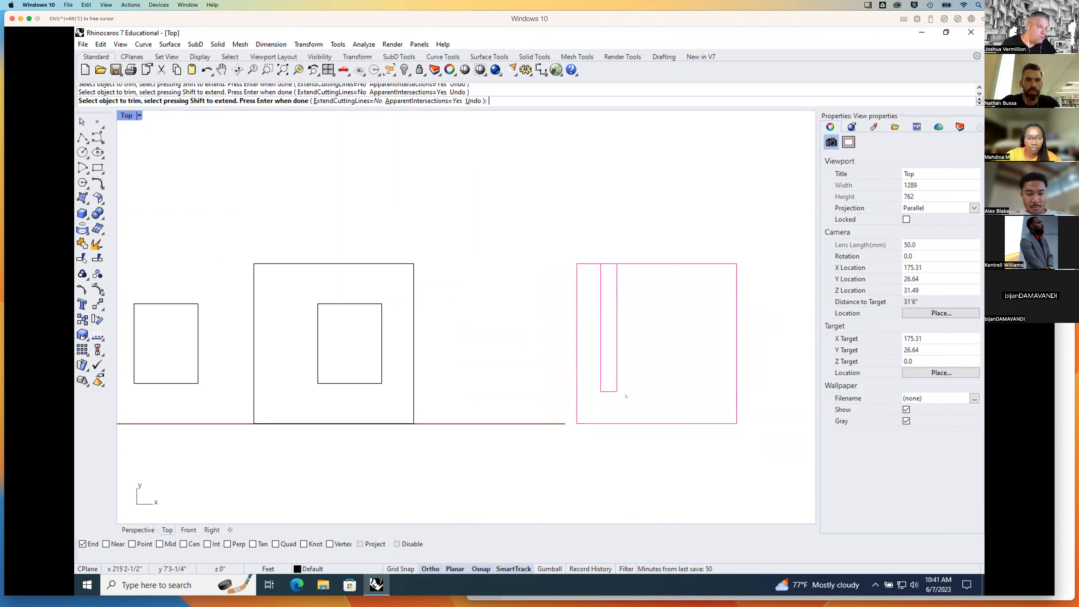
key(Return)
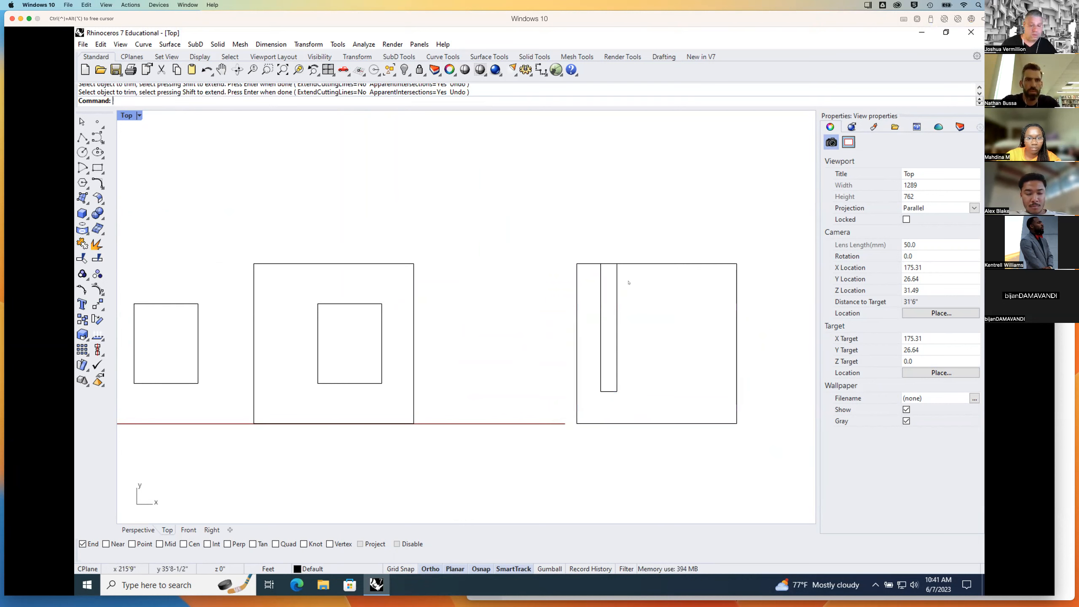
Step: Split the top edge of the Panel D square at the two vertical sides of the slot
text(Split)
key(Return)
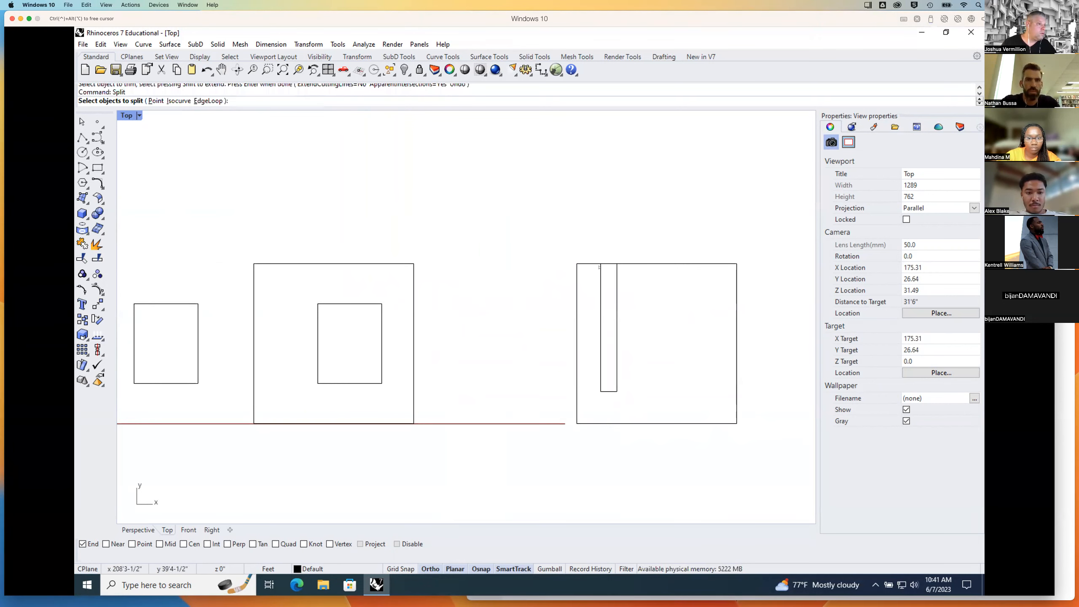
click(608, 264)
key(Return)
drag(627, 278, 594, 292)
key(Return)
click(612, 264)
click(611, 246)
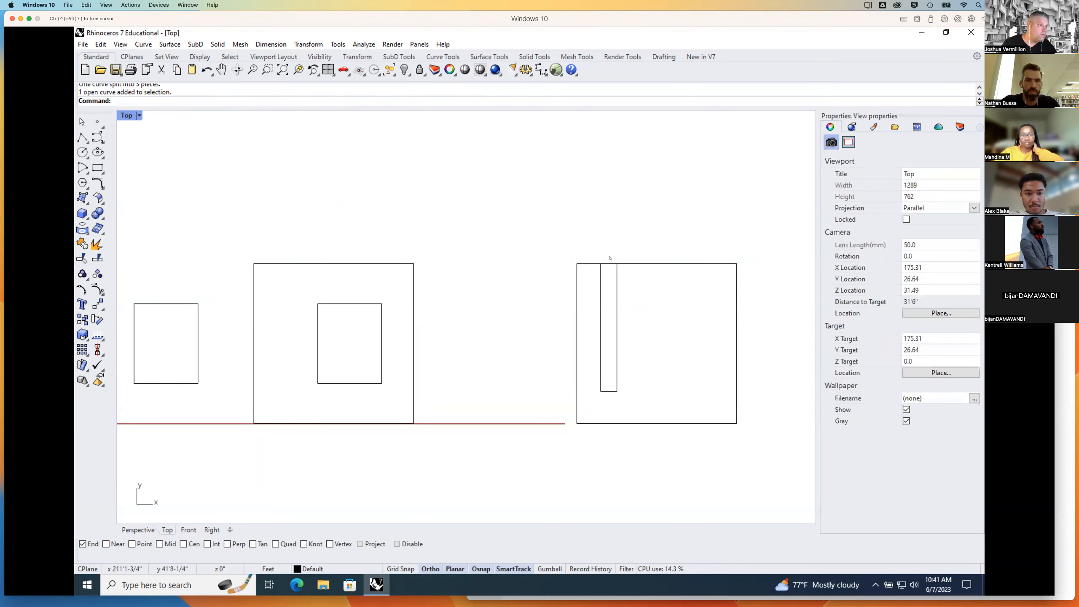
Step: Join the slot's sides, bottom and split-off top segment into one closed curve
click(610, 265)
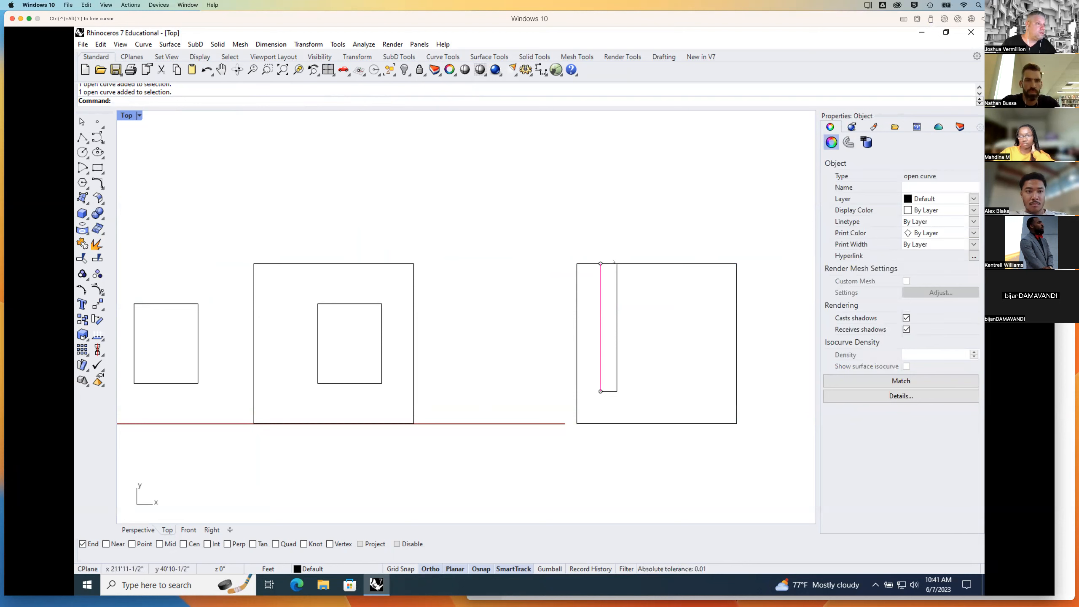
drag(610, 290, 596, 400)
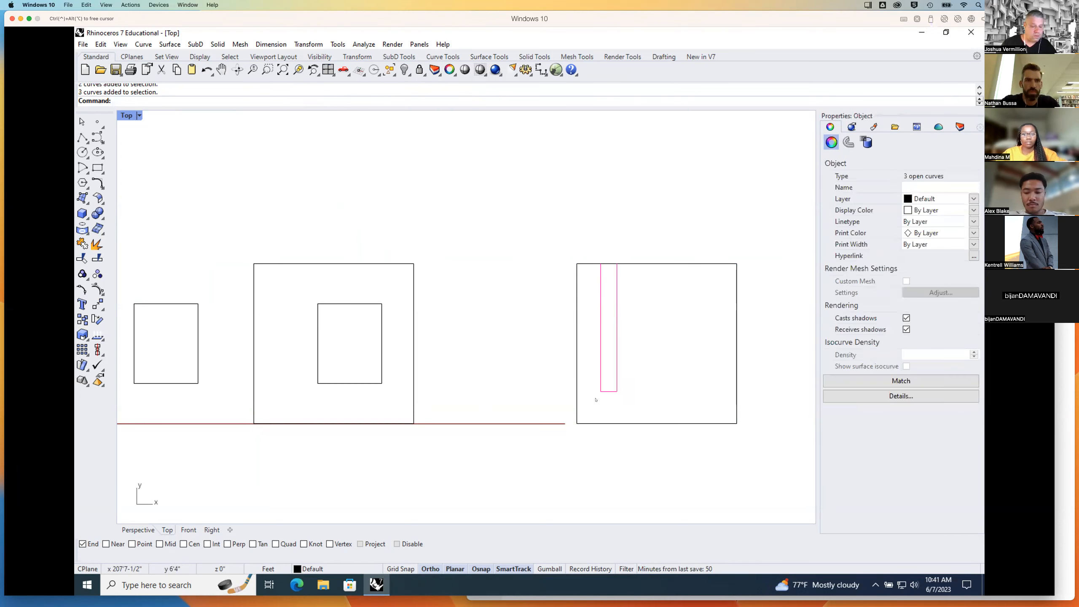
click(98, 256)
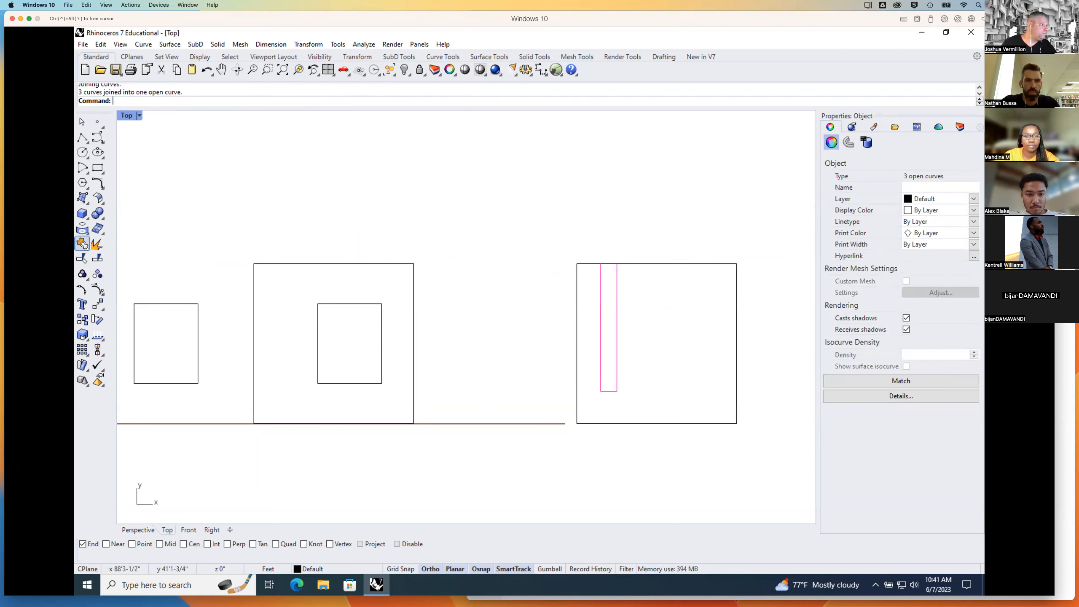
click(612, 239)
drag(610, 257, 606, 408)
click(83, 244)
Step: Copy the closed slot shape horizontally into the empty space between the Panel C and Panel D squares
text(copy)
key(Return)
click(589, 303)
click(488, 302)
key(Return)
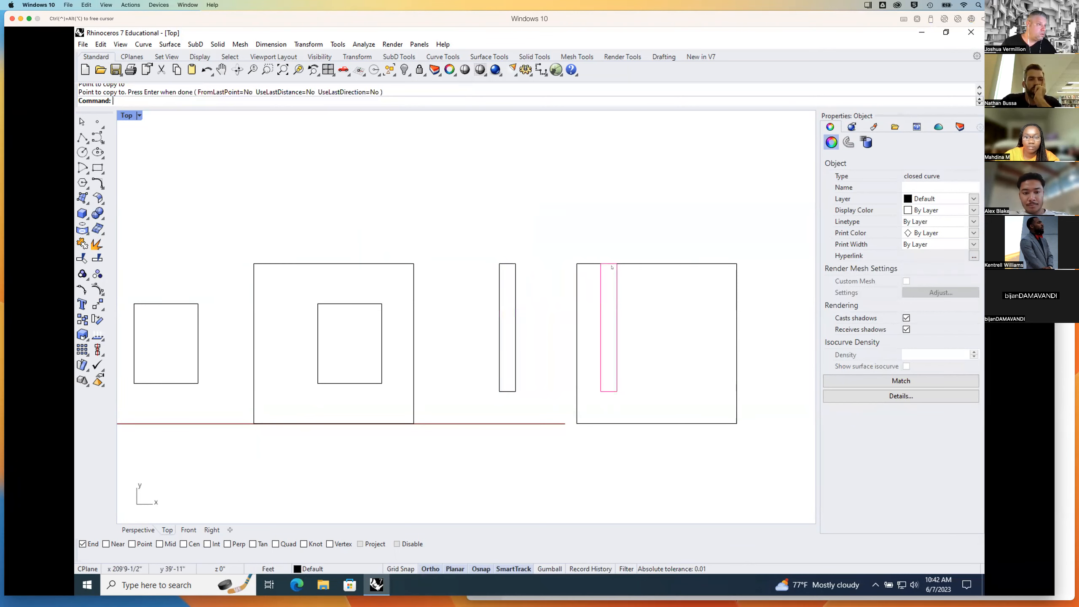
key(Escape)
Step: Explode the original slot curve in the Panel D square and delete its top segment to open the notch
click(608, 265)
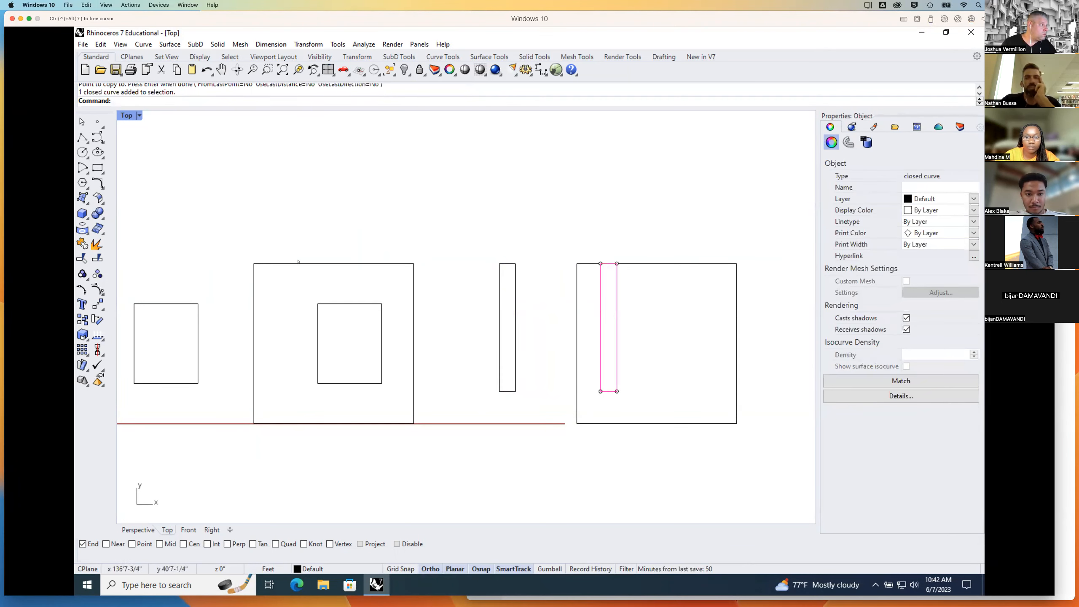
click(97, 243)
key(Escape)
click(609, 263)
key(Delete)
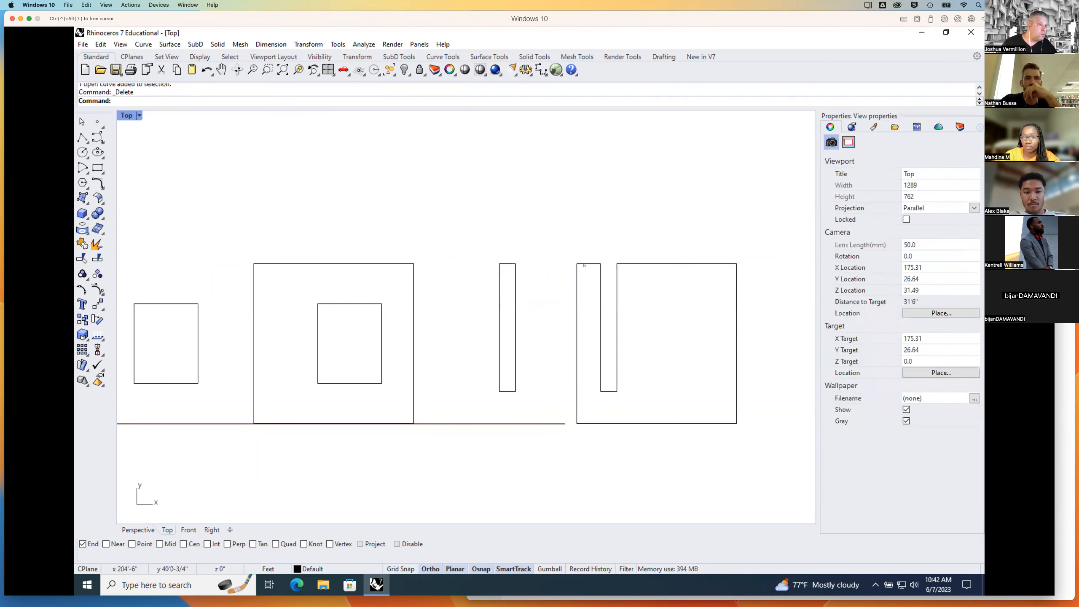
Step: Join the remaining Panel D square and notch segments into one closed curve
click(584, 265)
drag(553, 234, 748, 451)
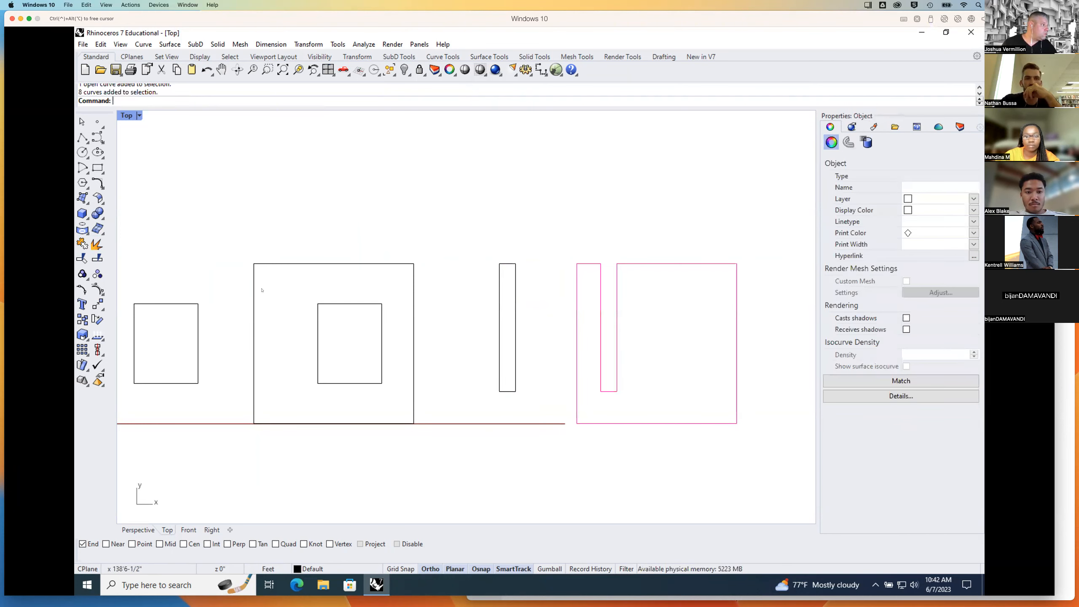
click(83, 244)
Step: Move the copied slot shape and the notched Panel D square together to the left, closer to Panel C
scroll(536, 255, up, 2)
scroll(537, 255, down, 3)
drag(499, 237, 638, 338)
drag(606, 294, 591, 294)
click(559, 215)
Step: Move the whole row of panel shapes straight down below the red X axis
scroll(514, 314, down, 4)
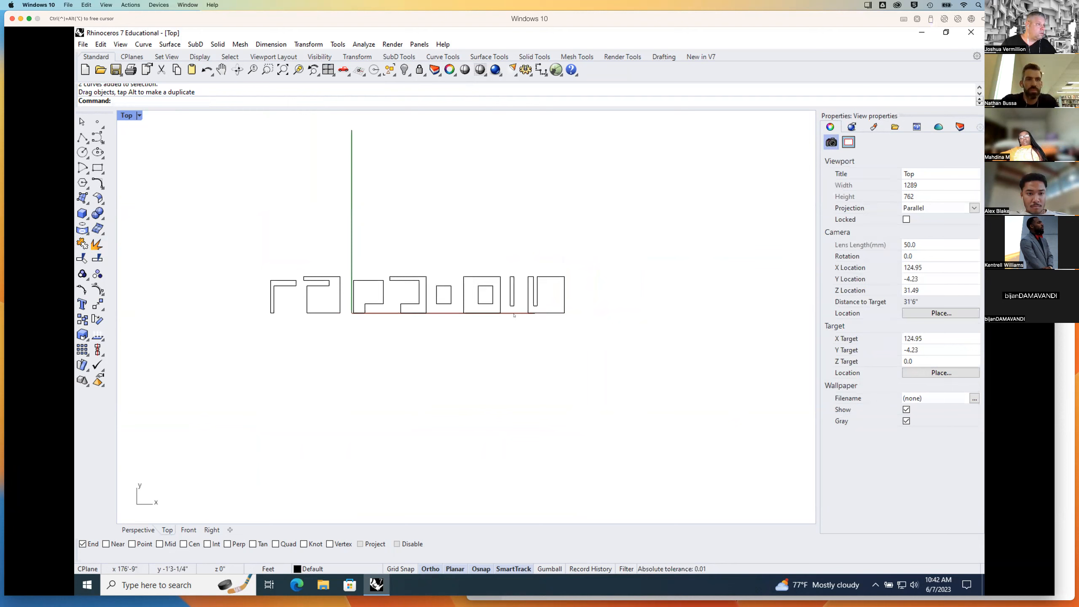
drag(249, 248, 598, 349)
drag(564, 303, 591, 360)
click(680, 344)
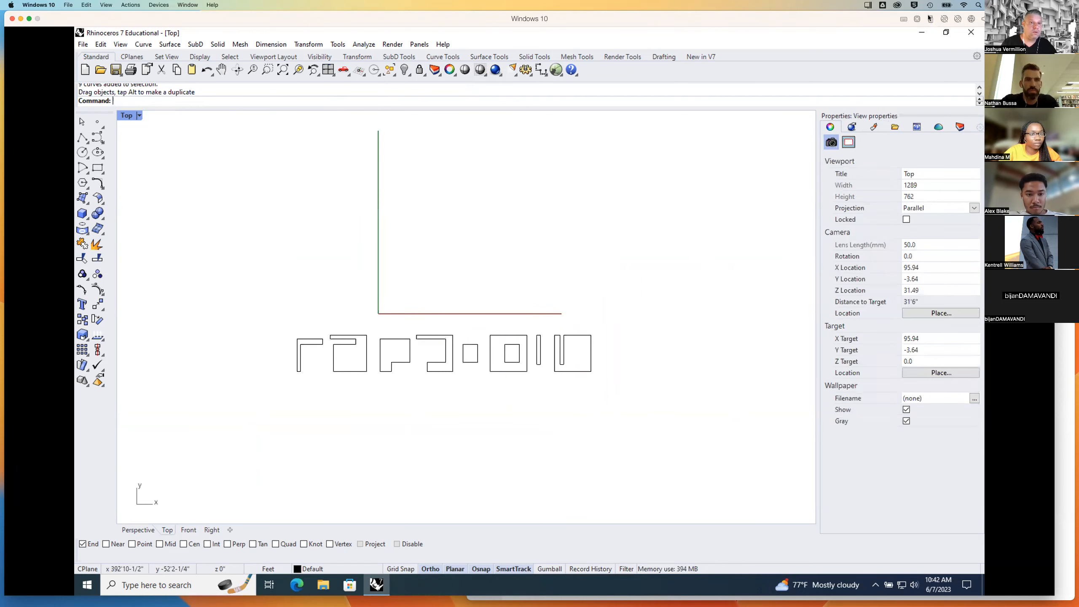
Step: Switch to the Project 1 page in Chrome and examine how Panels A to D are subdivided into additional parts
click(1065, 308)
scroll(931, 330, down, 7)
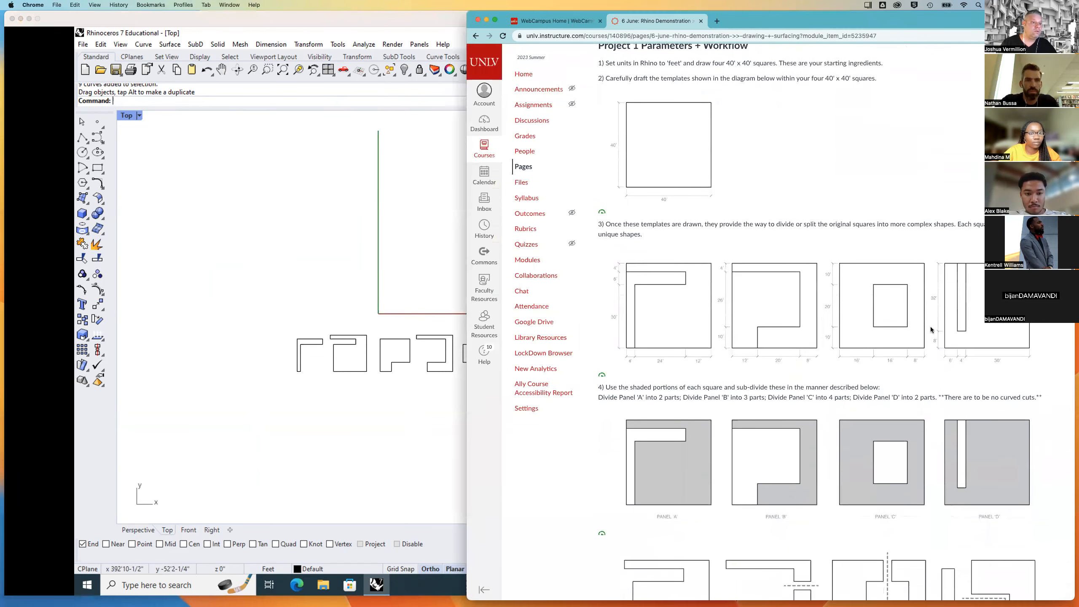
scroll(931, 330, down, 5)
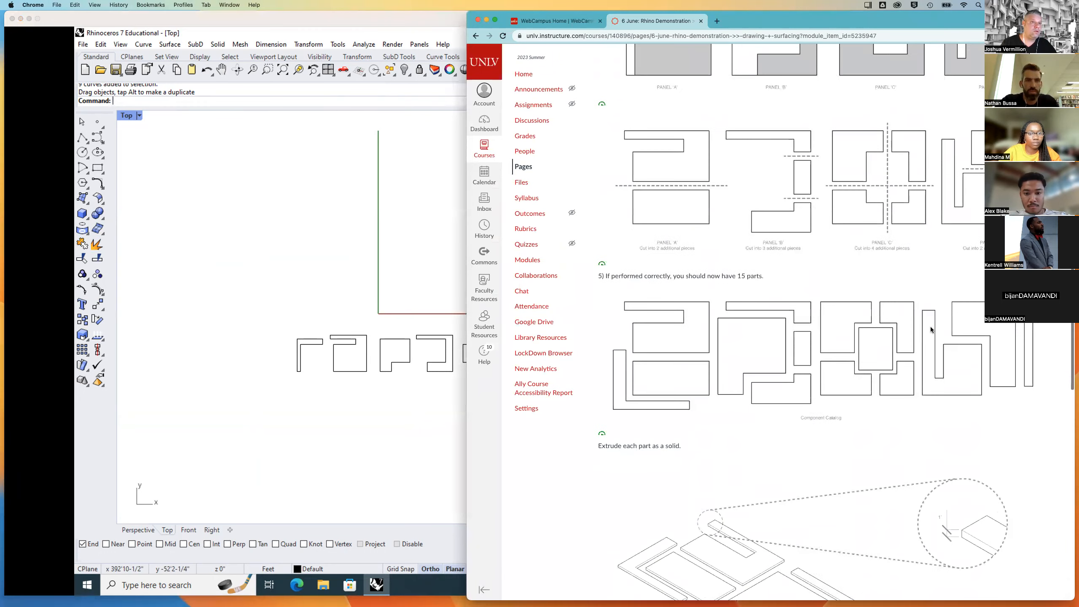
scroll(931, 330, up, 3)
scroll(931, 326, up, 2)
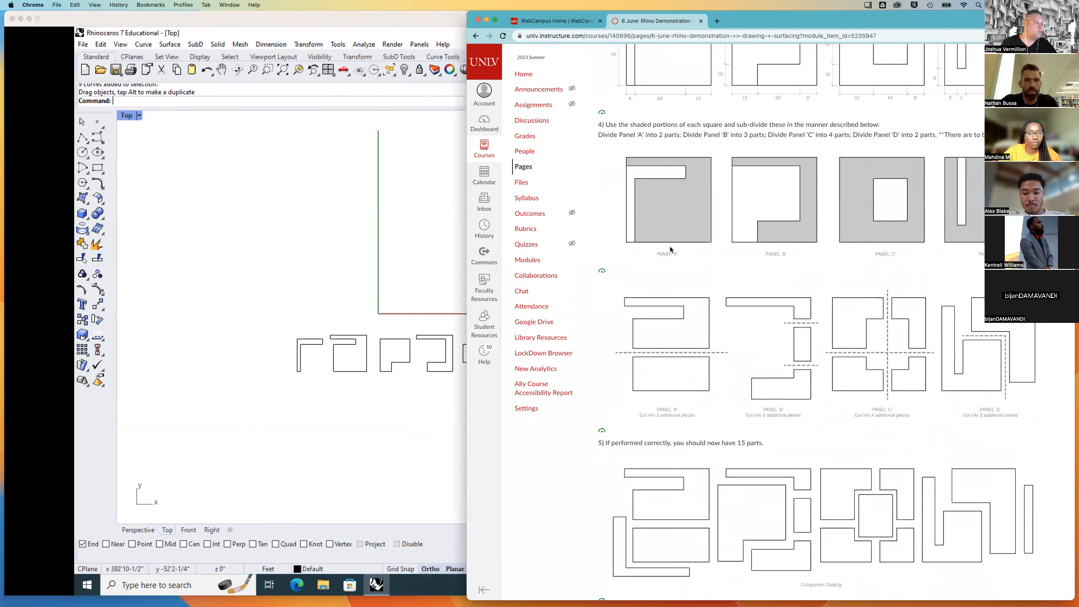
click(377, 264)
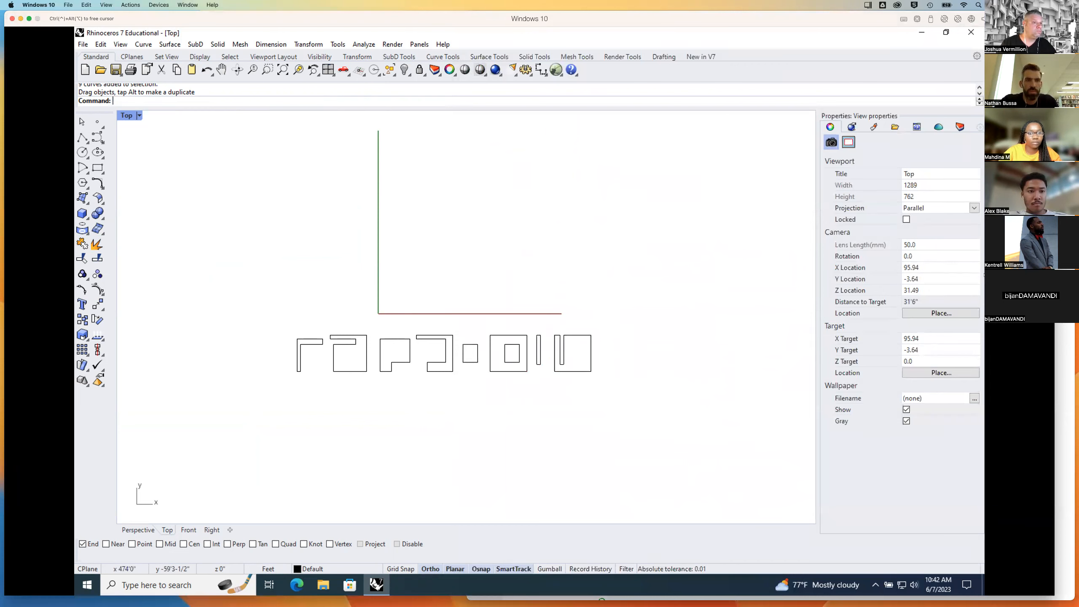
scroll(461, 368, down, 6)
scroll(462, 369, up, 8)
scroll(462, 370, up, 2)
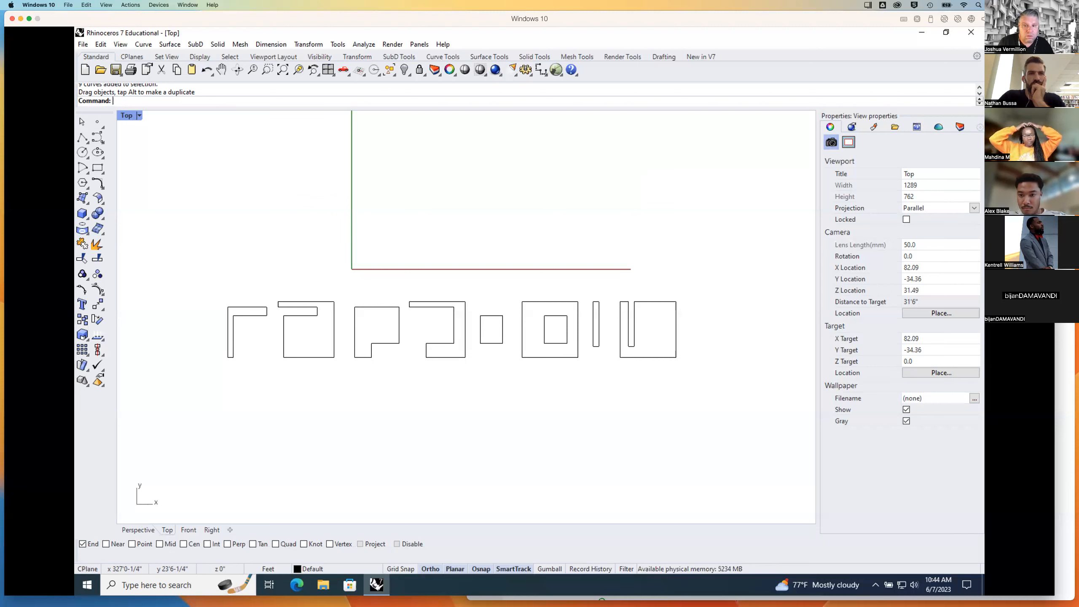
click(555, 139)
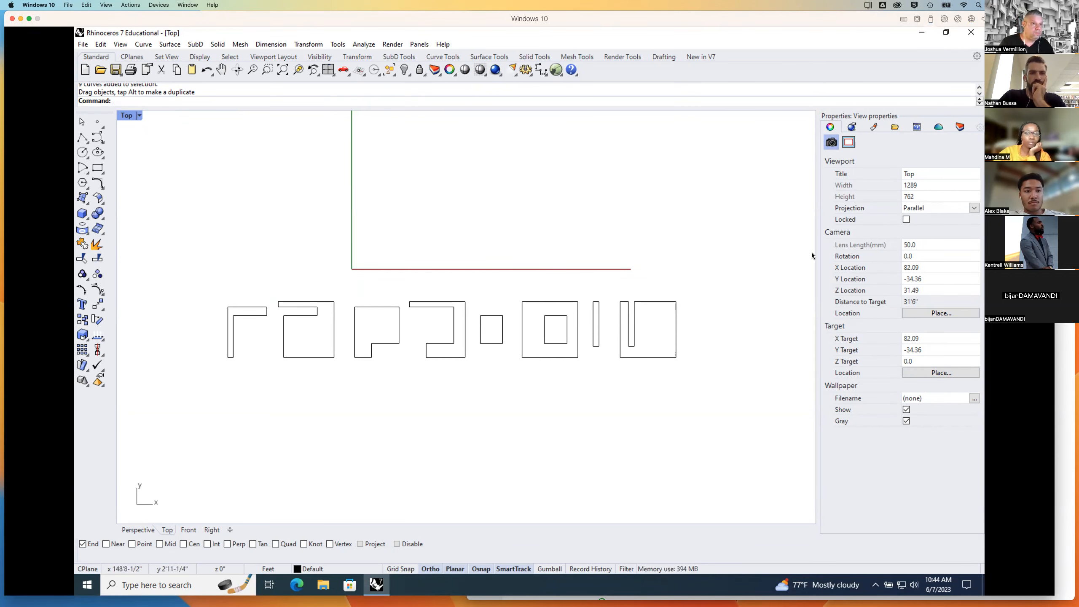
key(super+Tab)
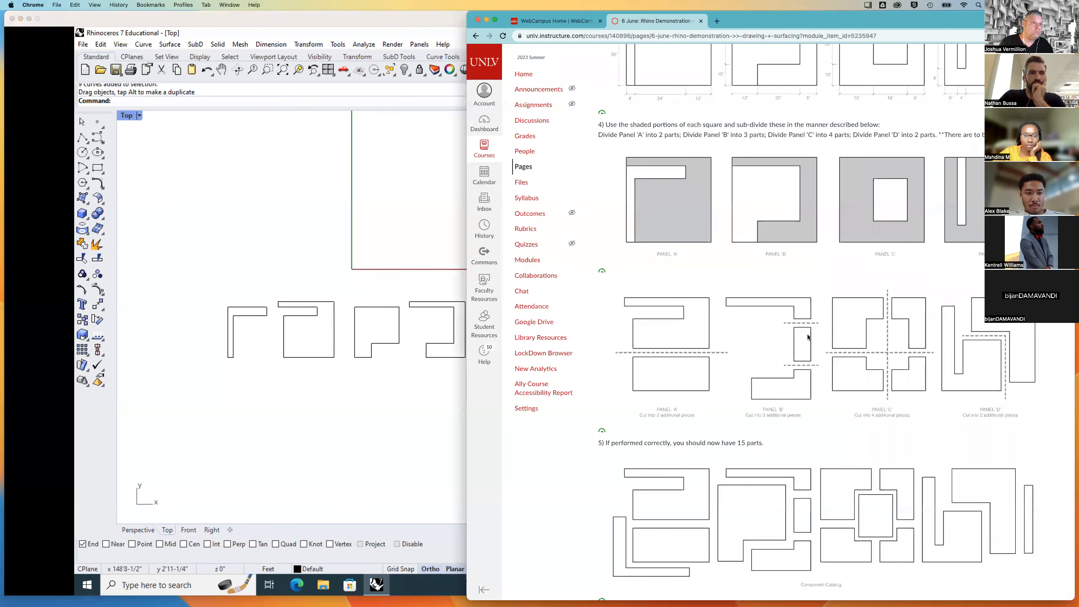
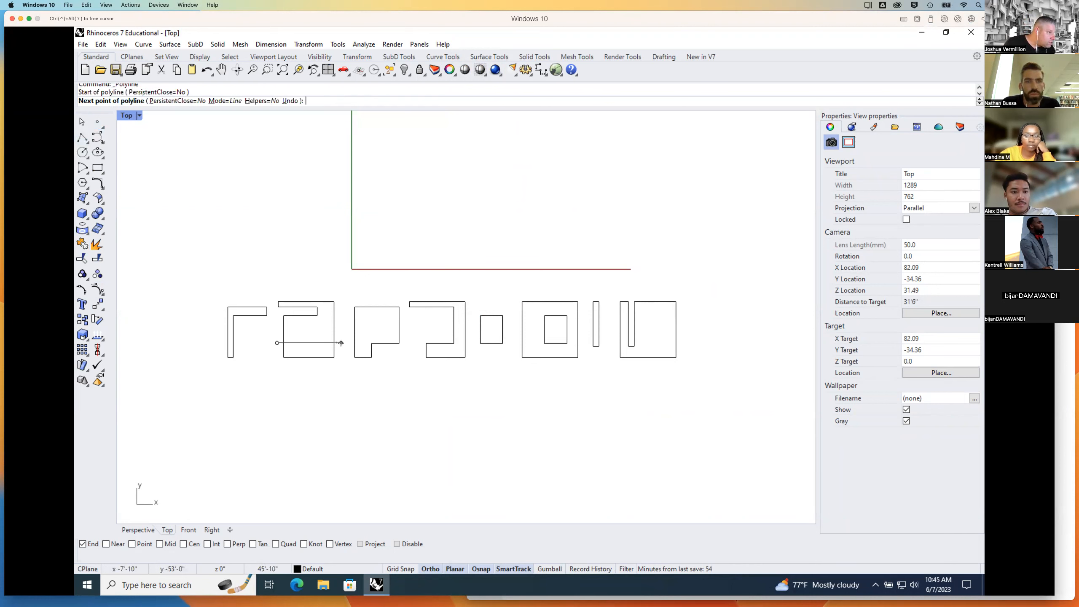
click(343, 343)
key(Return)
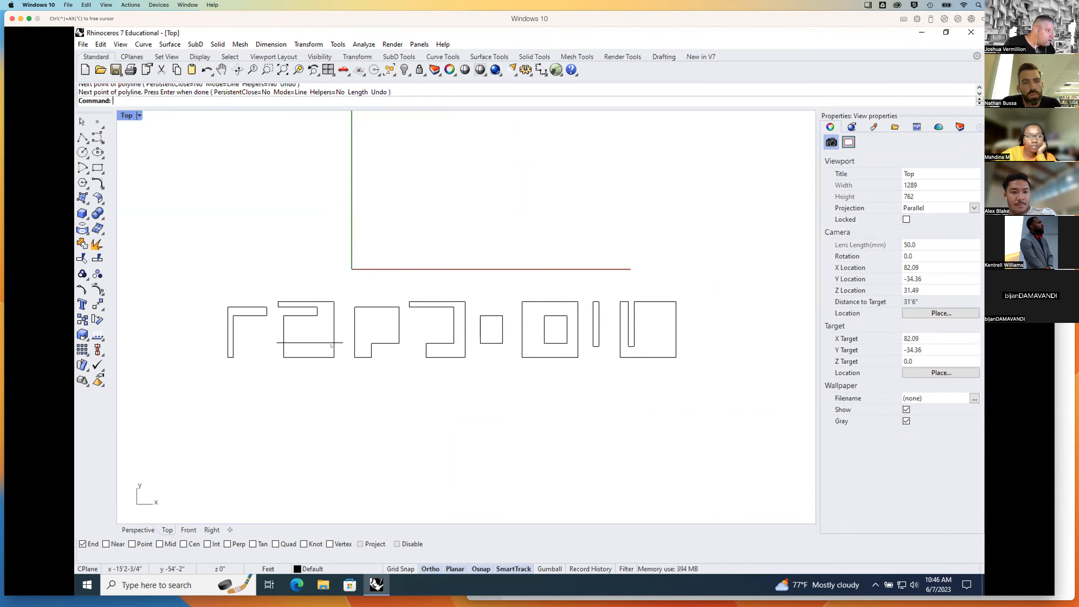
scroll(329, 347, up, 3)
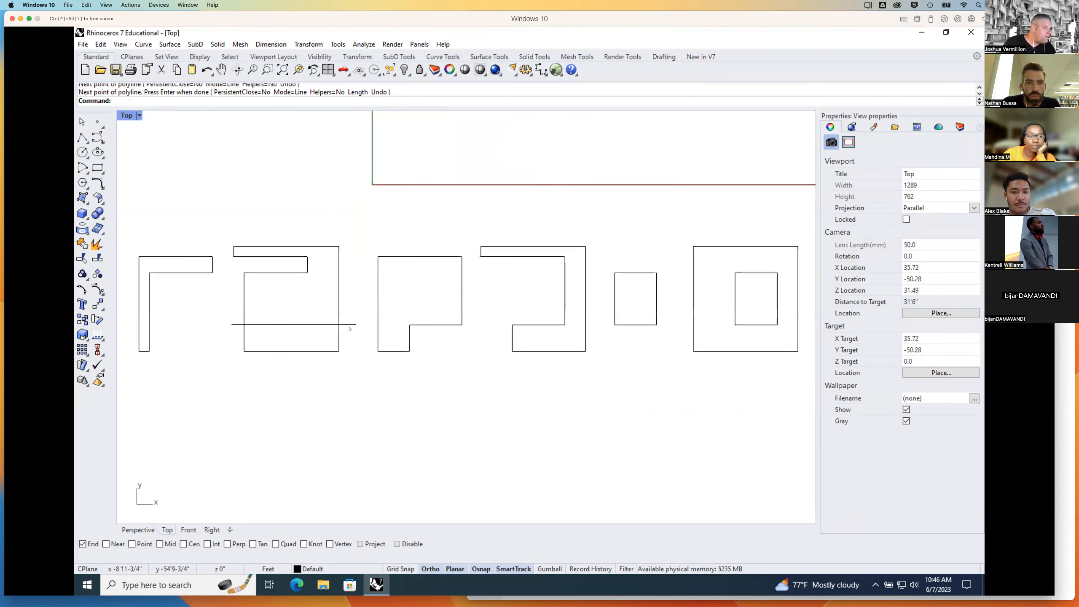
click(349, 327)
key(Delete)
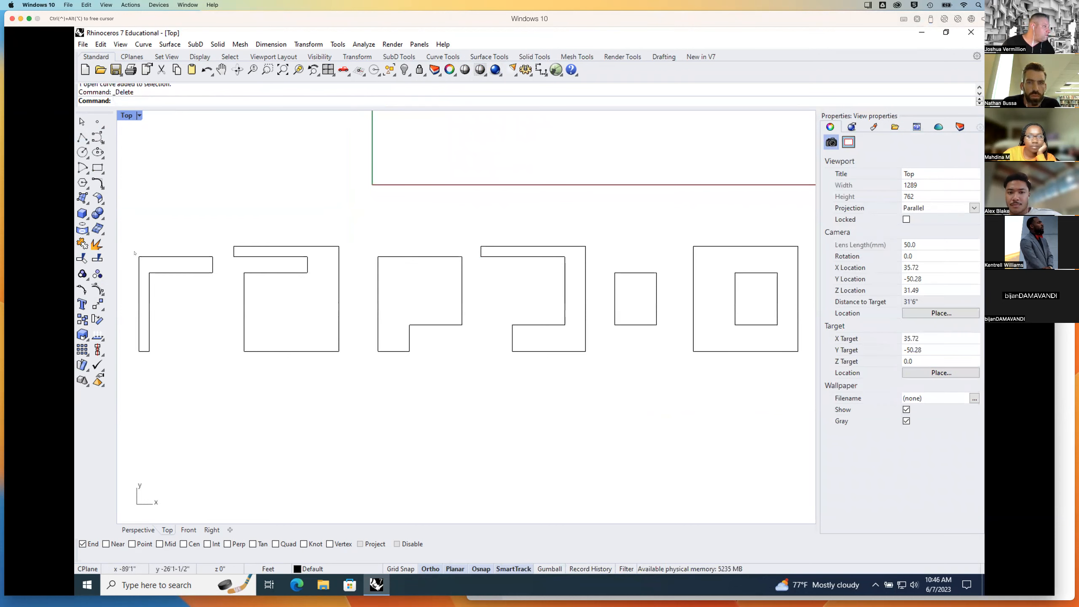
Step: Draw a horizontal cutting line from Panel B's inner corner across the large Panel A shape and shift it slightly left
click(83, 137)
click(410, 325)
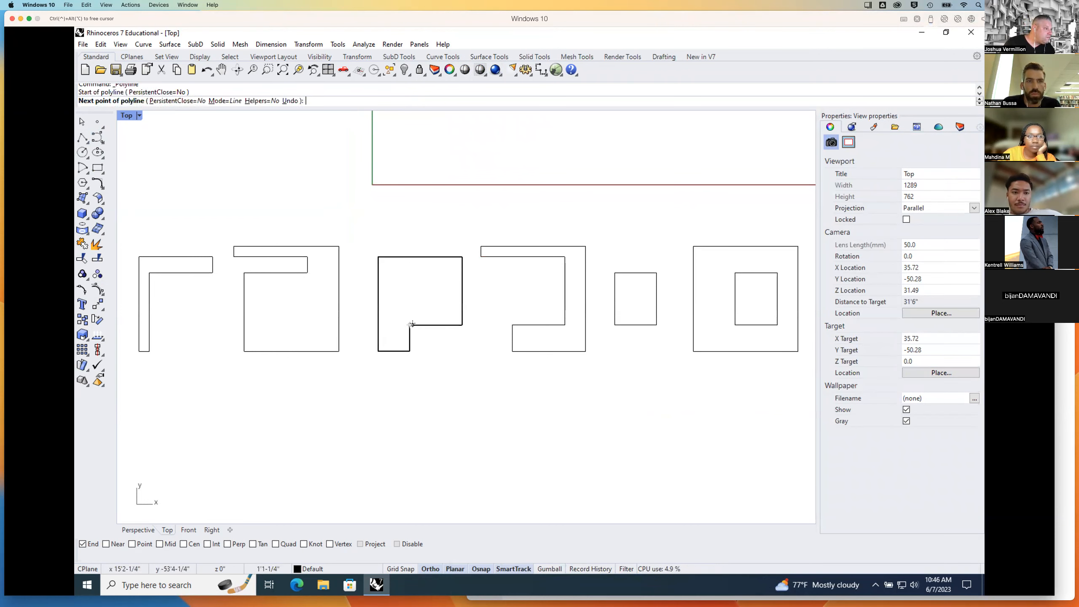
click(232, 325)
key(Return)
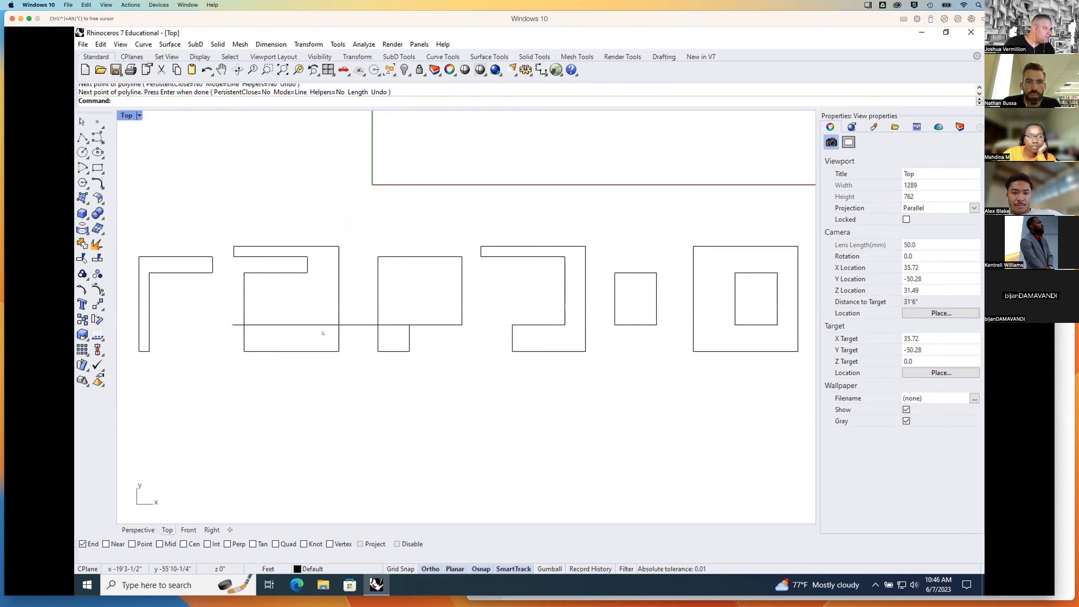
drag(359, 325, 343, 325)
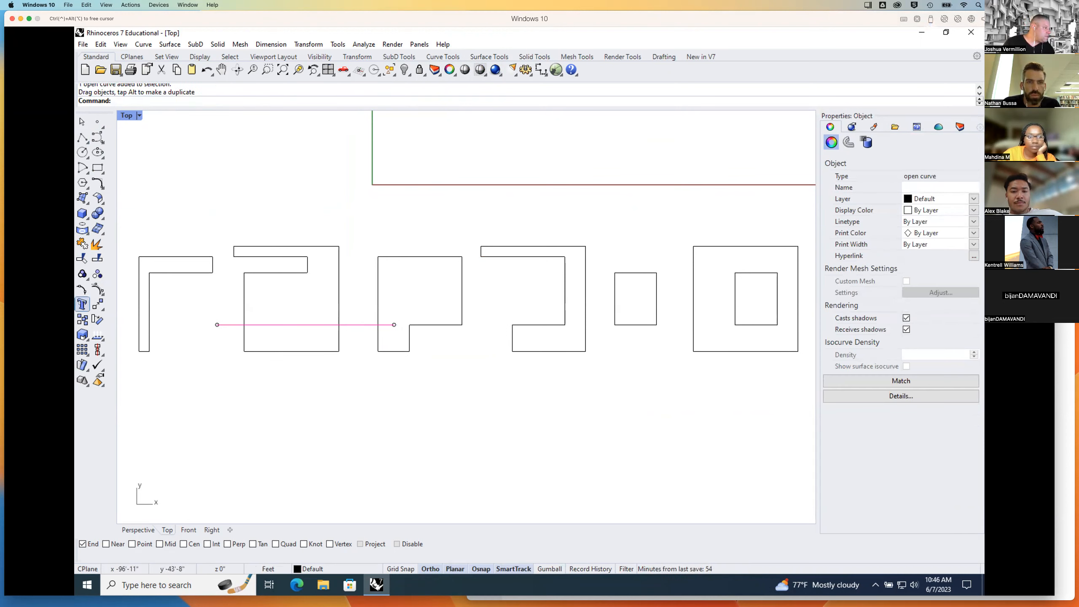
click(179, 300)
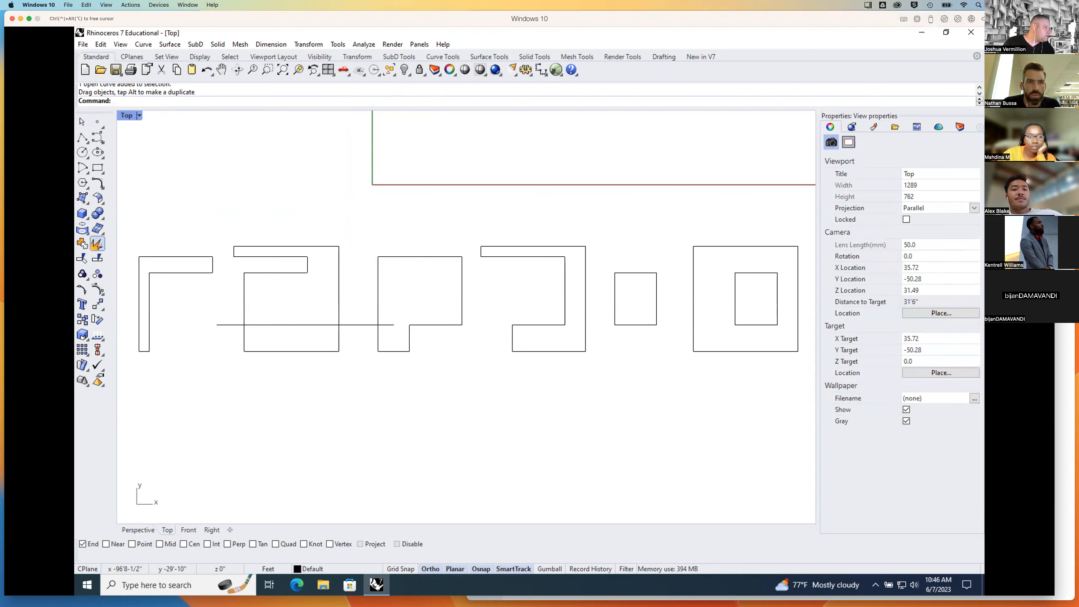
Step: Split the large Panel A shape with the horizontal line and delete the cutting line
click(103, 258)
click(243, 305)
key(Return)
click(236, 324)
key(Return)
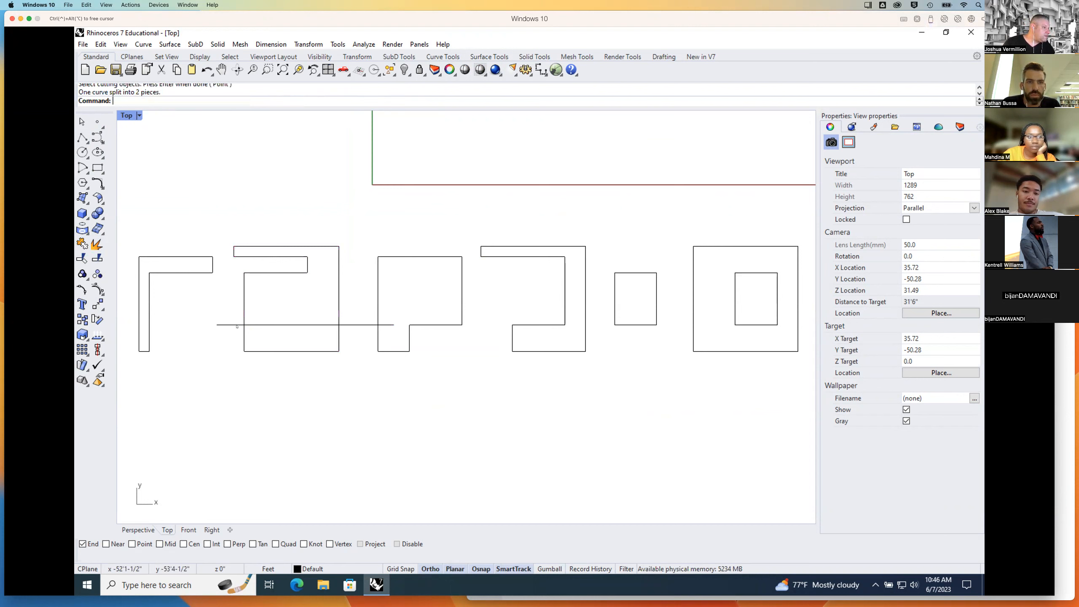
click(236, 325)
key(Delete)
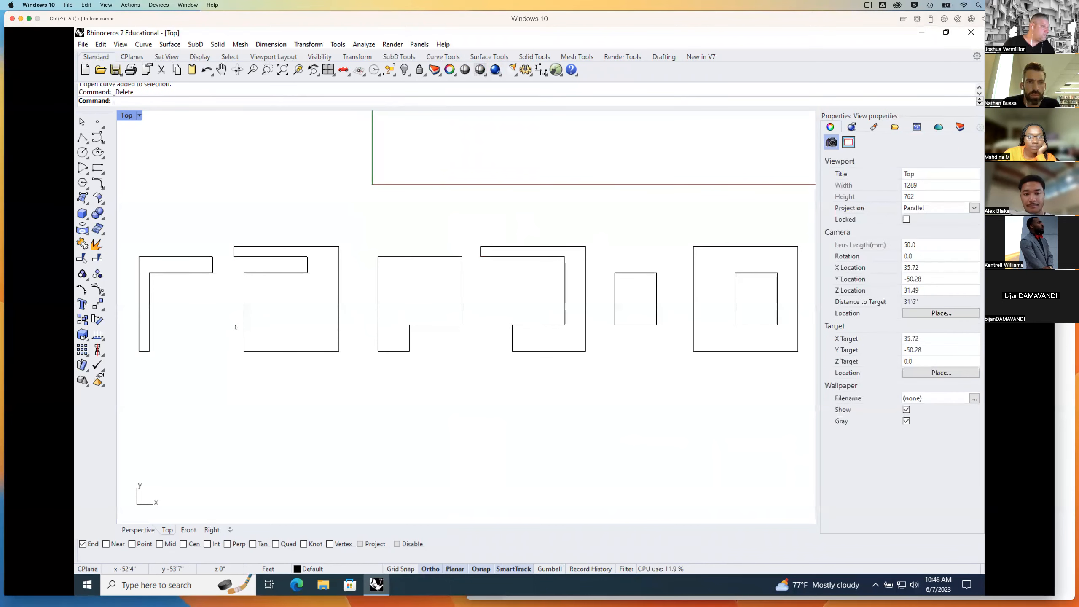
Step: Move the lower piece of the split large Panel A shape straight down, away from the upper piece
click(244, 337)
drag(245, 337, 267, 343)
click(250, 332)
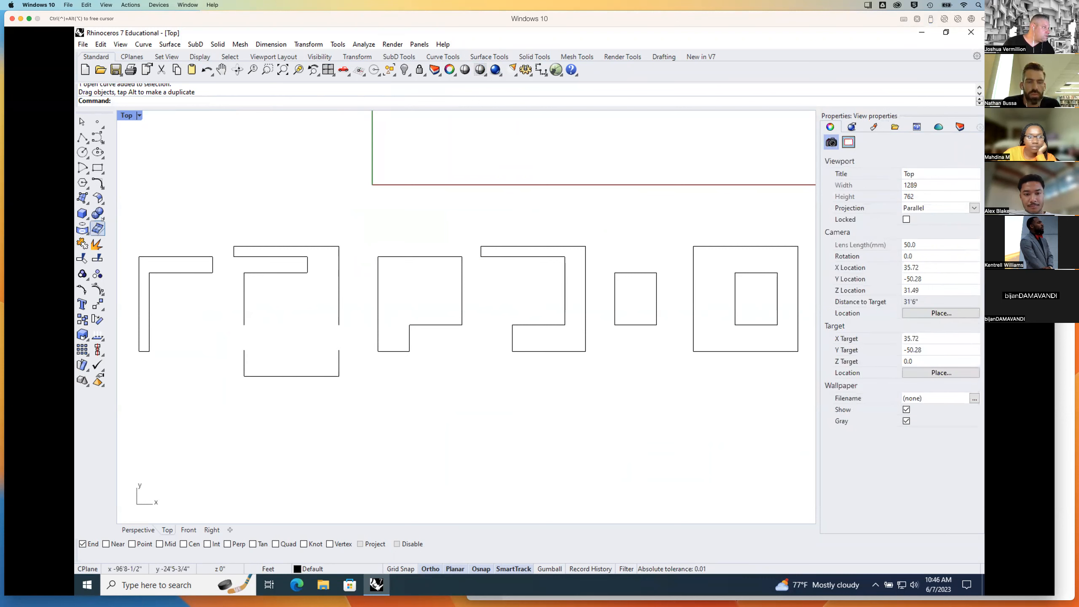
Step: Close the open ends of both large Panel A pieces with horizontal polylines between their endpoints
click(81, 140)
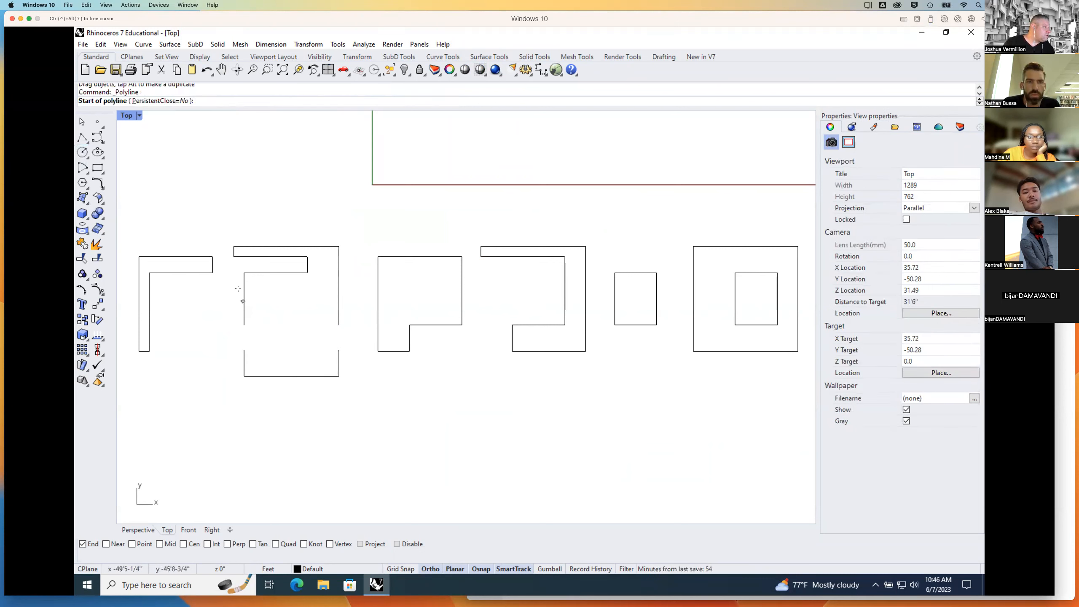
click(245, 324)
click(338, 324)
key(Return)
key(Return)
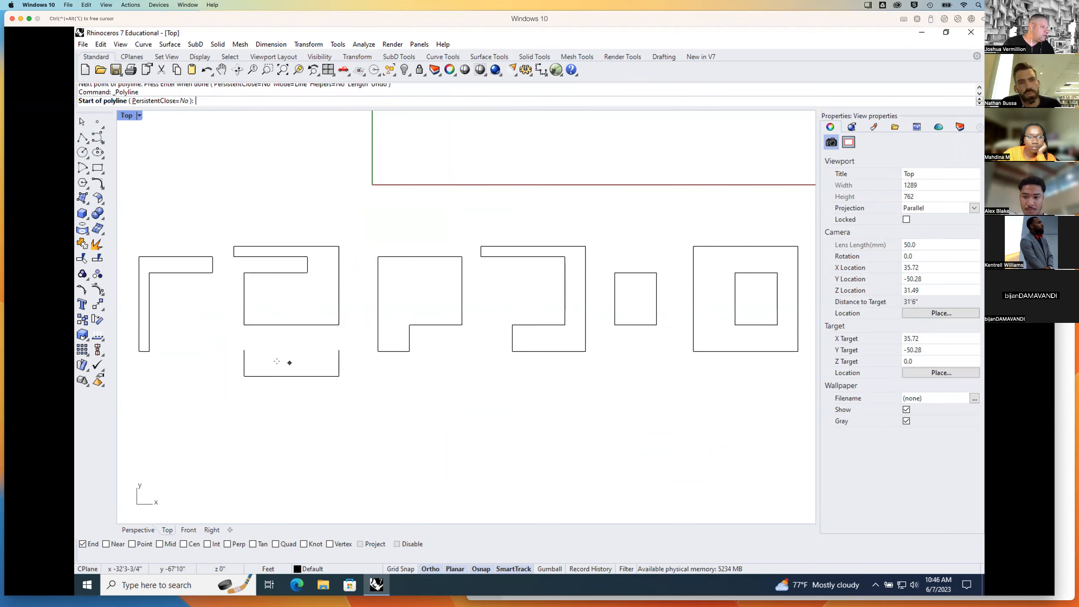
click(242, 351)
click(339, 350)
key(Return)
Step: Join each of the two large Panel A pieces with its closing line into a closed curve
drag(233, 337, 359, 402)
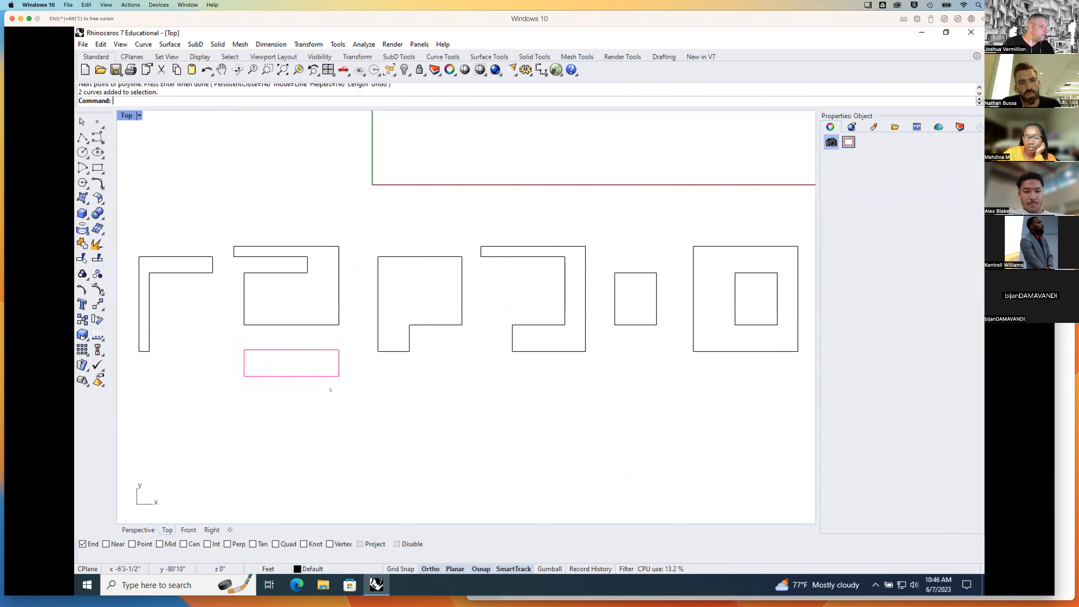
click(82, 244)
click(250, 325)
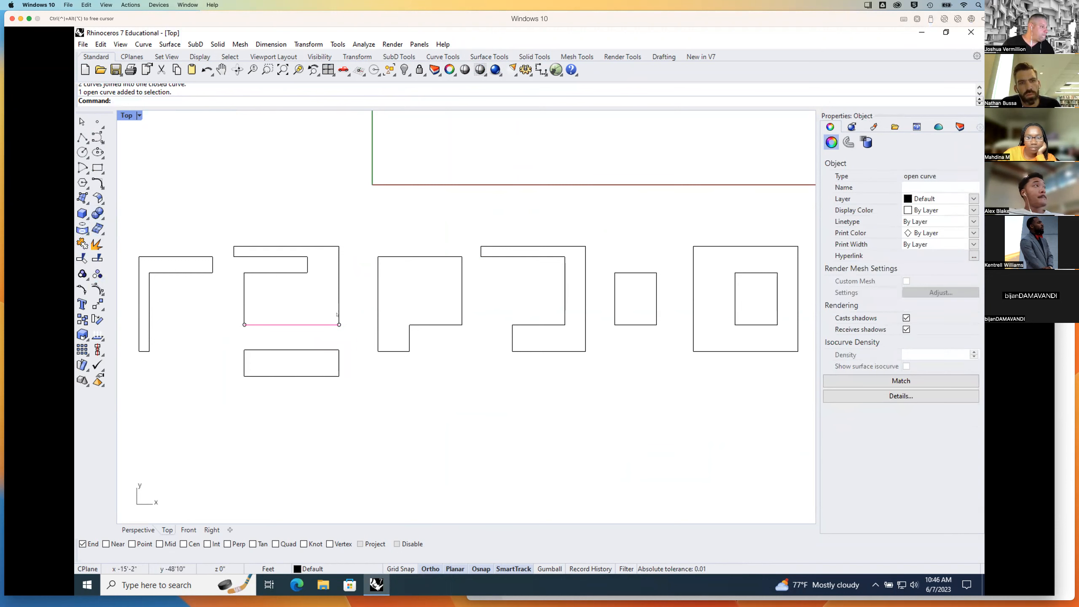
key(Escape)
drag(224, 334, 347, 228)
click(83, 244)
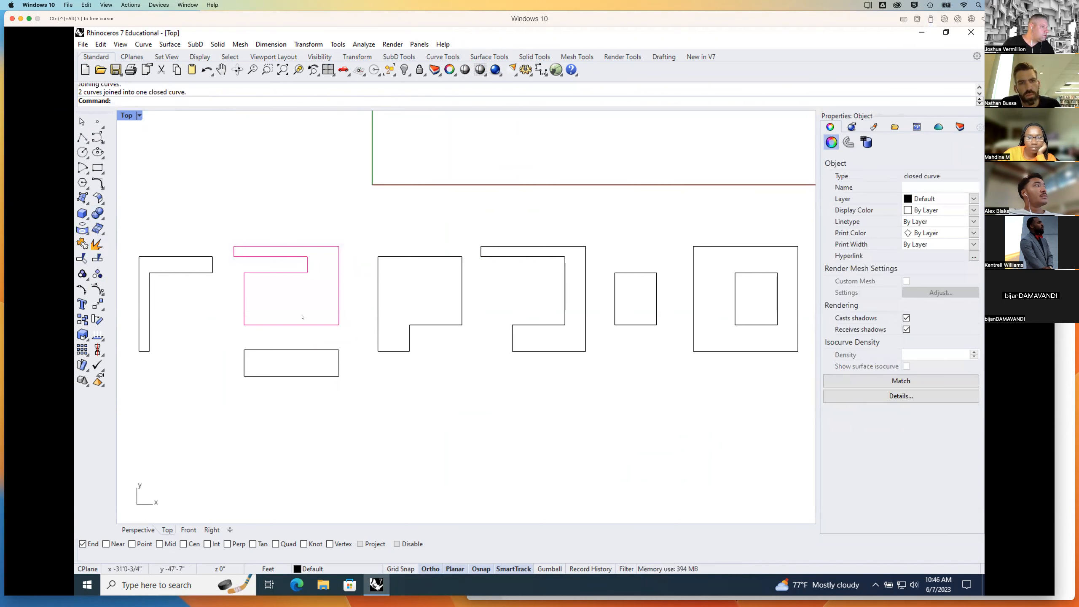
click(346, 313)
Step: Draw two horizontal cutting lines across the large Panel B shape from the small rectangle's upper corner and side midpoint, then shift them slightly left
right_drag(422, 307, 294, 309)
right_drag(425, 290, 396, 306)
scroll(396, 307, down, 6)
scroll(392, 304, up, 6)
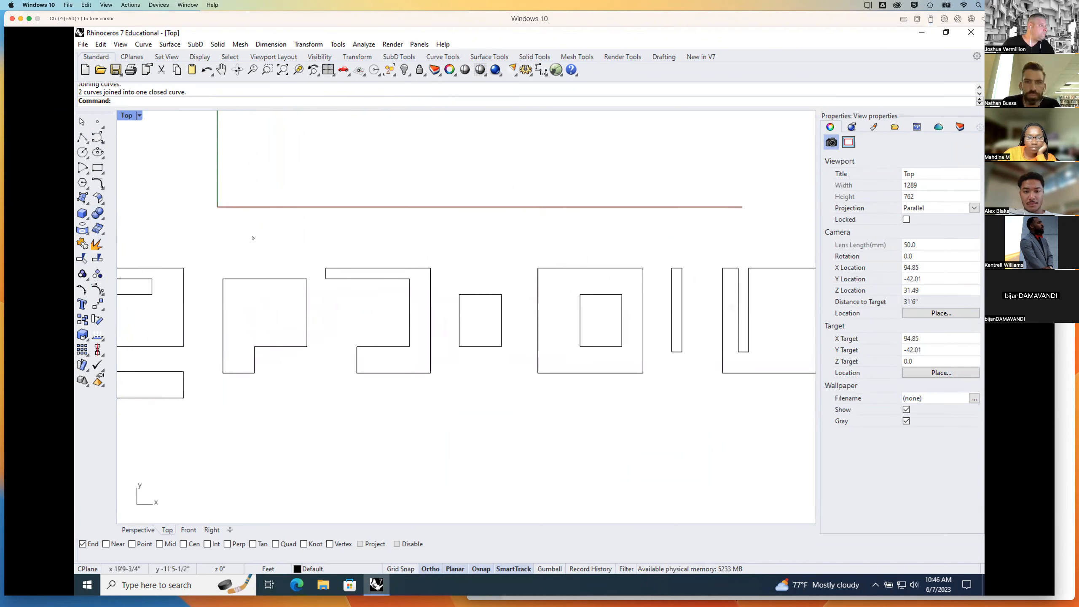
click(82, 138)
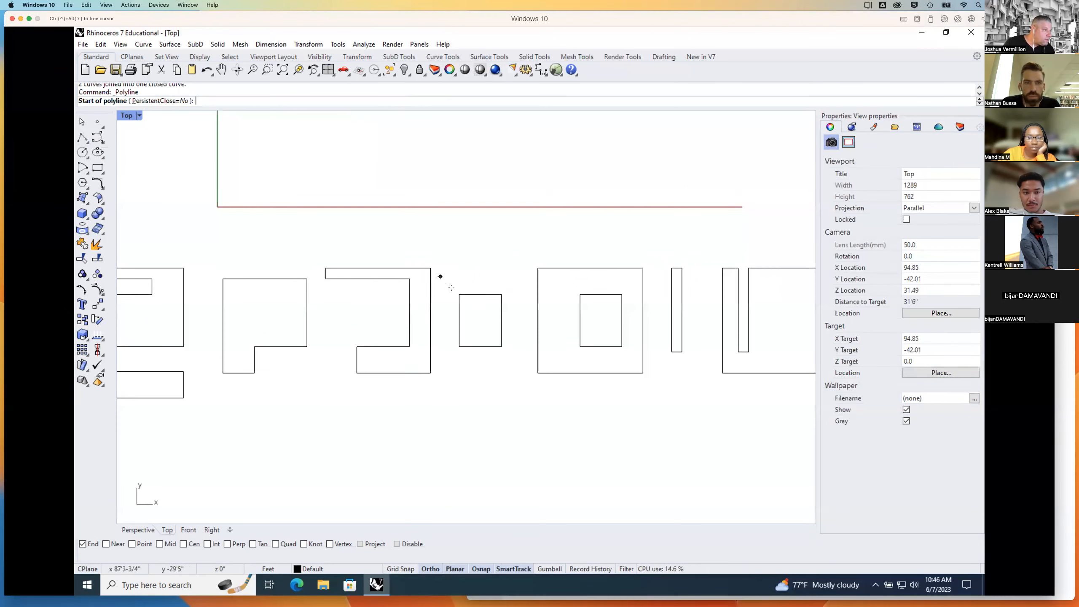
click(460, 295)
click(383, 295)
key(Return)
key(Return)
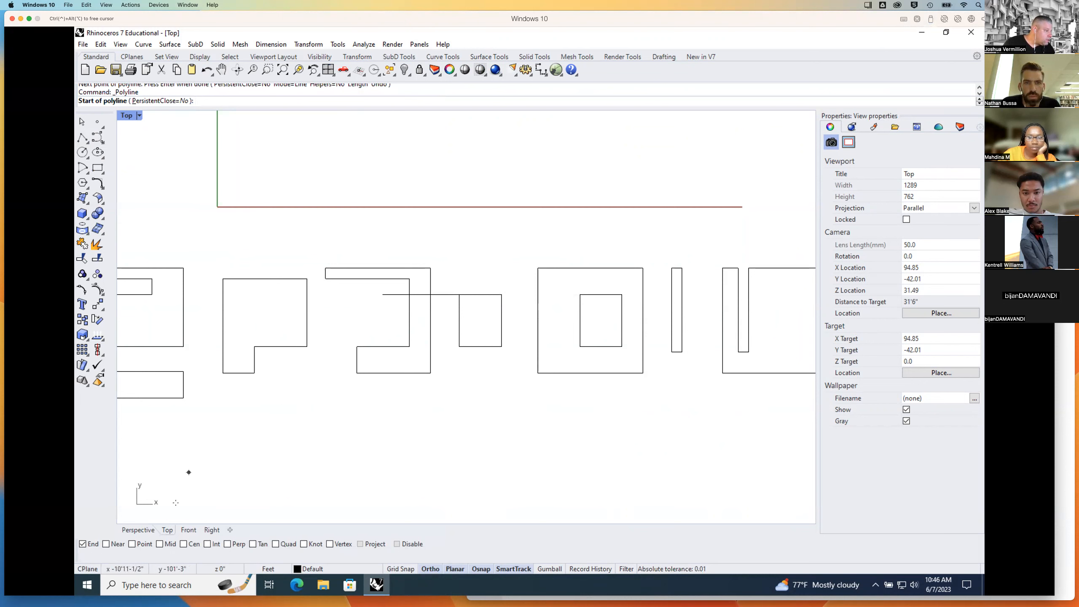
click(460, 320)
click(383, 320)
key(Return)
drag(453, 280, 435, 321)
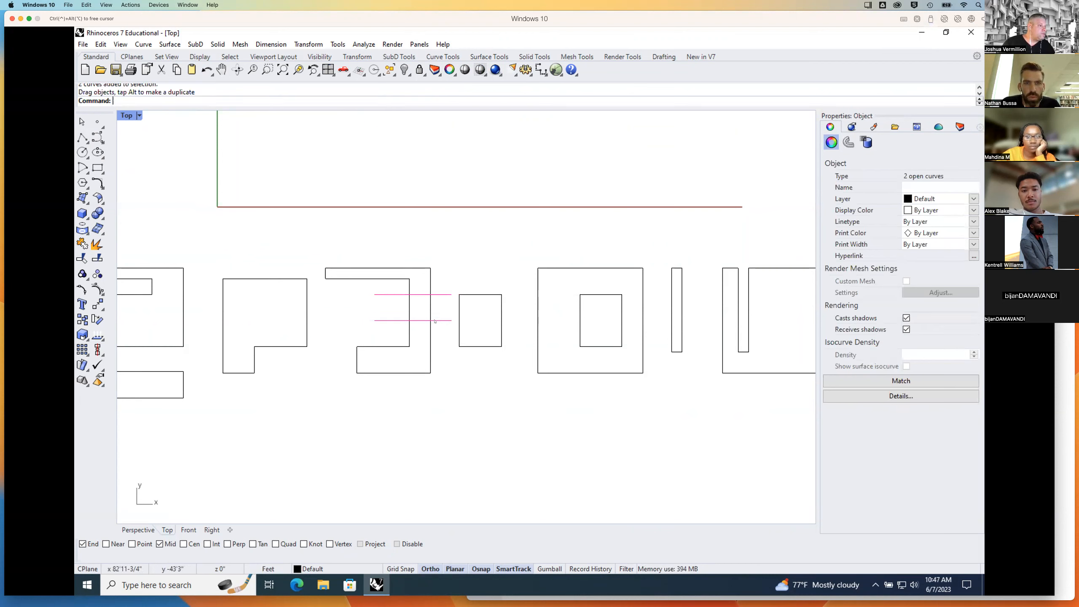
click(359, 317)
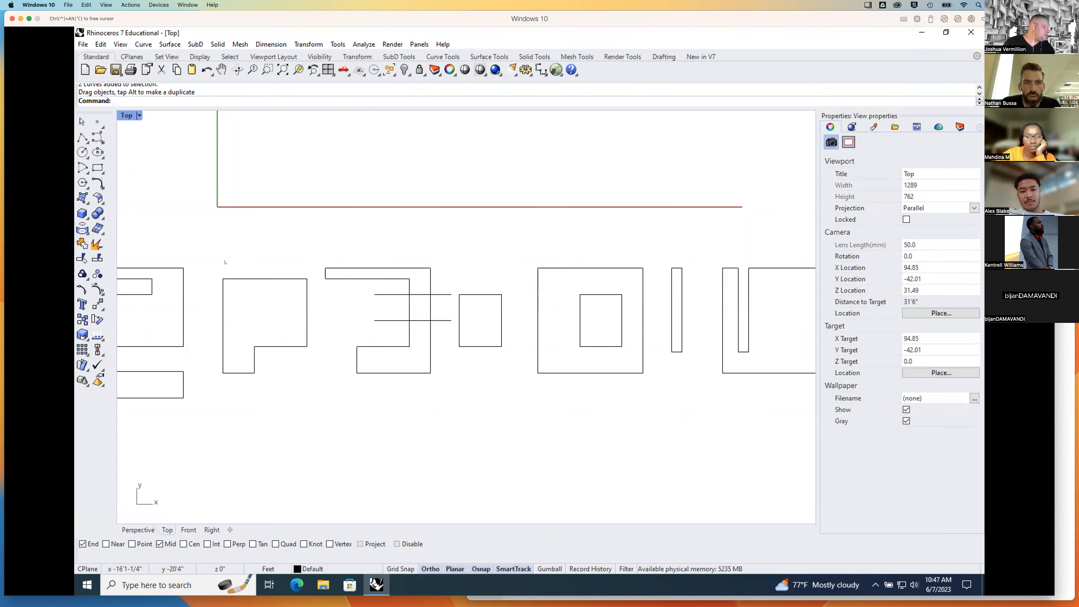
Step: Split the large Panel B shape using the two horizontal lines as cutting objects
click(98, 258)
click(428, 289)
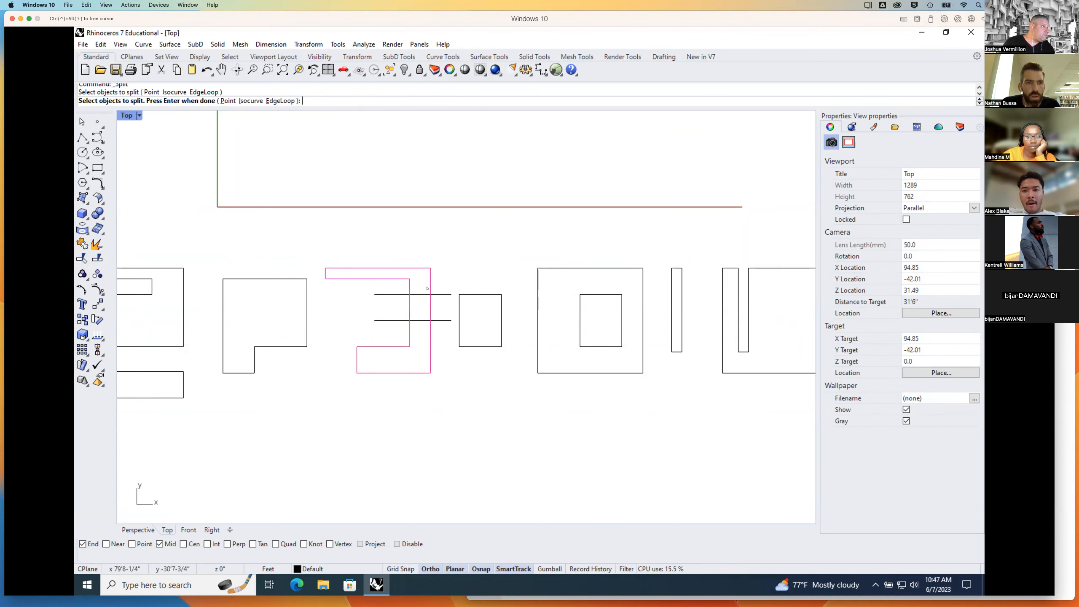
key(Return)
click(395, 295)
click(395, 321)
key(Return)
Step: Delete the two horizontal cutting lines crossing the large Panel B shape
click(417, 298)
drag(414, 296, 372, 316)
key(Delete)
key(Delete)
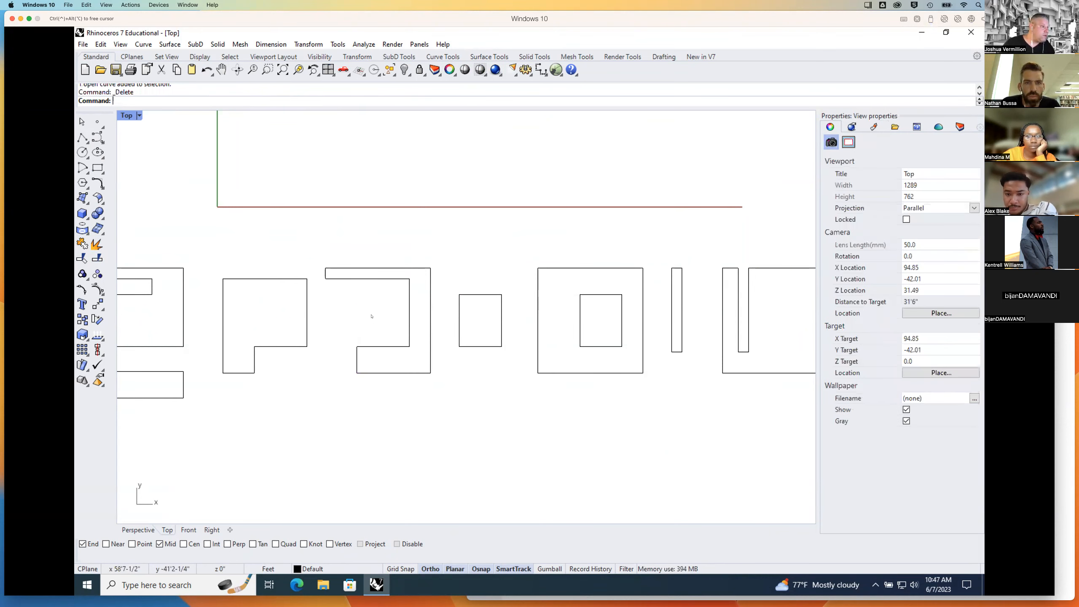
Step: Separate the large Panel B pieces by moving the upper piece straight up and the lower piece straight down
drag(439, 301, 403, 304)
drag(442, 255, 400, 254)
drag(398, 346, 398, 381)
click(299, 264)
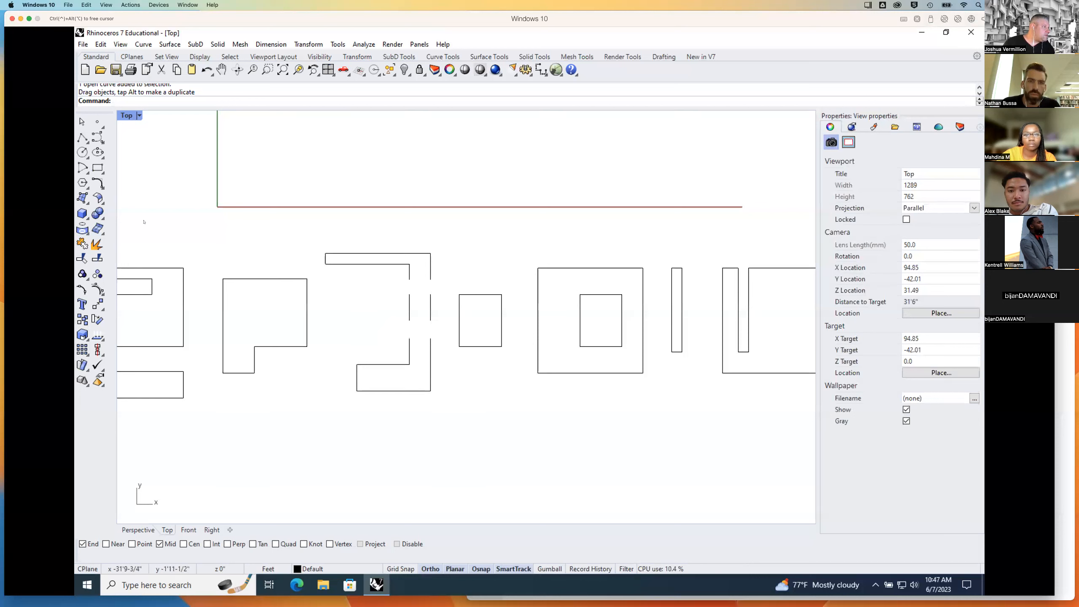
Step: Close the open ends of the three large Panel B pieces with four short horizontal polylines
click(82, 137)
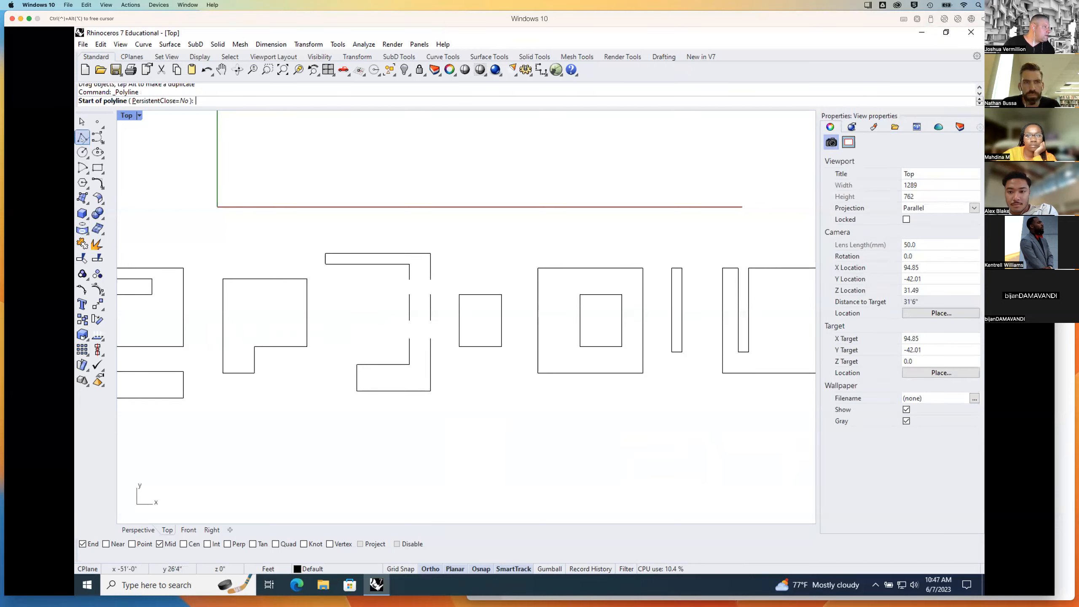
click(410, 280)
click(430, 280)
key(Return)
key(Return)
click(410, 294)
click(431, 295)
key(Return)
key(Return)
click(410, 319)
click(430, 320)
key(Return)
key(Return)
click(410, 338)
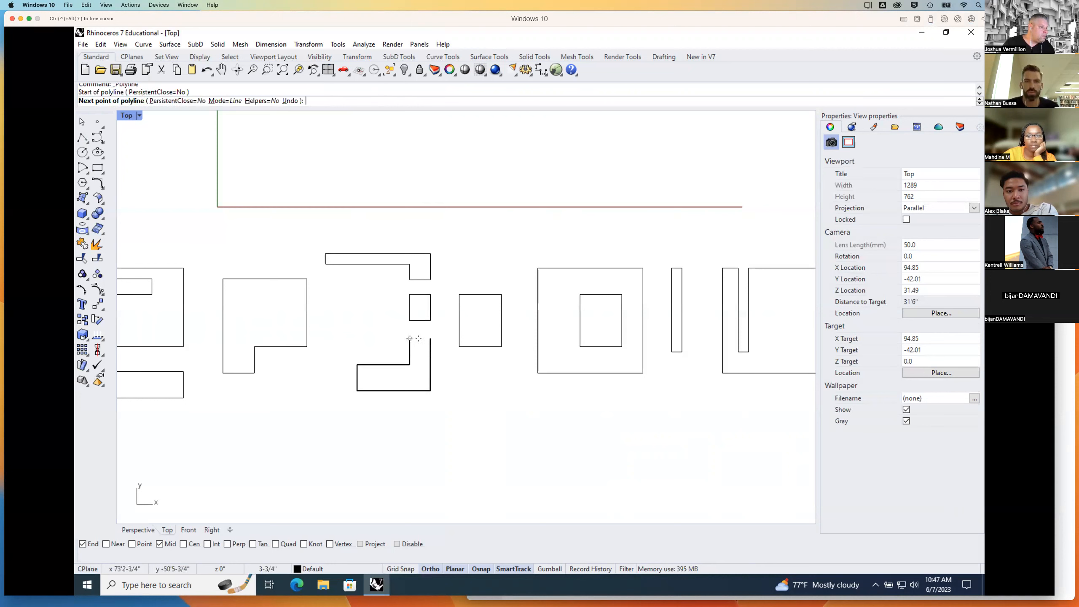
click(430, 339)
key(Return)
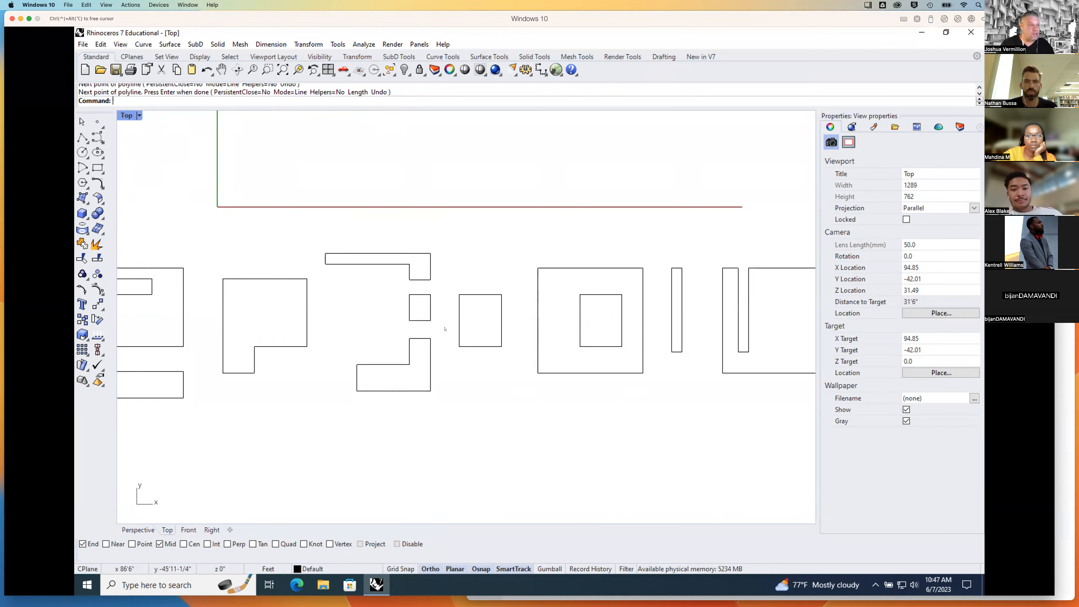
Step: Join each of the three large Panel B pieces with its closing lines into a closed curve
drag(320, 243, 436, 331)
key(ctrl+j)
click(374, 294)
key(ctrl+j)
drag(333, 331, 441, 405)
key(ctrl+j)
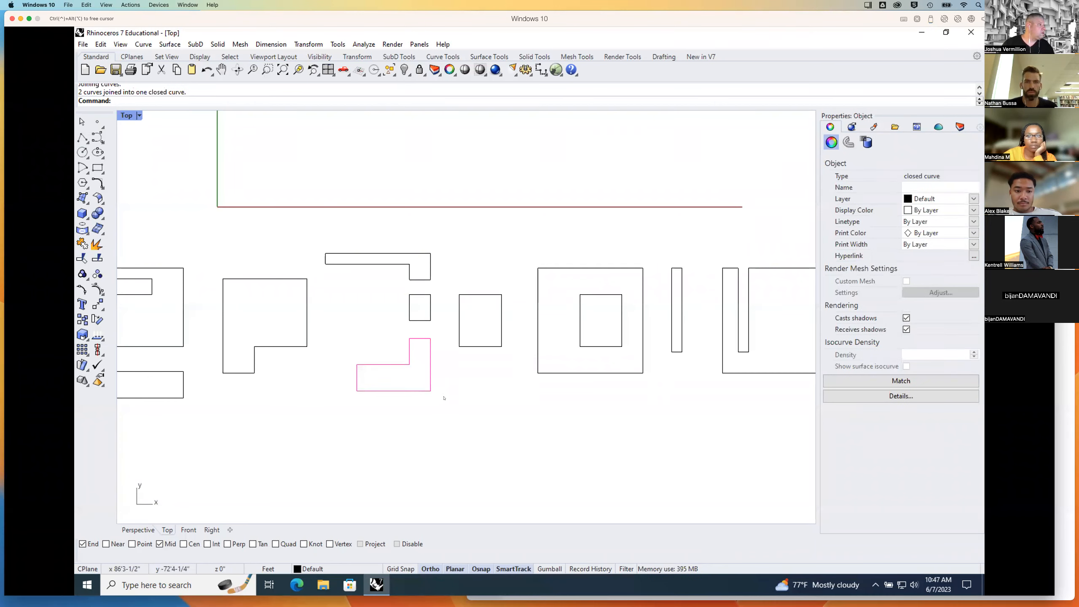
click(444, 398)
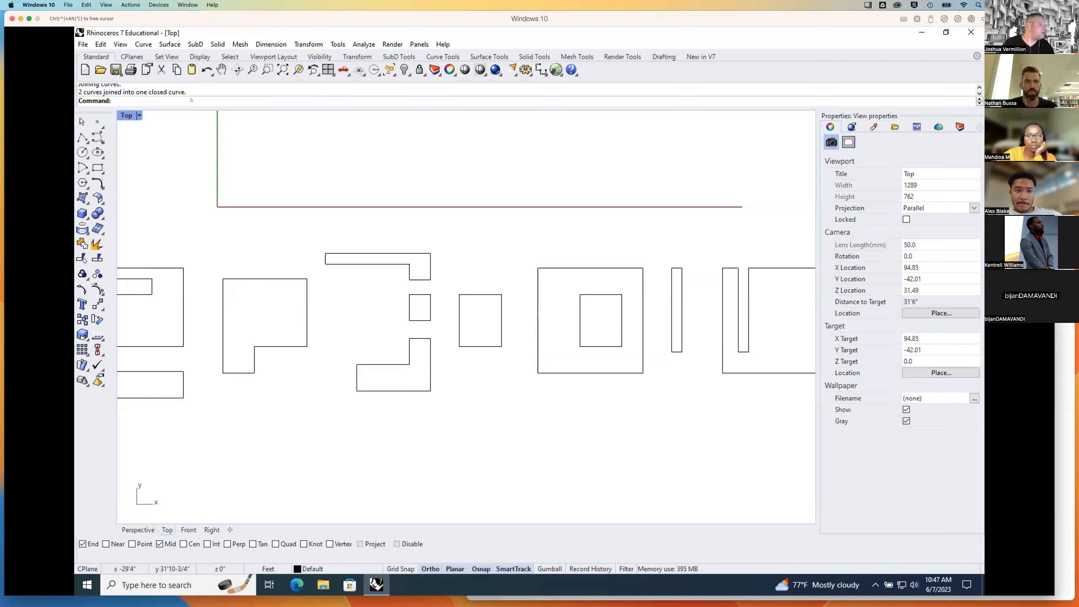
click(428, 317)
click(555, 298)
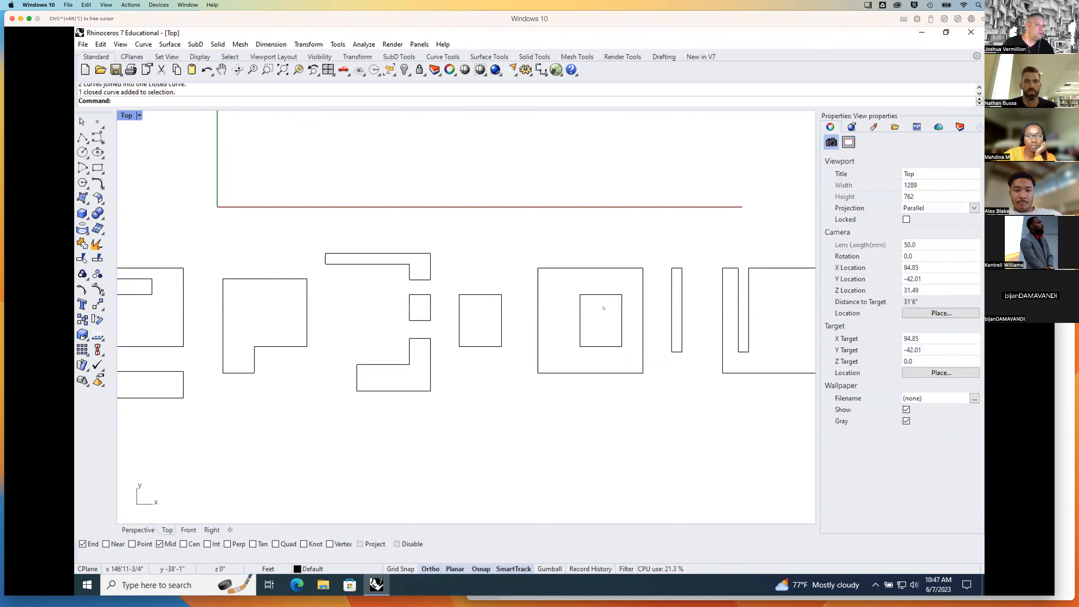
Step: Draw four cutting lines from the midpoints of the inner rectangle's sides outward past the edges of the large Panel C square
right_drag(603, 307, 480, 328)
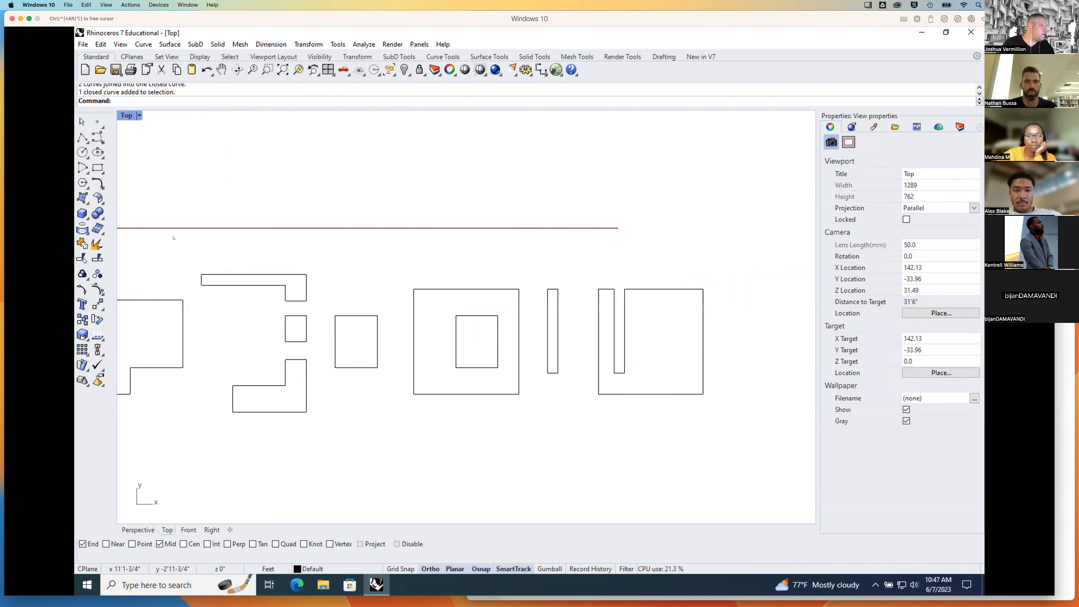
click(82, 137)
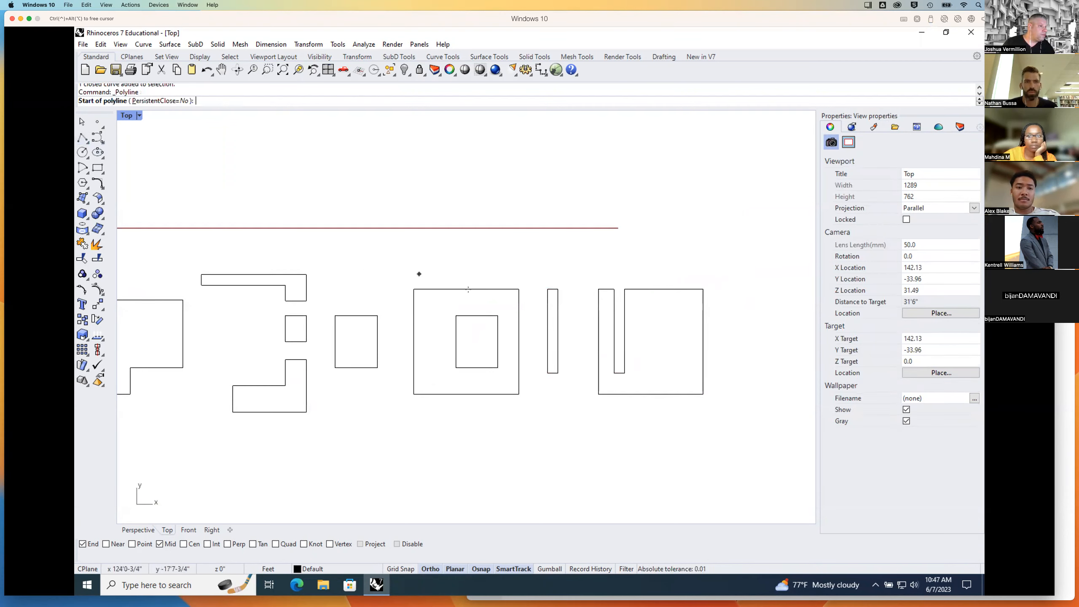
click(477, 314)
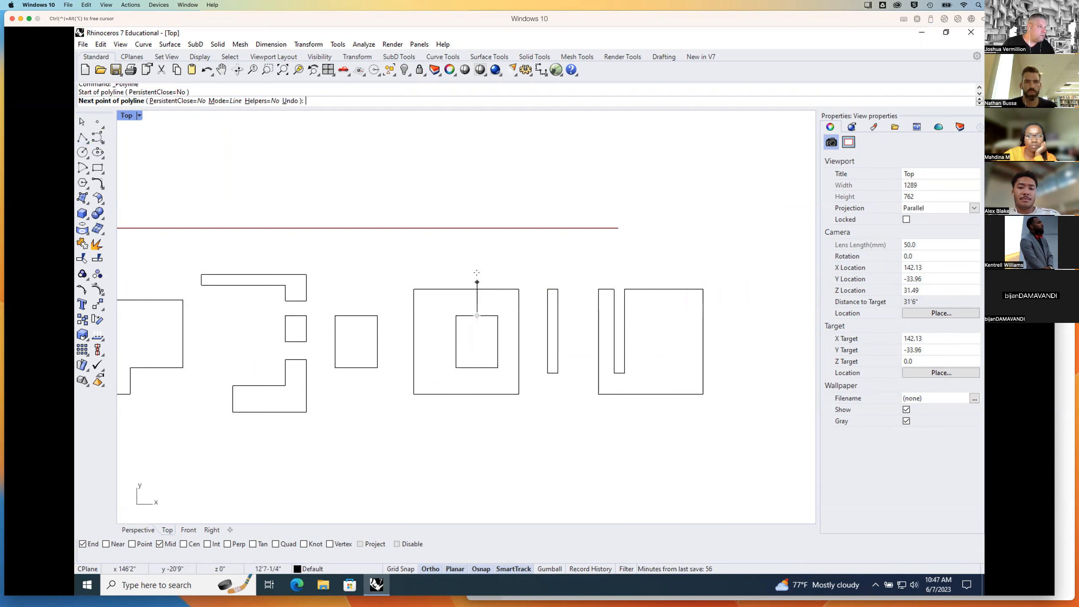
click(477, 273)
key(Return)
key(Return)
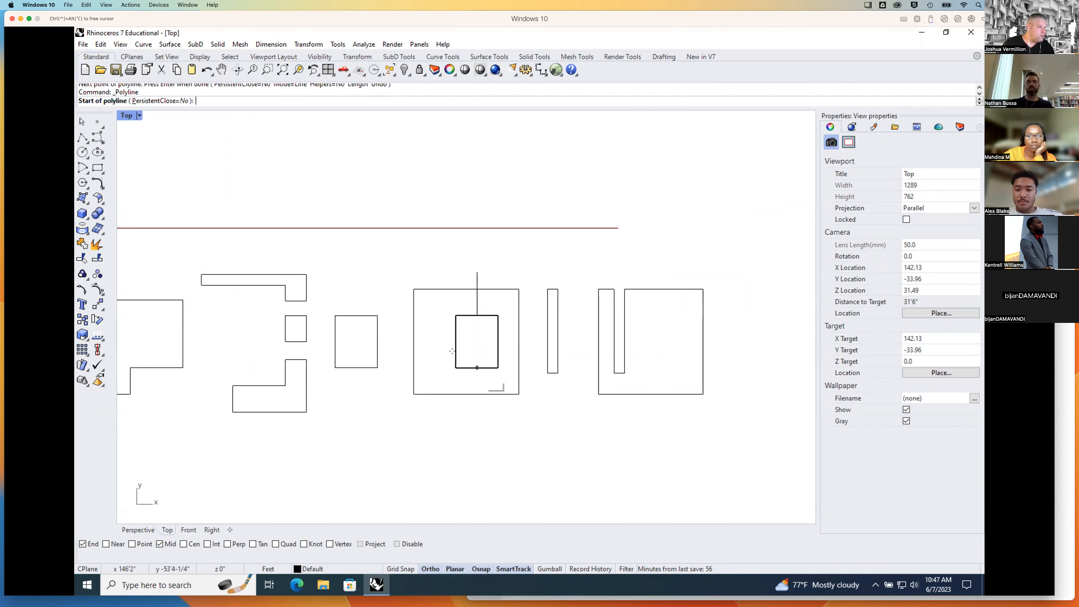
click(456, 342)
click(400, 342)
key(Return)
key(Return)
click(498, 342)
click(533, 342)
key(Return)
key(Return)
click(477, 368)
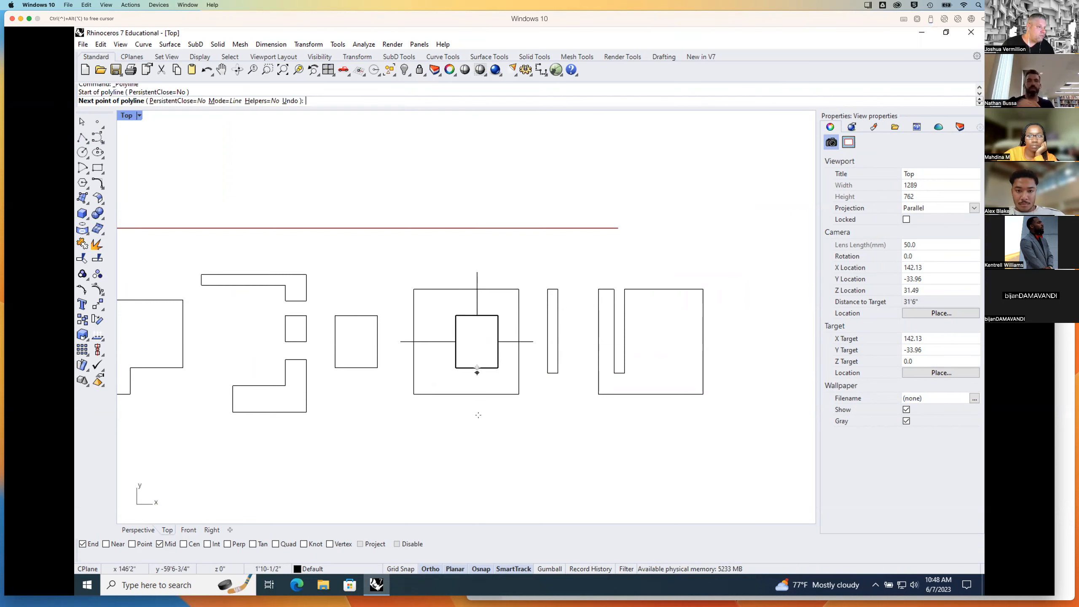
click(477, 416)
key(Return)
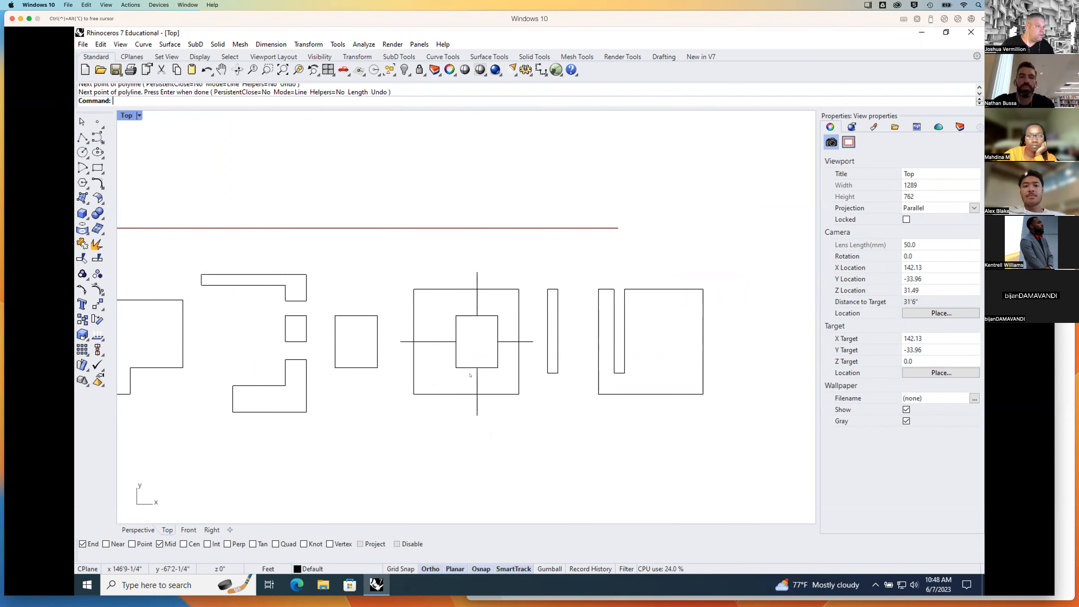
Step: Split Panel C's outer square and inner rectangle using the four lines as cutting objects
click(97, 258)
drag(466, 321, 454, 286)
key(Return)
click(438, 342)
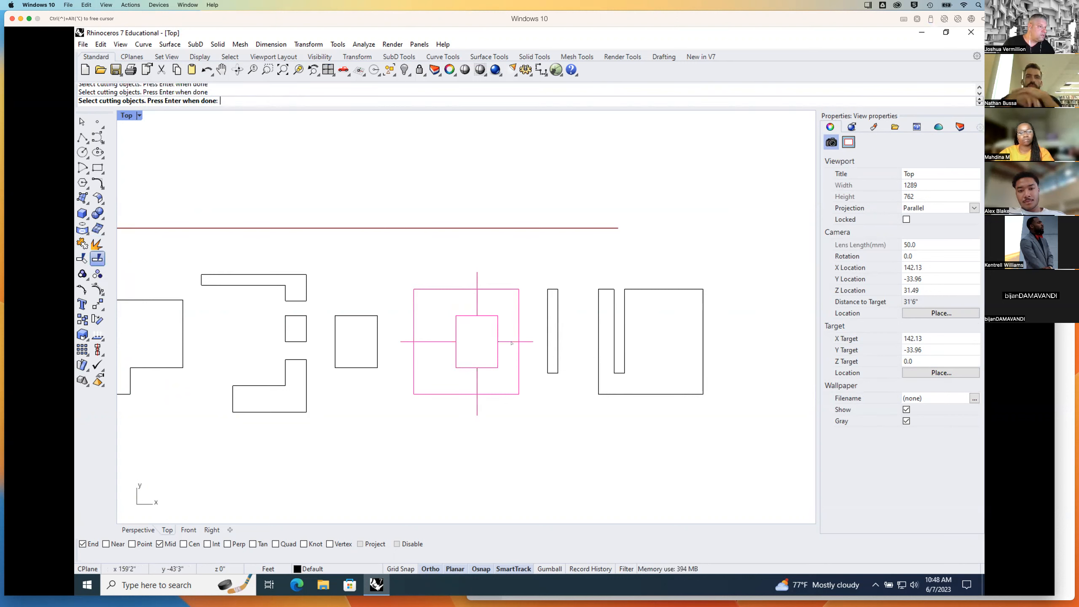
key(Return)
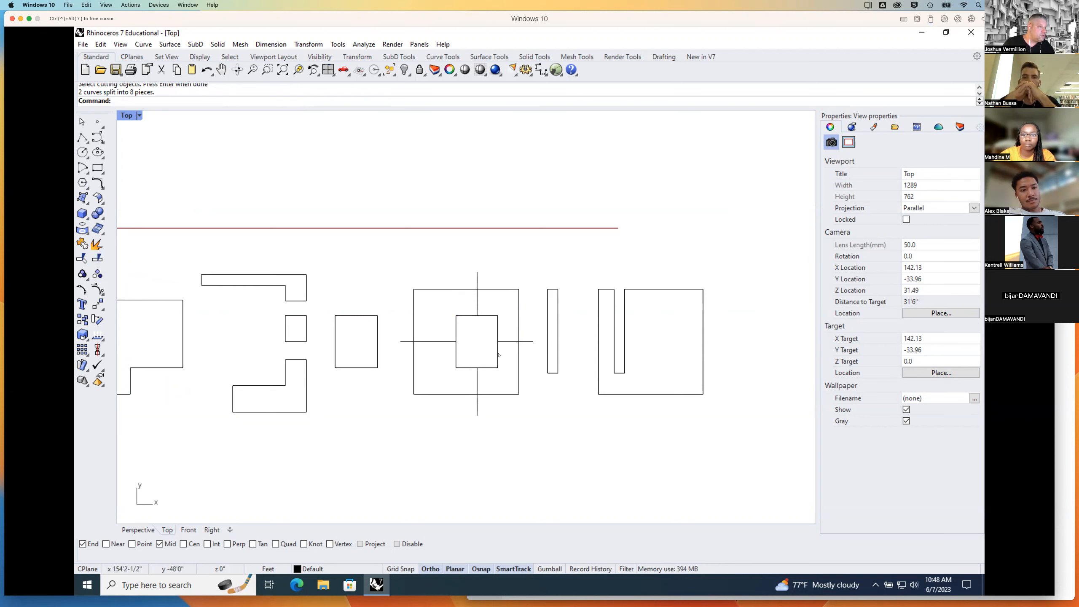
Step: Delete the four cutting lines around Panel C's inner rectangle
click(498, 359)
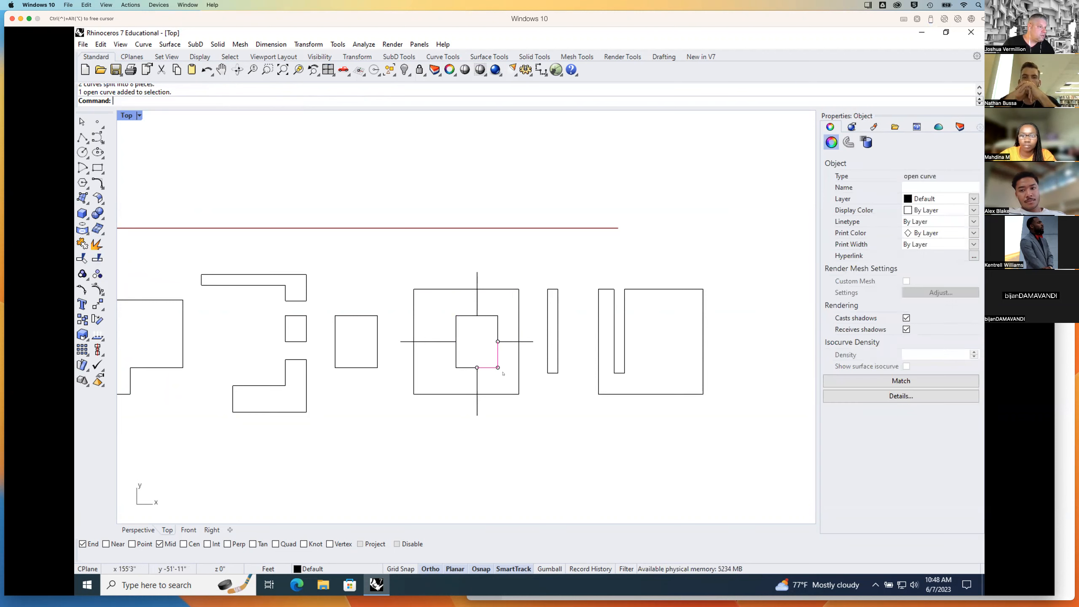
click(525, 341)
key(Delete)
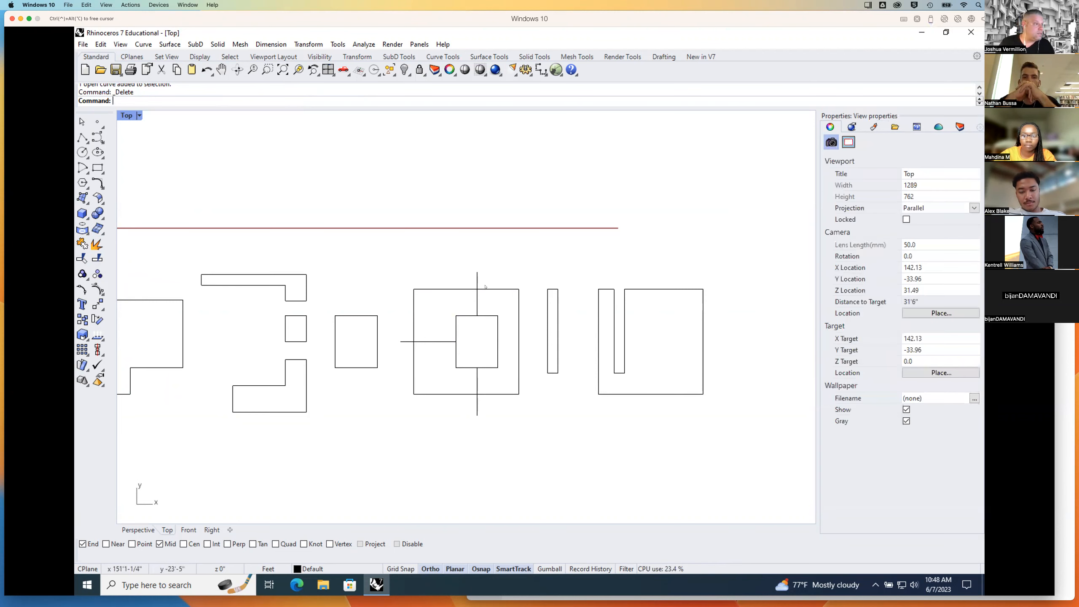
click(434, 342)
key(Delete)
click(477, 407)
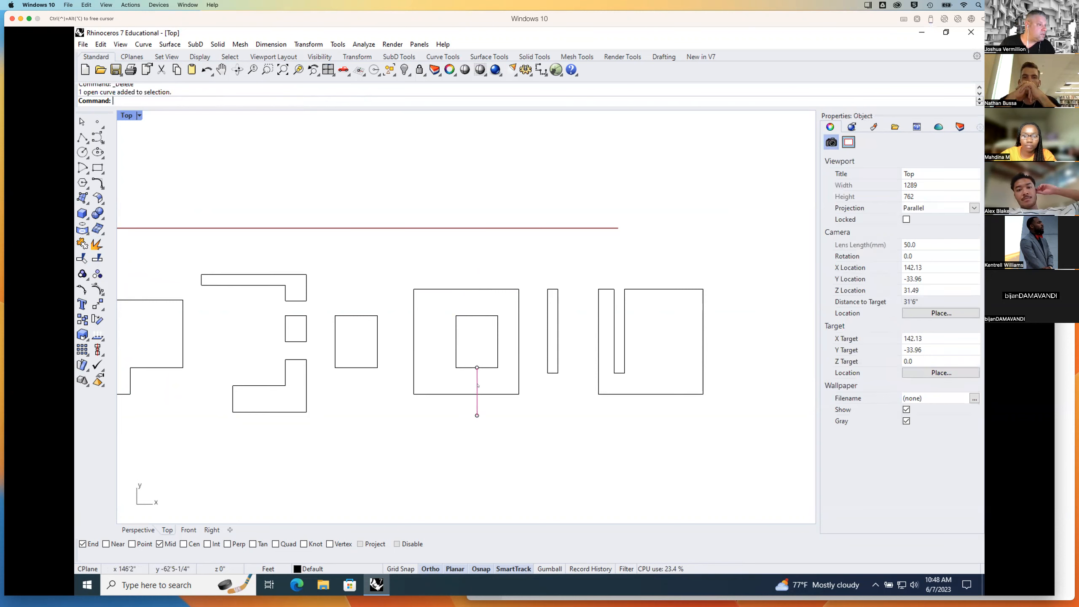
key(Delete)
Step: Separate the Panel C frame into quarters by moving the left-hand curves further left and the lower curves straight down
drag(405, 280, 484, 357)
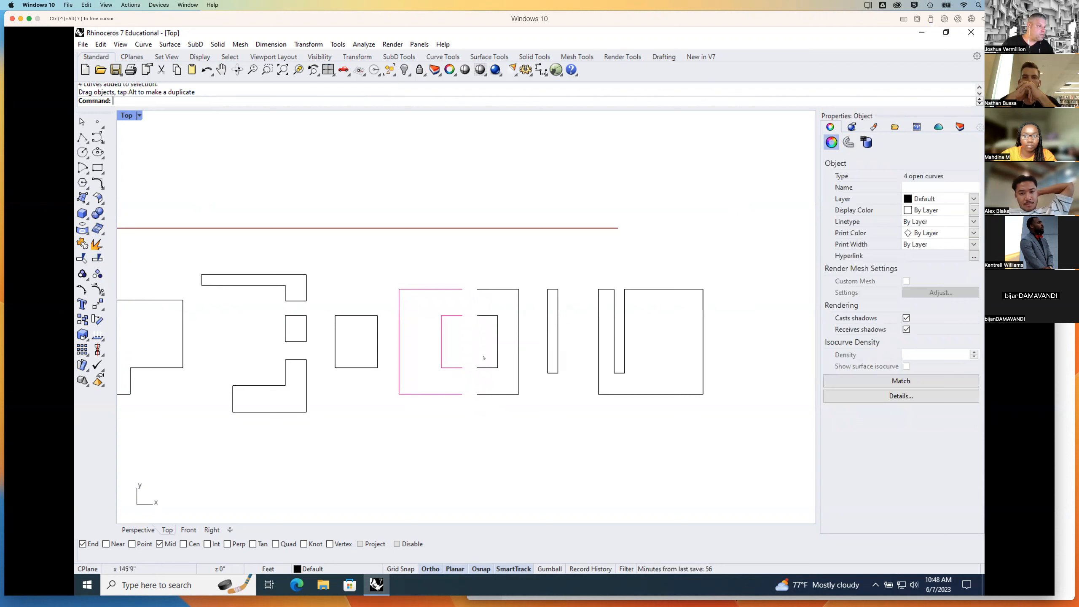
click(391, 364)
drag(388, 330, 519, 409)
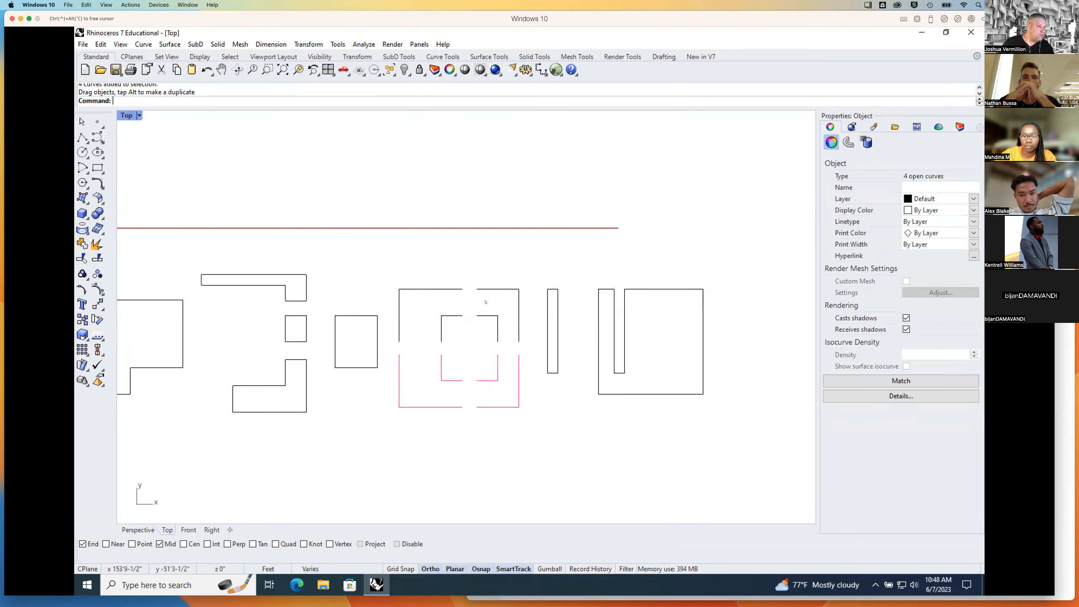
click(469, 266)
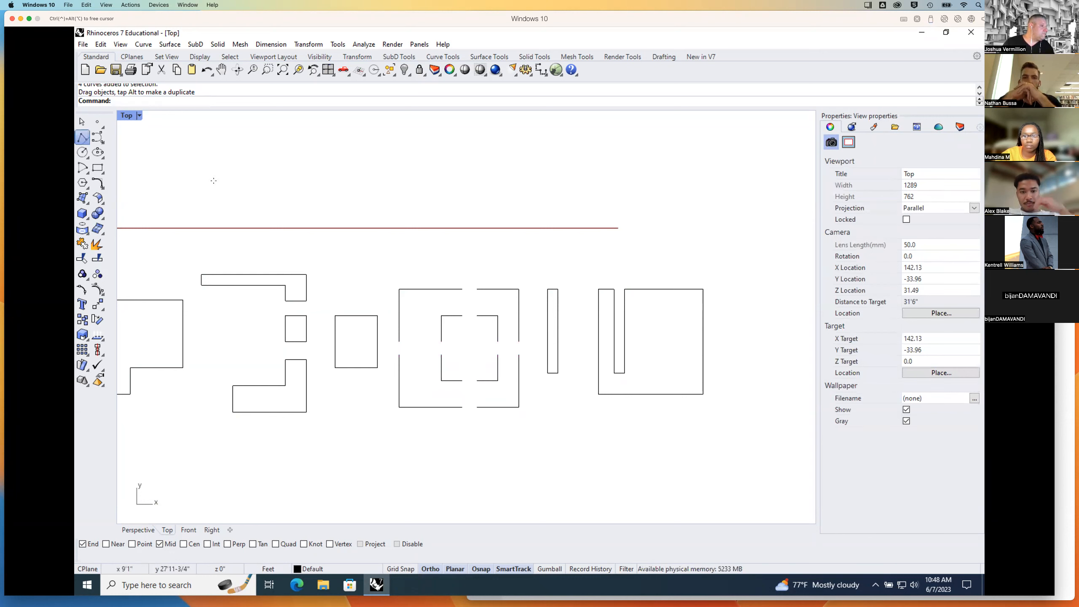
Step: Draw polylines closing the facing ends of Panel C's two upper quarters and the lower end of the upper-right quarter
click(82, 137)
click(462, 289)
click(463, 316)
key(Return)
key(Return)
click(477, 289)
click(477, 316)
key(Return)
key(Return)
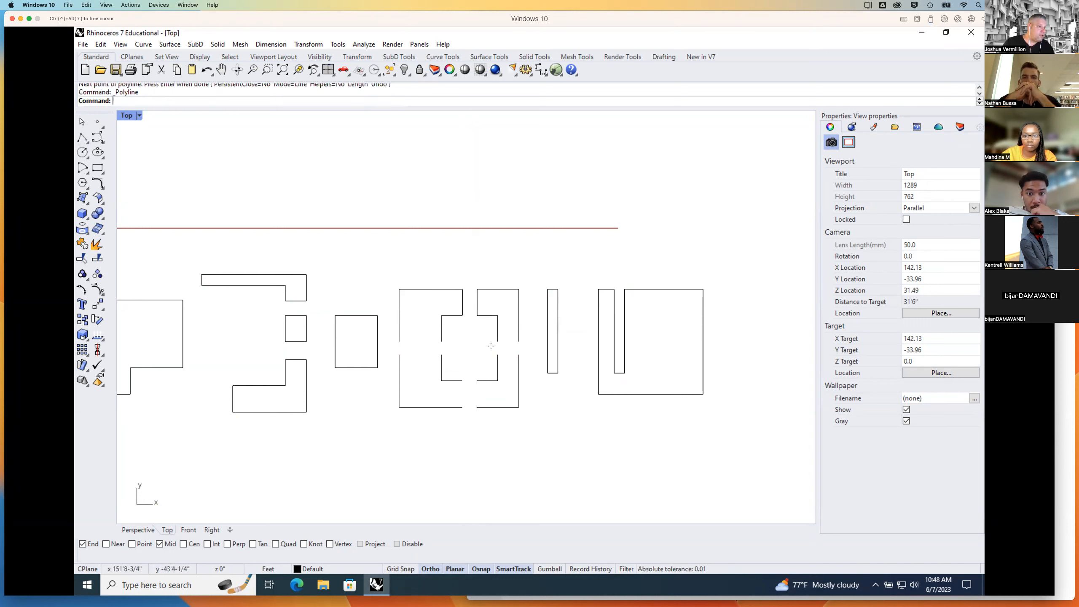
click(497, 341)
click(519, 341)
key(Return)
key(Return)
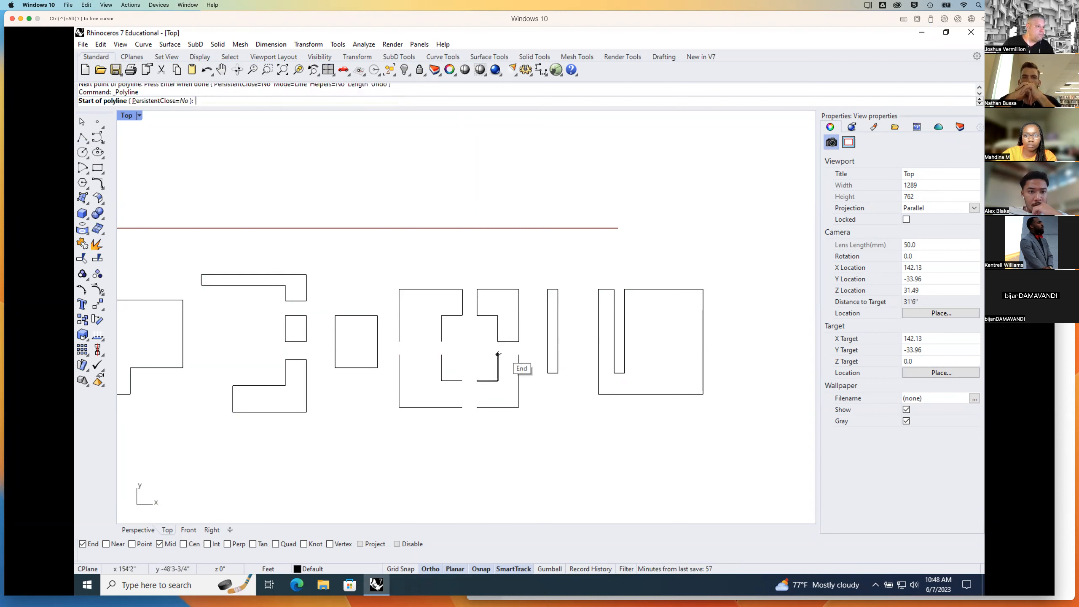
Step: Draw polylines closing both open ends of Panel C's lower-right quarter, linking its inner and outer corner curves
click(498, 354)
click(518, 354)
key(Return)
key(Return)
click(477, 381)
click(477, 407)
key(Return)
key(Return)
Step: Draw polylines closing both ends of Panel C's lower-left quarter and the lower end of the upper-left quarter
click(463, 381)
click(462, 407)
key(Return)
key(Return)
click(399, 355)
click(440, 355)
key(Return)
key(Return)
click(400, 341)
click(441, 342)
key(Return)
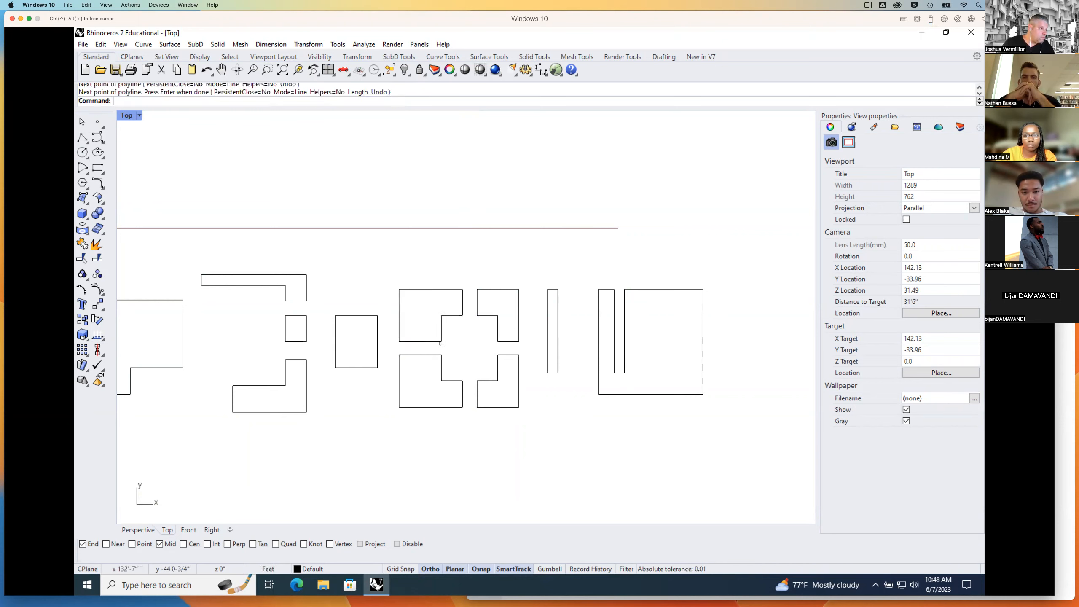
Step: Join the four curves of each Panel C quarter into its own closed curve
drag(390, 279, 472, 353)
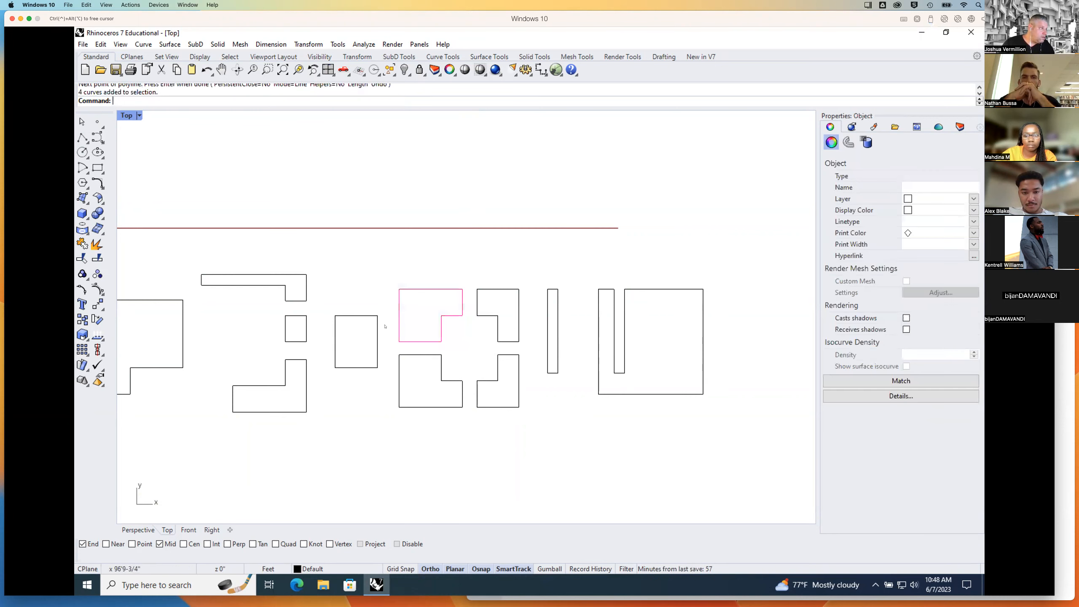
click(98, 245)
key(Escape)
drag(470, 280, 527, 349)
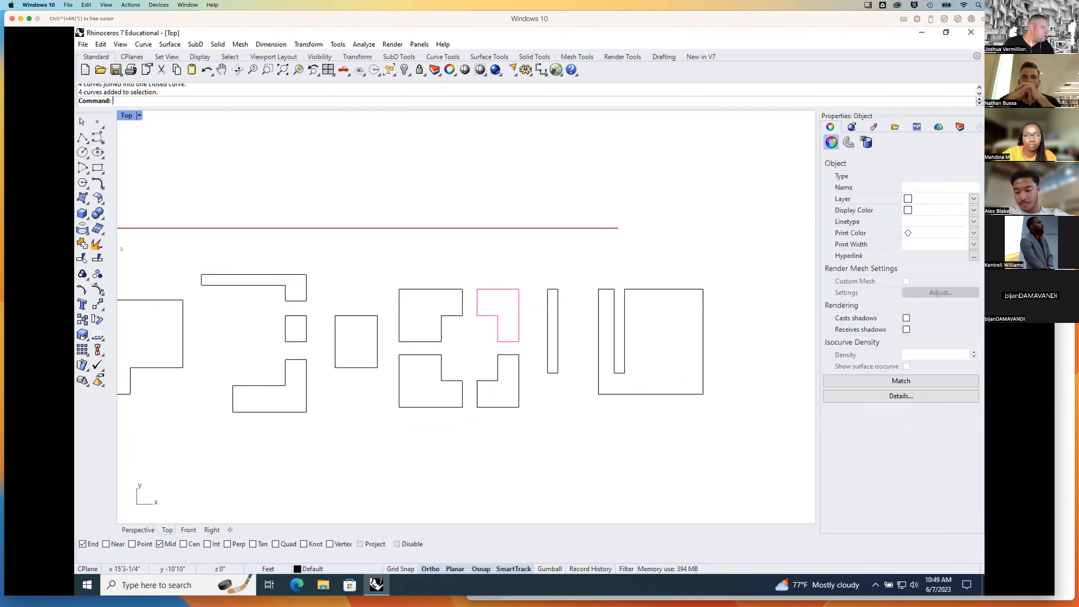
click(97, 245)
key(Escape)
drag(395, 353, 467, 408)
key(Return)
drag(472, 419, 529, 352)
click(83, 244)
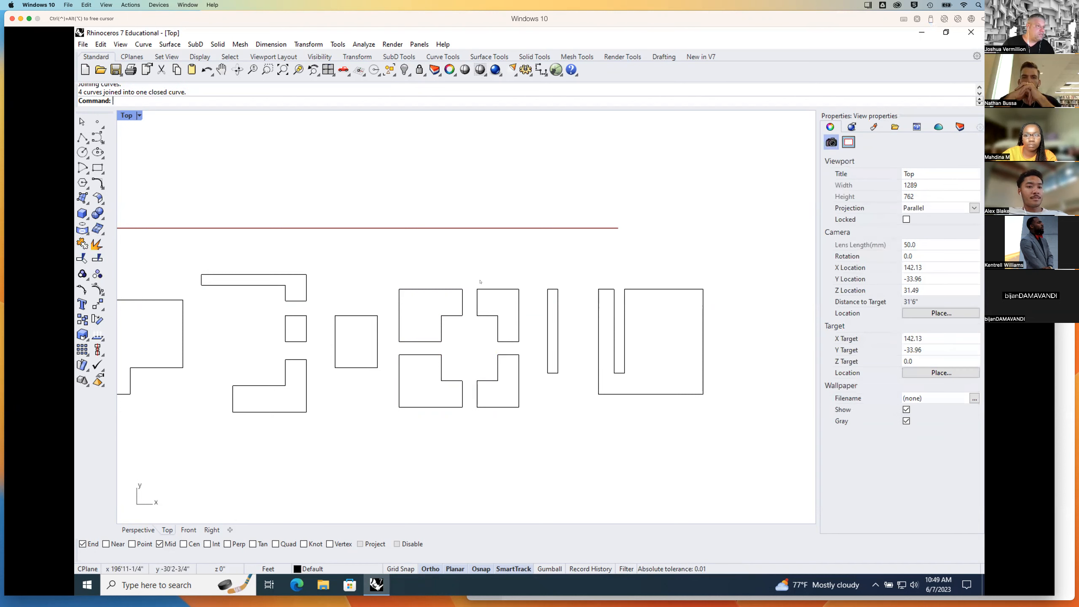
Step: Draw a vertical cutting line from the midpoint of the large notched panel's wide top edge down past its bottom edge
click(84, 137)
click(664, 289)
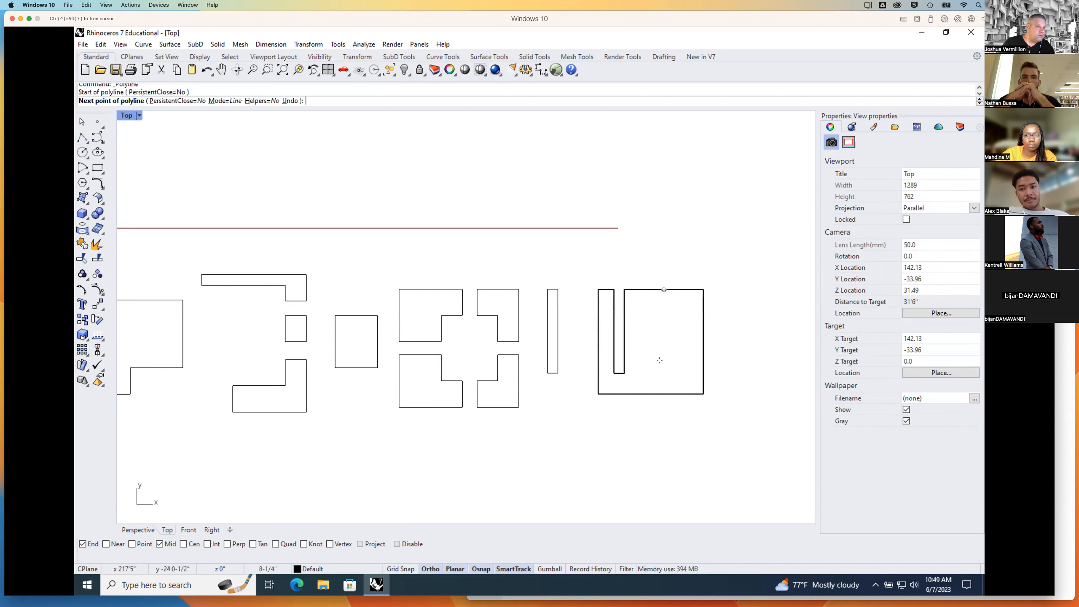
click(664, 407)
key(Return)
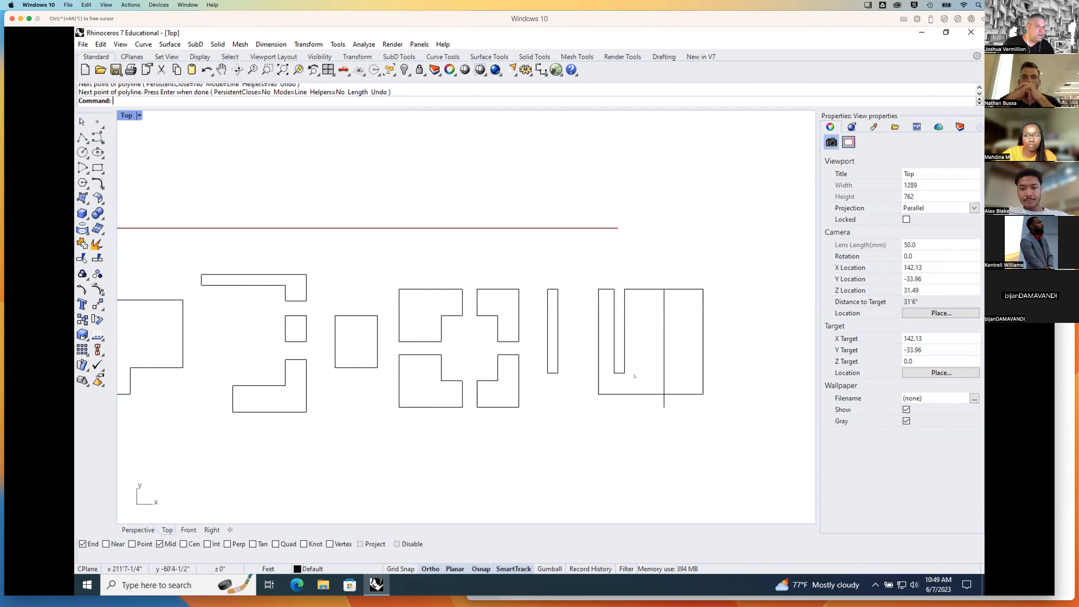
Step: Split the large notched panel using the vertical line as the cutting object
key(Return)
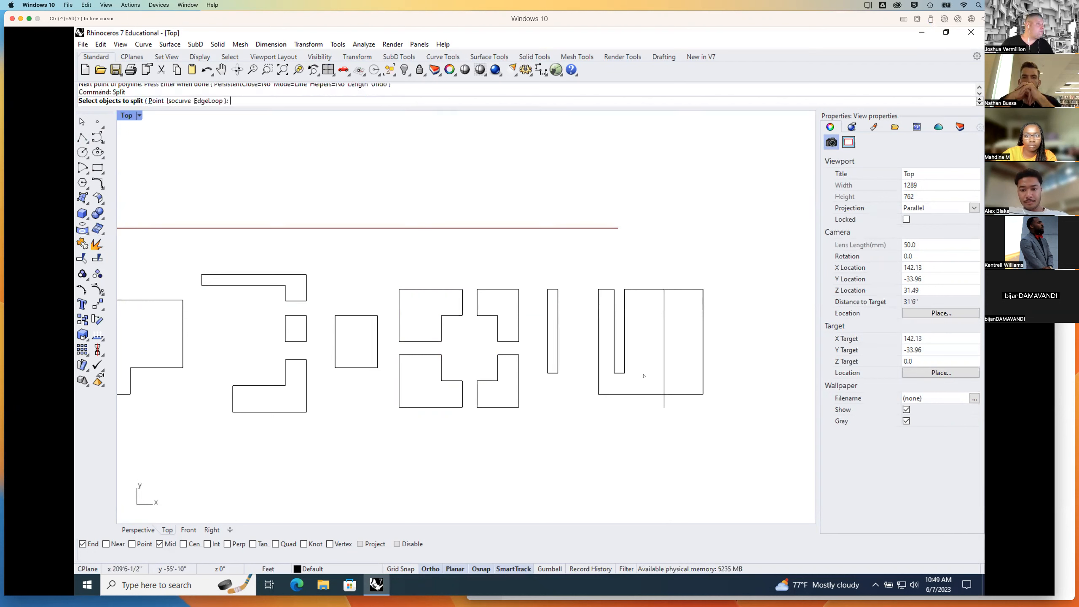
click(696, 290)
key(Return)
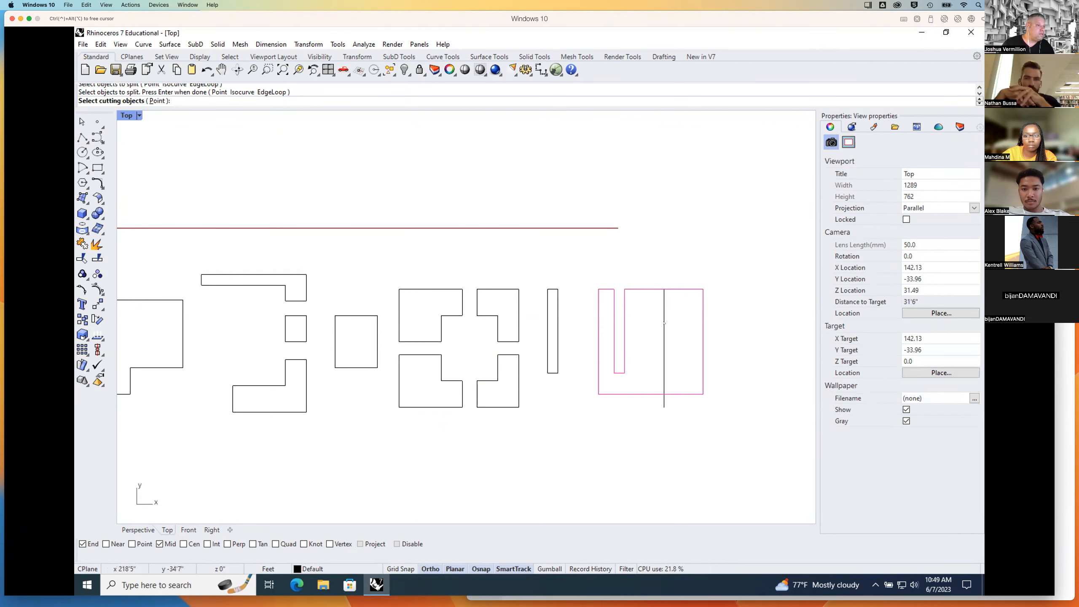
click(665, 325)
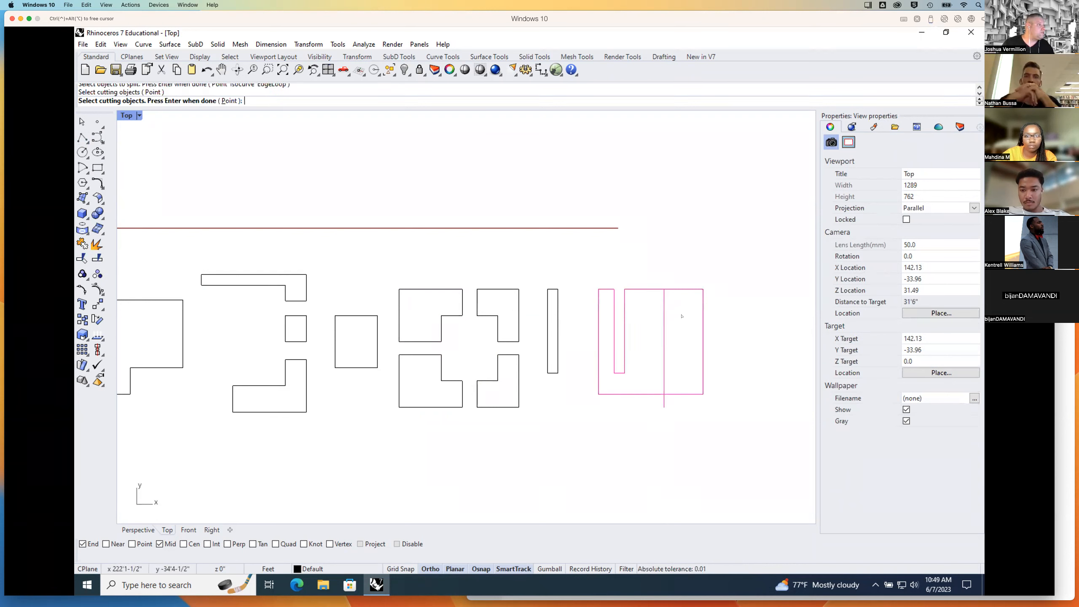
key(Return)
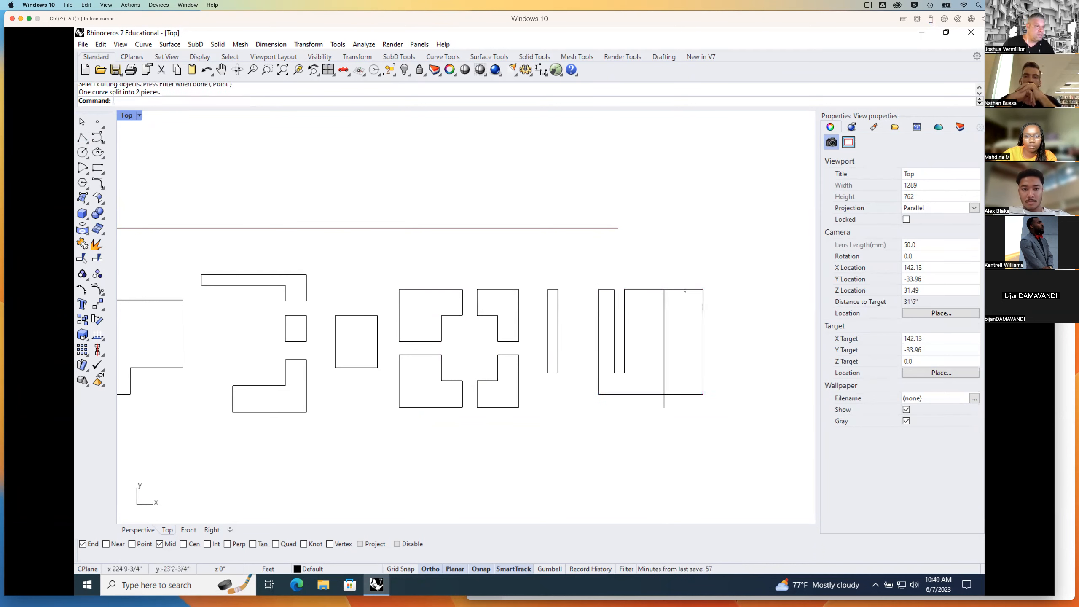
Step: Delete the vertical cutting line and move the notched panel's right-hand part further right, leaving a gap
click(684, 290)
click(664, 335)
key(Delete)
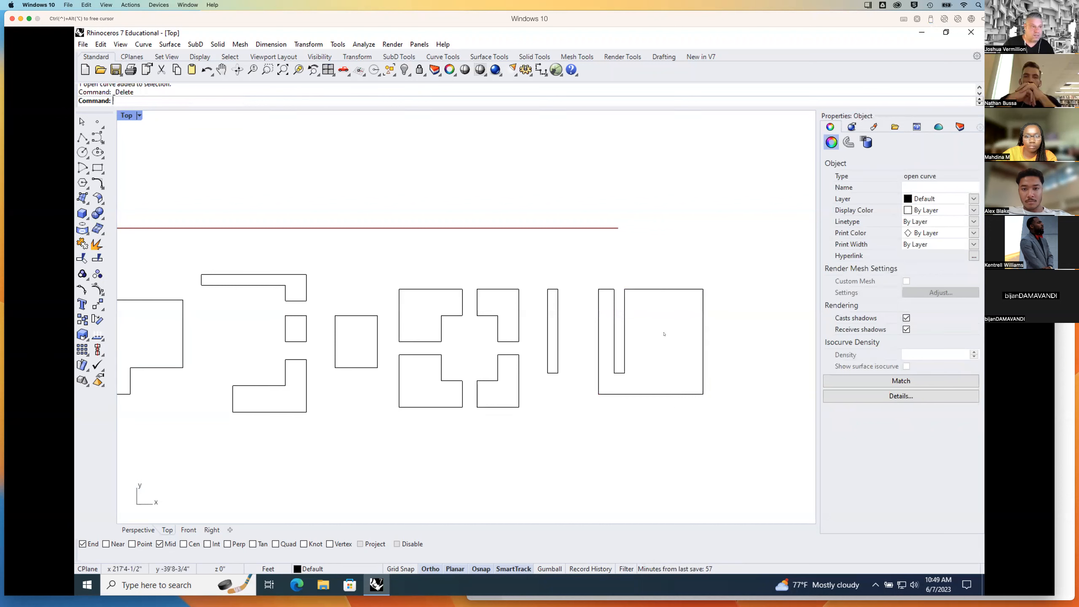
drag(684, 291, 703, 291)
click(590, 268)
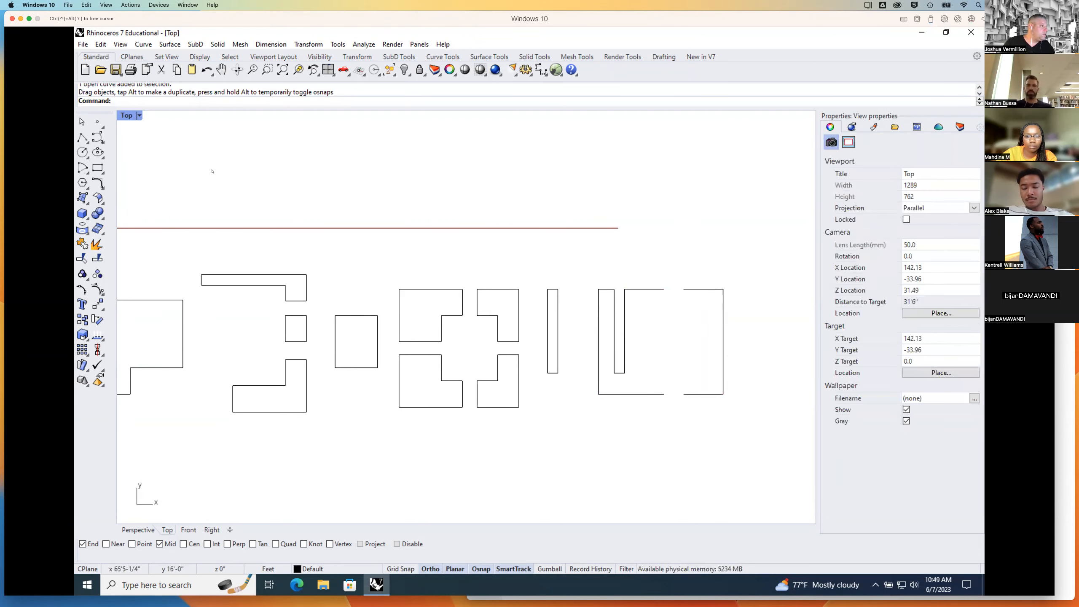
Step: Draw vertical lines closing the open sides of the notched panel's two separated parts
click(83, 137)
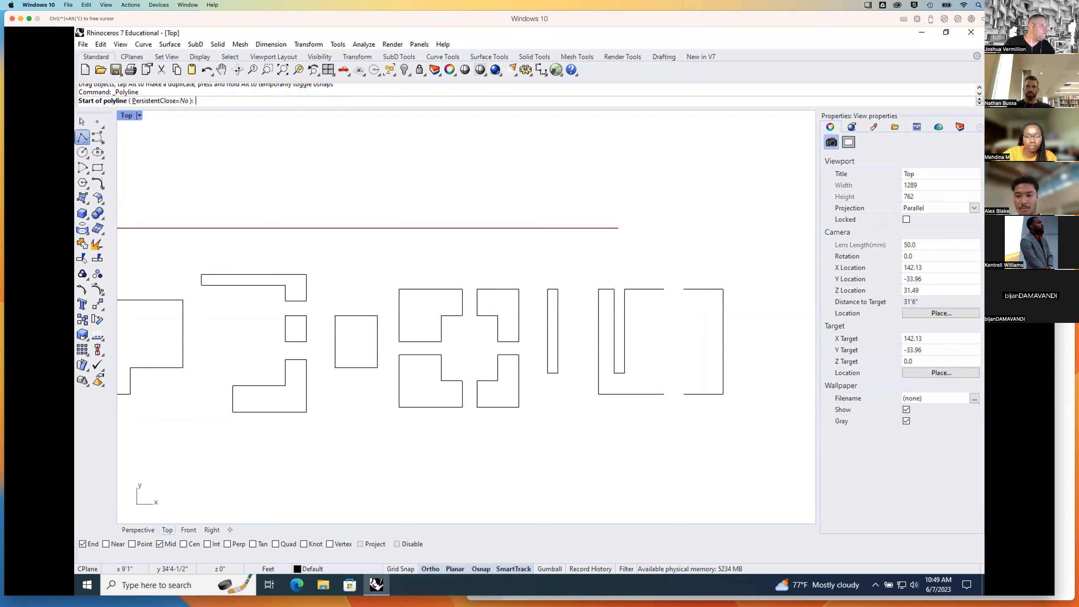
click(684, 290)
click(684, 394)
key(Return)
key(Return)
click(664, 289)
click(664, 393)
key(Return)
Step: Join the notched panel's curves into two closed pieces and check the right-hand rectangle's curve type
drag(589, 271, 740, 403)
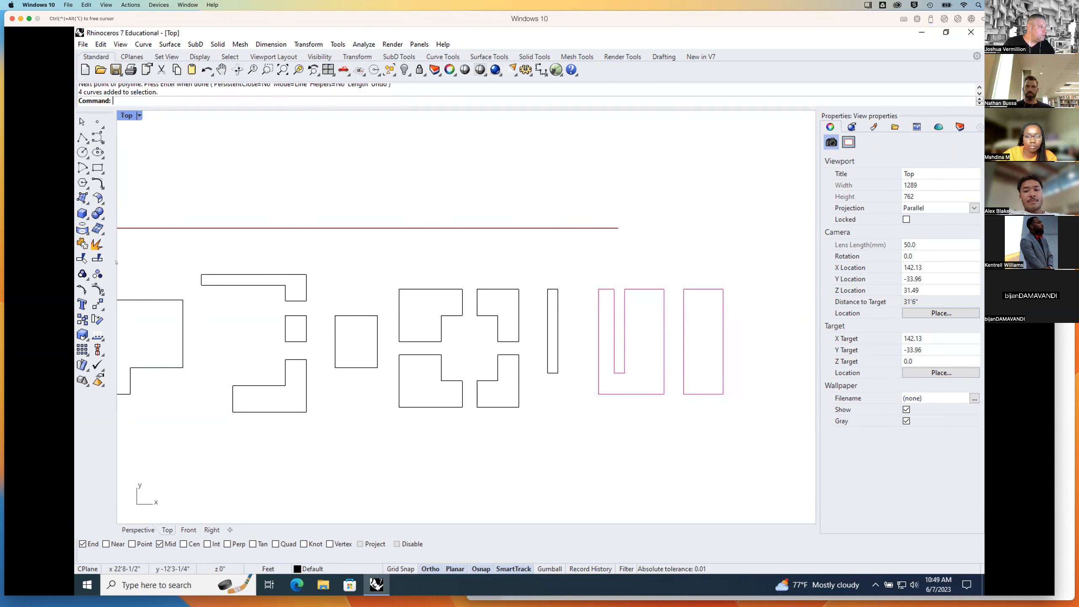
click(83, 243)
click(730, 265)
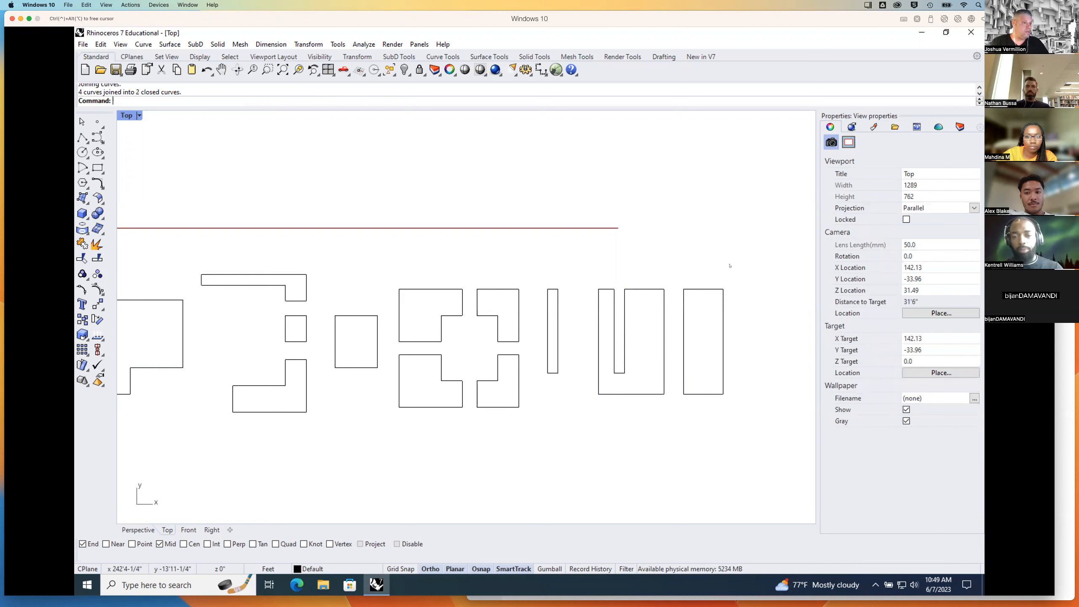
click(703, 290)
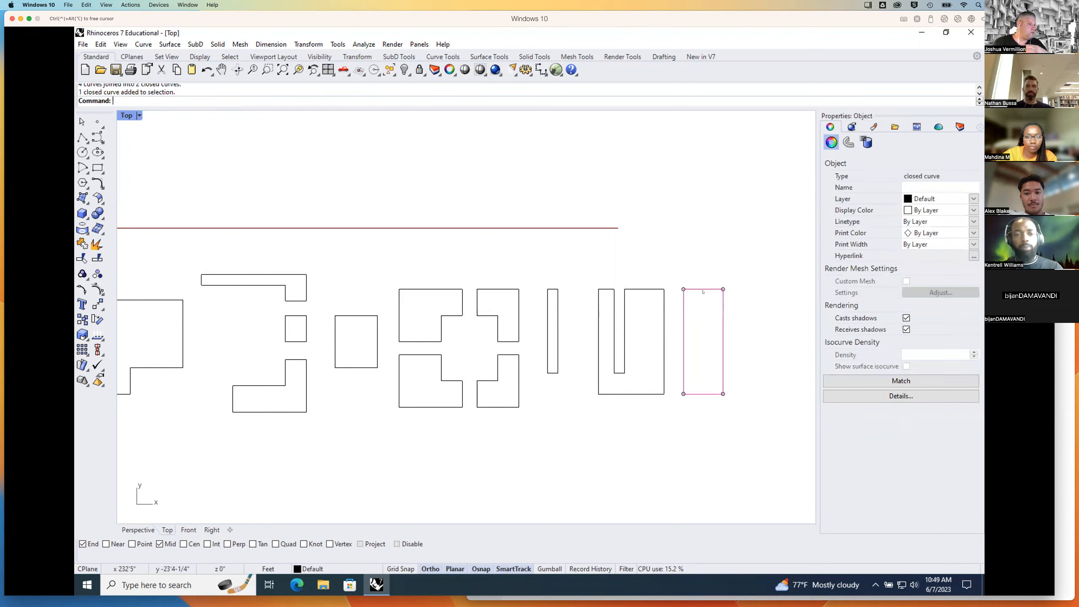
click(692, 265)
Step: Try a short vertical cutting line crossing only the bottom edge of the hook-shaped upper piece, and delete it
scroll(654, 260, up, 2)
scroll(654, 260, down, 6)
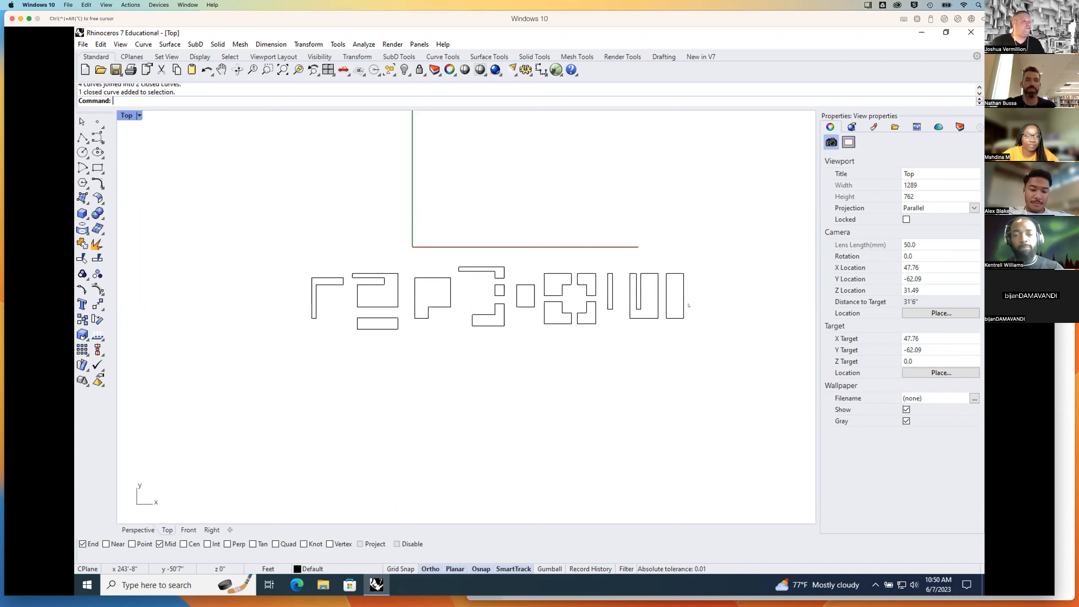
scroll(375, 287, up, 10)
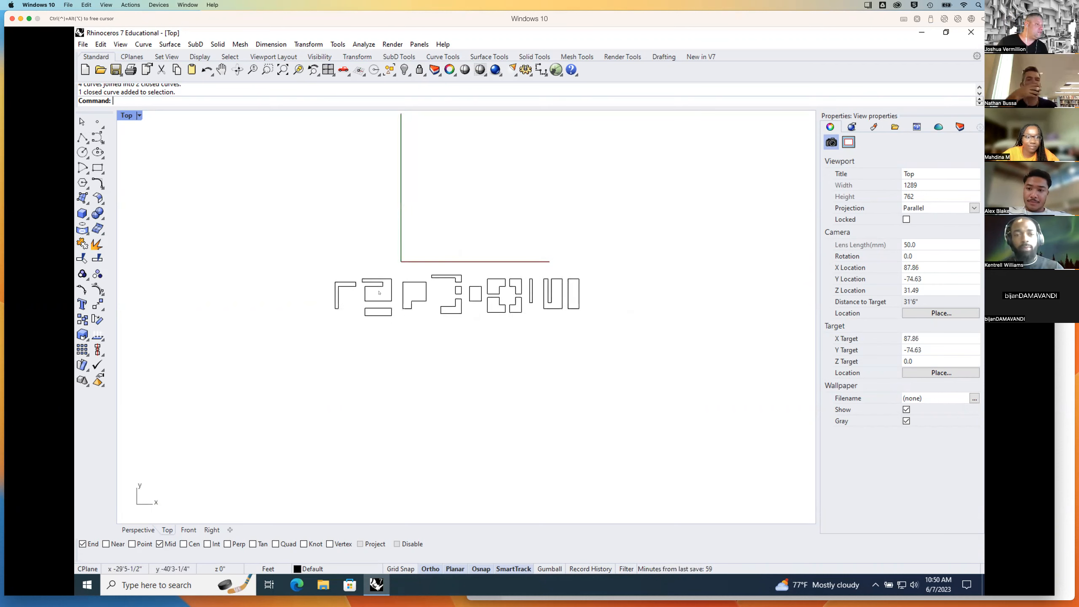
click(82, 137)
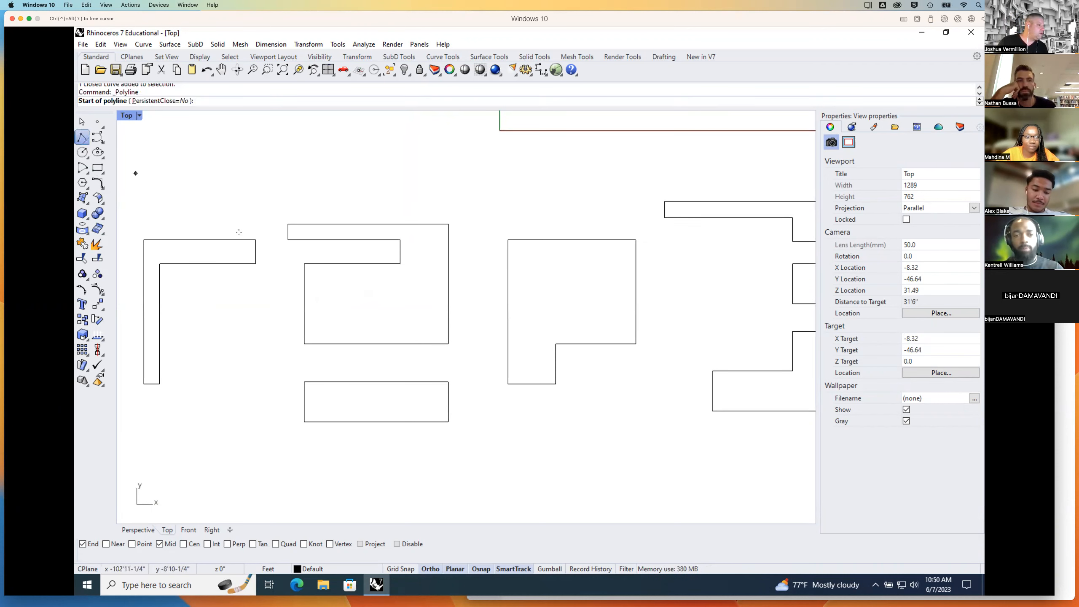
click(373, 295)
click(373, 364)
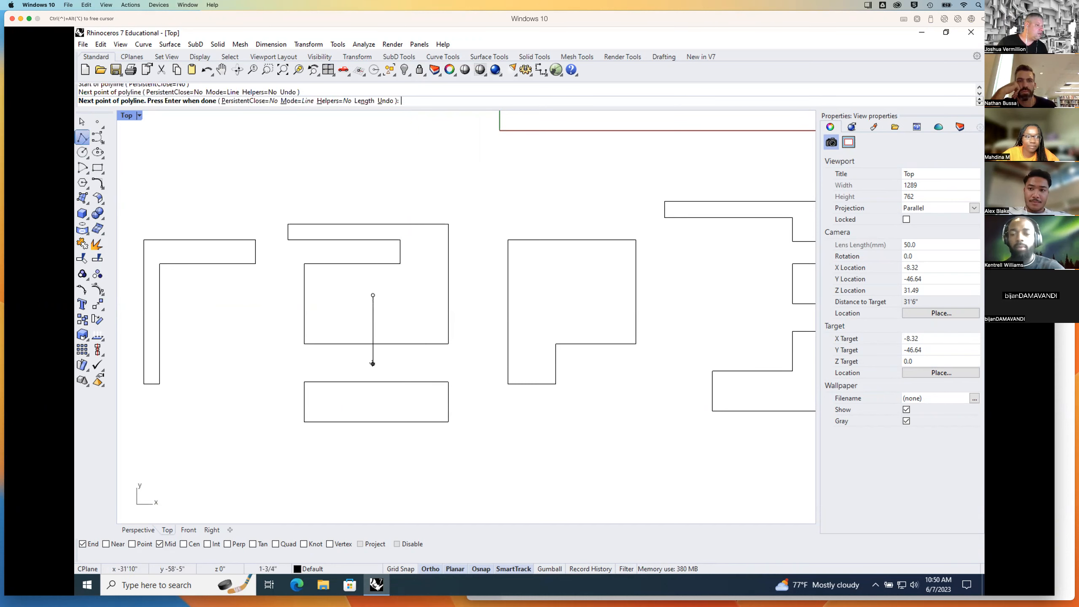
key(Return)
click(373, 321)
click(394, 323)
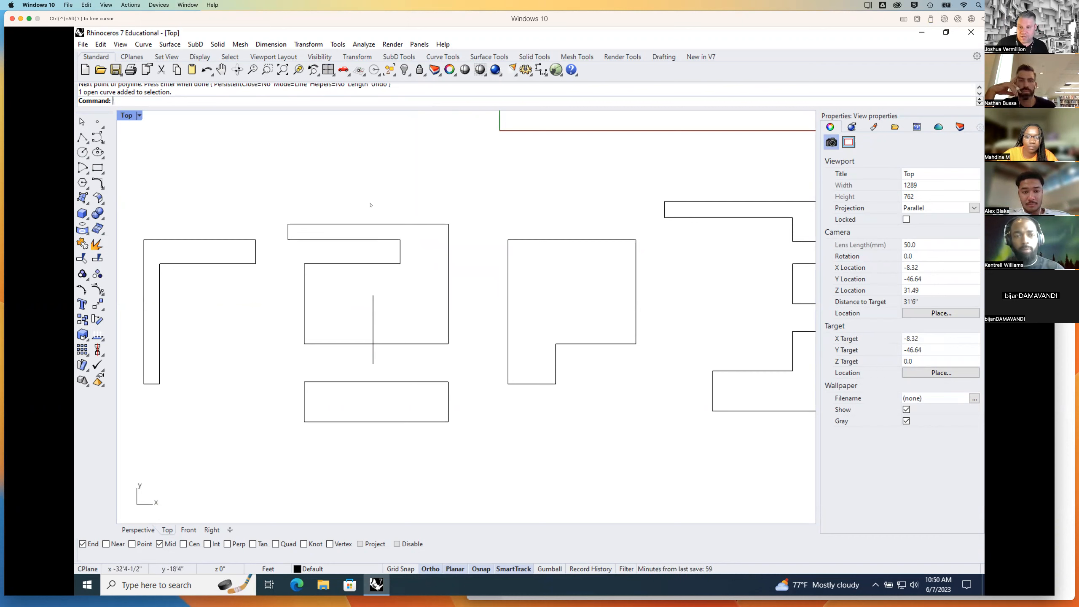
click(362, 331)
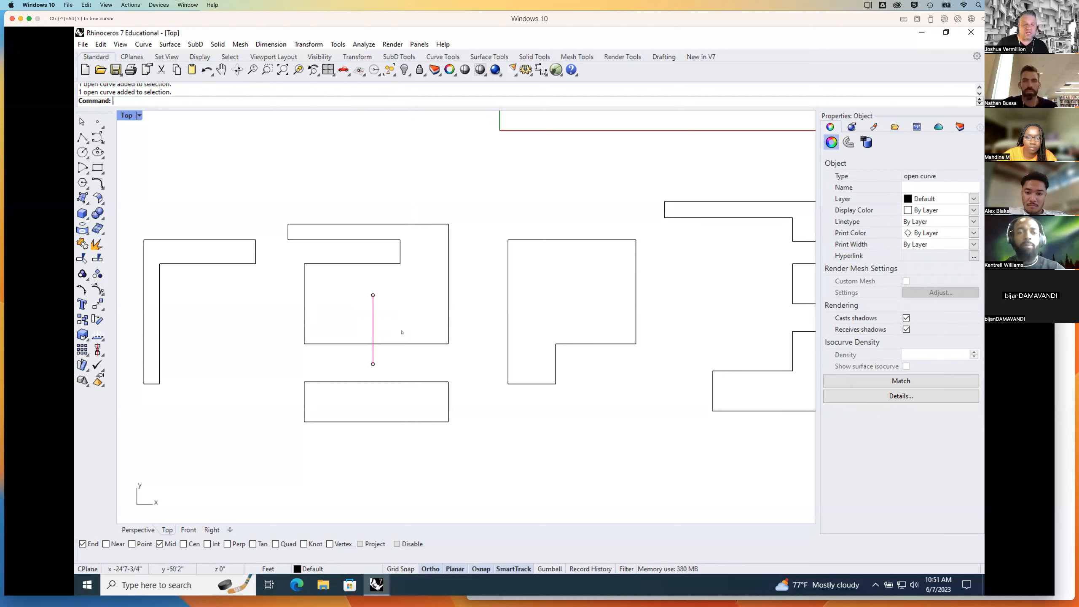
key(Delete)
Step: Draw a vertical cutting line from above to below the P-shaped panel, crossing its top and bottom edges
scroll(389, 293, down, 4)
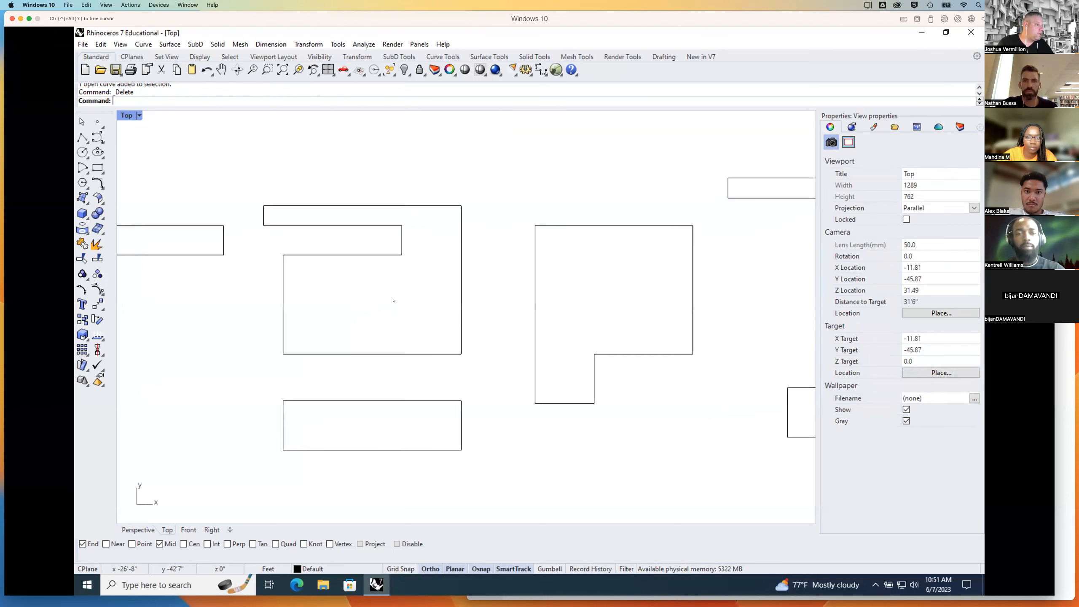
scroll(390, 293, up, 4)
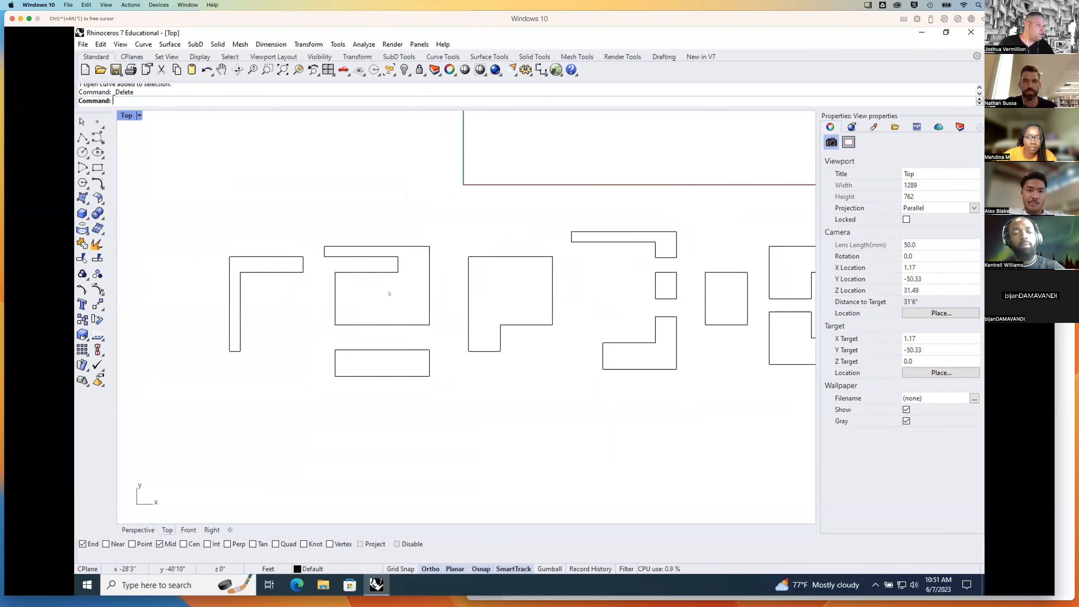
scroll(473, 294, down, 5)
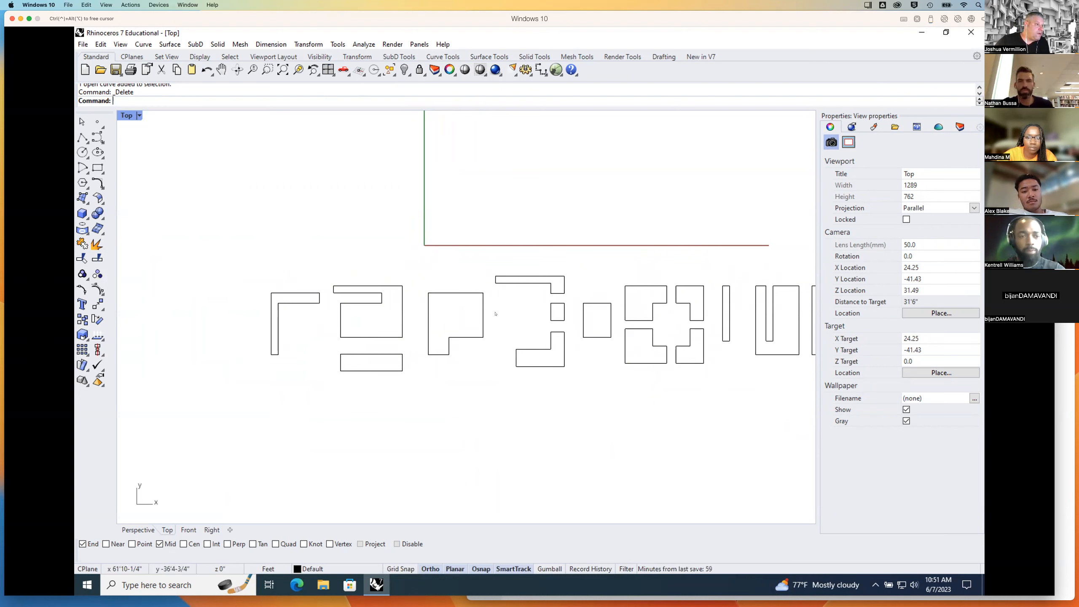
click(82, 138)
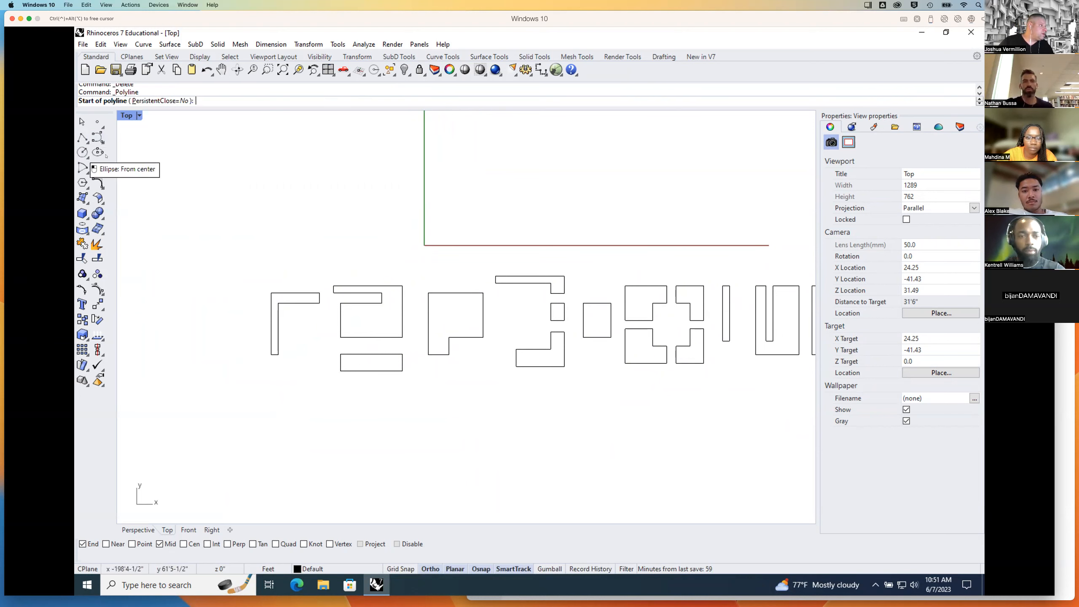
click(82, 137)
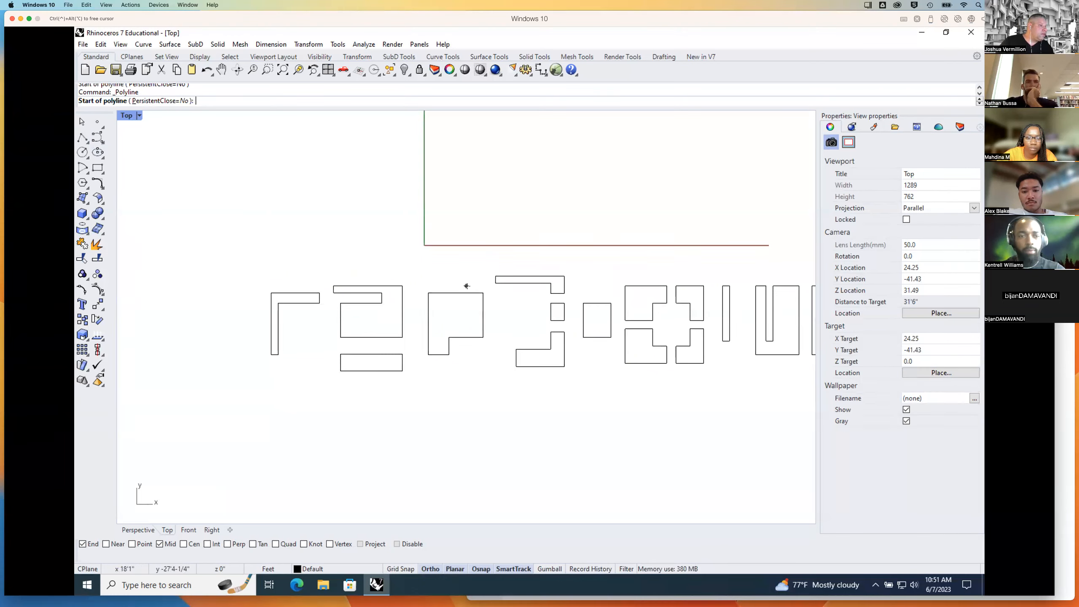
click(461, 271)
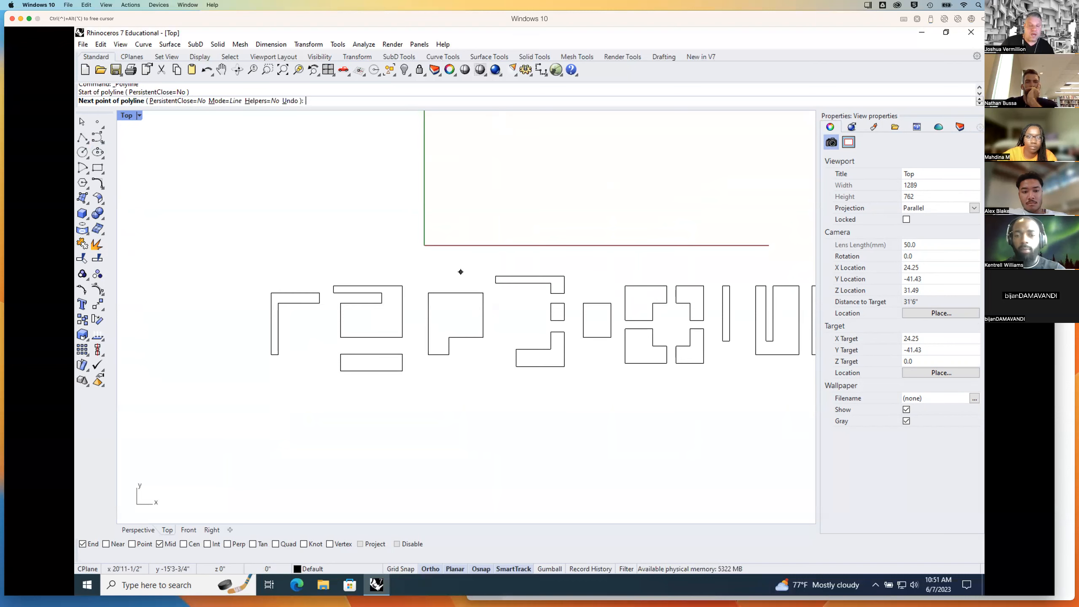
click(461, 373)
key(Return)
scroll(467, 313, down, 3)
scroll(466, 313, up, 4)
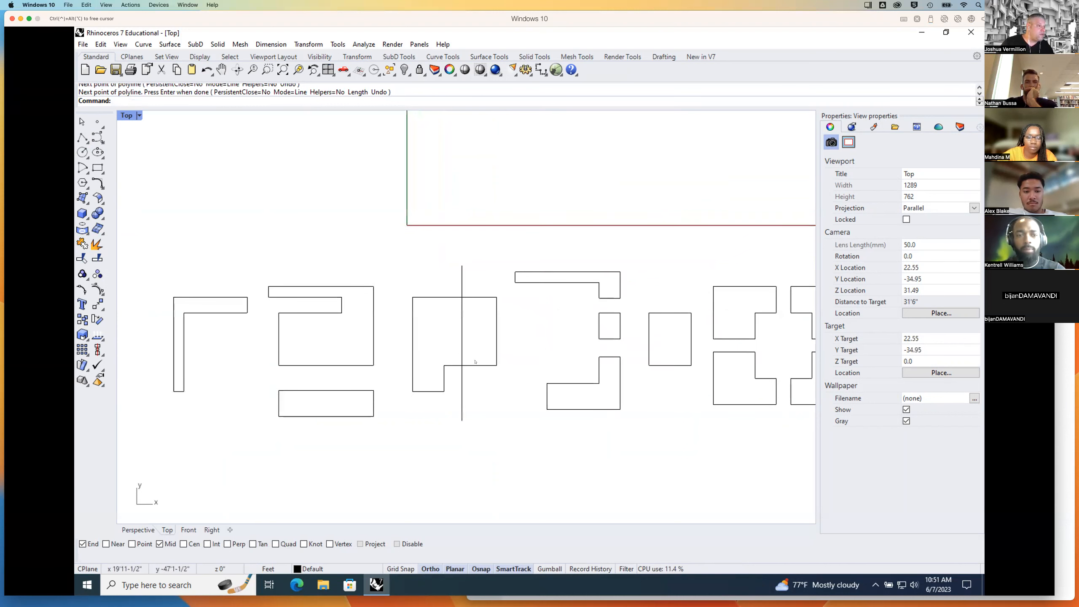
Step: Split the P-shaped panel with the vertical line that crosses its top and bottom edges
click(97, 258)
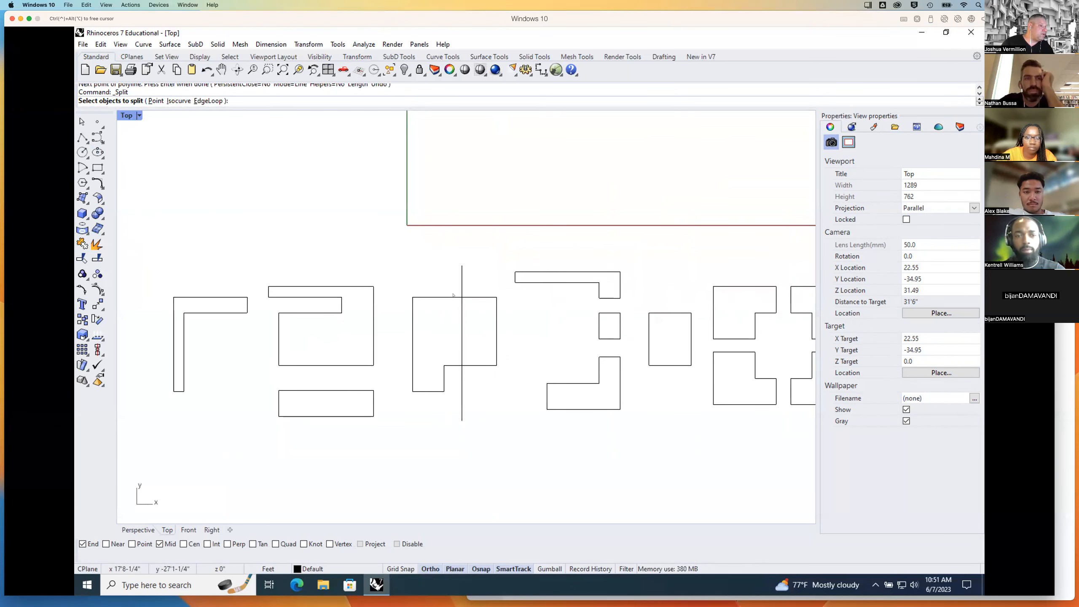
click(498, 345)
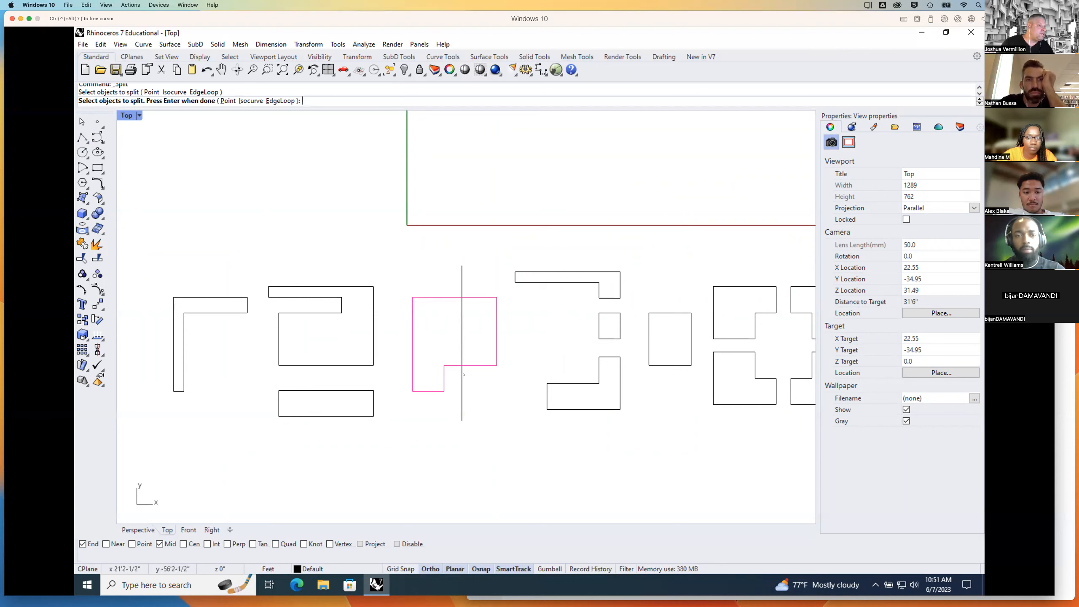
key(Return)
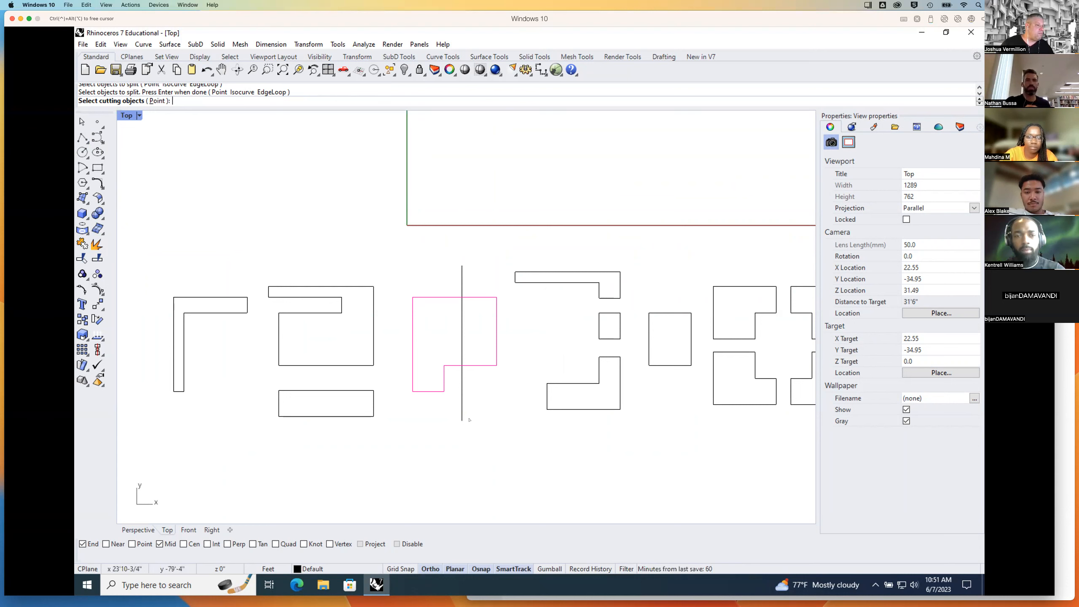
click(462, 281)
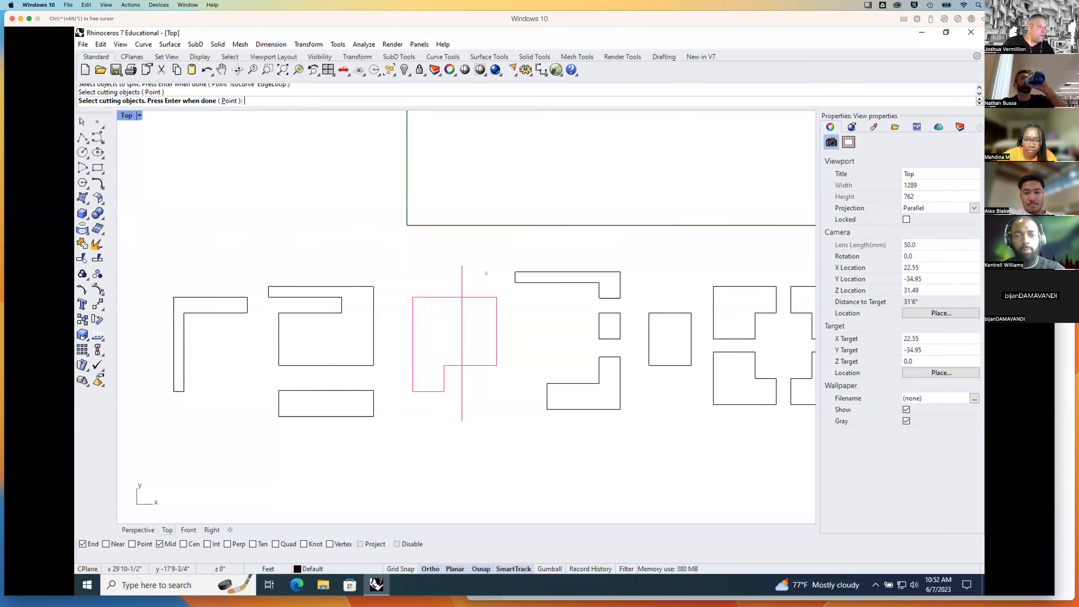
key(Return)
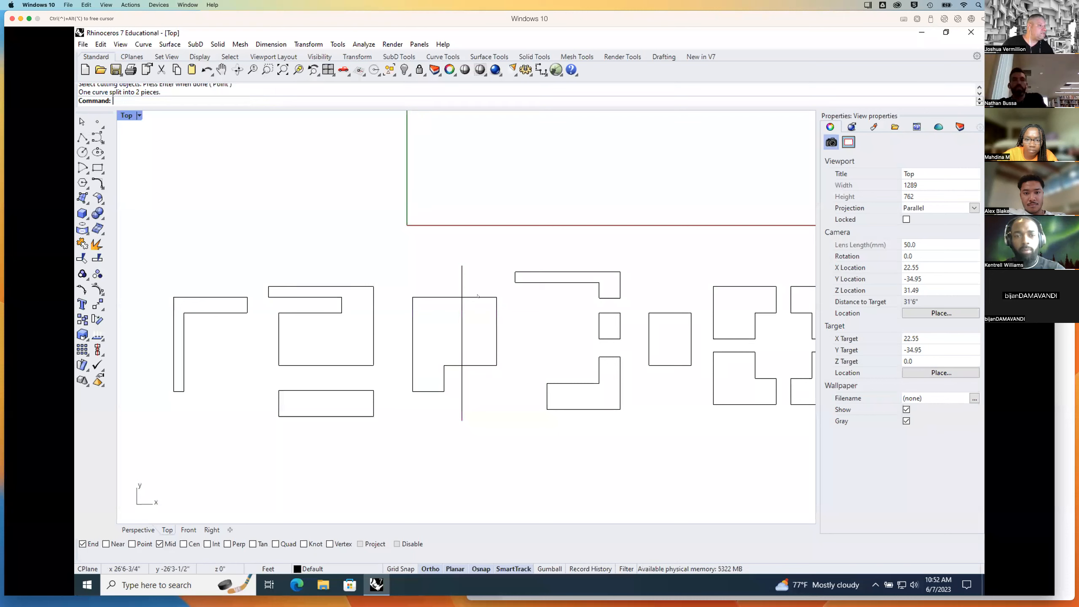
Step: Move the split-off right part of the P-shaped panel to the right and delete the vertical cutting line
click(478, 298)
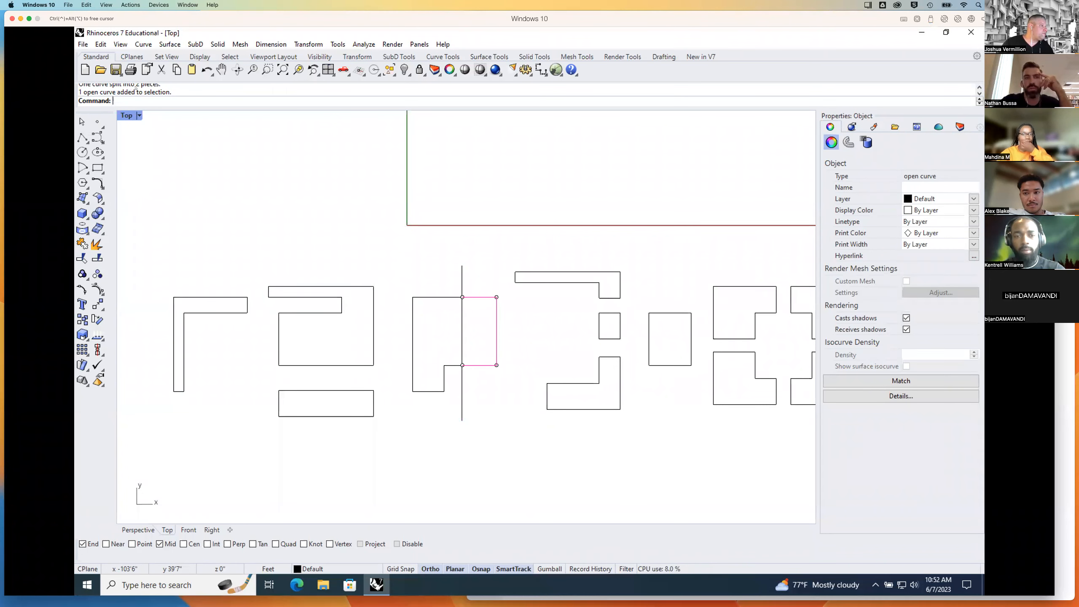
drag(478, 298, 502, 299)
click(461, 274)
key(Delete)
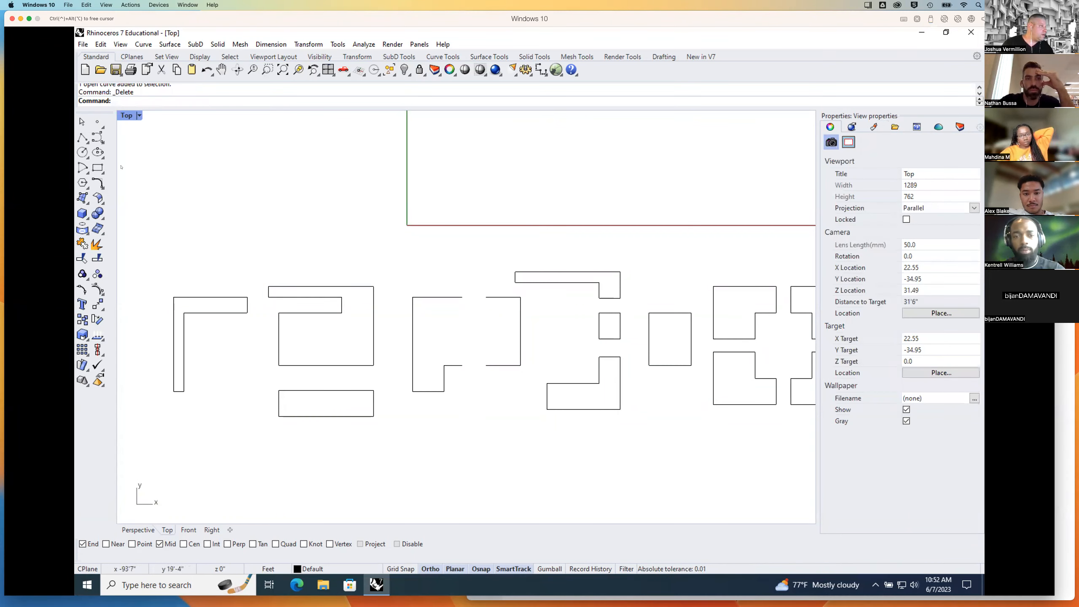
Step: Draw vertical polylines closing the facing open sides of the P-shaped panel's two separated parts
click(82, 137)
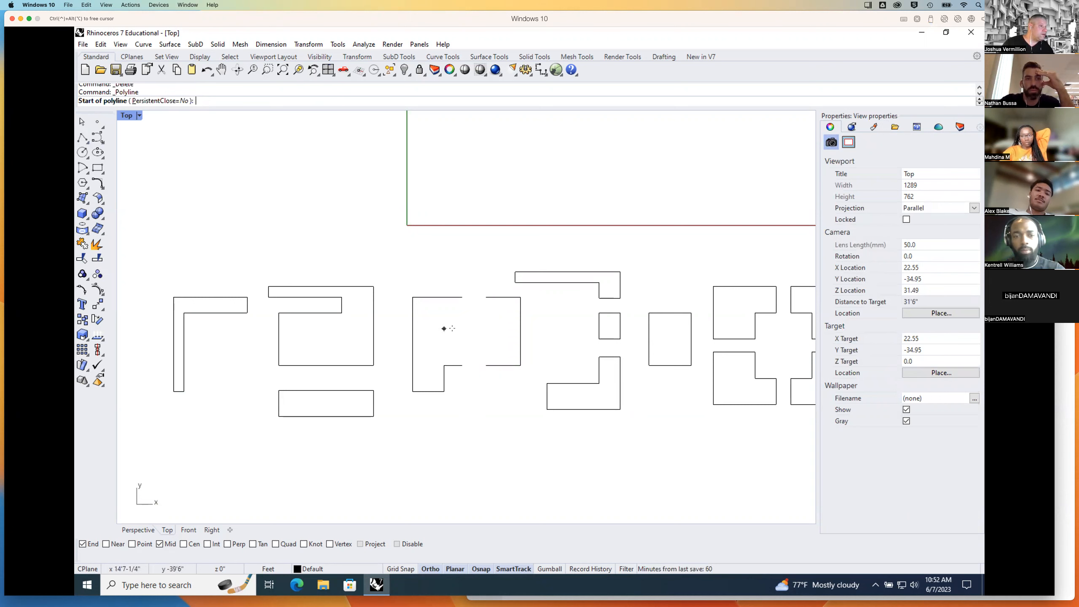
click(462, 296)
click(462, 365)
key(Return)
key(Return)
click(485, 297)
click(486, 365)
key(Return)
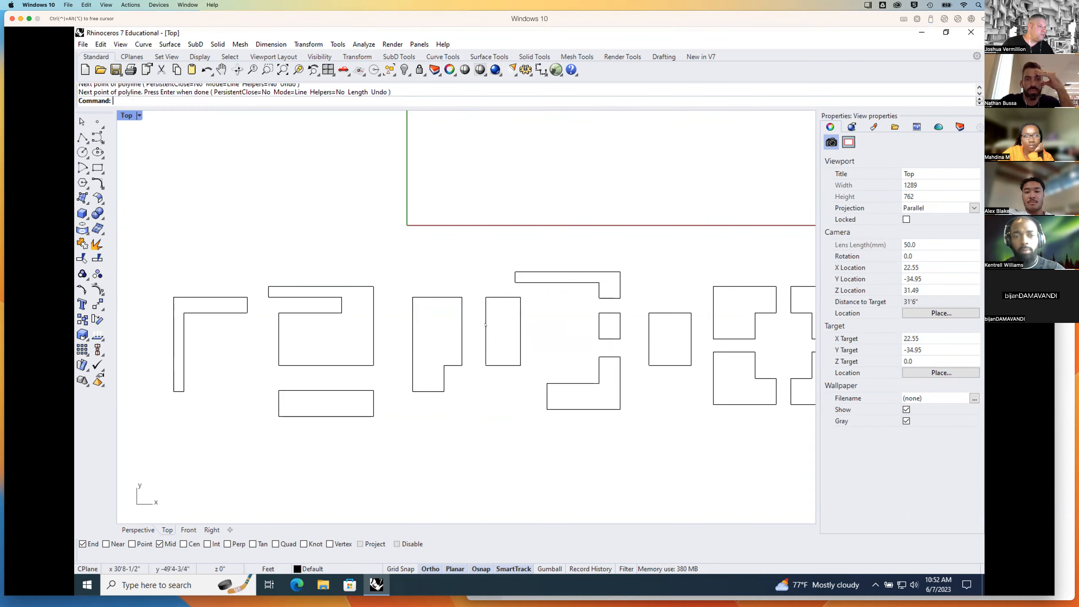
Step: Join each part of the divided P-shaped panel with its closing line into a closed curve
drag(472, 292, 534, 382)
click(82, 243)
drag(402, 295, 470, 415)
click(429, 282)
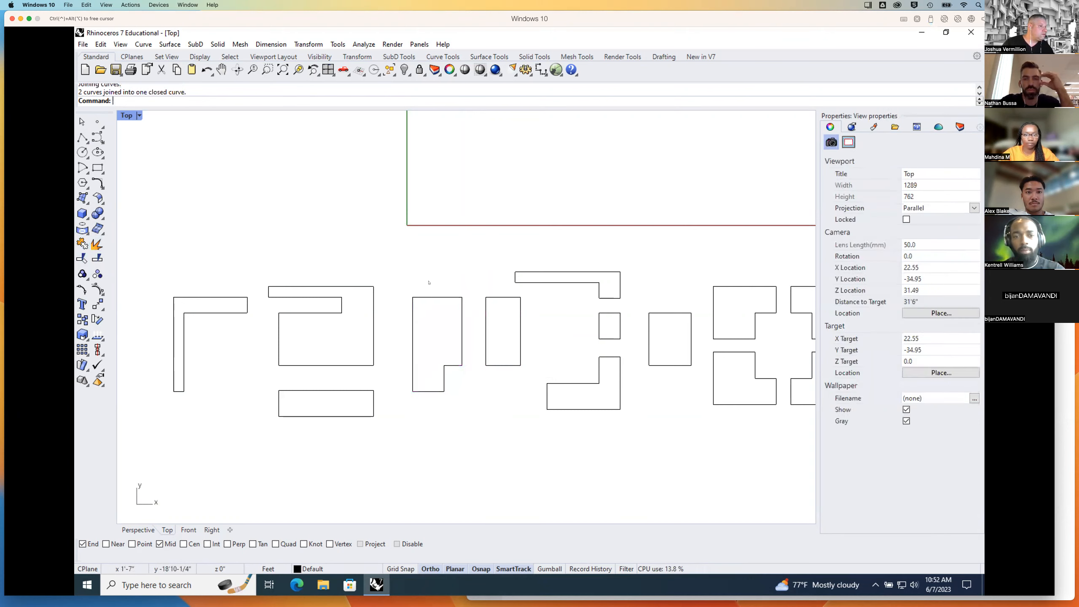
Step: Move the narrow rectangle cut from the P-shaped panel slightly left, closer to the remaining piece
scroll(431, 282, up, 8)
scroll(432, 283, down, 12)
drag(486, 311, 477, 311)
click(505, 309)
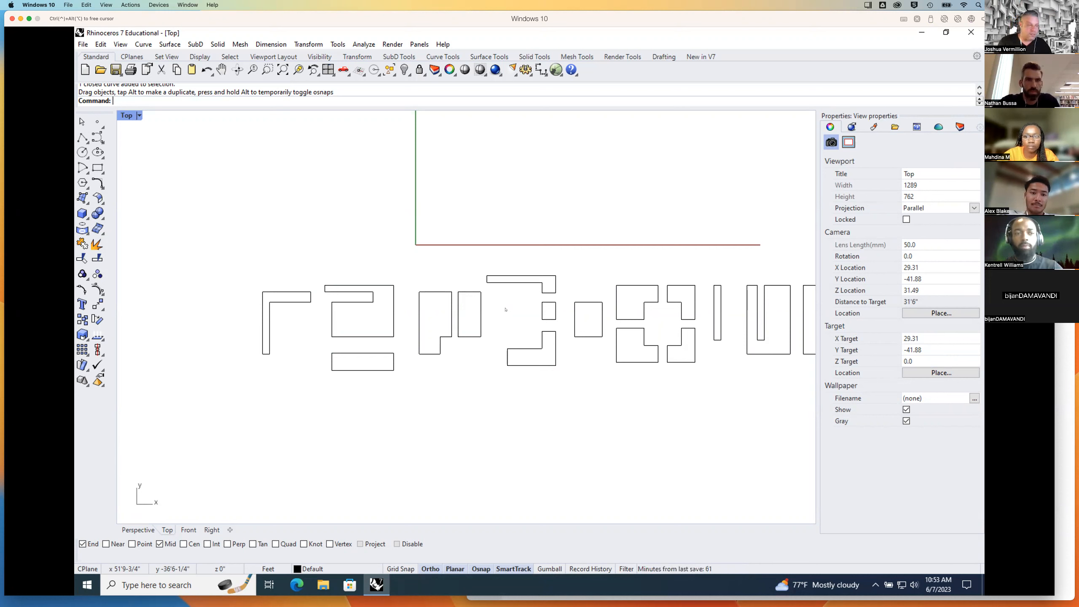
scroll(437, 293, down, 4)
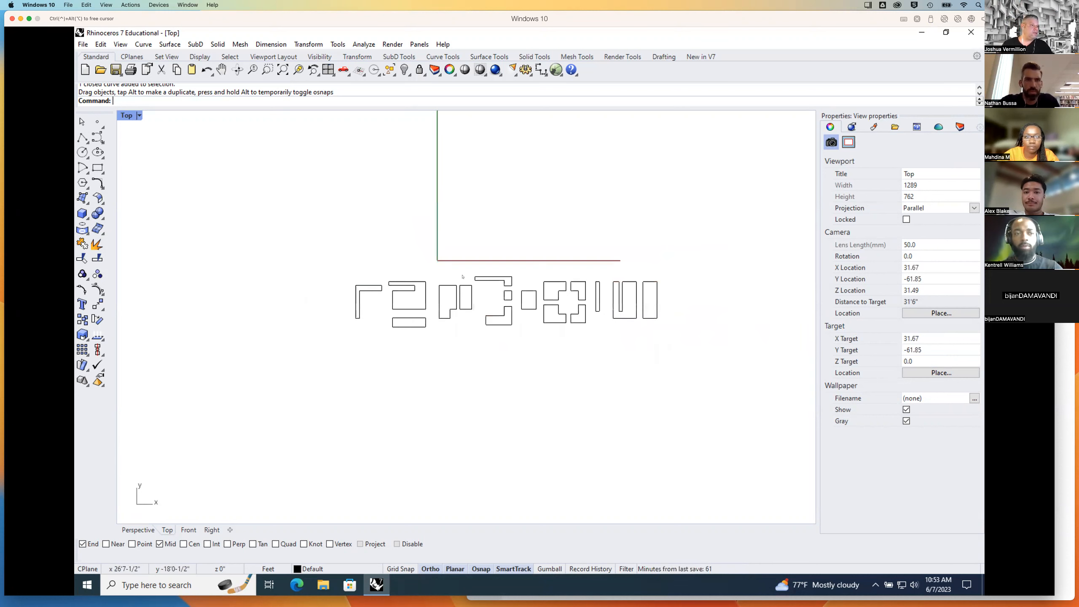
right_drag(463, 275, 417, 259)
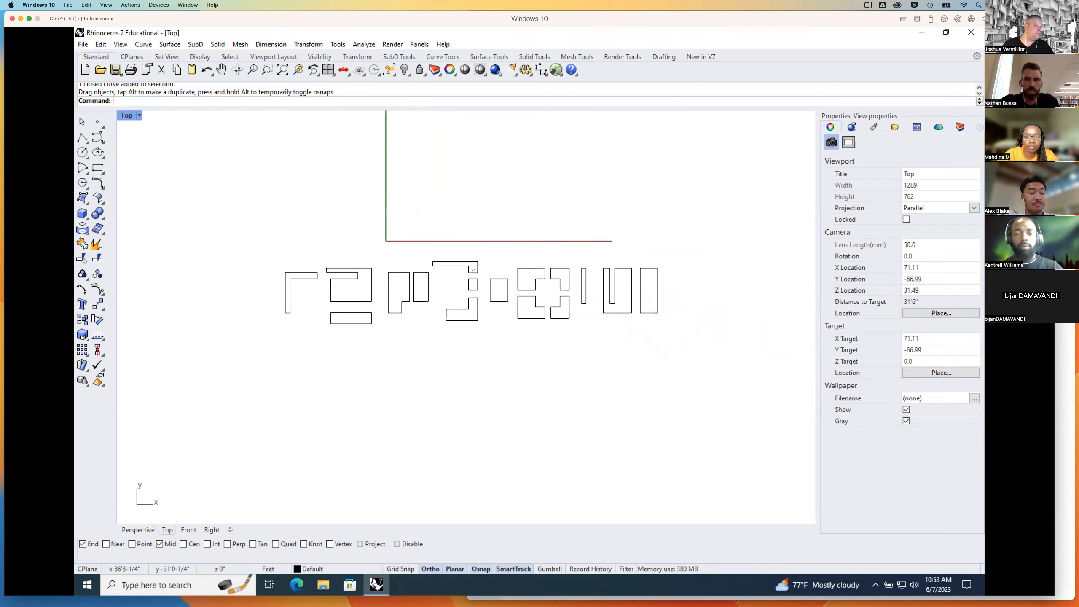
scroll(495, 275, down, 2)
scroll(493, 275, up, 5)
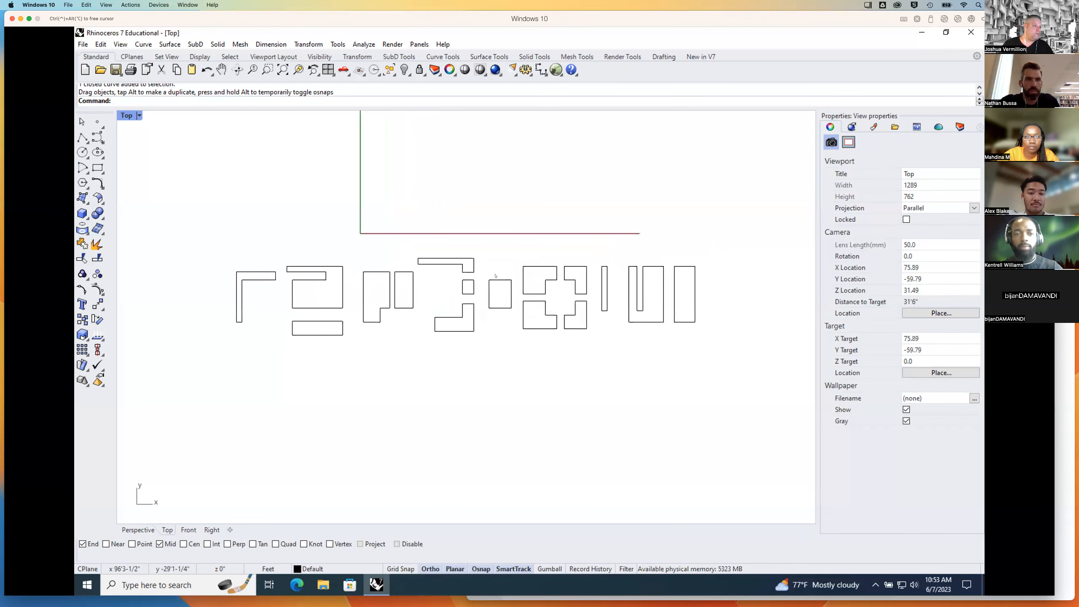
right_drag(488, 275, 501, 268)
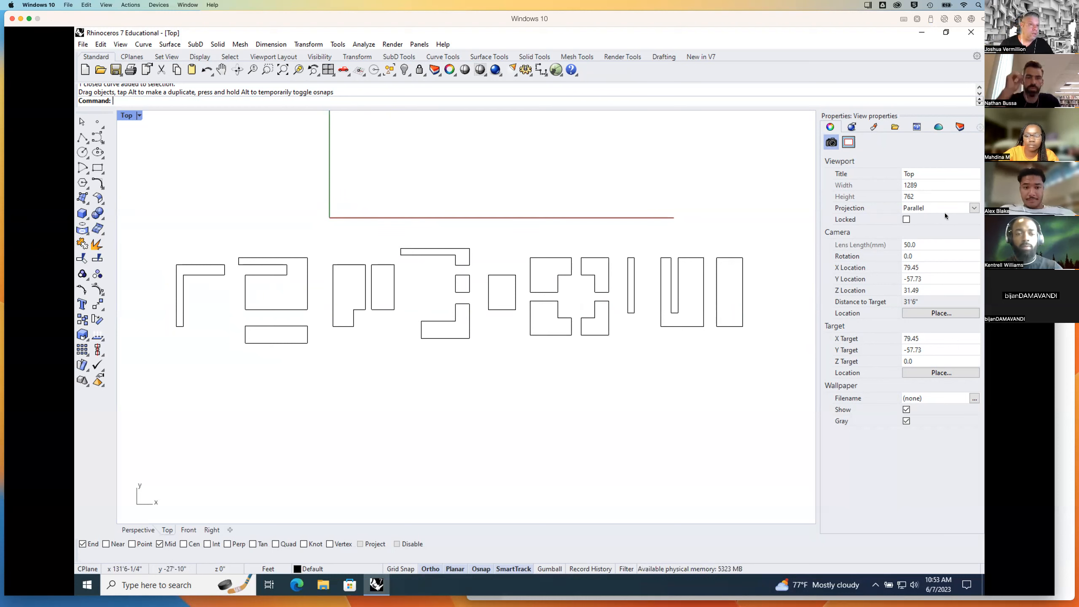
Step: Switch to the course page in the browser and review the instructions for extruding the parts as solids and re-assembling them
click(1064, 308)
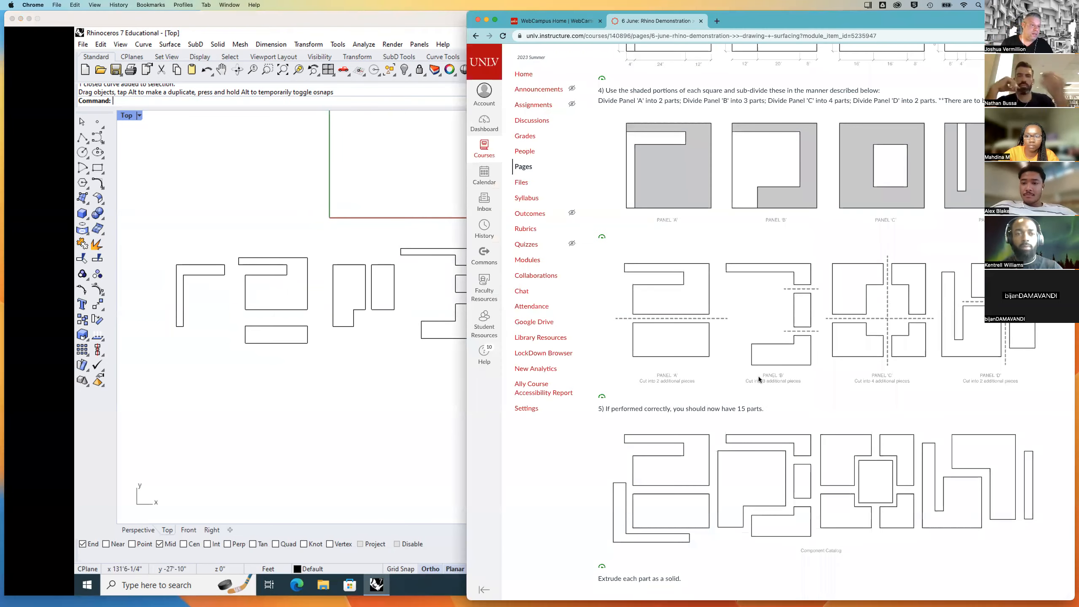
scroll(759, 377, down, 8)
scroll(758, 380, down, 3)
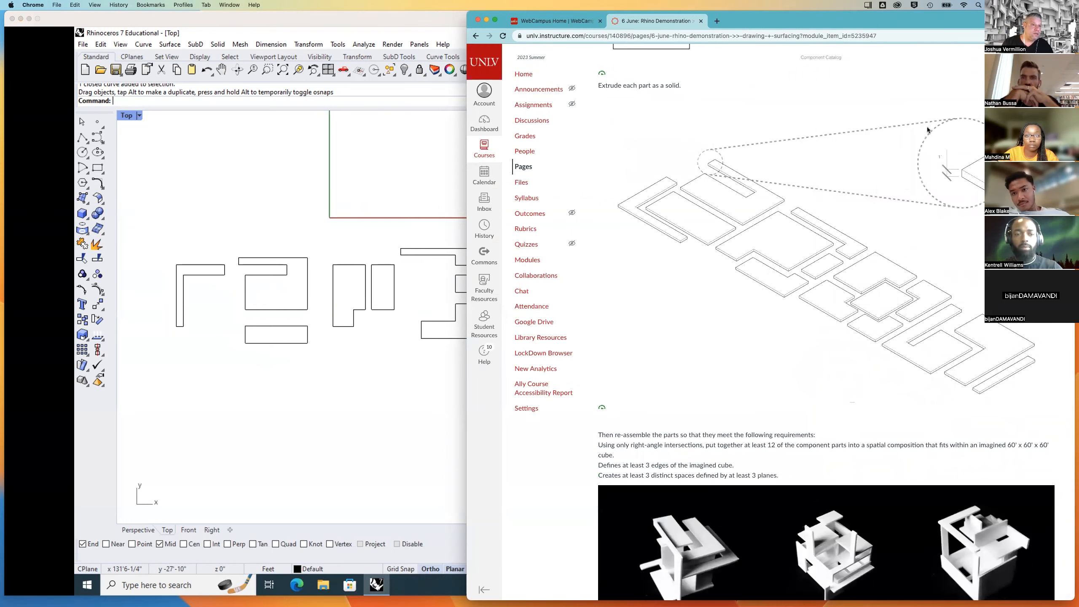
scroll(924, 191, up, 1)
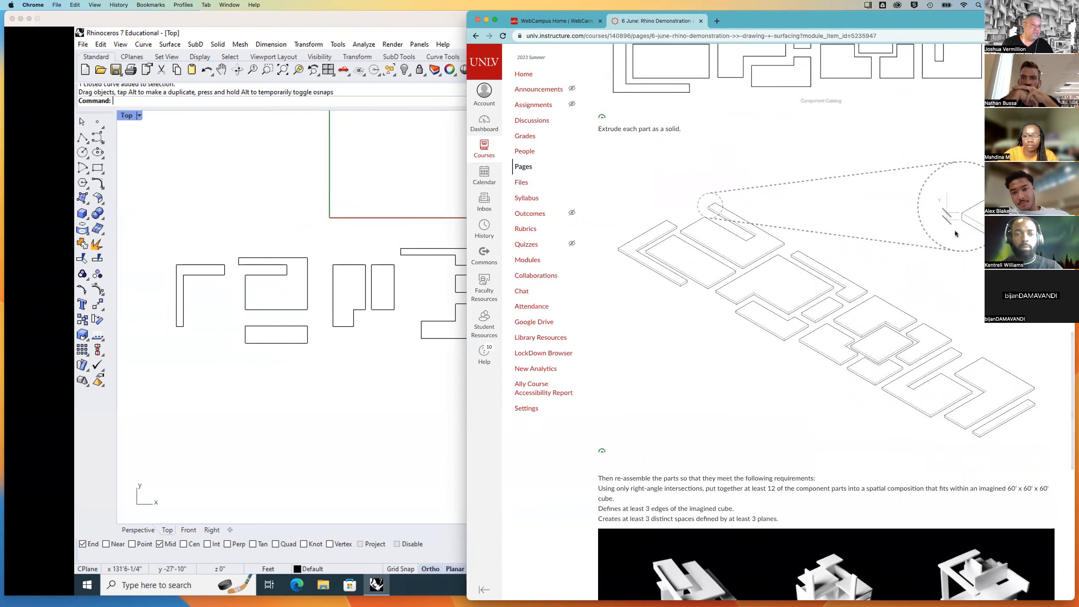
scroll(955, 231, down, 5)
scroll(955, 234, down, 1)
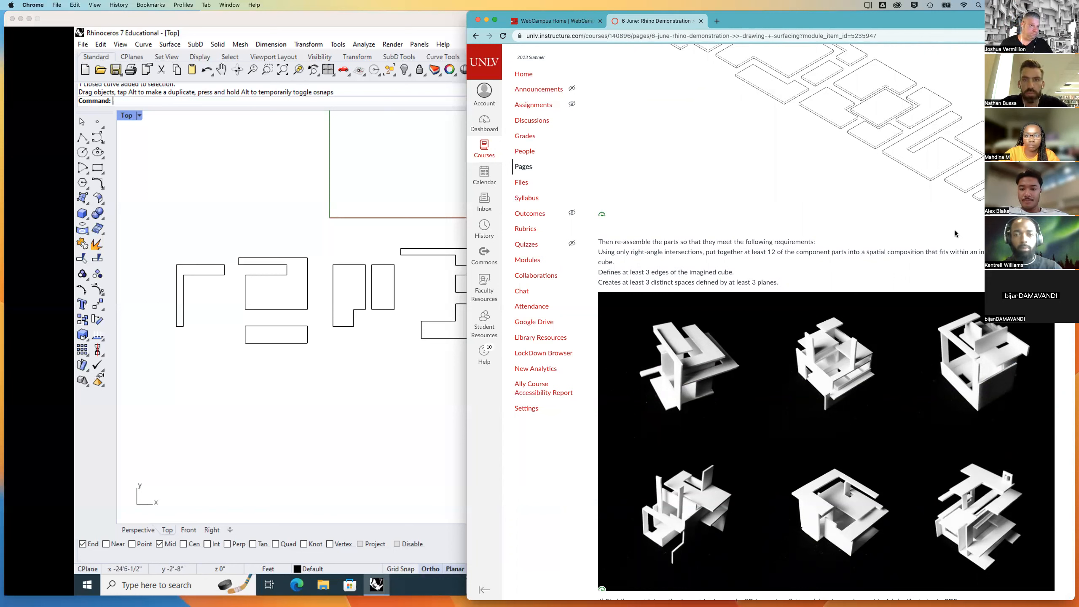
Step: Return to Rhino and restore the four-viewport layout from the maximized Top view
click(334, 142)
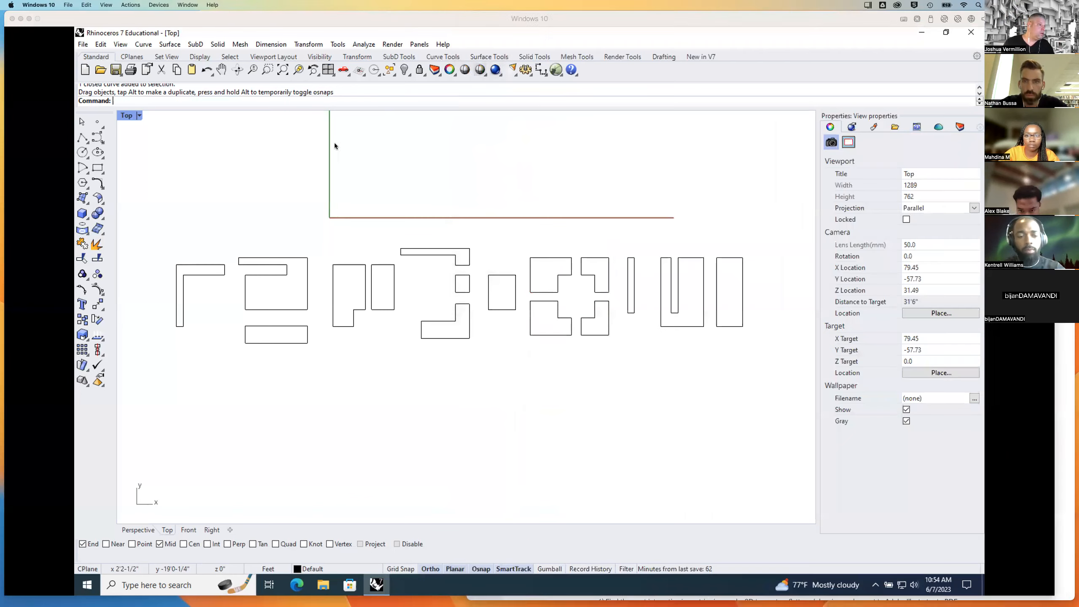
double_click(124, 115)
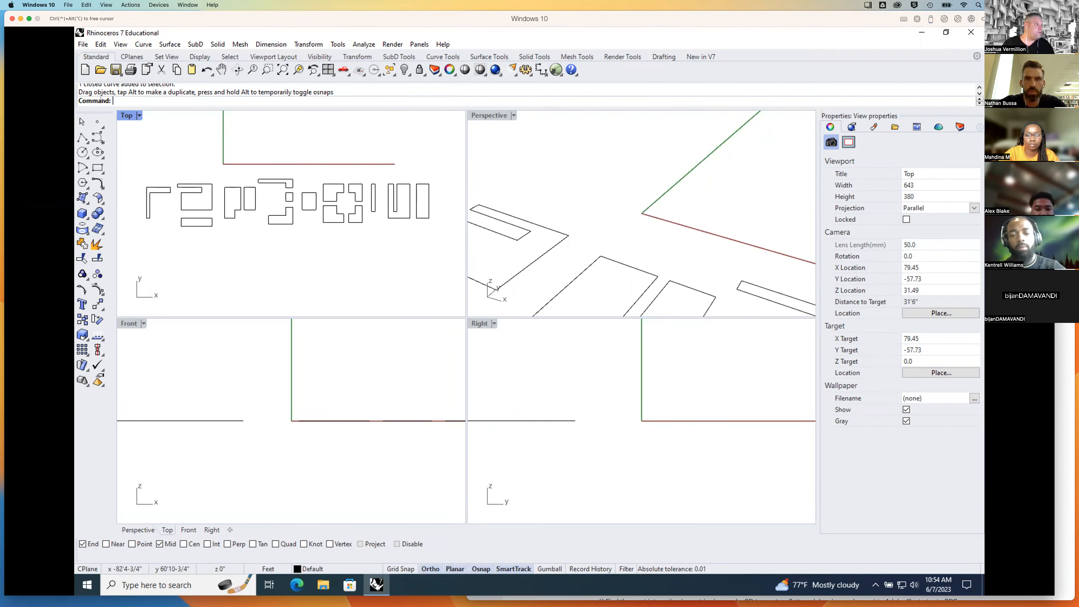
double_click(126, 115)
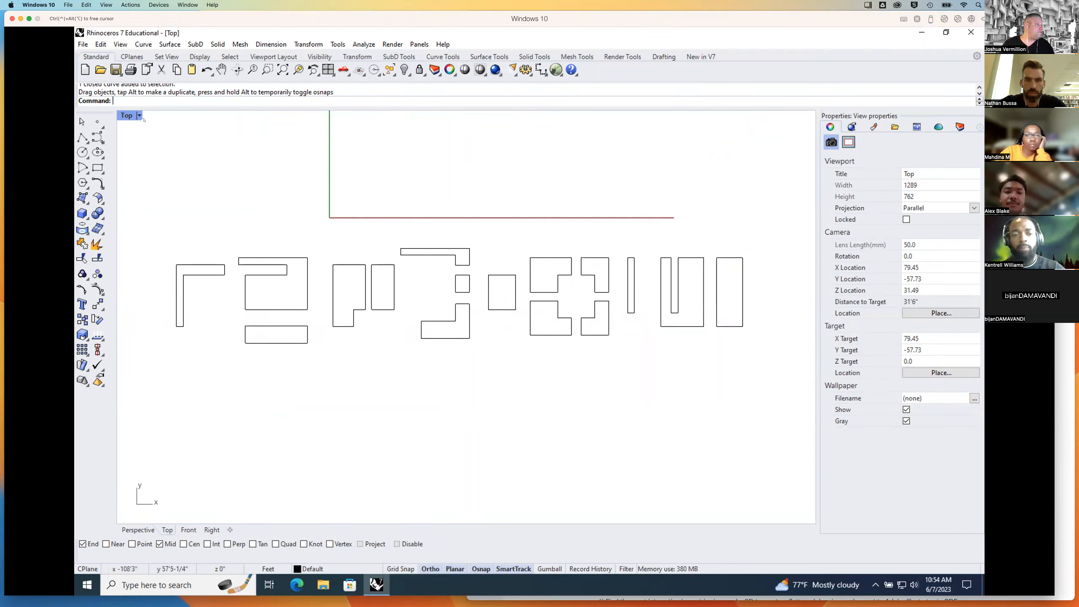
double_click(124, 116)
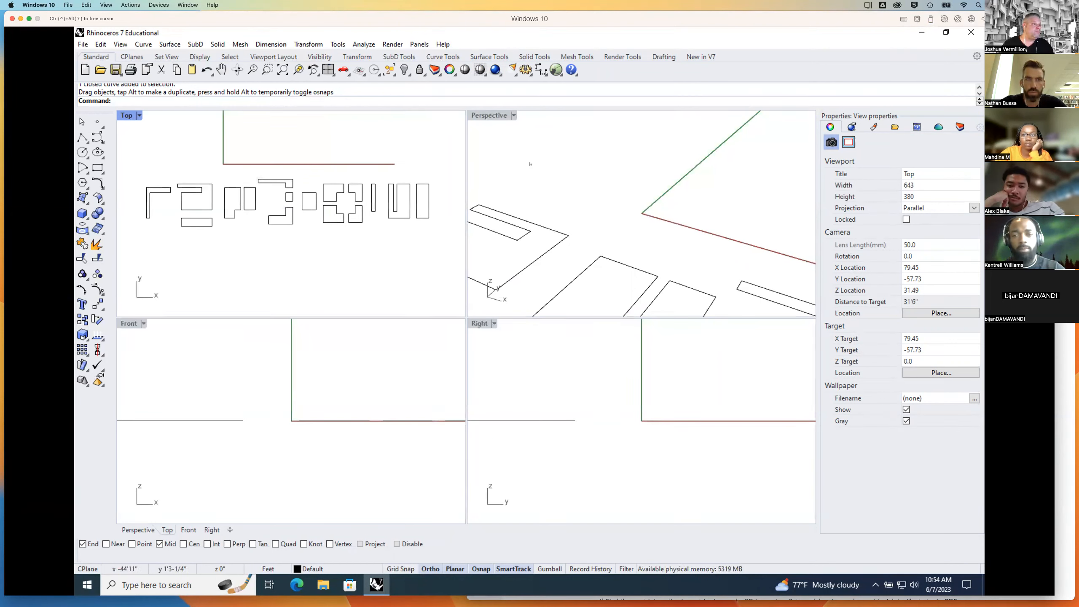
Step: Examine the row of flat pieces in the Perspective, Top, Front and Right viewports, orbiting the perspective view and panning the others
scroll(597, 226, down, 6)
right_drag(597, 226, 629, 234)
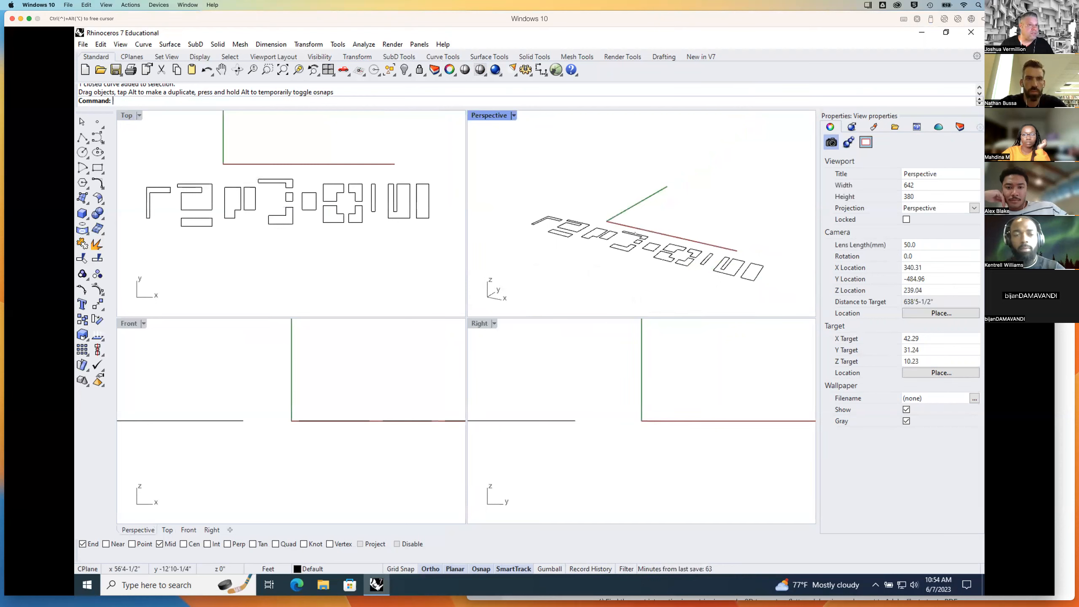
right_drag(636, 235, 636, 247)
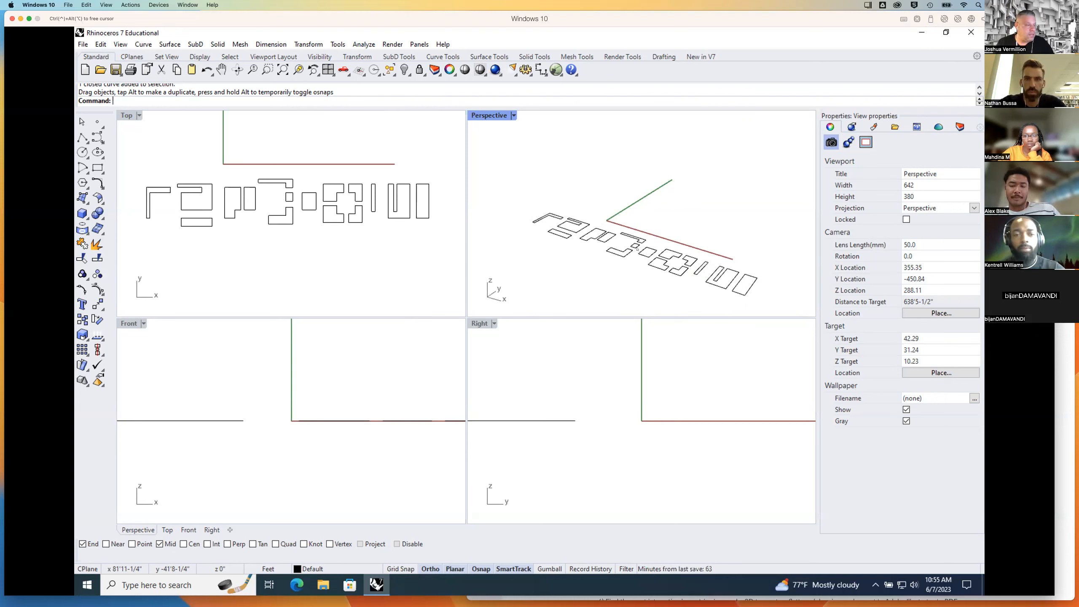
mouse_move(650, 259)
right_down()
mouse_move(639, 206)
mouse_move(639, 266)
mouse_move(633, 252)
right_up()
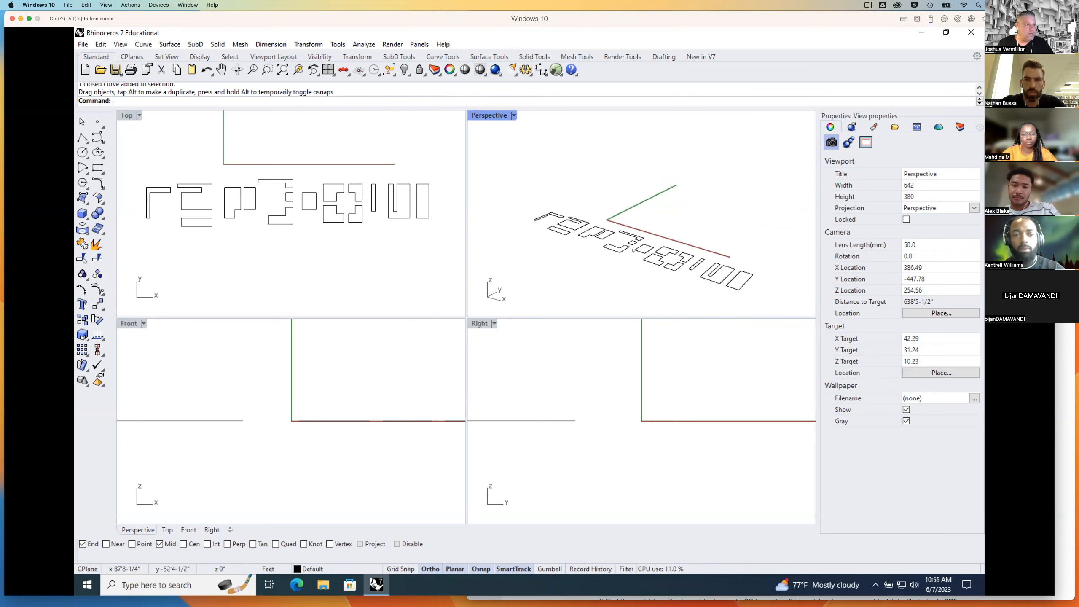
right_drag(633, 251, 640, 249)
right_drag(430, 242, 400, 251)
right_drag(411, 348, 391, 391)
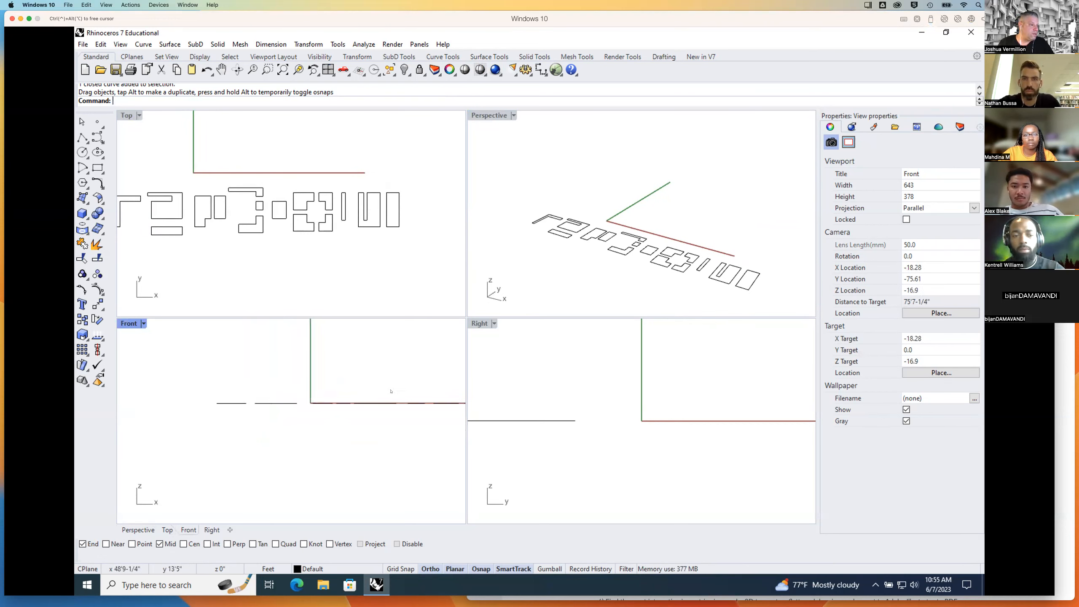
scroll(578, 376, down, 14)
right_drag(579, 376, 578, 391)
right_drag(372, 406, 304, 416)
right_drag(701, 299, 663, 255)
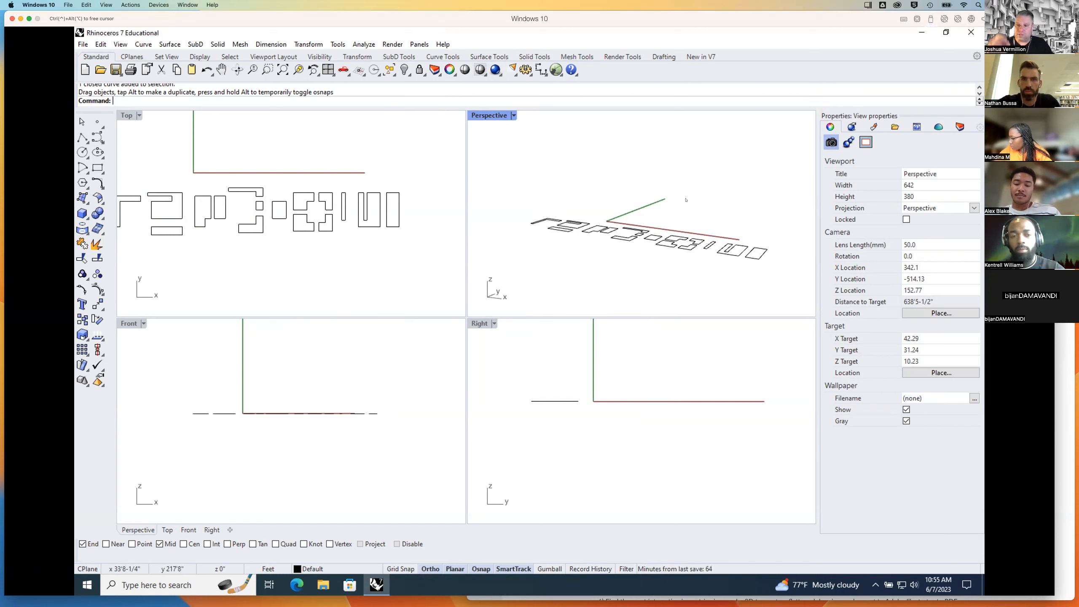
right_drag(673, 245, 651, 260)
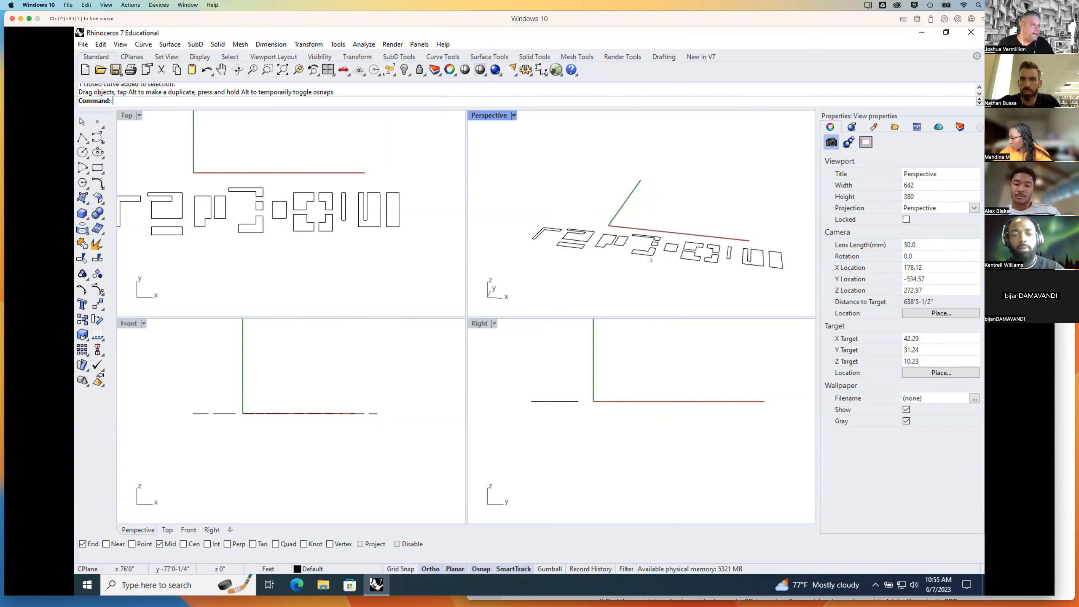
Step: Maximize the Perspective viewport and detach the Surface Creation tools as a floating palette over it
double_click(490, 115)
right_drag(593, 400, 572, 390)
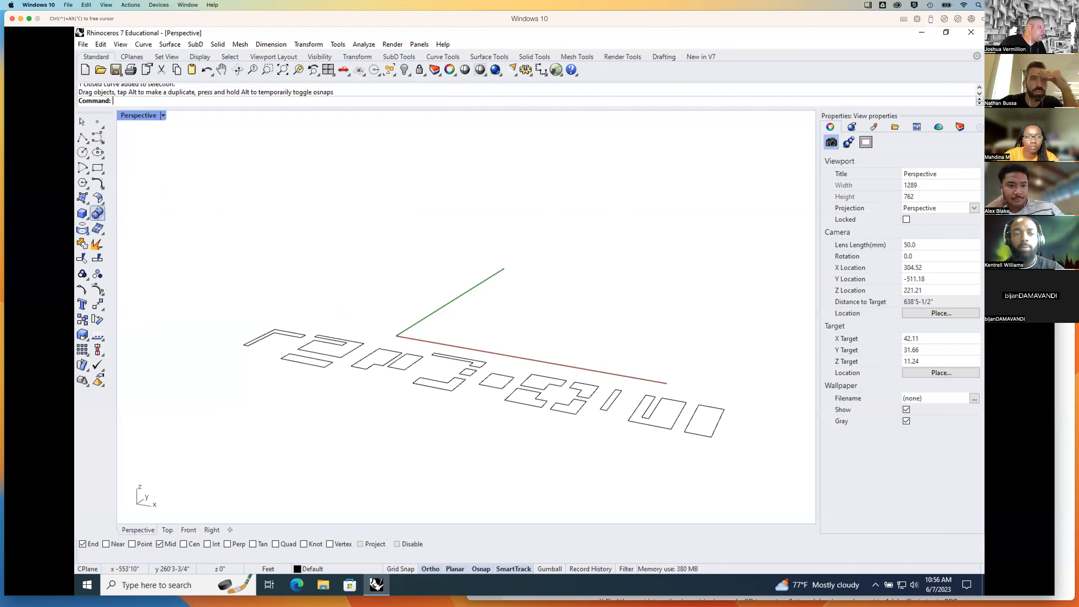
click(83, 198)
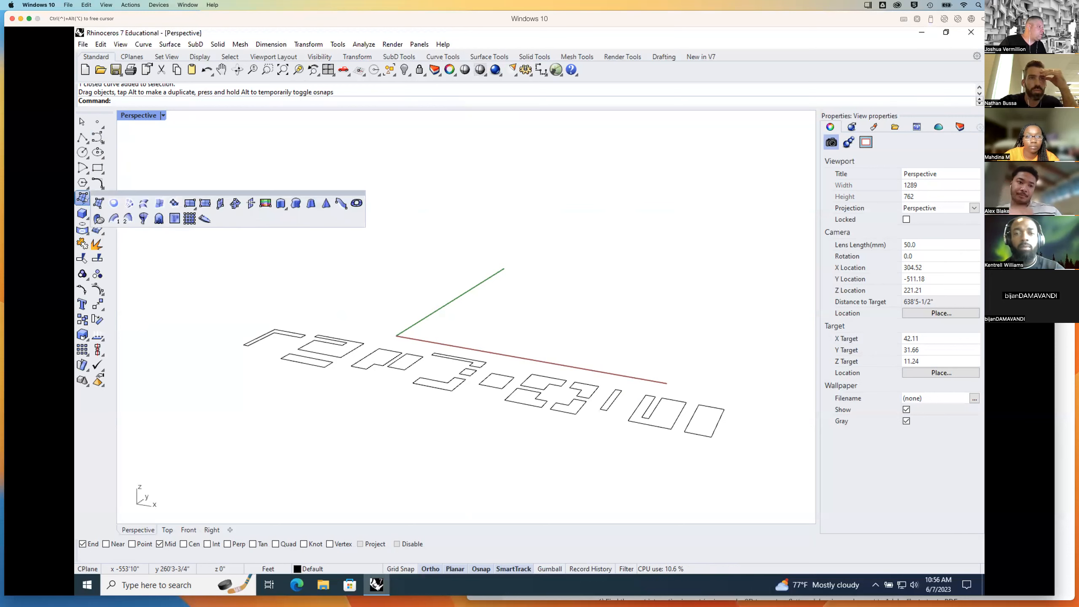
drag(136, 194, 433, 214)
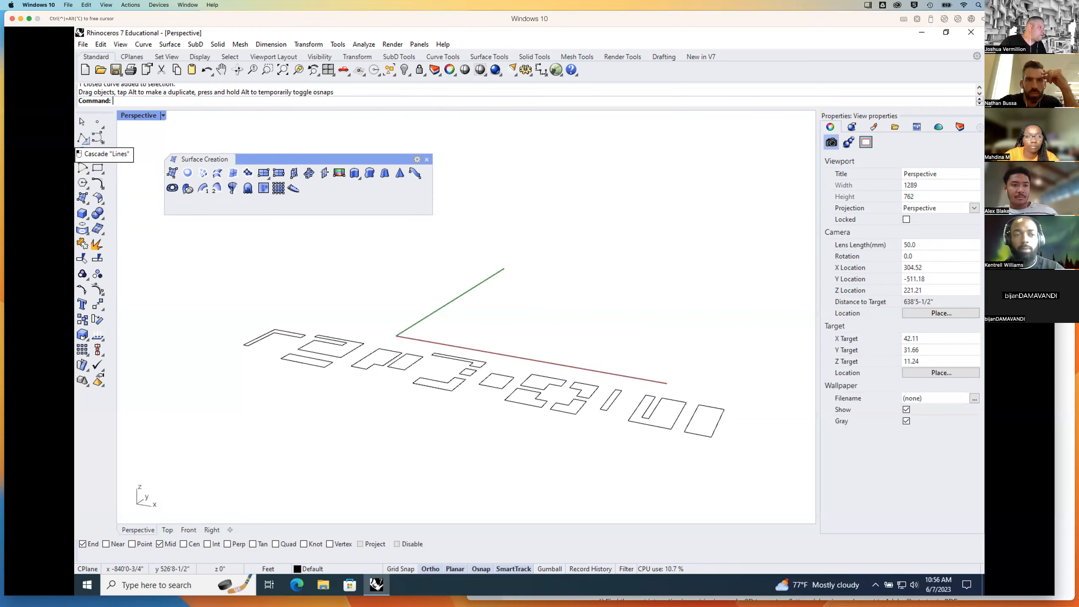
click(83, 138)
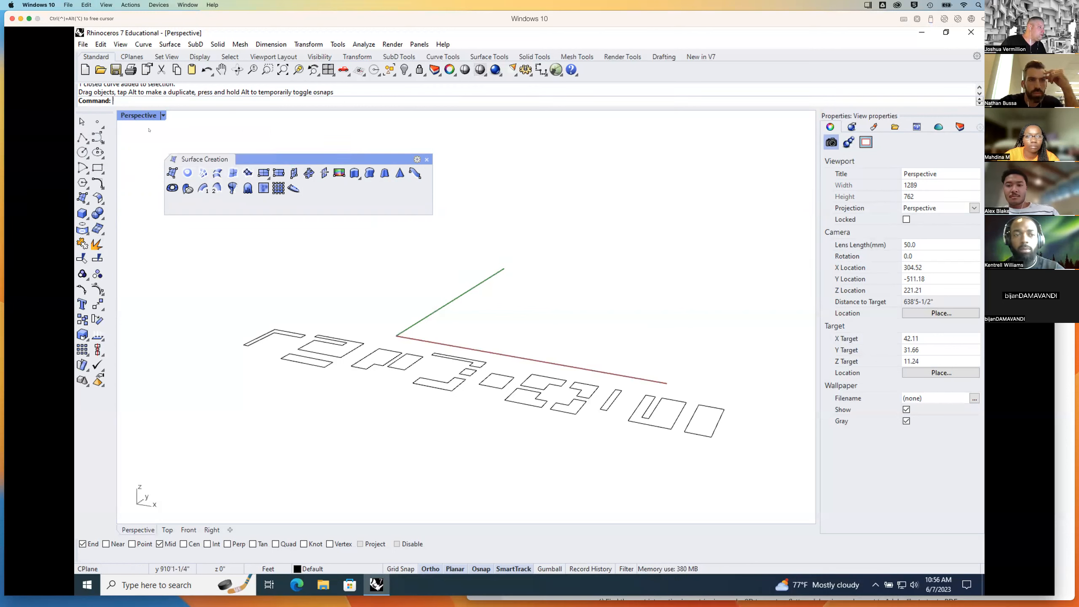
click(97, 137)
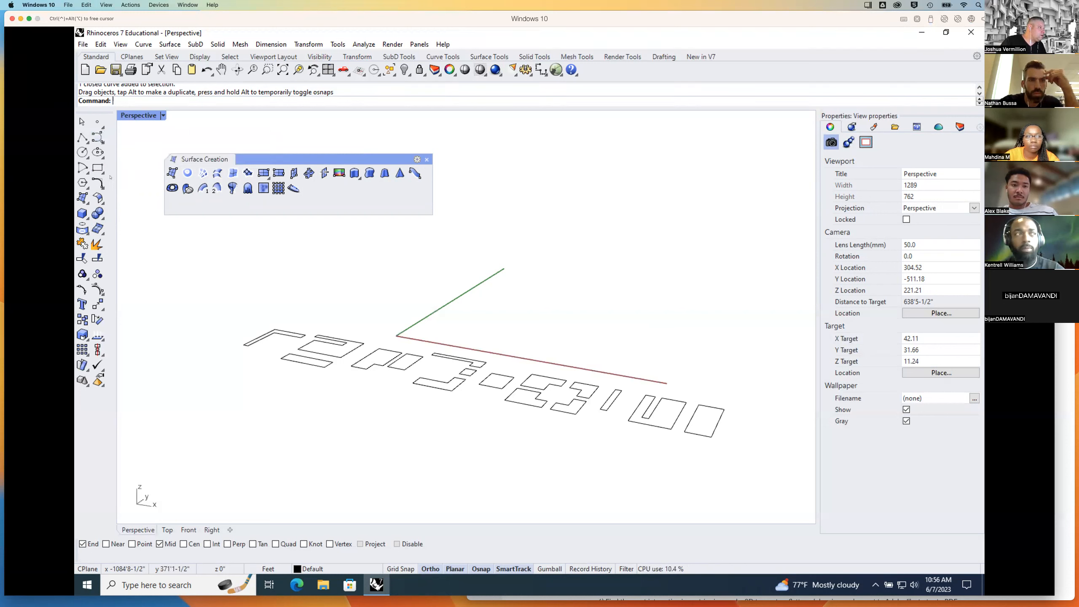
click(83, 151)
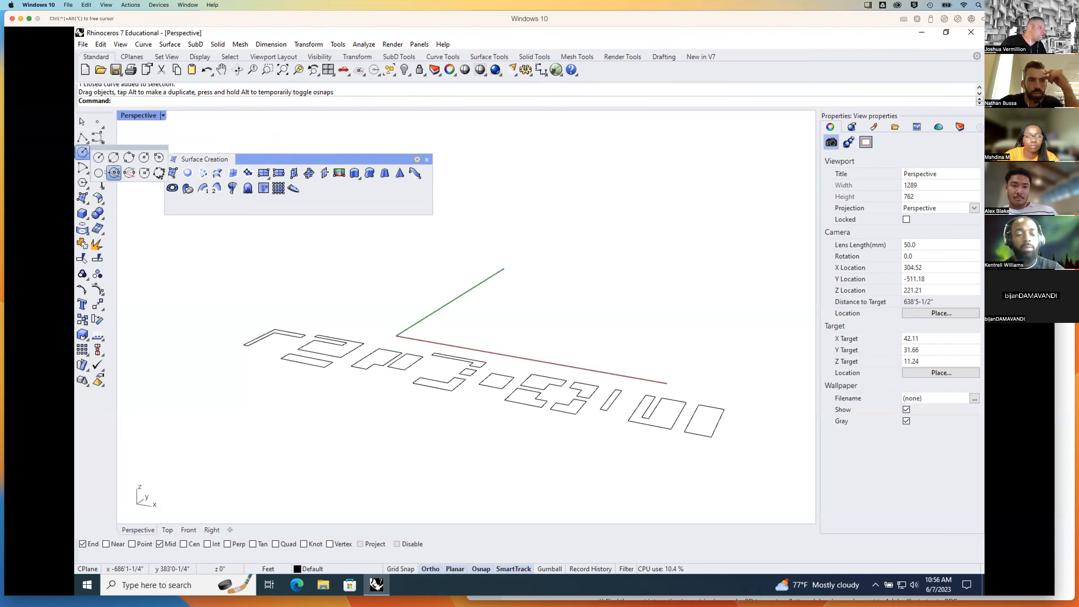
Step: Detach the Surface Creation tools again as a floating palette, shrink it to fit its two rows, and place it above the flat pieces
click(84, 170)
click(85, 169)
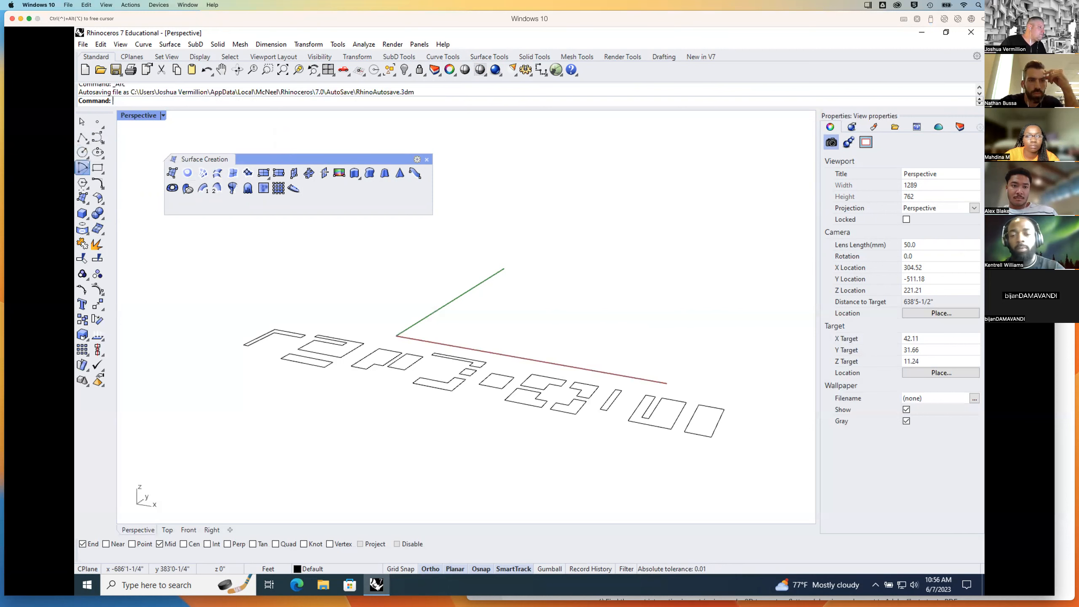
click(83, 198)
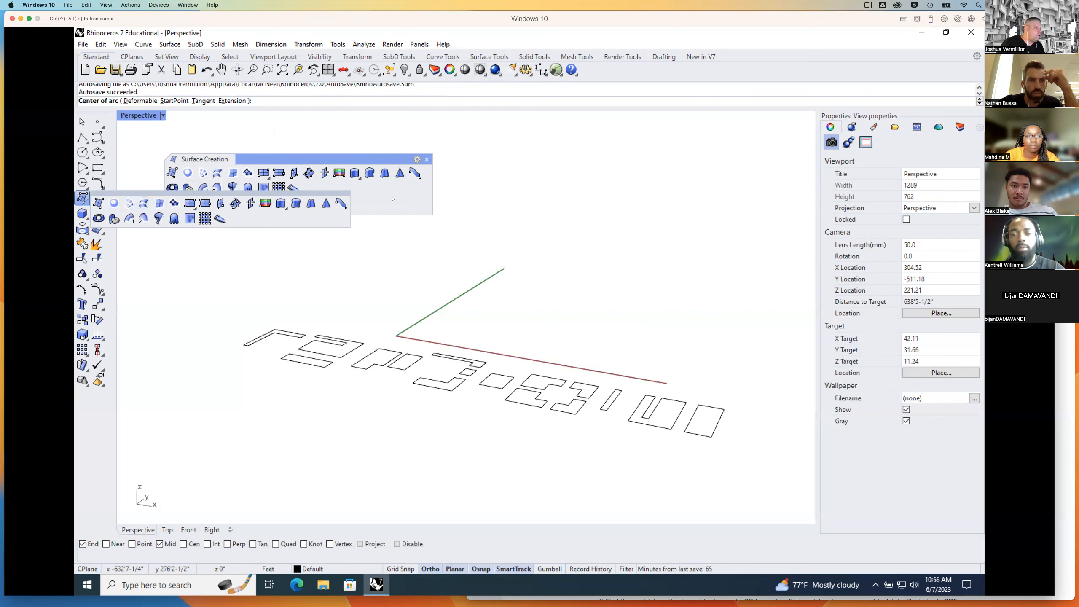
drag(217, 196, 302, 147)
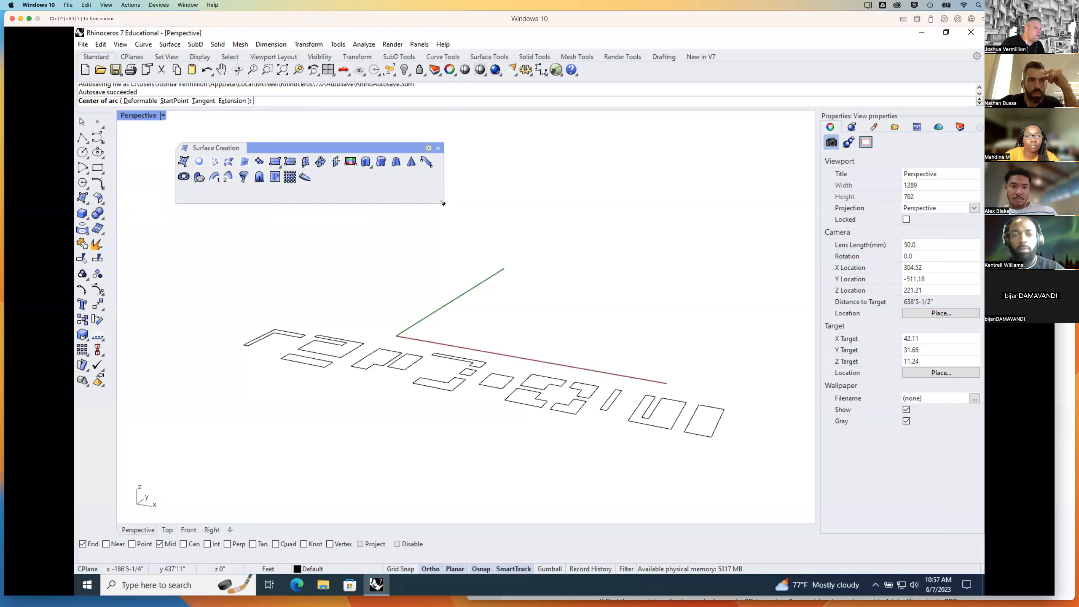
drag(442, 203, 436, 190)
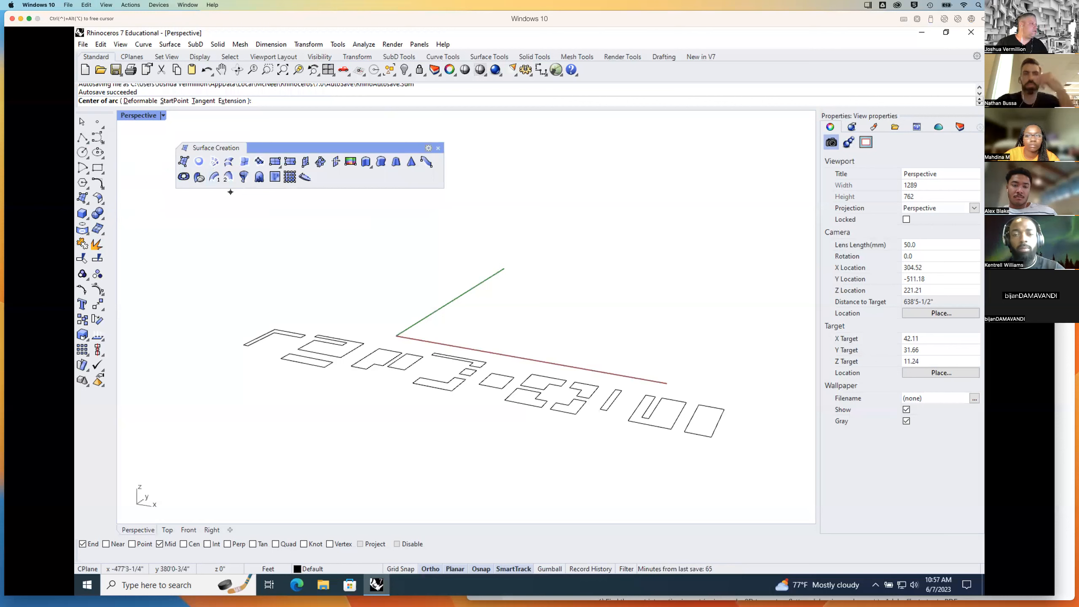
right_drag(345, 294, 373, 318)
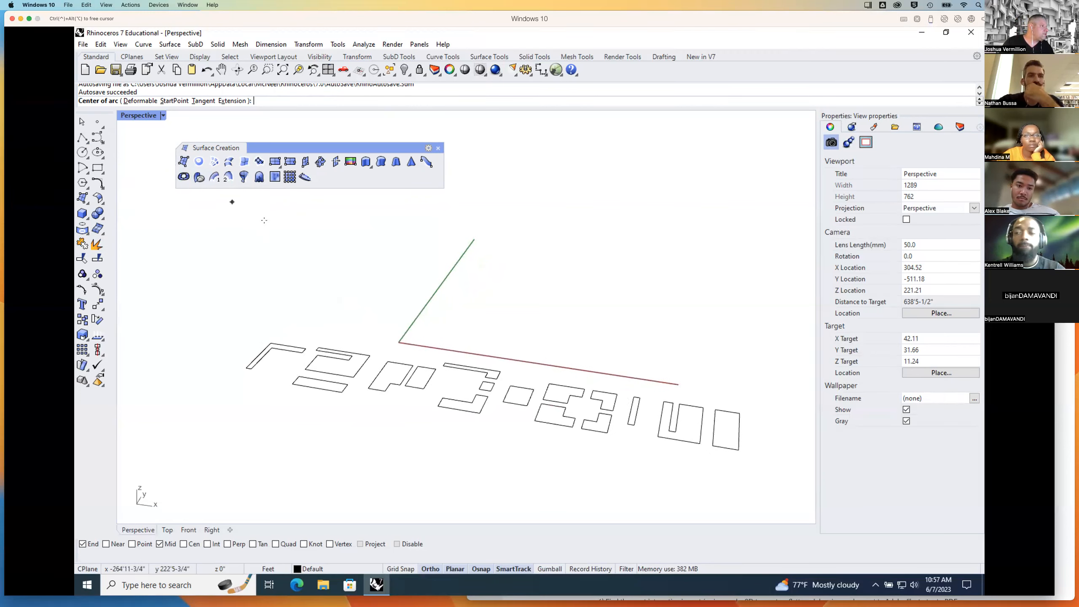
drag(275, 149, 390, 217)
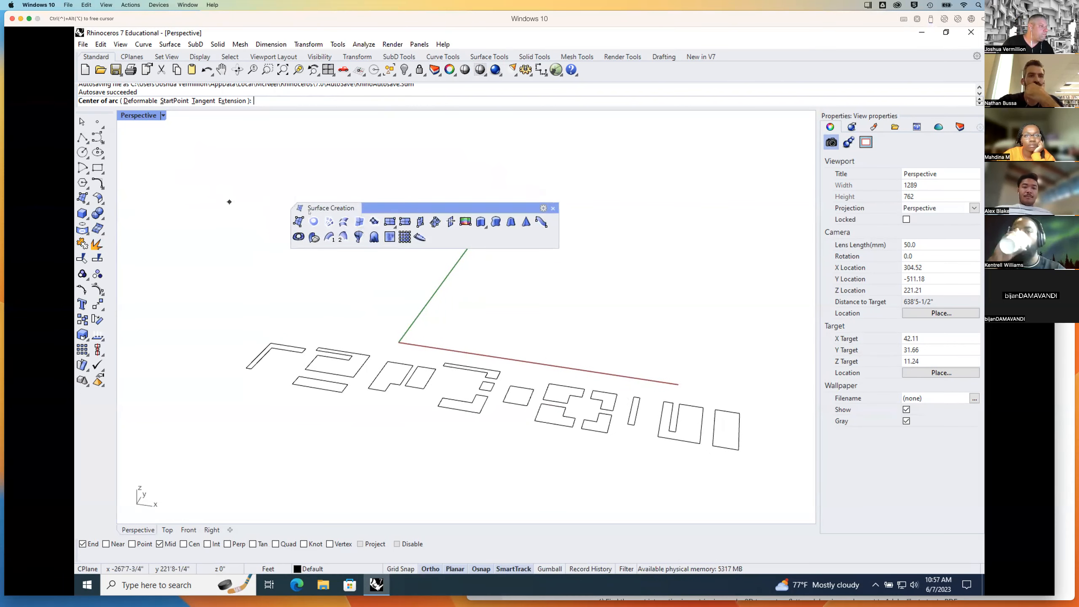
Step: Create a surface from four corner points in the empty area just above the red axis in the Perspective view
click(299, 221)
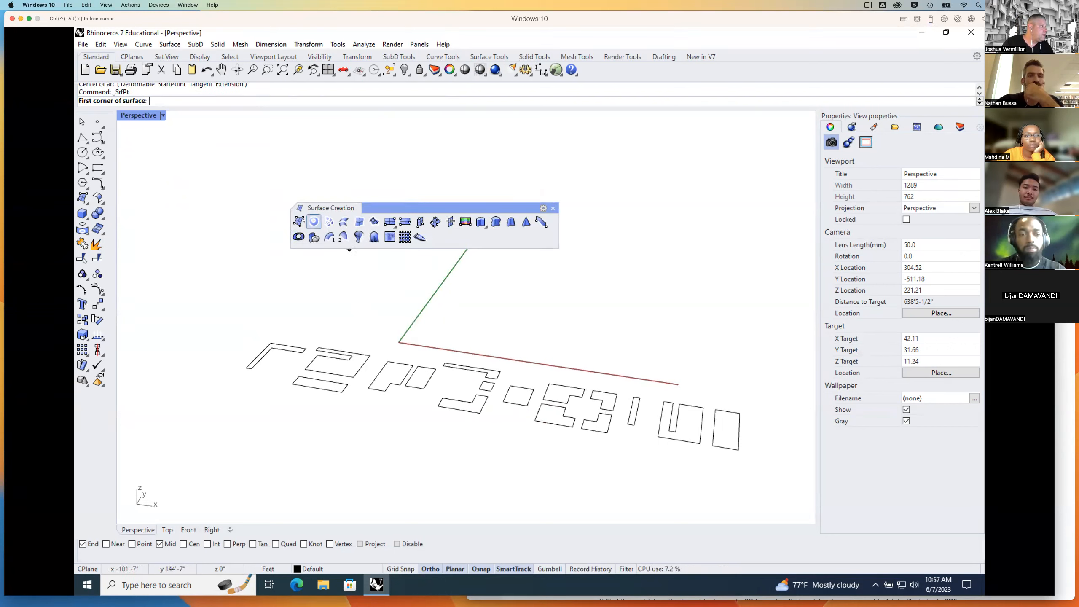
click(430, 330)
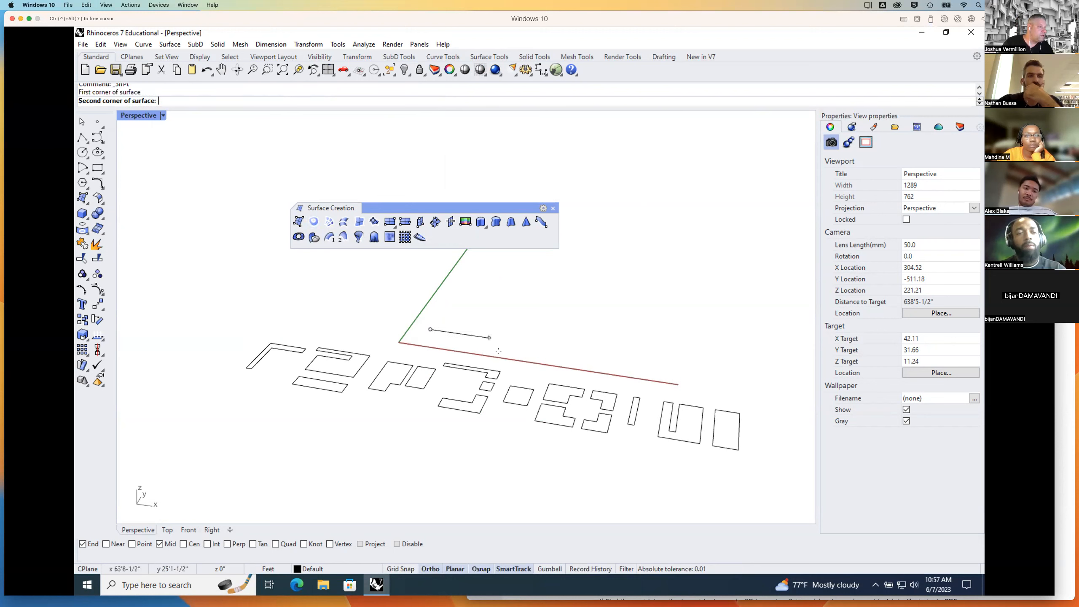
click(519, 341)
click(543, 291)
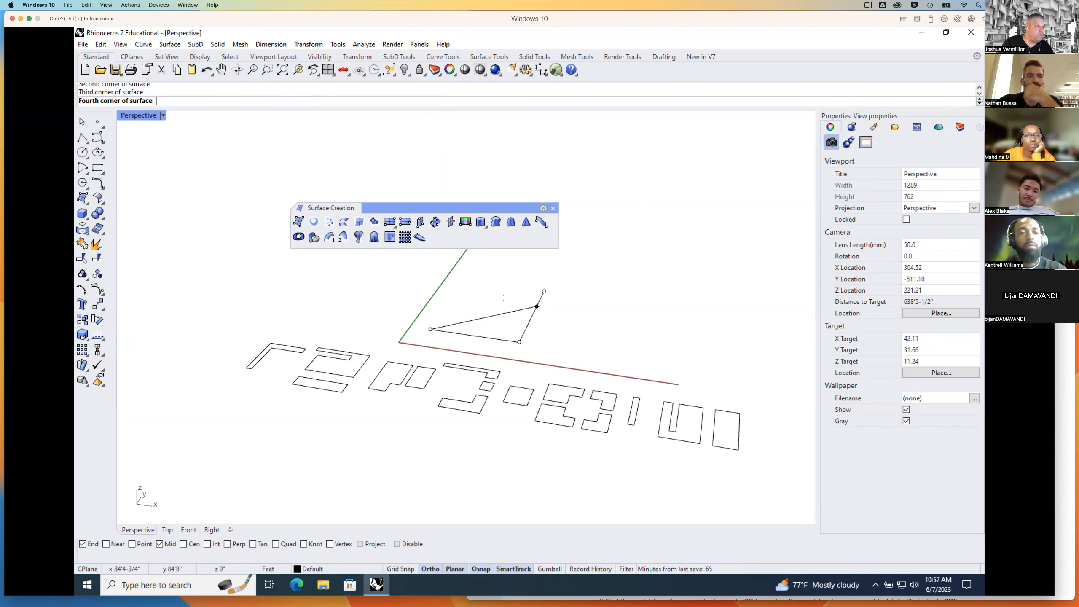
click(506, 299)
right_drag(507, 334, 517, 314)
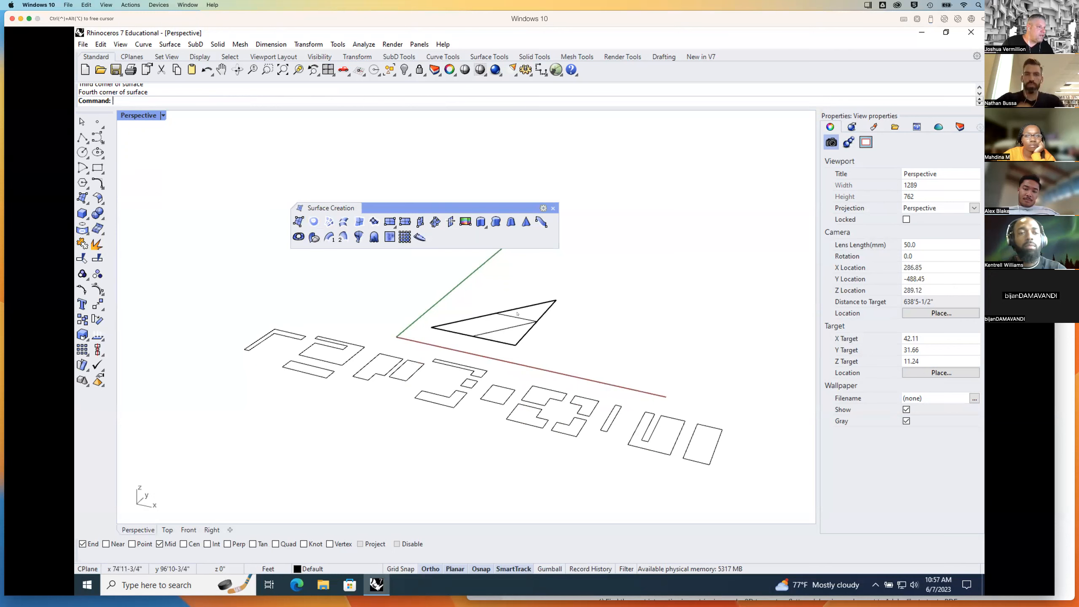
Step: Set the Perspective viewport's display mode to Shaded and view the new surface from another angle
click(163, 115)
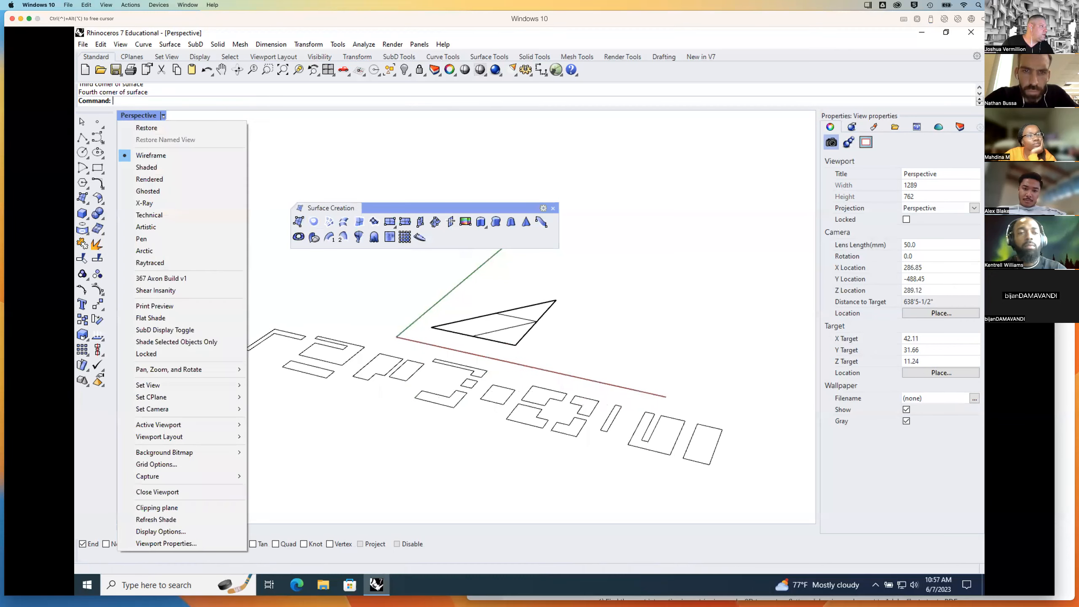
click(150, 116)
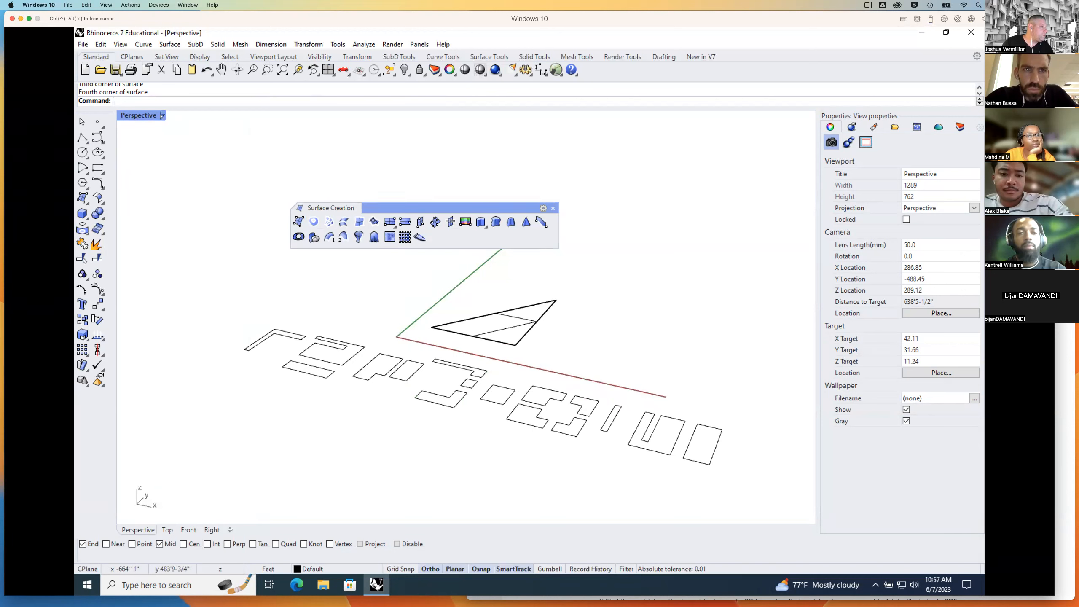
click(162, 115)
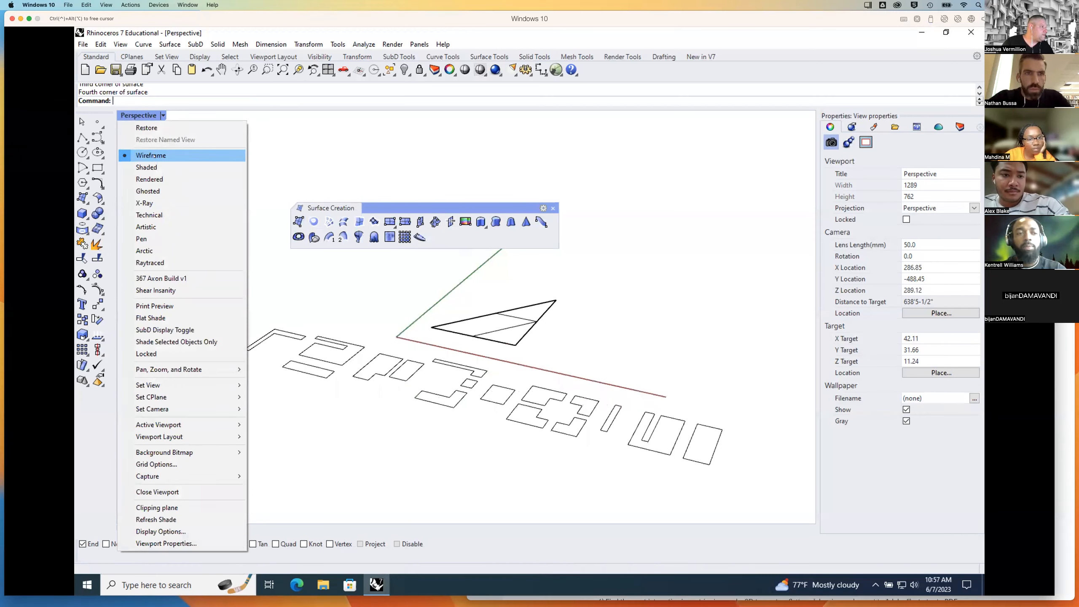
click(147, 167)
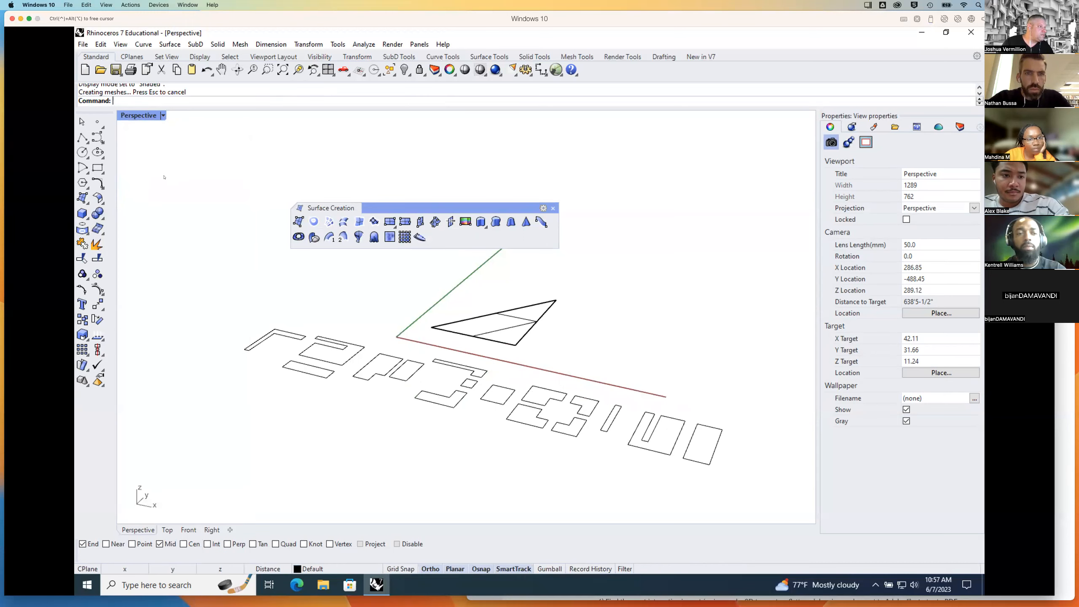
right_drag(442, 286, 525, 346)
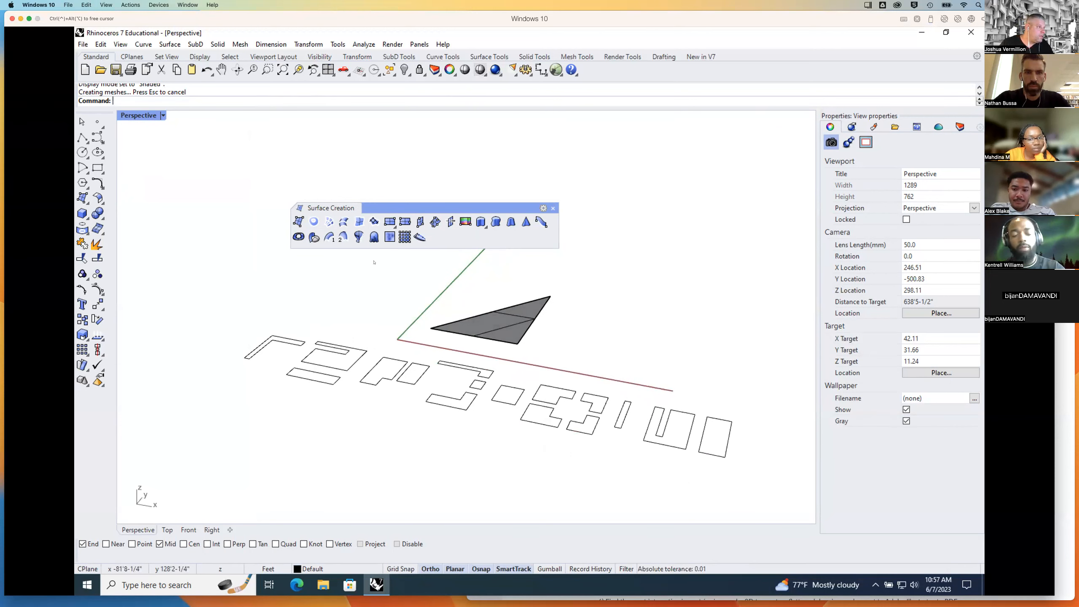
Step: Create a second surface from four corner points beside the first one
click(298, 221)
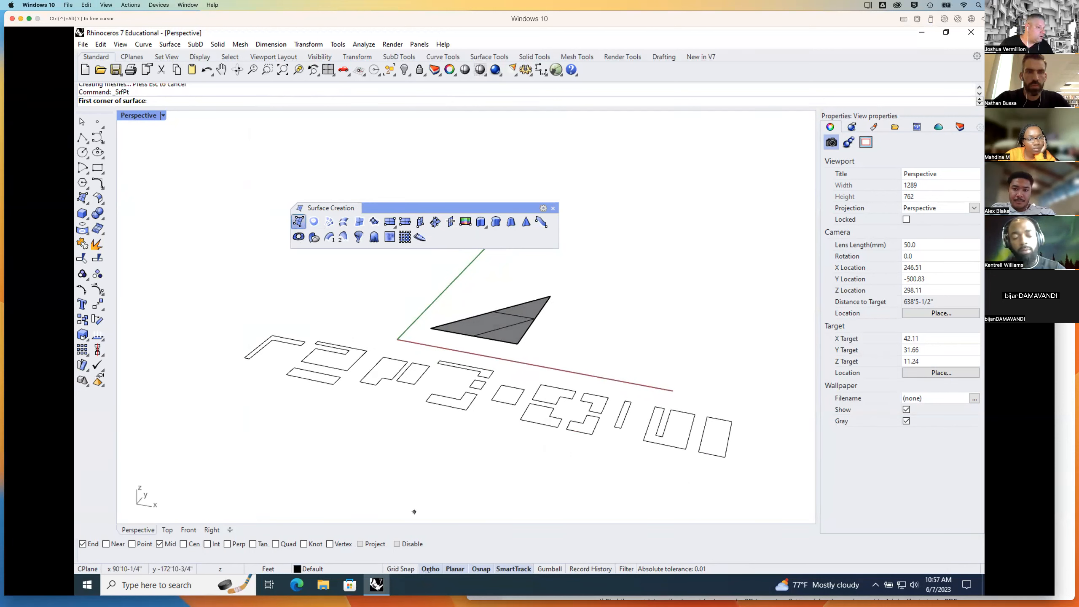
click(549, 341)
click(597, 362)
click(619, 316)
click(556, 261)
right_click(596, 319)
right_drag(588, 309, 631, 344)
Step: Delete both four-corner practice surfaces
key(Escape)
drag(619, 306, 527, 328)
key(Delete)
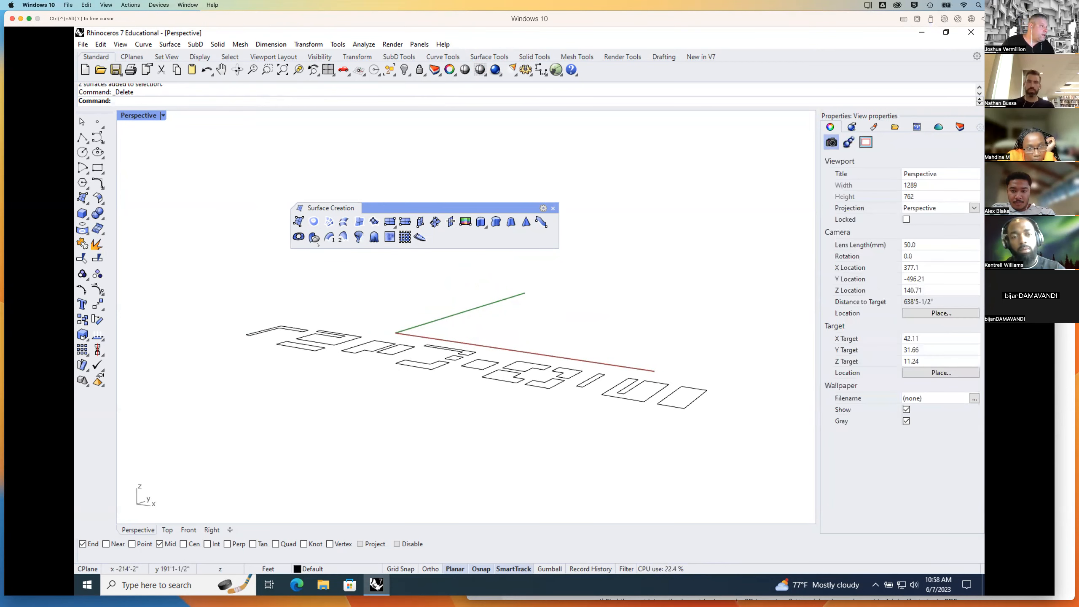
Step: Create a planar surface from the closed notched outline in the second group of pieces
right_drag(387, 279, 399, 310)
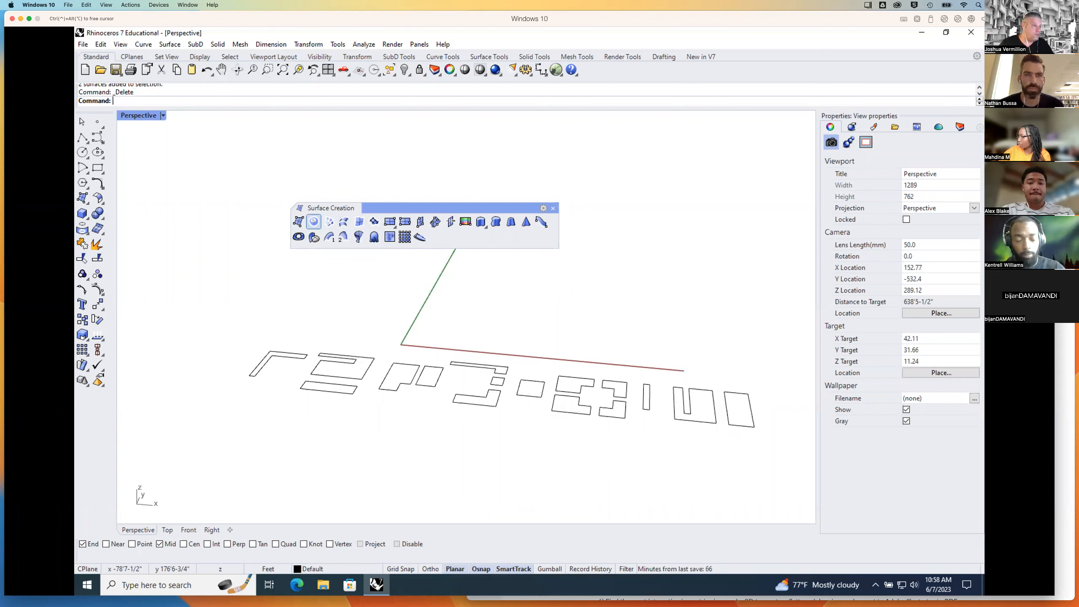
click(313, 222)
click(373, 359)
key(Return)
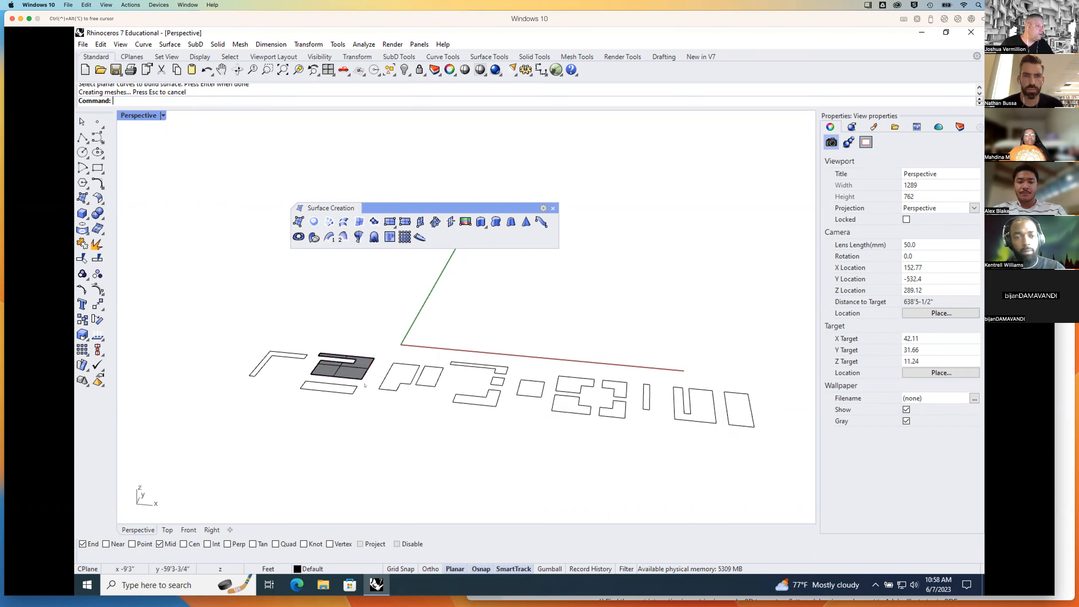
Step: Pick the planar surface instead of its overlapping boundary curve, then delete the surface while keeping the outline
scroll(330, 377, up, 5)
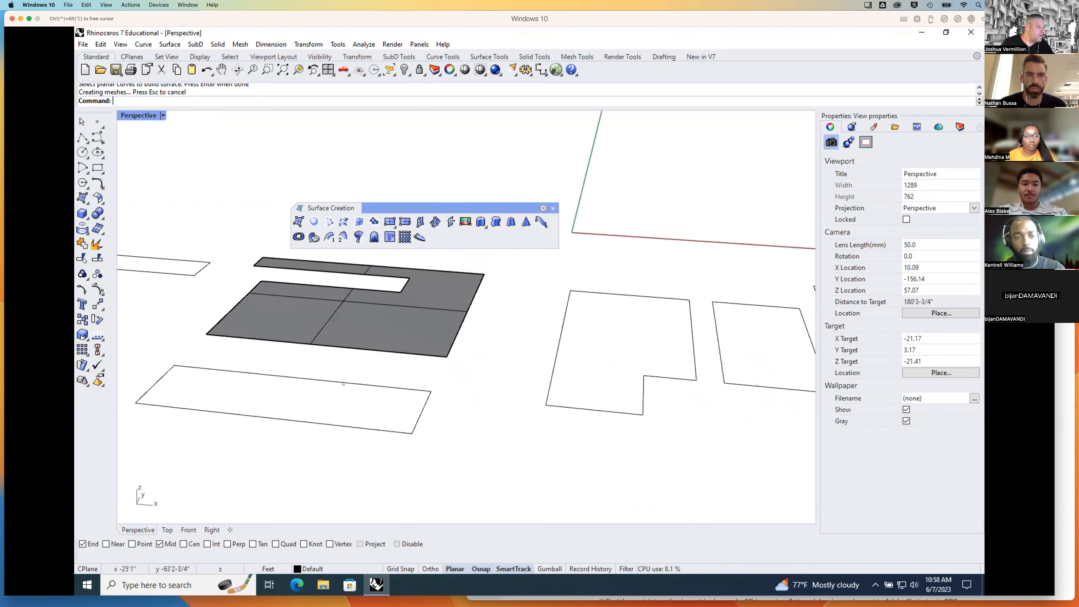
click(381, 357)
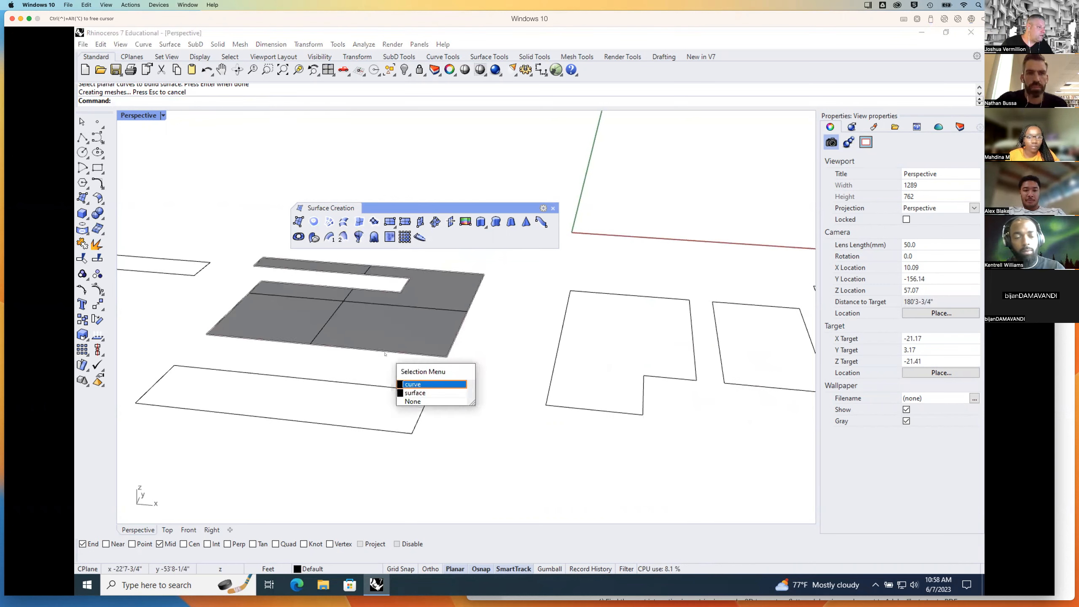
click(427, 393)
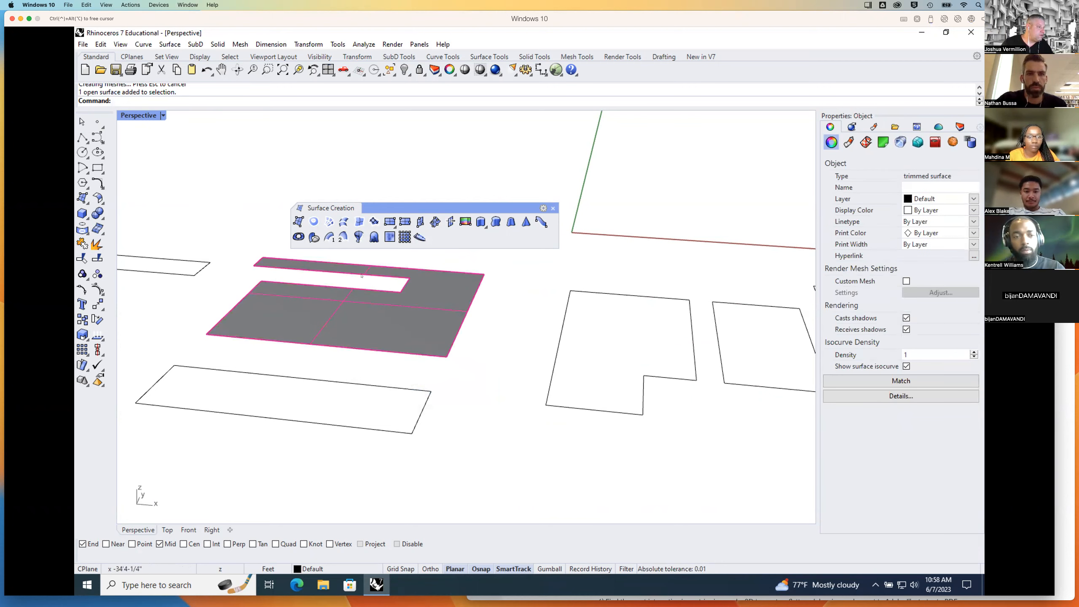
key(Escape)
scroll(473, 327, down, 6)
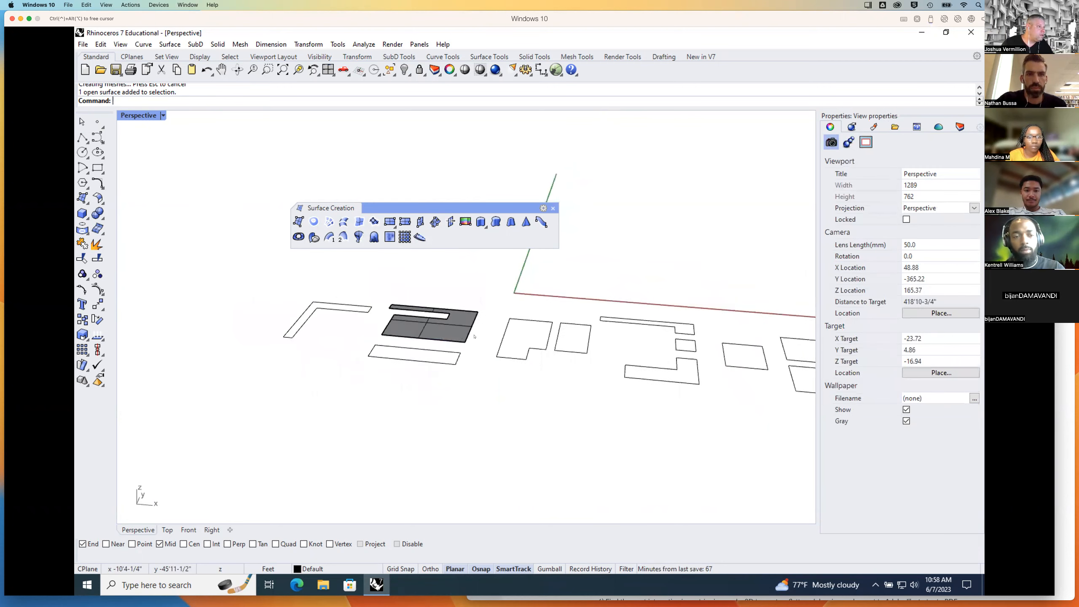
scroll(488, 308, up, 3)
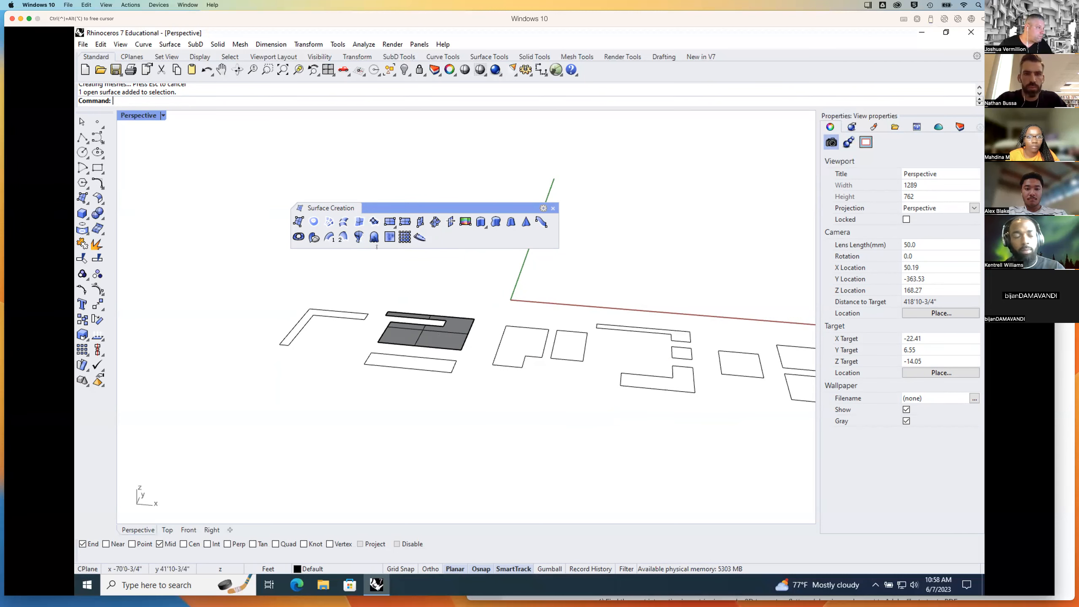
click(453, 336)
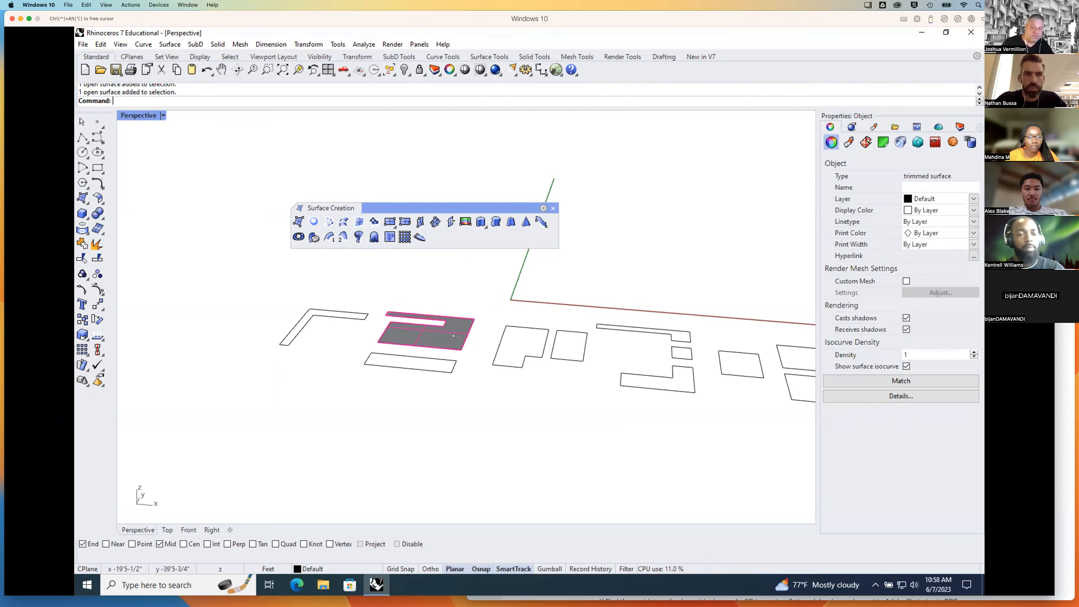
key(Delete)
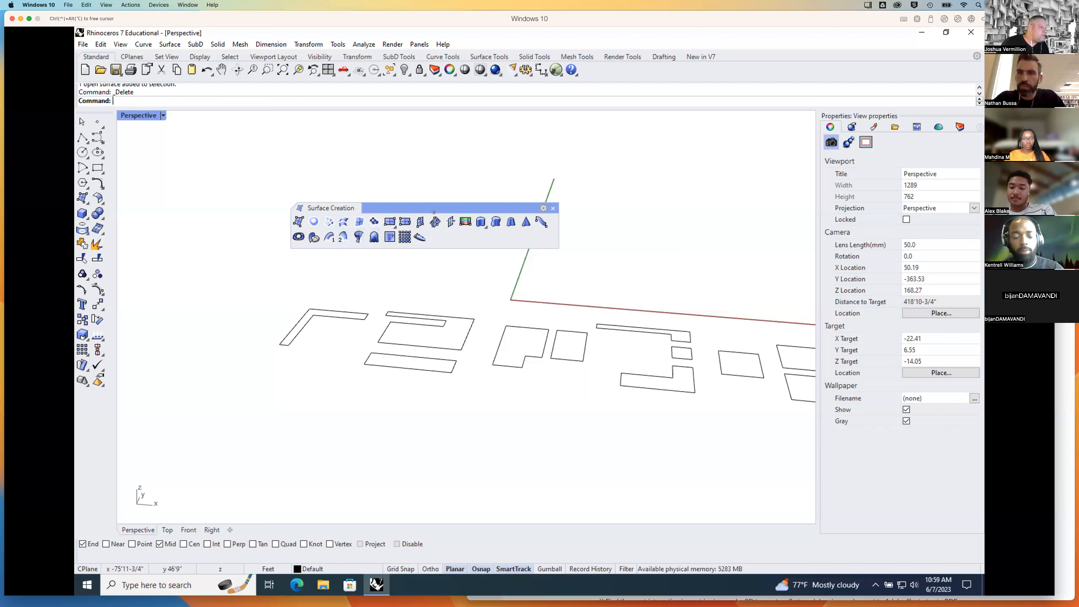
Step: Start a straight curve extrusion of the L-shaped outline, the notched outline and the long strip below it
click(481, 223)
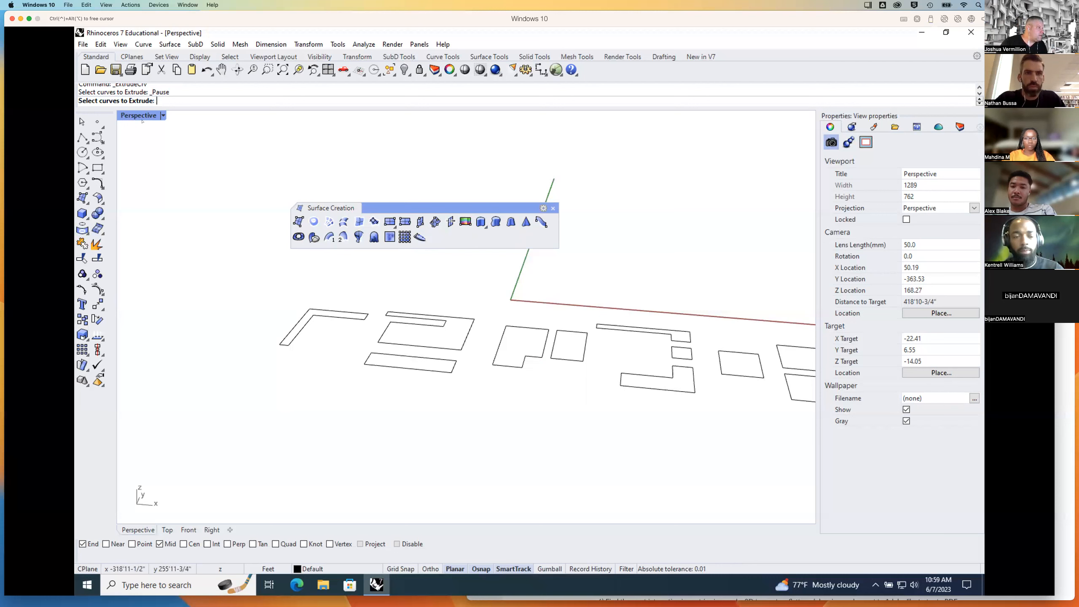
click(335, 313)
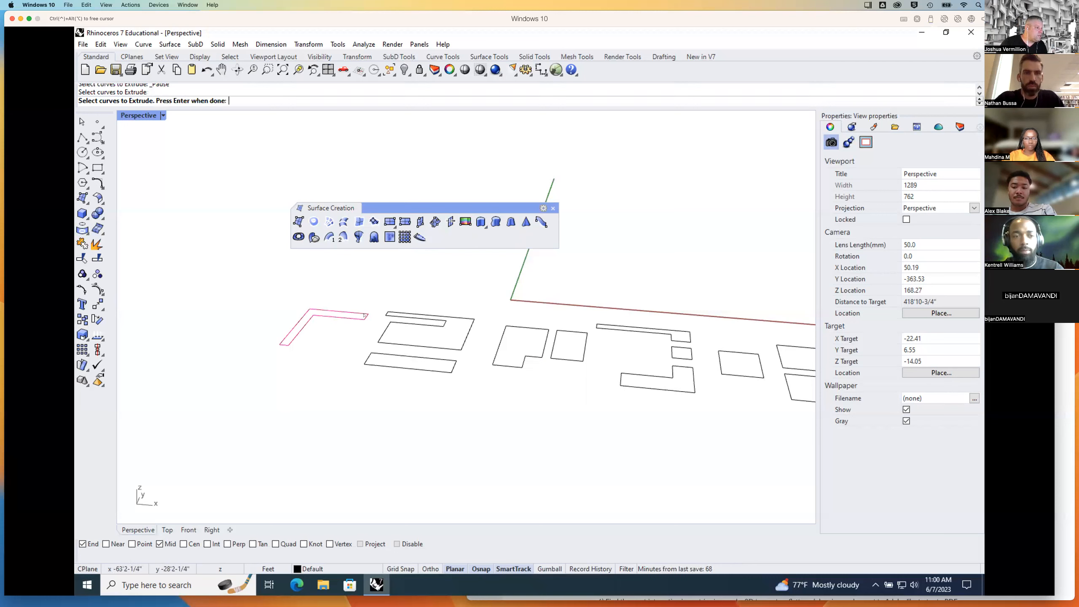
click(403, 324)
click(410, 357)
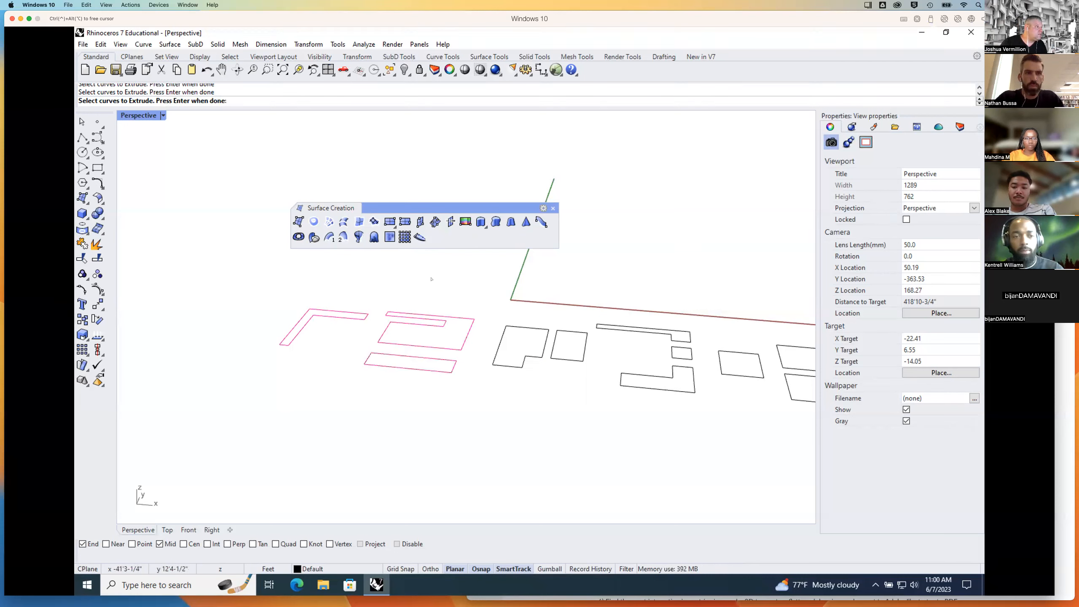
key(Return)
Step: Try the extrusion preview with Solid off and with BothSides on, and return the options to Solid=Yes and BothSides=No
click(290, 101)
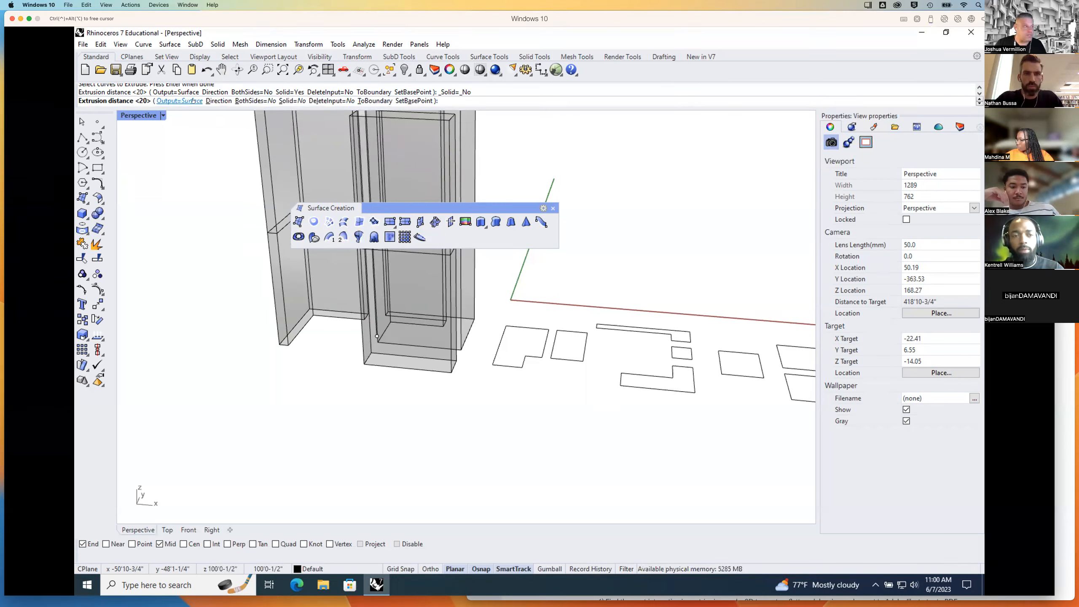
click(255, 101)
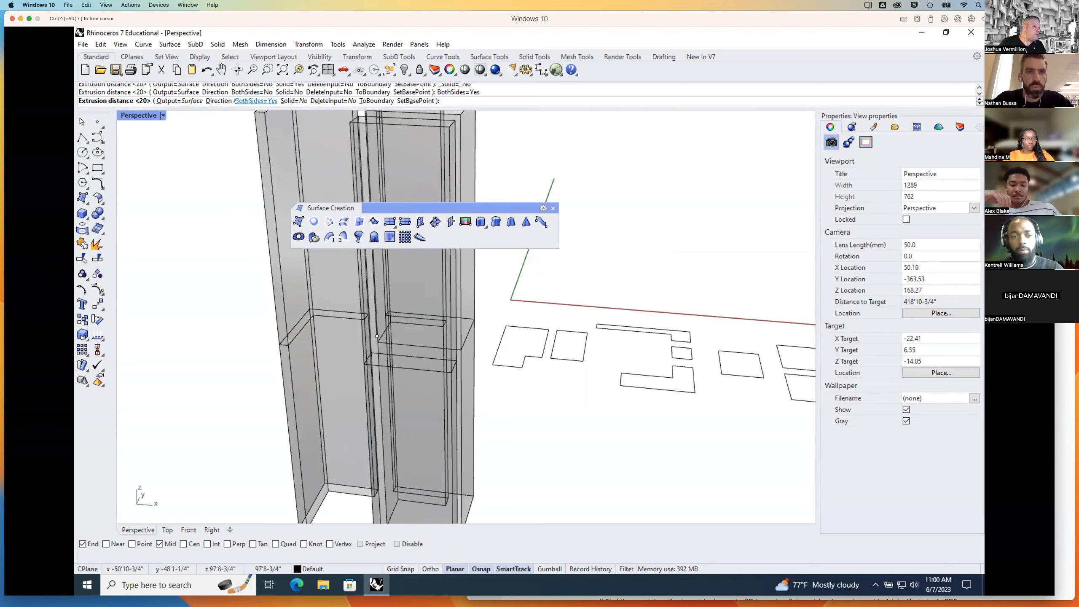
click(265, 100)
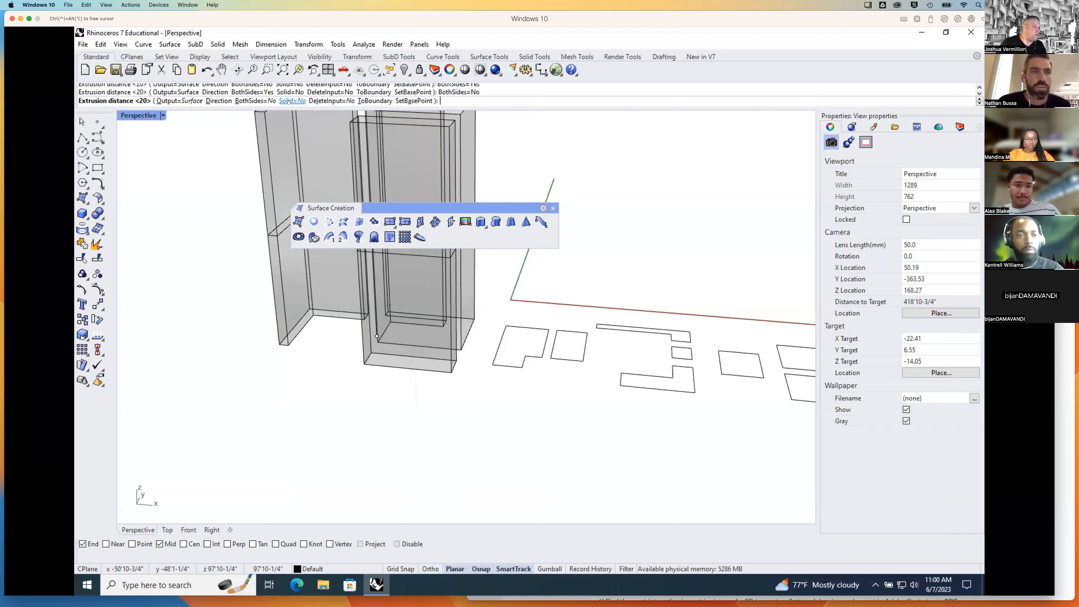
click(287, 101)
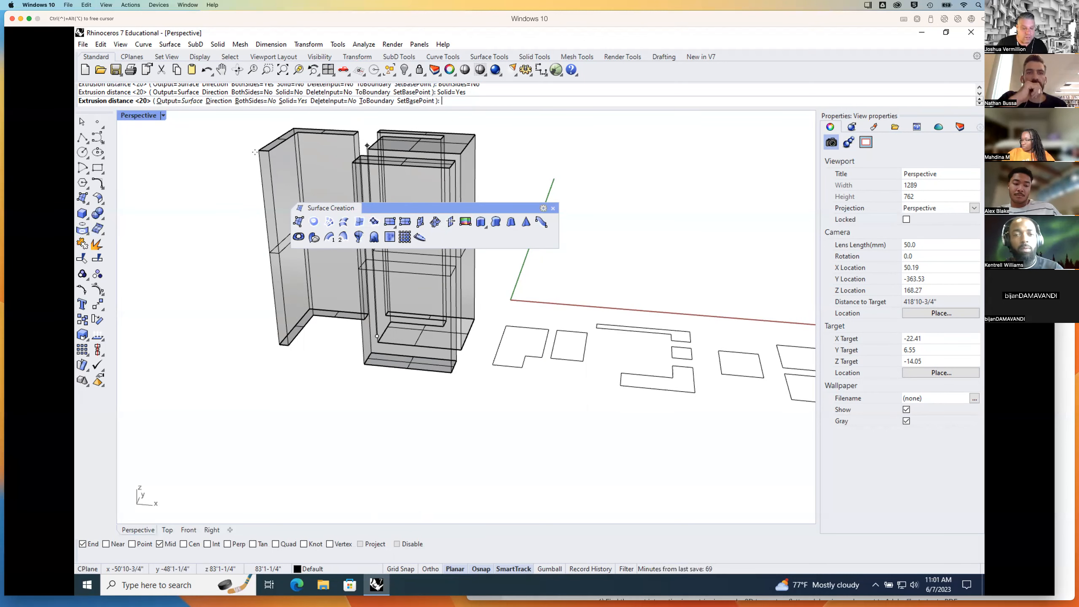
Step: Extrude the three selected outlines as solids with a distance of 1 foot and check the resulting thin pieces
text(1)
key(Return)
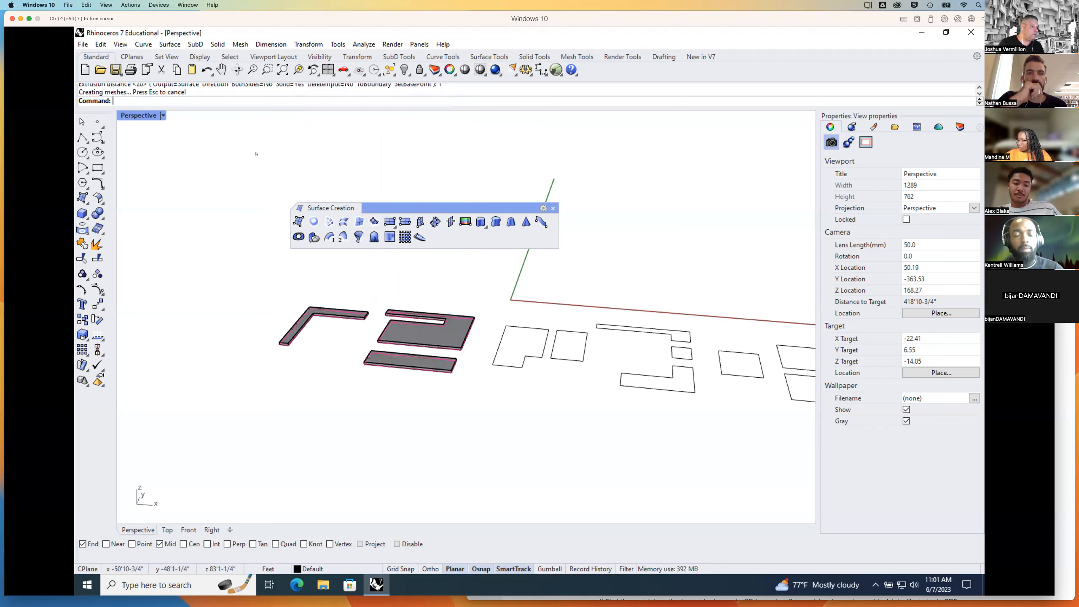
scroll(382, 364, down, 4)
scroll(382, 364, up, 5)
scroll(430, 366, down, 4)
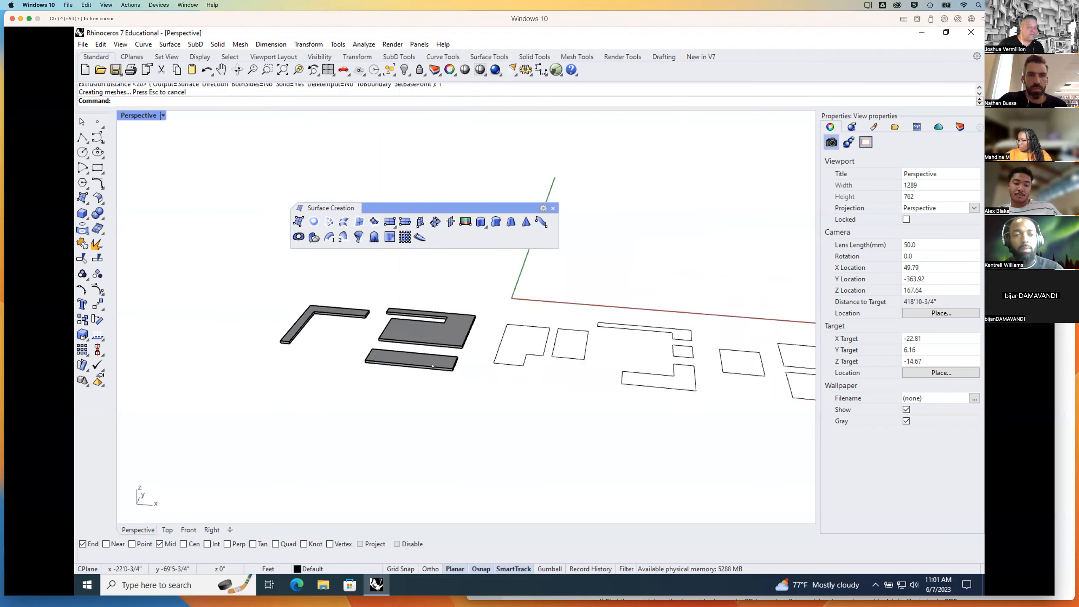
Step: Extrude all the remaining closed outlines as solids with ExtrudeCrv at a distance of 1 foot
text(Extru)
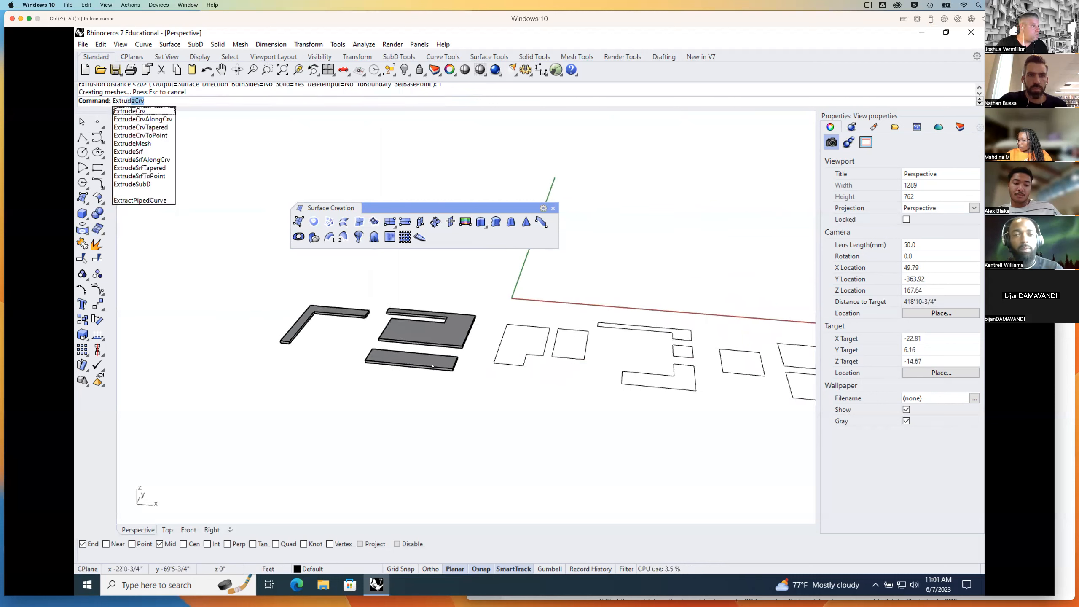
text(de)
click(133, 113)
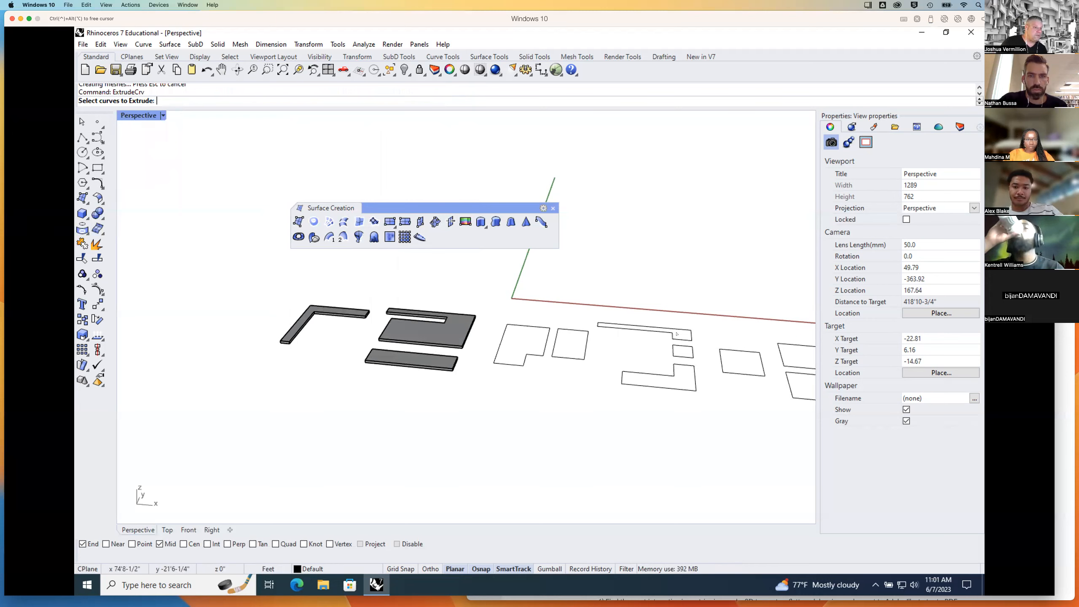
scroll(595, 316, down, 3)
scroll(624, 330, up, 3)
right_drag(682, 333, 797, 192)
drag(797, 192, 553, 307)
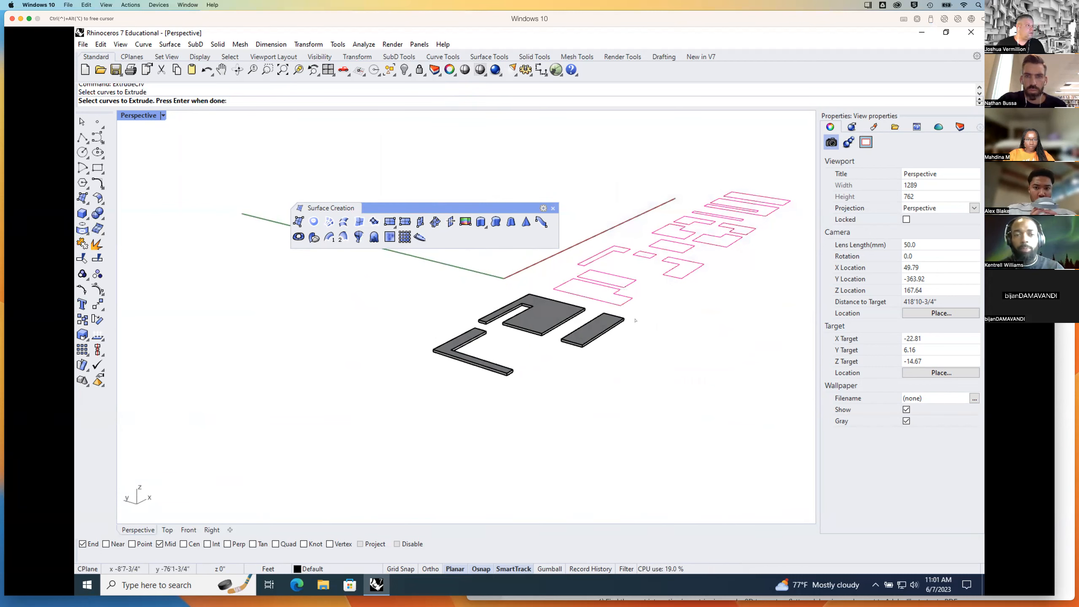
key(Return)
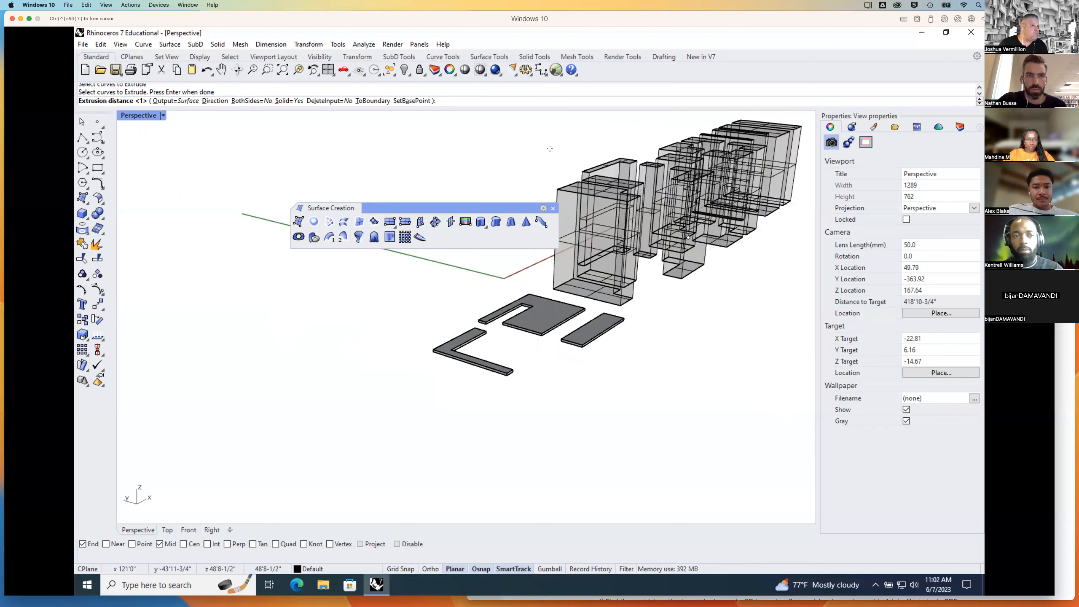
text(1)
key(Return)
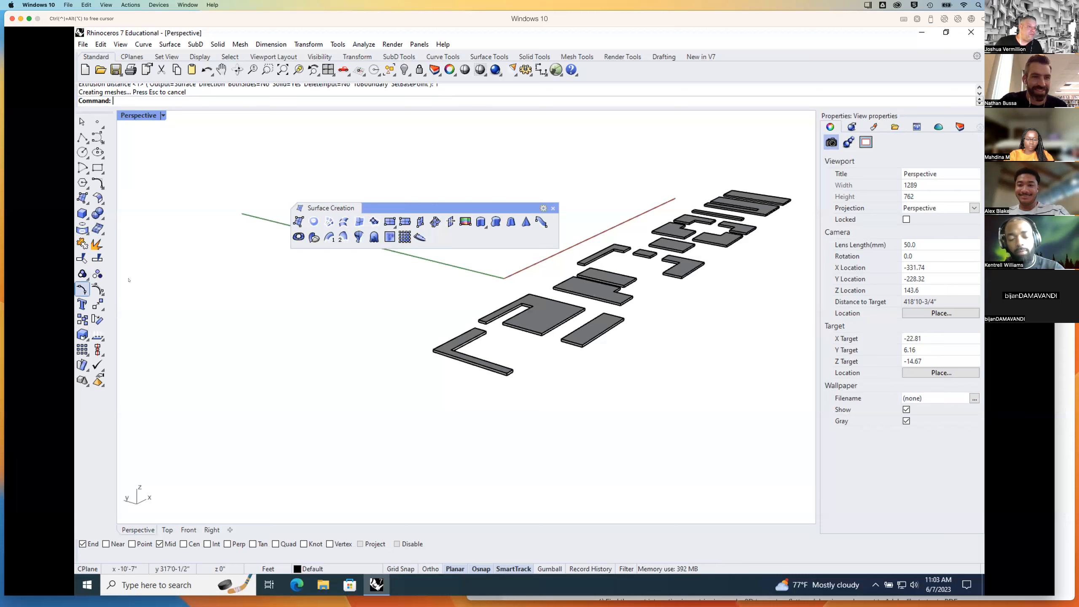
Step: Examine the L-shaped solid up close and check which overlapping objects can be picked at its lower edge, selecting none
scroll(486, 373, up, 6)
scroll(486, 373, up, 4)
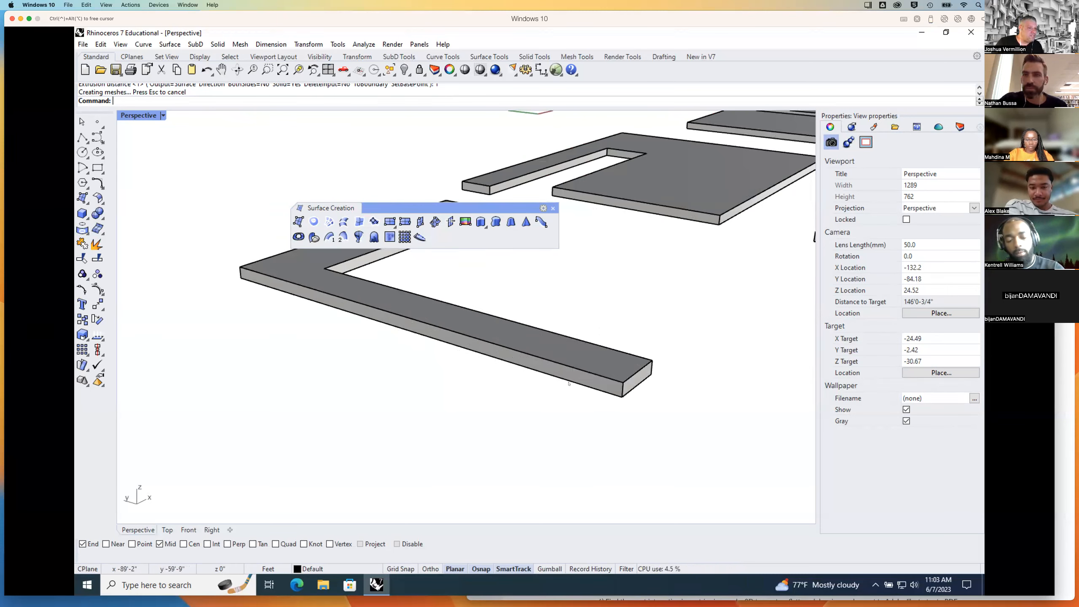
click(578, 386)
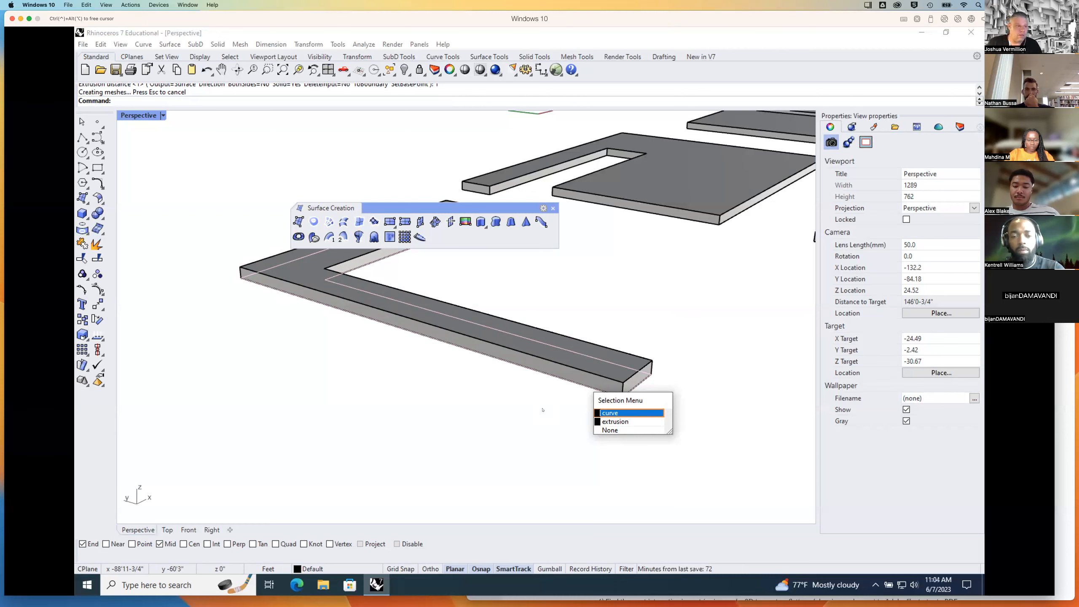
click(487, 426)
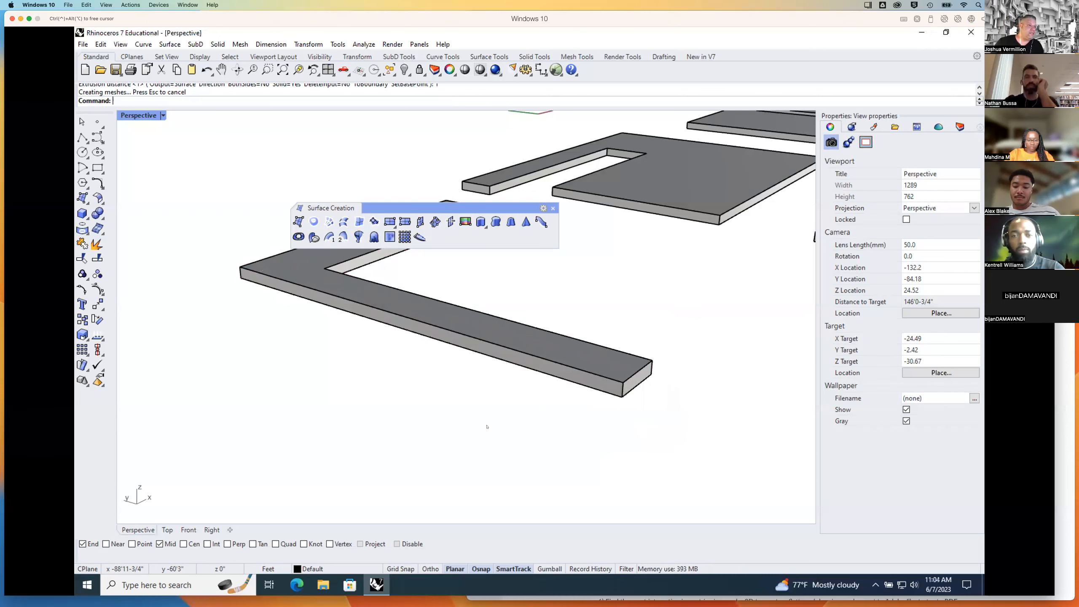
Step: Select all curves in the model with SelCrv, assign them to Layer 01 and clear the selection
scroll(521, 351, down, 6)
scroll(657, 308, up, 2)
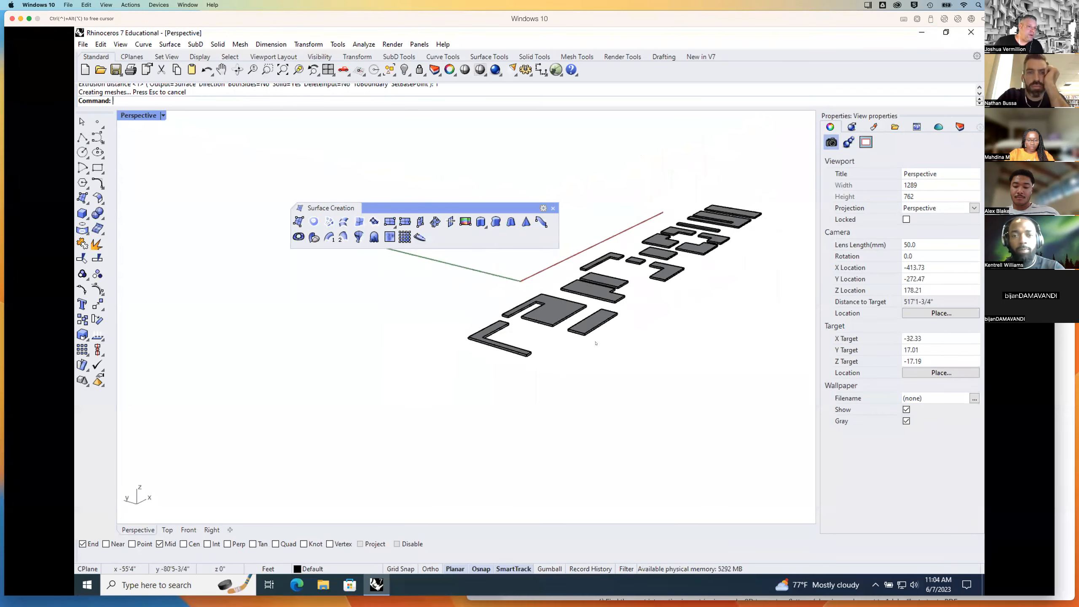
mouse_move(657, 308)
right_down()
mouse_move(641, 323)
mouse_move(655, 313)
mouse_move(632, 314)
mouse_move(642, 314)
right_up()
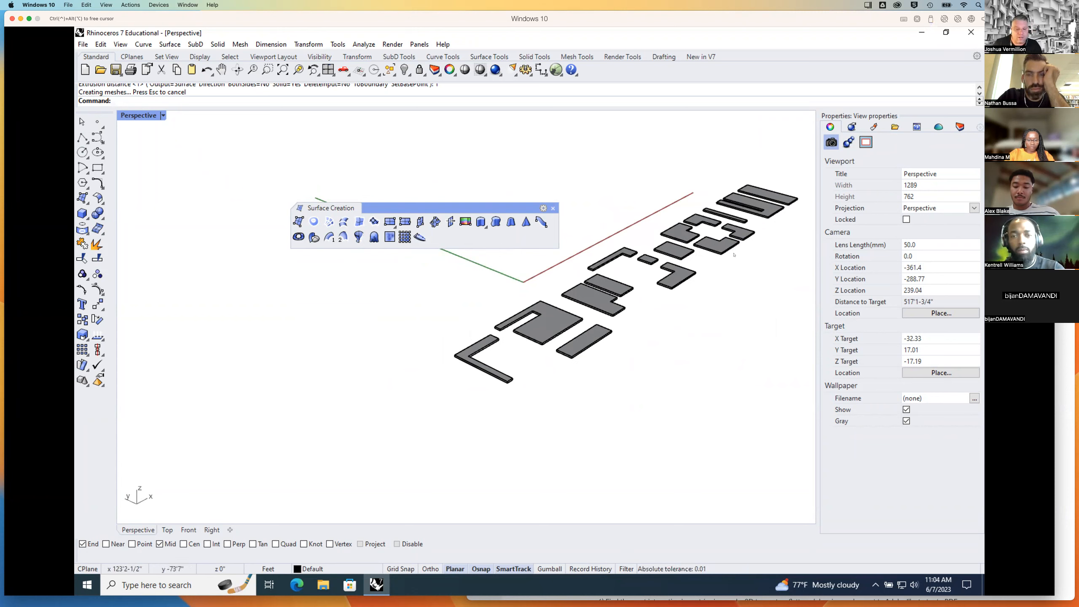
text(Se)
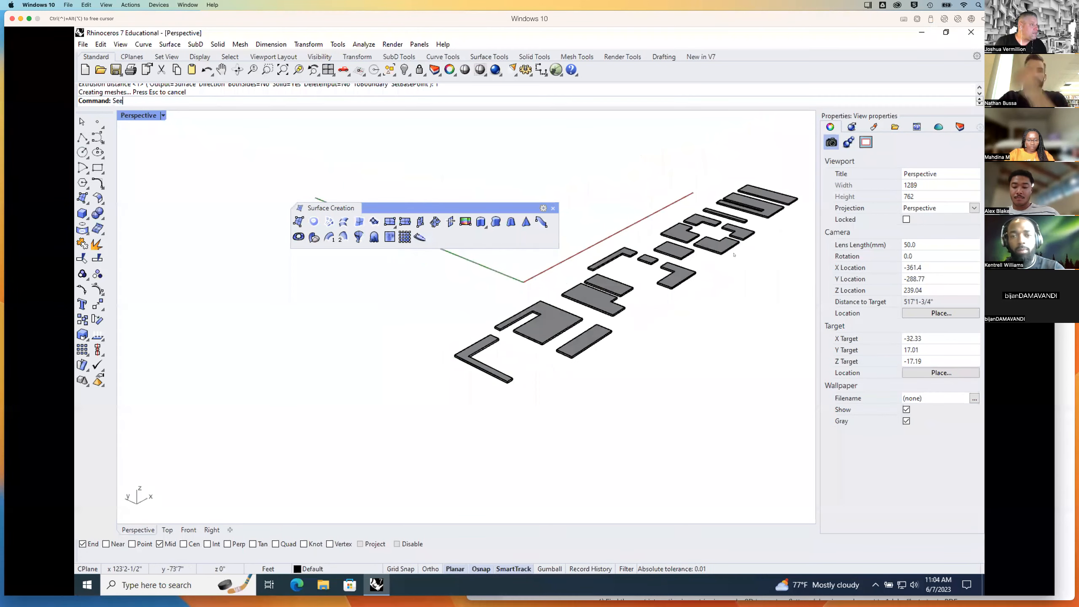
text(l)
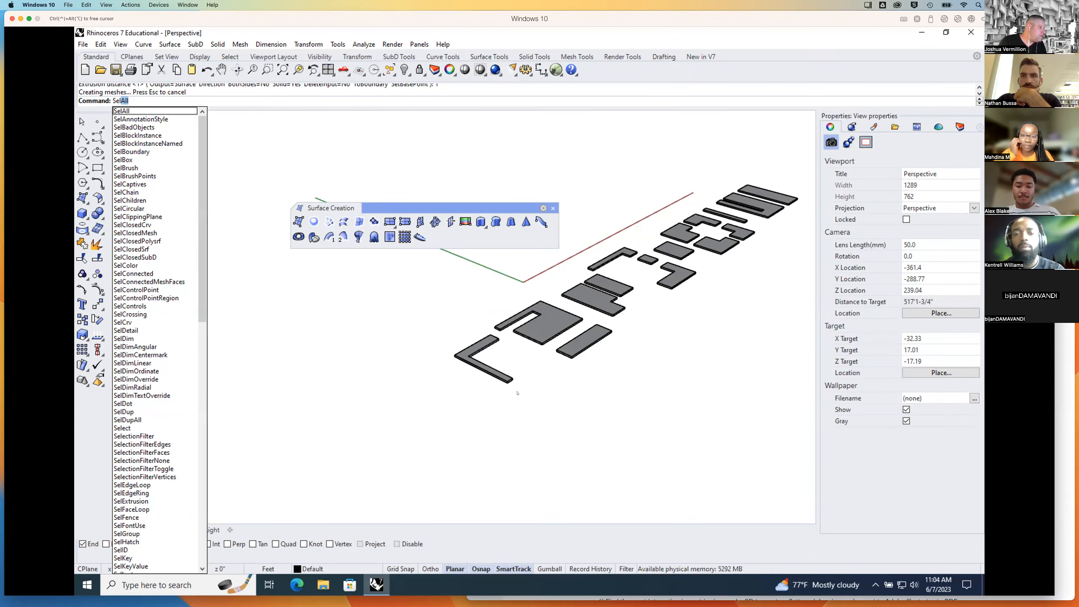
click(127, 323)
key(Return)
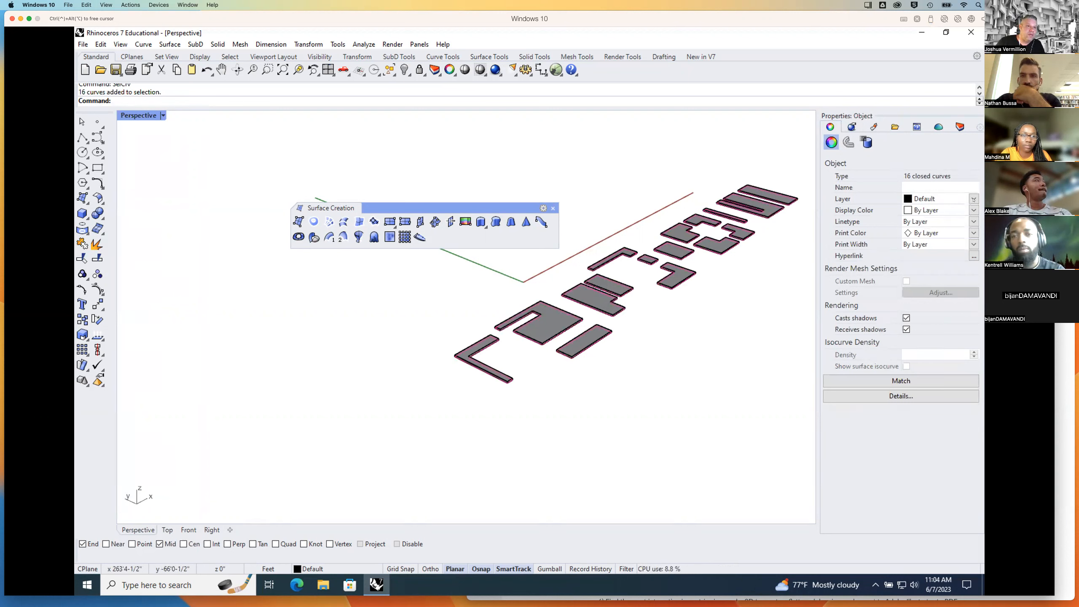
click(974, 199)
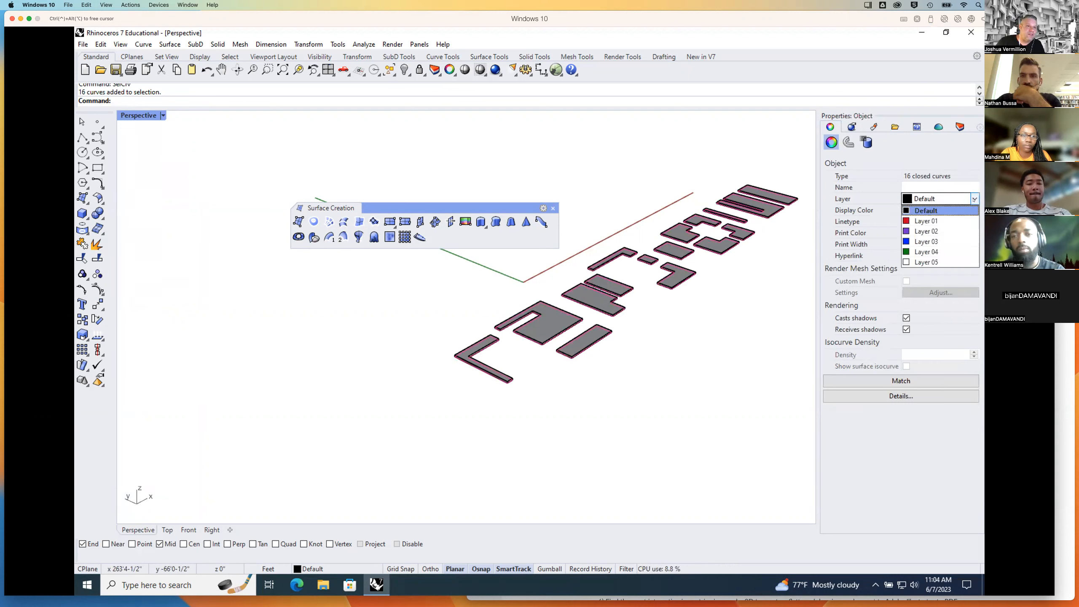
click(937, 221)
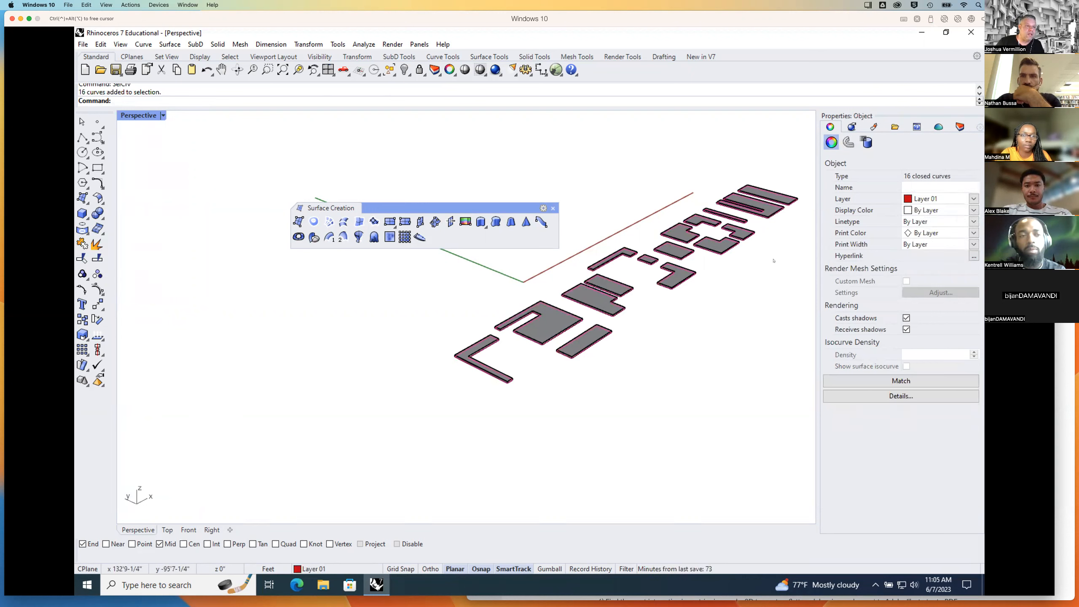
key(Escape)
Step: Show the layer list in a wider panel and turn off Layer 01 to hide the outline curves
click(961, 127)
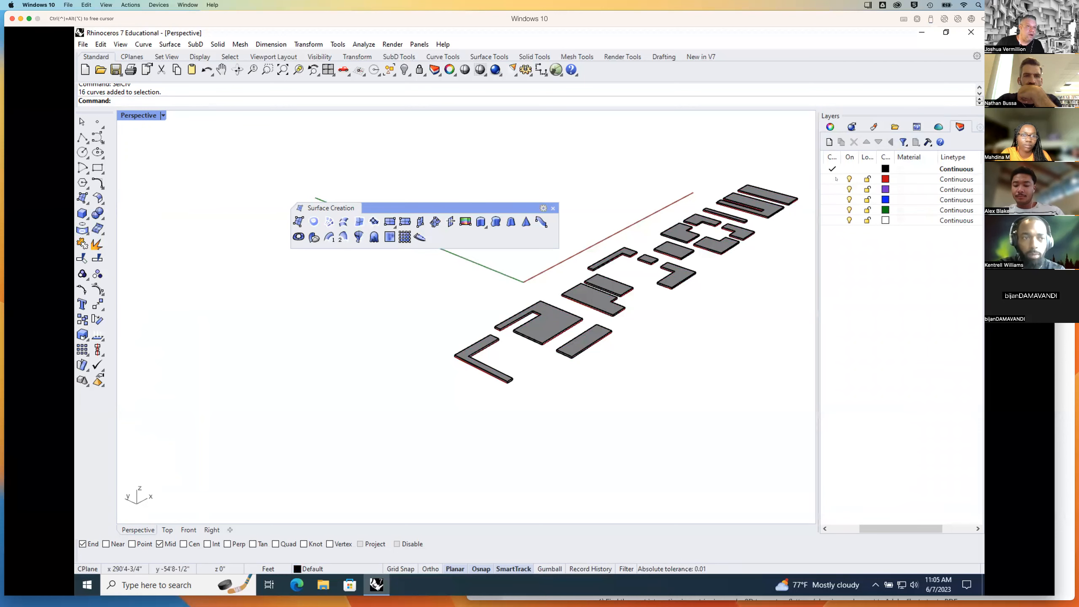
drag(823, 181, 767, 200)
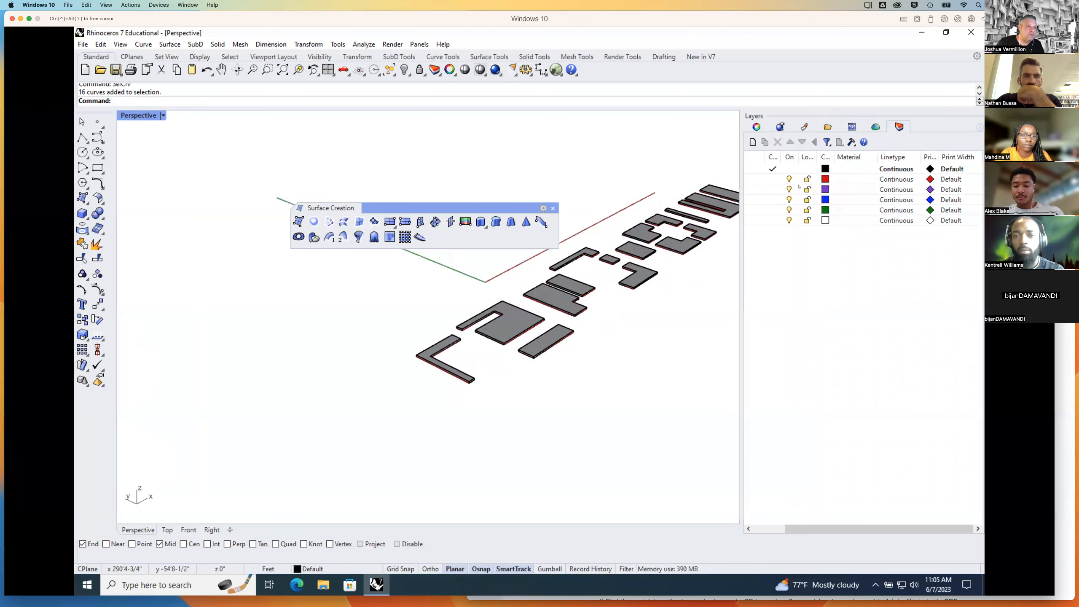
drag(771, 157, 813, 157)
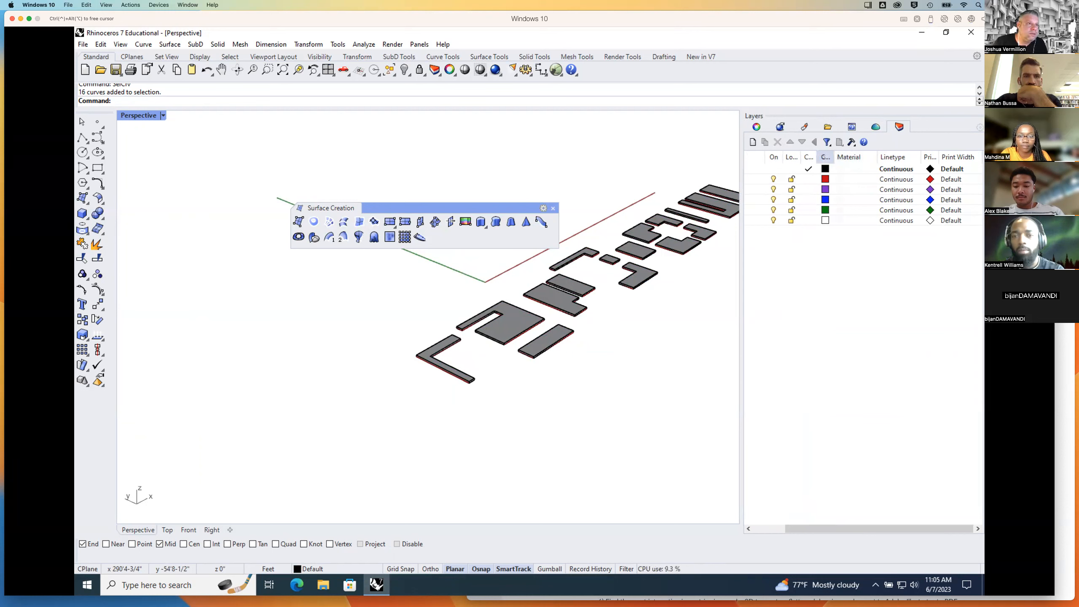
drag(809, 157, 762, 160)
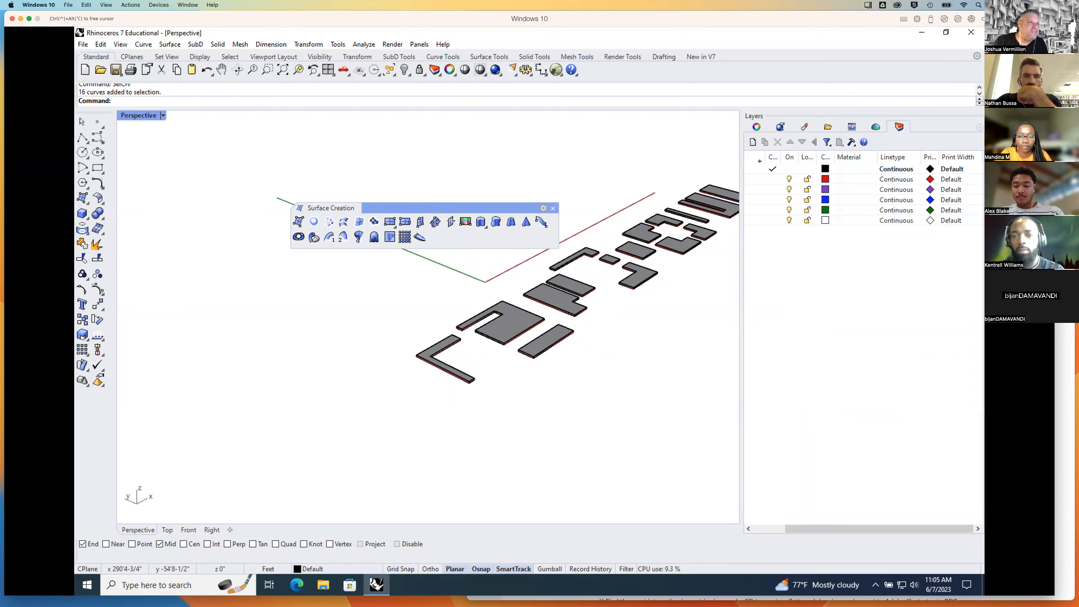
click(758, 161)
mouse_move(766, 156)
mouse_down()
mouse_move(839, 156)
mouse_move(788, 157)
mouse_up()
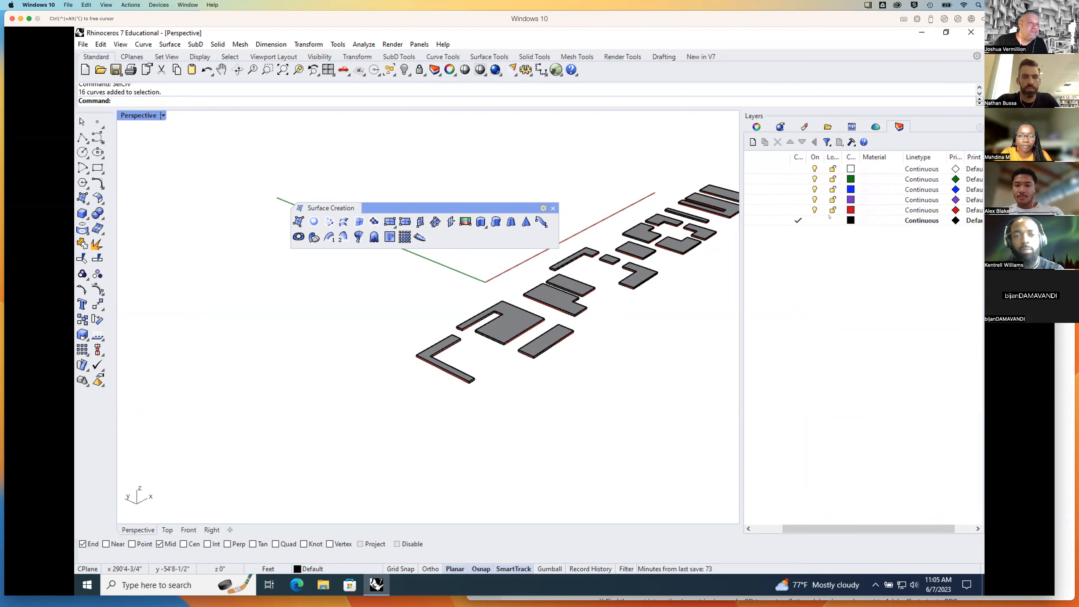
click(798, 157)
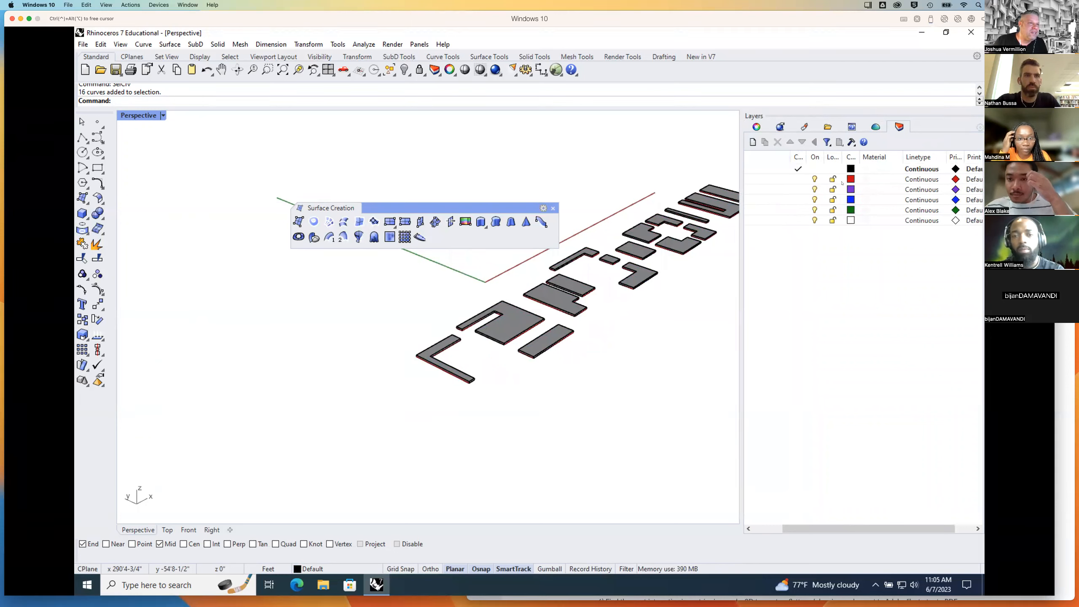
click(804, 179)
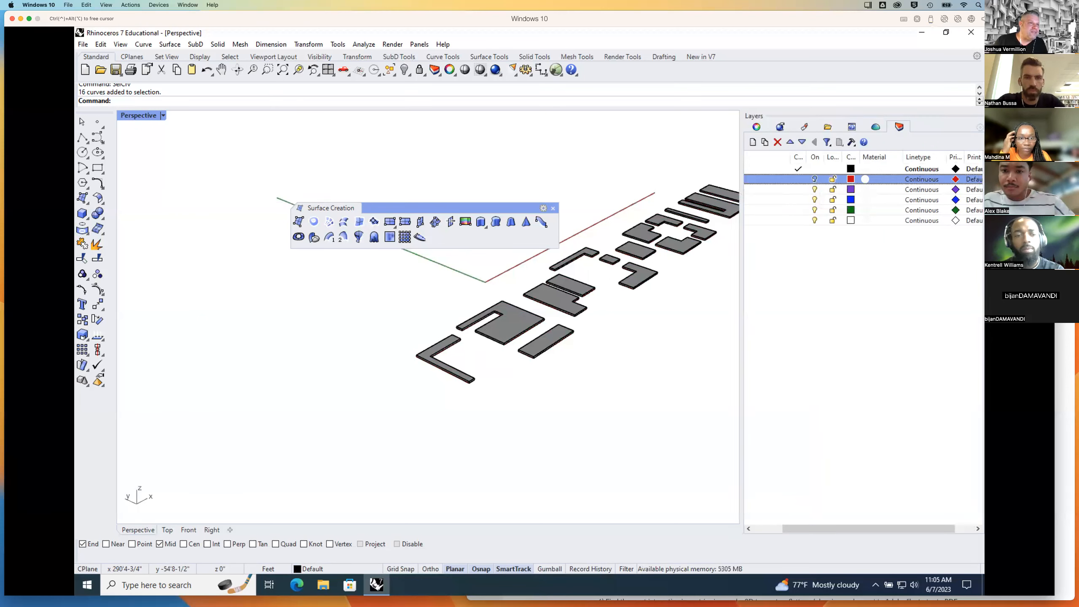
Step: Rename Layer 01 as Original Curves
click(760, 181)
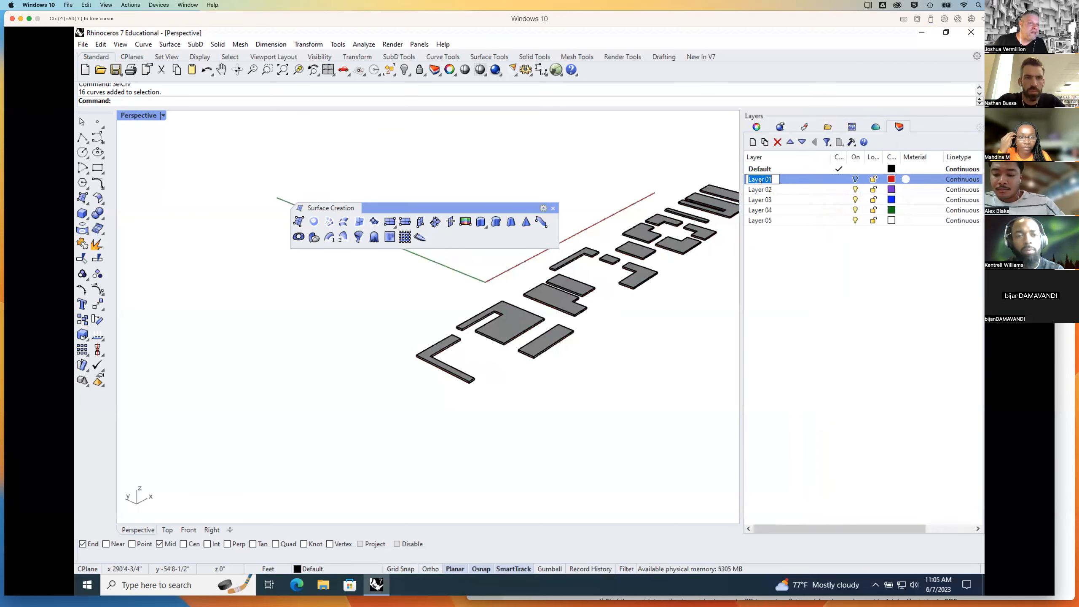
click(785, 241)
click(766, 179)
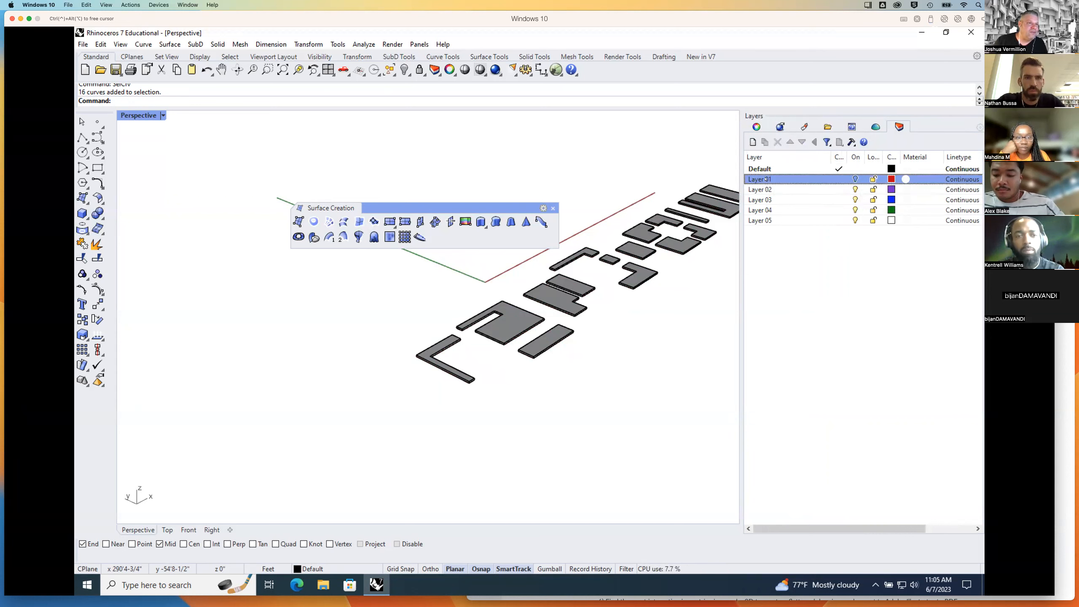
click(766, 179)
click(766, 179)
double_click(765, 179)
click(766, 179)
drag(774, 179, 736, 182)
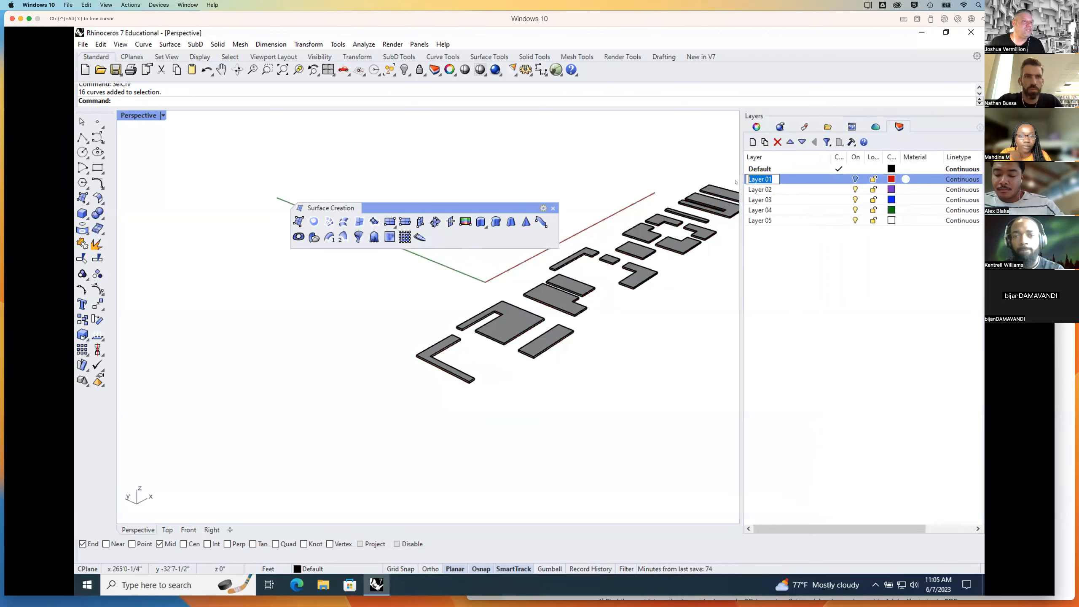
text(O)
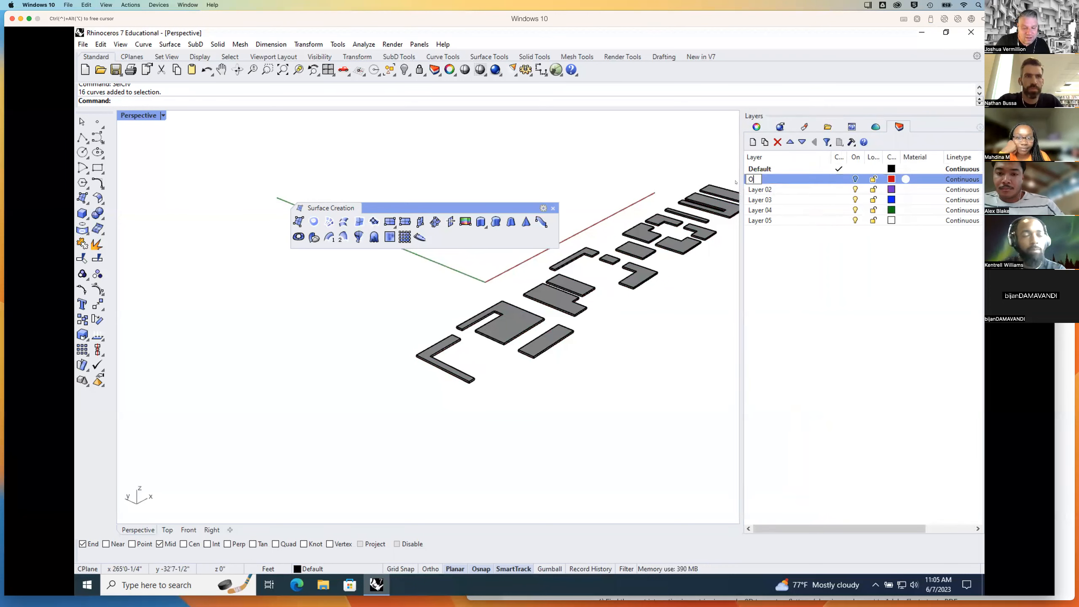
text(riginal Curves)
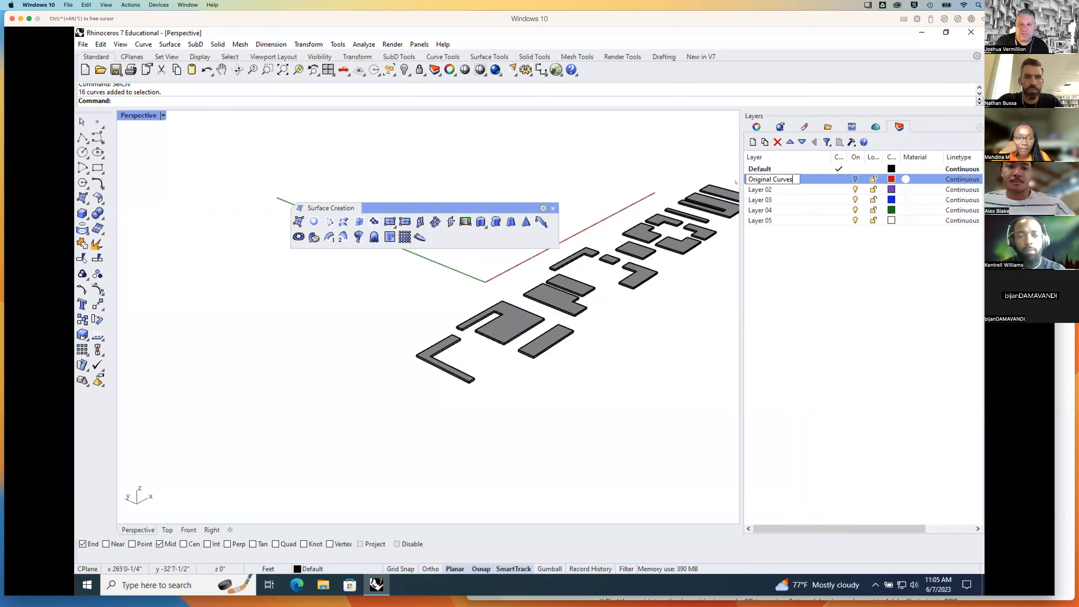
key(Return)
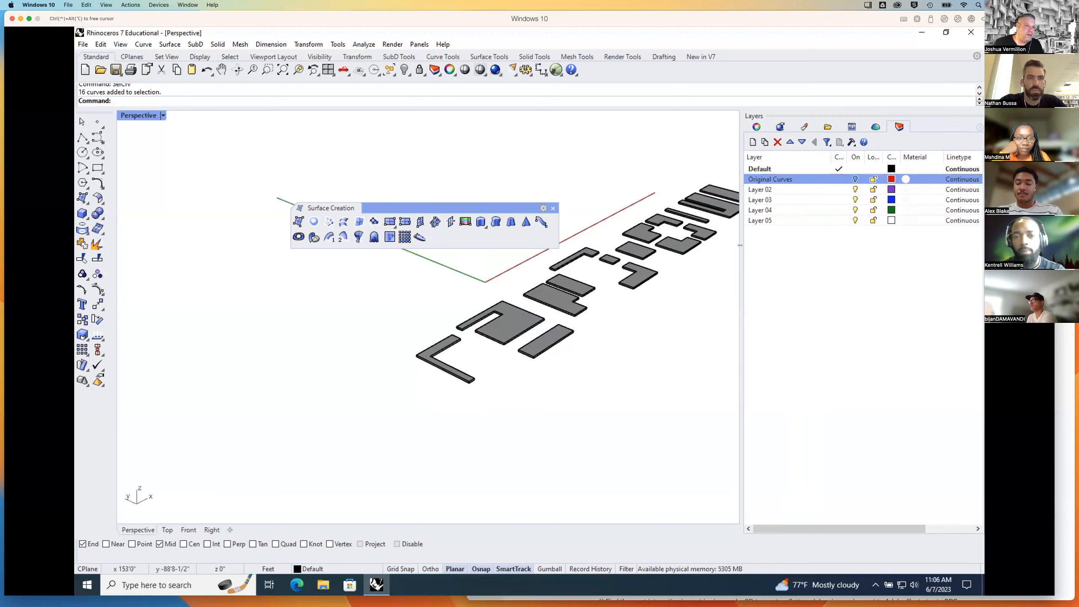
Step: Rename Layer 02 as 60 Volume and make it the current layer
drag(772, 244, 797, 251)
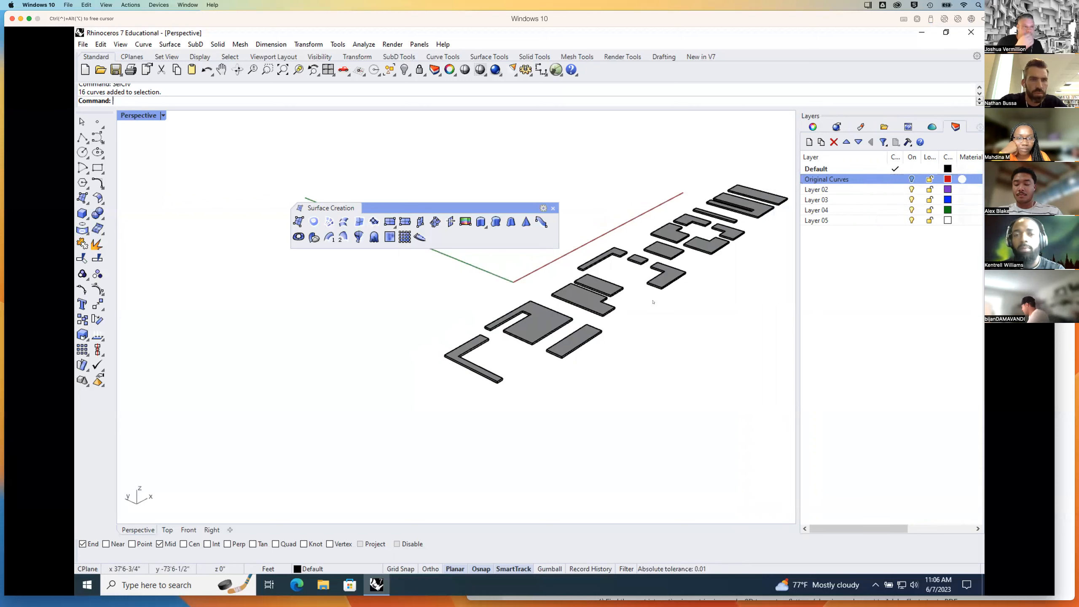
click(818, 190)
click(818, 190)
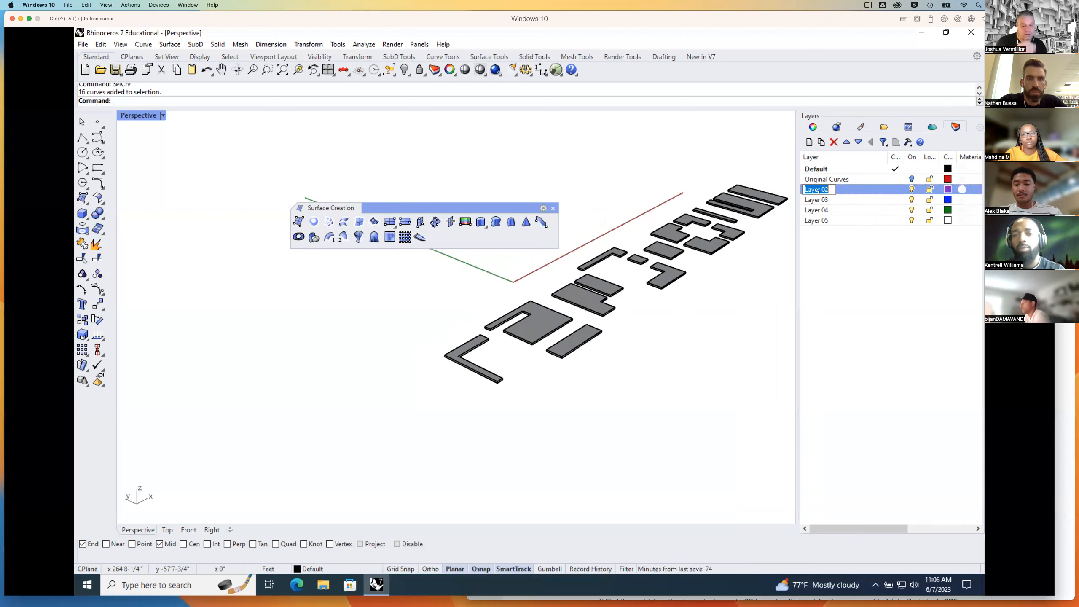
text(60)
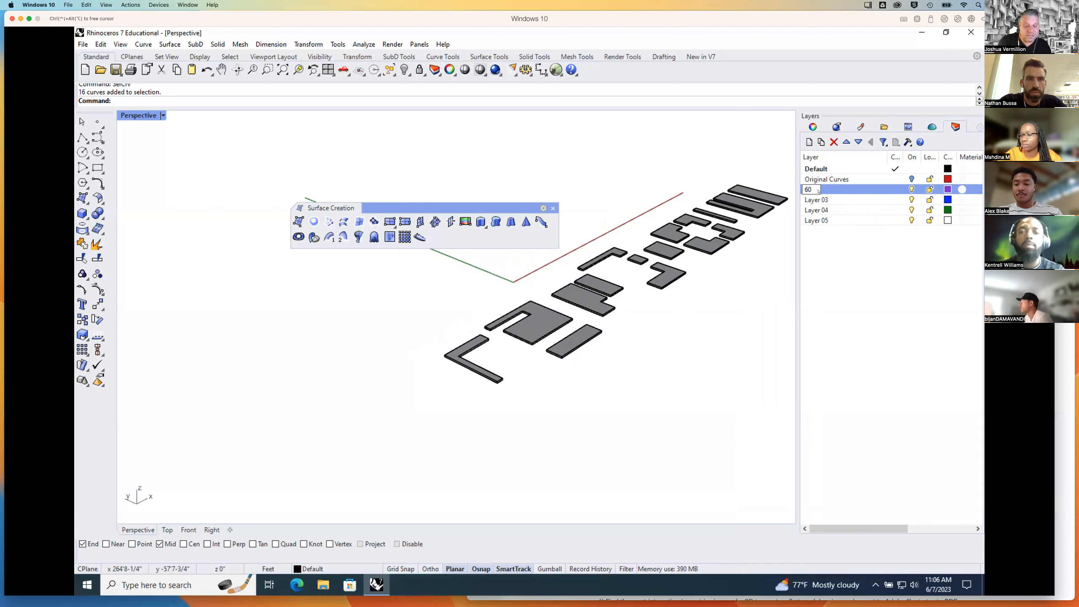
text( Volume)
key(Return)
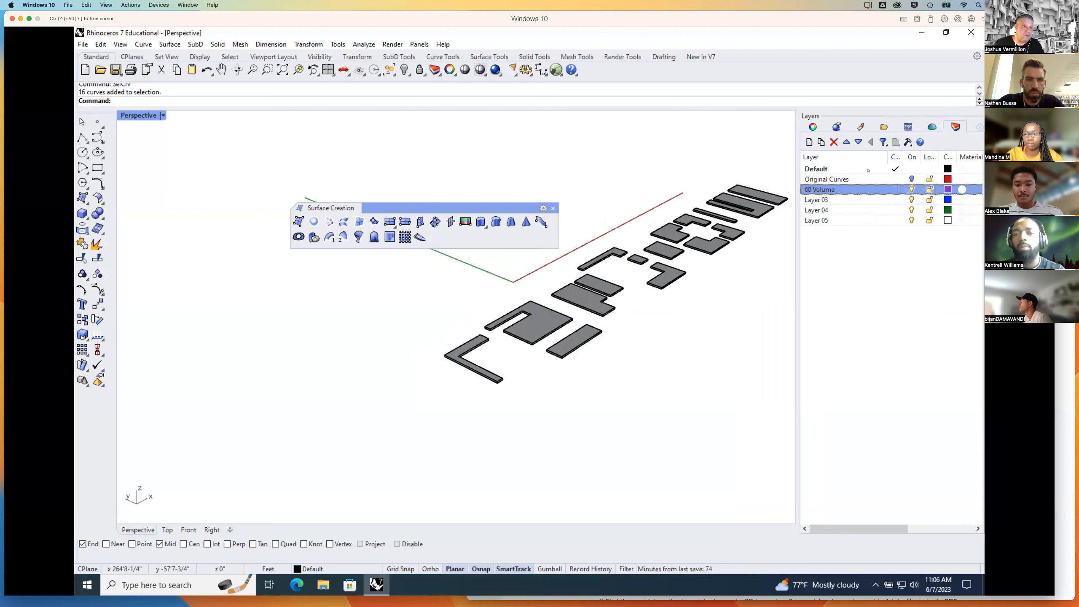
click(896, 190)
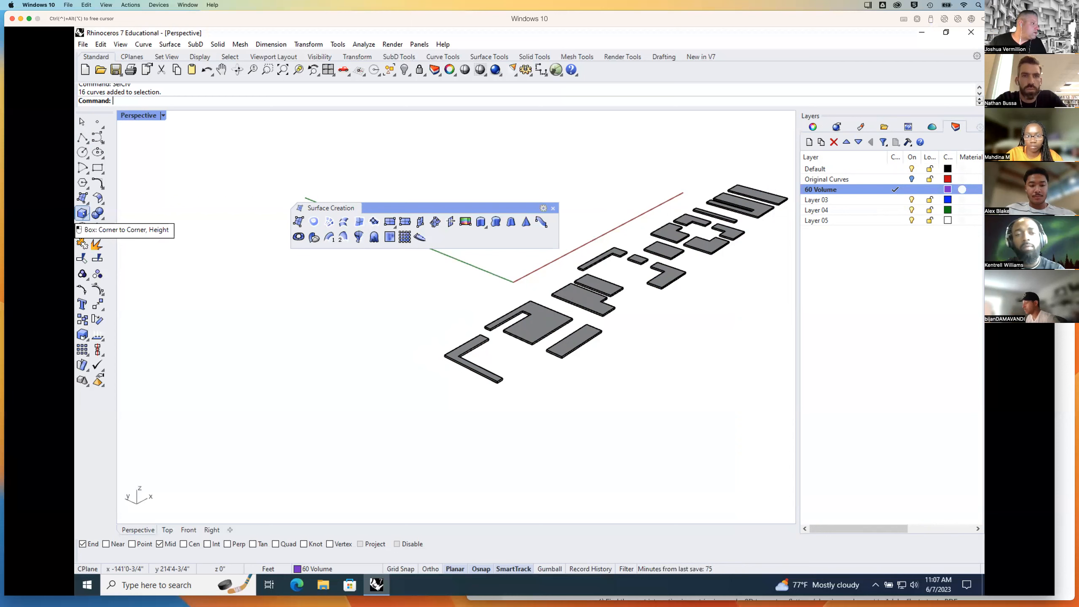
Step: Create a corner-to-corner box from 0,0,0 with the other corner at 60,60,60 and a height of 60 feet
click(84, 214)
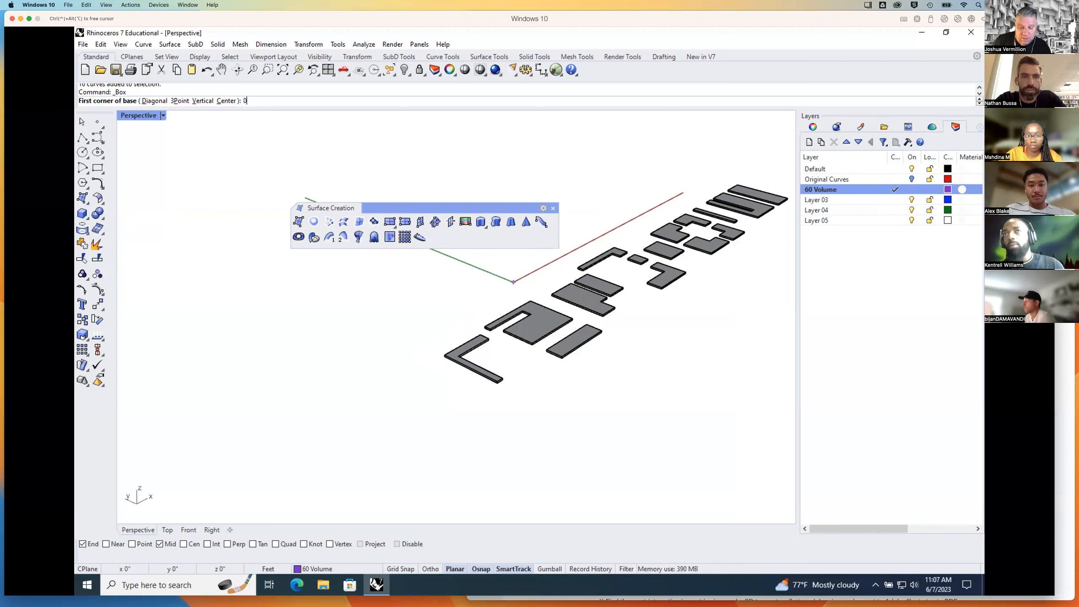
text(0,0,0)
key(Return)
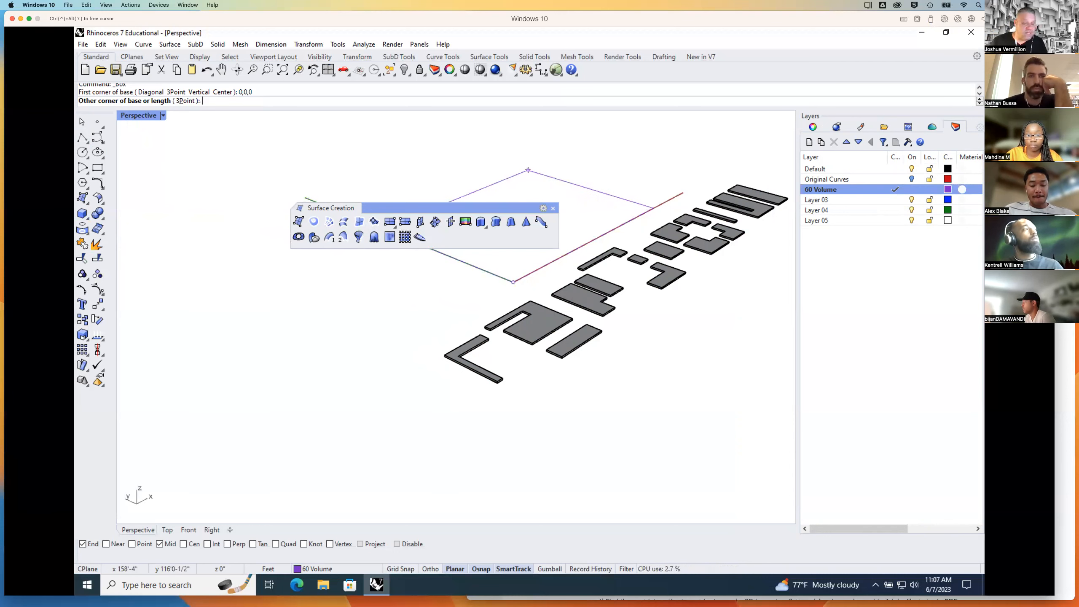
text(60,60)
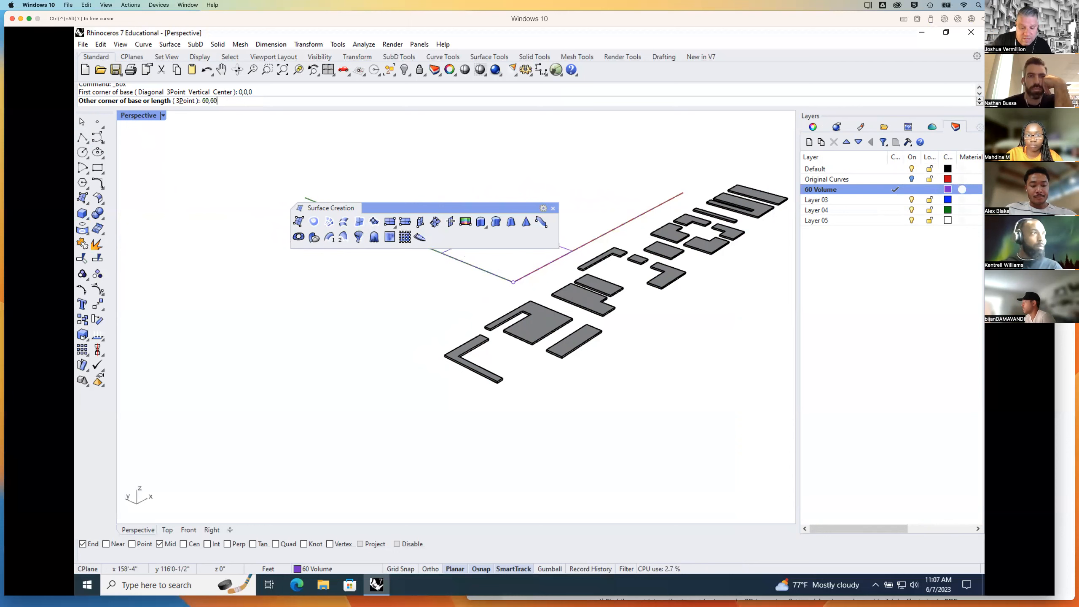
text(,60)
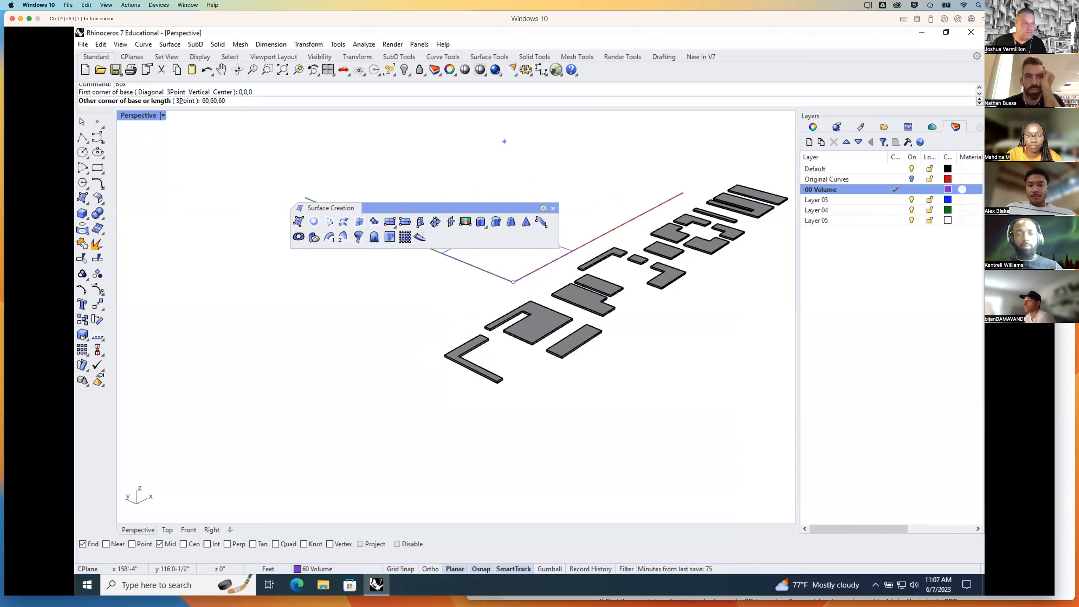
key(Return)
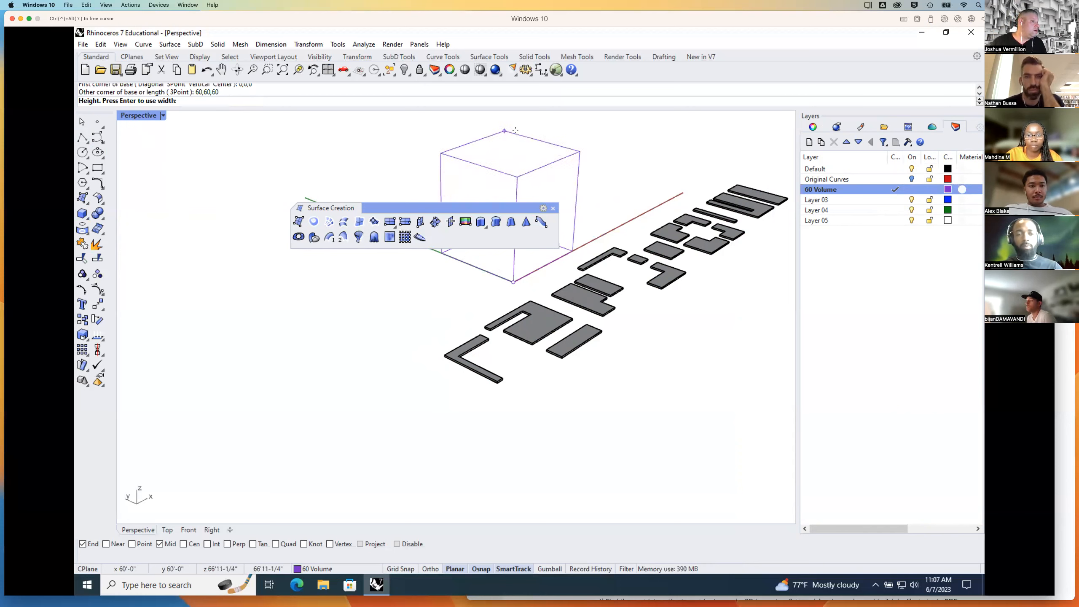
right_drag(583, 164, 560, 164)
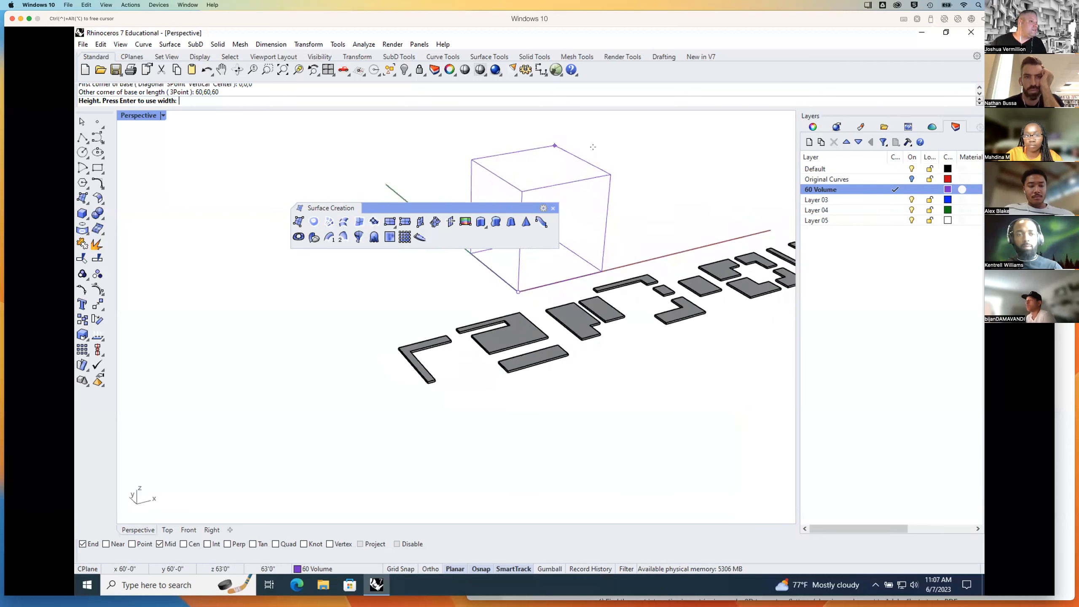
text(60)
key(Return)
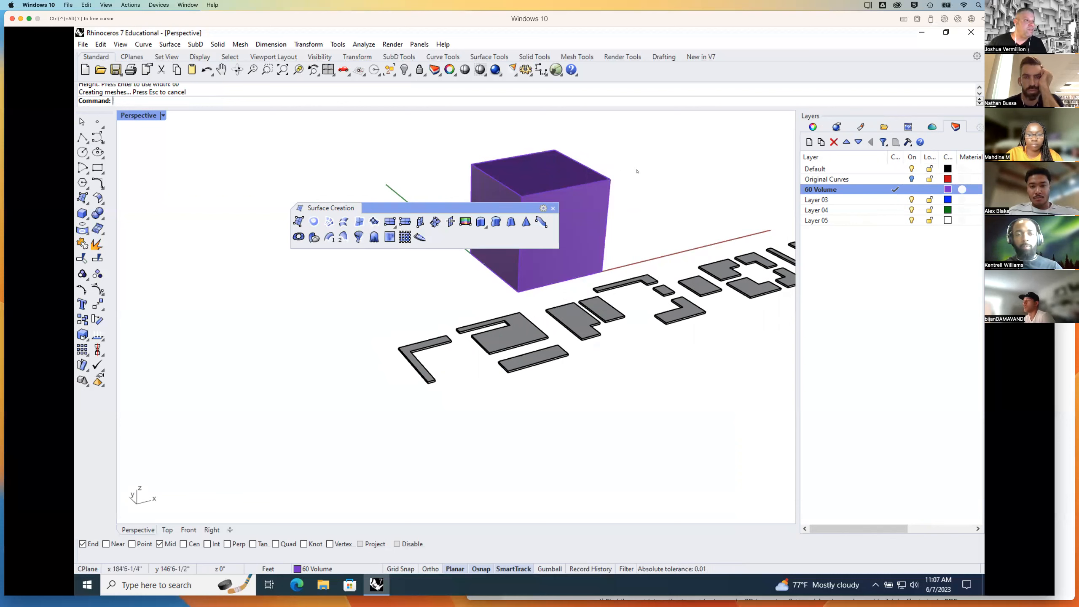
right_drag(650, 171, 684, 165)
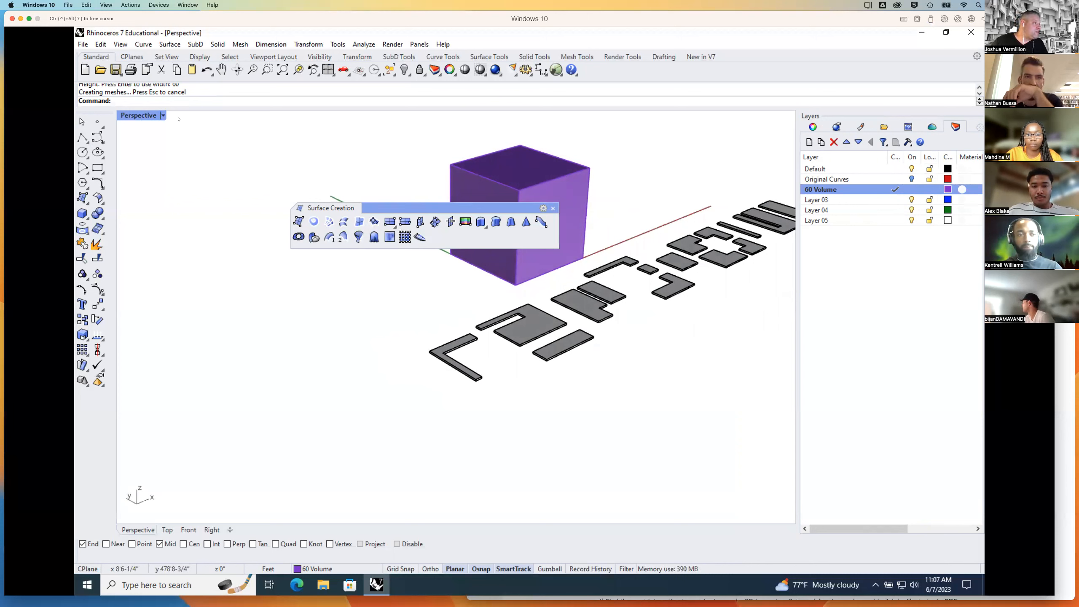
Step: Try the Rendered display mode in the Perspective viewport and view the box and slabs from another angle
click(163, 115)
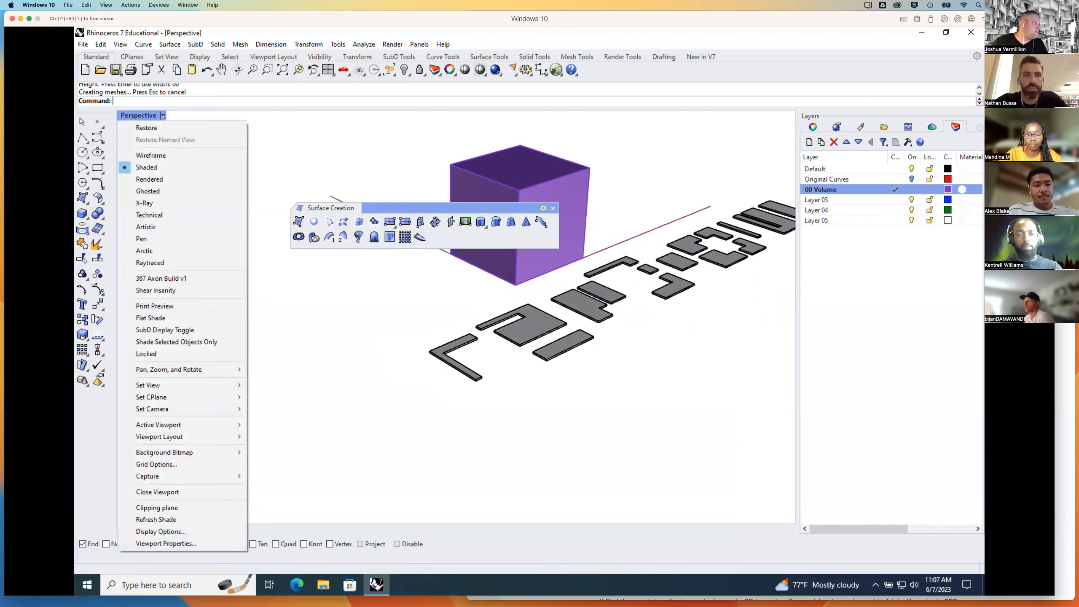
click(146, 128)
double_click(471, 115)
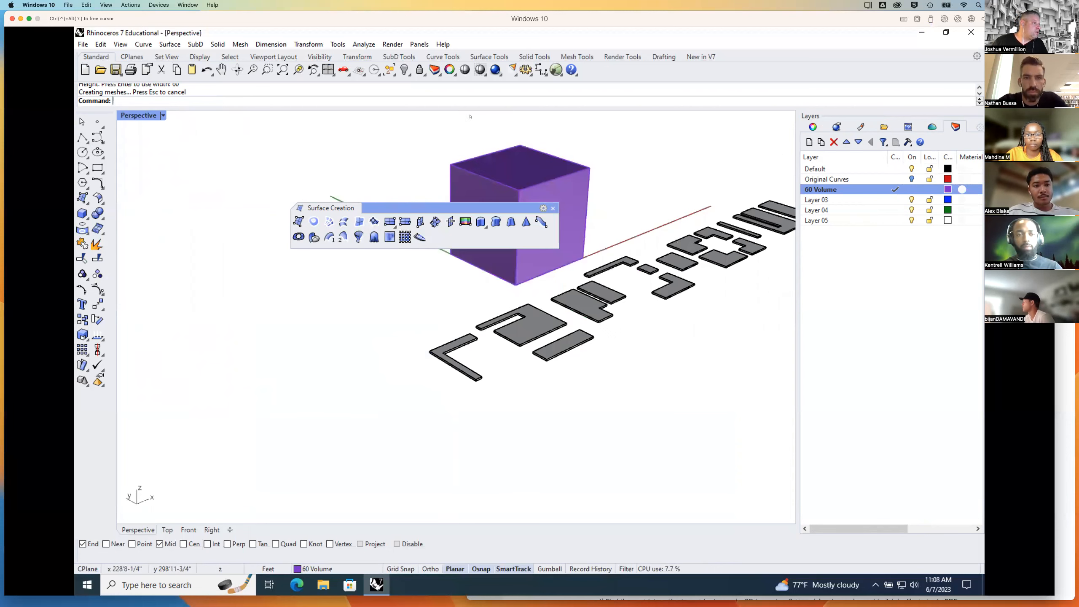
click(163, 116)
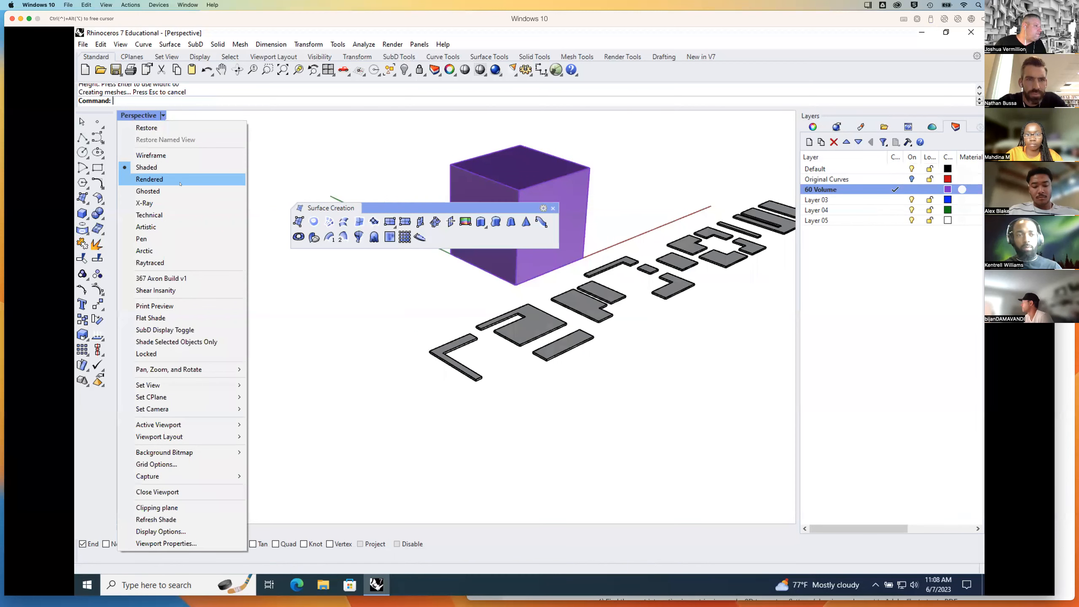
click(165, 181)
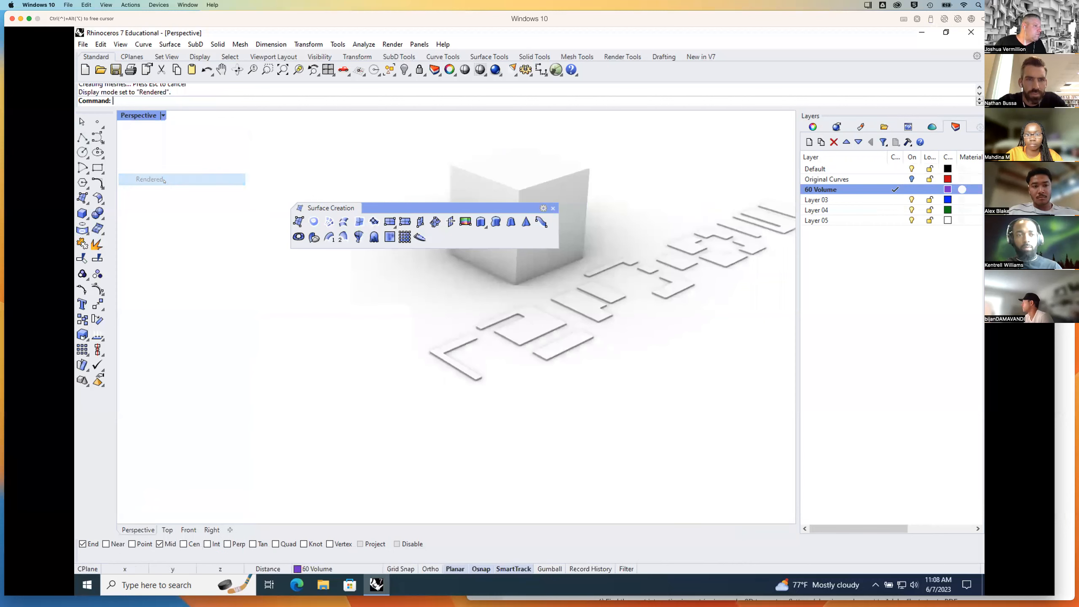
mouse_move(594, 219)
right_down()
mouse_move(634, 227)
mouse_move(604, 225)
right_up()
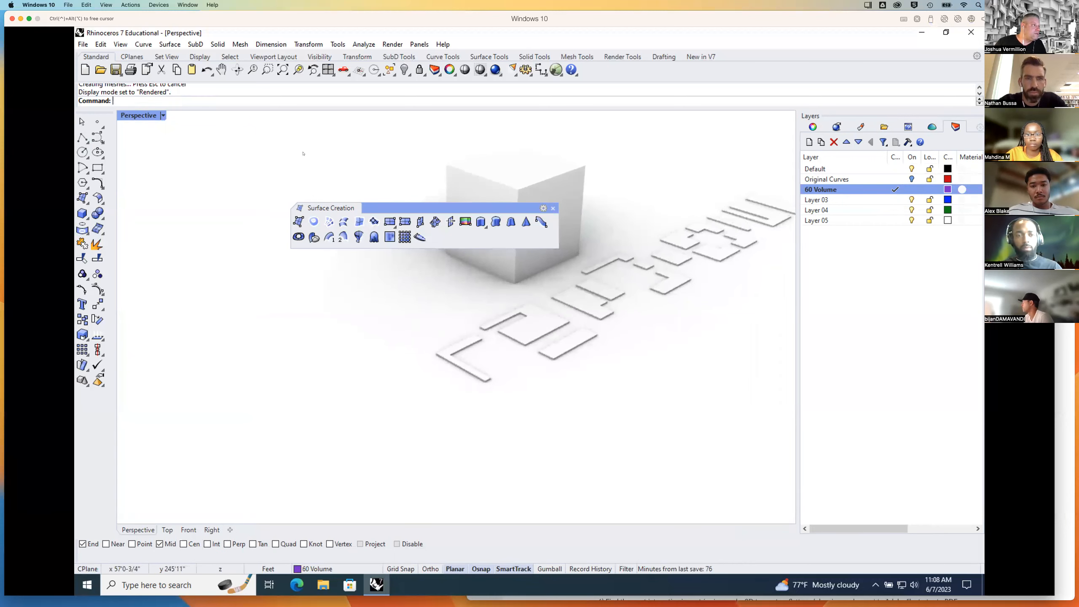
Step: Try the Ghosted and X-Ray display modes in the Perspective viewport, orbiting around the box in each
click(163, 116)
click(156, 192)
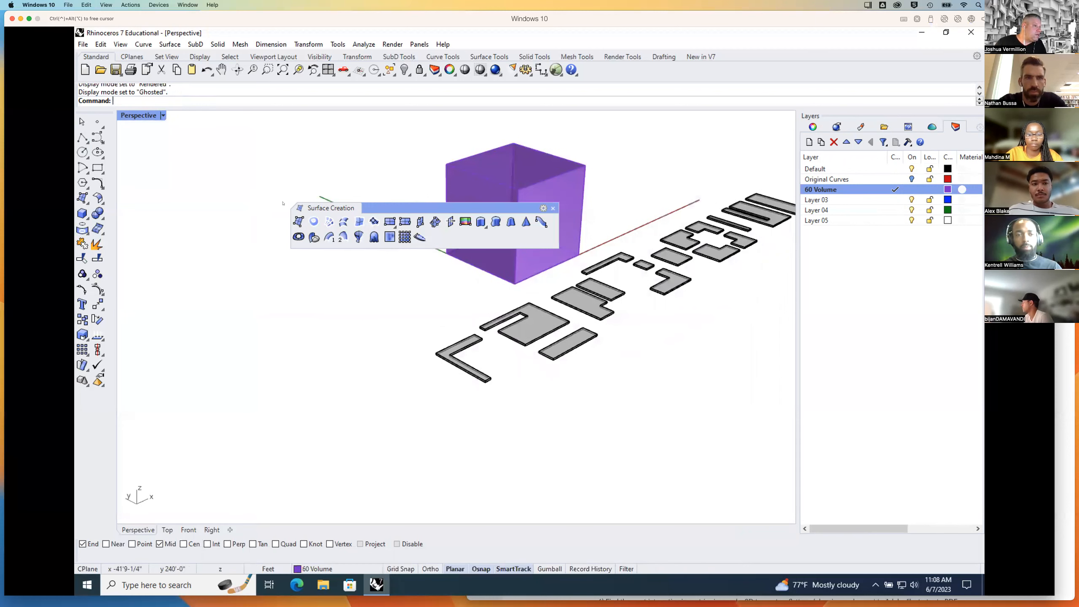
right_drag(561, 229, 523, 205)
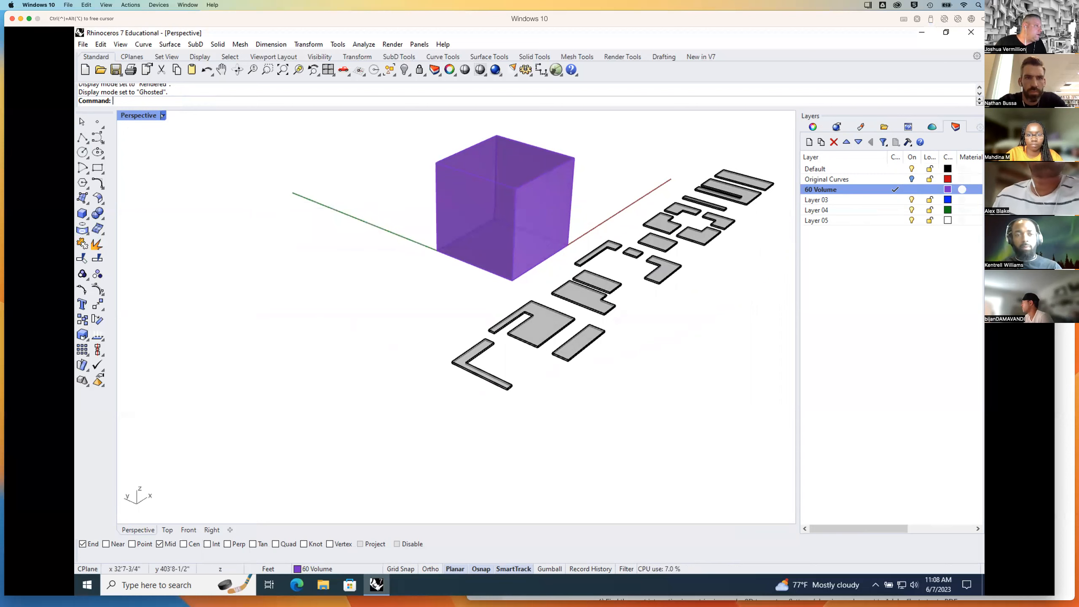
click(163, 116)
click(195, 205)
right_drag(509, 212, 526, 215)
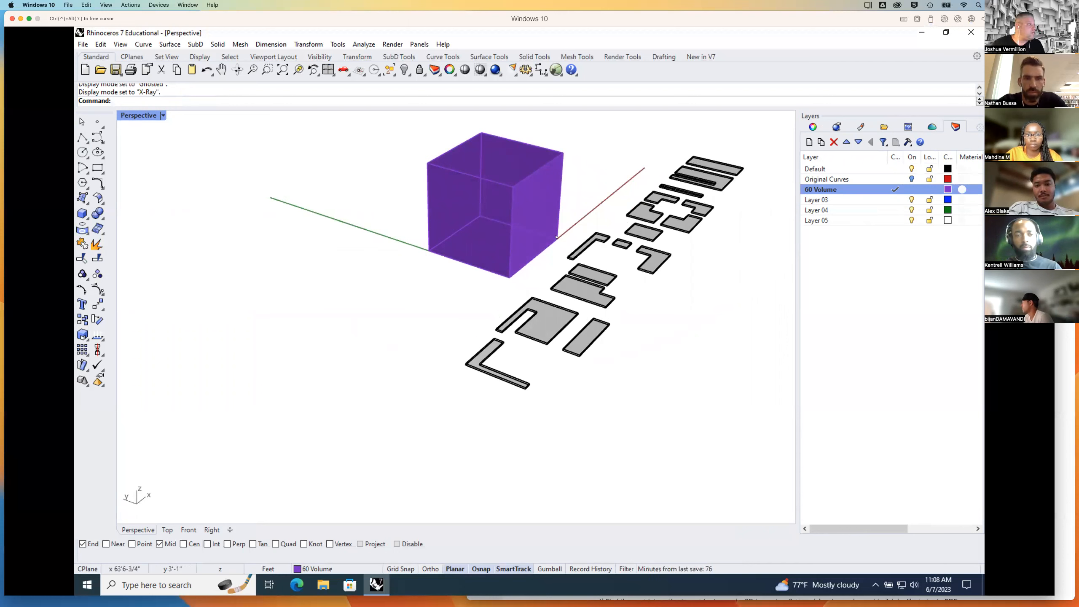
Step: Set the Perspective viewport to Ghosted display so the box is see-through
click(162, 116)
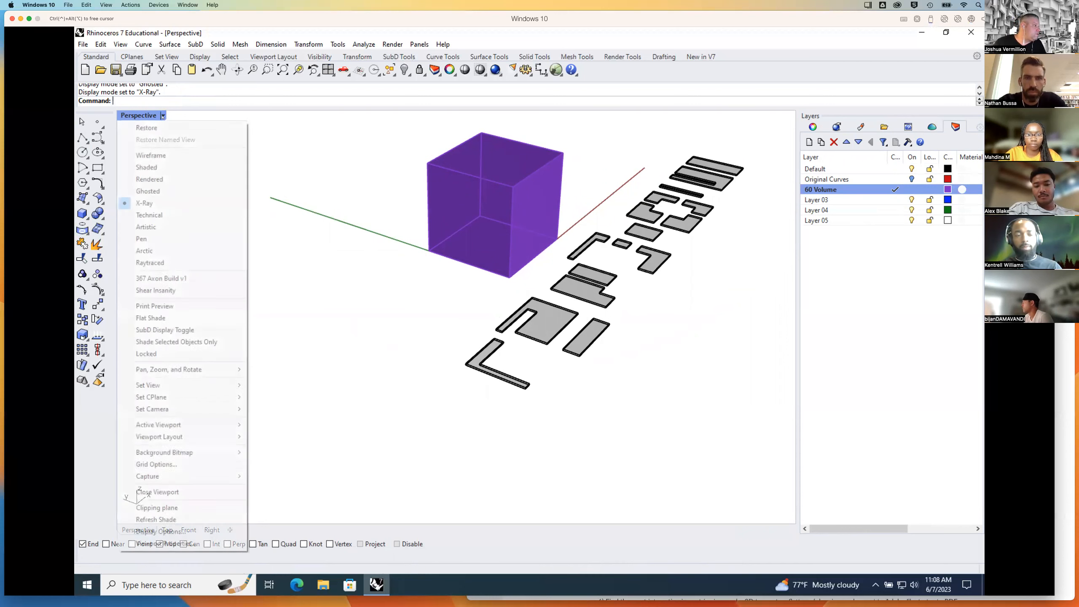
click(156, 192)
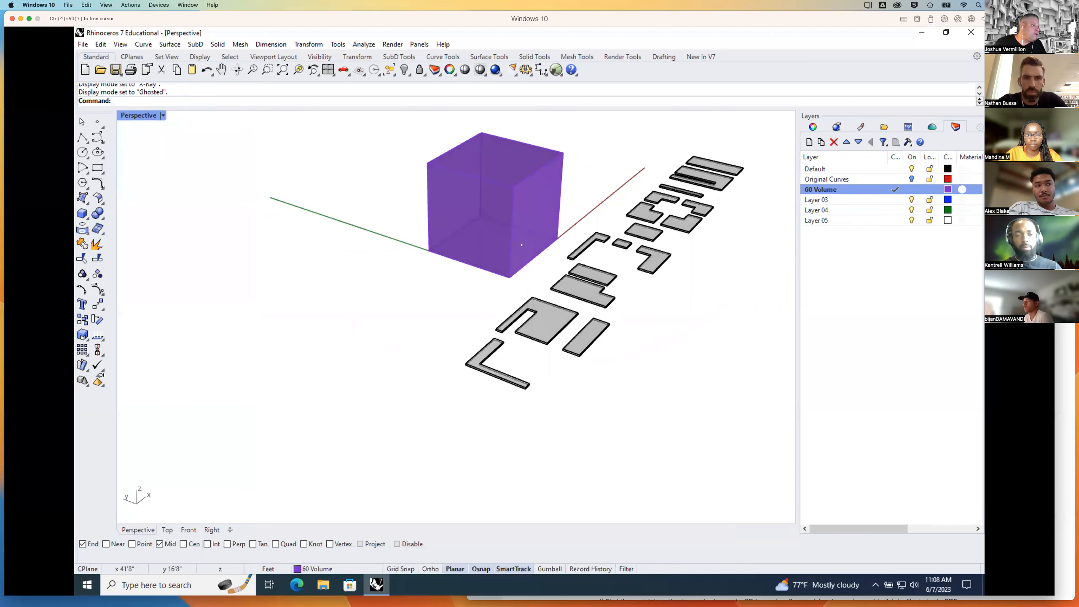
right_drag(485, 210, 492, 211)
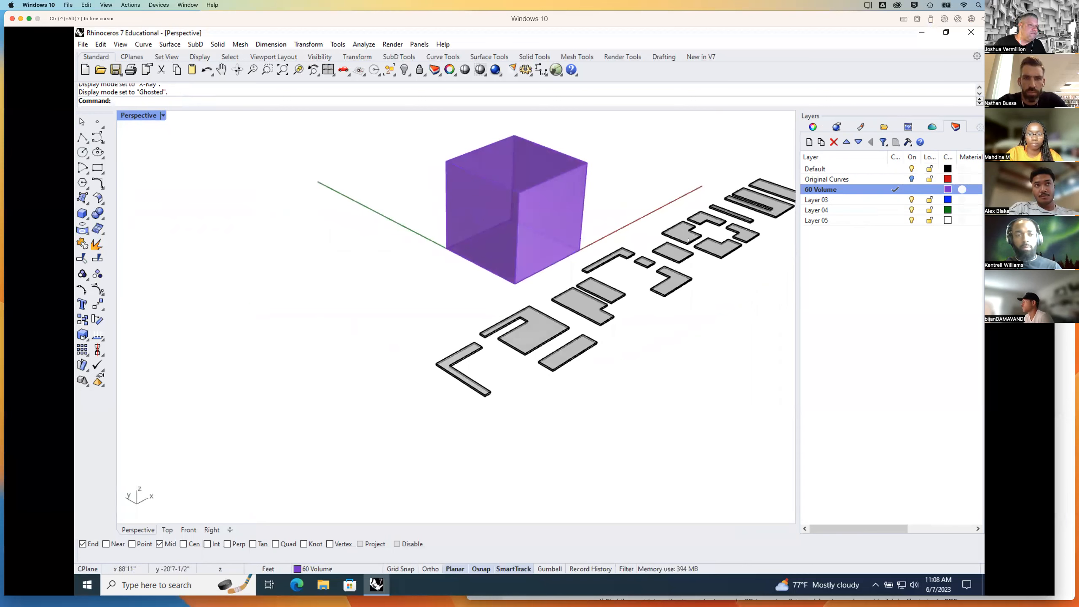
right_drag(522, 215, 564, 286)
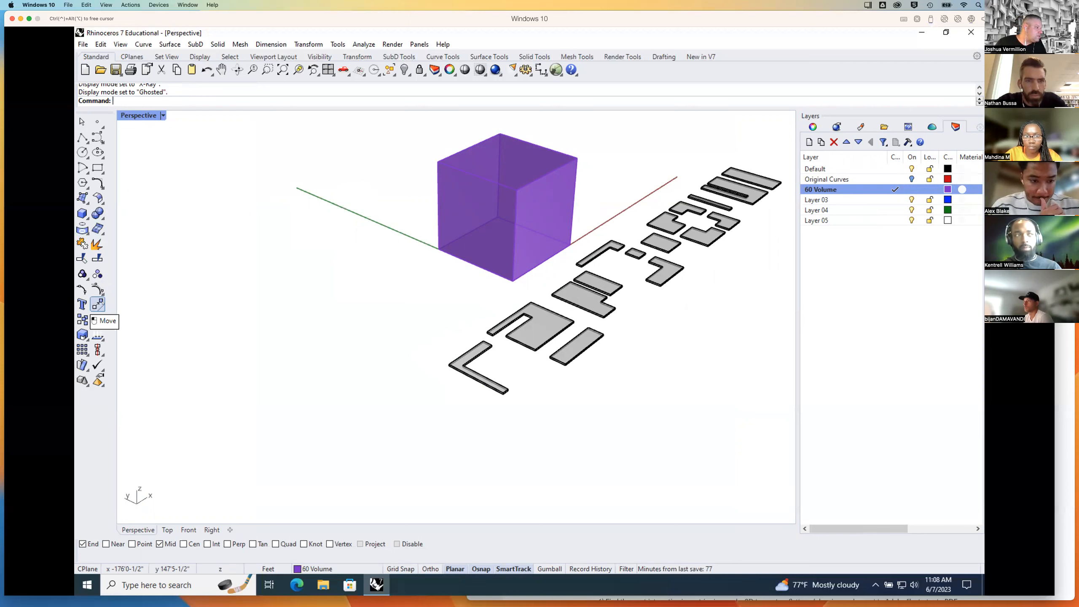
click(98, 305)
drag(123, 300, 160, 245)
drag(279, 418, 283, 283)
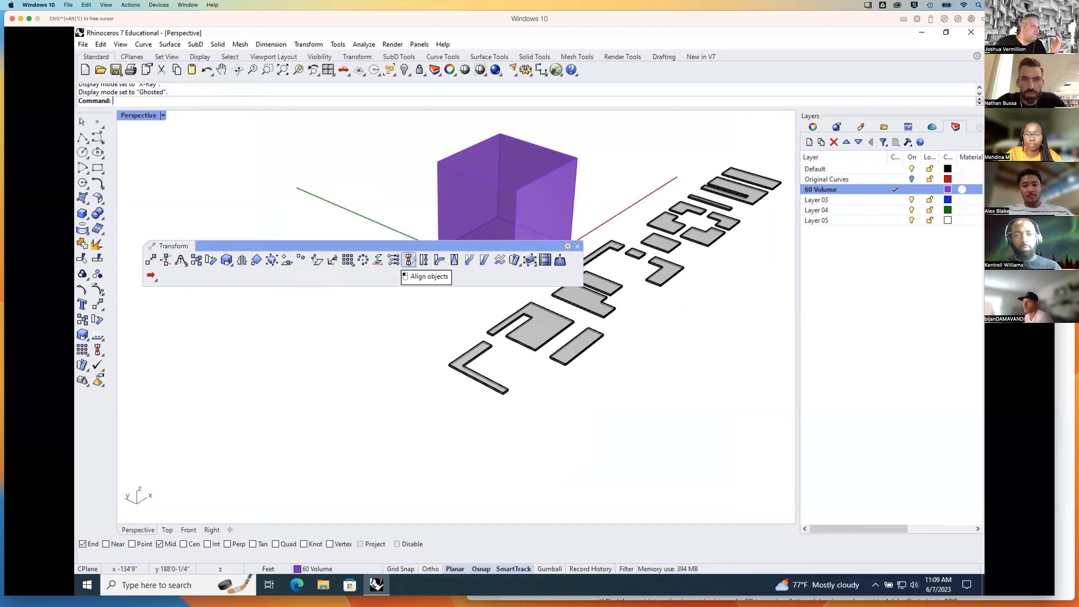
click(578, 247)
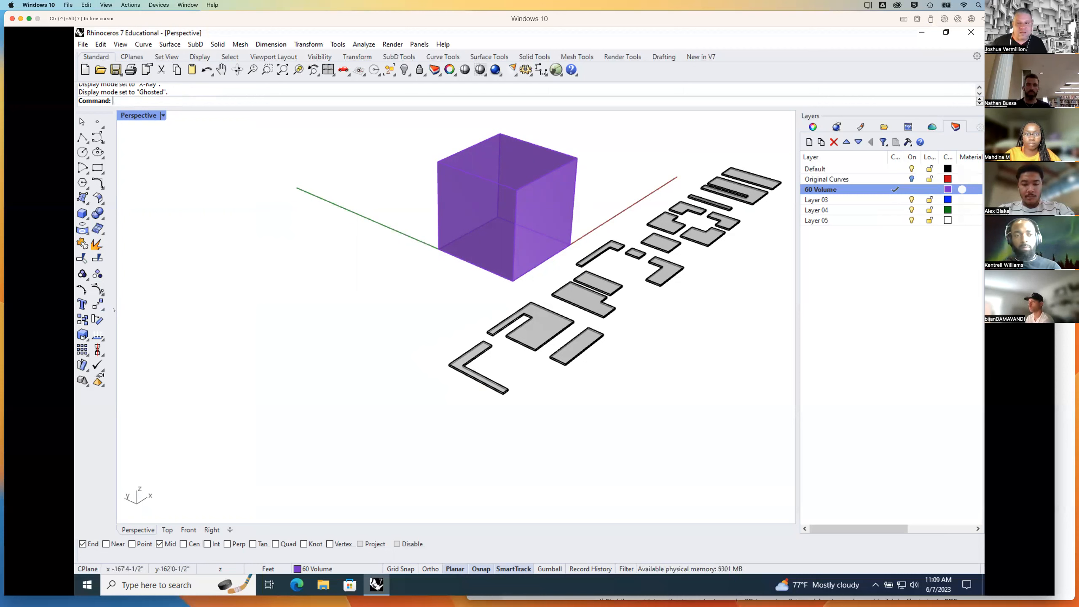
Step: Move the large notched slab by its back corner onto the box's back top corner and inspect how it sits
key(Return)
click(555, 331)
key(Return)
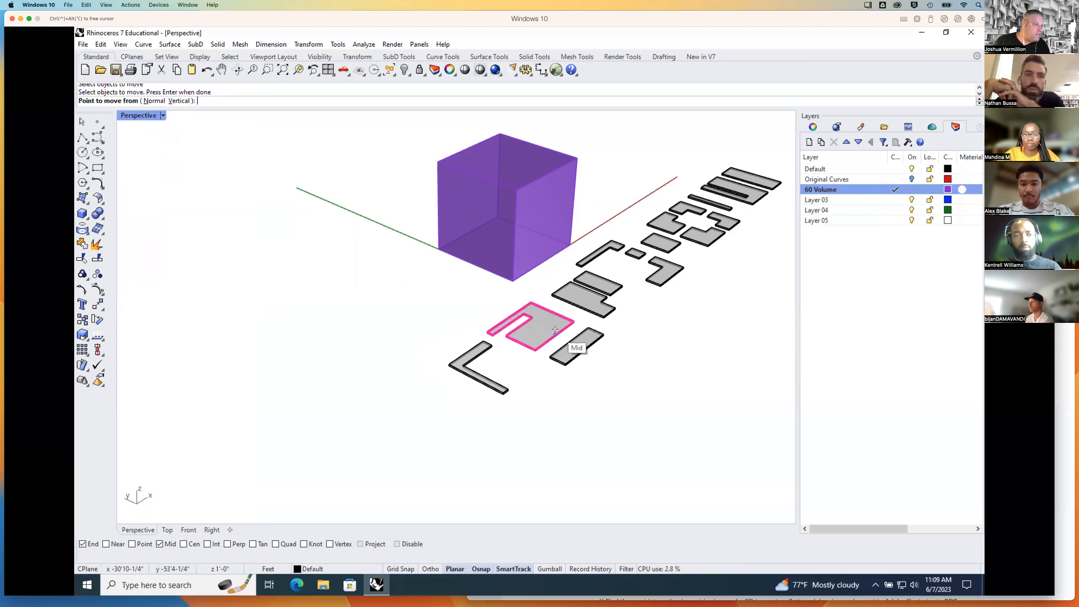
click(531, 301)
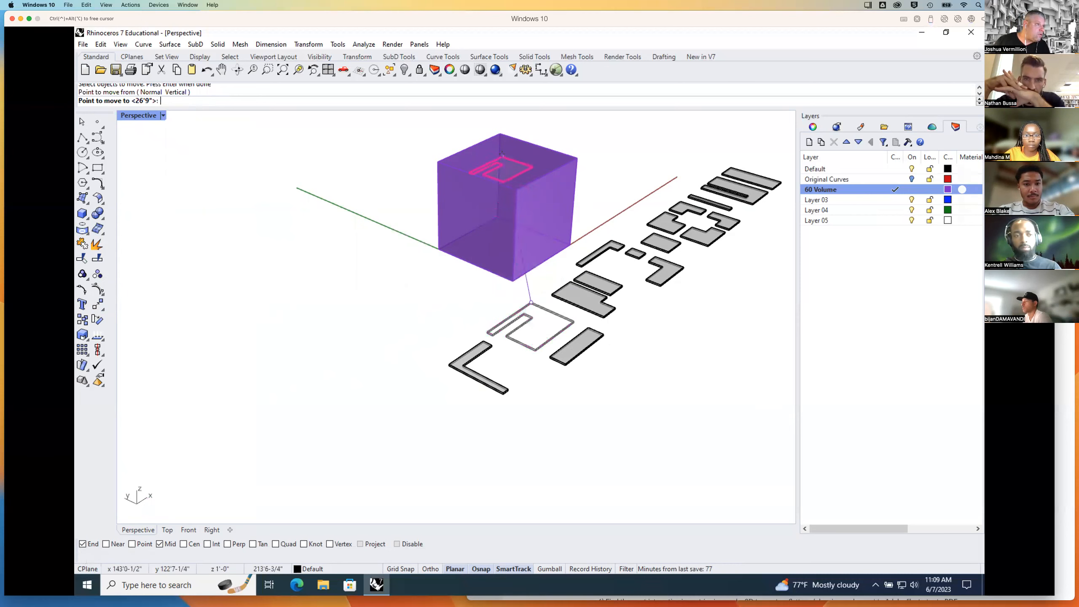
click(500, 133)
right_drag(479, 198, 541, 292)
right_drag(455, 162, 556, 147)
scroll(358, 166, down, 2)
scroll(358, 167, up, 12)
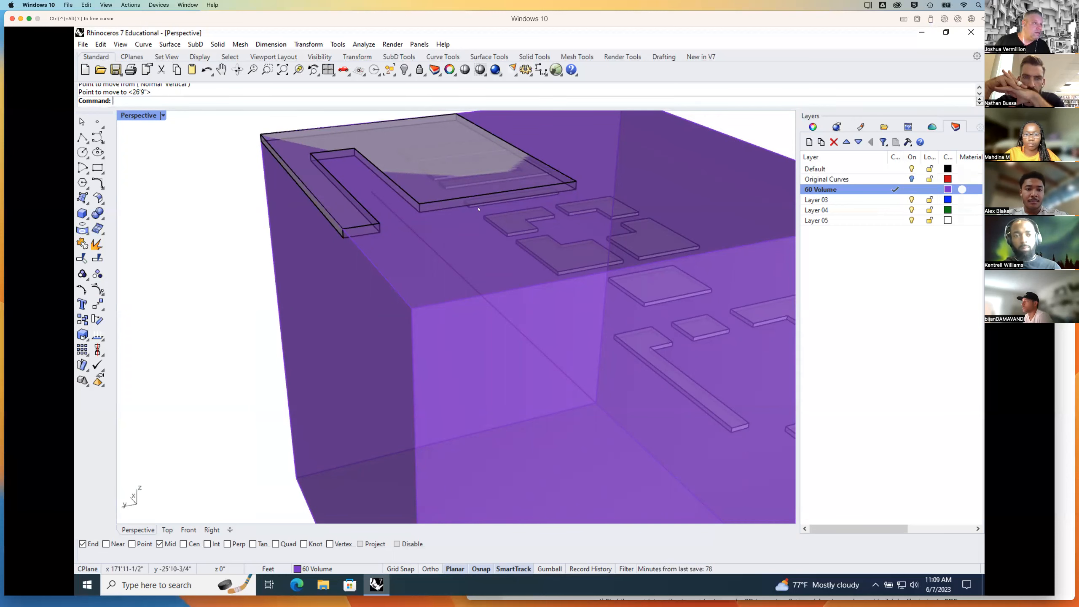
scroll(478, 209, down, 10)
right_drag(479, 208, 686, 322)
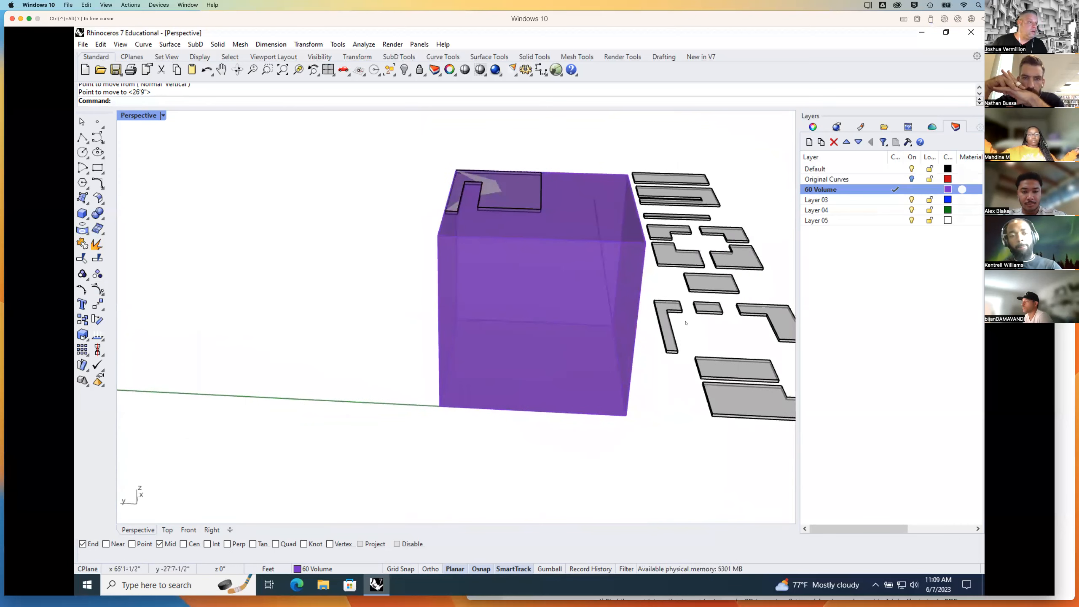
Step: Switch to the four-viewport layout and frame the box and slabs in the Top, Front and Right views
double_click(154, 117)
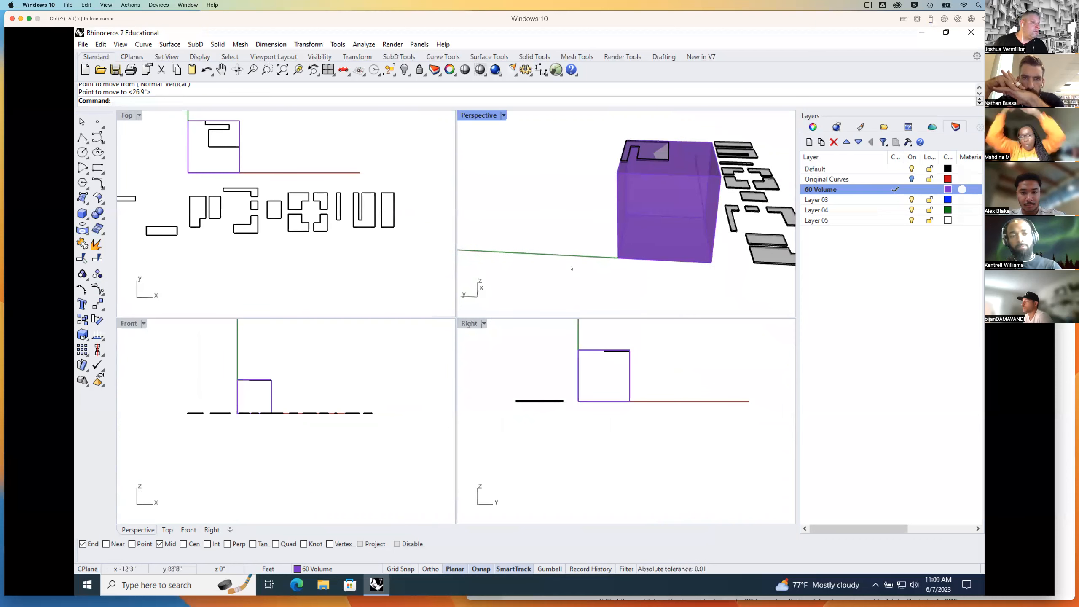
right_drag(635, 418, 658, 442)
scroll(658, 442, up, 6)
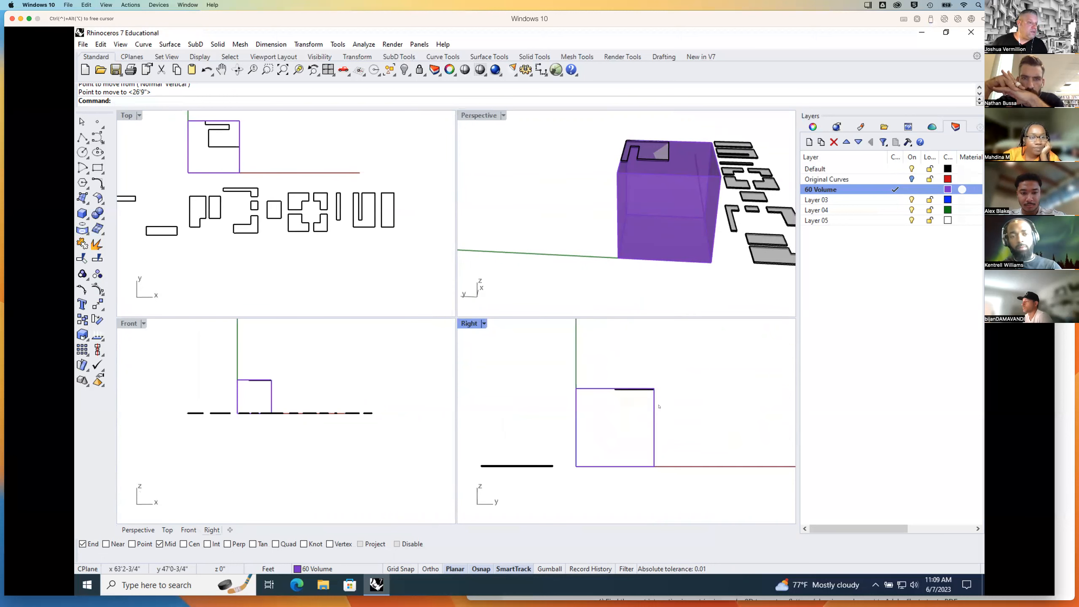
right_drag(709, 405, 718, 403)
scroll(292, 418, up, 4)
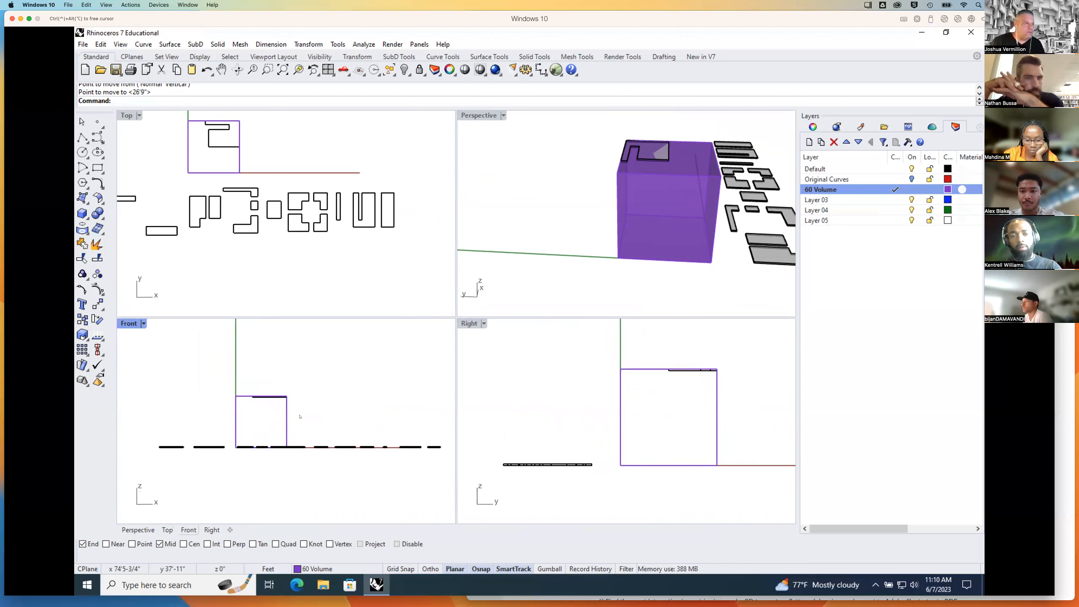
scroll(306, 238, down, 3)
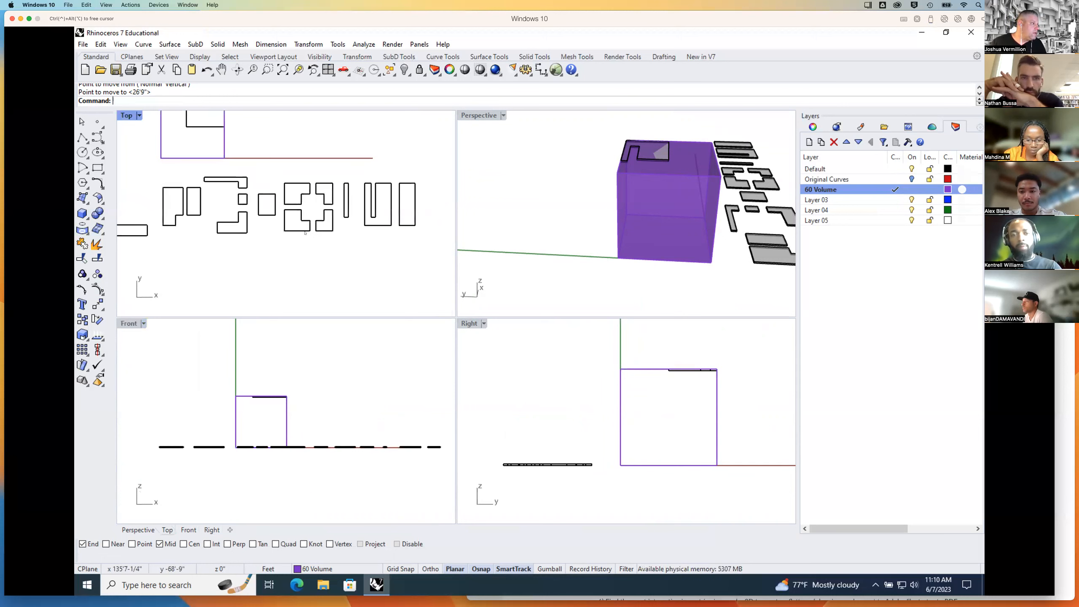
right_drag(306, 239, 314, 253)
scroll(313, 253, up, 1)
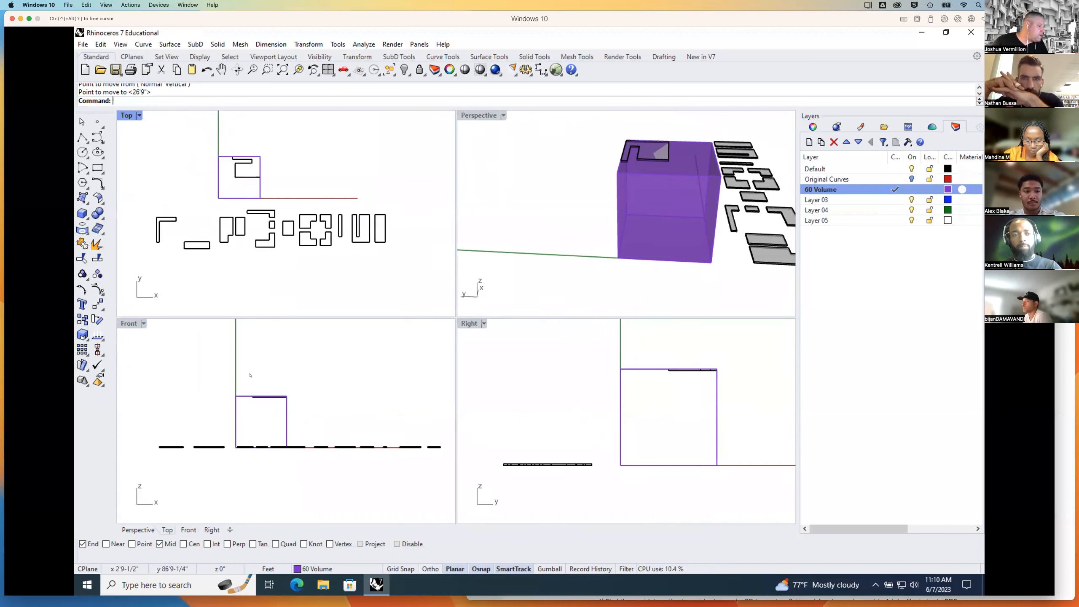
Step: Try rotating the slotted rectangular slab 90 degrees upright about its lower end corner in the Right view, and undo the rotation
text(Ro)
key(Return)
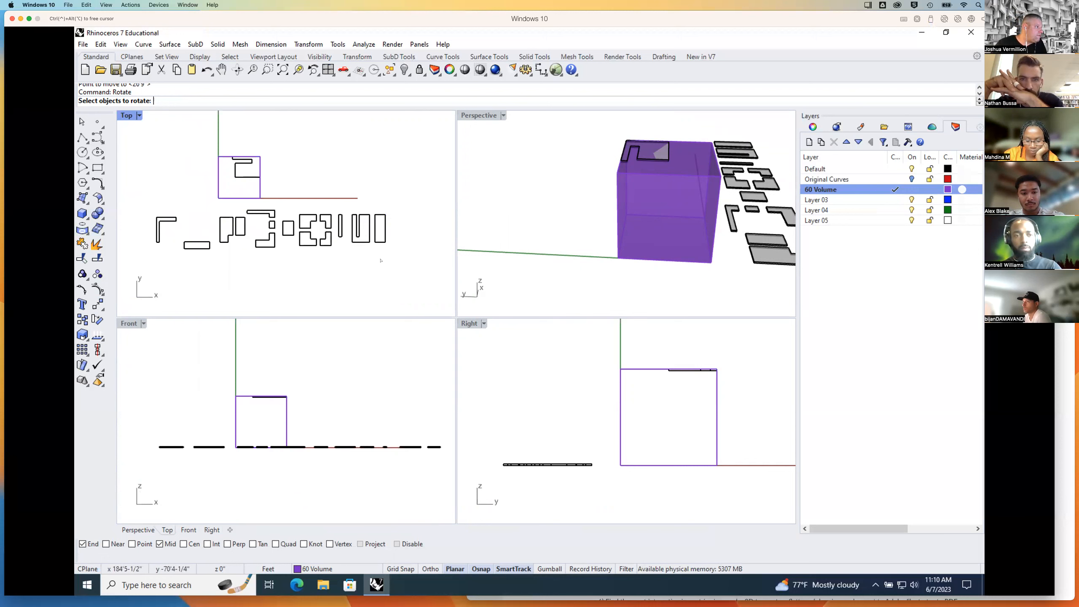
click(369, 233)
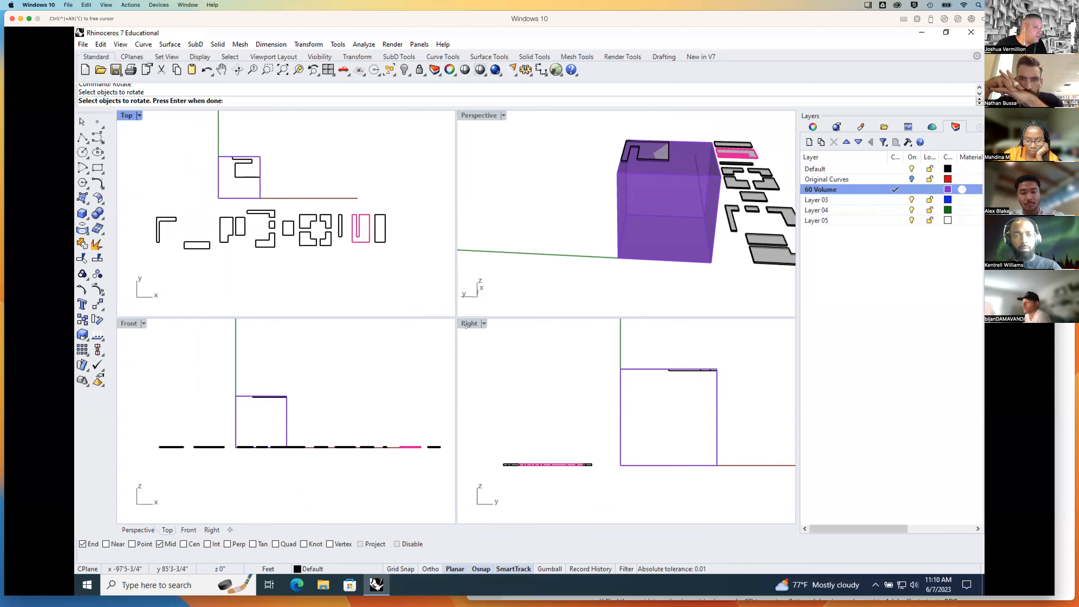
click(510, 400)
key(Return)
scroll(529, 480, up, 5)
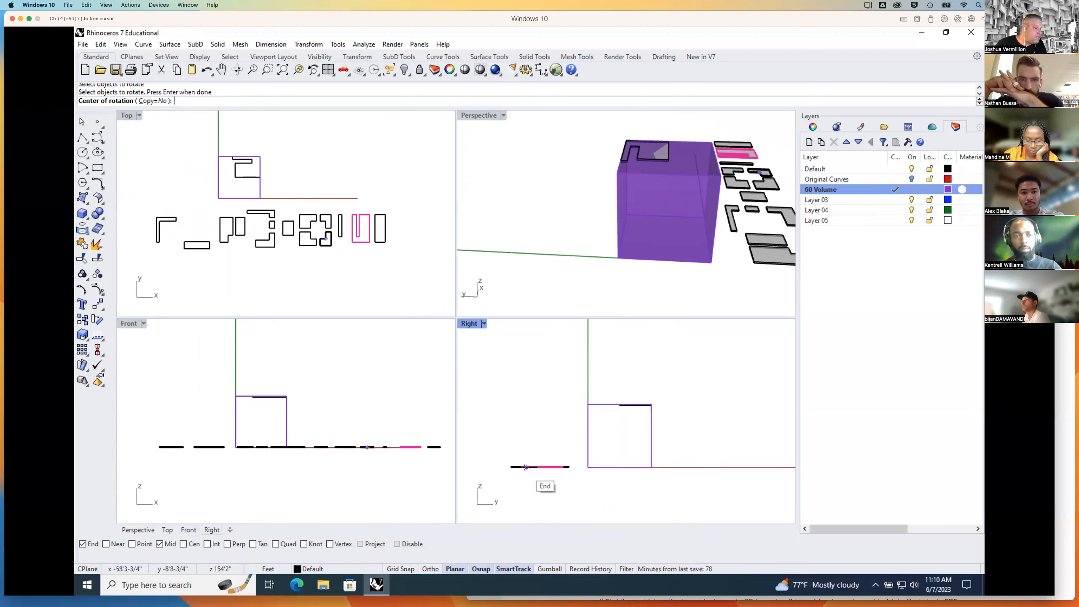
scroll(508, 445, up, 2)
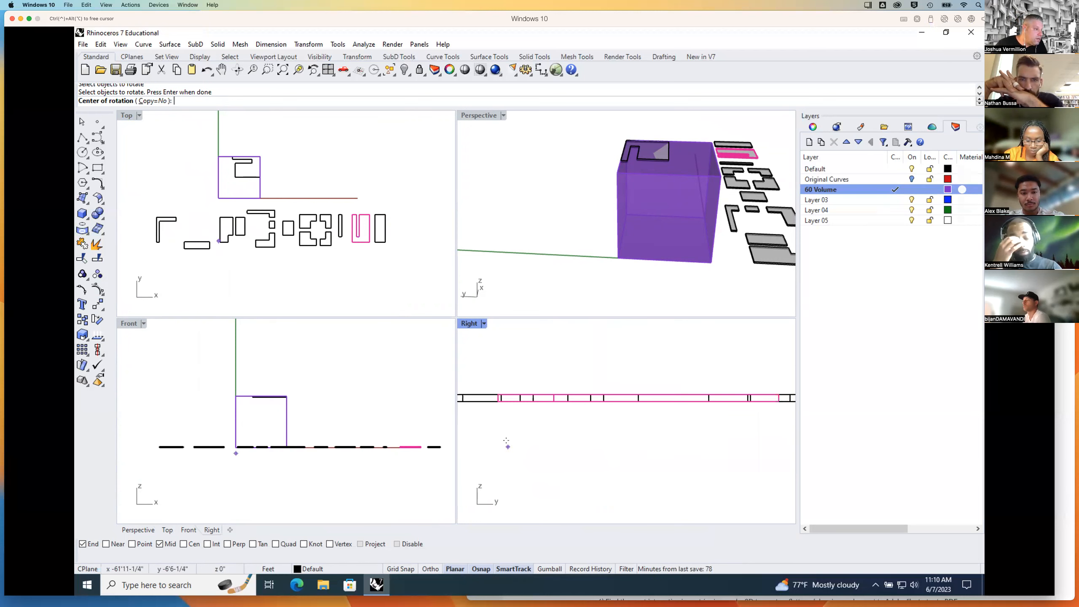
click(498, 400)
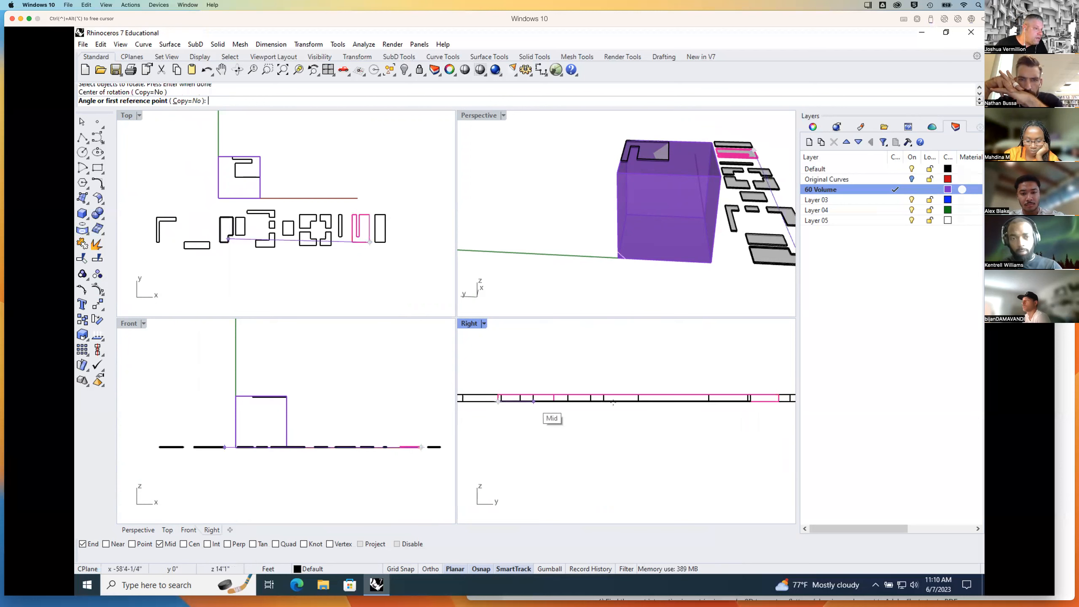
scroll(626, 400, down, 6)
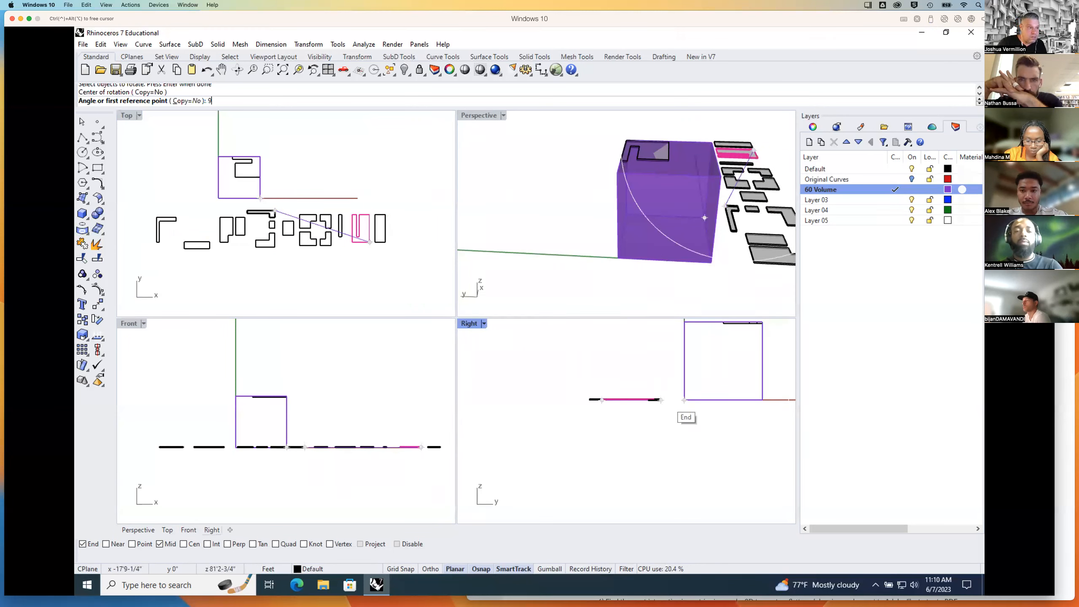
text(90)
key(Return)
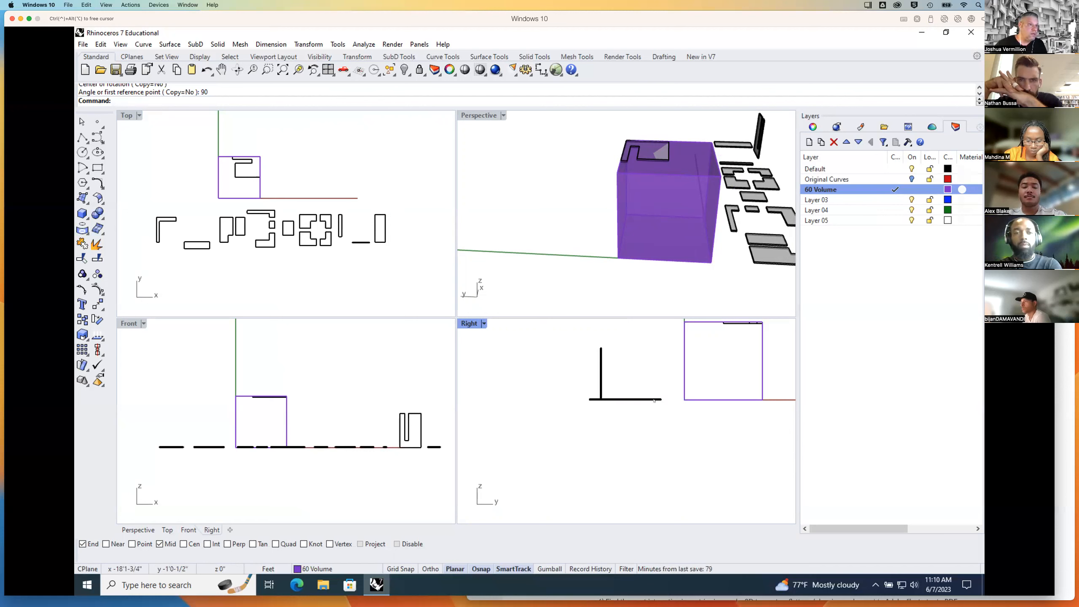
key(ctrl+z)
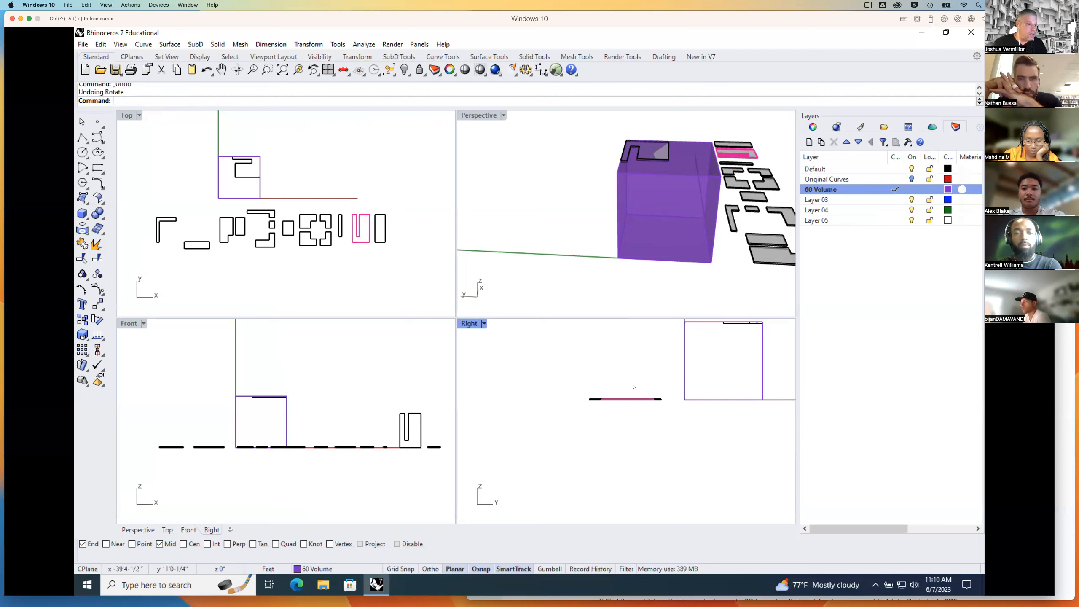
Step: Rotate the slotted slab 90 degrees upright about its lower end corner in the Right view, using a horizontal and a vertical reference point
key(Return)
scroll(602, 401, down, 5)
scroll(602, 403, up, 20)
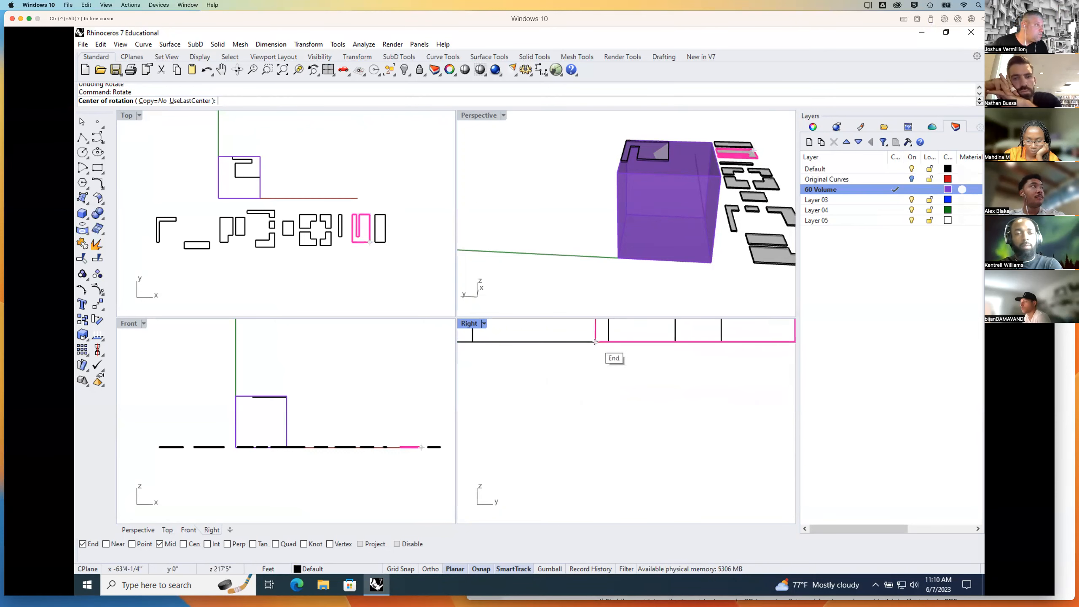
click(595, 342)
scroll(597, 354, down, 8)
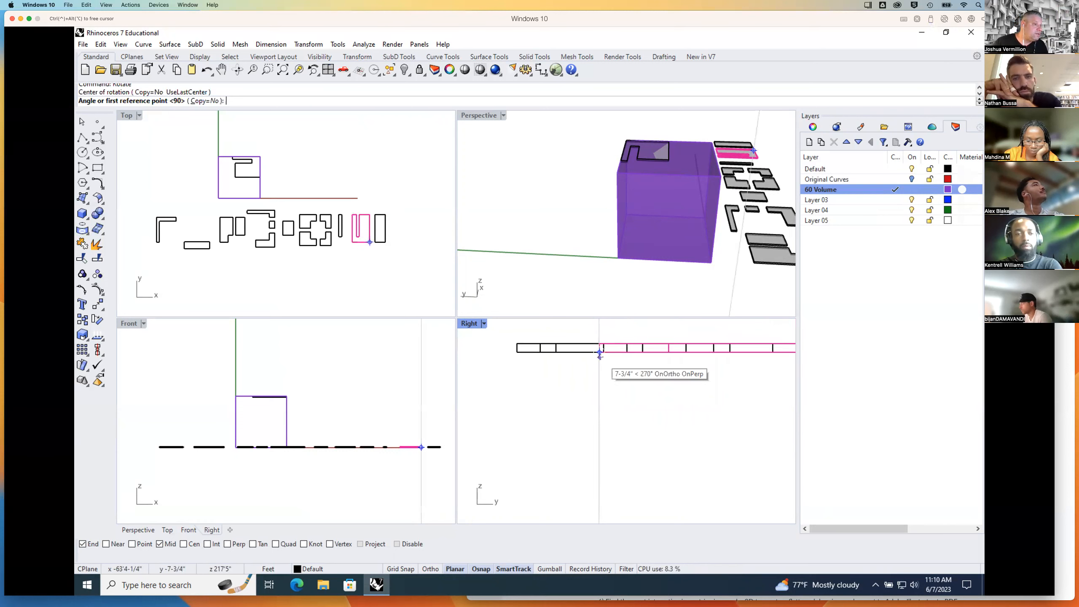
right_drag(592, 369, 547, 414)
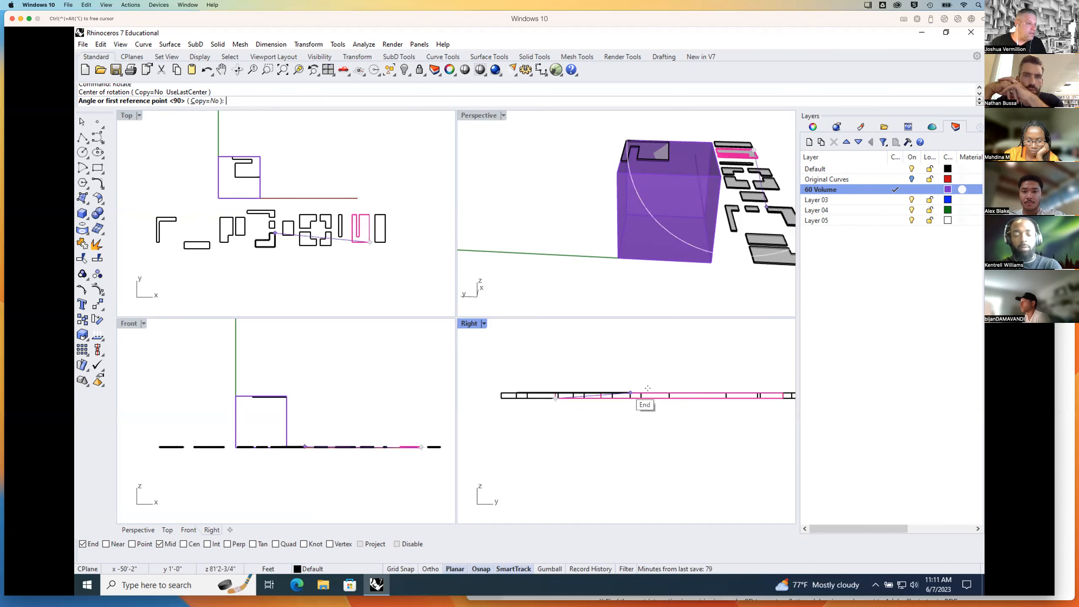
scroll(671, 375, down, 4)
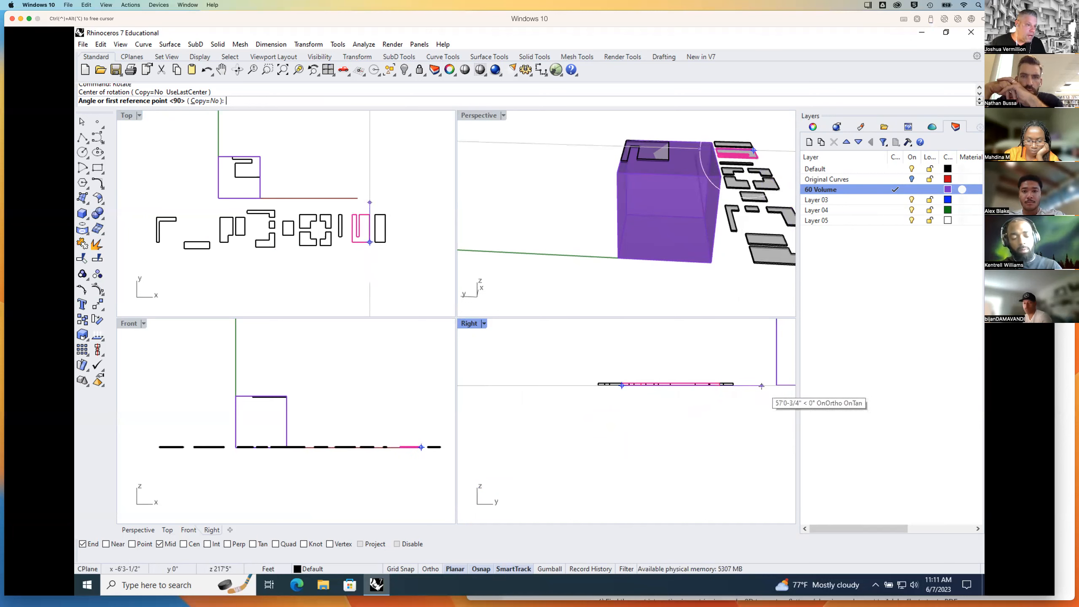
right_drag(755, 385, 694, 423)
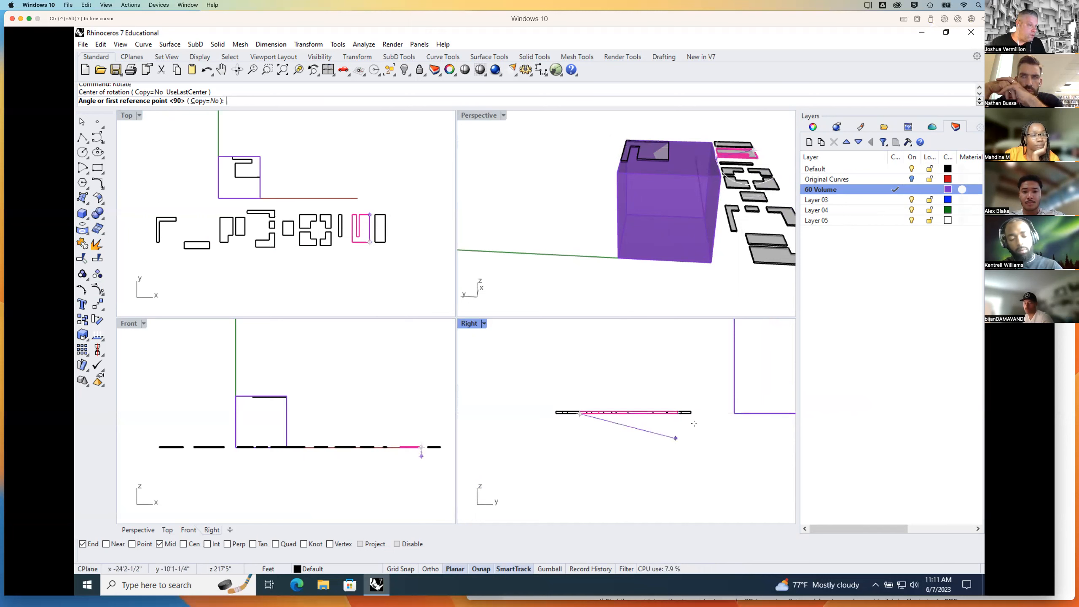
click(718, 414)
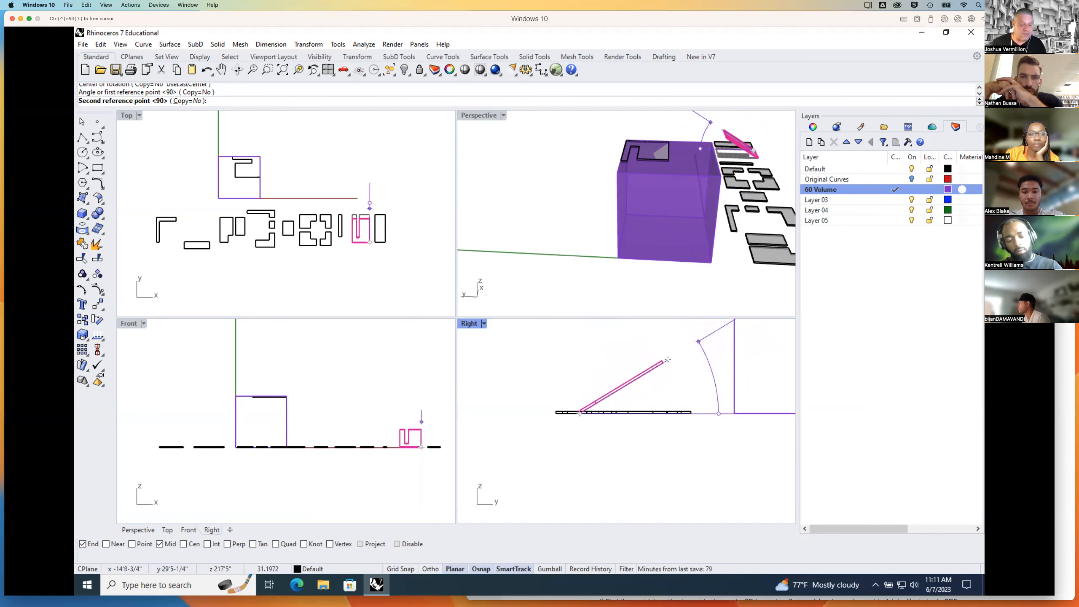
right_drag(589, 342, 589, 407)
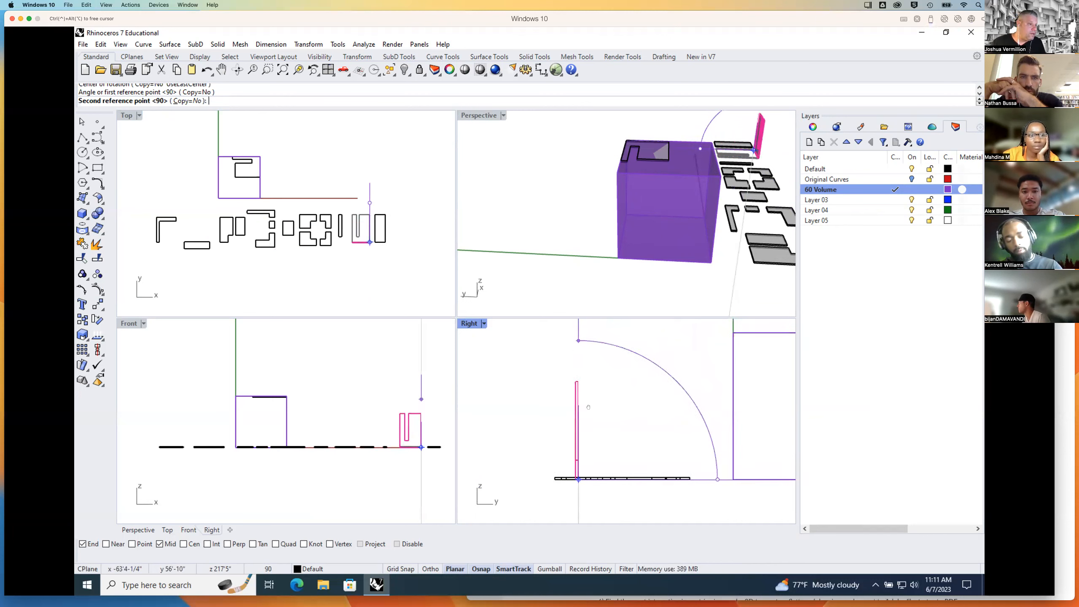
click(575, 345)
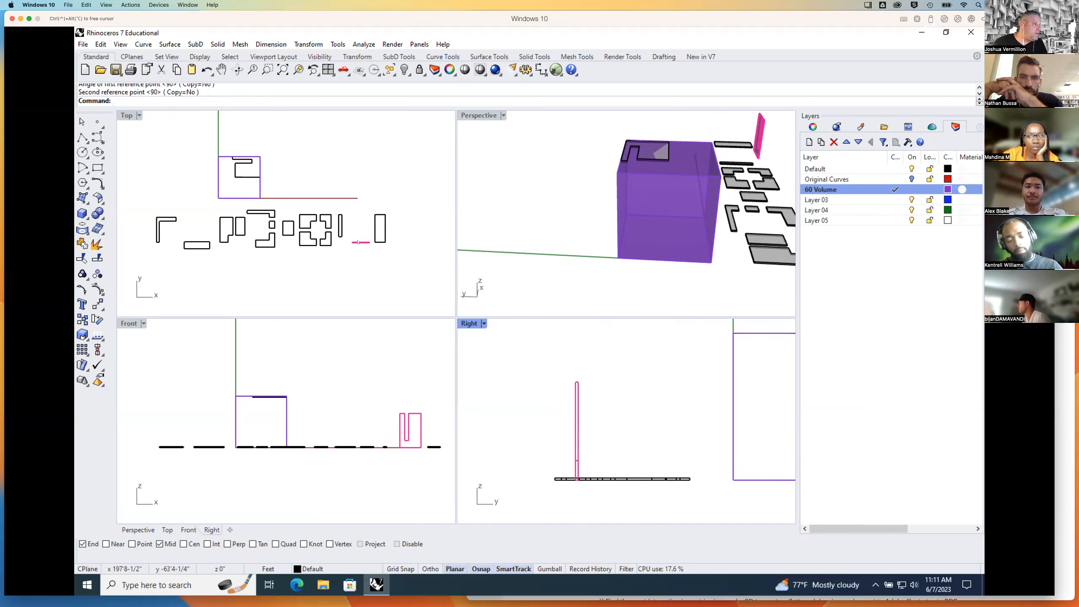
scroll(348, 245, down, 2)
scroll(355, 238, up, 4)
scroll(355, 238, up, 2)
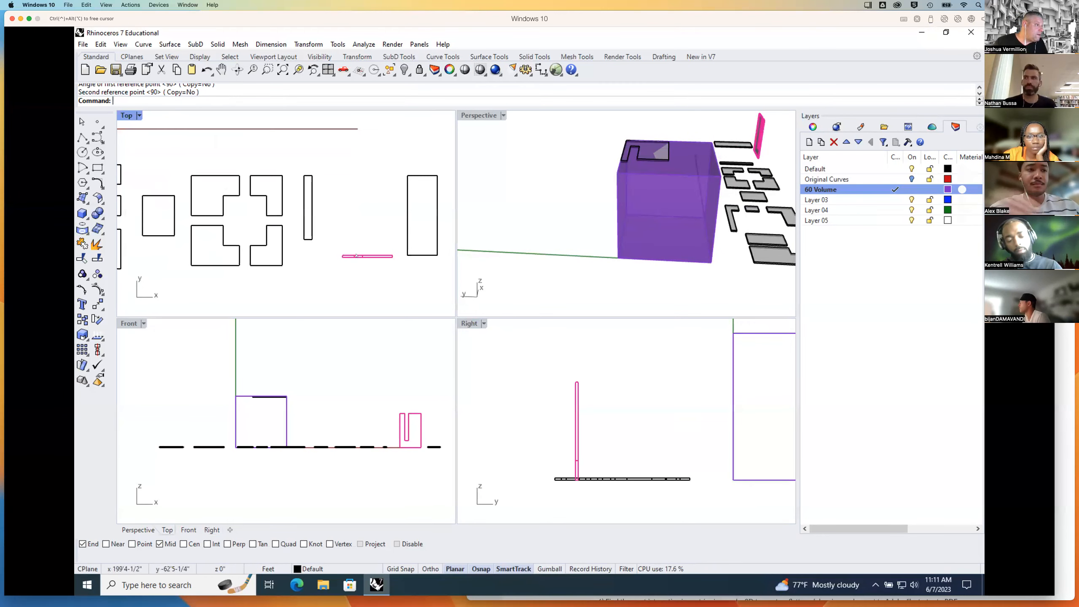
text(rotate)
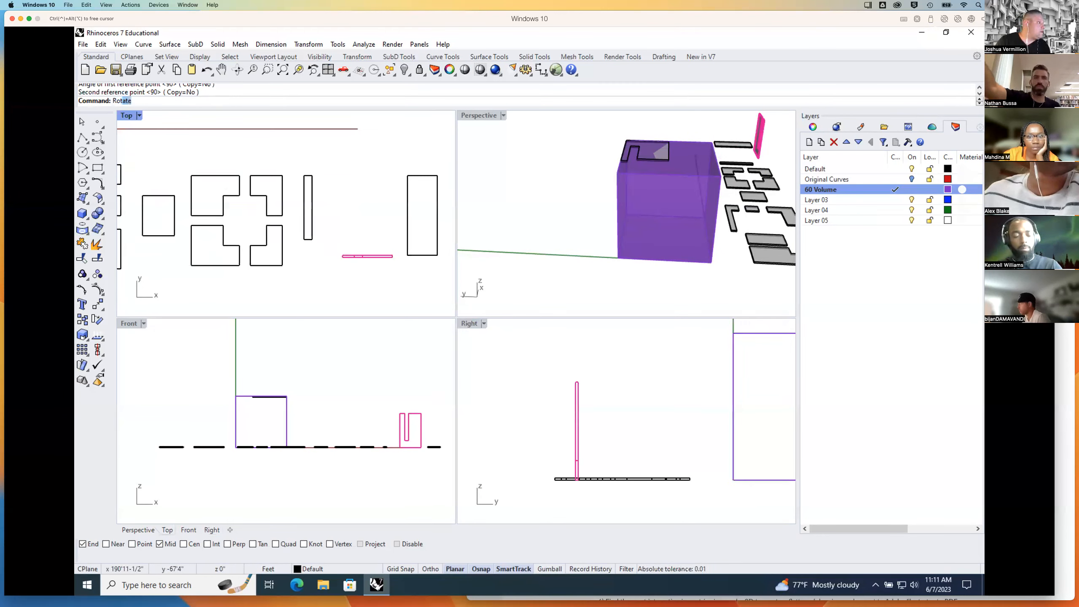
key(Return)
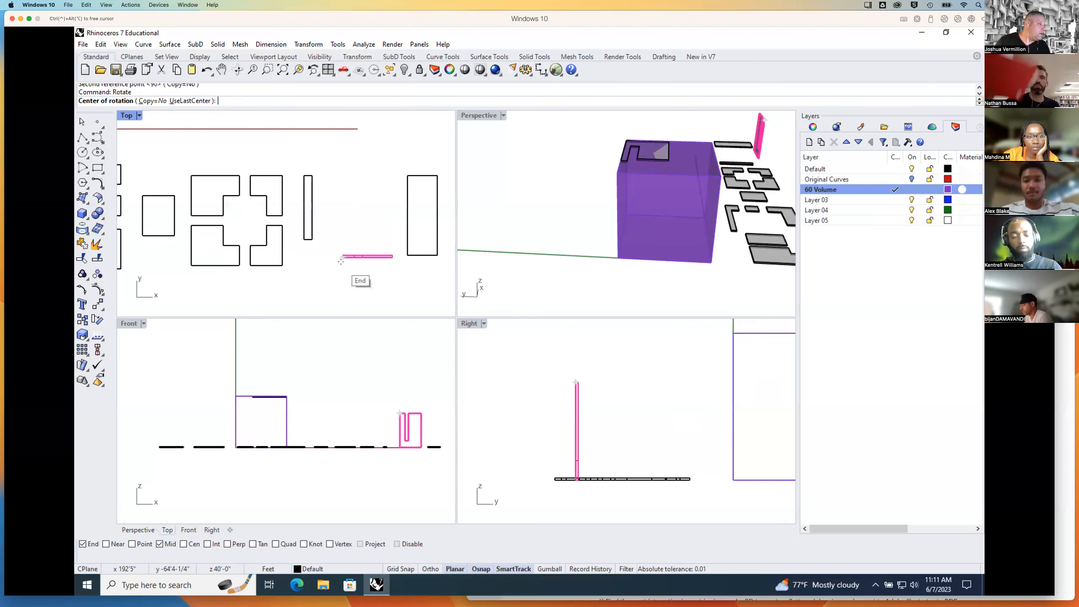
click(341, 259)
click(393, 257)
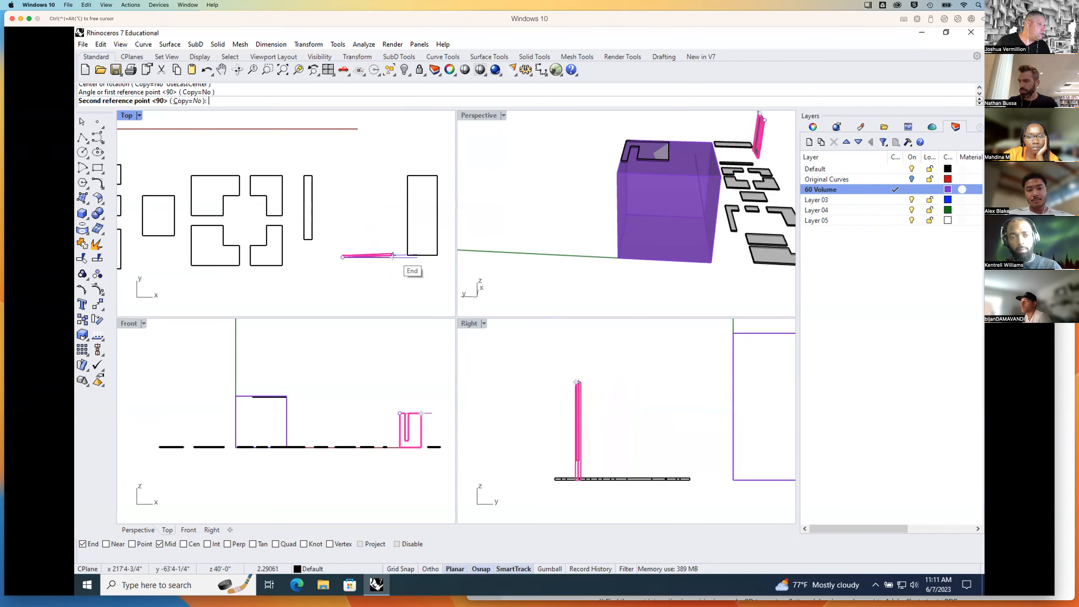
key(Escape)
Step: Rotate the upright slotted slab 90 degrees about its left end corner in the Top view
key(Return)
click(343, 258)
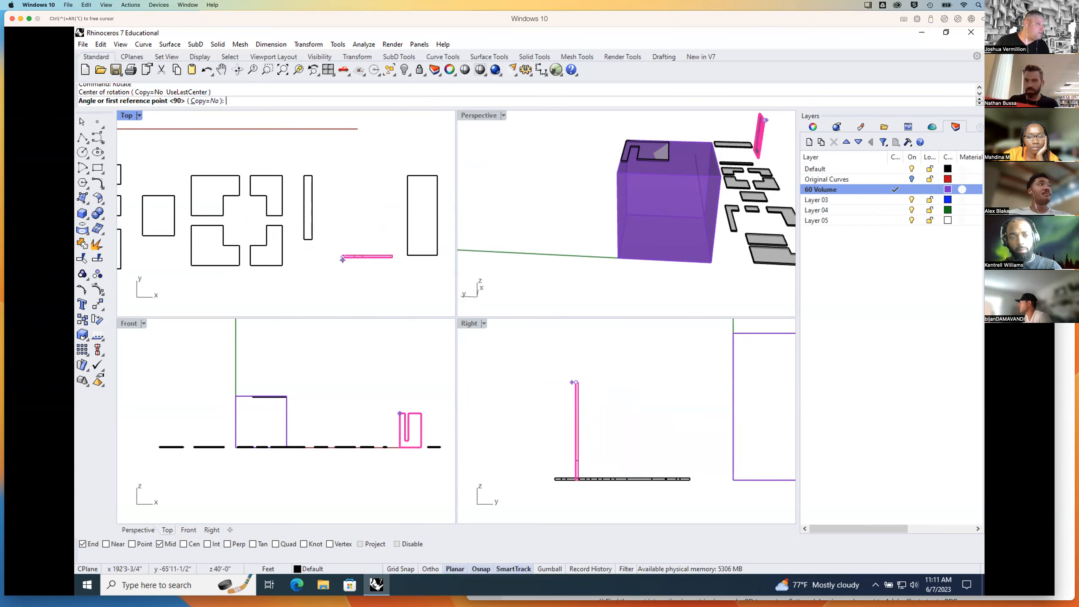
key(Return)
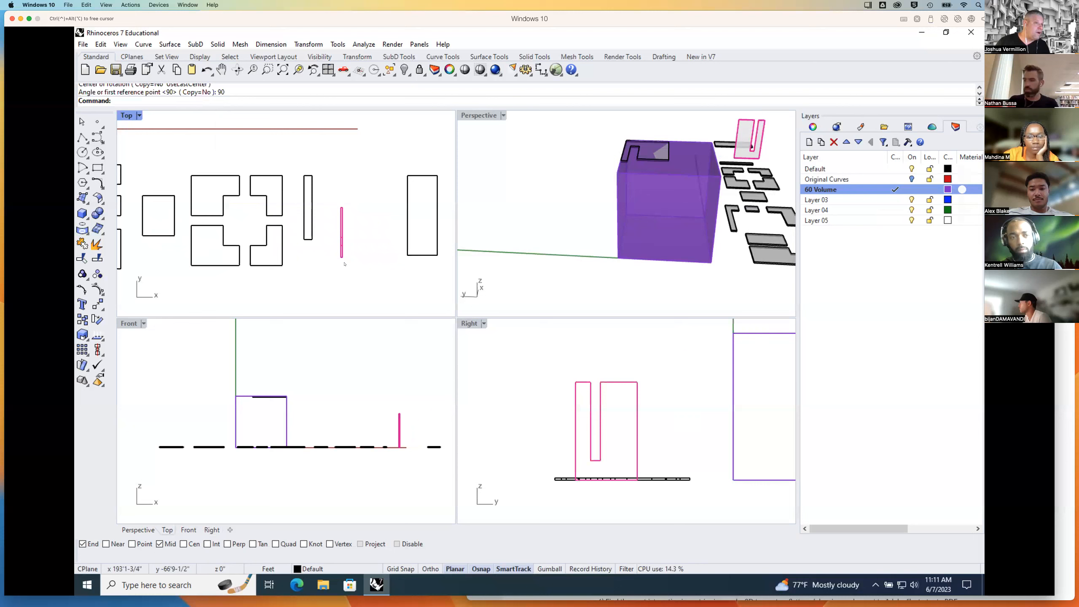
Step: Move the upright slotted slab by its top end corner to the underside corner of the notched slab on top of the box
click(570, 167)
right_drag(571, 168, 702, 140)
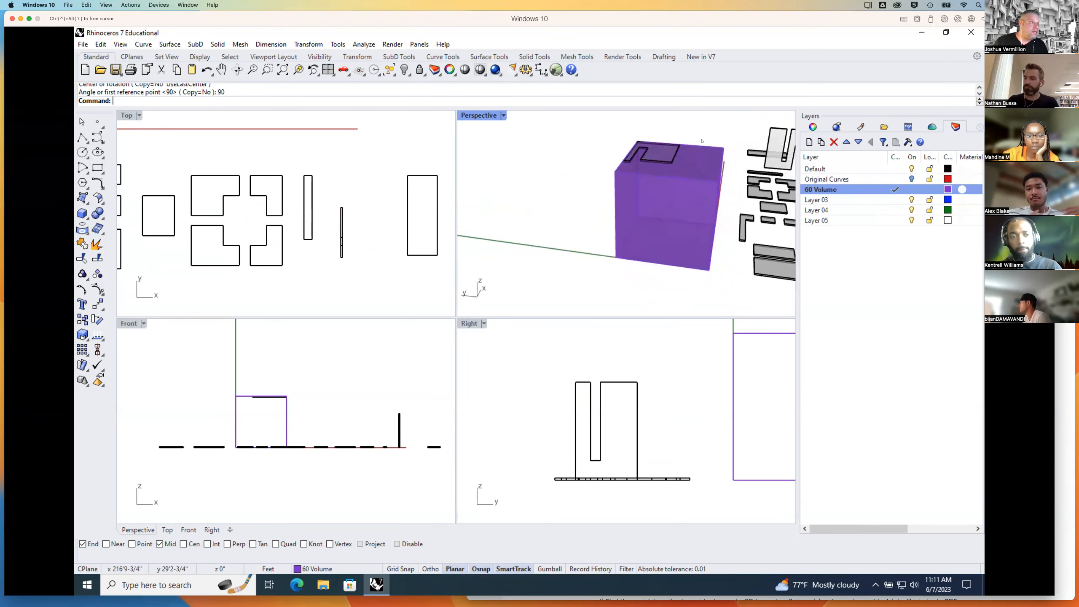
click(98, 304)
click(780, 144)
key(Return)
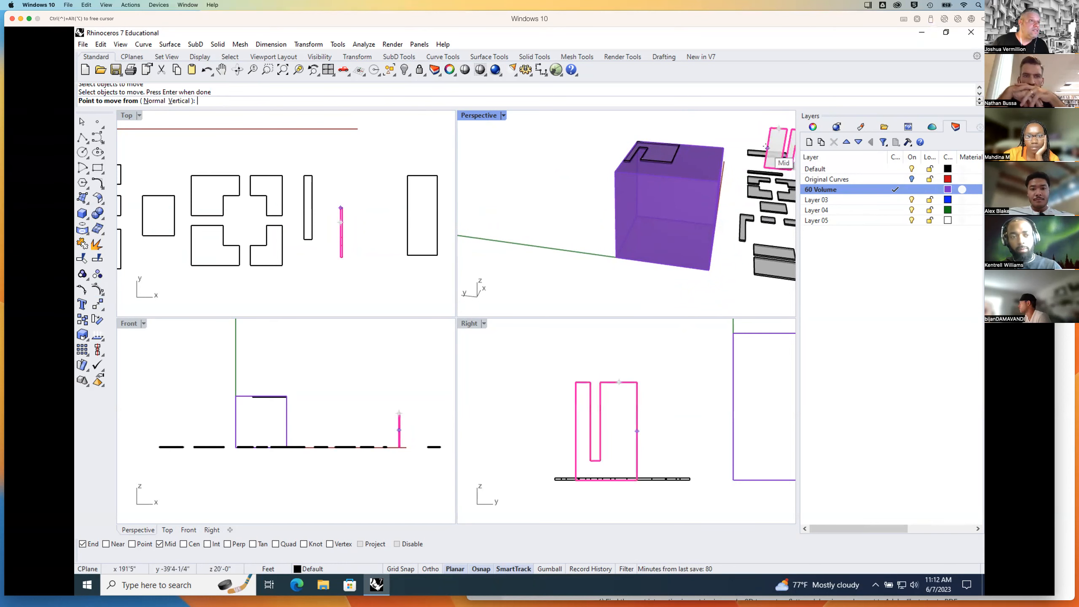
click(770, 128)
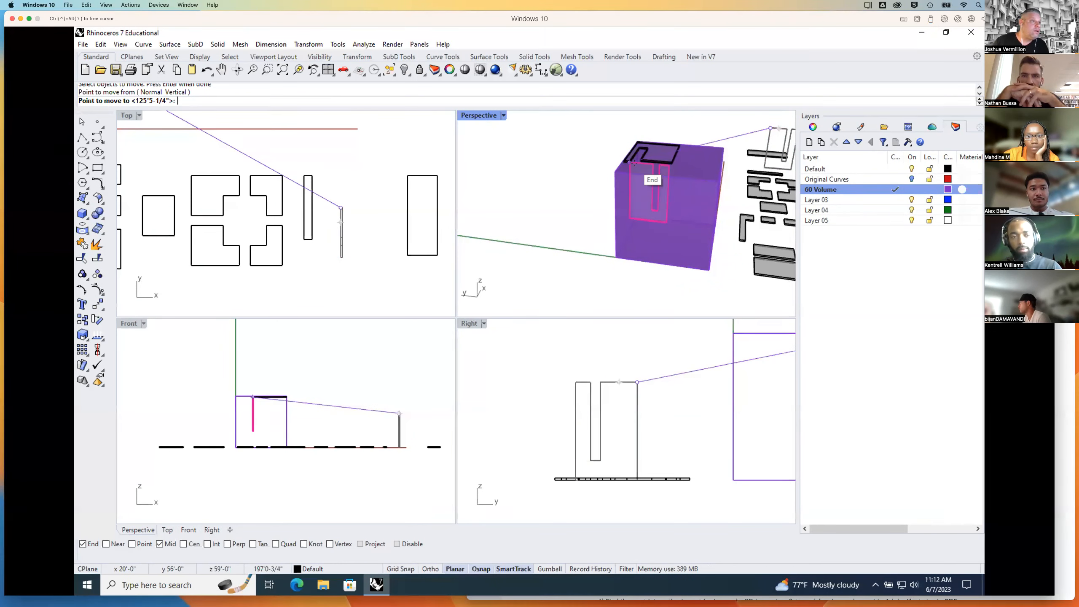
click(641, 165)
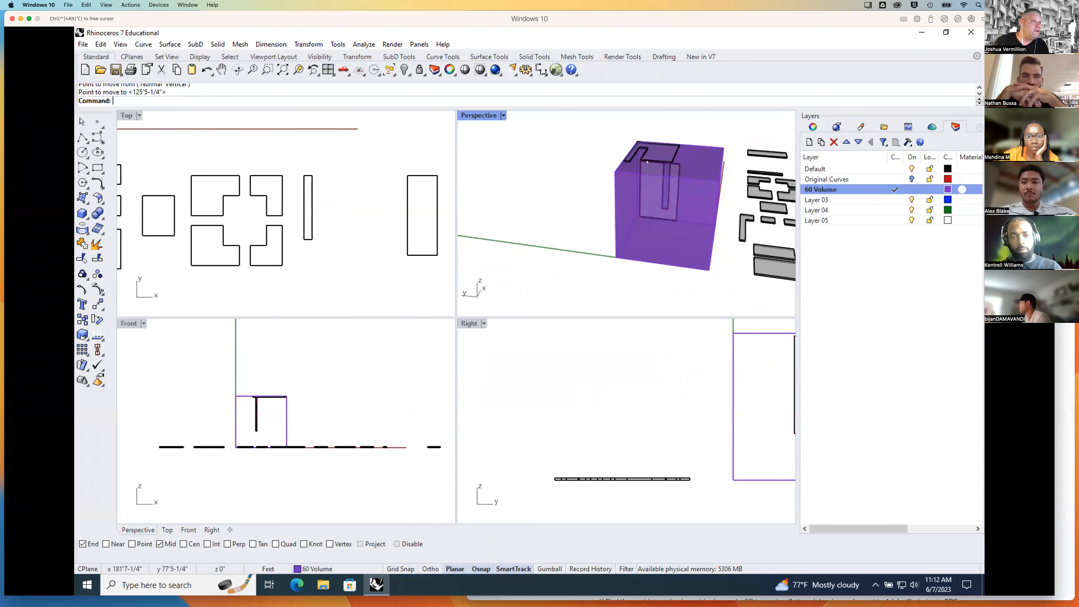
Step: Inspect in the Perspective view how the upright slotted slab meets the notched slab within the box
scroll(646, 161, up, 8)
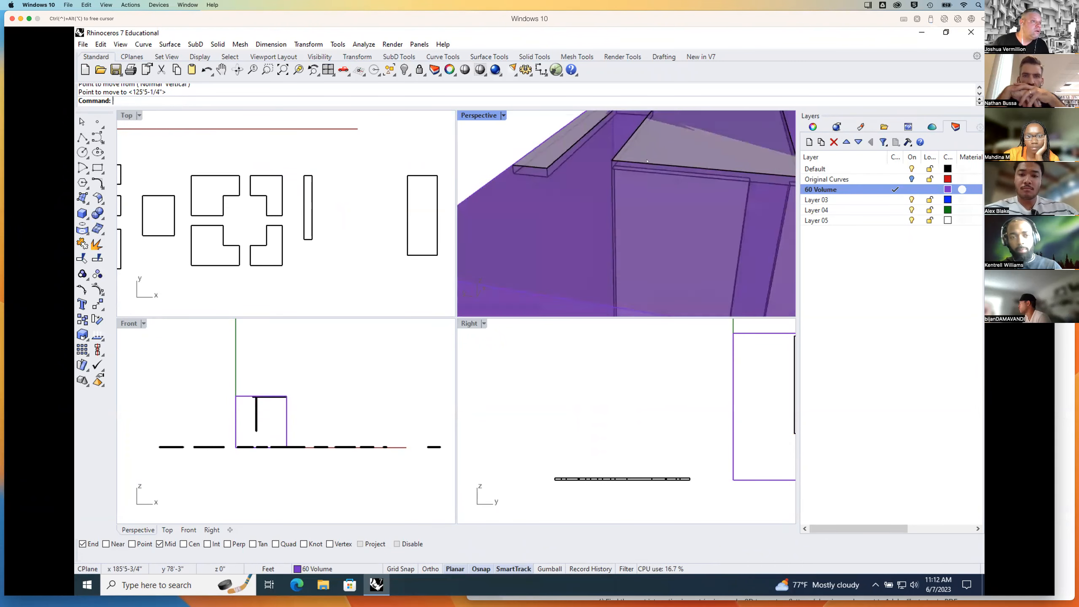
scroll(646, 161, down, 10)
mouse_move(611, 141)
right_down()
mouse_move(688, 165)
mouse_move(670, 186)
mouse_move(681, 181)
right_up()
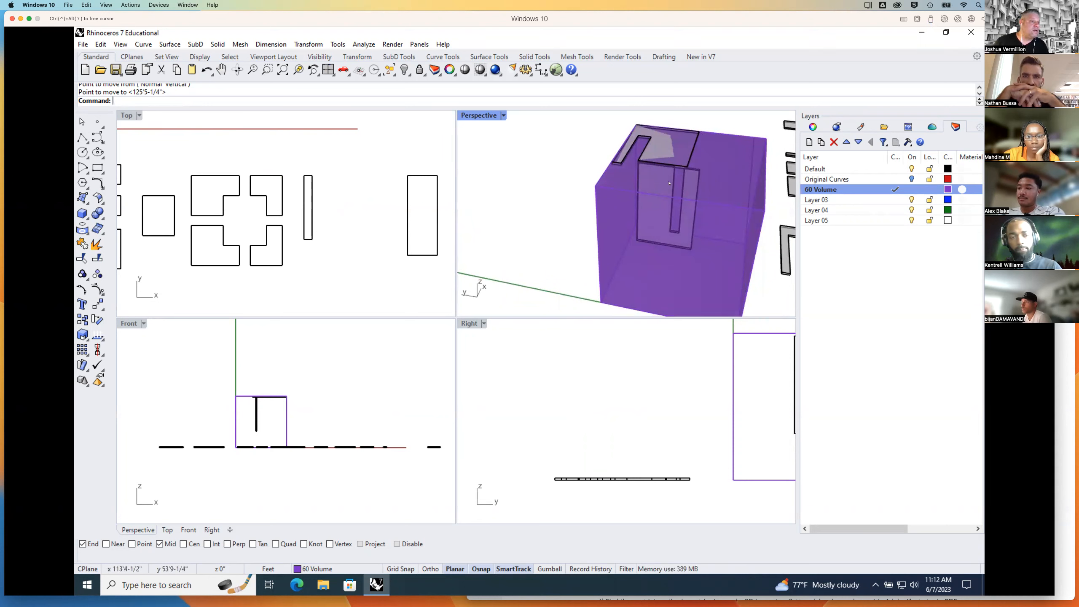
scroll(679, 181, down, 10)
right_drag(677, 187, 738, 220)
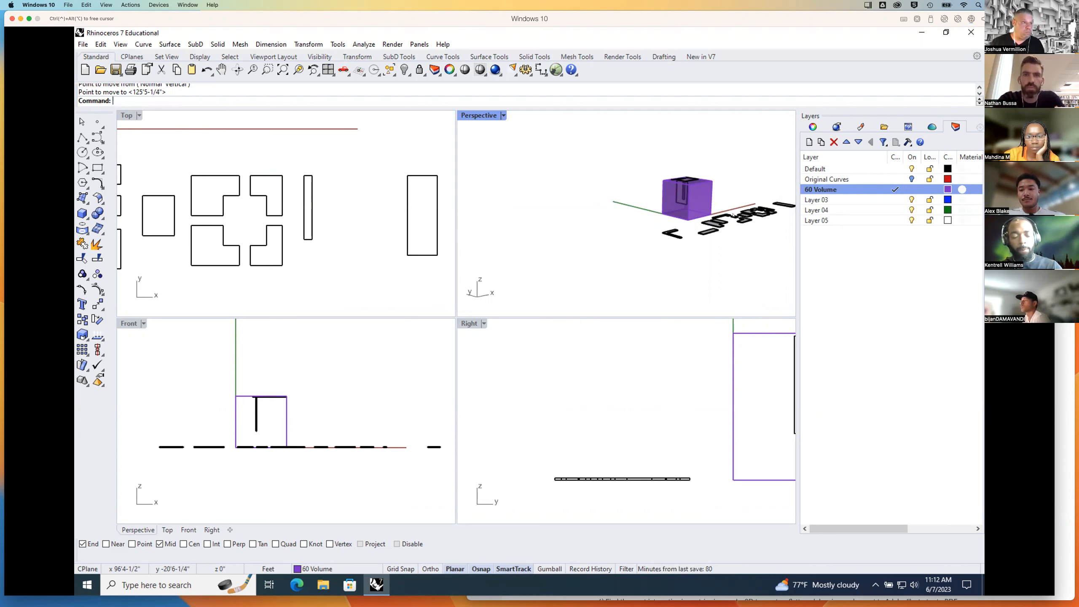
right_drag(734, 216, 730, 171)
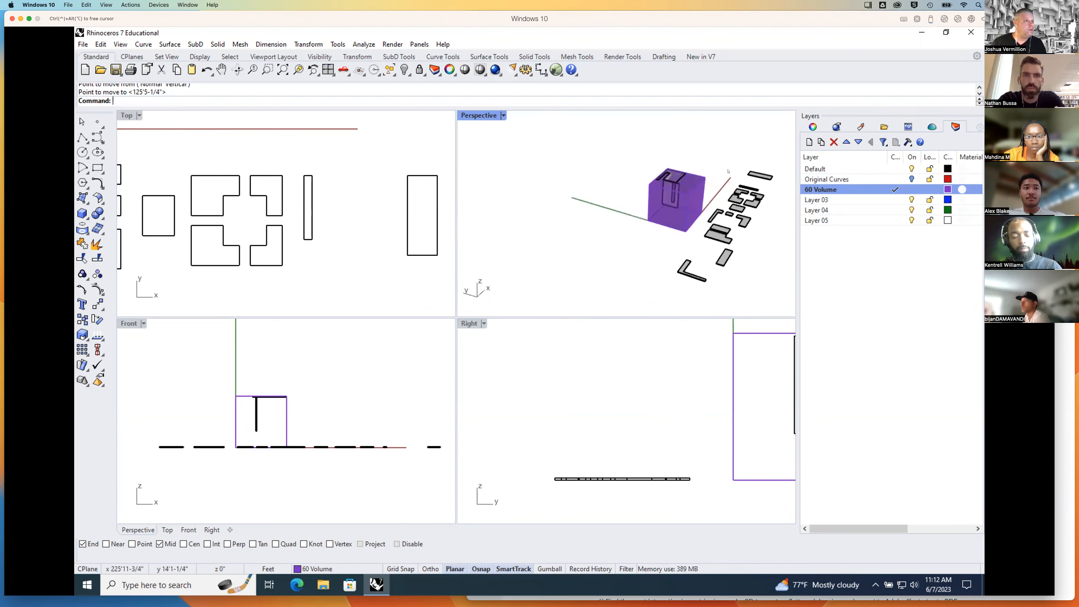
scroll(727, 171, up, 5)
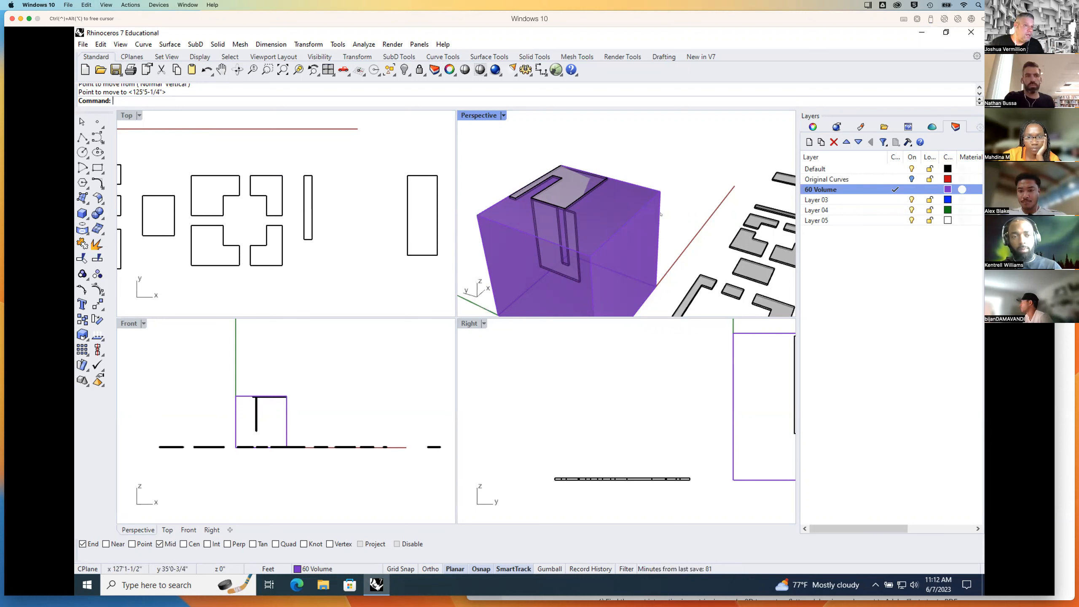
right_drag(703, 198, 696, 183)
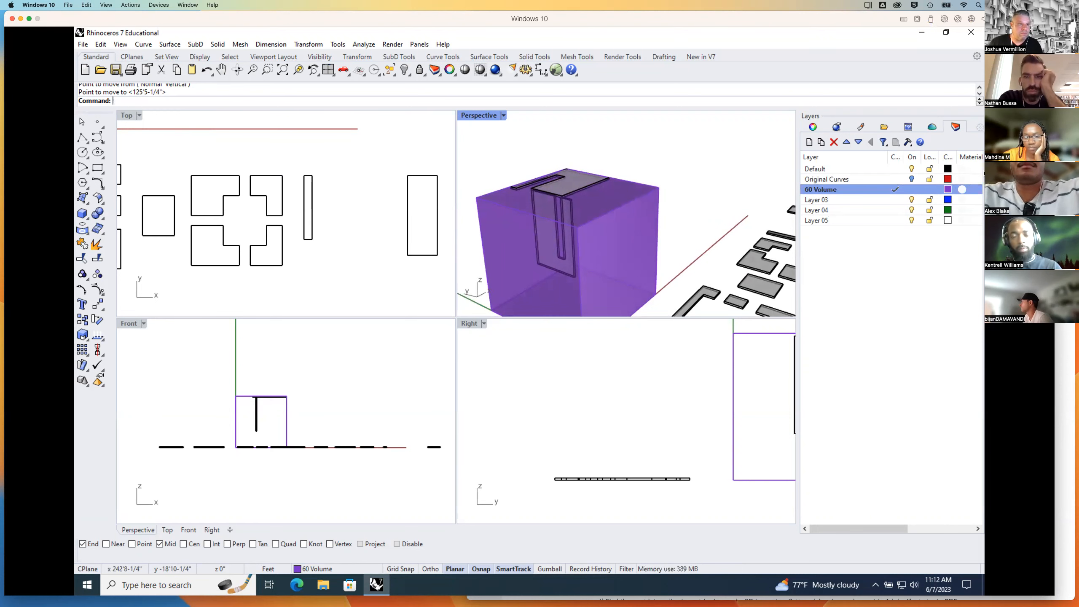
Step: Switch to Chrome and review the assignment page's composition requirements, example models, rubric and schedule
key(super+Tab)
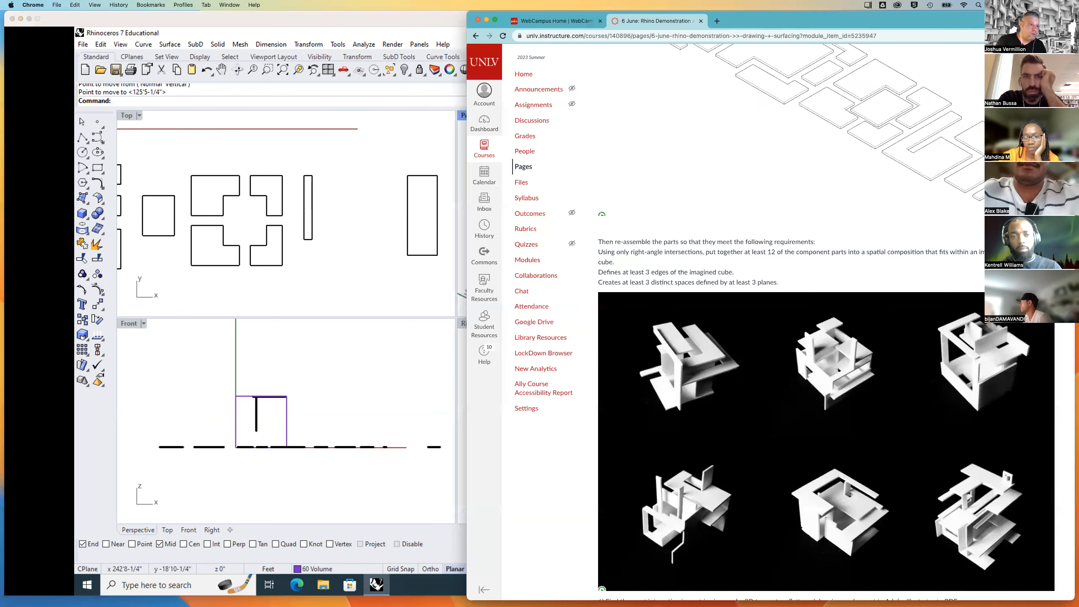
scroll(781, 361, down, 5)
scroll(781, 361, up, 2)
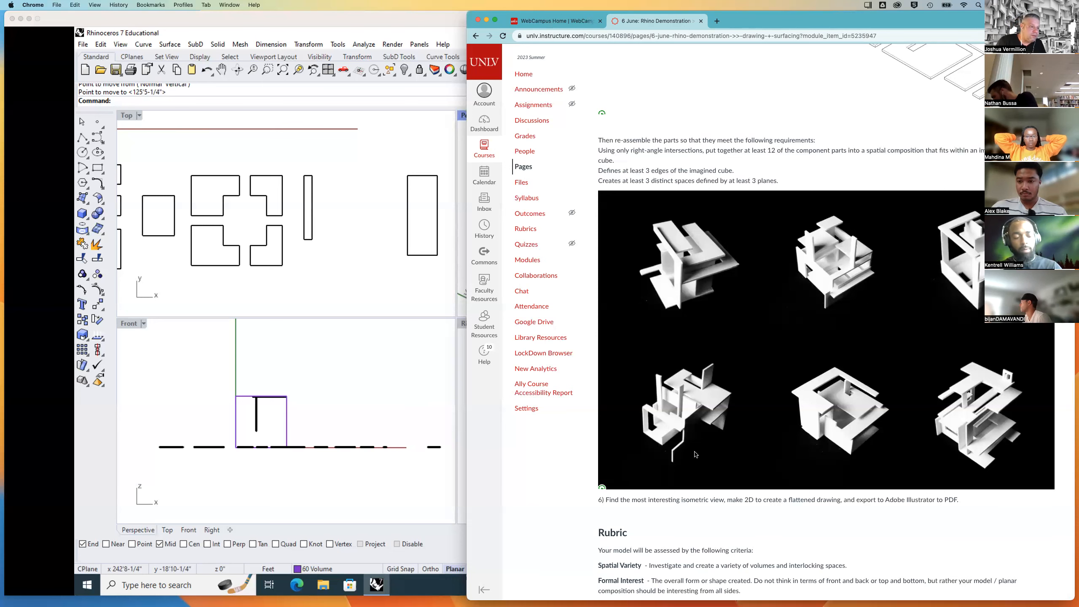
scroll(695, 451, down, 5)
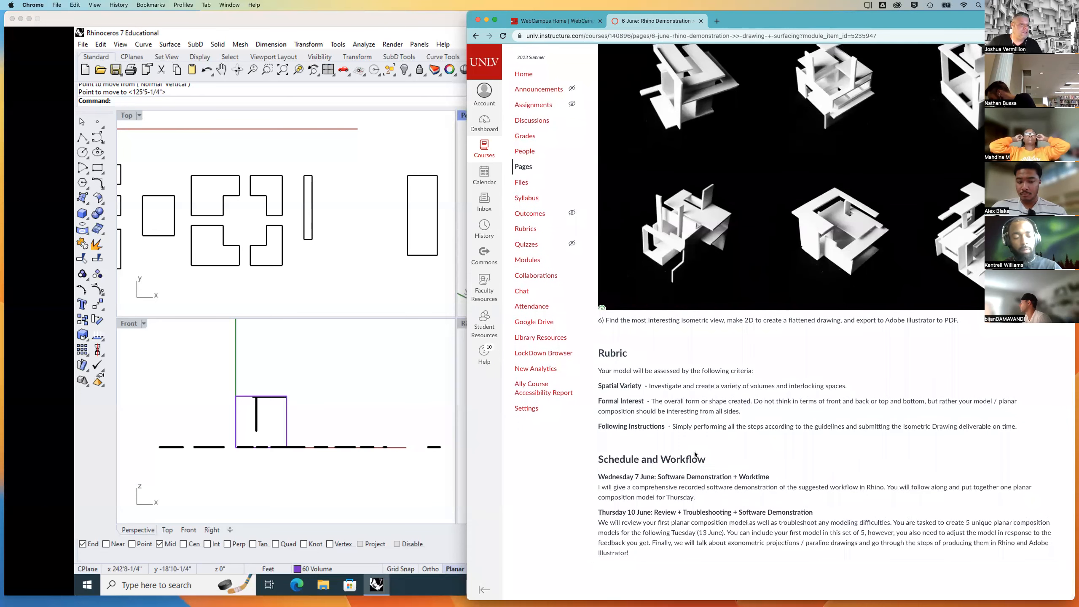